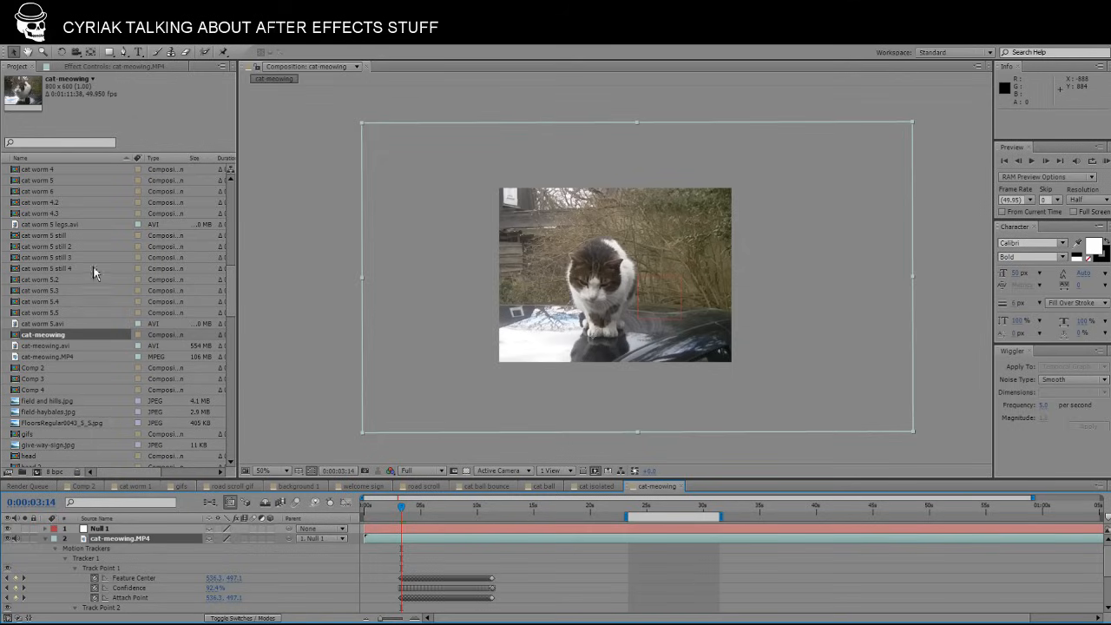
Show the Comp 2 composition near its end, at 0:01:45:19.
scroll(26, 383, down, 7)
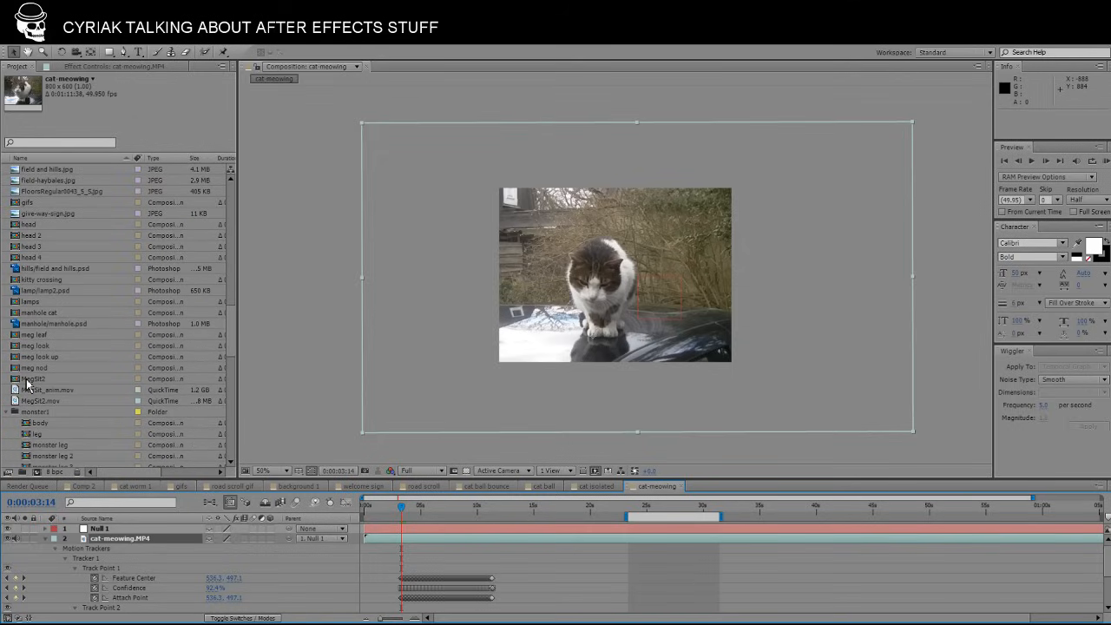
scroll(26, 380, up, 8)
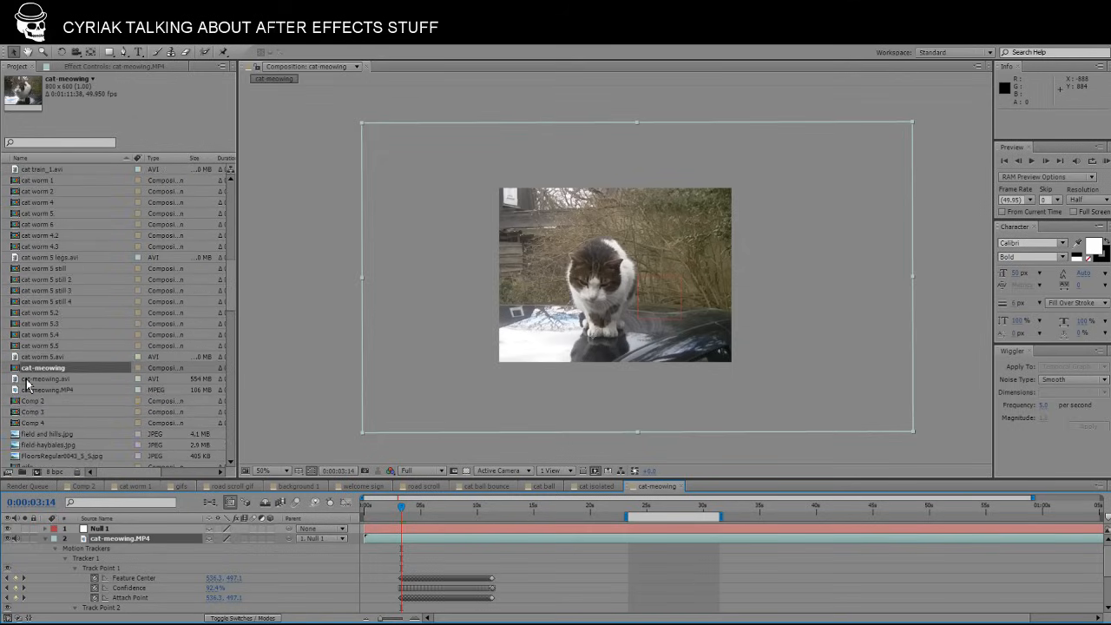
click(83, 487)
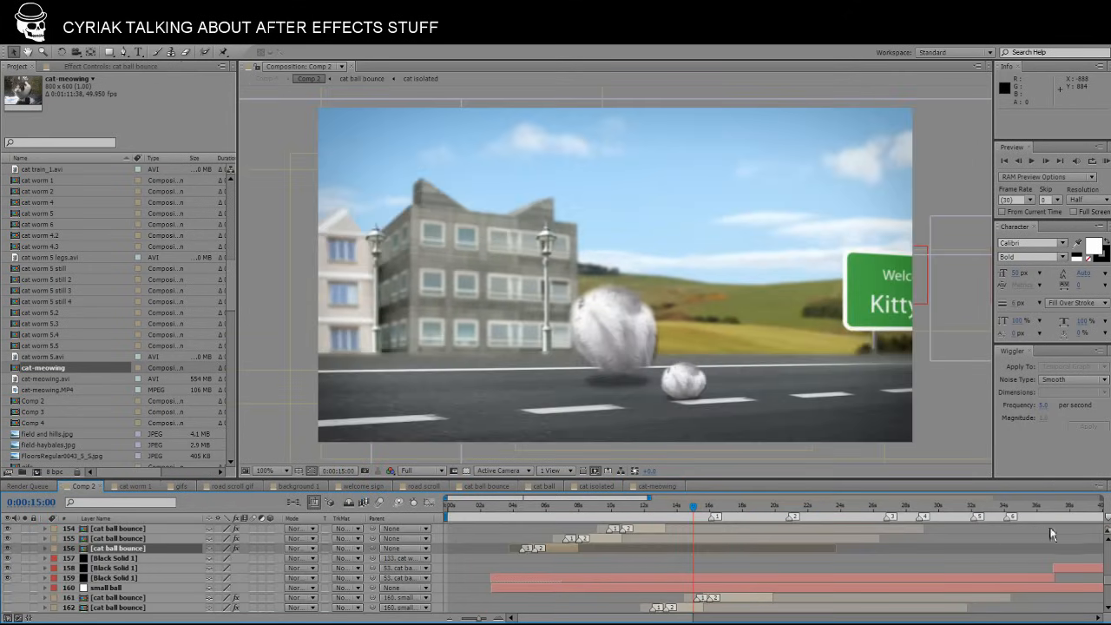
drag(647, 618, 1039, 619)
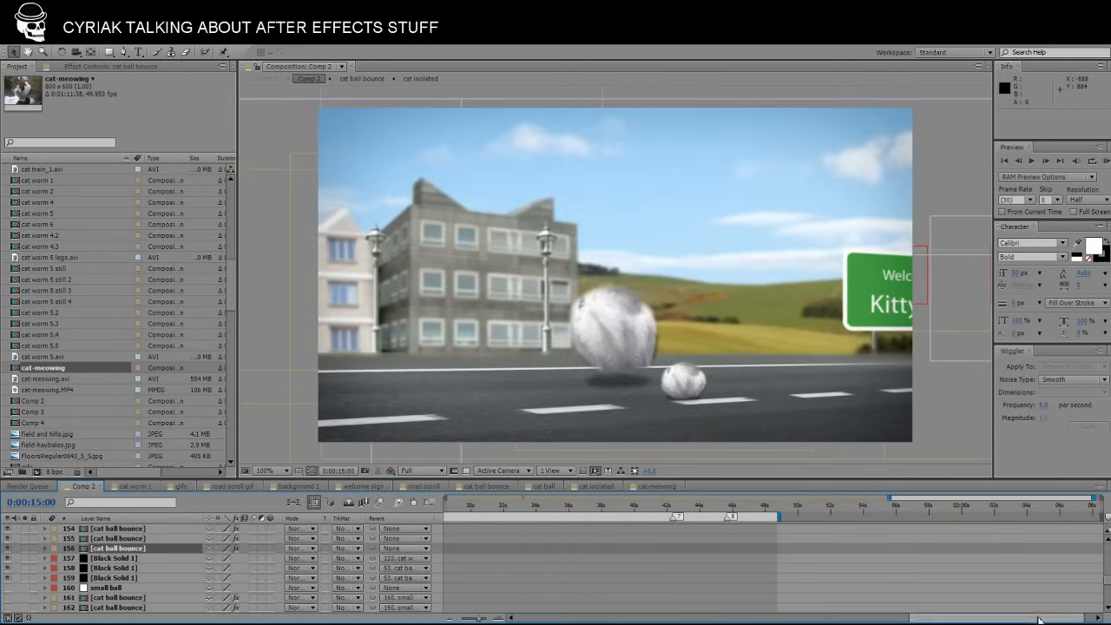
click(760, 508)
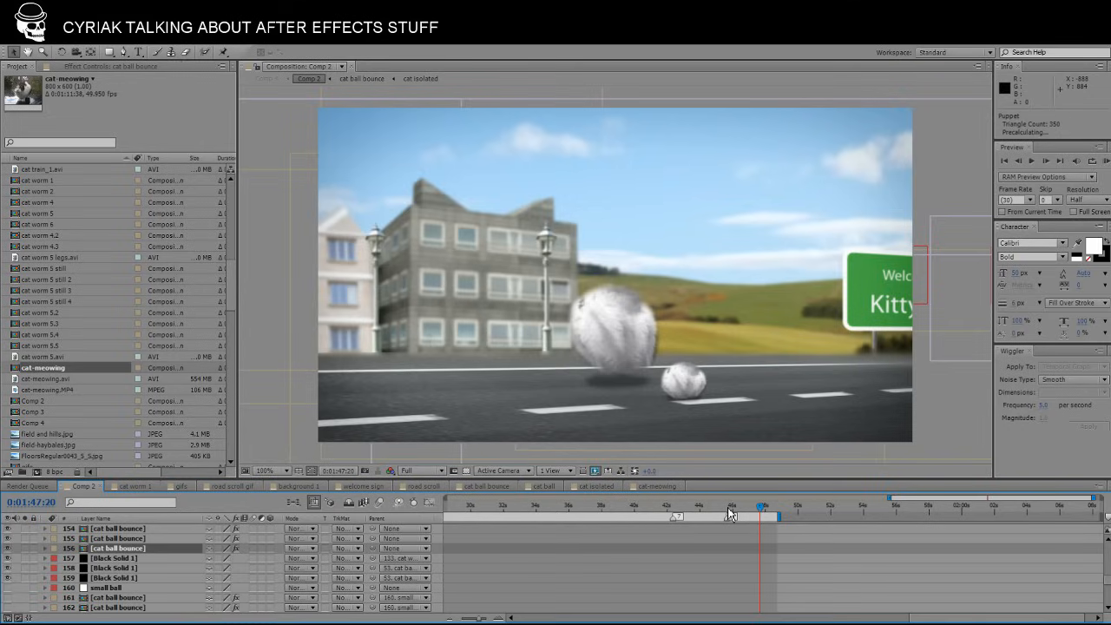
click(730, 508)
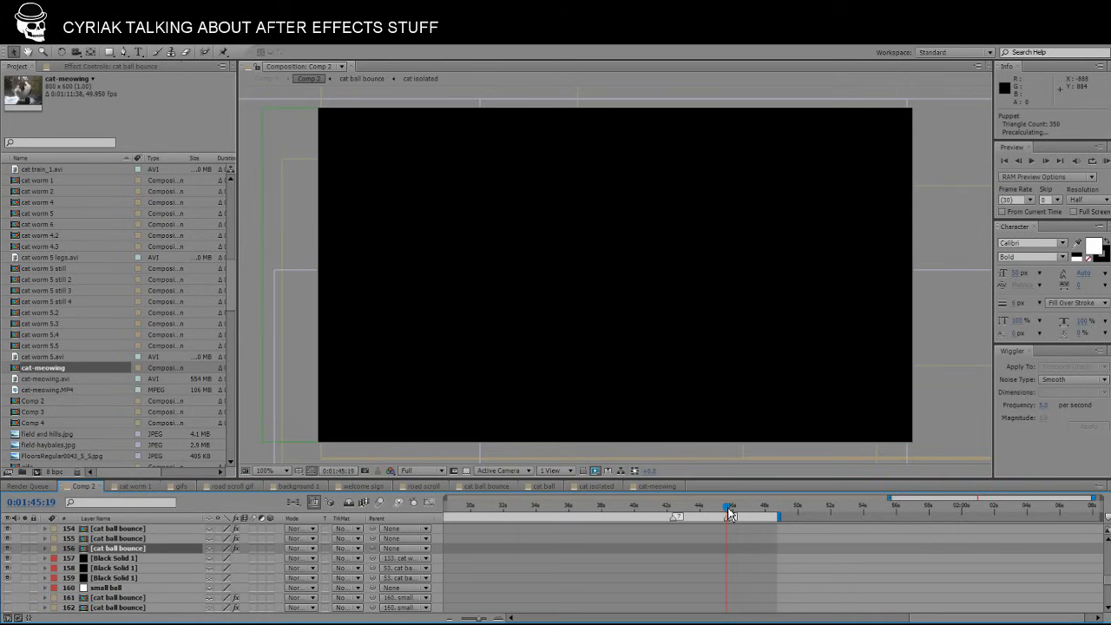
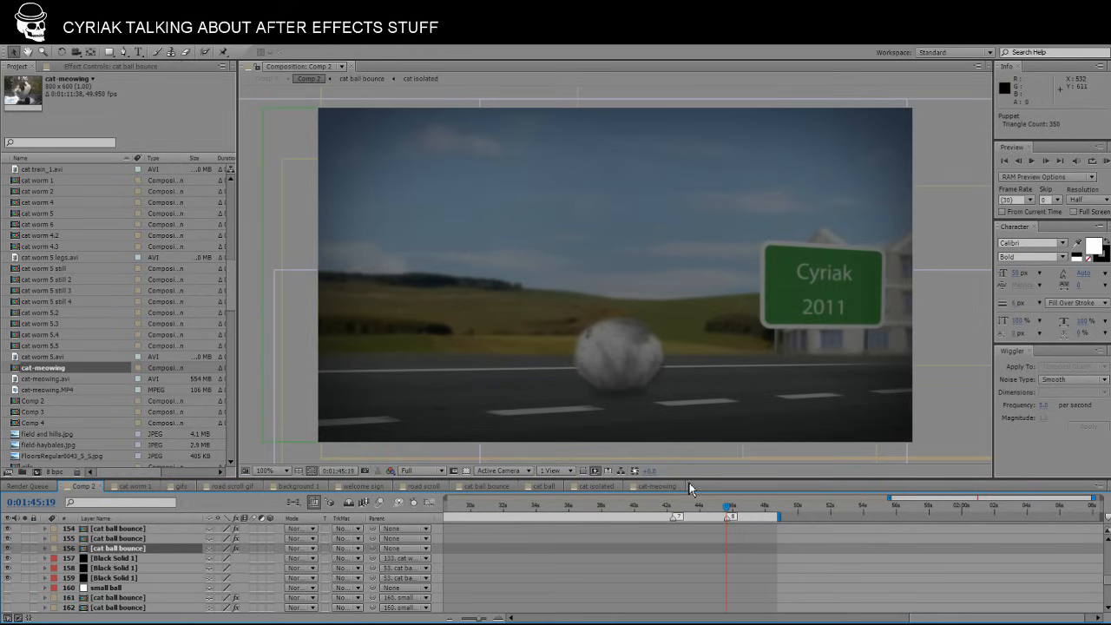
Open the cat-meowing.MP4 layer from the cat-meowing composition and inspect its two motion track points around 3 seconds.
click(658, 485)
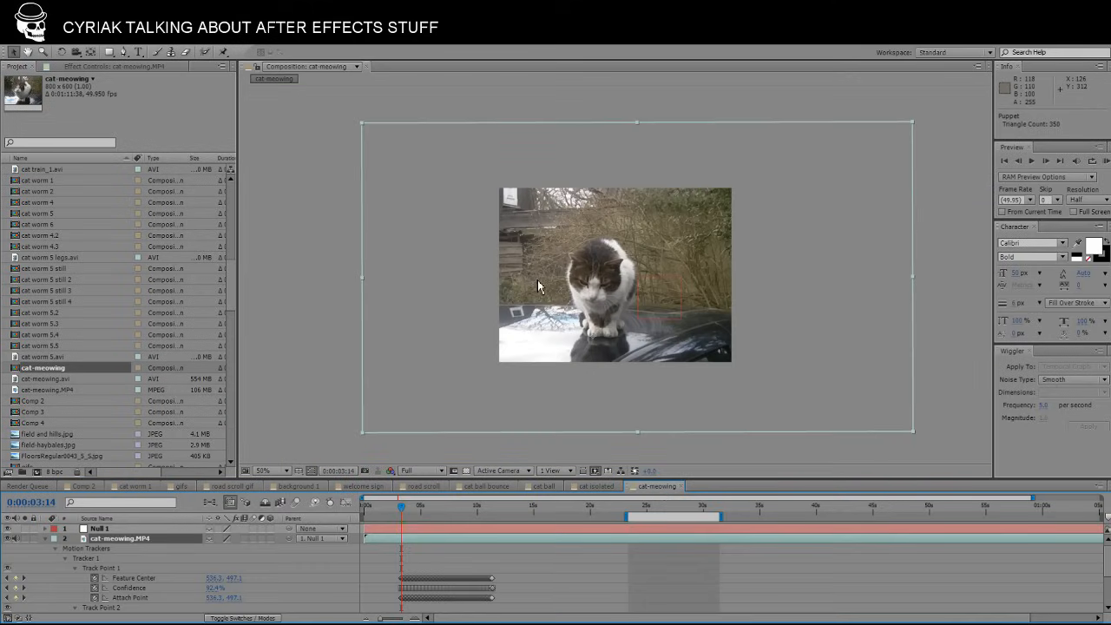
key(slash)
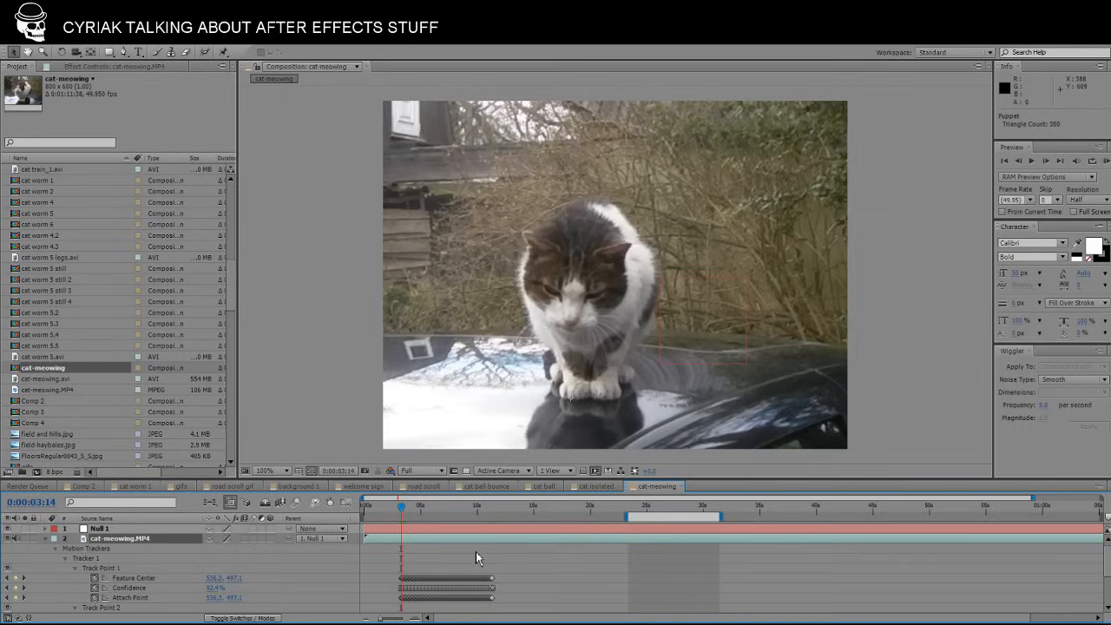
key(comma)
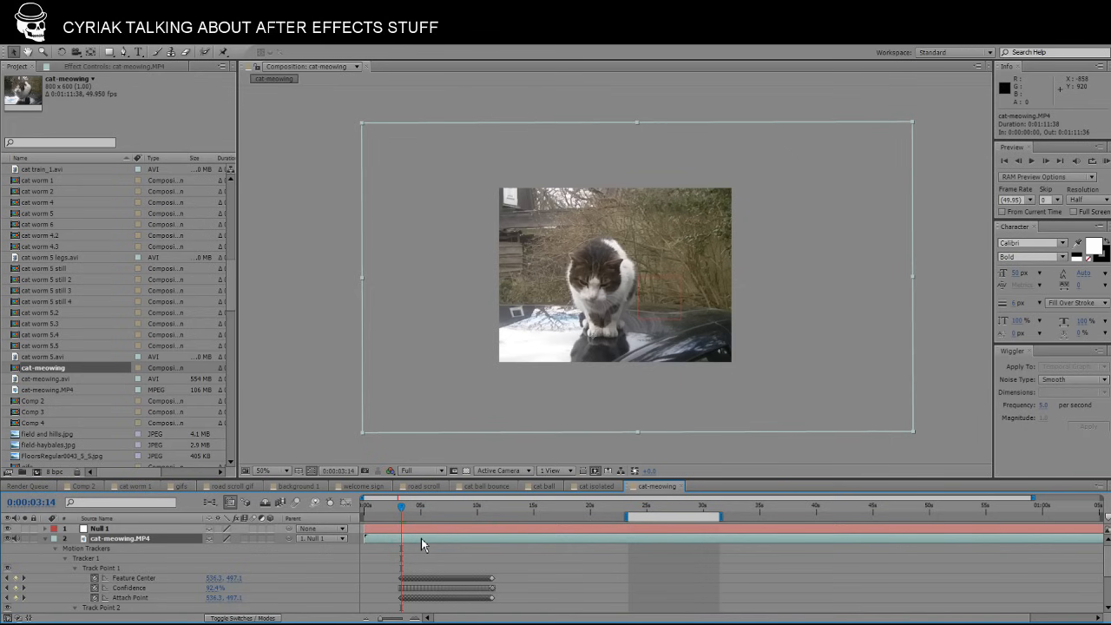
double_click(398, 540)
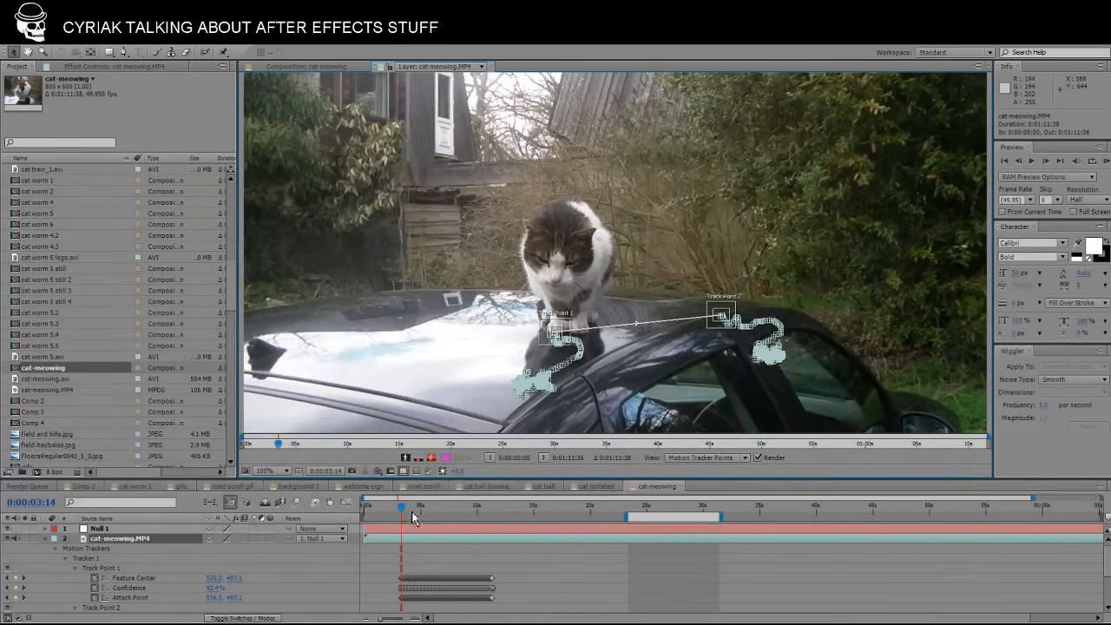
click(398, 515)
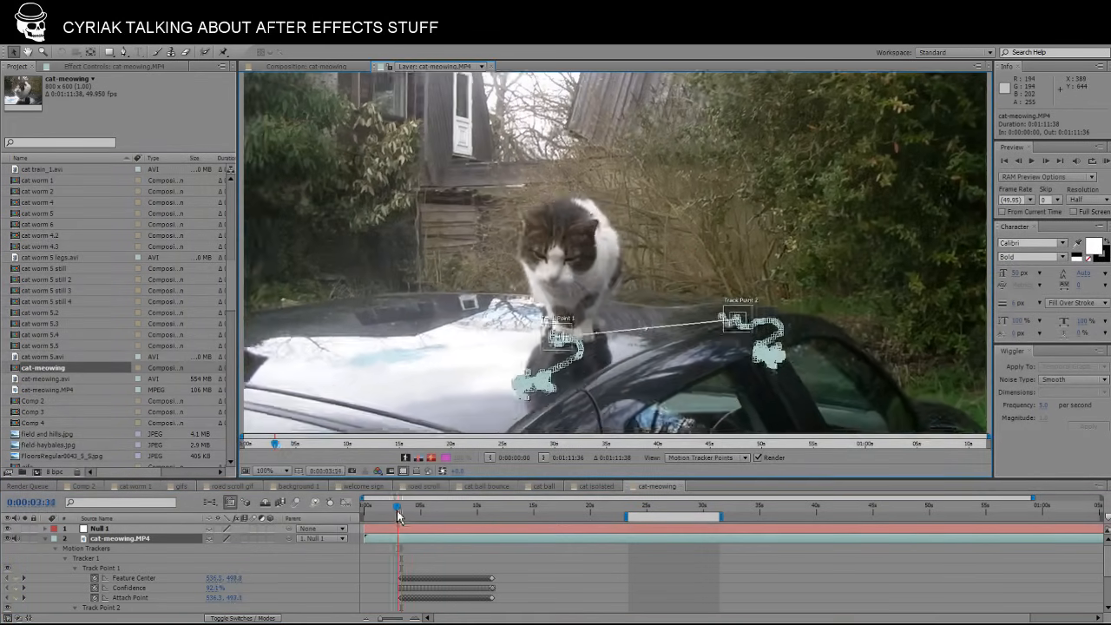
mouse_move(399, 516)
mouse_down()
mouse_move(372, 515)
mouse_move(448, 502)
mouse_move(402, 506)
mouse_up()
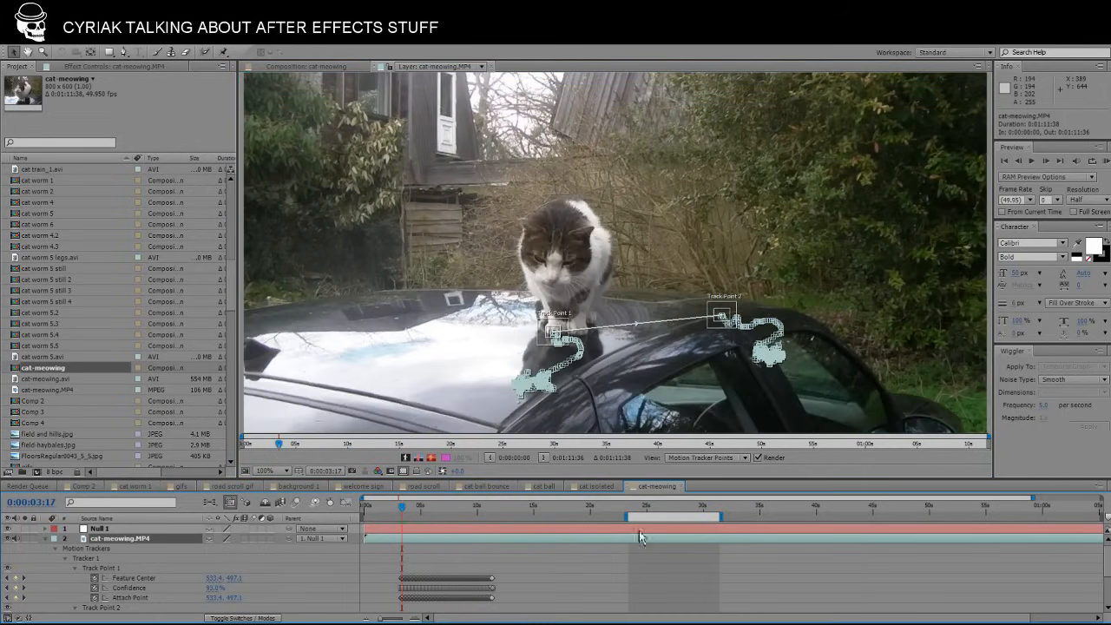
Move the work area over the tracked section, from 0:00:03:06 to 0:00:11:08, and RAM-preview the source footage.
drag(684, 517, 455, 513)
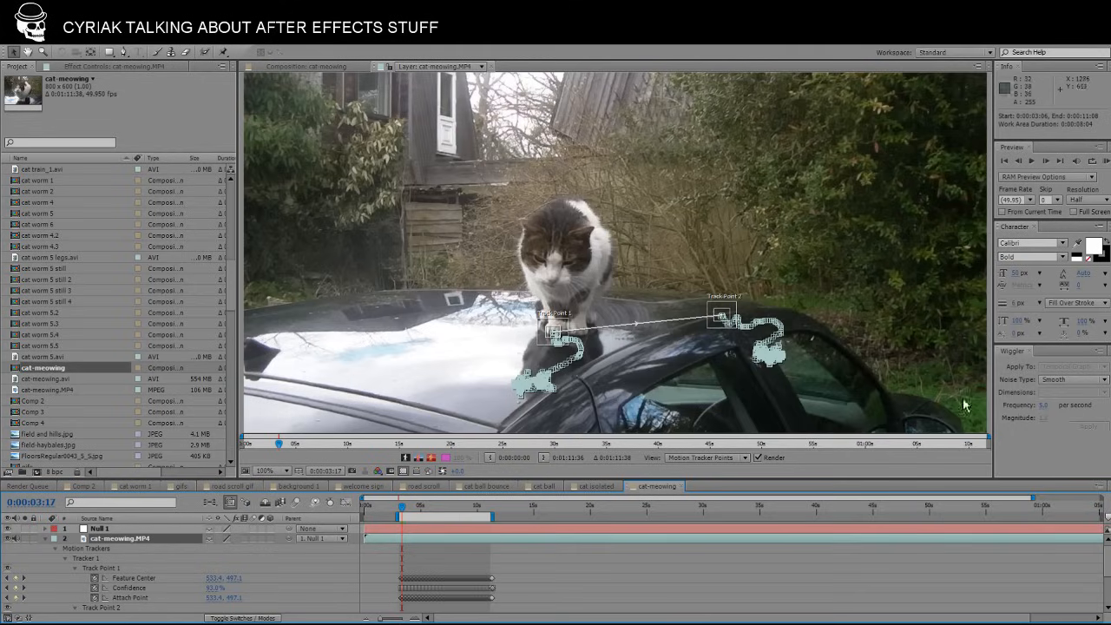
click(1105, 162)
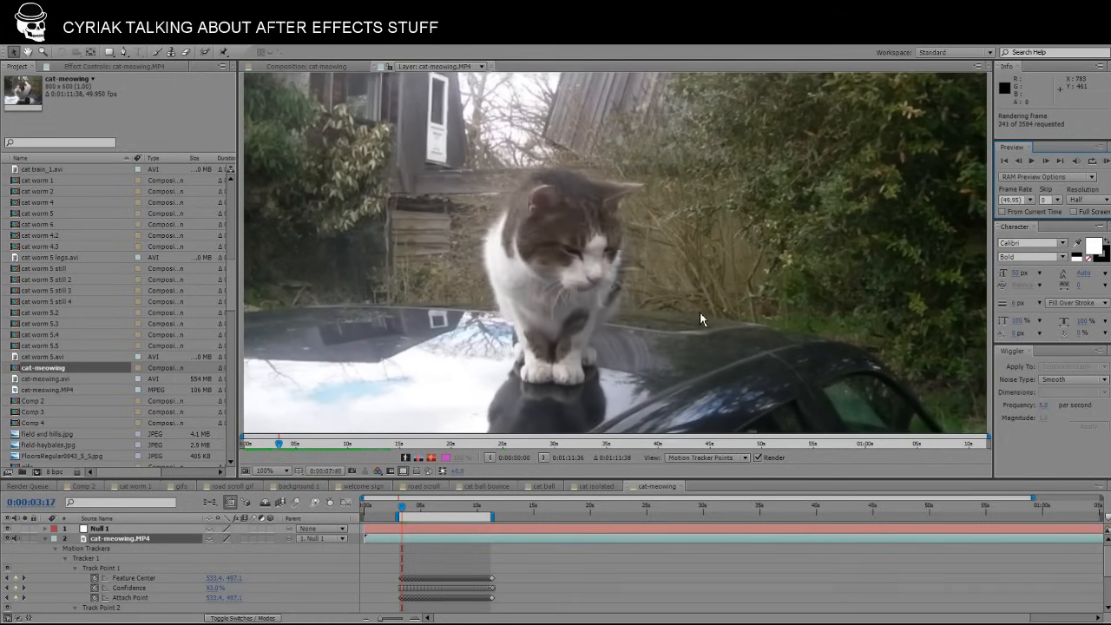
key(space)
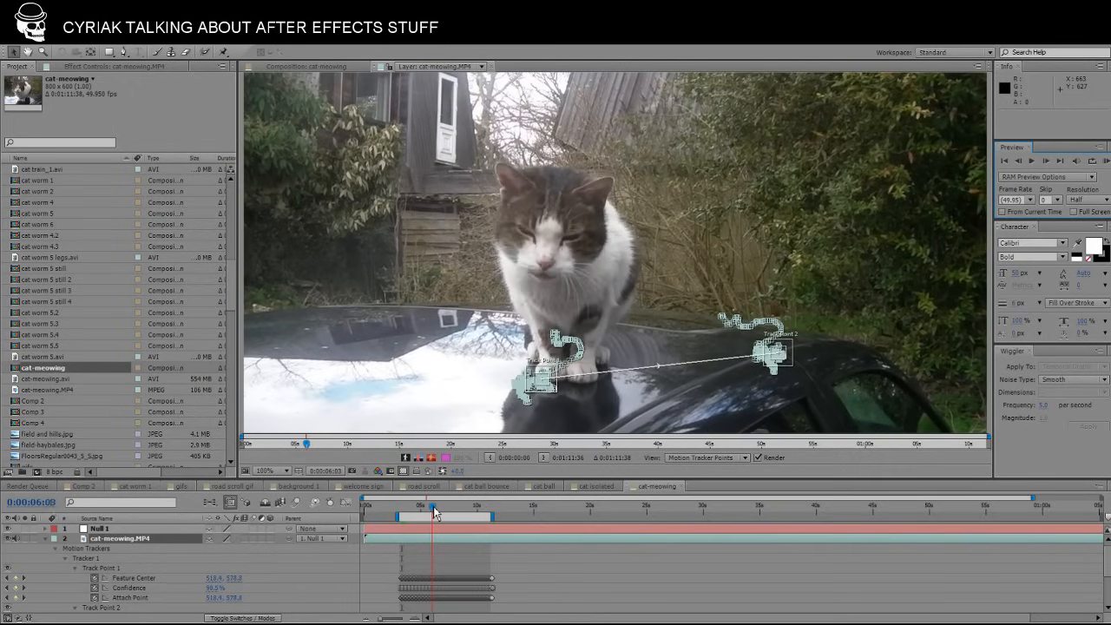
Check the source footage at 0:00:06:00, and compare the stabilized composition before tracking and at 0:00:03:09.
drag(432, 512, 435, 513)
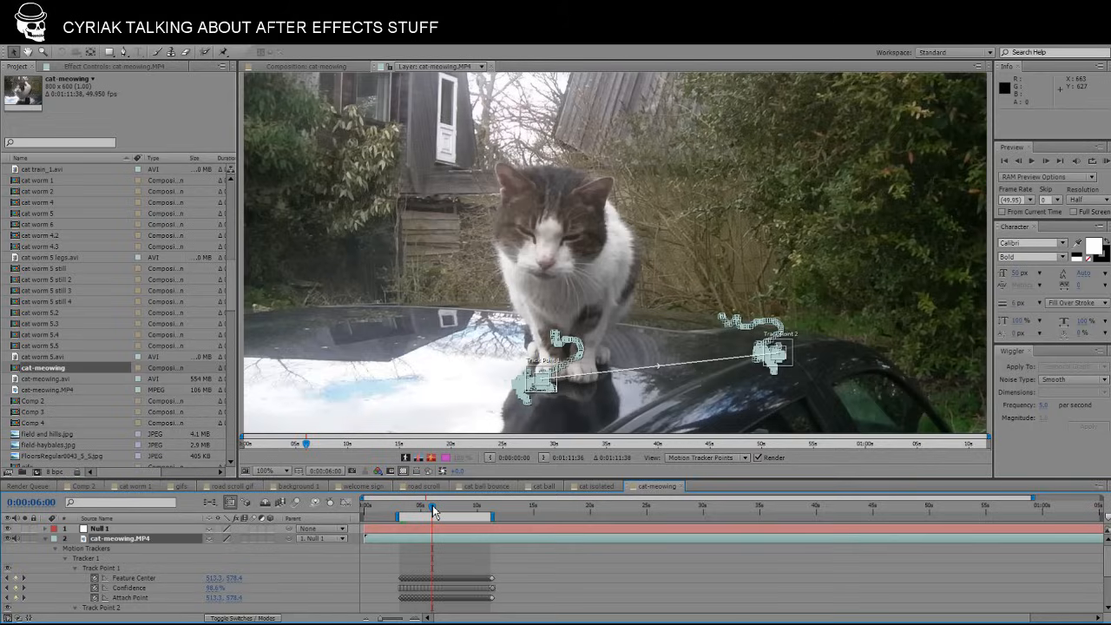
click(482, 67)
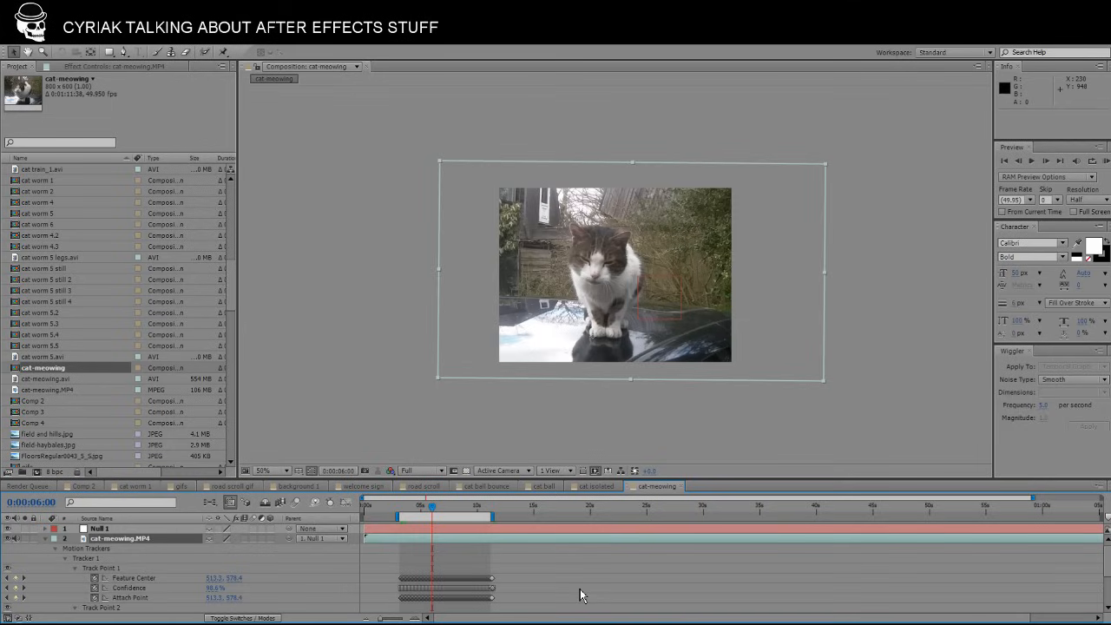
drag(421, 507, 389, 512)
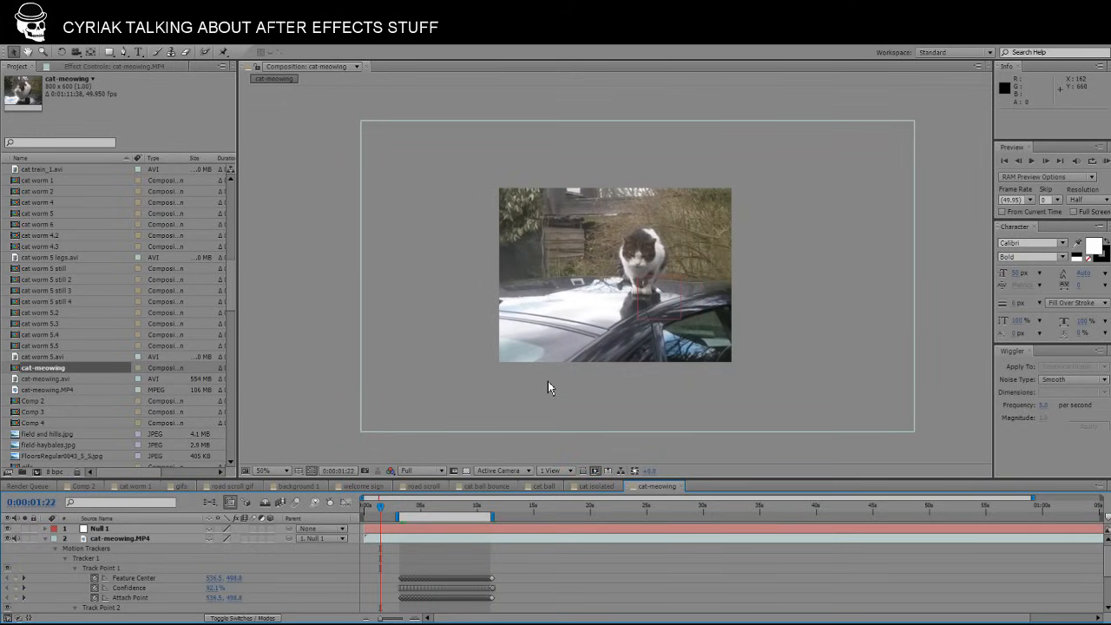
key(slash)
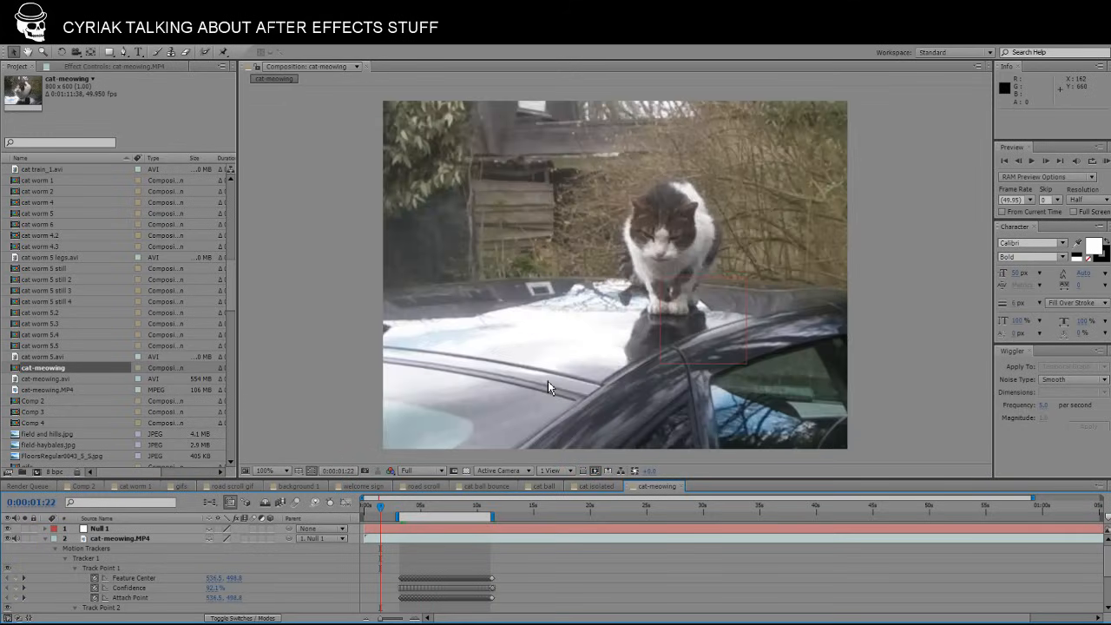
click(401, 513)
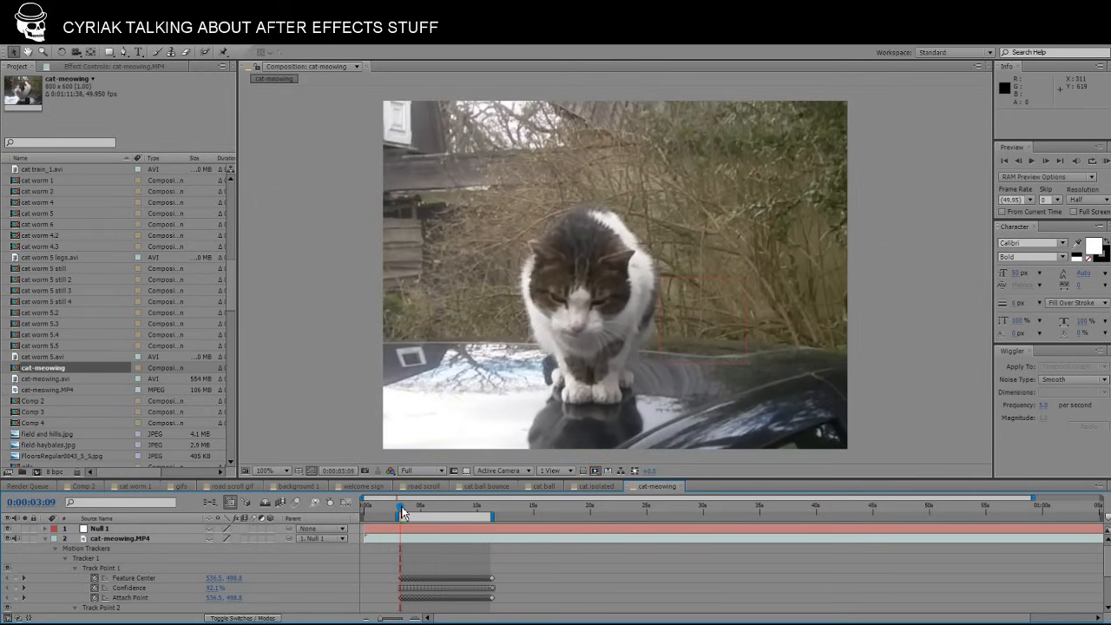
Examine the tracker keyframes of Track Point 1 and Track Point 2 on the cat-meowing.MP4 layer.
click(436, 539)
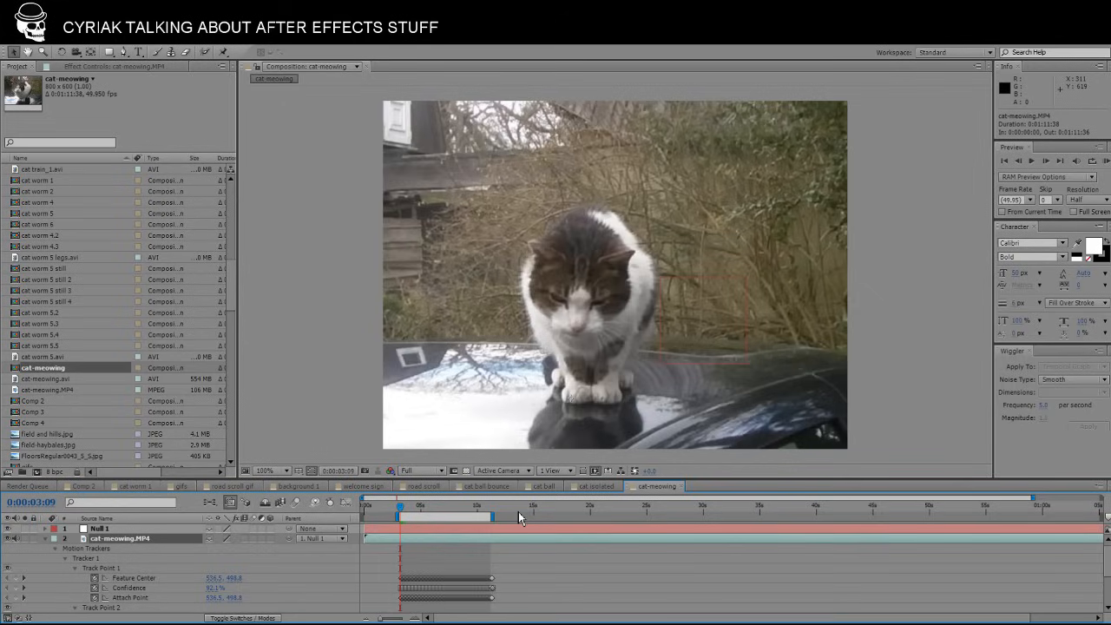
click(83, 560)
click(101, 569)
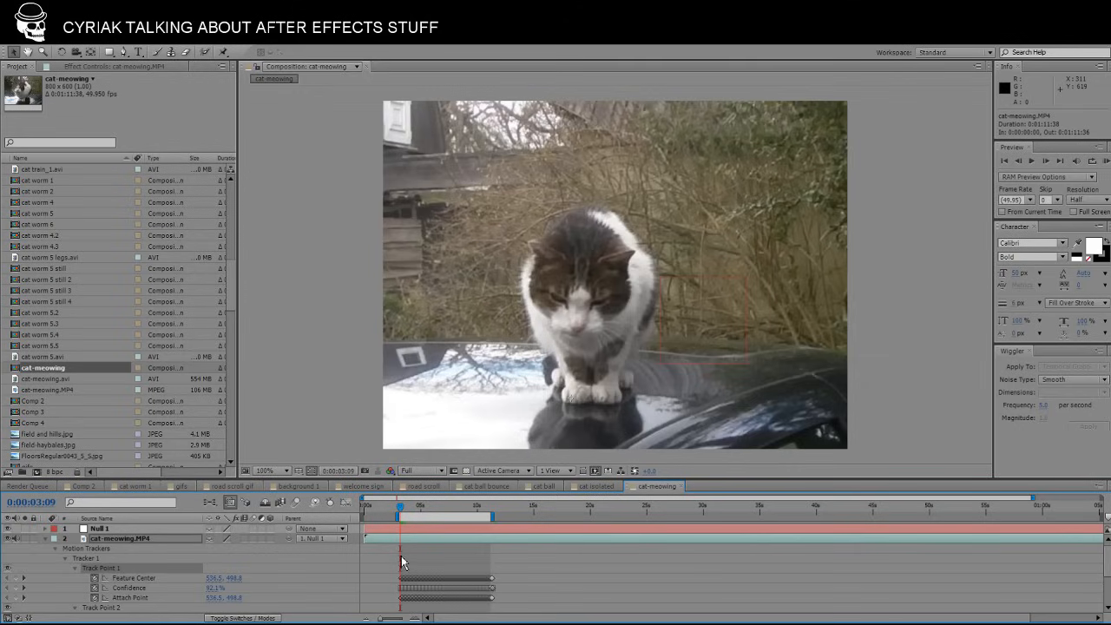
scroll(422, 561, down, 2)
scroll(422, 561, up, 2)
scroll(422, 562, down, 3)
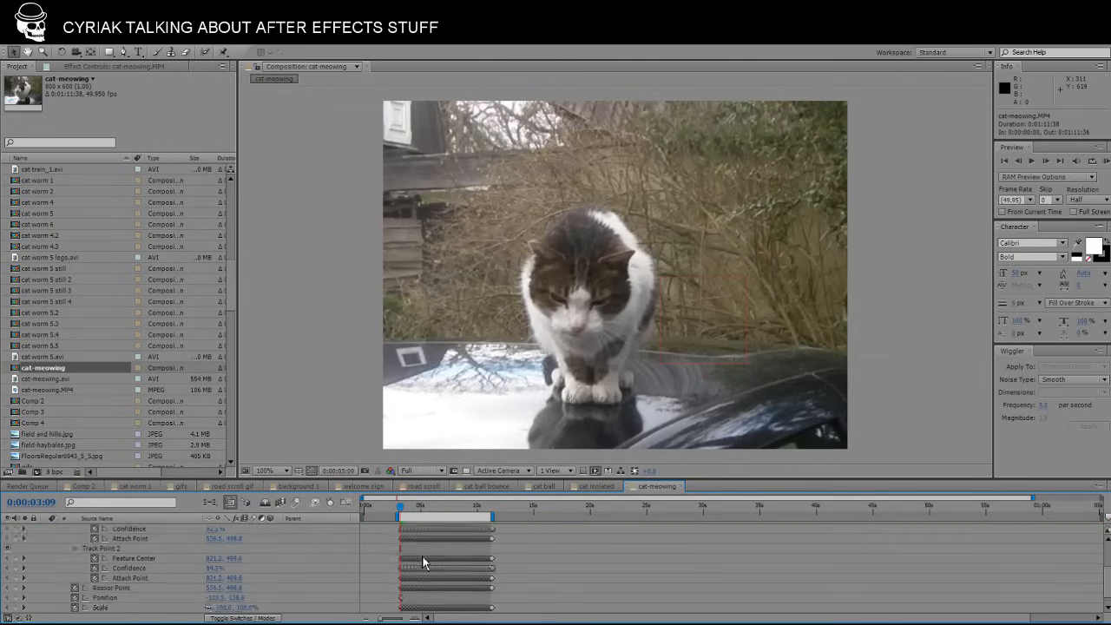
scroll(422, 562, up, 3)
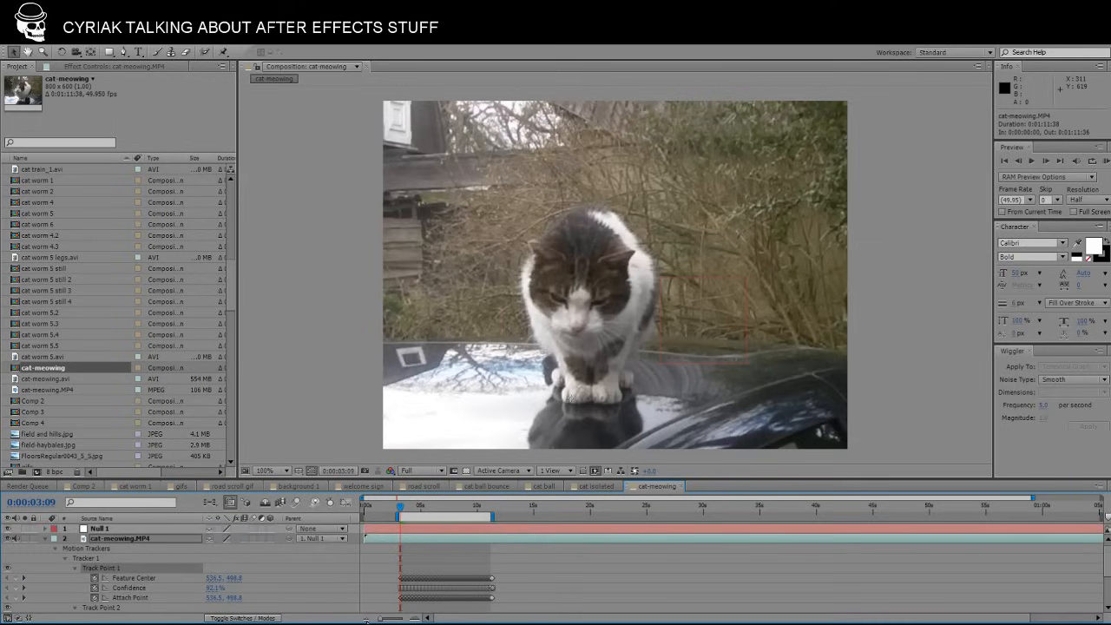
drag(379, 620, 388, 619)
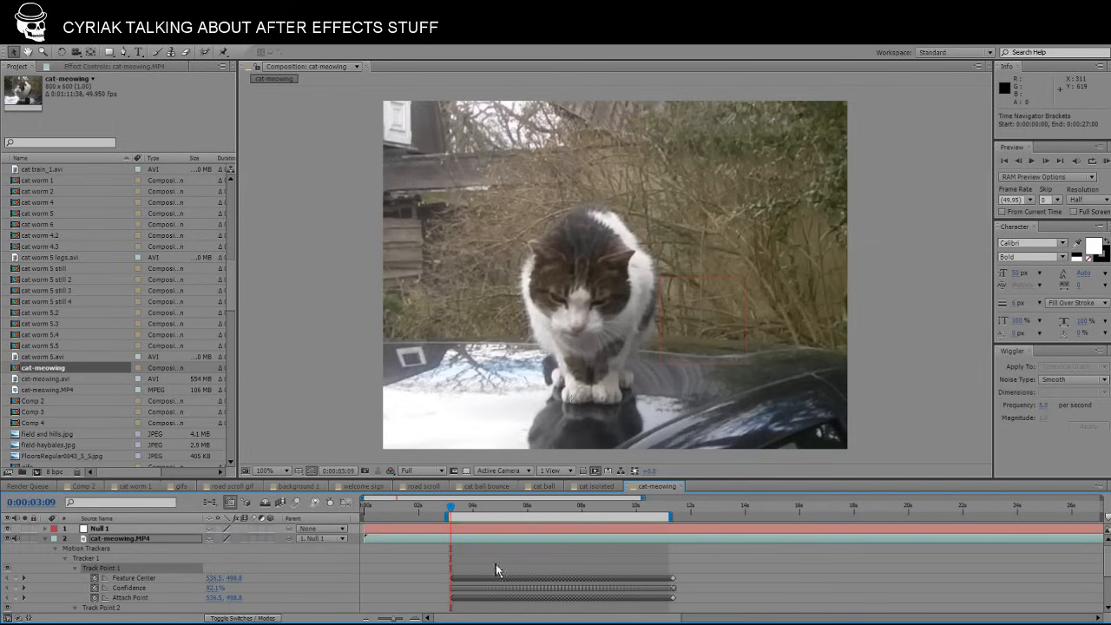
scroll(532, 549, down, 1)
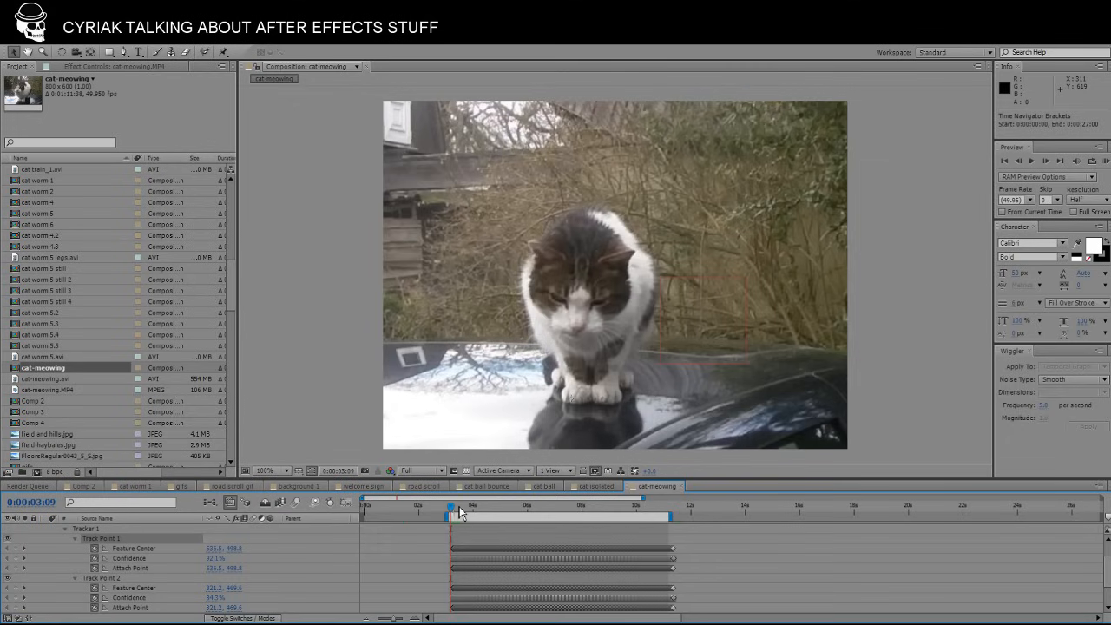
Scrub the stabilized composition between 0:00:06:40 and 0:00:03:12 to check how the layer follows the tracking.
drag(460, 507, 548, 503)
scroll(532, 366, down, 2)
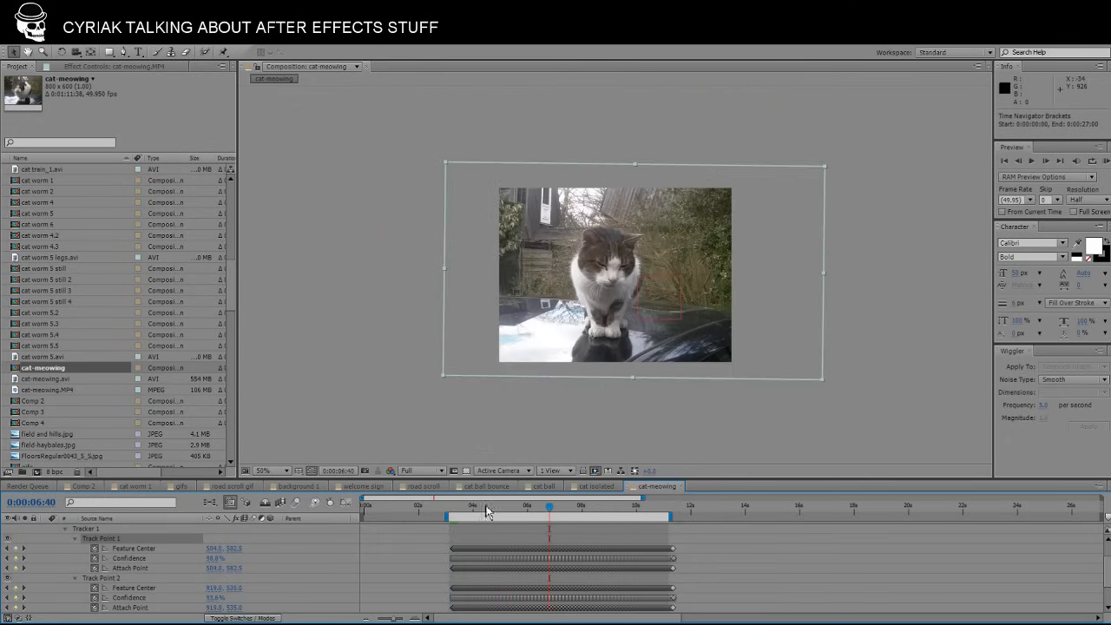
mouse_move(460, 508)
mouse_down()
mouse_move(659, 497)
mouse_move(465, 493)
mouse_move(649, 490)
mouse_move(497, 506)
mouse_move(650, 482)
mouse_move(455, 500)
mouse_move(633, 479)
mouse_move(550, 478)
mouse_move(488, 481)
mouse_move(491, 508)
mouse_move(506, 513)
mouse_move(463, 512)
mouse_move(617, 507)
mouse_move(453, 506)
mouse_up()
key(slash)
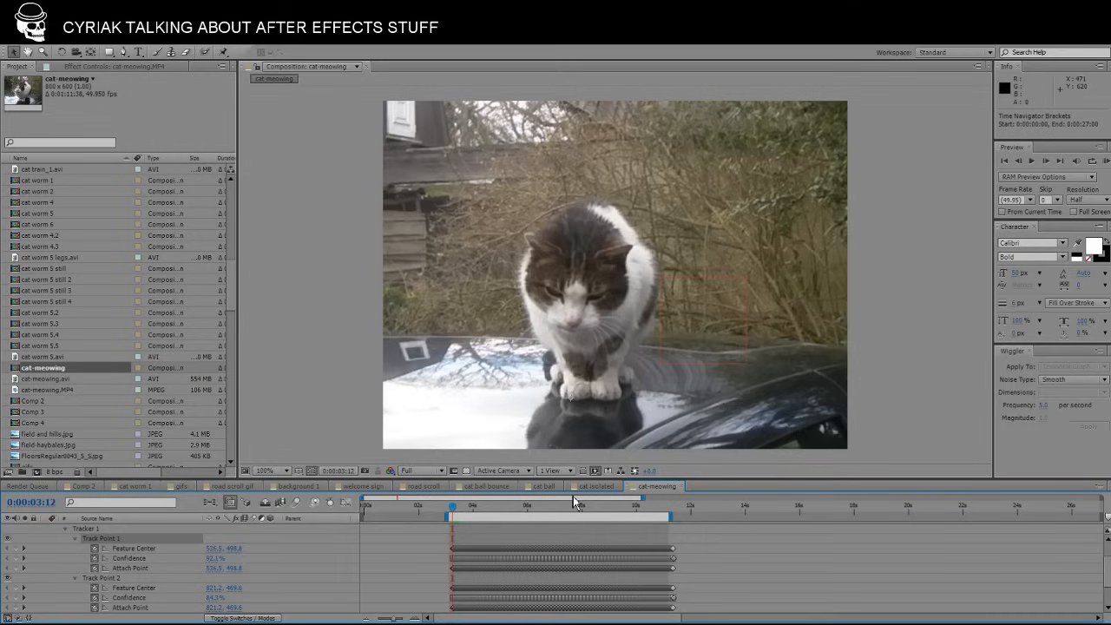
View the cat isolated composition at 0:00:00:00 and inspect the motion track point in its cat-meowing.avi layer.
click(604, 484)
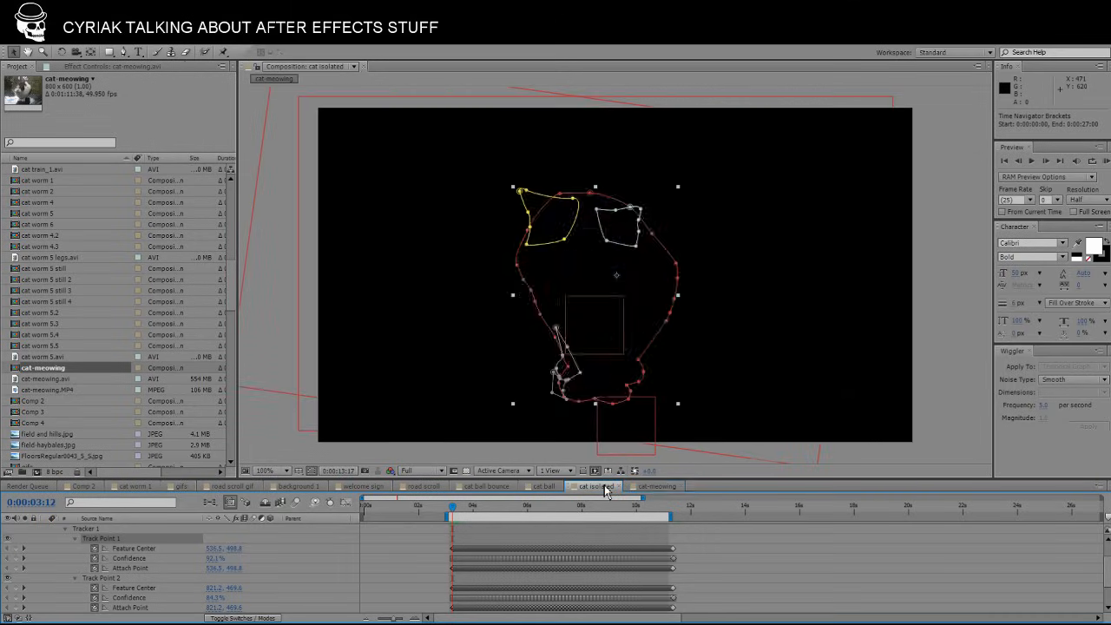
click(448, 505)
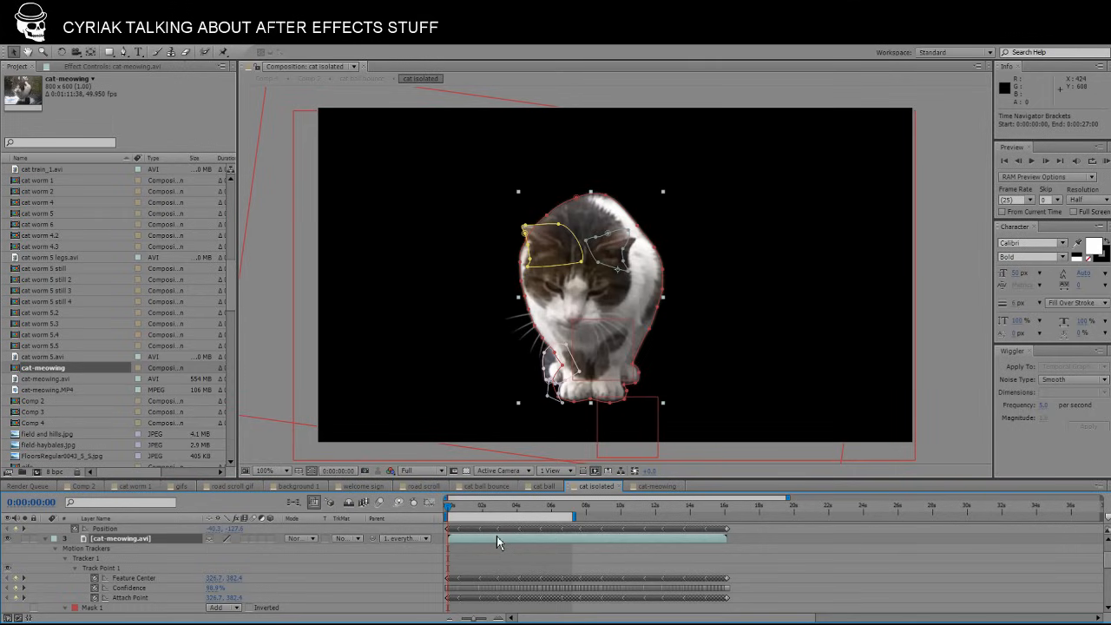
double_click(498, 547)
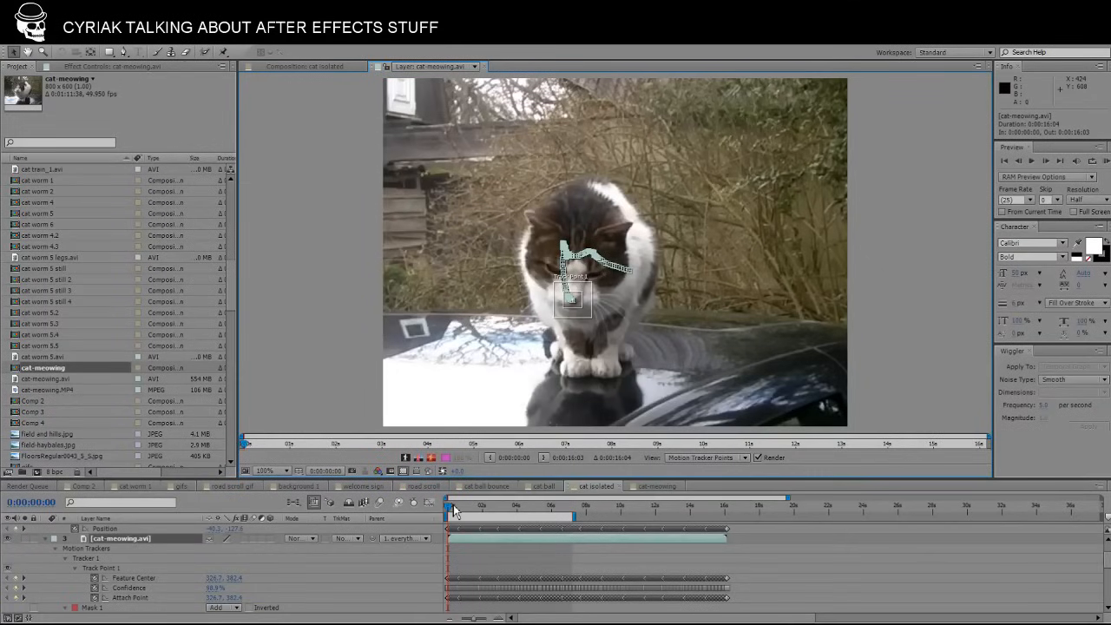
mouse_move(451, 513)
mouse_down()
mouse_move(674, 507)
mouse_move(555, 519)
mouse_move(521, 514)
mouse_move(699, 503)
mouse_move(447, 520)
mouse_up()
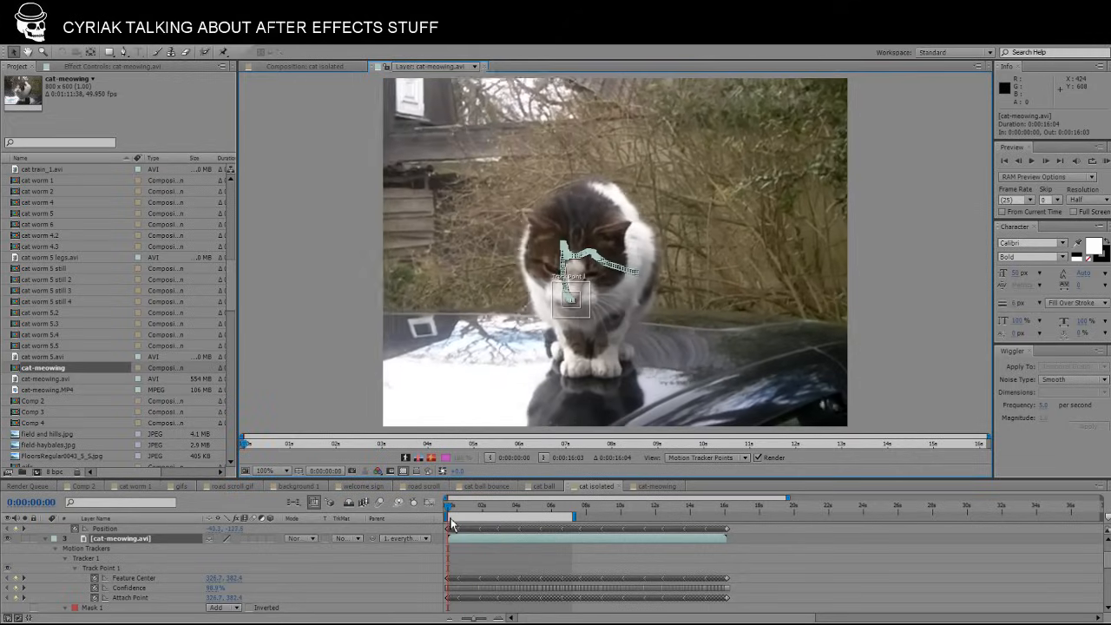
click(486, 68)
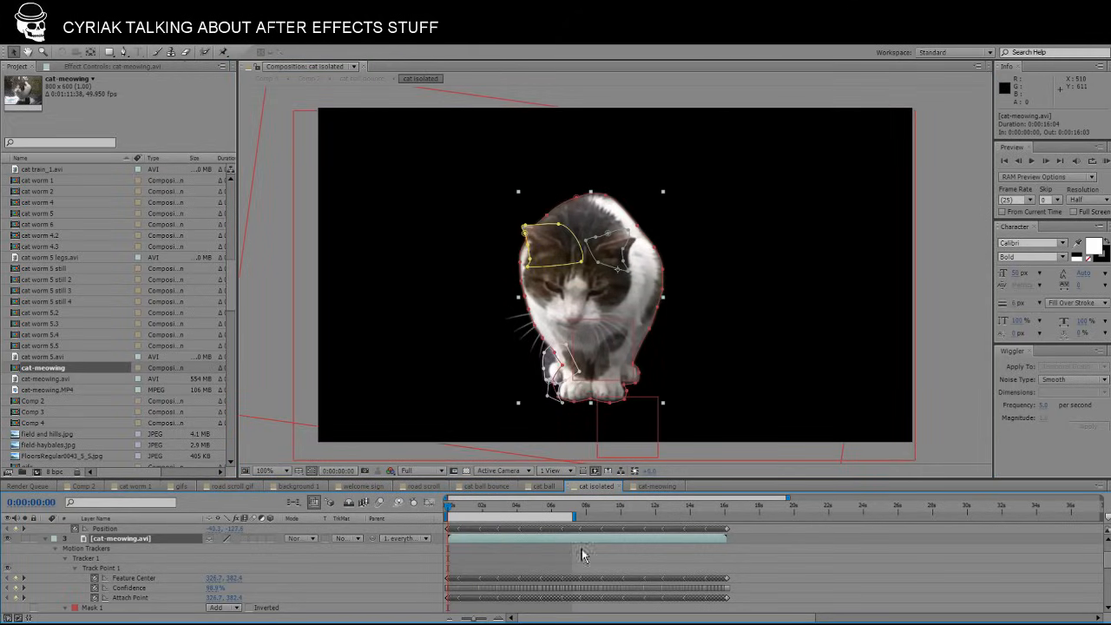
click(516, 563)
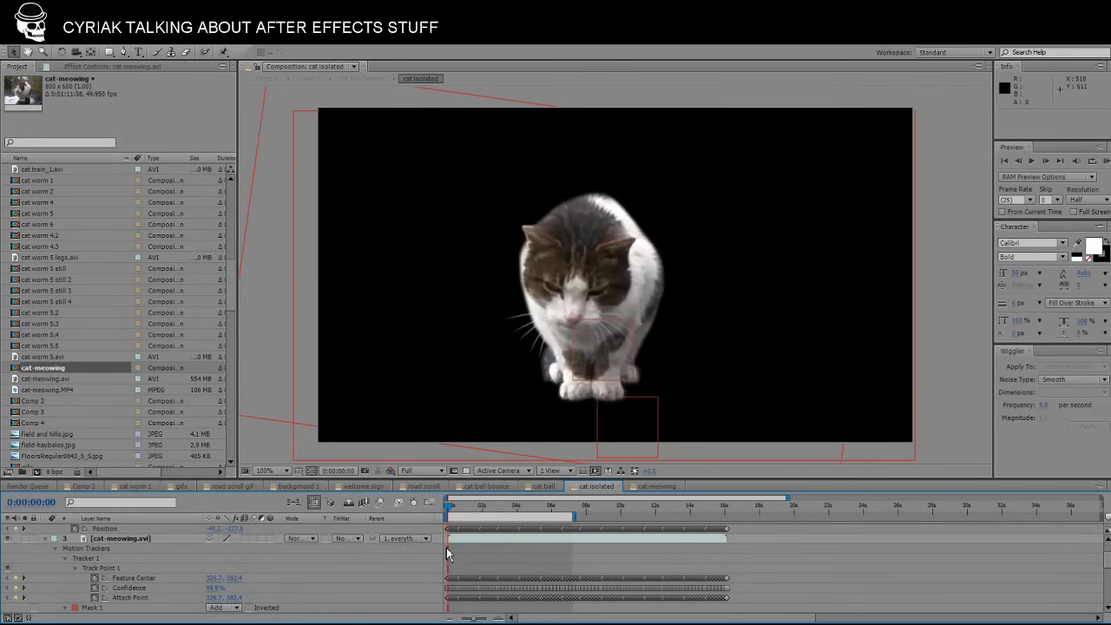
Reveal the Mask Path keyframes of Mask 1 to Mask 5 on the cat-meowing.avi layer and enlarge the timeline to show them all.
scroll(448, 555, up, 1)
scroll(448, 554, down, 1)
click(469, 545)
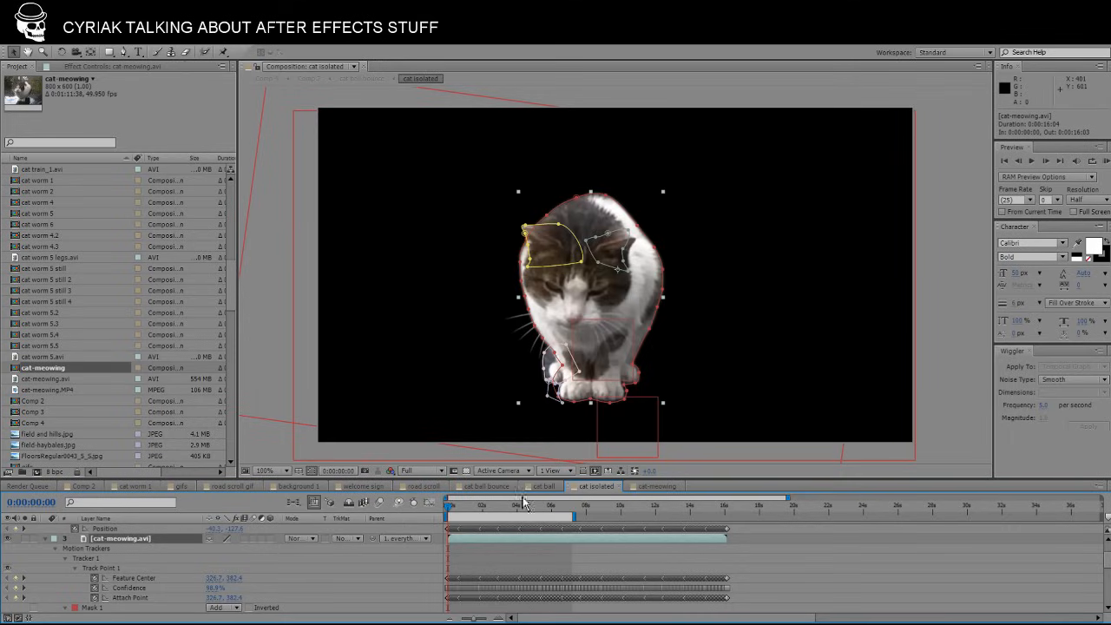
key(u)
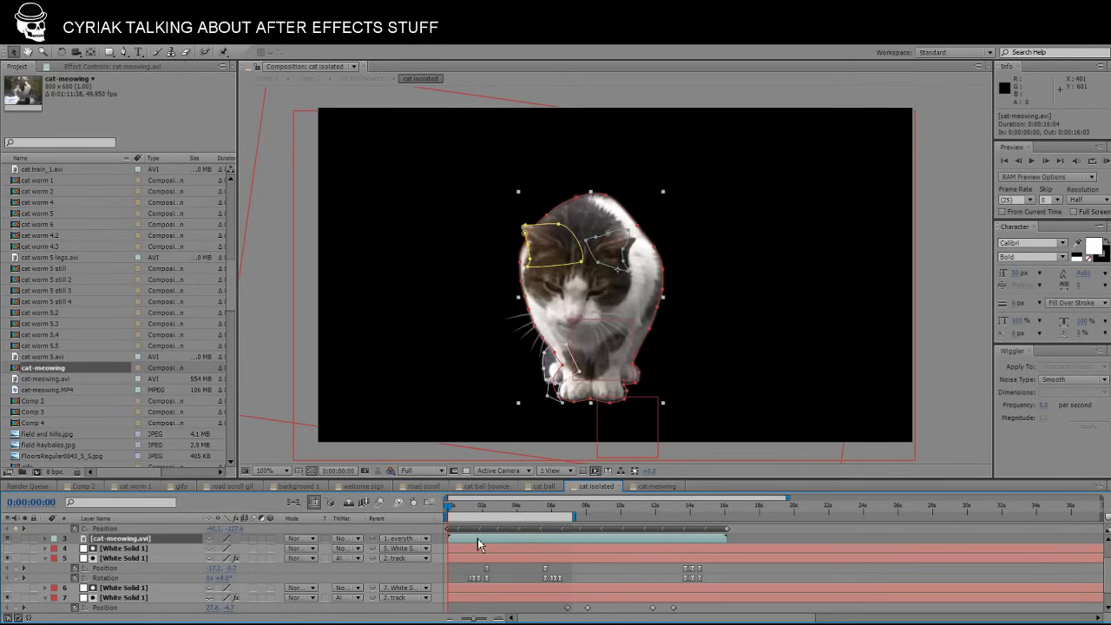
key(u)
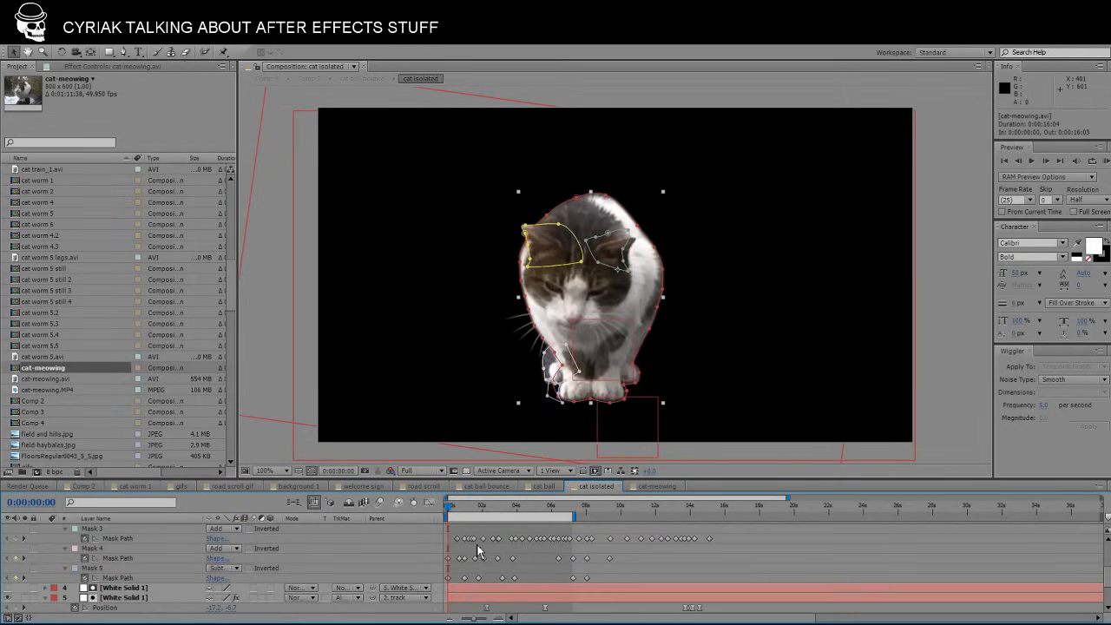
scroll(476, 550, up, 3)
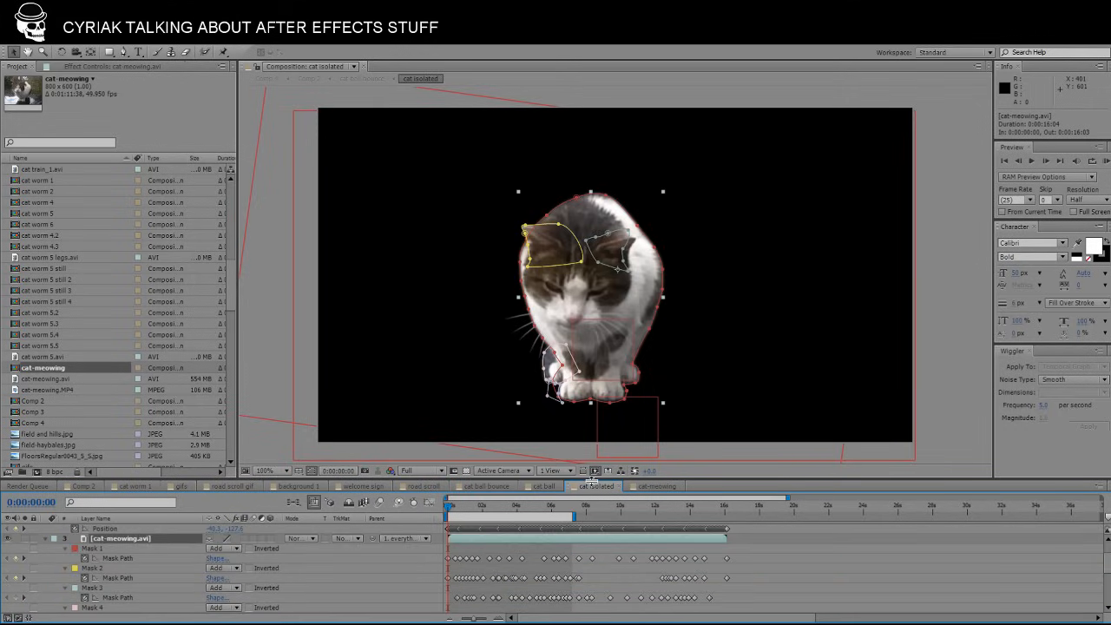
drag(588, 478, 587, 422)
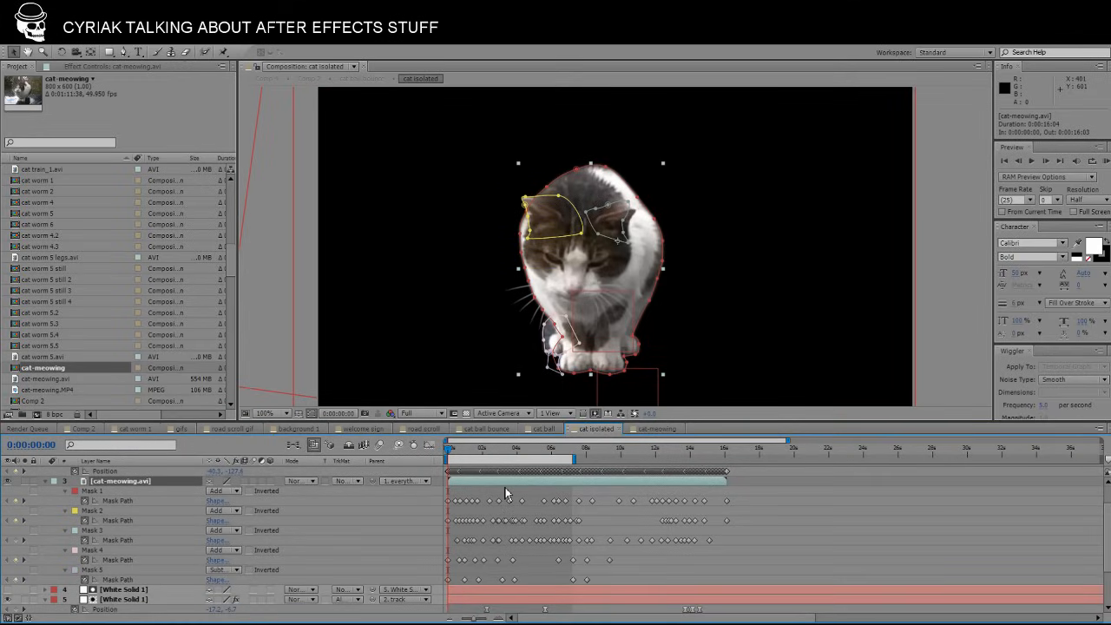
Select the first Mask 1 path keyframe and scrub from 0:00:00:00 to 0:00:06:08 to check how the masks follow the cat.
mouse_move(450, 455)
mouse_down()
mouse_move(681, 441)
mouse_move(572, 431)
mouse_move(438, 438)
mouse_up()
click(448, 501)
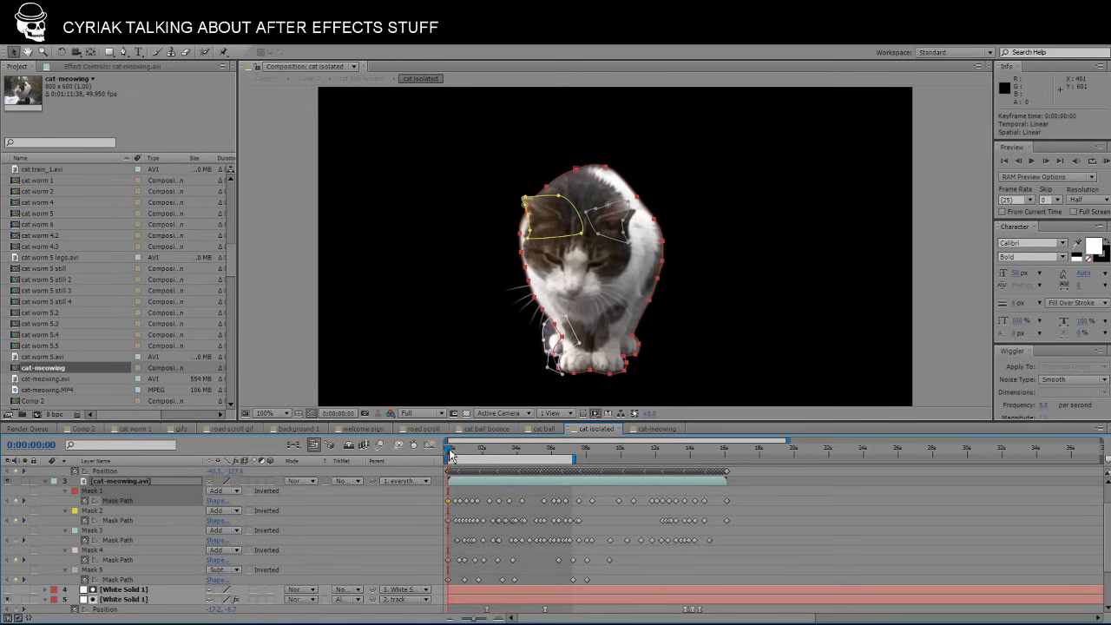
drag(451, 454, 549, 450)
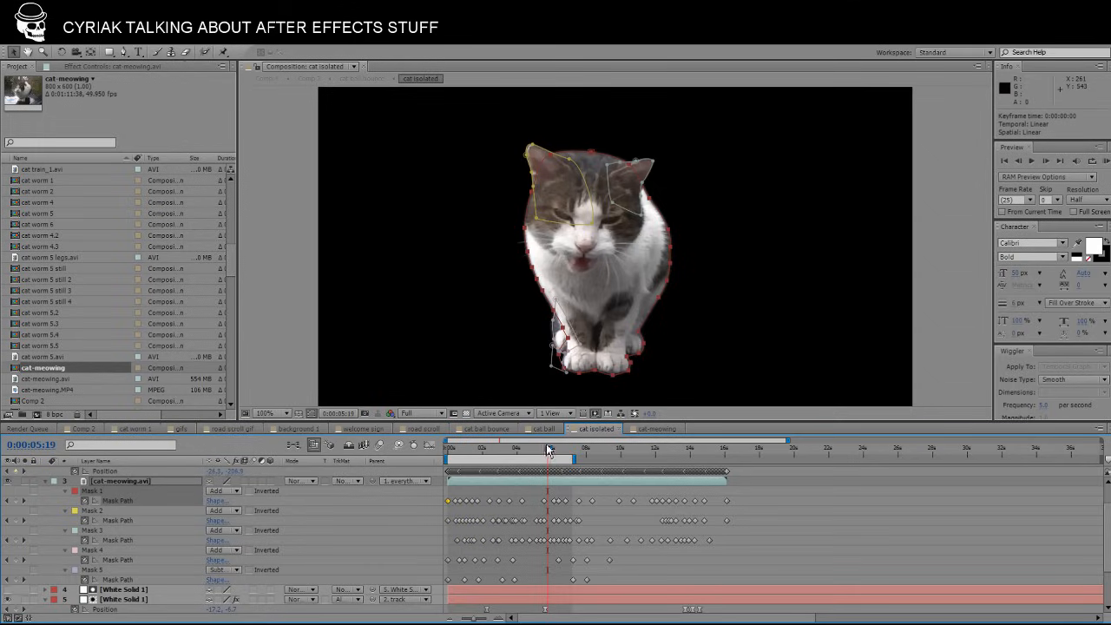
drag(548, 450, 558, 452)
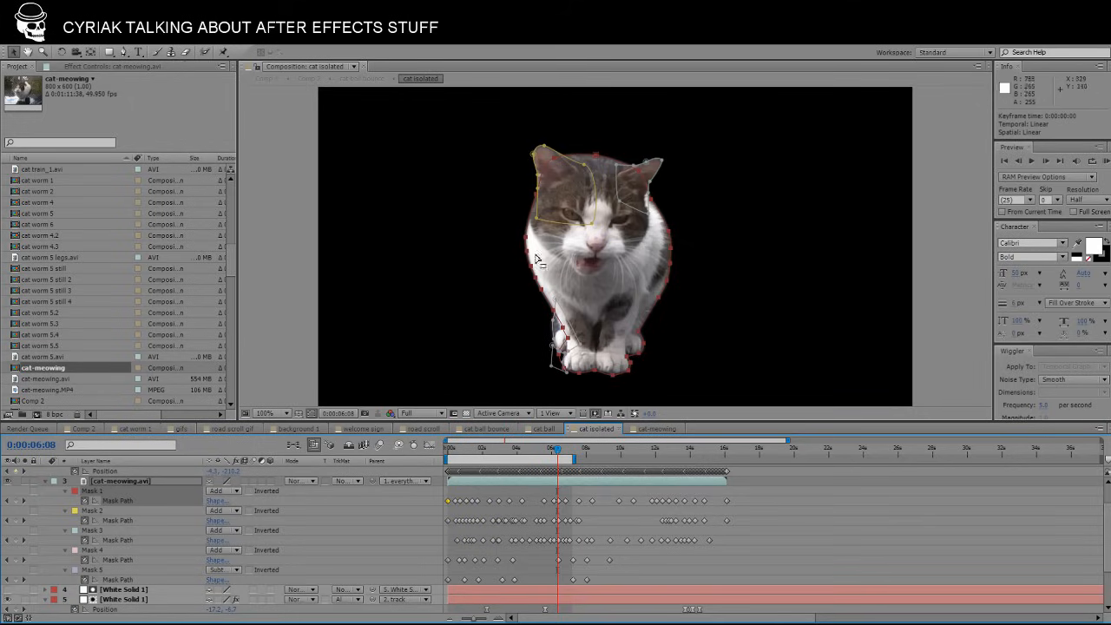
Scrub the masked cat from near the start through 0:00:06:23 to 0:00:07:14, then back to 0:00:02:18, watching the ear masks.
click(452, 451)
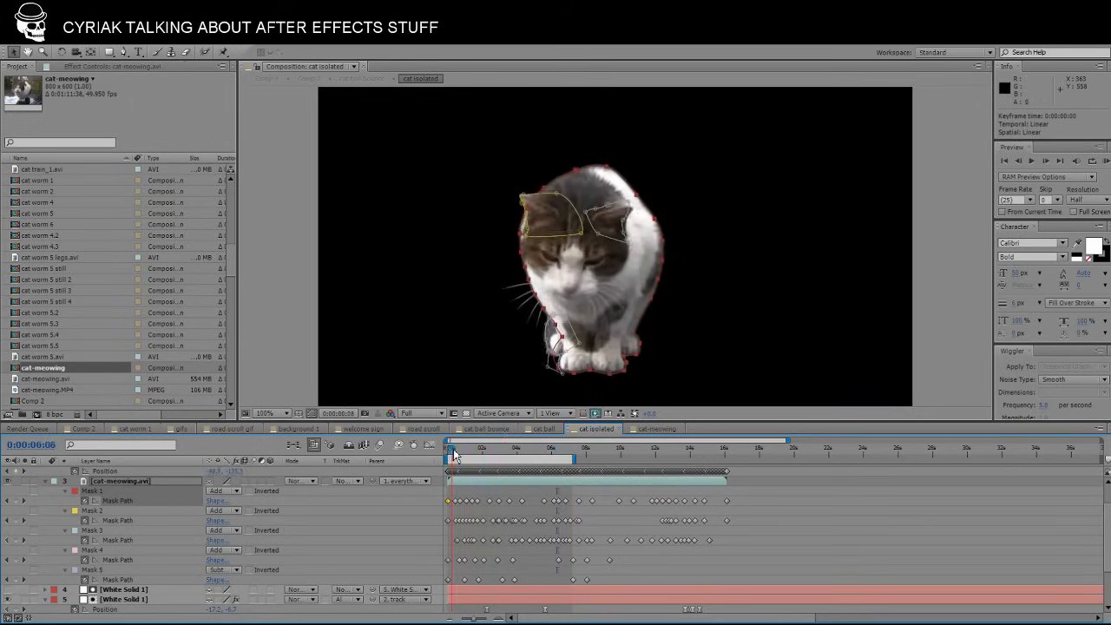
drag(453, 450, 570, 425)
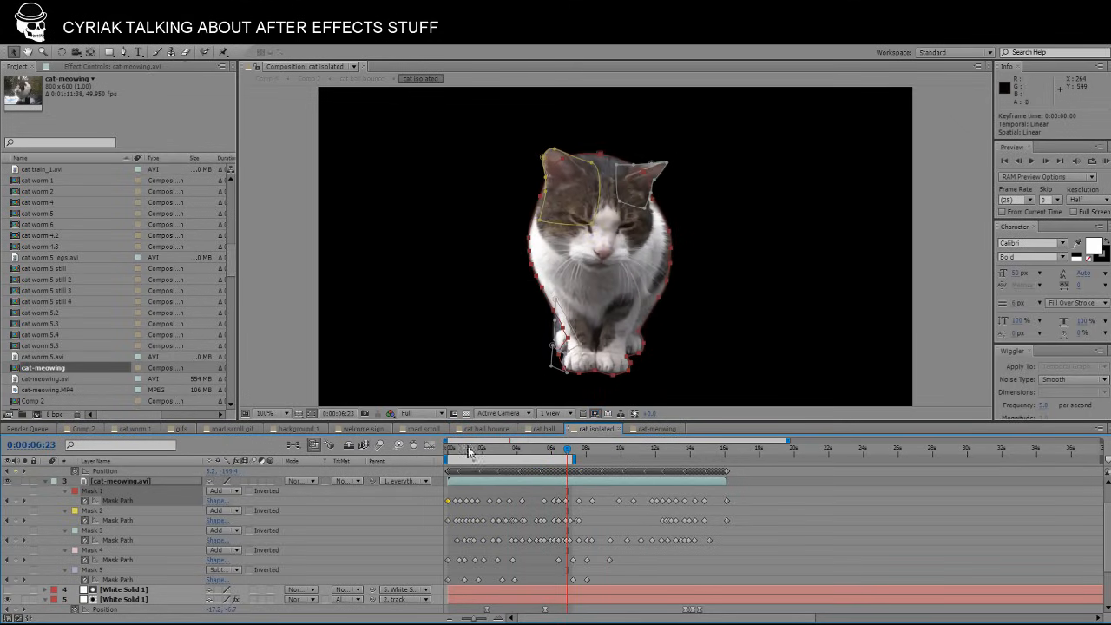
mouse_move(569, 446)
mouse_down()
mouse_move(525, 446)
mouse_move(600, 445)
mouse_move(529, 445)
mouse_move(579, 445)
mouse_up()
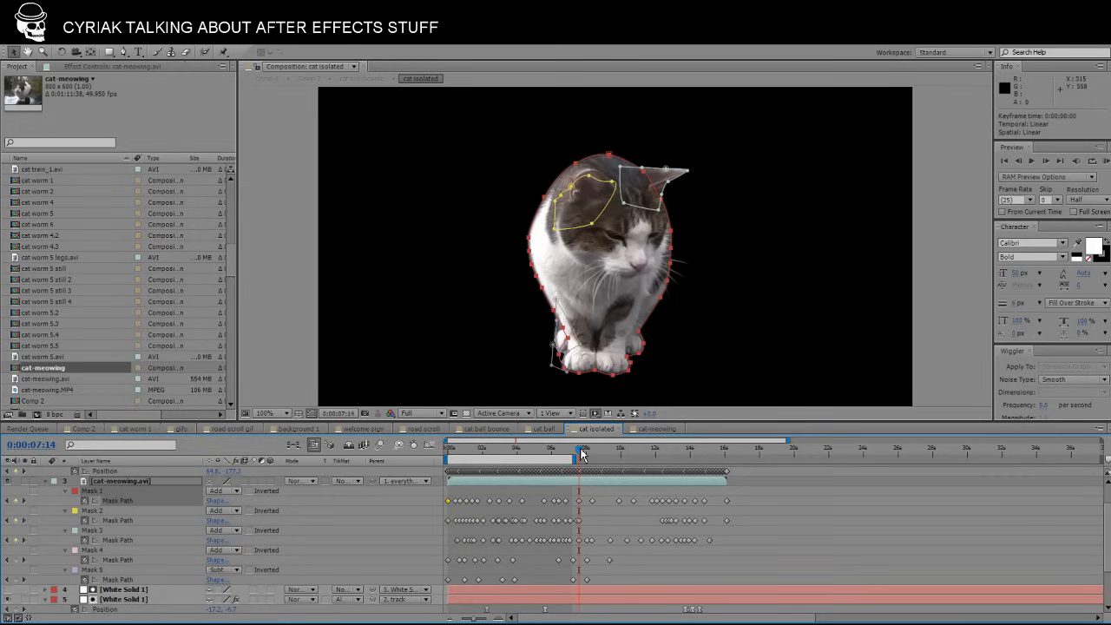
mouse_move(584, 453)
mouse_down()
mouse_move(530, 451)
mouse_move(580, 447)
mouse_move(567, 445)
mouse_up()
drag(574, 450, 495, 449)
Inspect the cat's cut-out edges at 200% at 0:00:02:18, with and without the mask outlines displayed.
click(571, 492)
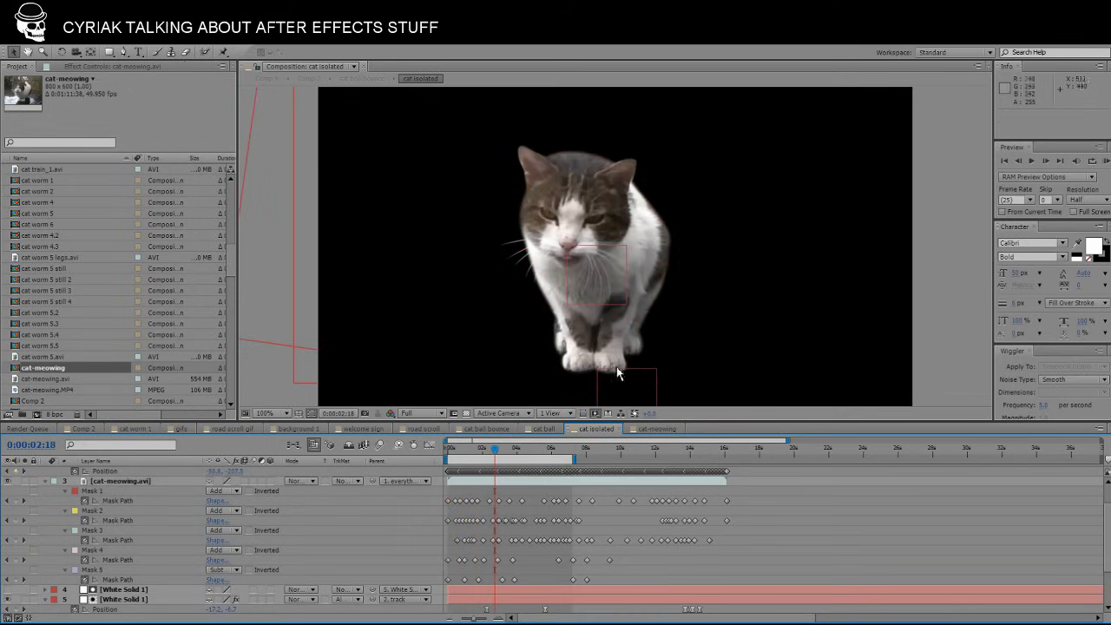
key(period)
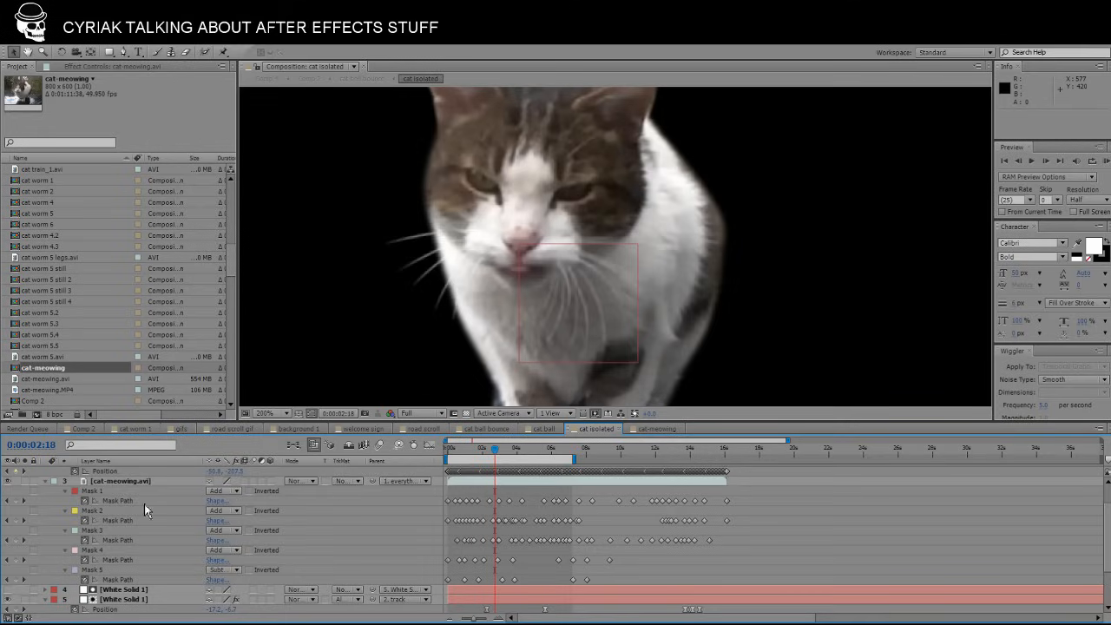
click(563, 484)
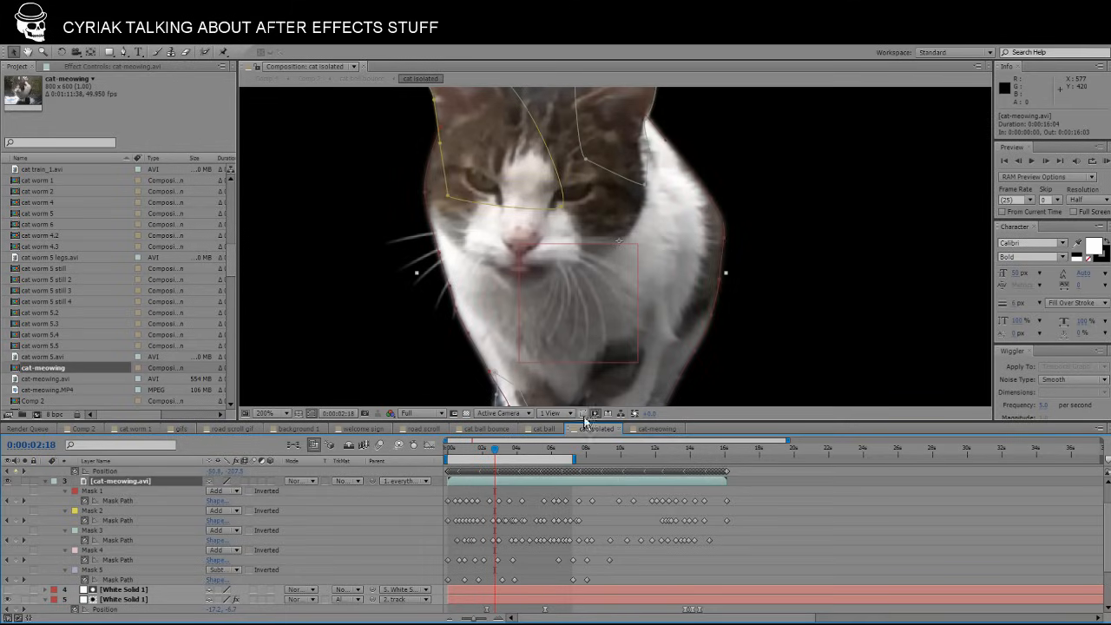
click(636, 494)
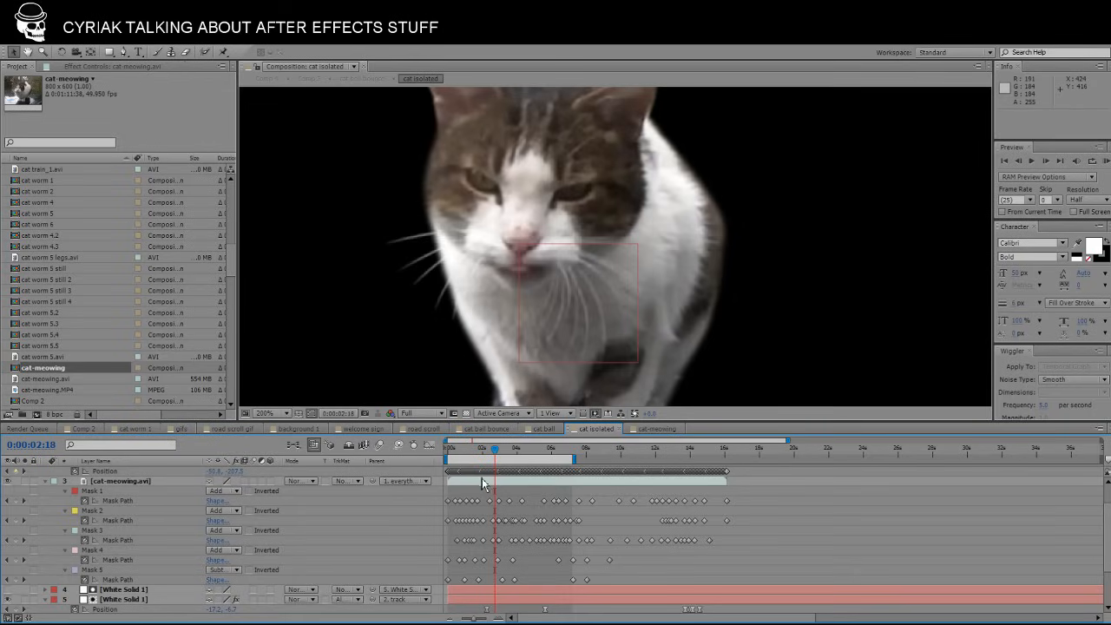
Return to 0:00:00:00 at 100% and look through the layers from everything down to the White Solid 1 layers.
drag(493, 444, 448, 446)
key(comma)
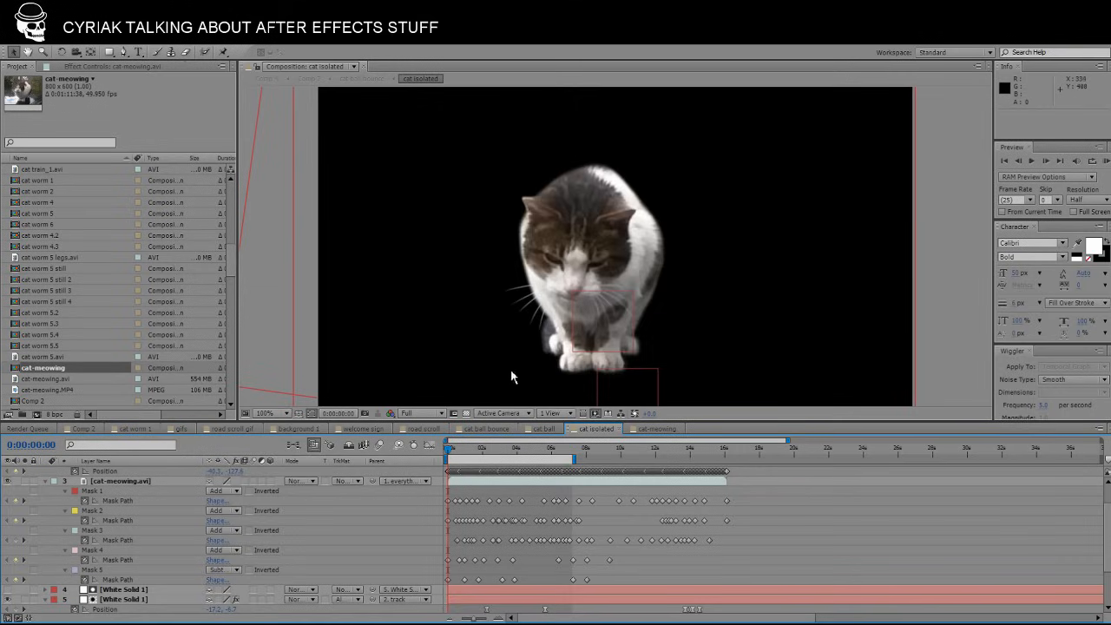
mouse_move(452, 452)
mouse_down()
mouse_move(485, 448)
mouse_move(448, 448)
mouse_up()
scroll(17, 545, up, 2)
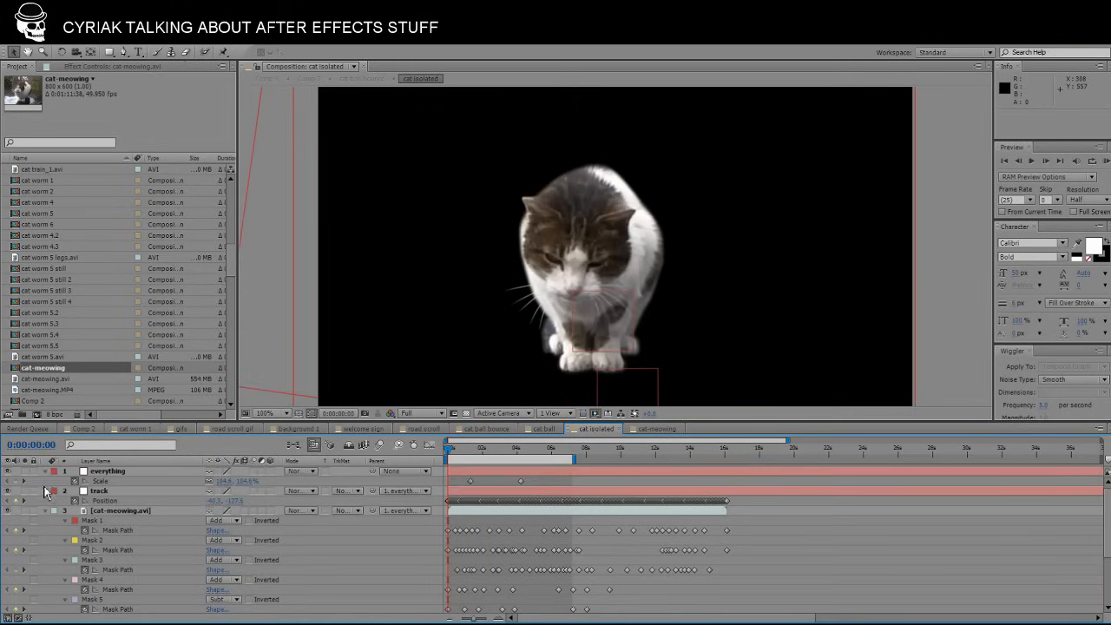
scroll(43, 501, down, 5)
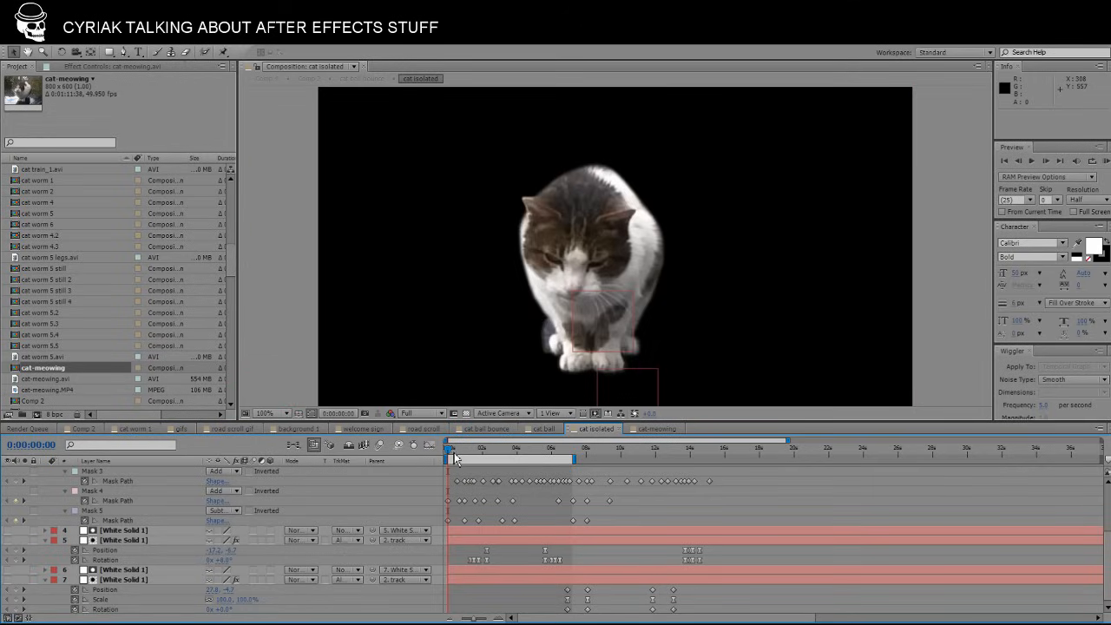
View the motion path of the track layer at 0:00:00:00.
drag(454, 458, 448, 434)
scroll(474, 536, up, 3)
click(485, 497)
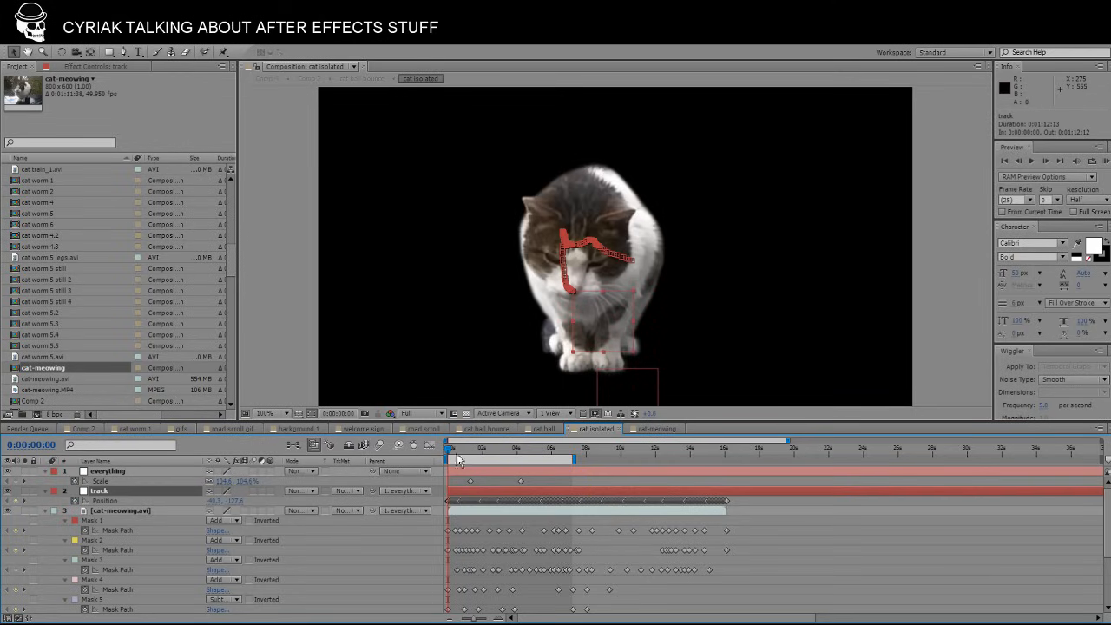
drag(450, 458, 415, 434)
scroll(37, 571, down, 3)
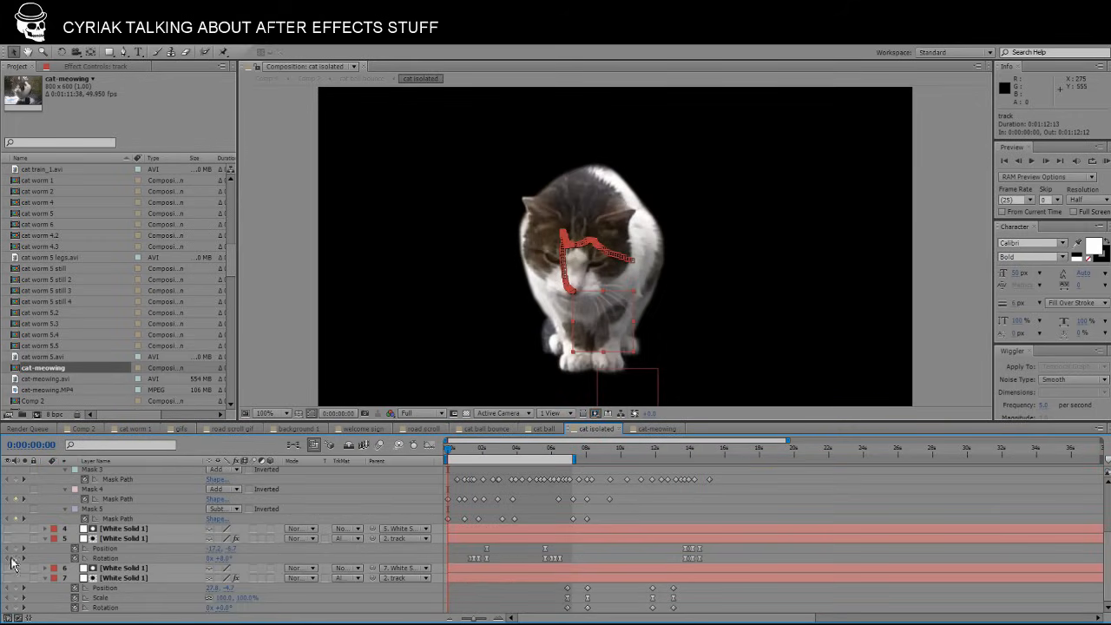
Solo White Solid 1 layers 5 and 7 and view the drawn whiskers at 200%.
click(9, 538)
click(7, 578)
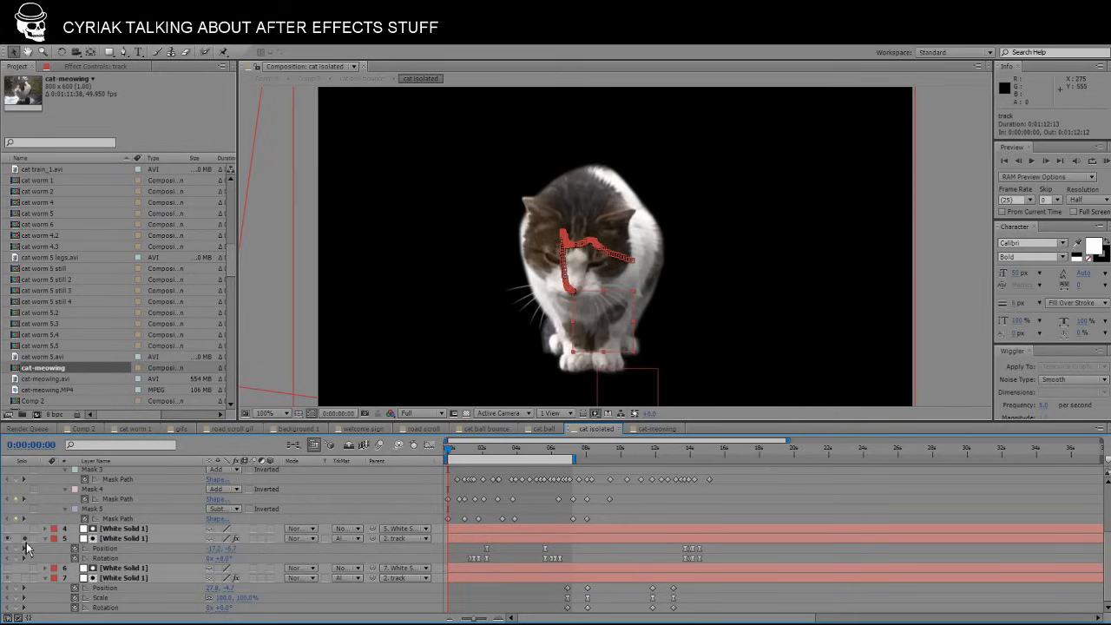
click(25, 540)
click(25, 579)
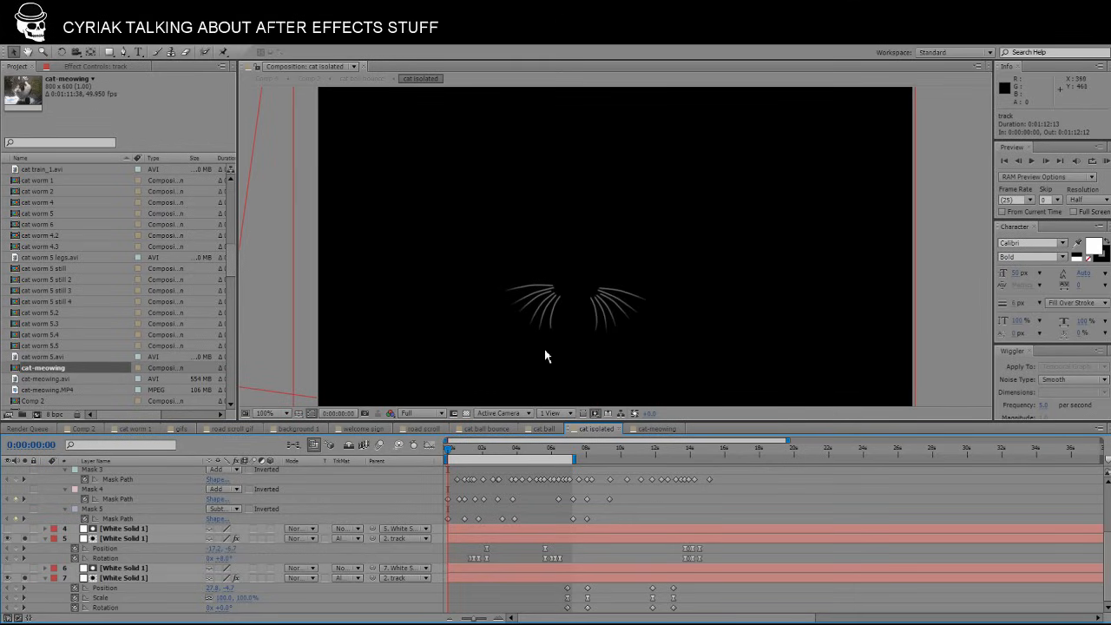
key(.)
drag(637, 315, 701, 199)
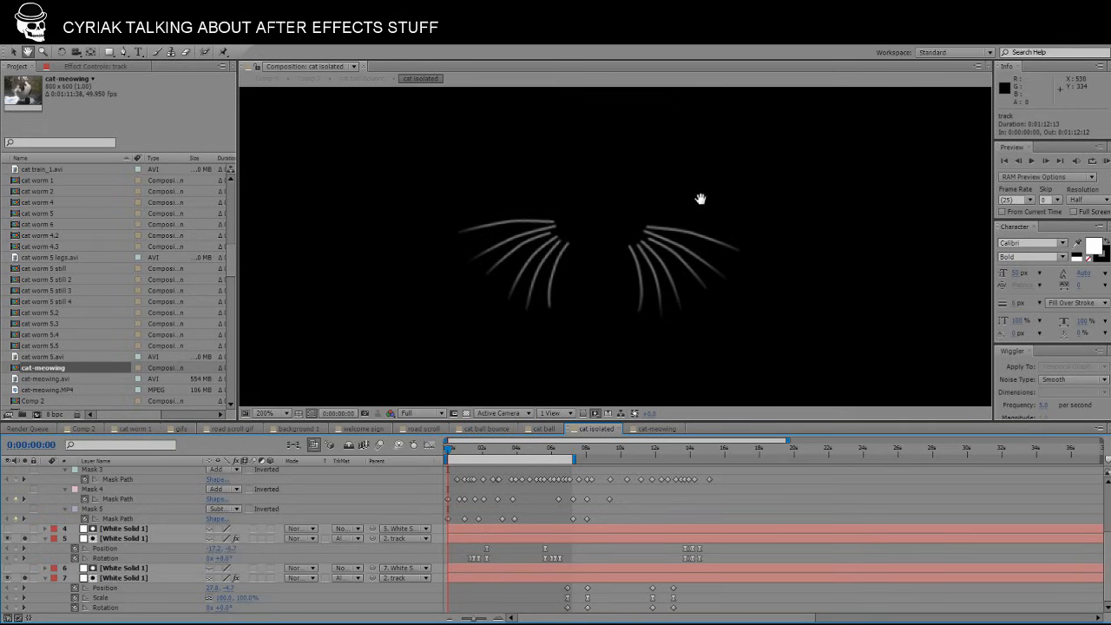
Examine the Stroke effect settings and whisker mask paths of White Solid 1 layer 5.
click(123, 538)
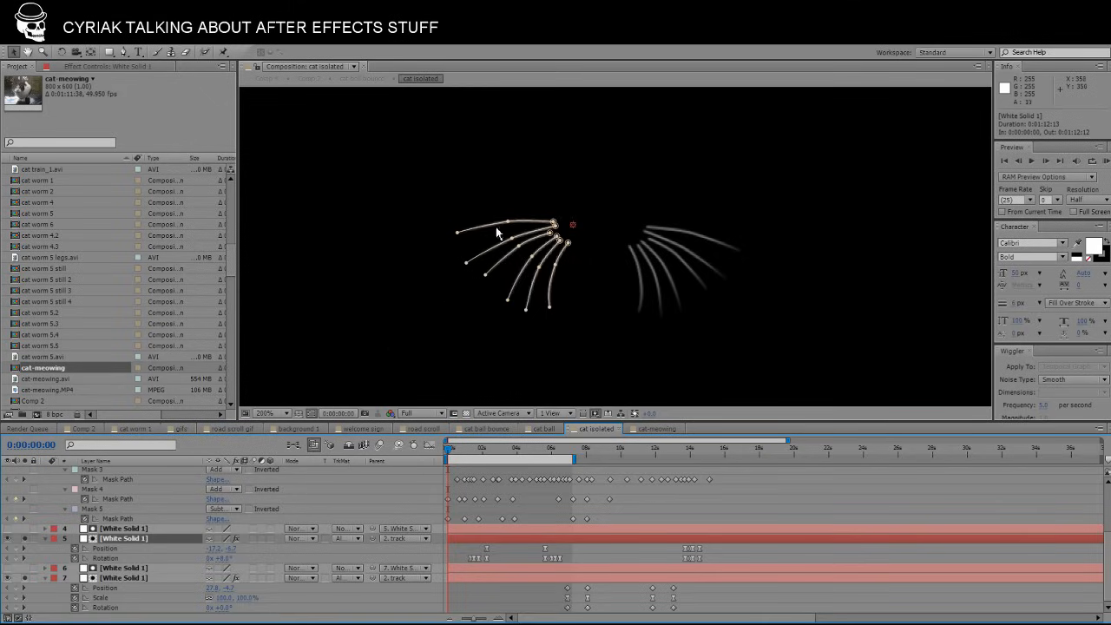
key(.)
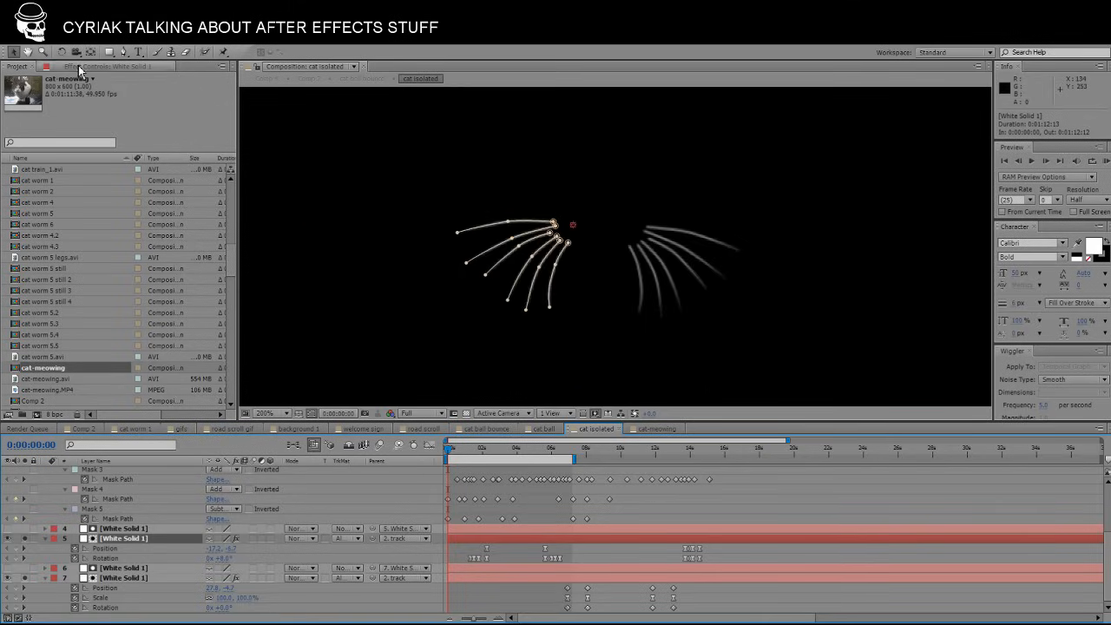
click(78, 65)
click(38, 90)
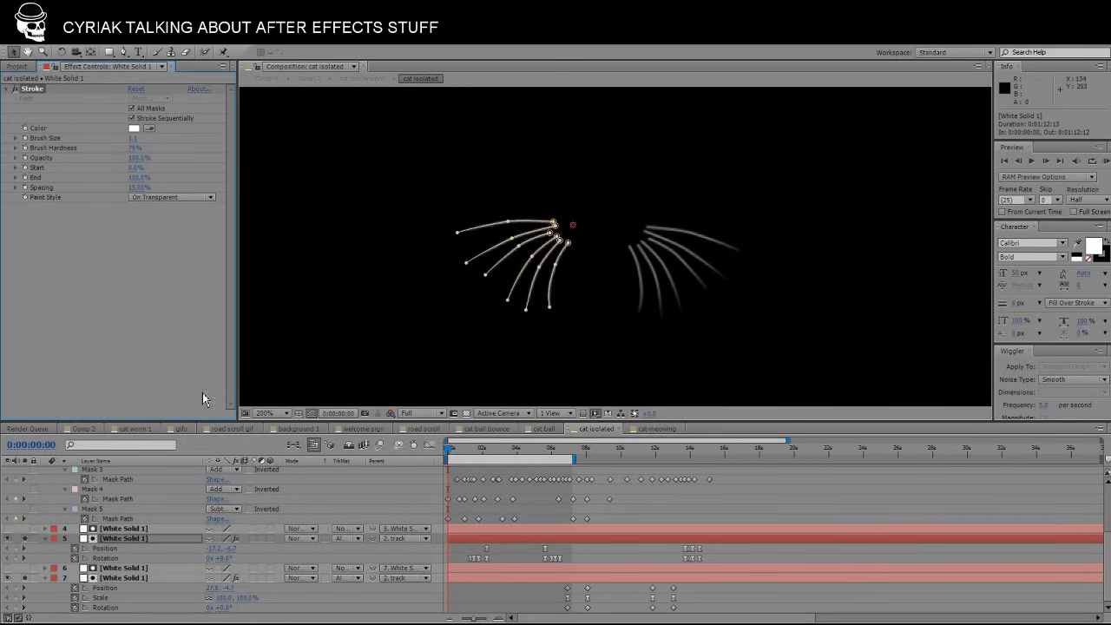
click(590, 558)
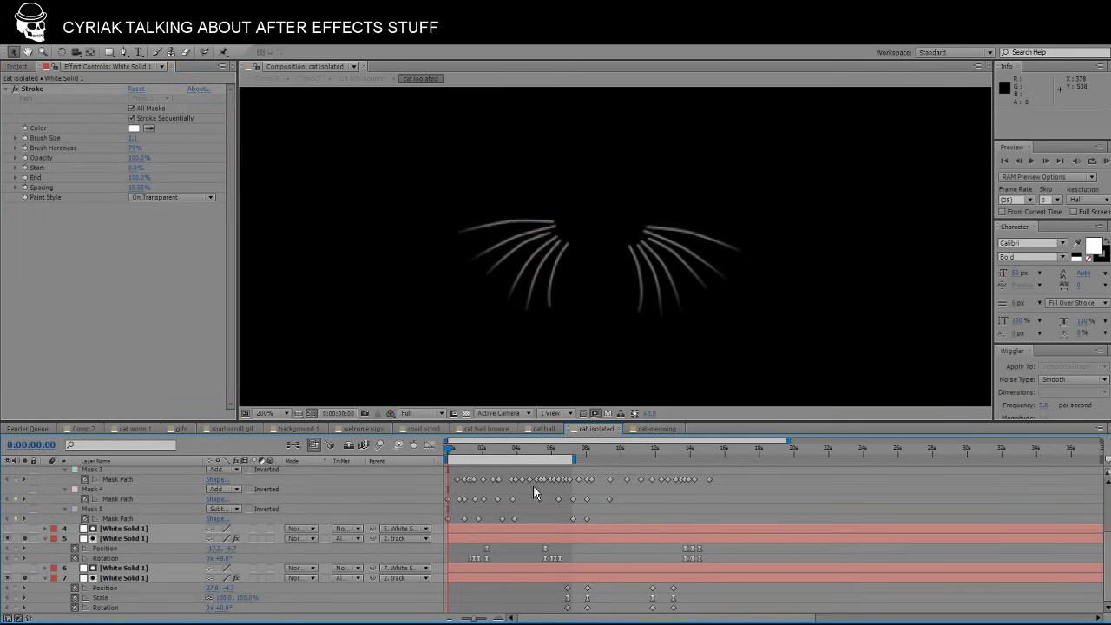
click(499, 545)
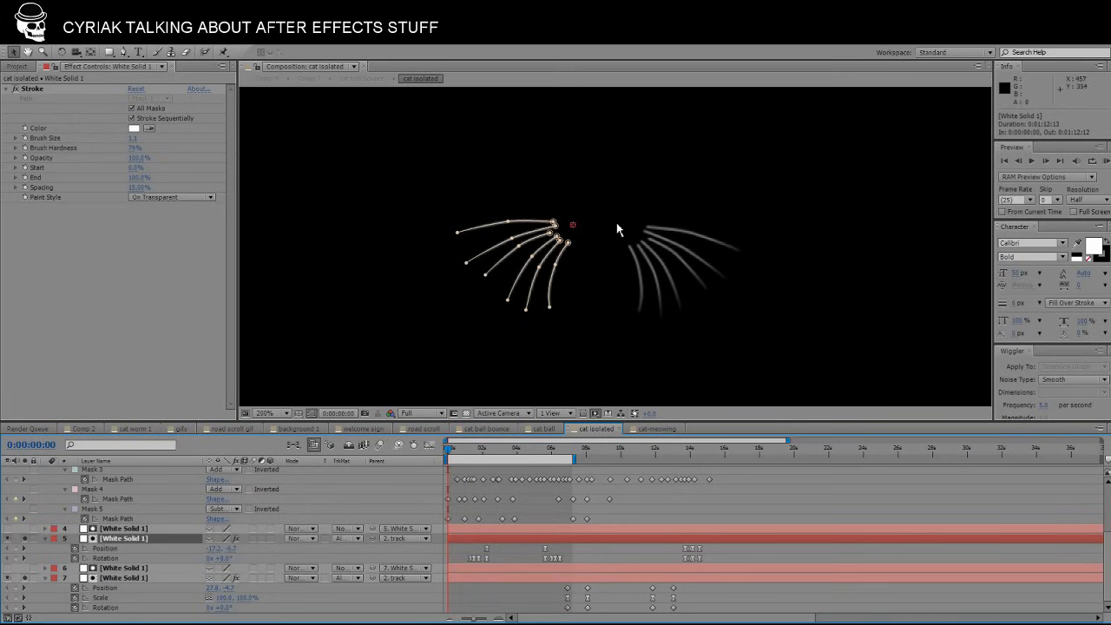
click(532, 553)
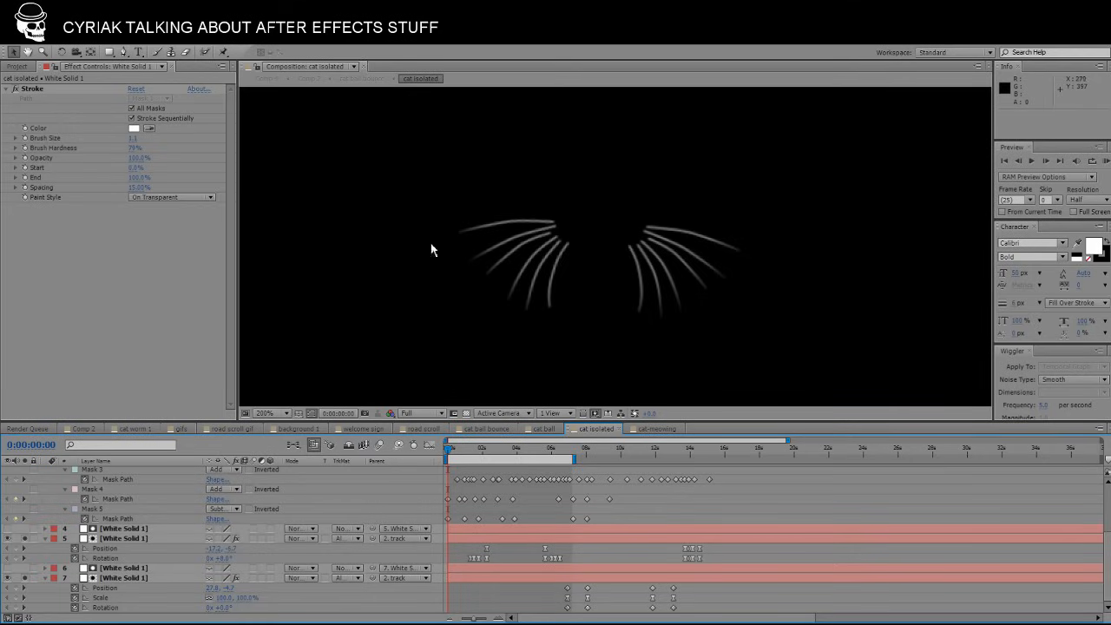
Inspect the mask shapes of White Solid 1 layers 4 and 6, which act as mattes for the whiskers.
click(463, 538)
click(464, 529)
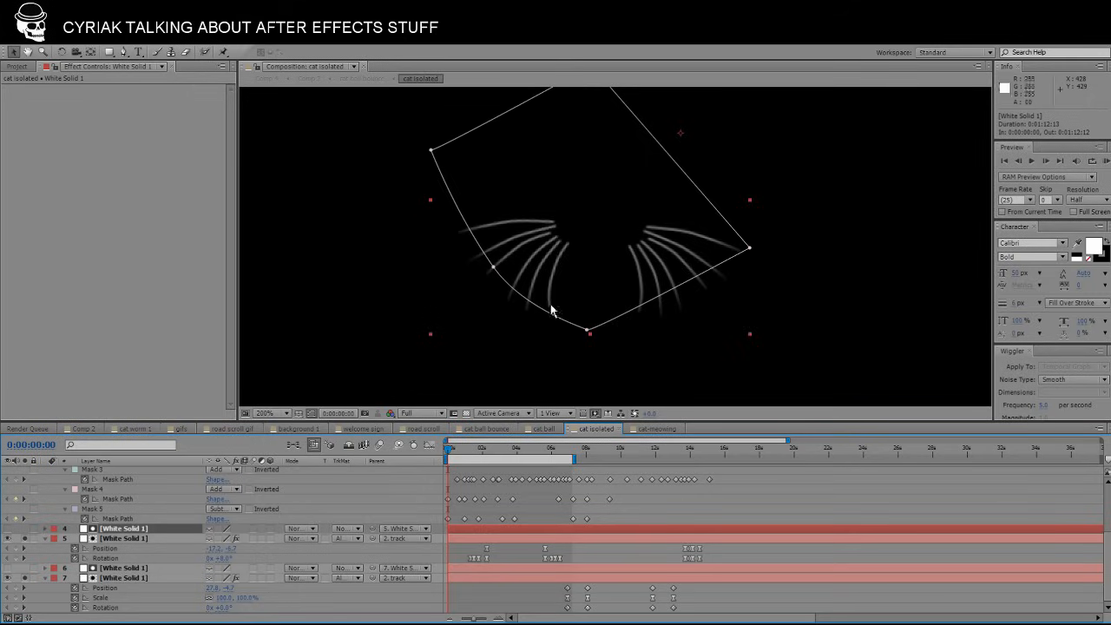
click(486, 571)
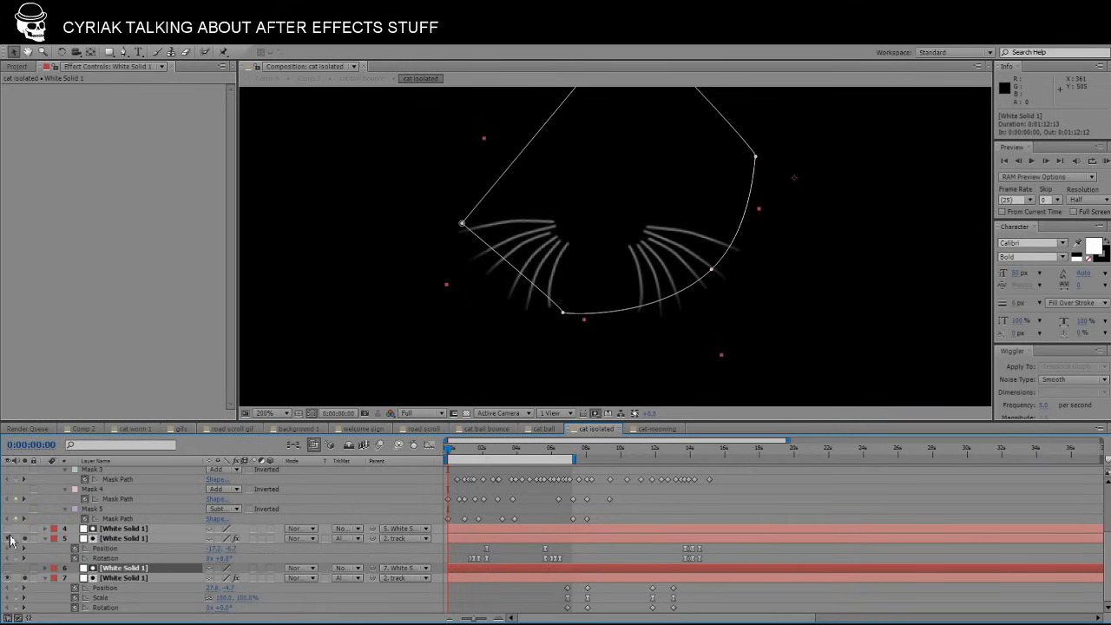
click(517, 550)
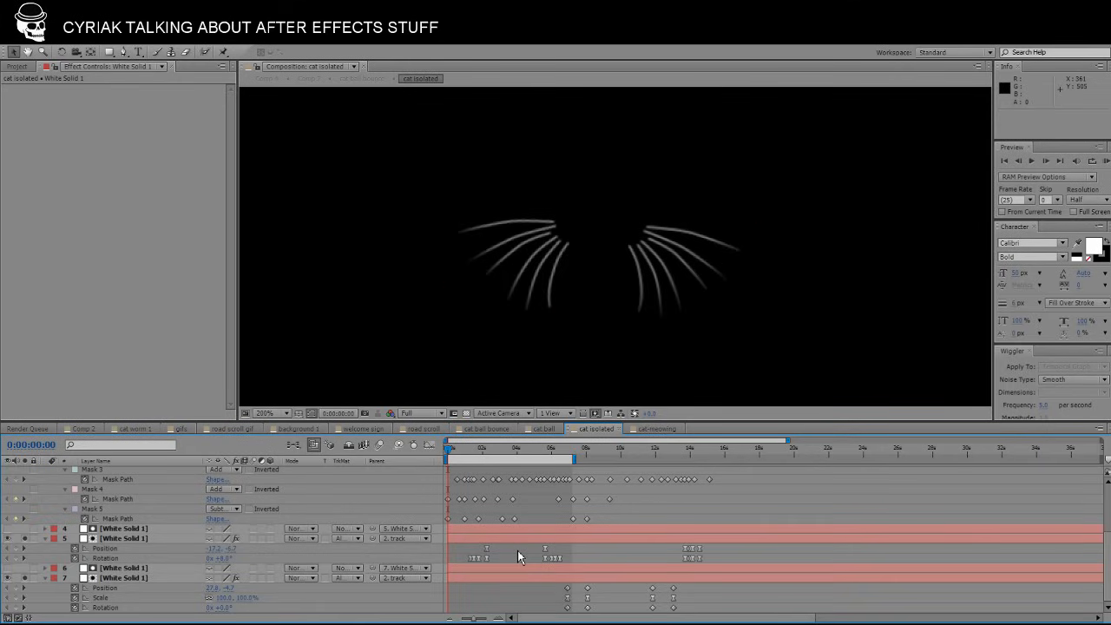
Turn off solo on White Solid 1 layers 5 and 7 at 0:00:00:00 to show the whole cat.
click(451, 451)
click(447, 451)
click(26, 539)
click(27, 578)
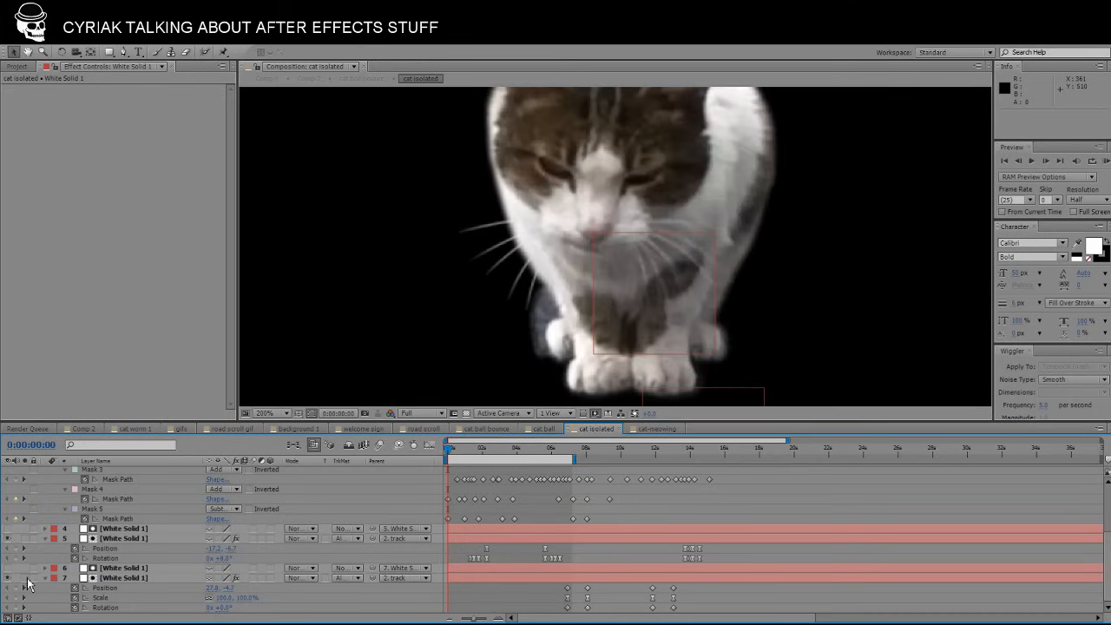
Scrub the cat isolated composition to 0:00:01:17 and inspect the whiskers on the meowing cat at 200%.
key(comma)
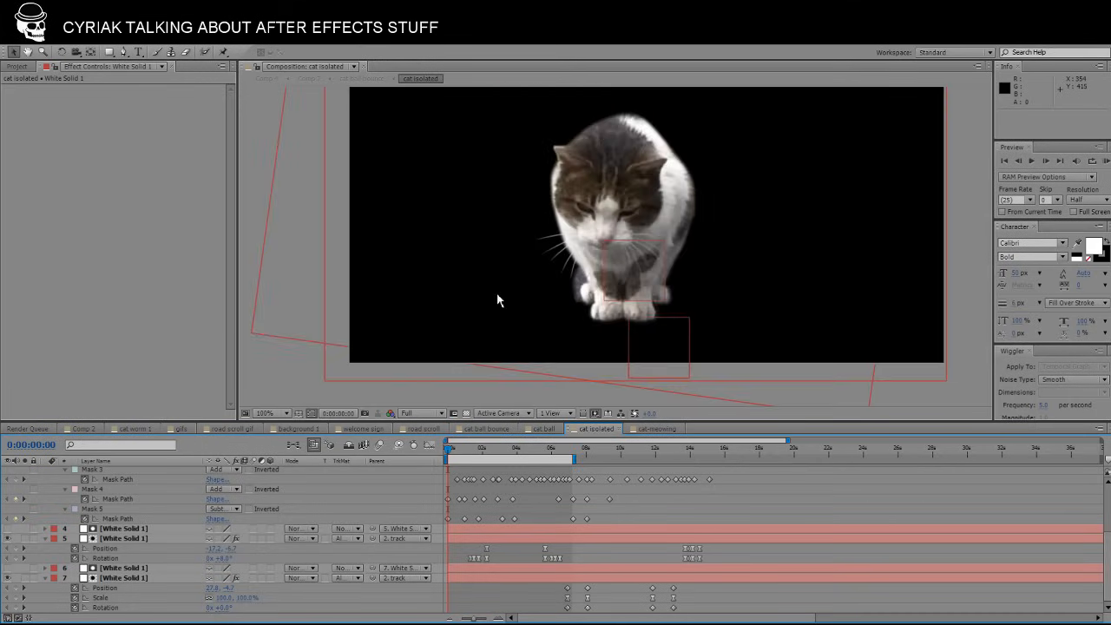
drag(452, 458, 476, 453)
key(period)
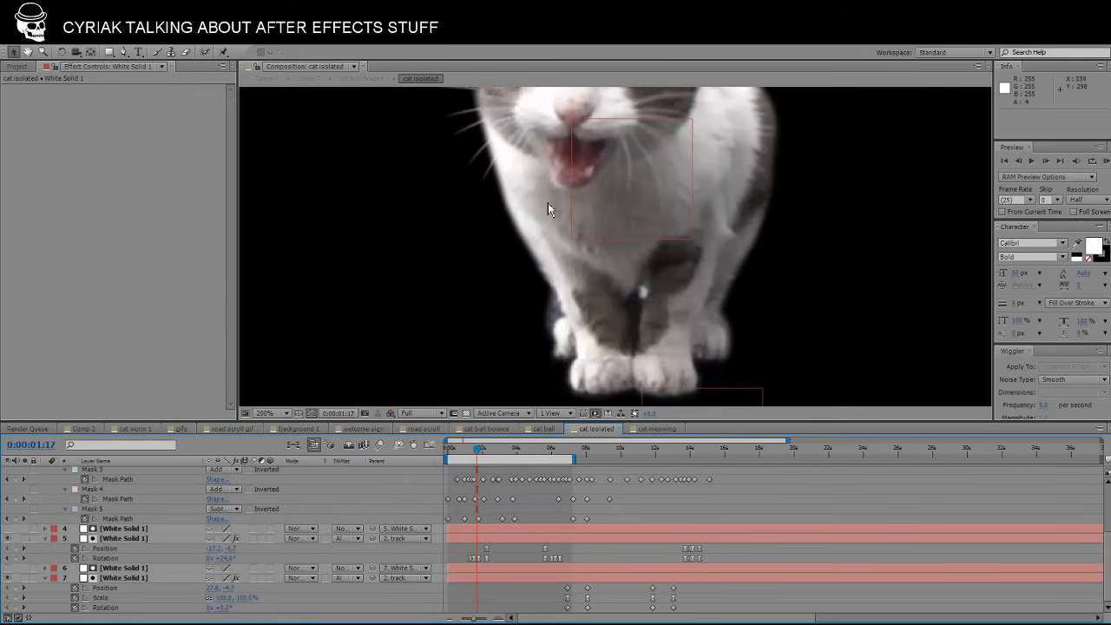
Examine the cat's head in cat isolated, return to 0:00:00:00 and show the whole cat at 100%.
drag(543, 194, 563, 318)
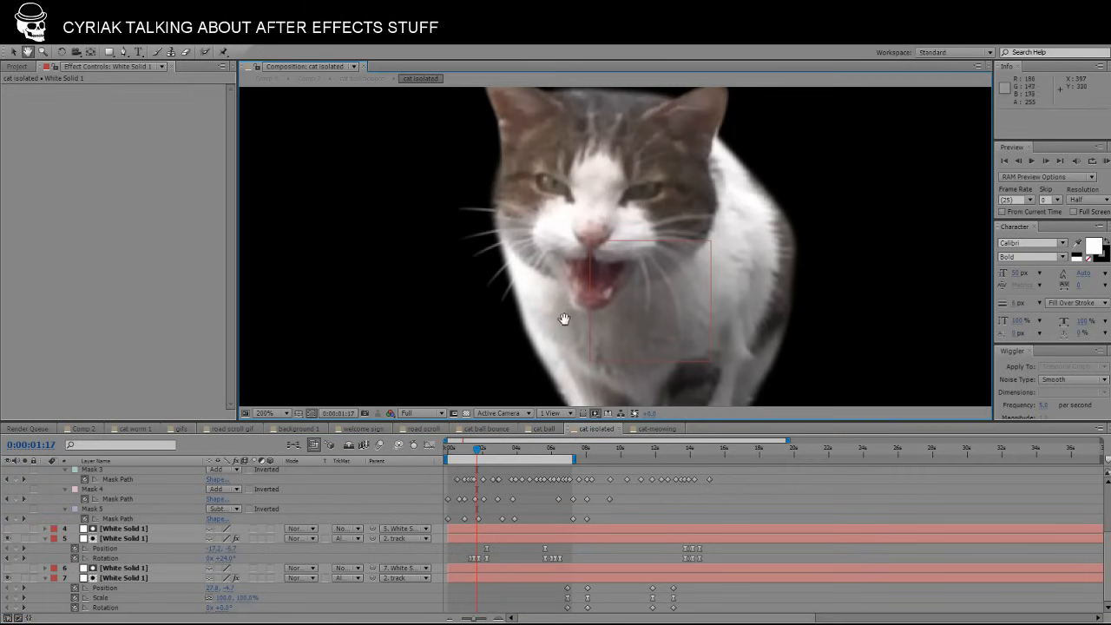
drag(480, 457, 444, 445)
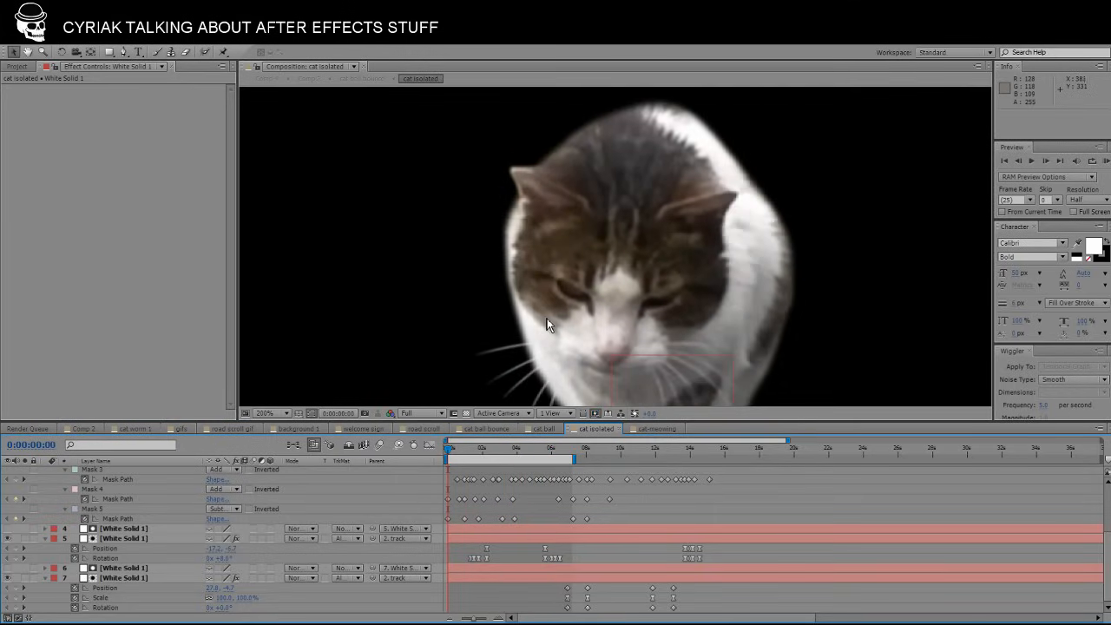
scroll(547, 326, down, 1)
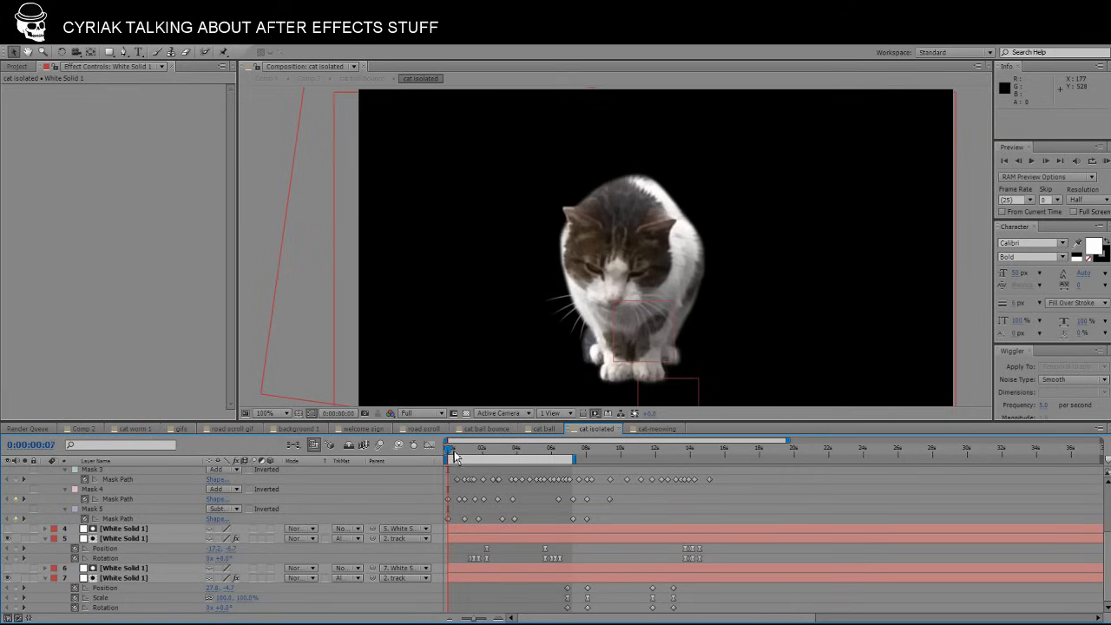
drag(451, 450, 449, 450)
drag(619, 306, 640, 272)
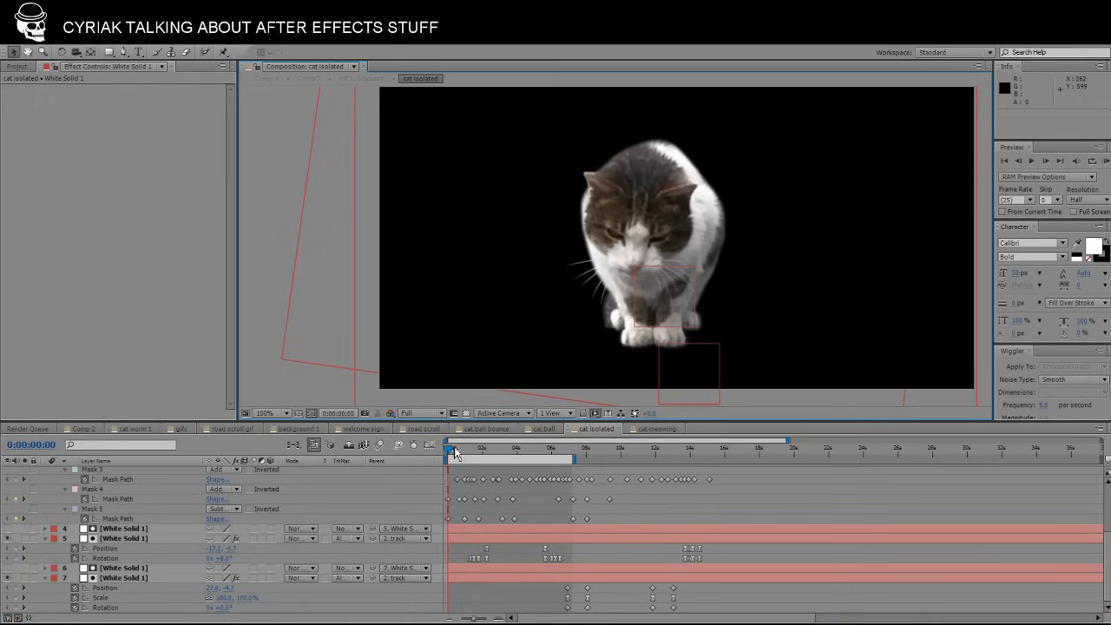
drag(455, 453, 438, 423)
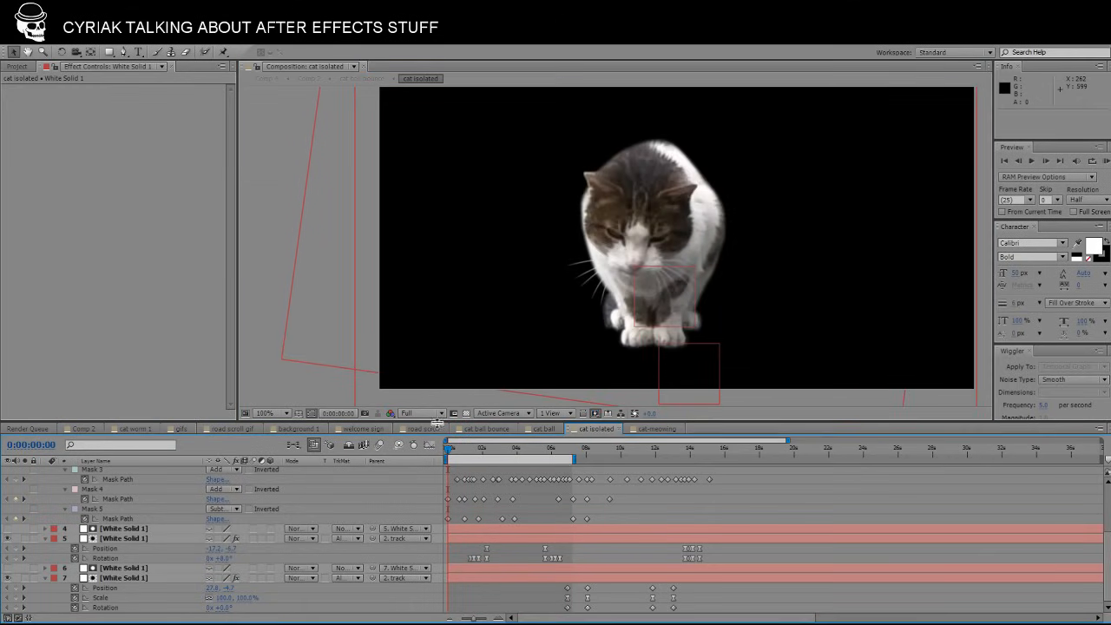
Look through the project items, then show the cat ball composition at 0:00:01:01.
click(16, 66)
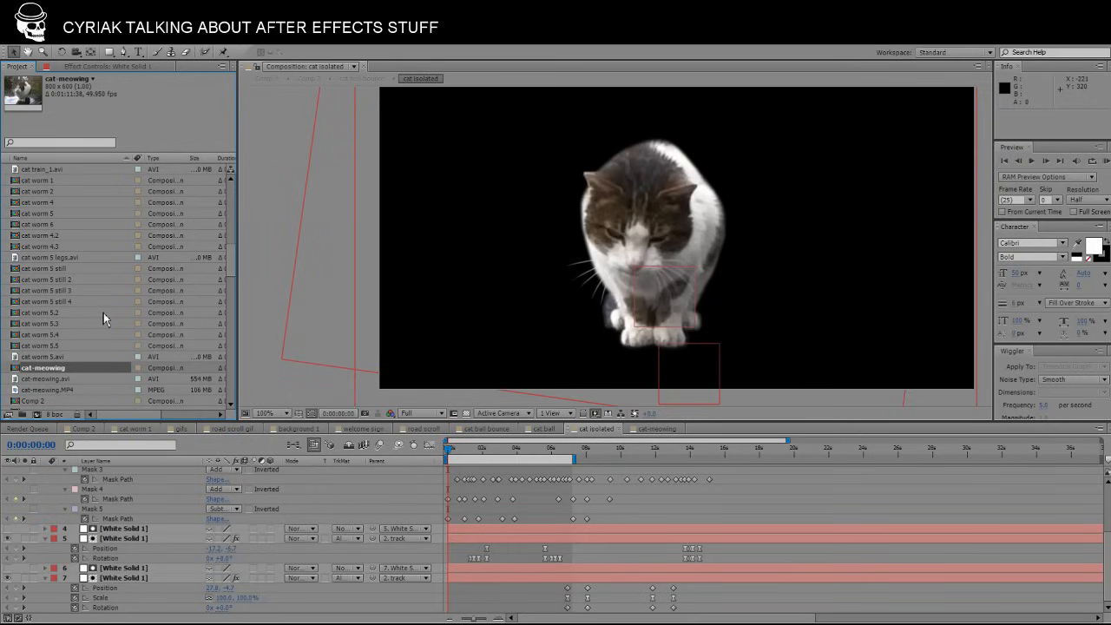
scroll(17, 331, up, 7)
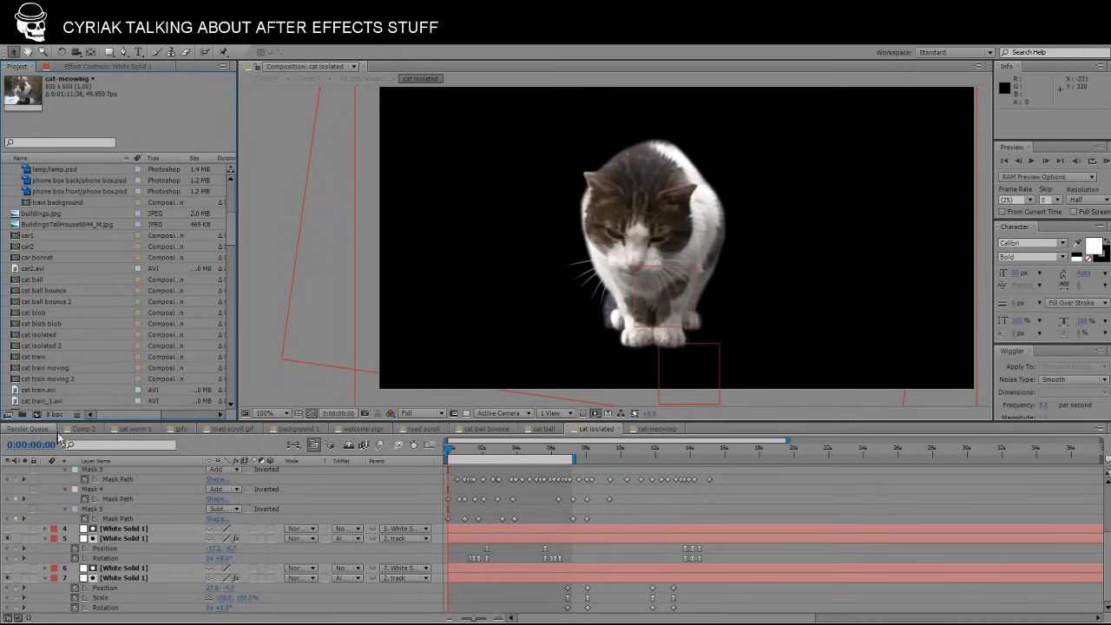
click(544, 429)
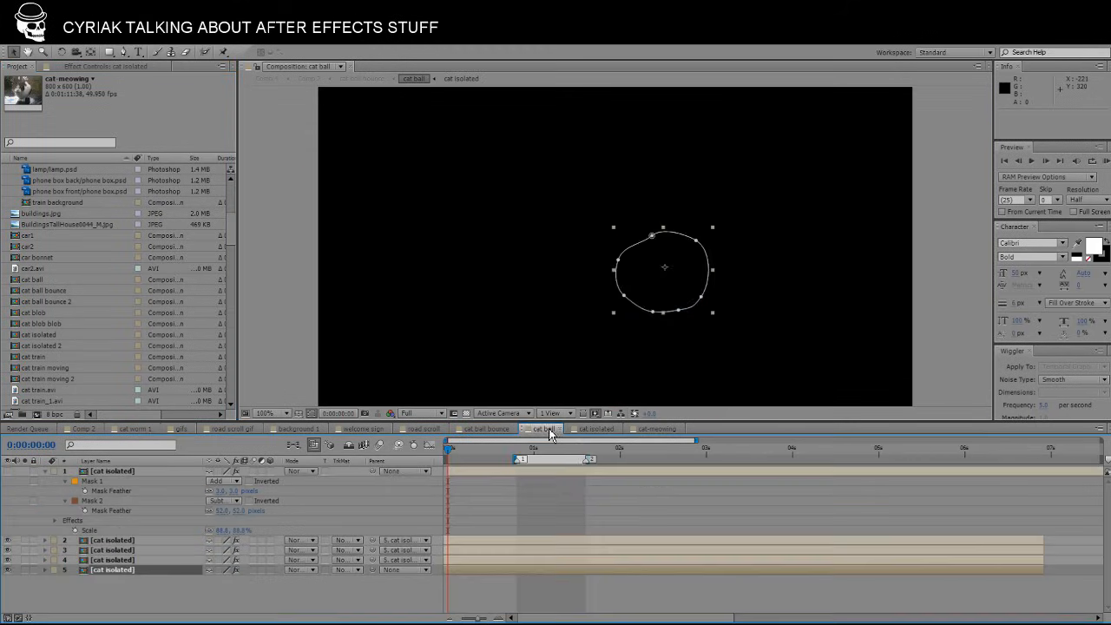
drag(450, 459, 538, 458)
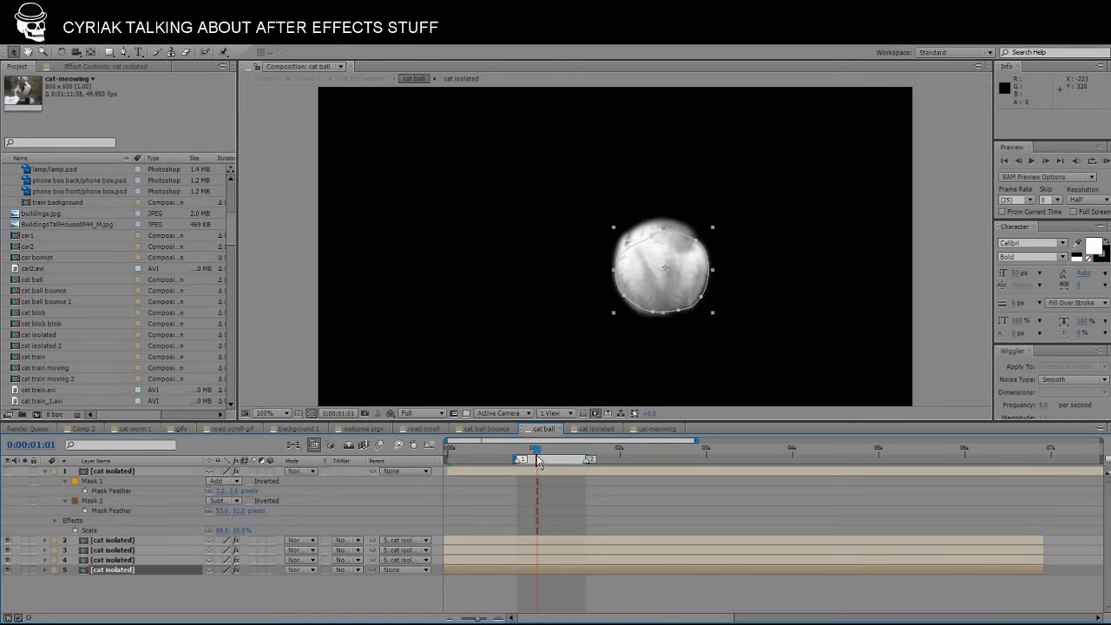
Switch to Comp 2 and scrub from its beginning to 0:00:06:05 to view the fur ball bouncing along the road.
click(83, 429)
drag(451, 458, 474, 455)
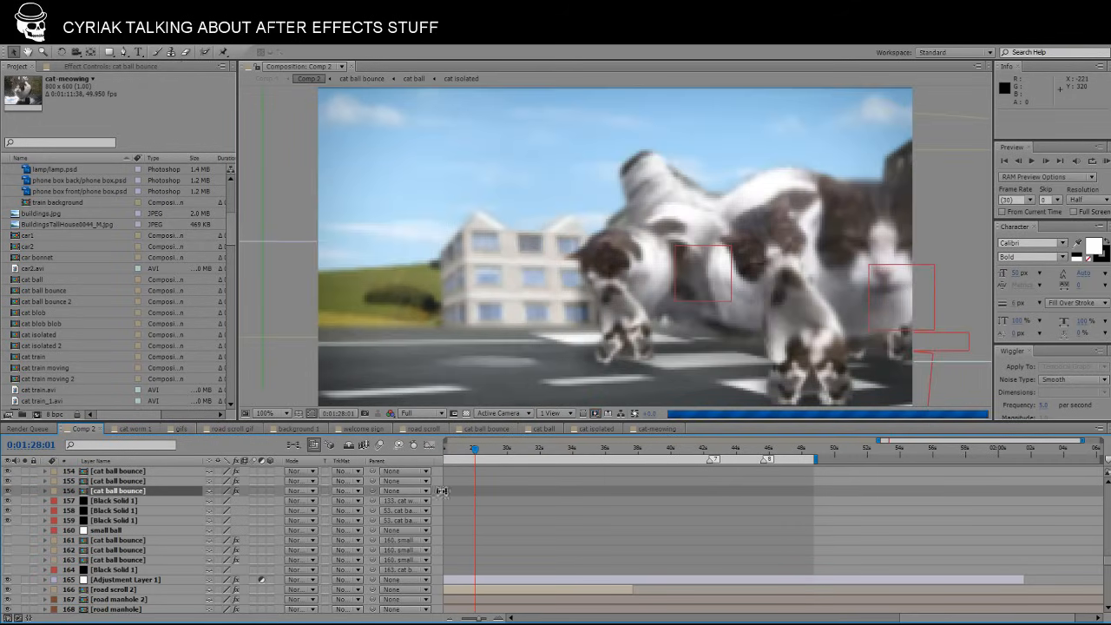
drag(941, 619, 552, 619)
click(472, 453)
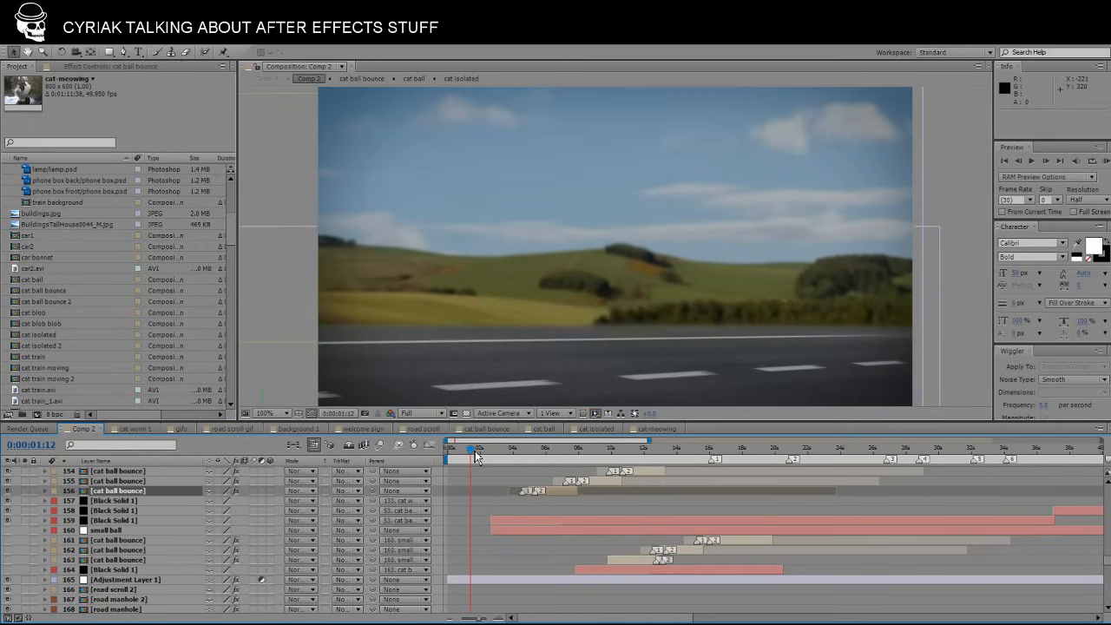
drag(487, 458, 557, 450)
drag(572, 449, 551, 453)
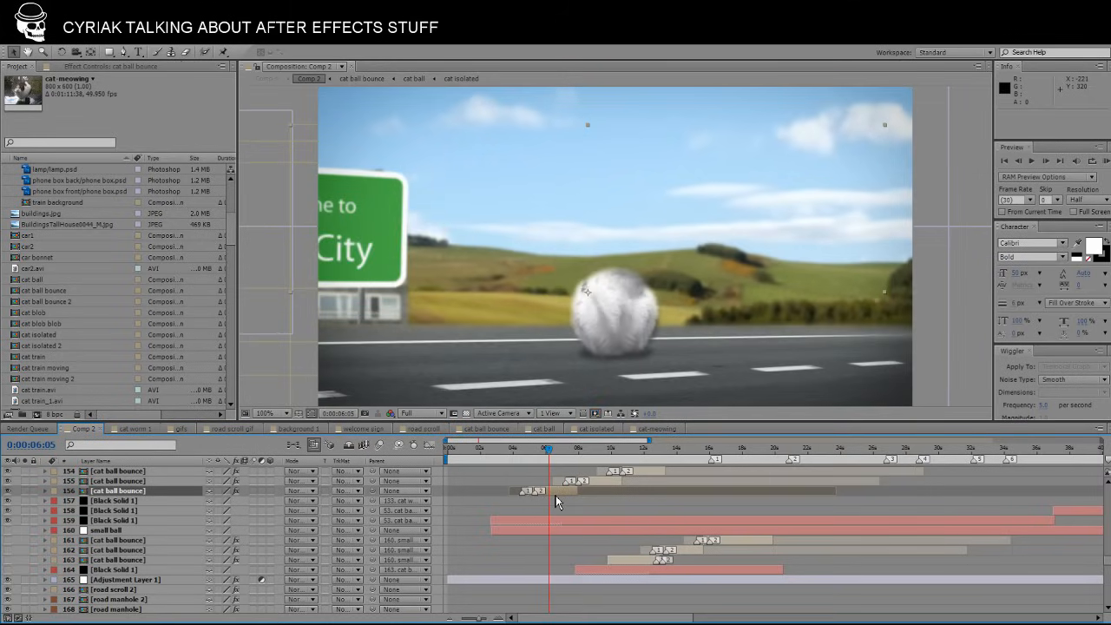
Open cat ball bounce from layer 156 and scrub between 0:00:01:18 and 0:00:01:13 to inspect the Mesh Warp squash on the ball.
mouse_move(556, 496)
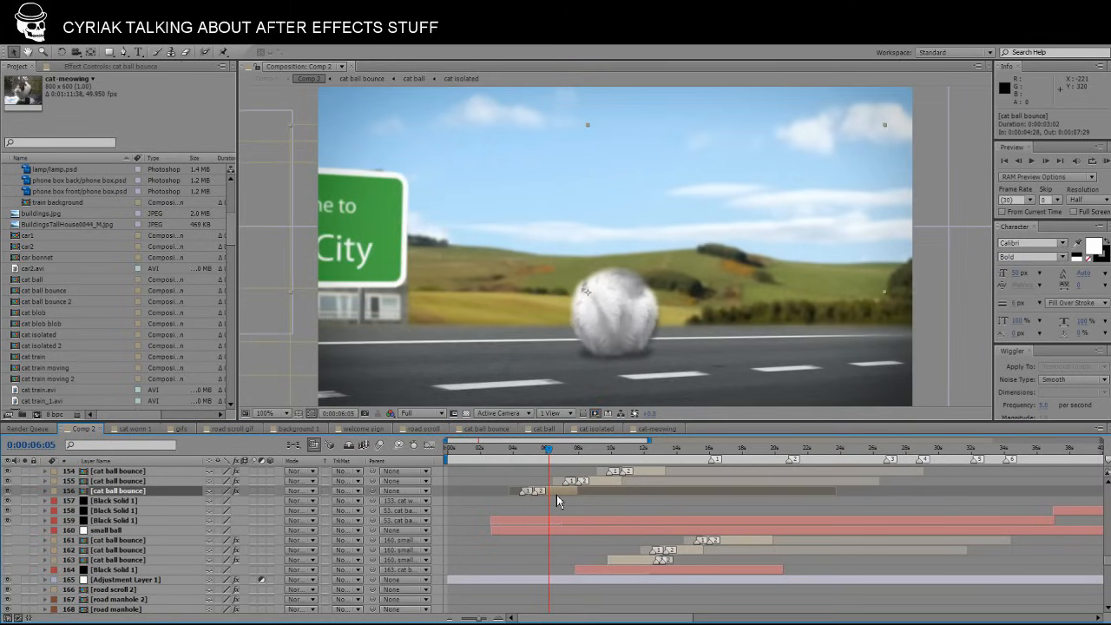
double_click(556, 494)
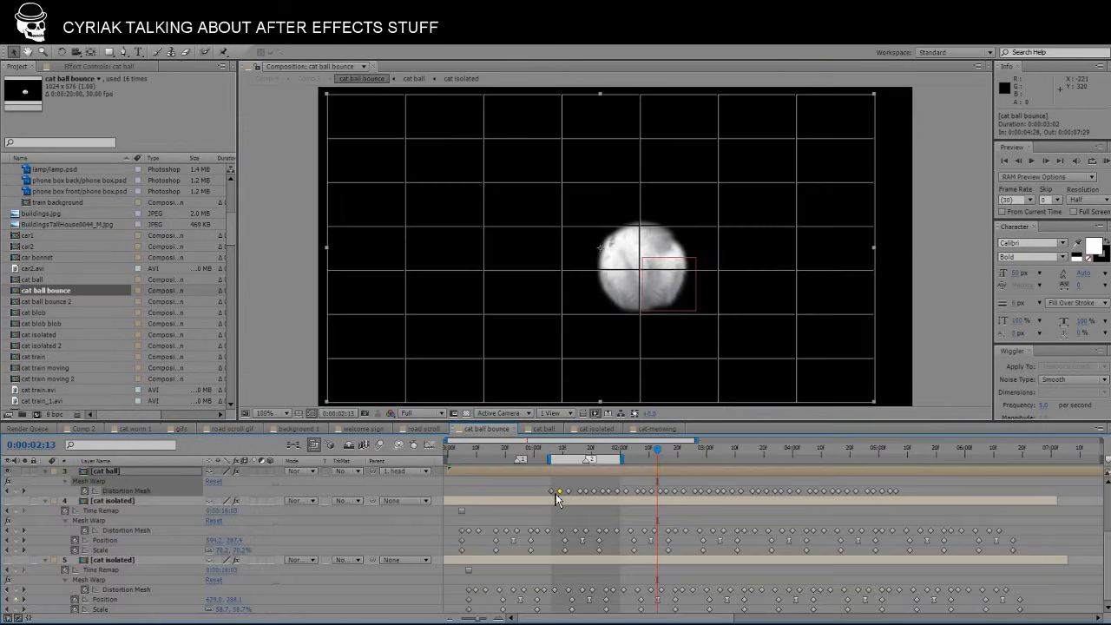
scroll(633, 322, up, 1)
scroll(633, 323, down, 1)
scroll(631, 320, up, 1)
drag(657, 449, 588, 446)
scroll(559, 364, down, 1)
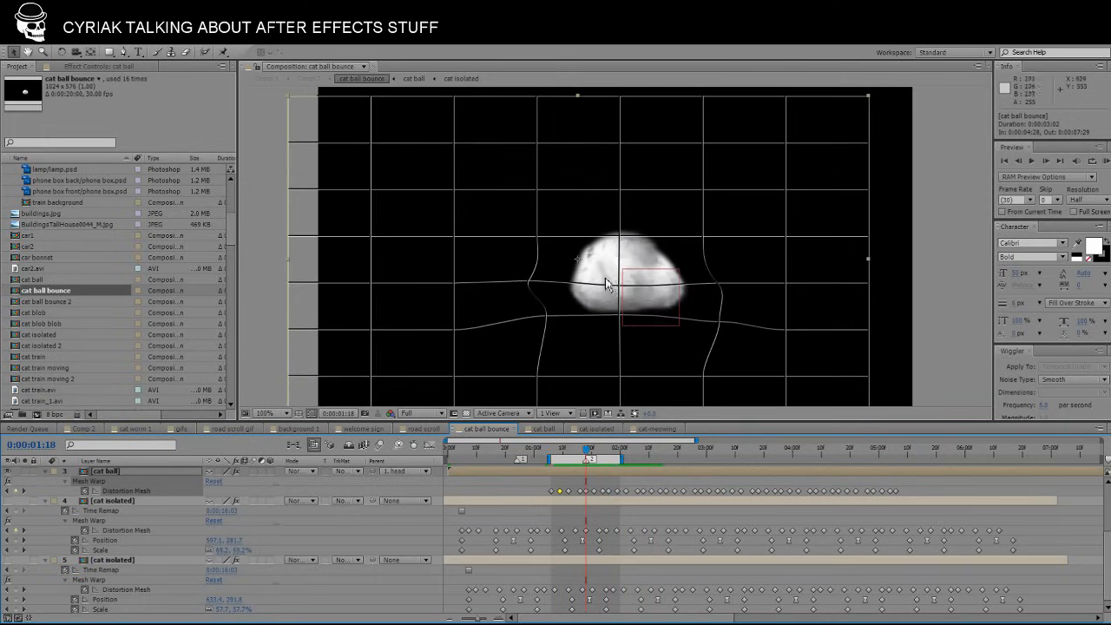
click(620, 287)
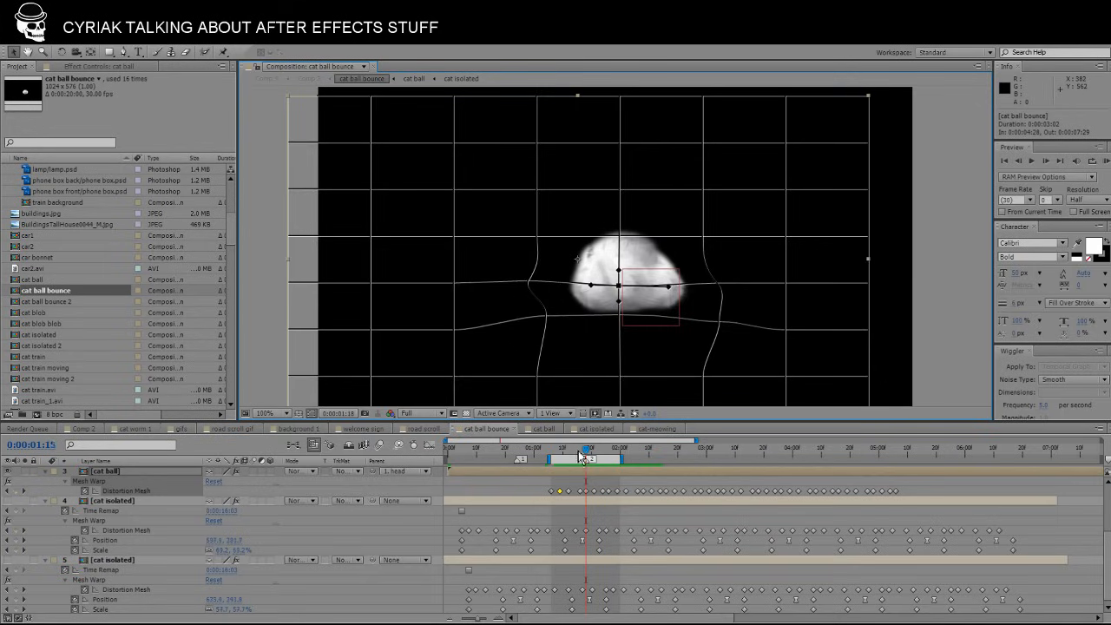
drag(585, 451, 577, 488)
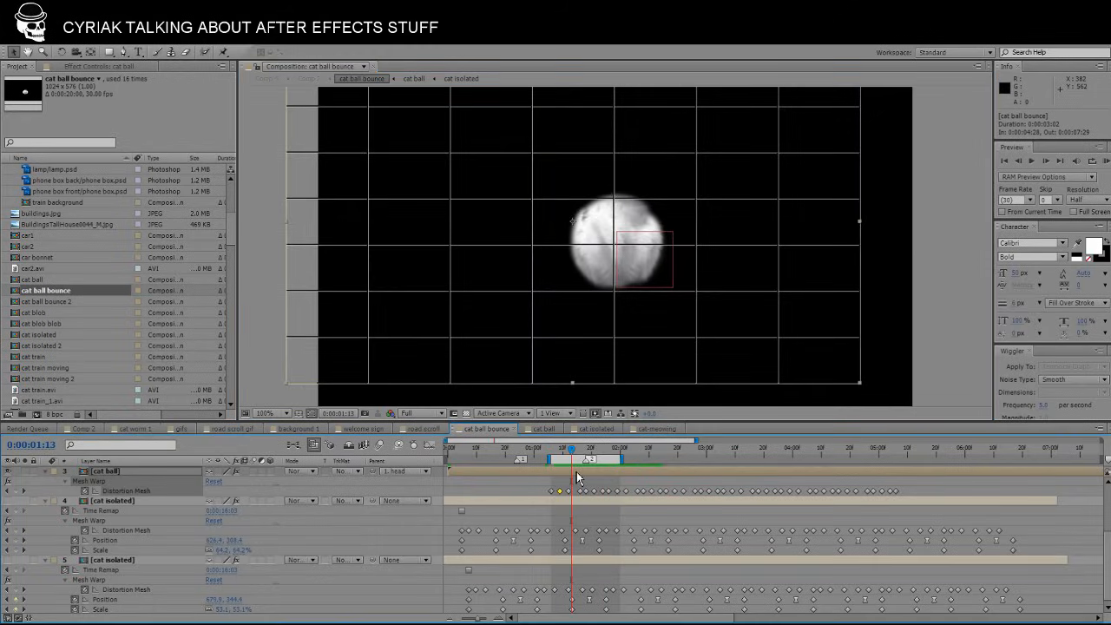
Open the nested cat ball composition and solo cat isolated layers 5, 4, 3 and 2 cumulatively to see how the ball is built.
double_click(577, 471)
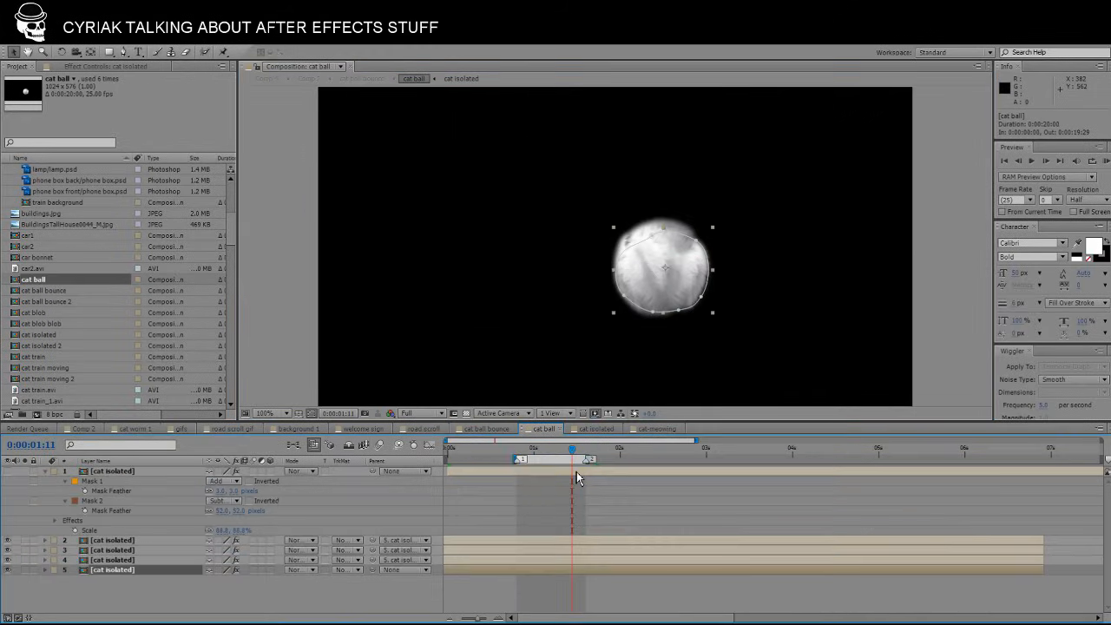
click(25, 570)
click(30, 593)
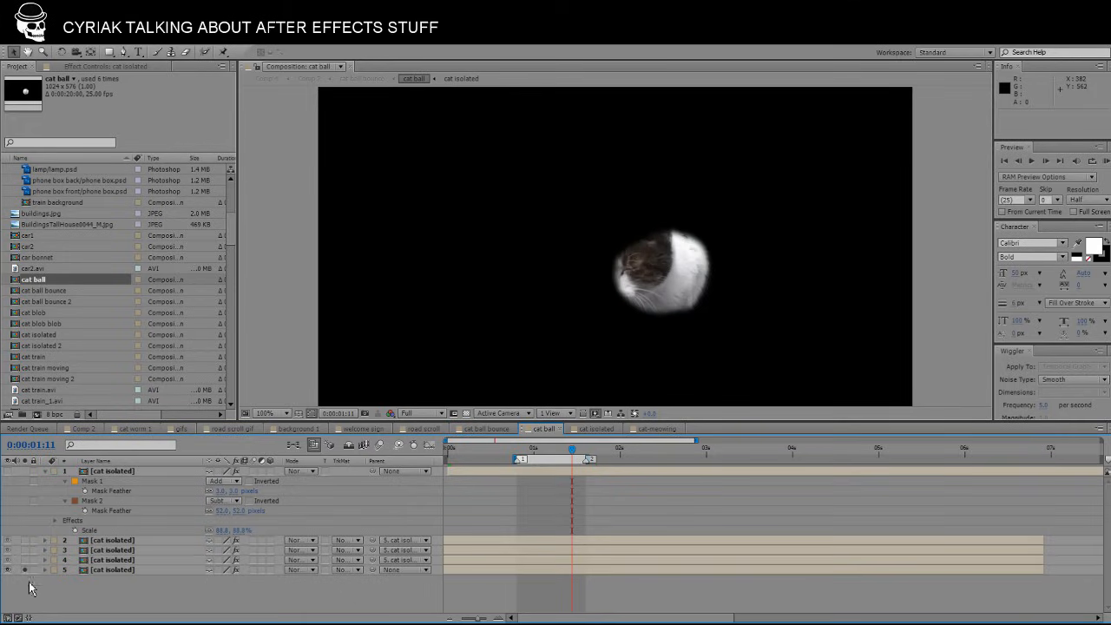
click(26, 560)
click(25, 550)
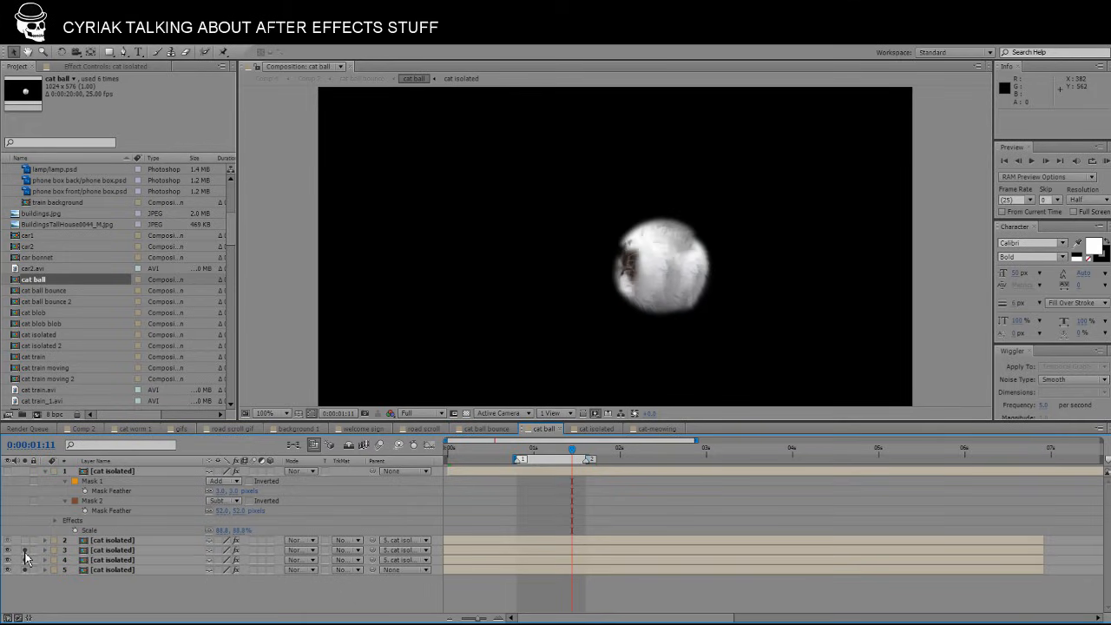
click(26, 540)
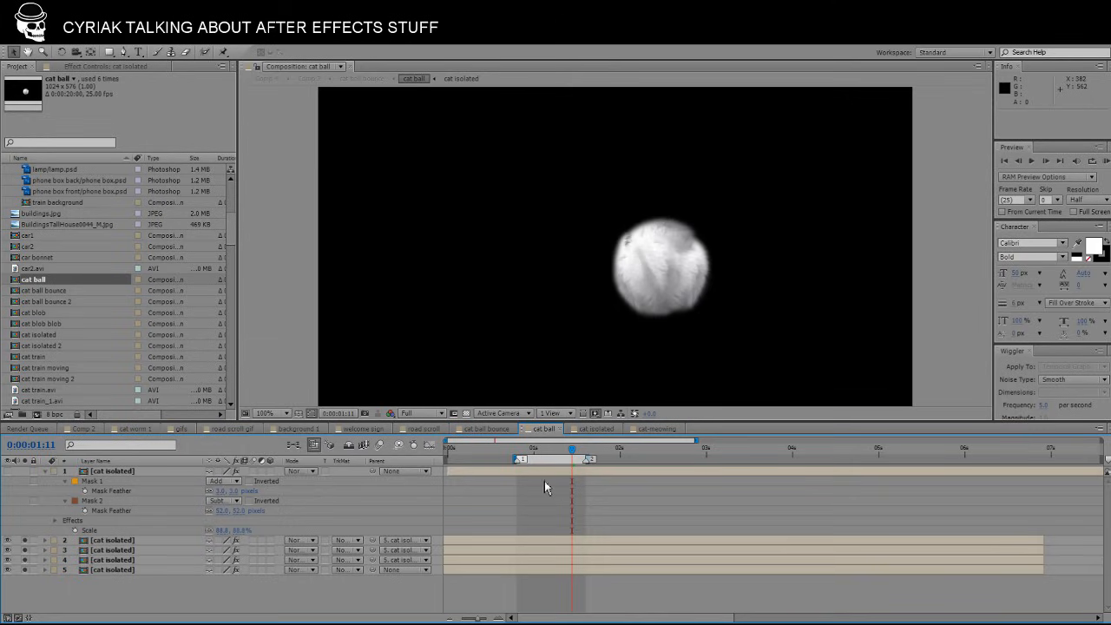
mouse_move(566, 447)
mouse_down()
mouse_move(547, 453)
mouse_move(571, 453)
mouse_up()
Turn off solo on cat isolated layers 2 to 5 in cat ball.
click(25, 540)
click(25, 551)
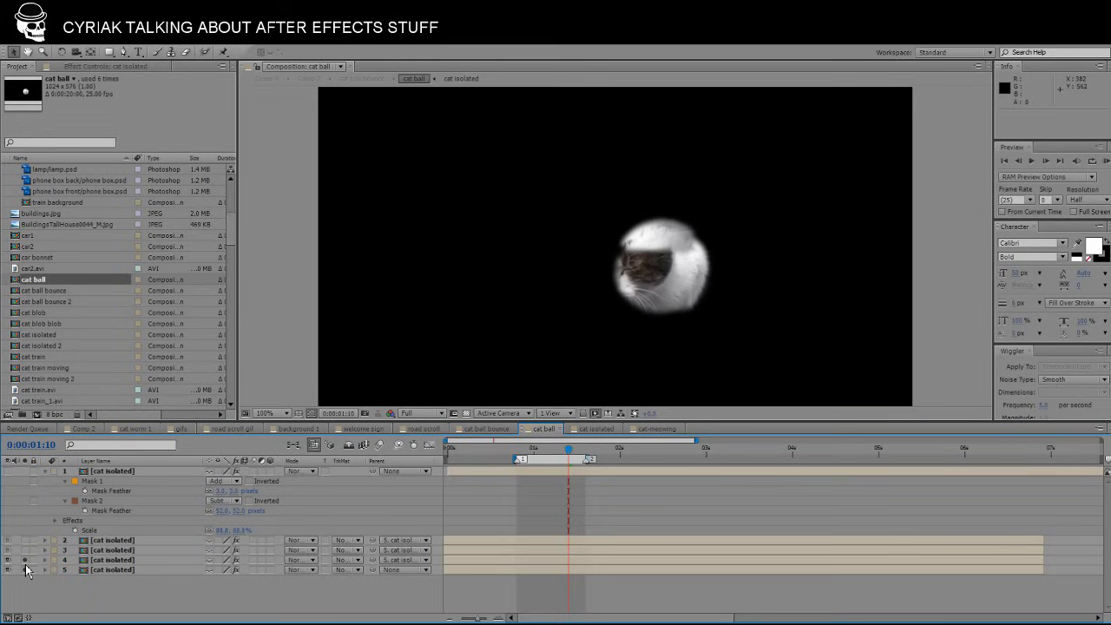
click(25, 560)
click(27, 572)
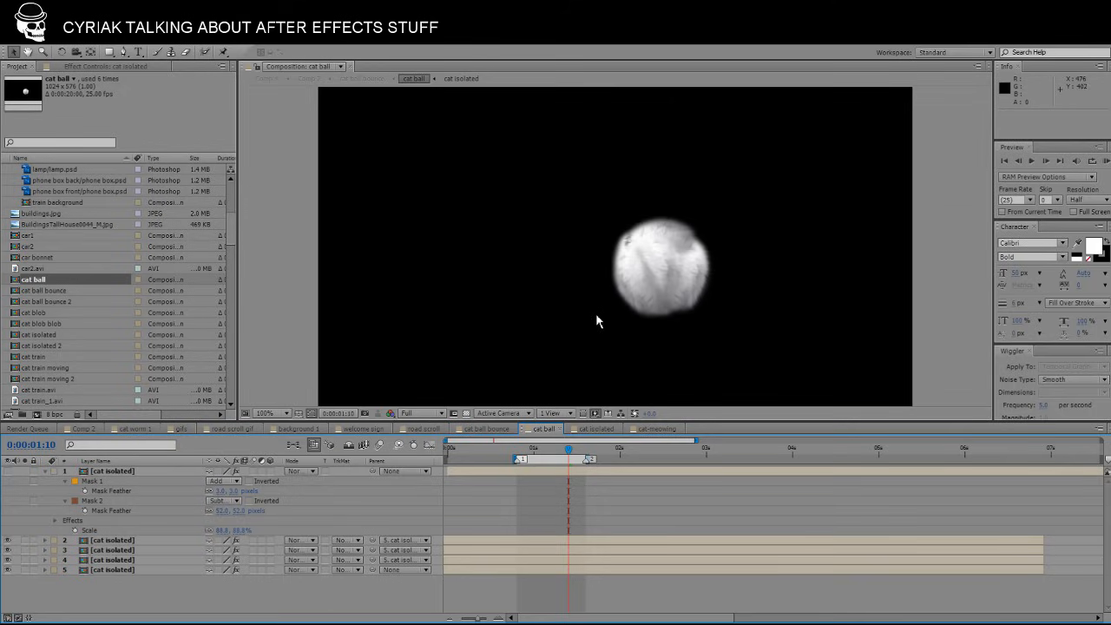
Return to Comp 2 and scrub to 0:00:16:01 to view the ball opening into the cat's face.
click(93, 434)
click(549, 452)
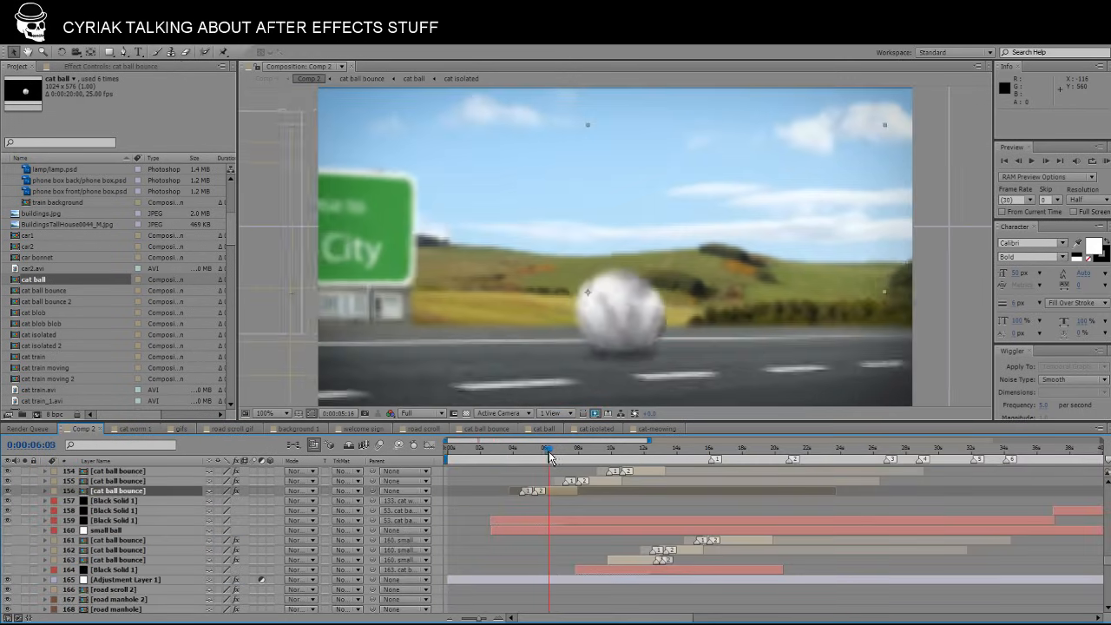
drag(549, 452, 644, 448)
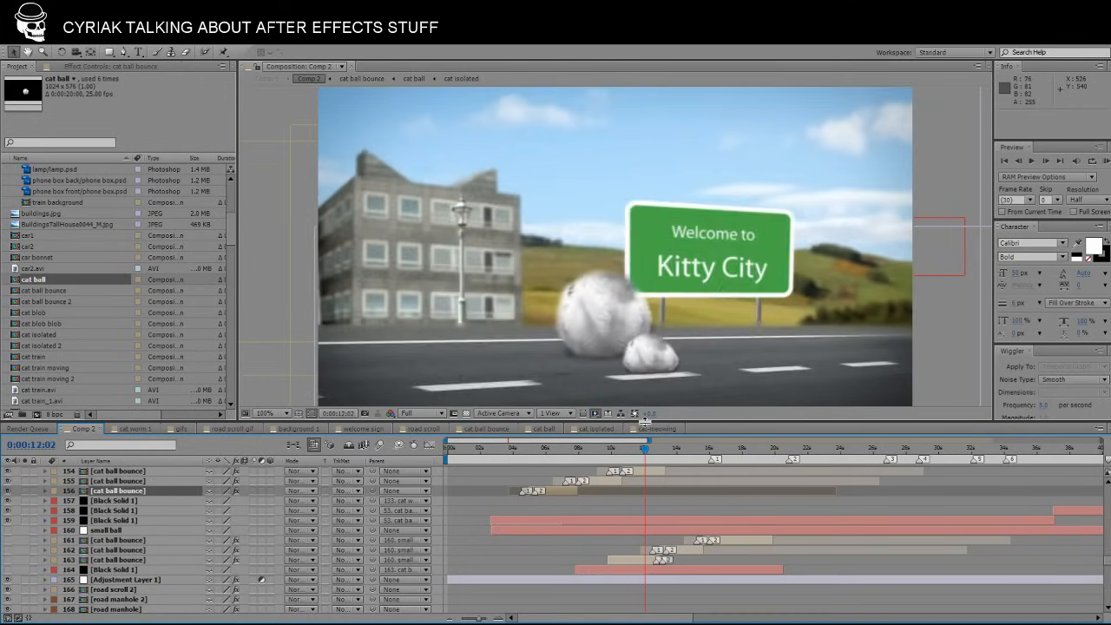
scroll(497, 311, down, 1)
scroll(497, 311, up, 1)
drag(637, 453, 714, 457)
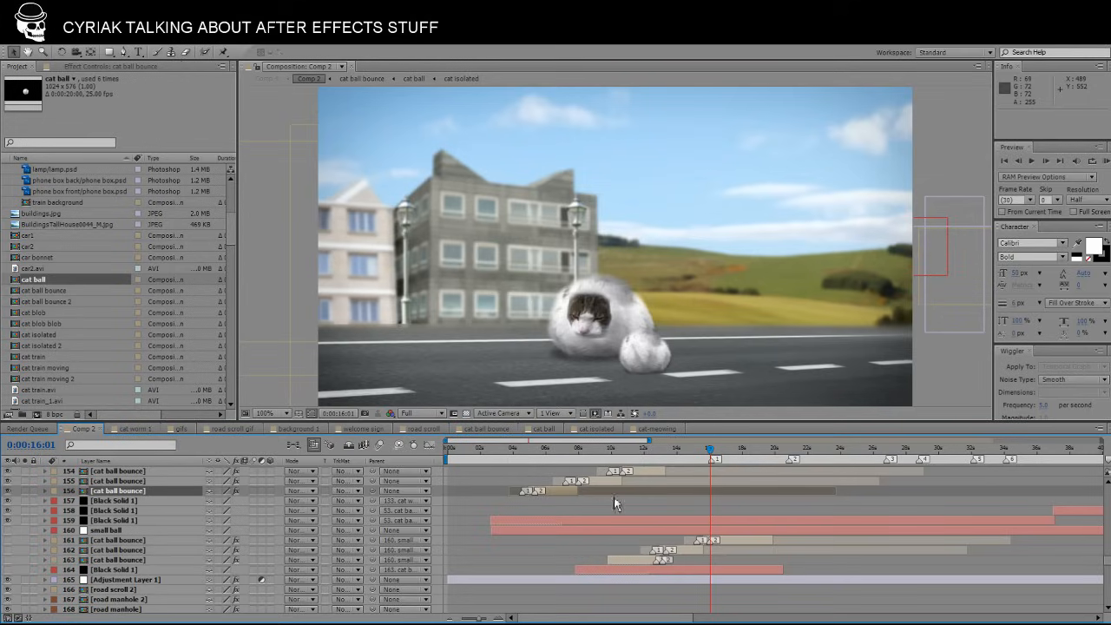
Turn off fast previews and step through the ball-to-cat transition from 0:00:15:29 to 0:00:16:04.
click(599, 420)
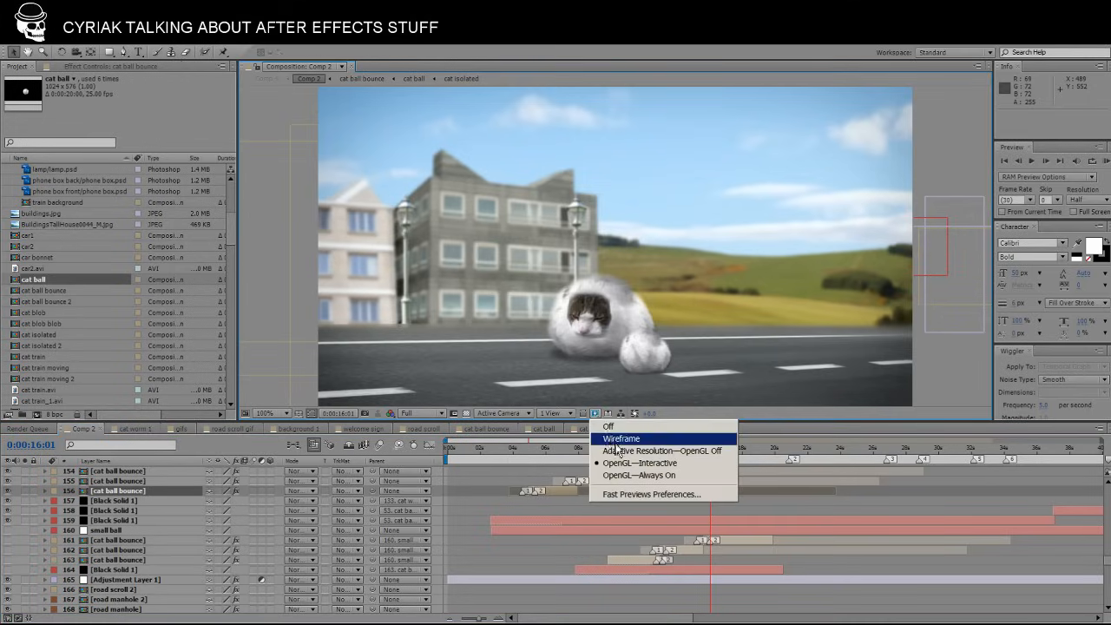
click(604, 422)
key(Page_Up)
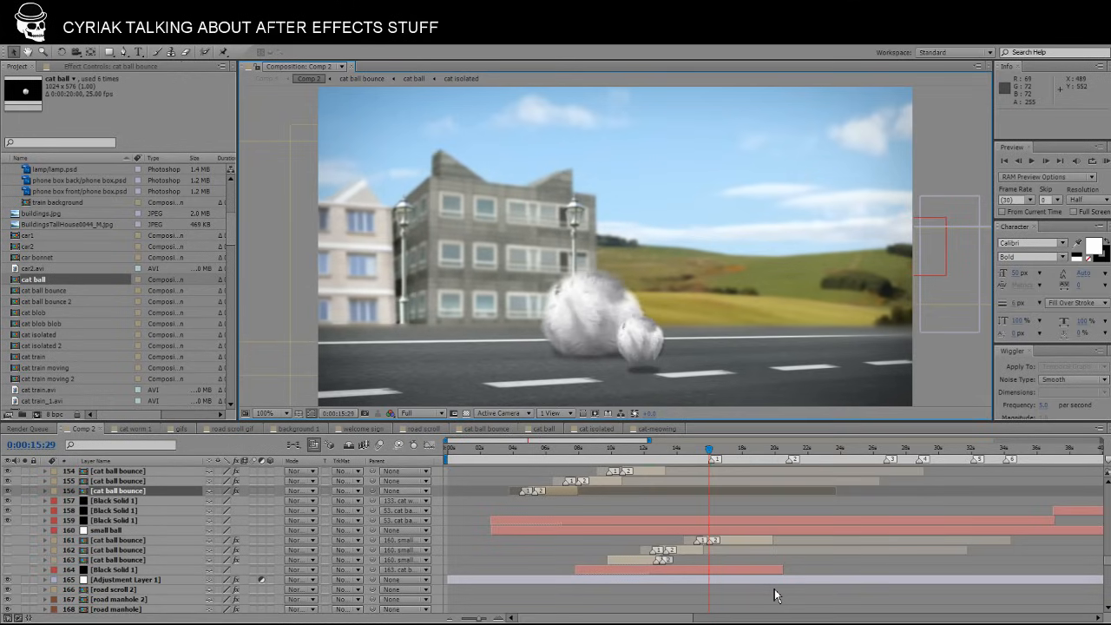
key(Page_Down)
key(Page_Down)
key(Page_Down)
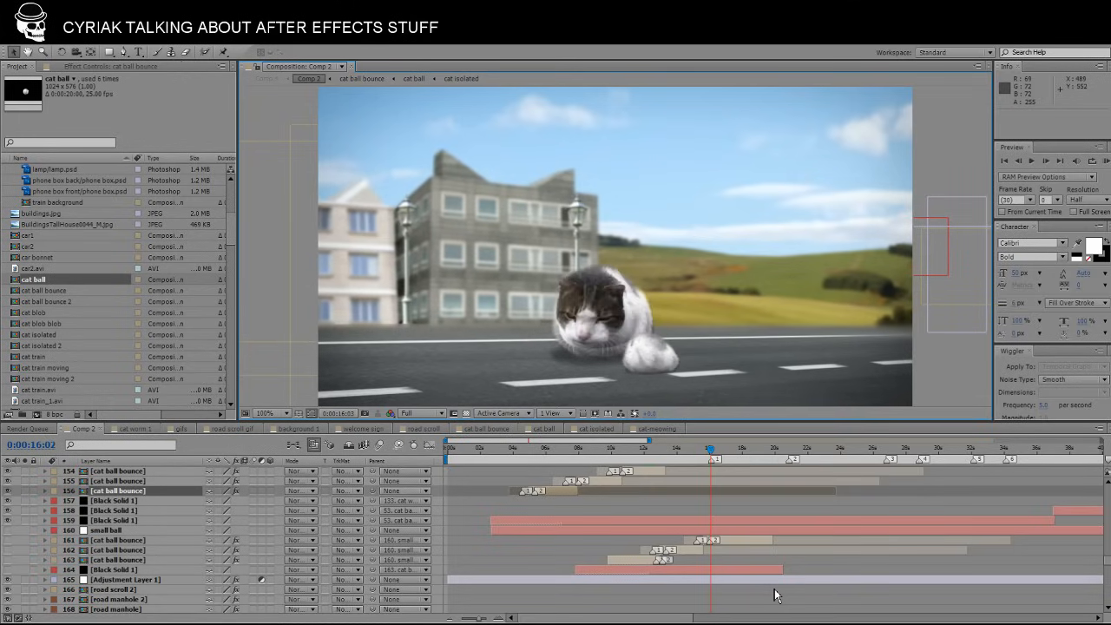
key(Page_Down)
key(Page_Down)
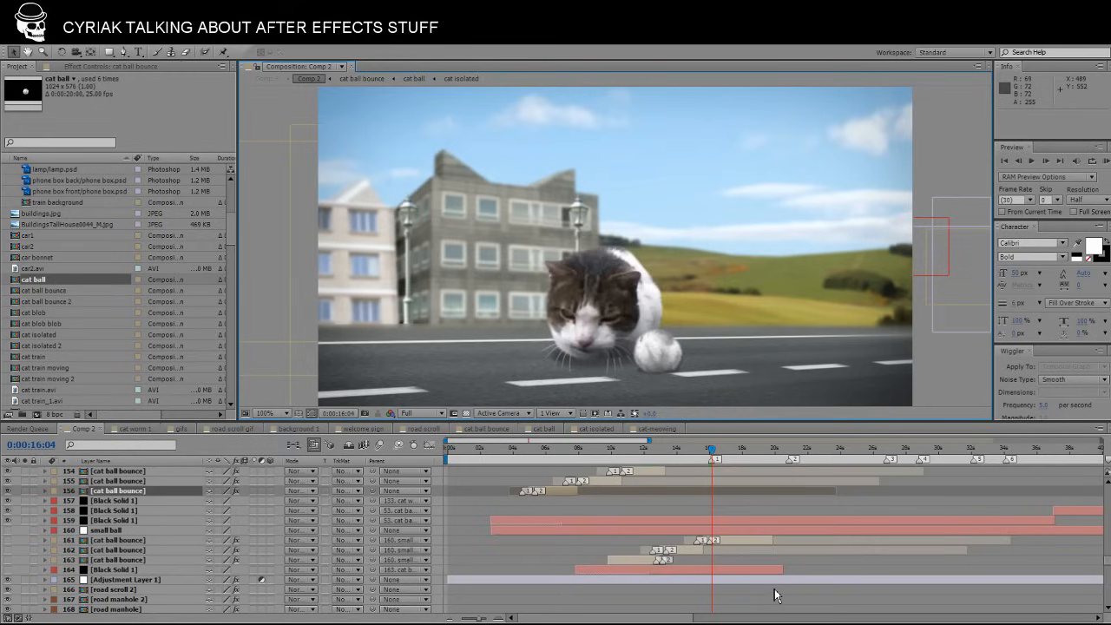
Step back and forth between 0:00:16:00 and 0:00:16:05 to examine the cat's head emerging from the ball frame by frame.
key(Page_Up)
key(Page_Up)
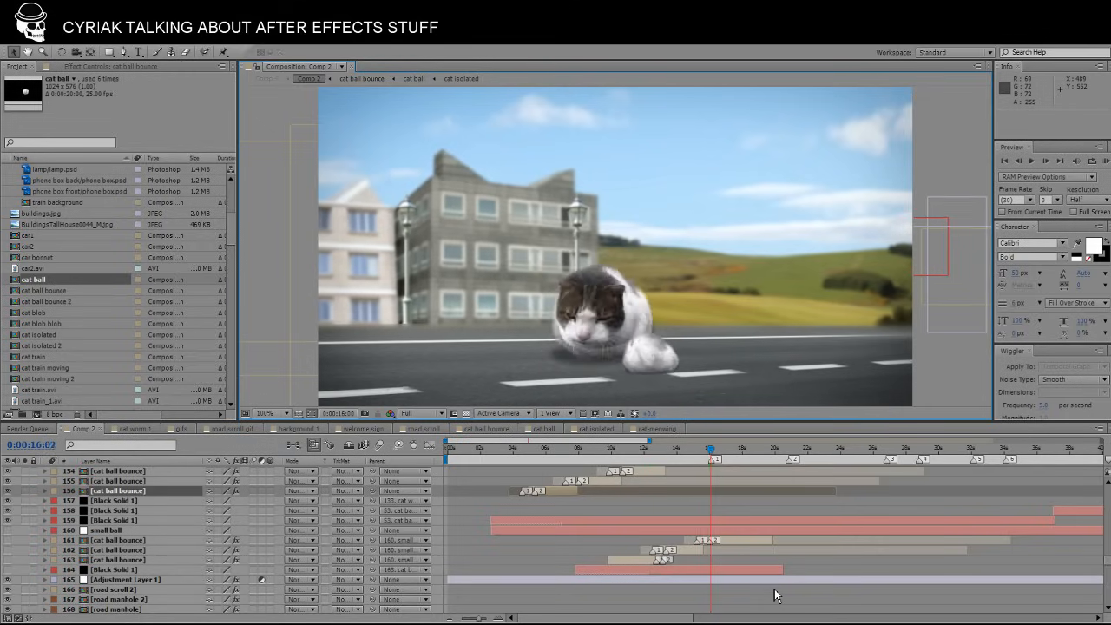
key(Page_Up)
key(Page_Up)
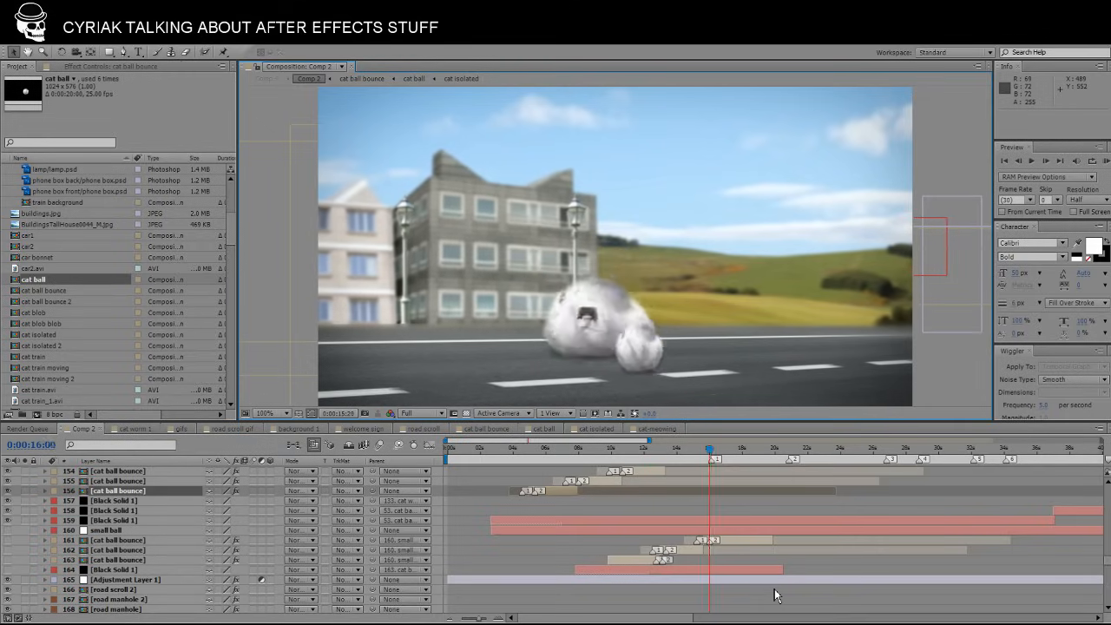
key(Page_Down)
key(Page_Down)
key(Page_Down)
key(Page_Down)
key(Page_Down)
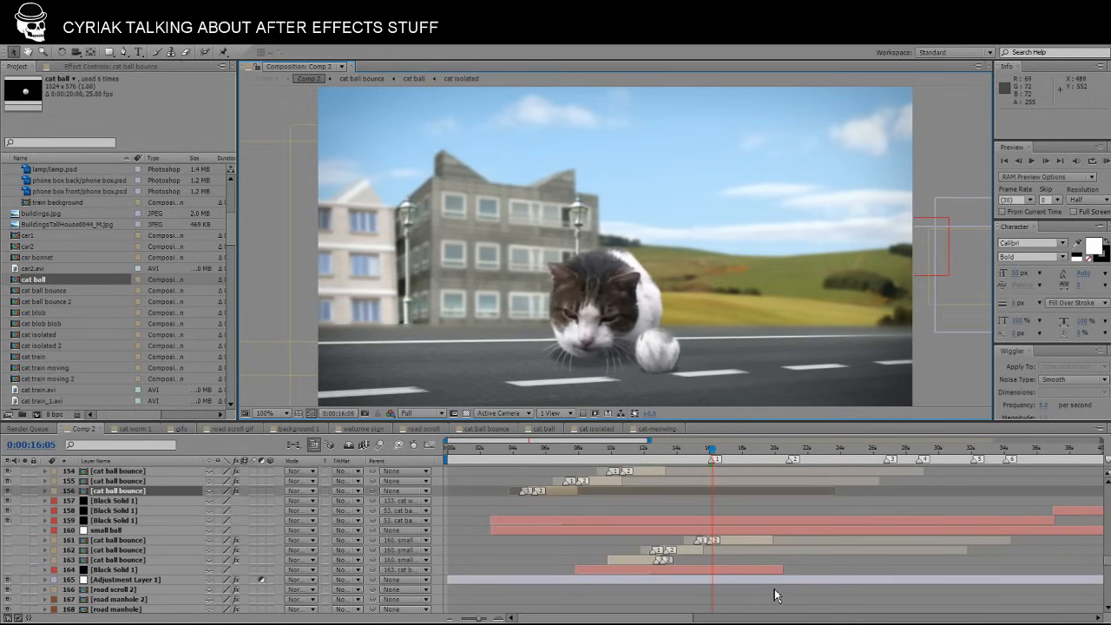
key(Page_Down)
key(Page_Up)
key(Page_Up)
key(Page_Up)
key(Page_Up)
key(Page_Up)
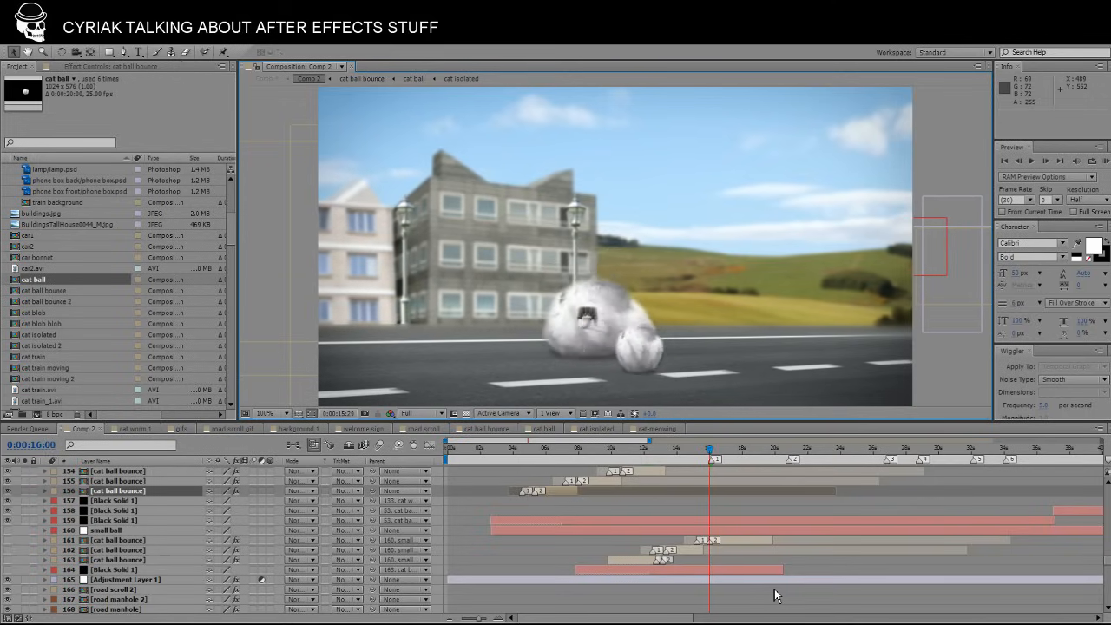
key(Page_Down)
key(Page_Down)
key(Page_Down)
key(Page_Down)
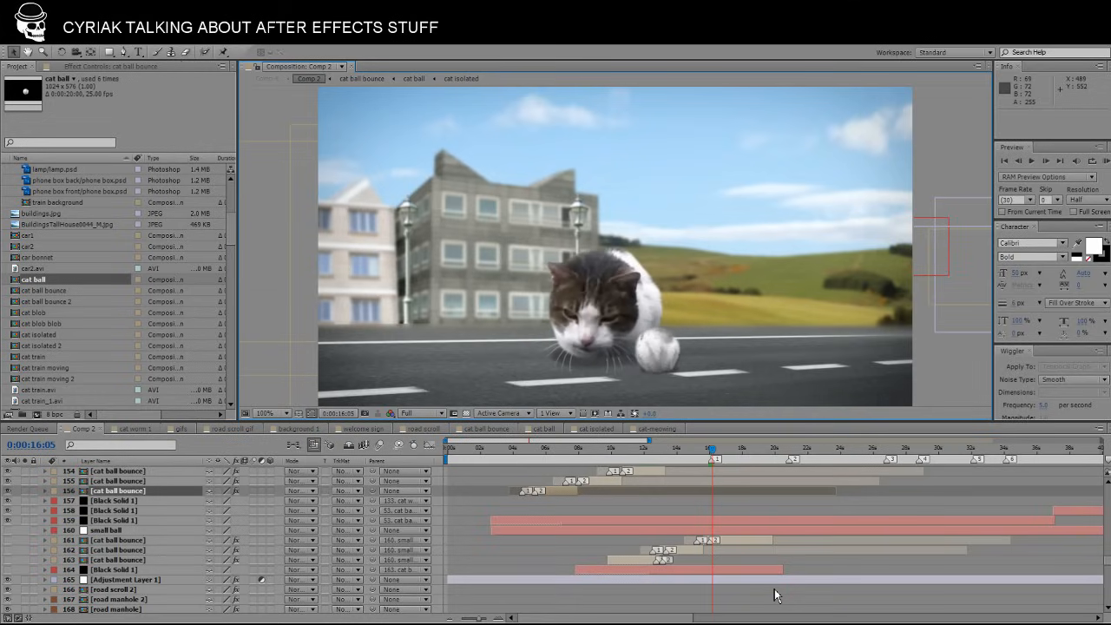
Scrub Comp 2 from the ball's opening to 0:00:23:25 to view the cat stretched into a worm.
drag(712, 456, 752, 443)
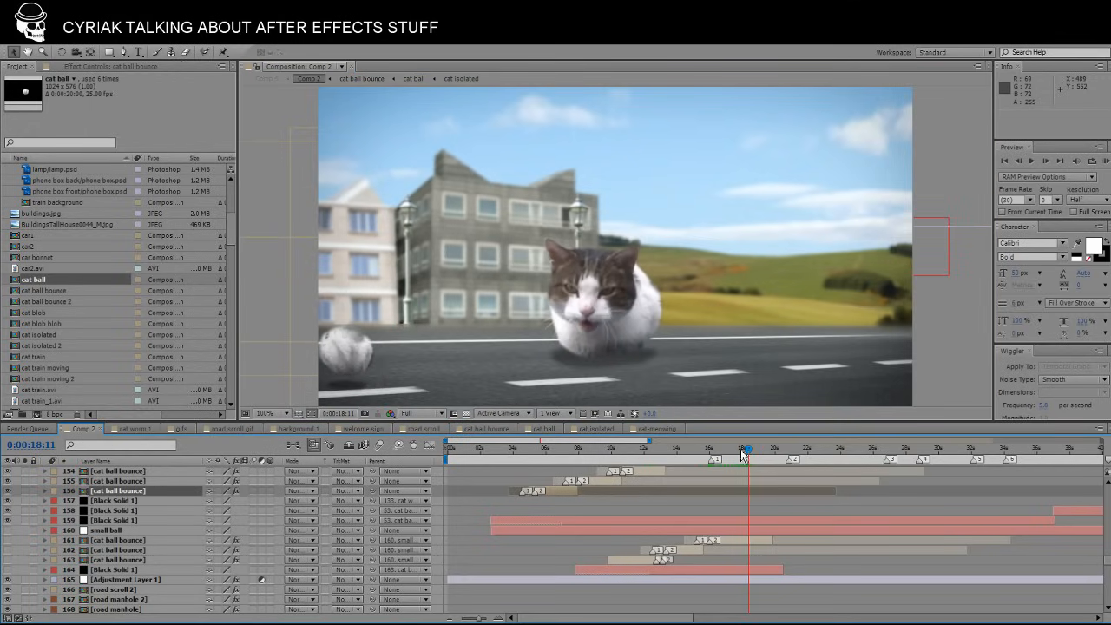
drag(752, 458, 857, 457)
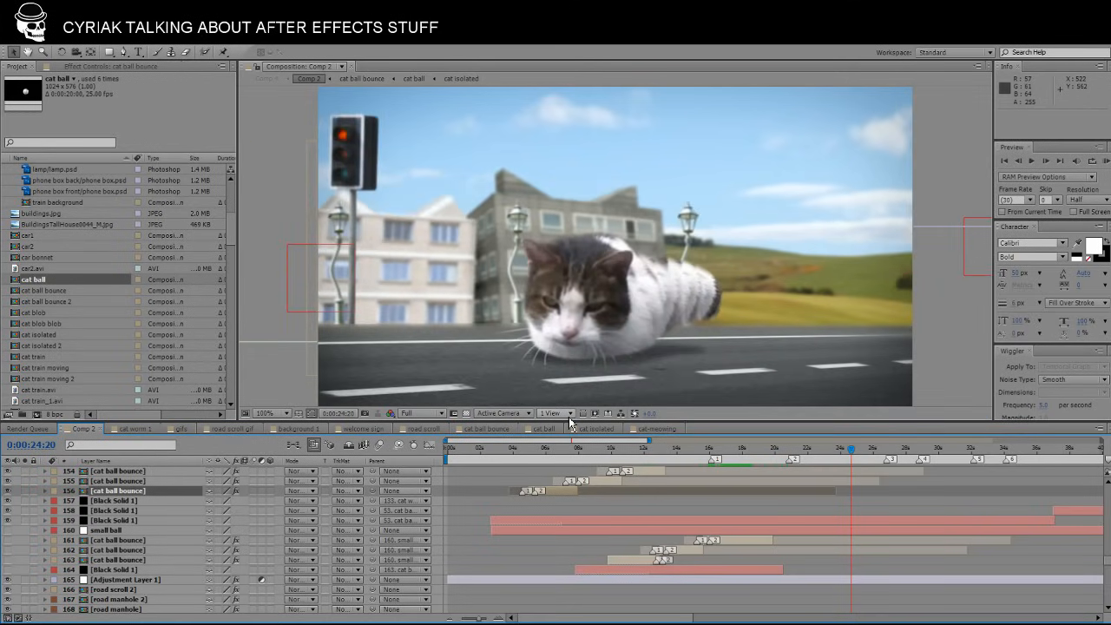
drag(848, 455, 842, 456)
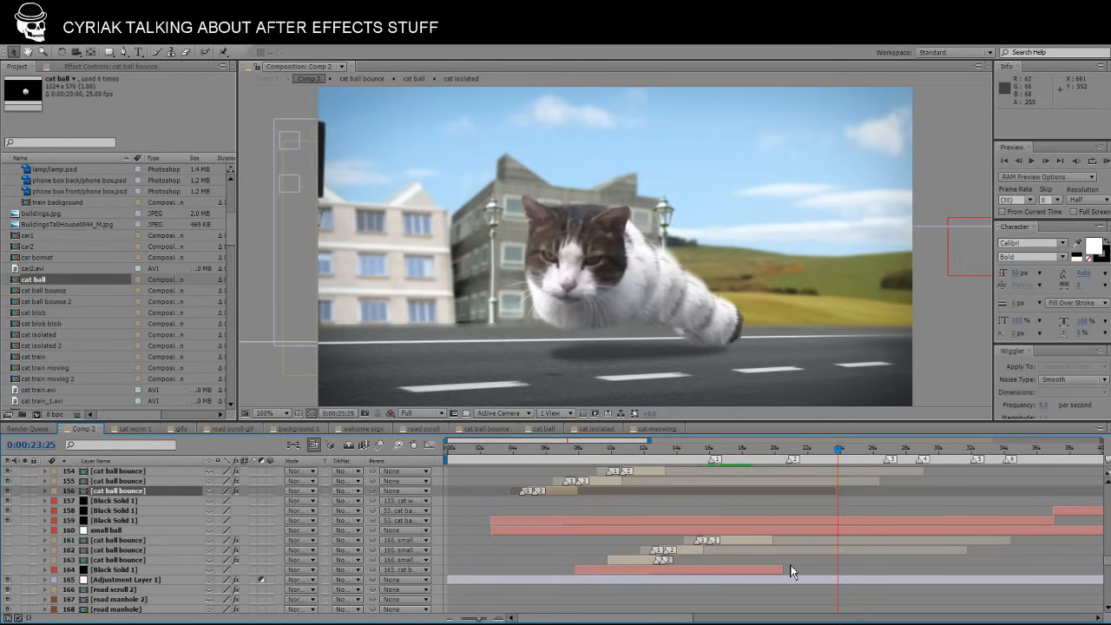
Open the cat worm 1 composition from its layer in Comp 2 and RAM preview its movement from 0:00:00:24.
scroll(792, 564, up, 4)
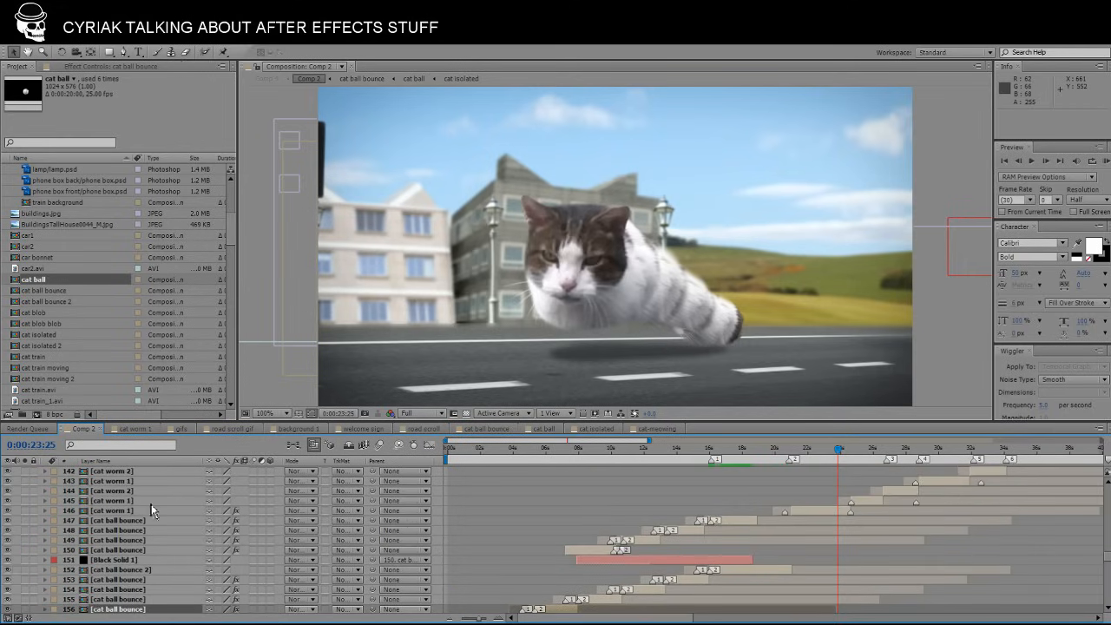
double_click(825, 513)
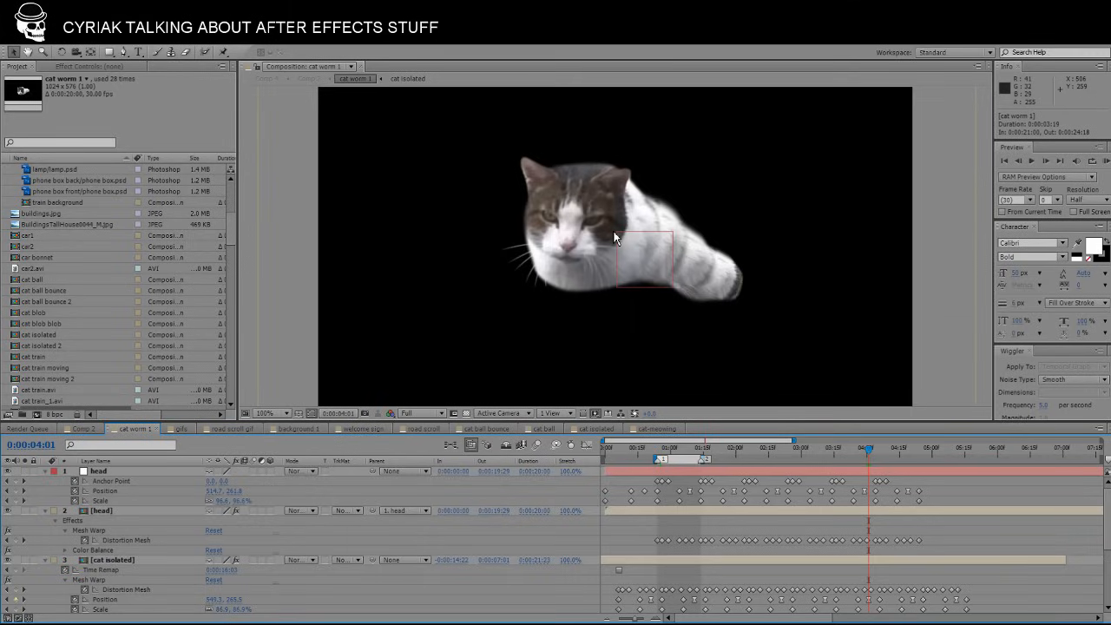
drag(872, 464, 658, 462)
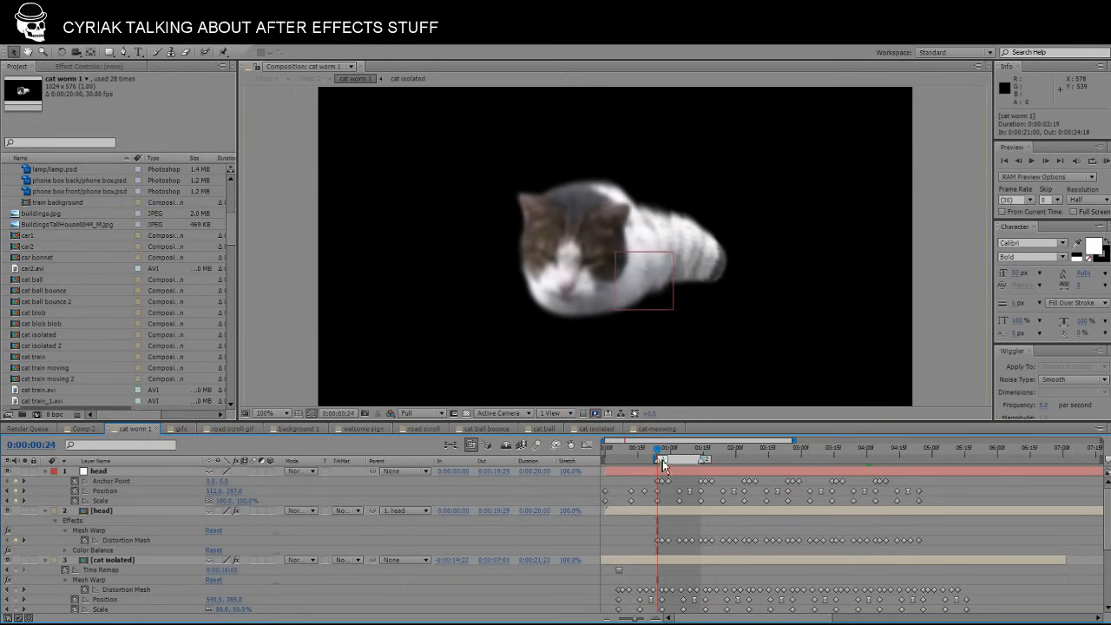
click(1105, 161)
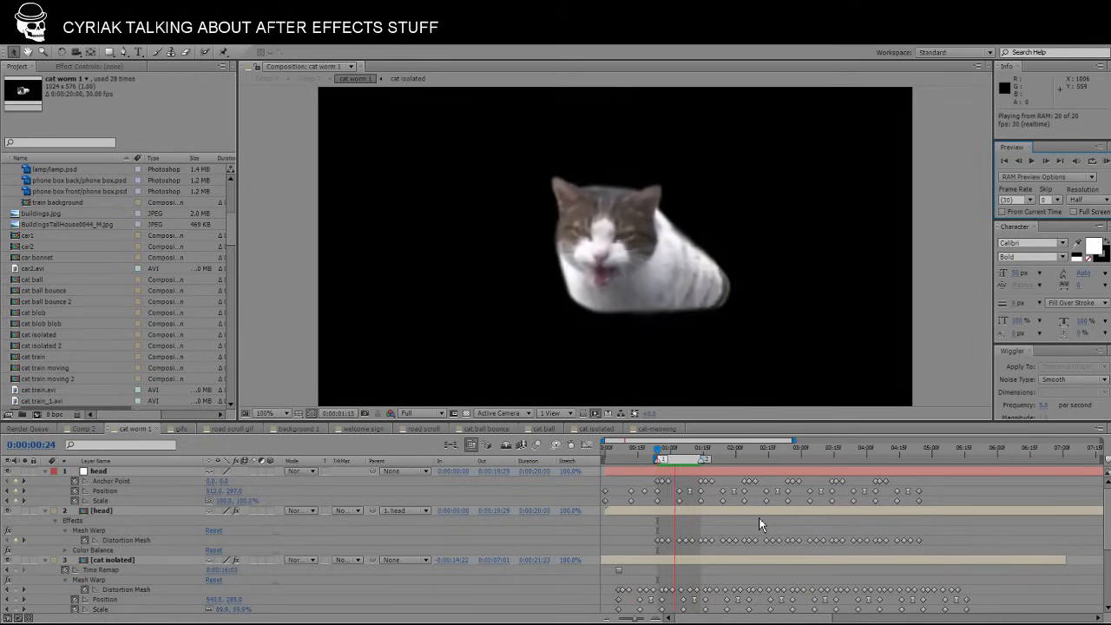
key(space)
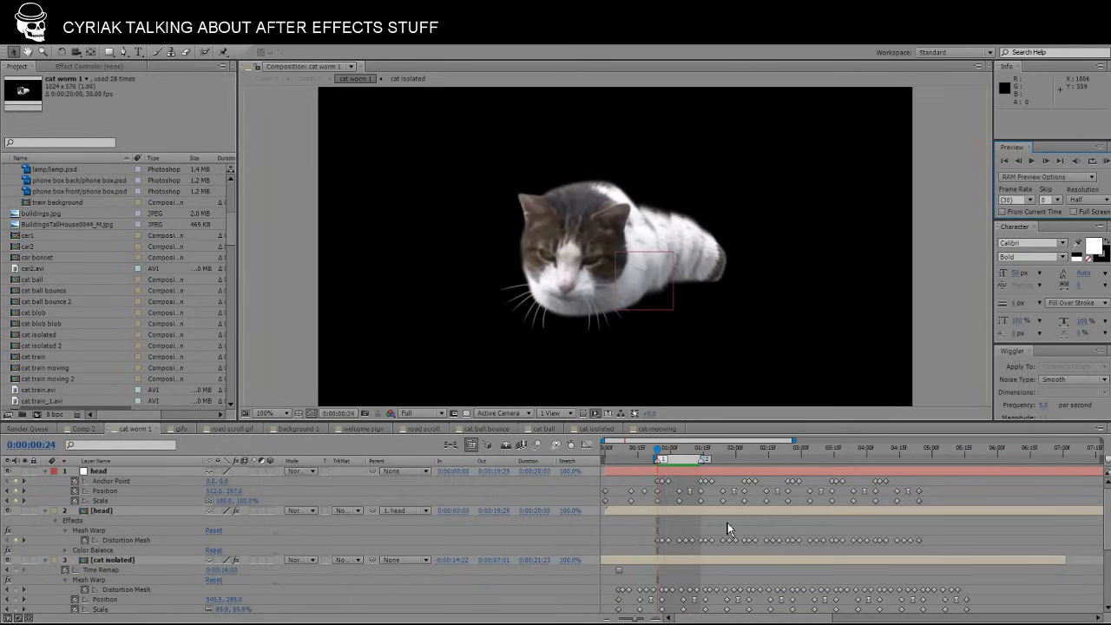
Look through the keyframes of the head null, the head layer and the cat isolated layers in cat worm 1.
scroll(699, 508, down, 4)
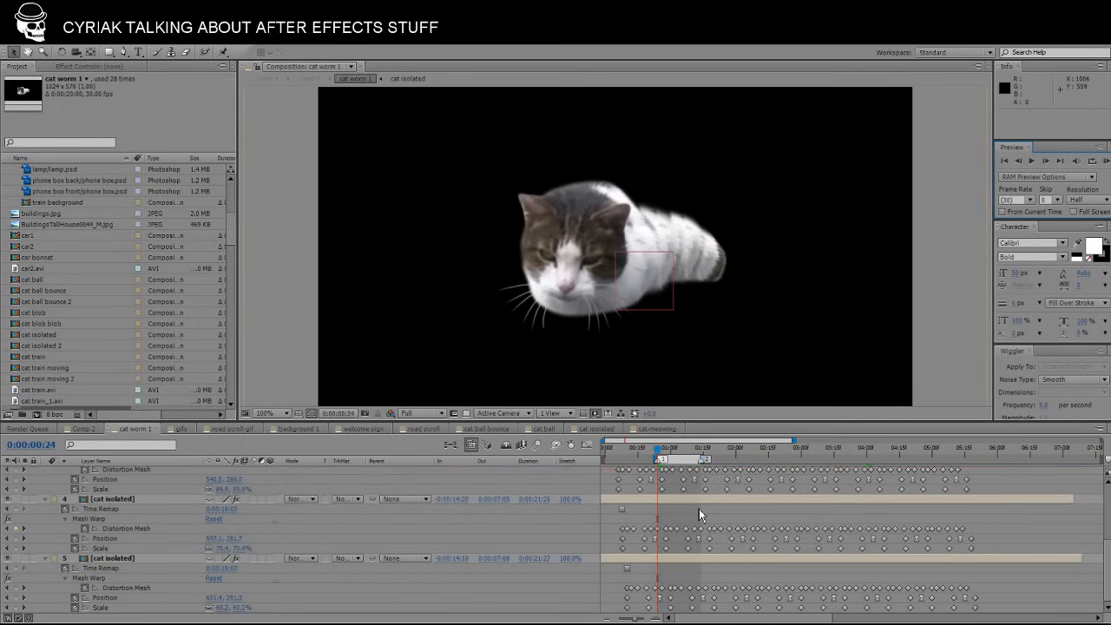
scroll(699, 510, up, 4)
scroll(698, 510, down, 4)
scroll(699, 510, up, 4)
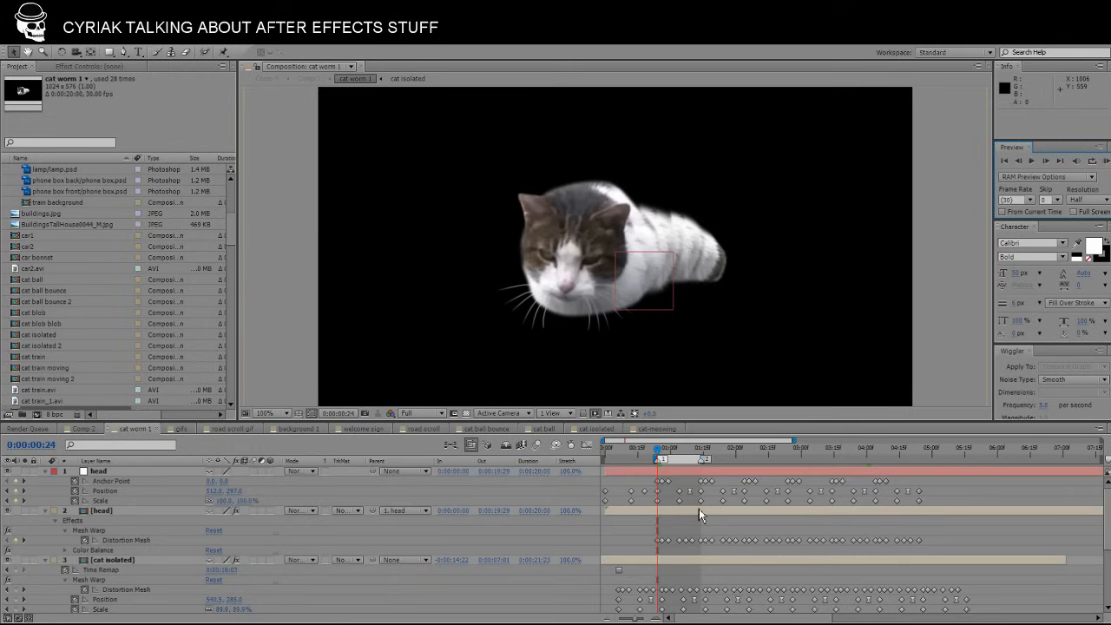
click(706, 479)
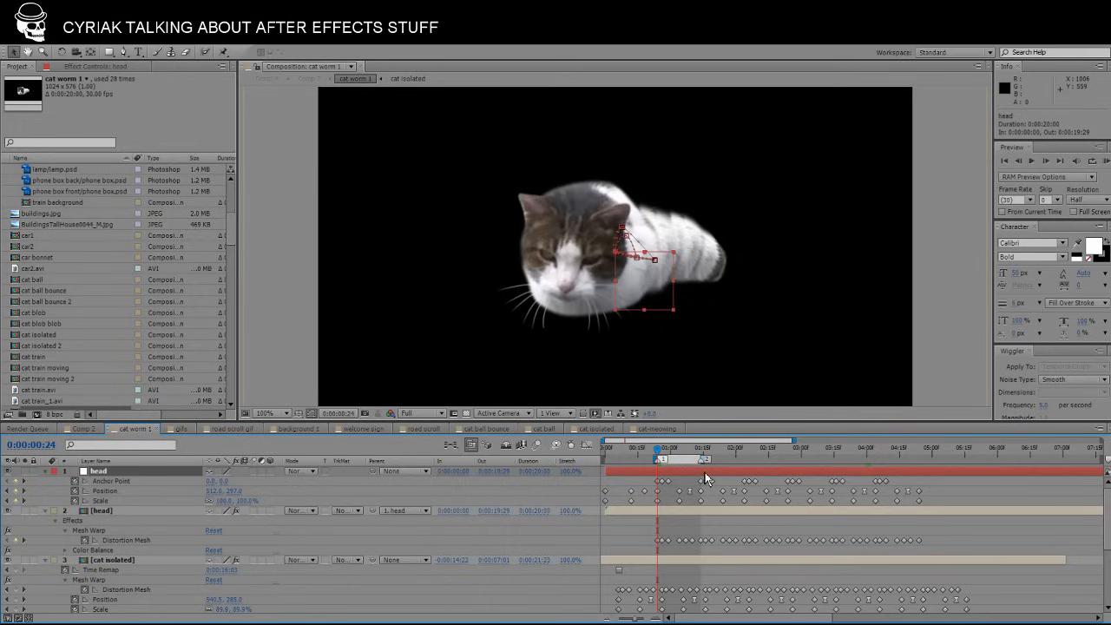
click(692, 519)
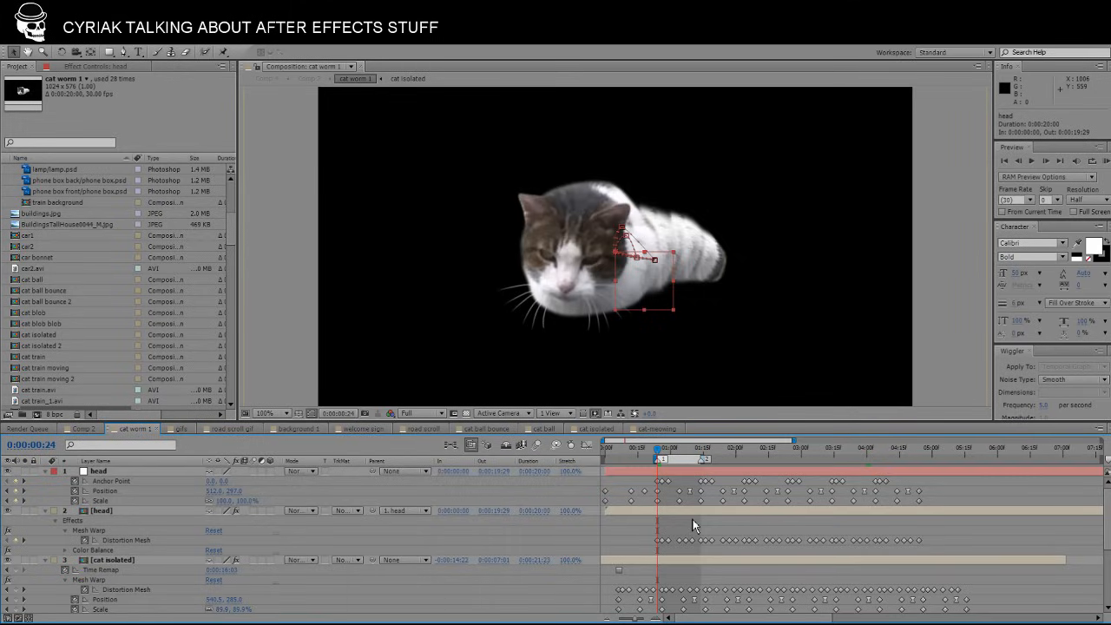
scroll(692, 524, down, 5)
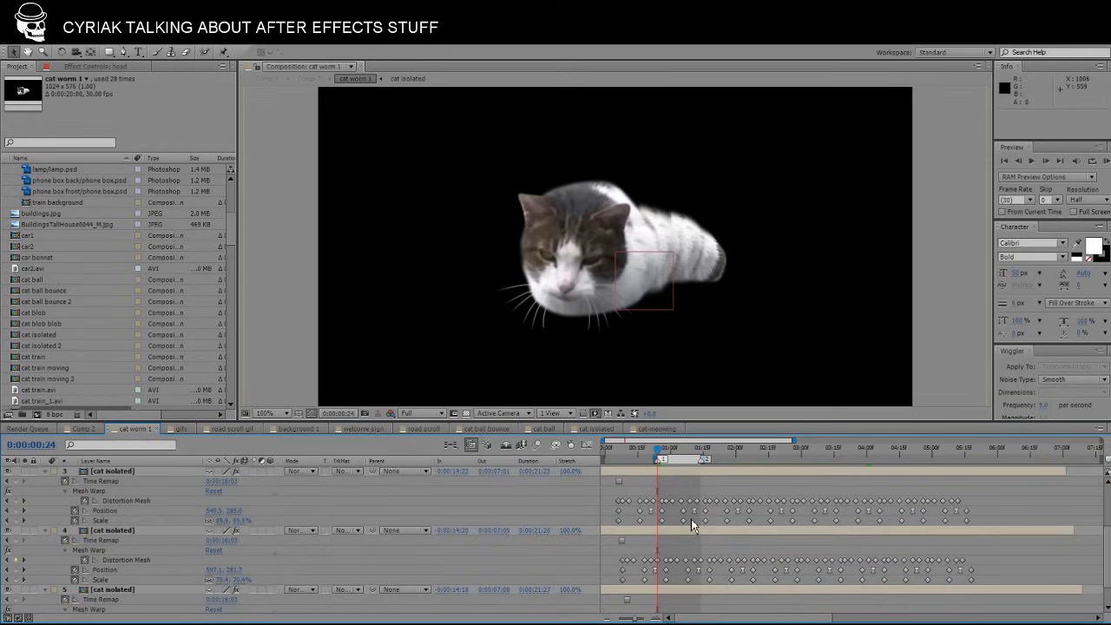
scroll(677, 537, up, 4)
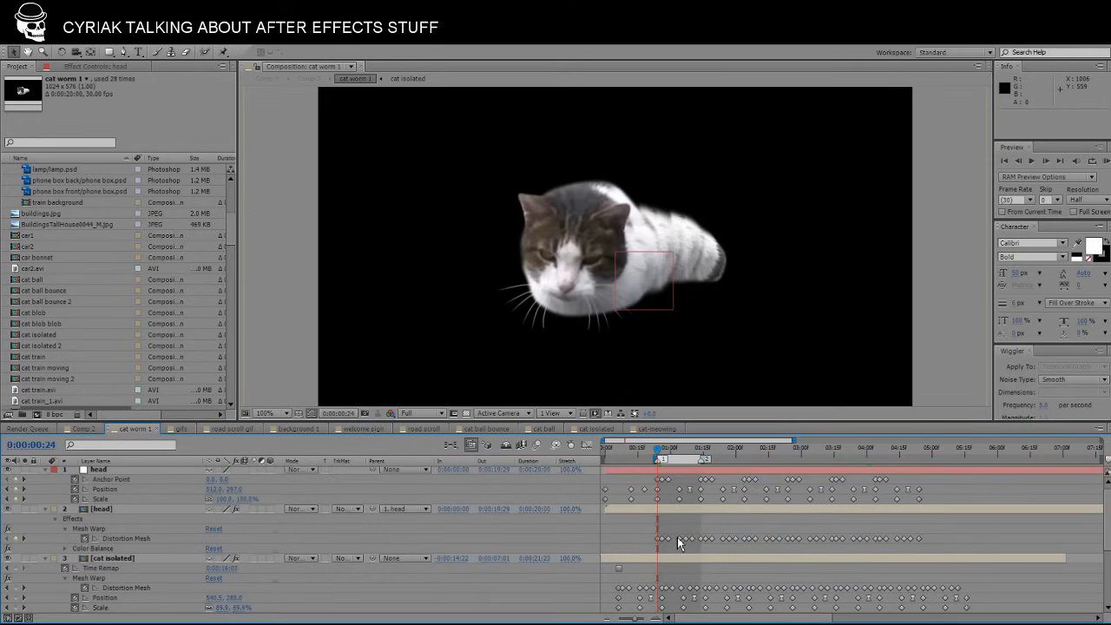
Open the nested head composition, scrub to 0:00:03:13 to view its staggered cat isolated 2 layers, and return to cat worm 1.
click(668, 479)
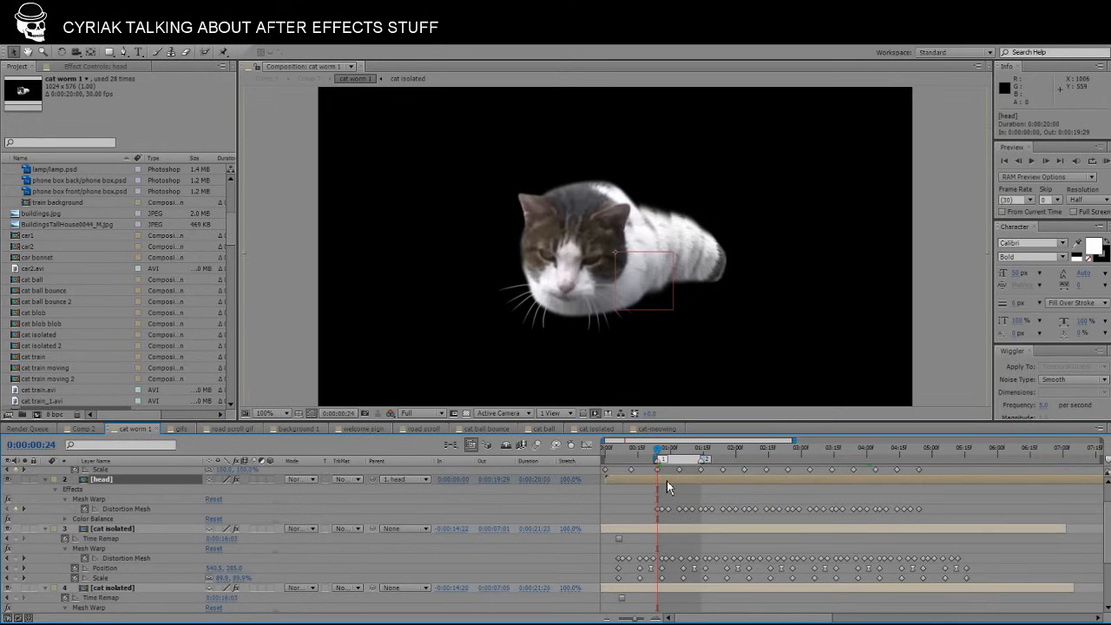
mouse_move(661, 455)
mouse_down()
mouse_move(696, 456)
mouse_move(666, 458)
mouse_up()
double_click(674, 481)
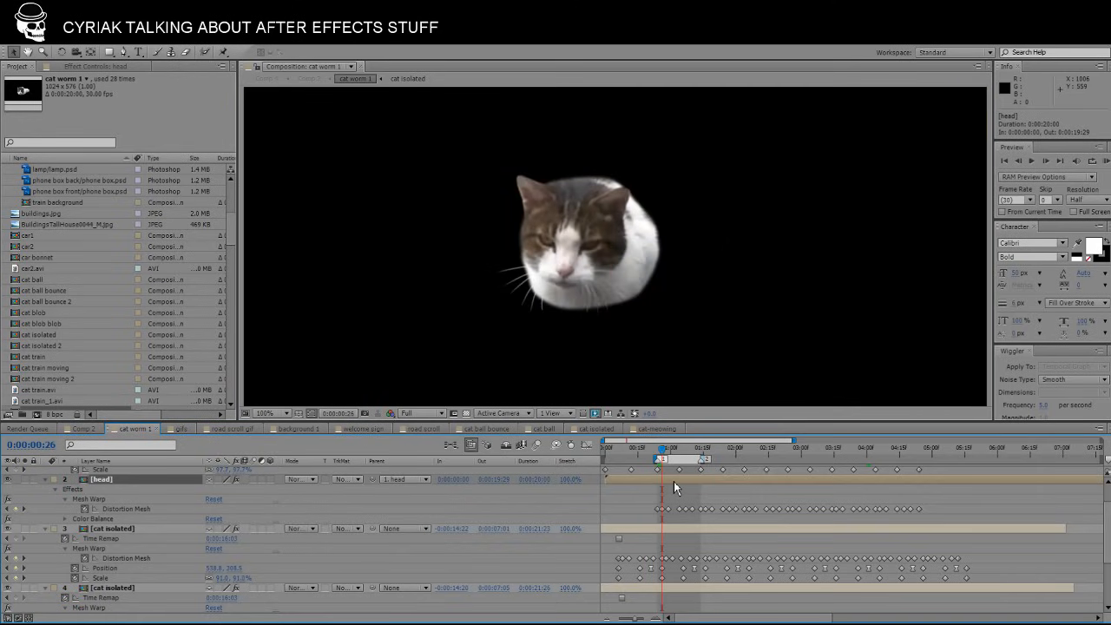
drag(664, 458, 829, 492)
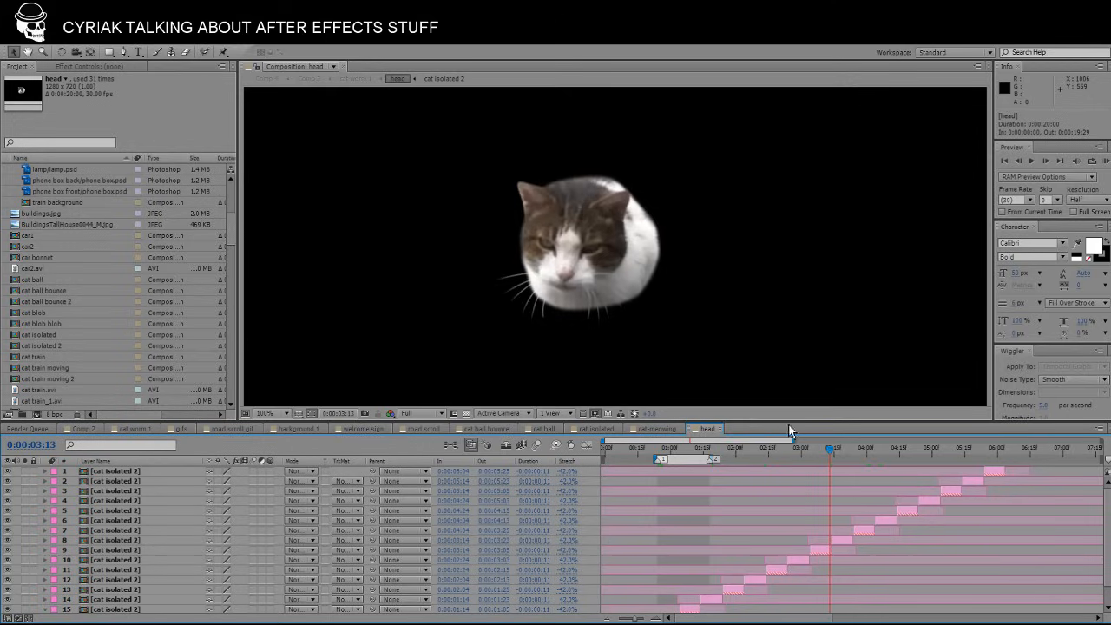
click(721, 428)
click(134, 429)
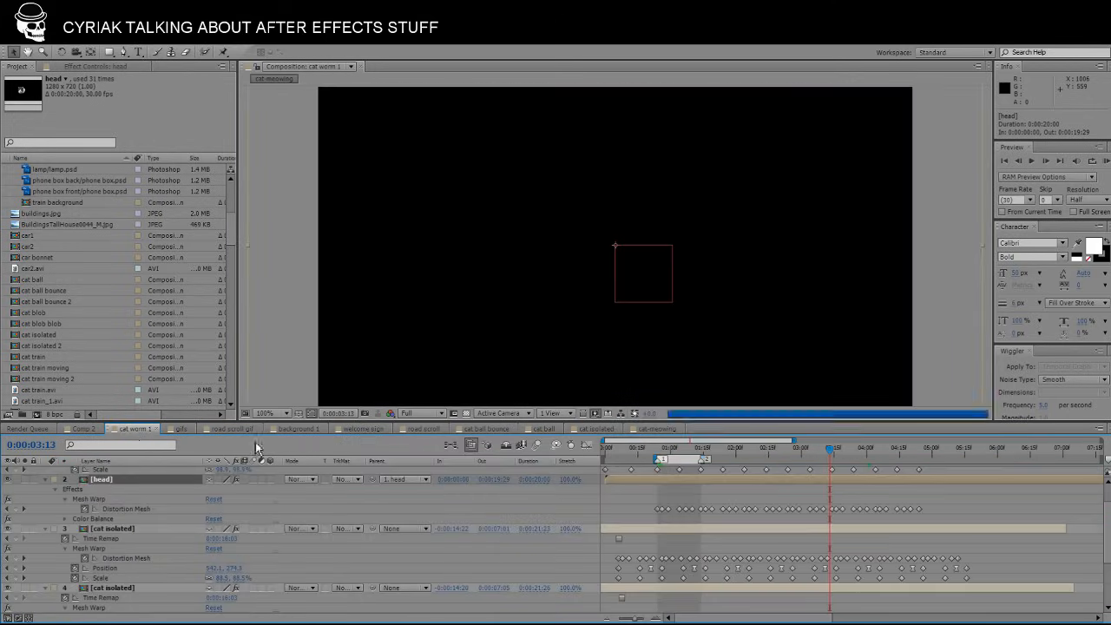
Solo the head layer in cat worm 1 and examine its Distortion Mesh from 0:00:00:24 to 0:00:00:28.
click(677, 455)
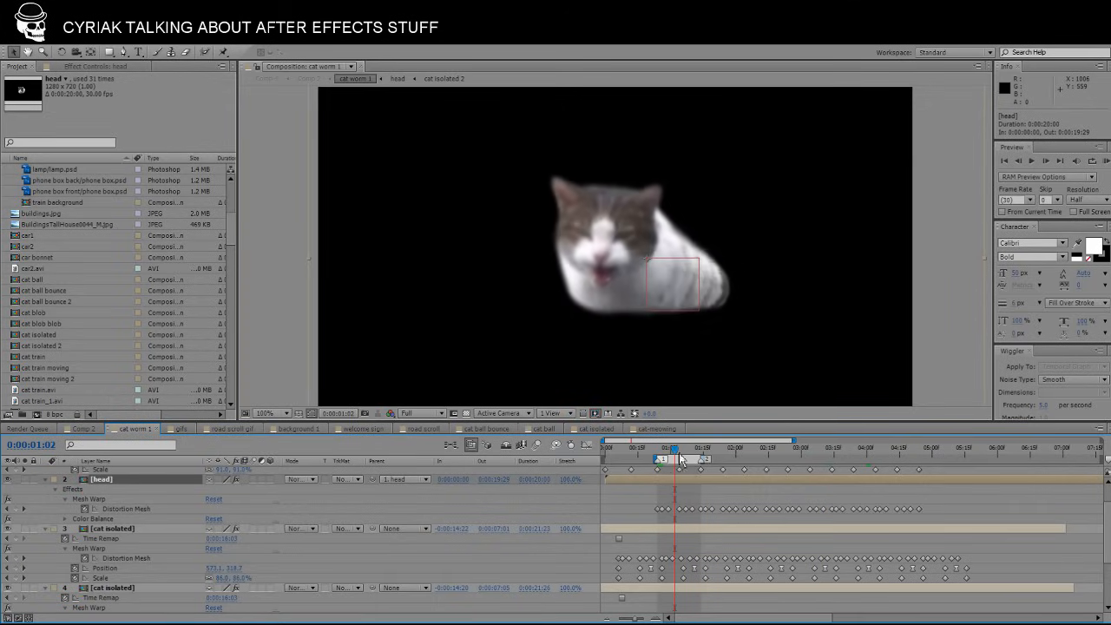
key(Page_Down)
mouse_move(660, 457)
mouse_down()
mouse_move(716, 455)
mouse_move(657, 456)
mouse_up()
click(24, 479)
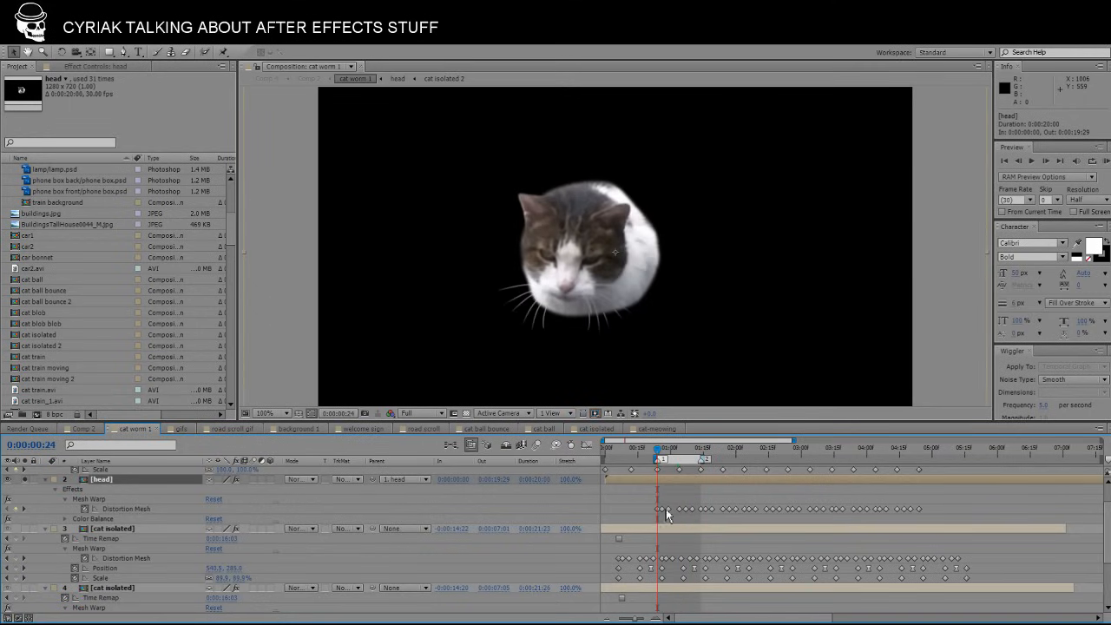
click(663, 510)
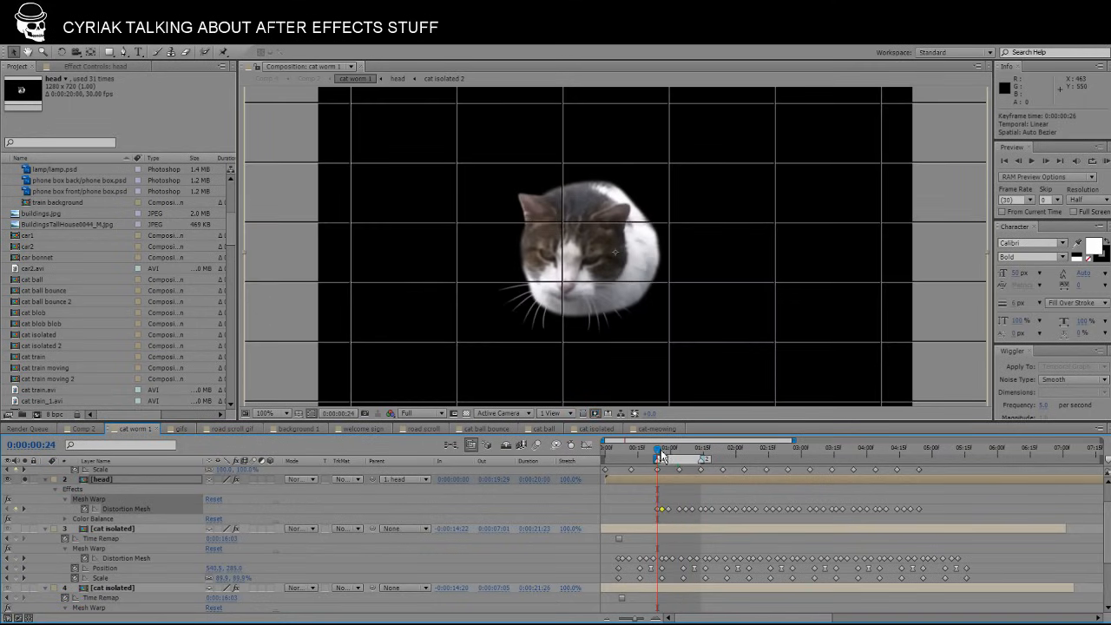
mouse_move(661, 449)
mouse_down()
mouse_move(719, 445)
mouse_move(669, 452)
mouse_up()
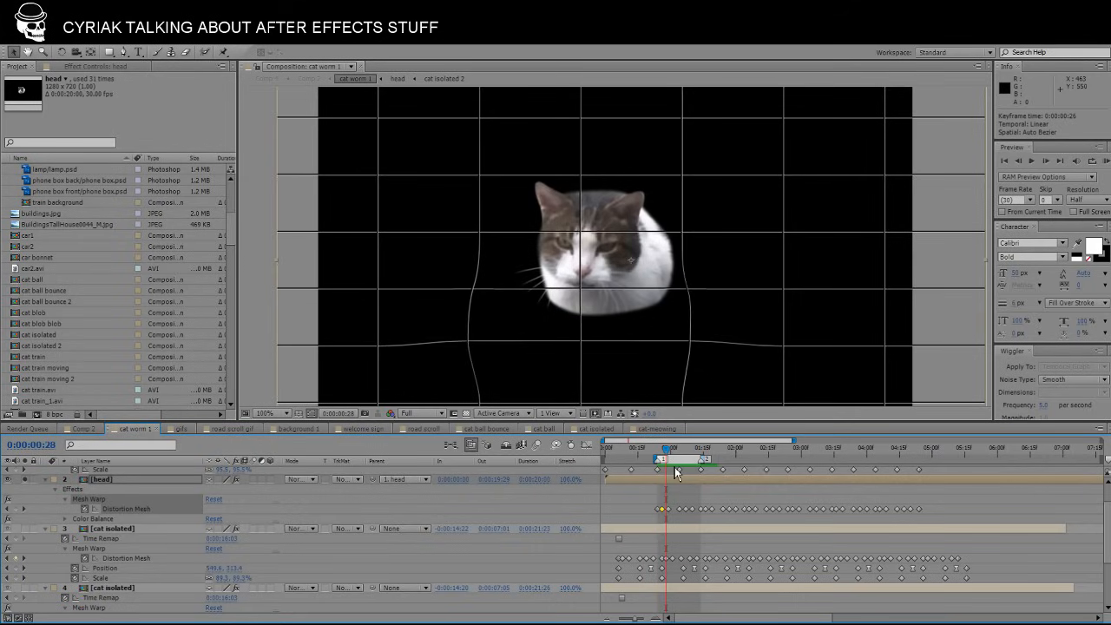
Show only the head layer's keyframed properties, then solo the head null and scrub to 0:00:01:20 to view its motion.
key(u)
click(680, 486)
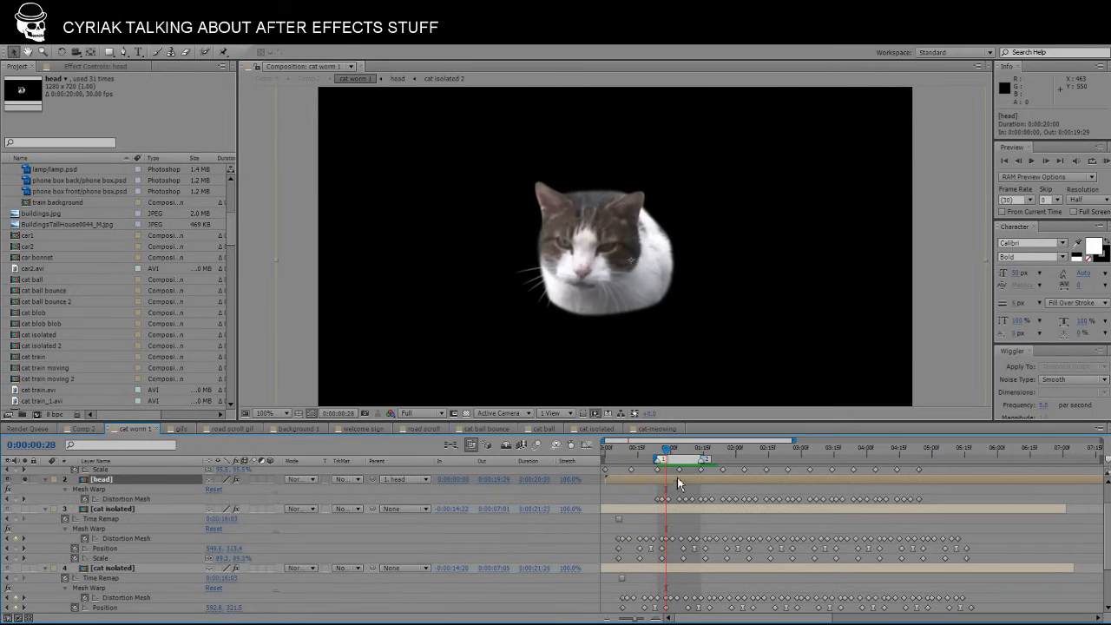
scroll(667, 510, up, 1)
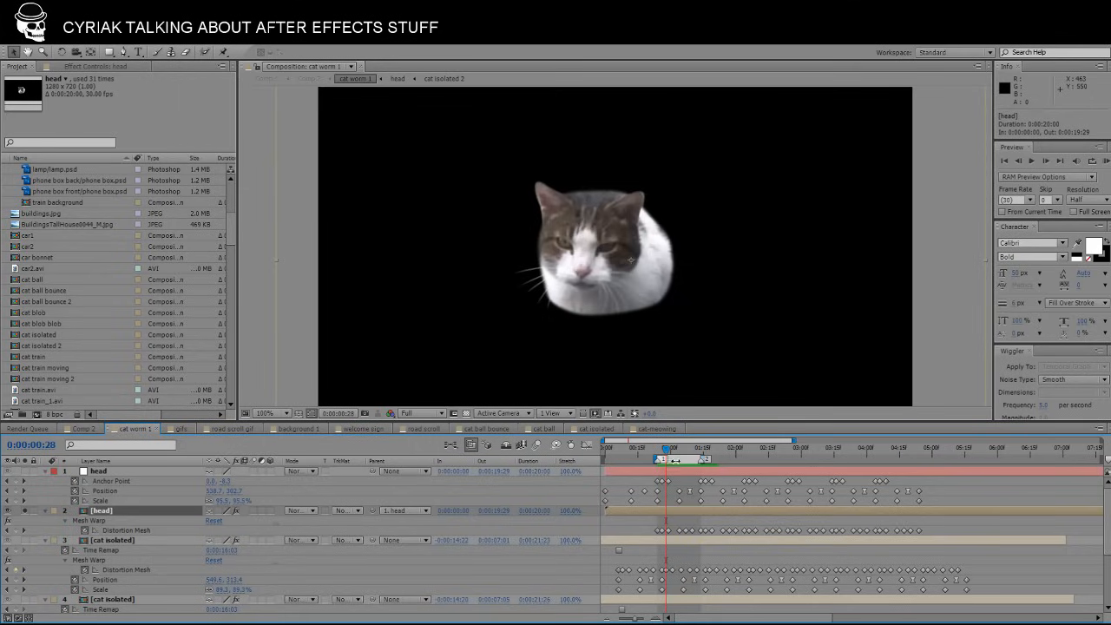
click(681, 473)
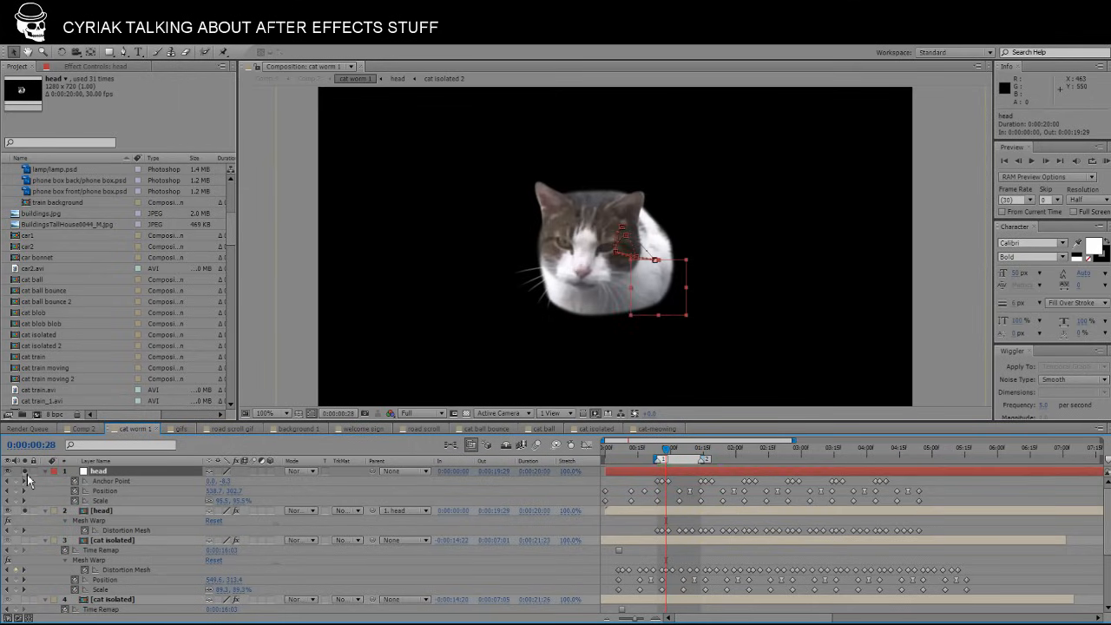
mouse_move(669, 458)
mouse_down()
mouse_move(726, 449)
mouse_move(659, 453)
mouse_up()
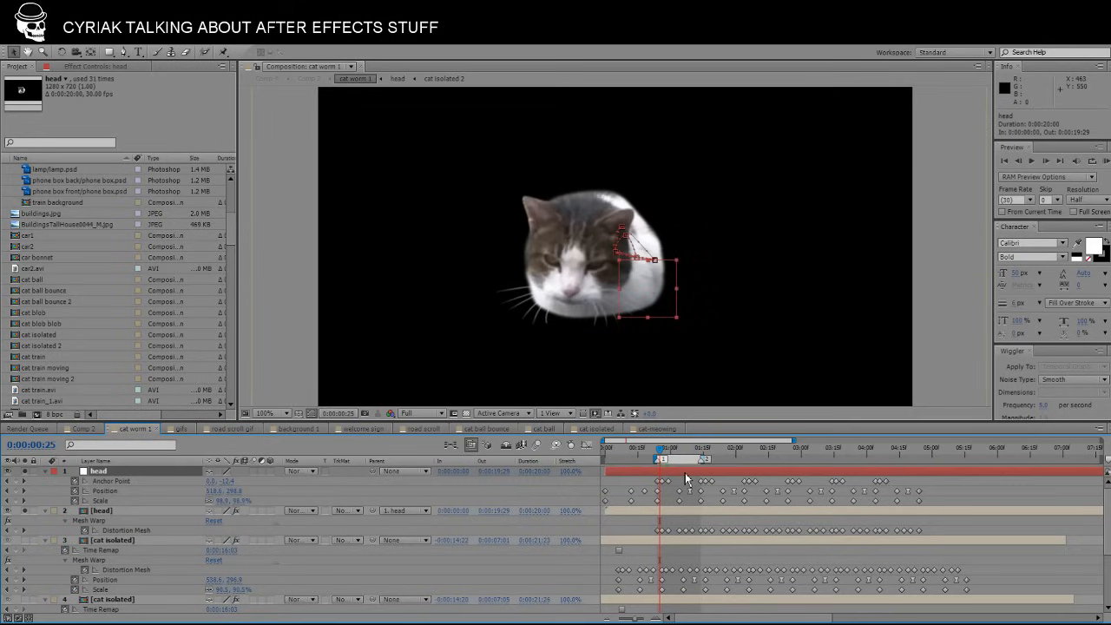
drag(663, 452, 717, 448)
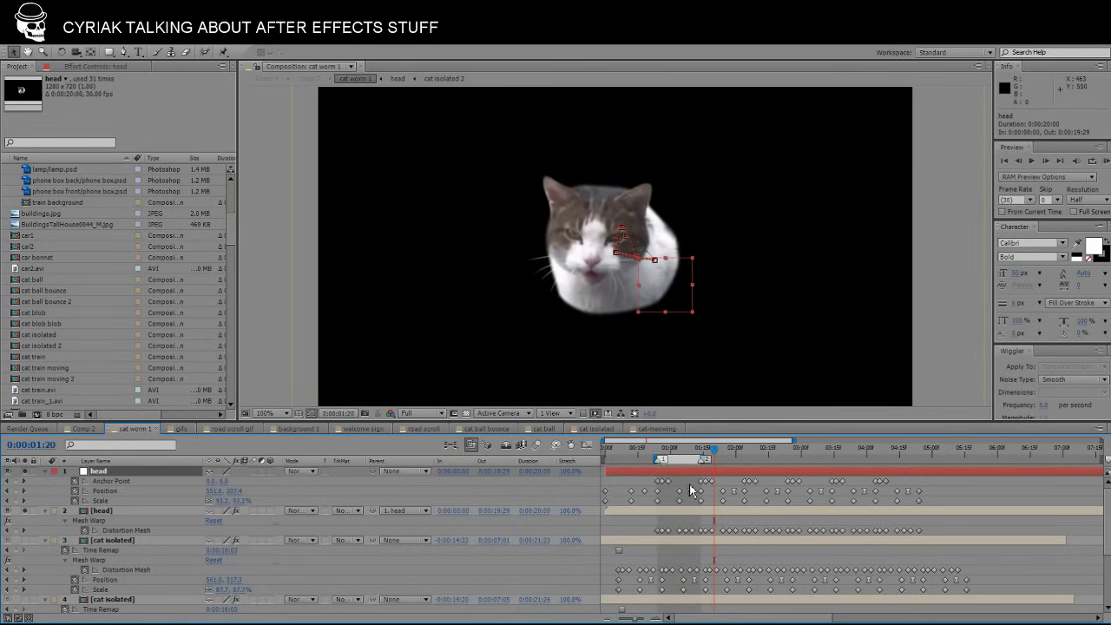
Return to 0:00:00:25 and examine the head null's Anchor Point, Position and Scale keyframes alongside the head layer.
click(111, 482)
drag(684, 456, 661, 457)
click(657, 491)
click(680, 502)
click(664, 511)
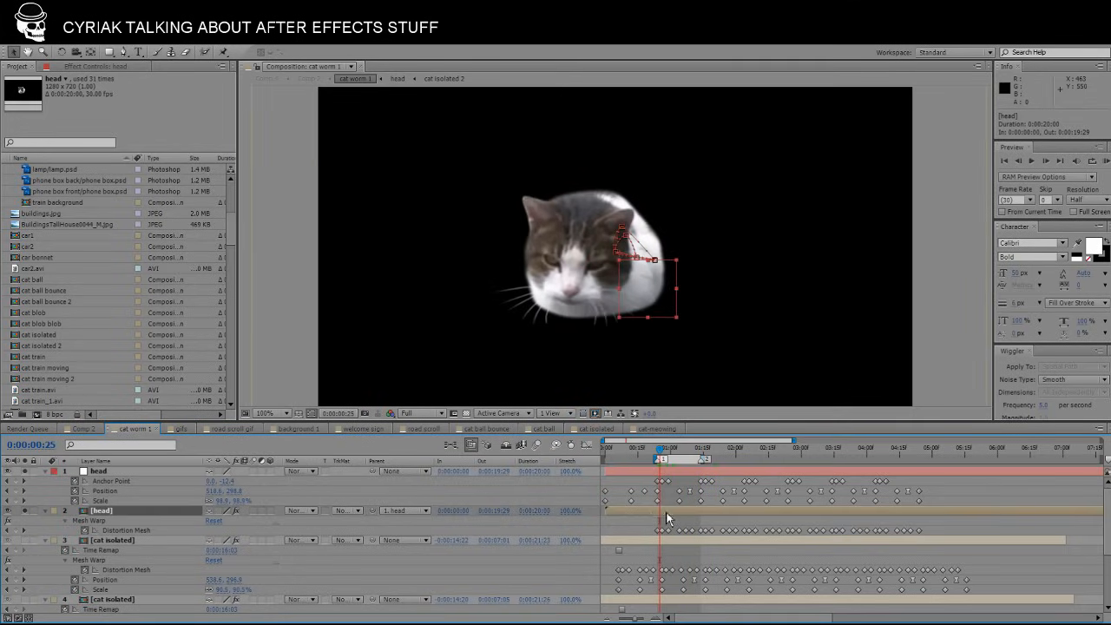
Solo cat isolated layers 3, 4 and 5 to add the body segments behind the head.
click(24, 540)
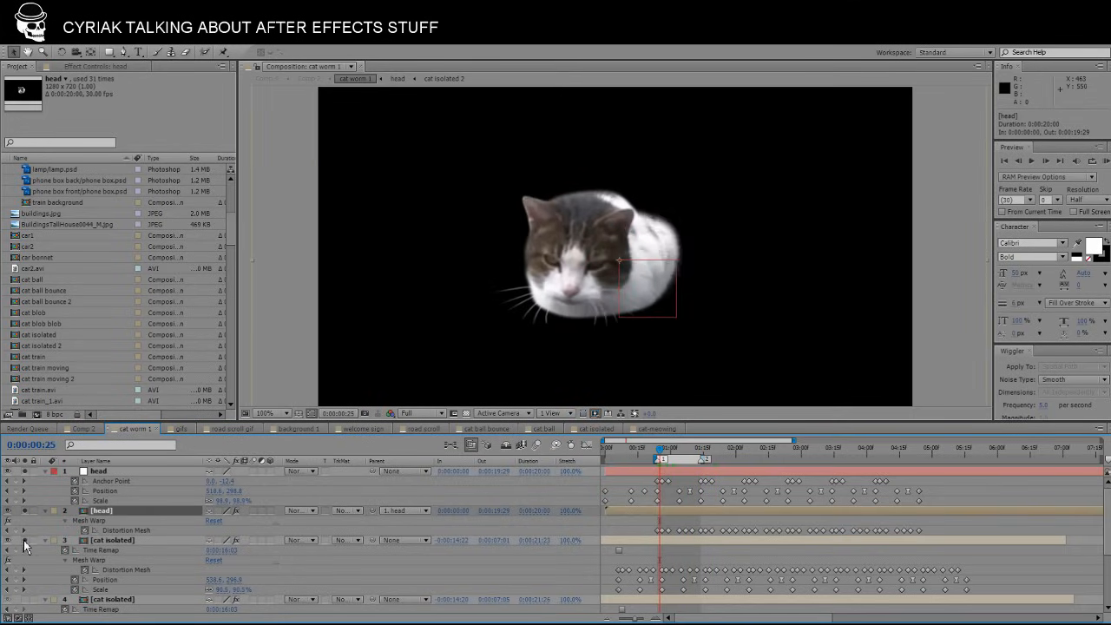
scroll(25, 541, down, 1)
click(25, 572)
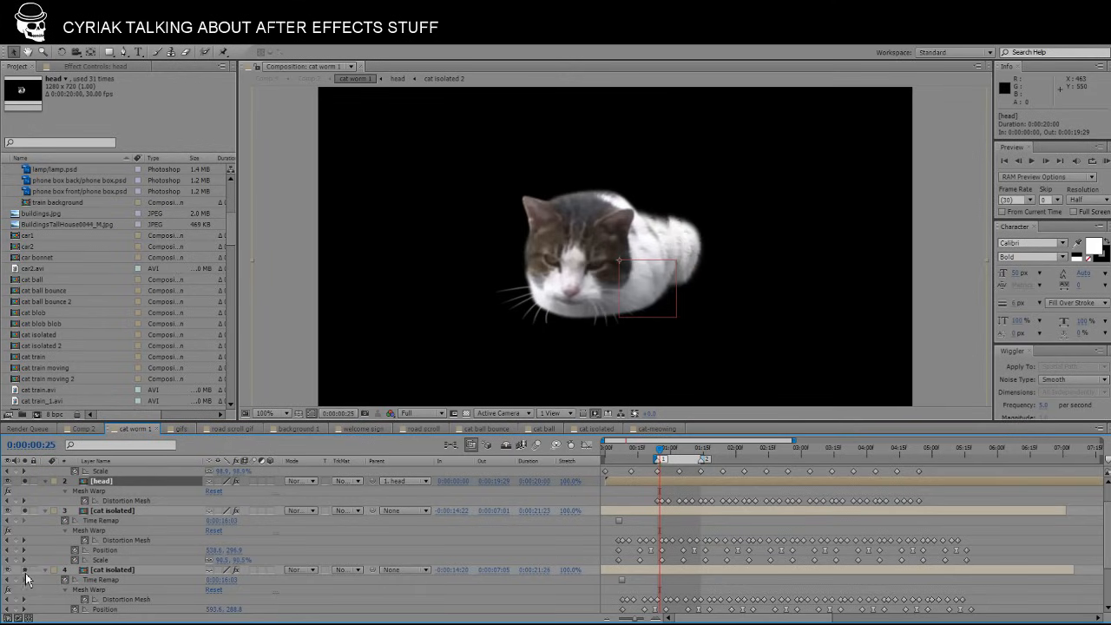
scroll(25, 573, down, 2)
click(25, 571)
scroll(25, 579, down, 1)
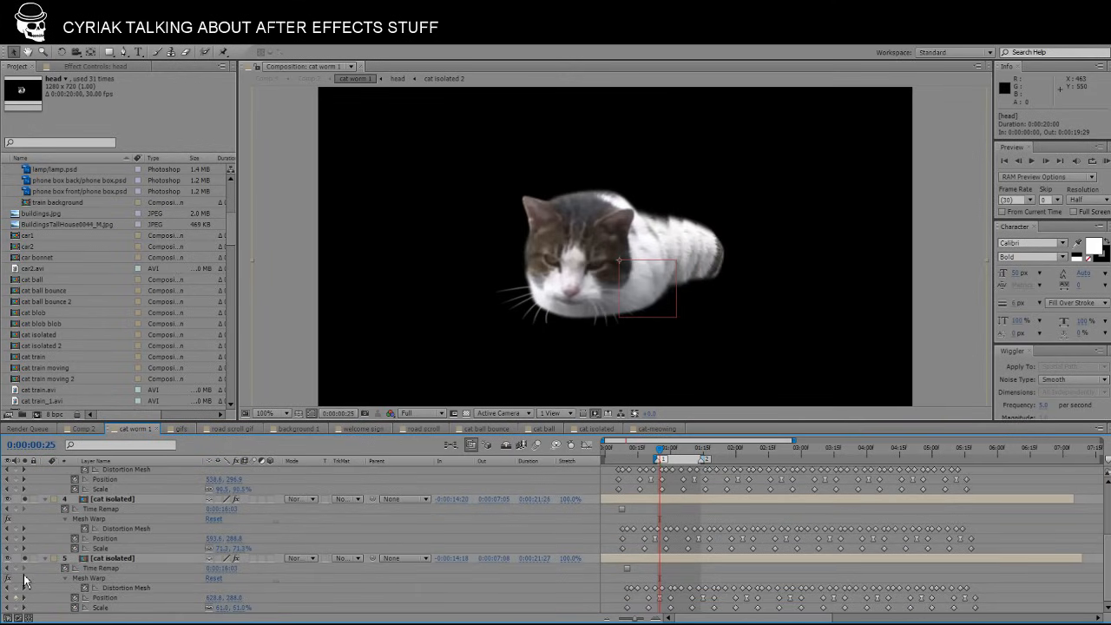
Turn the head layer's solo off and back on to compare the body without it, then inspect the cat isolated layers' keyframes.
scroll(715, 521, up, 3)
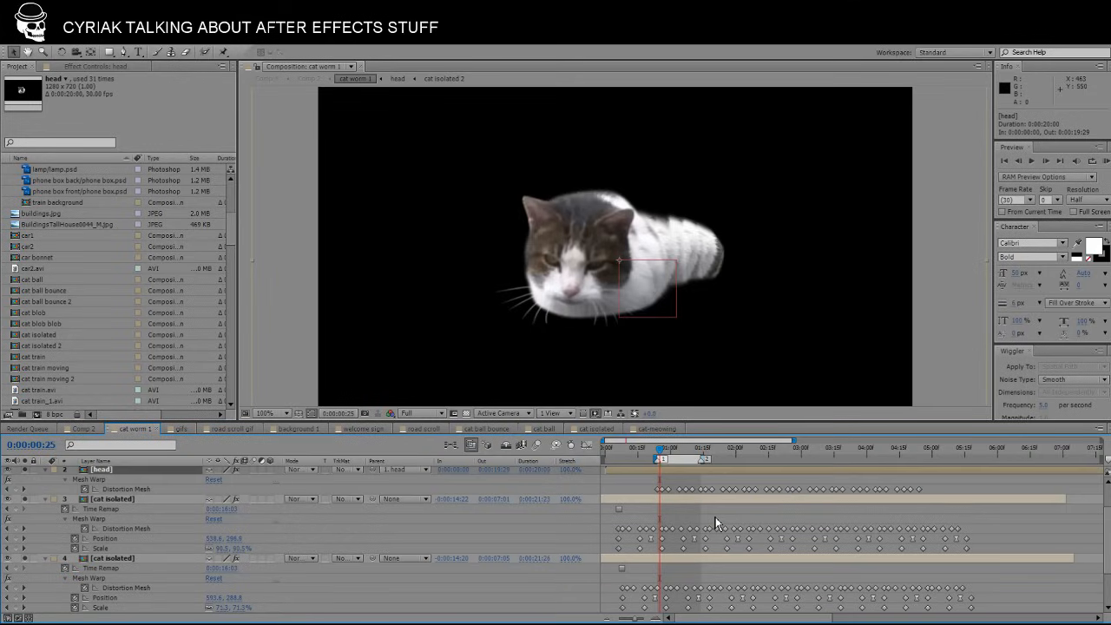
click(25, 511)
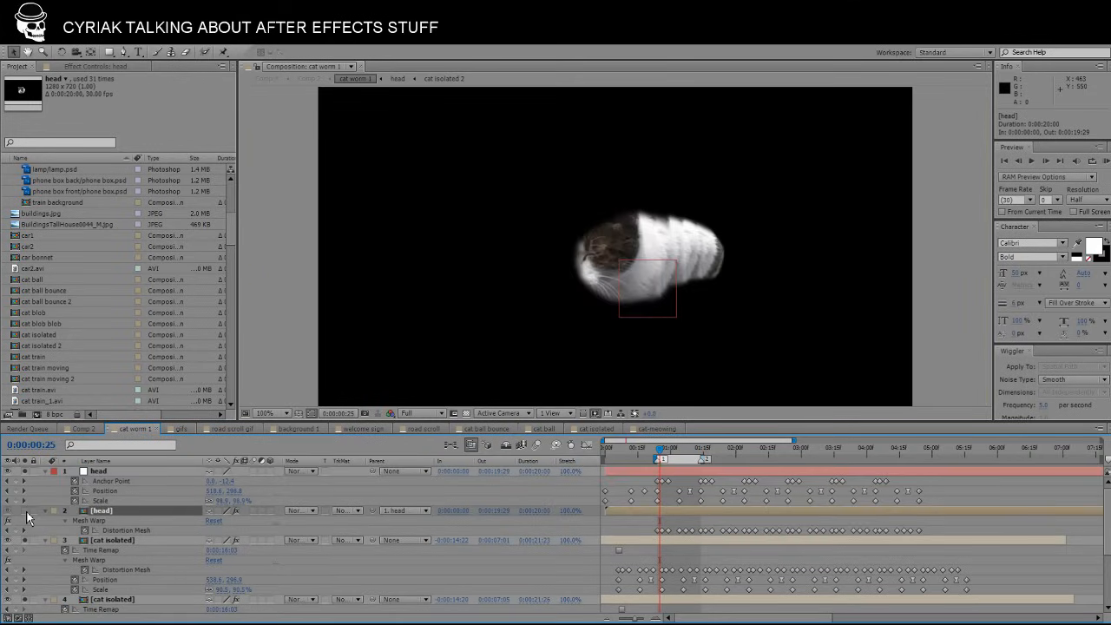
click(25, 511)
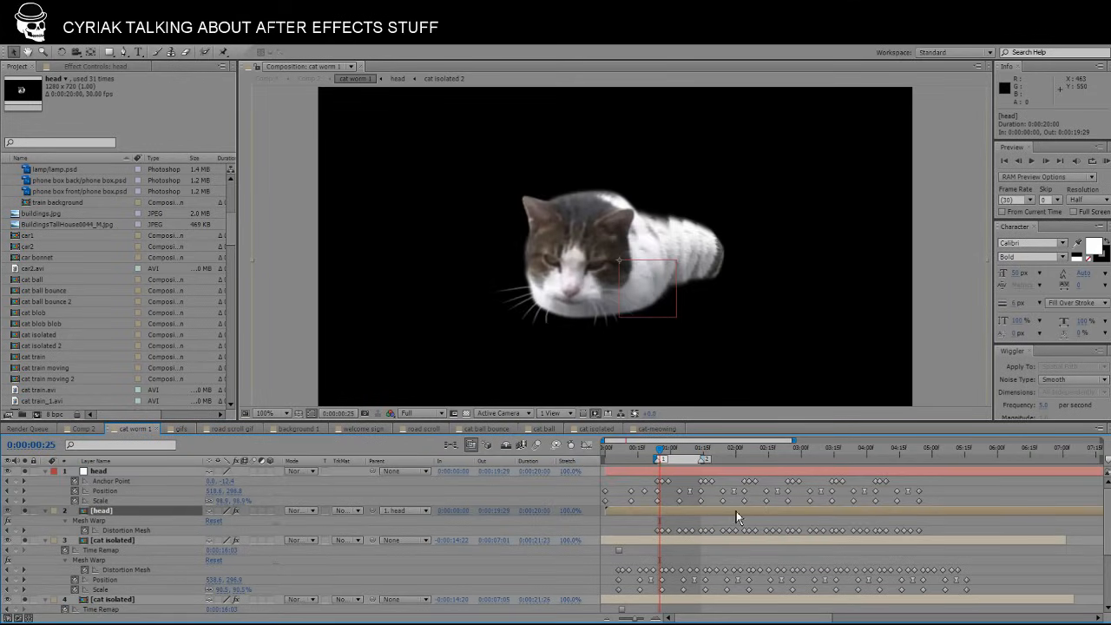
click(675, 539)
scroll(679, 577, down, 3)
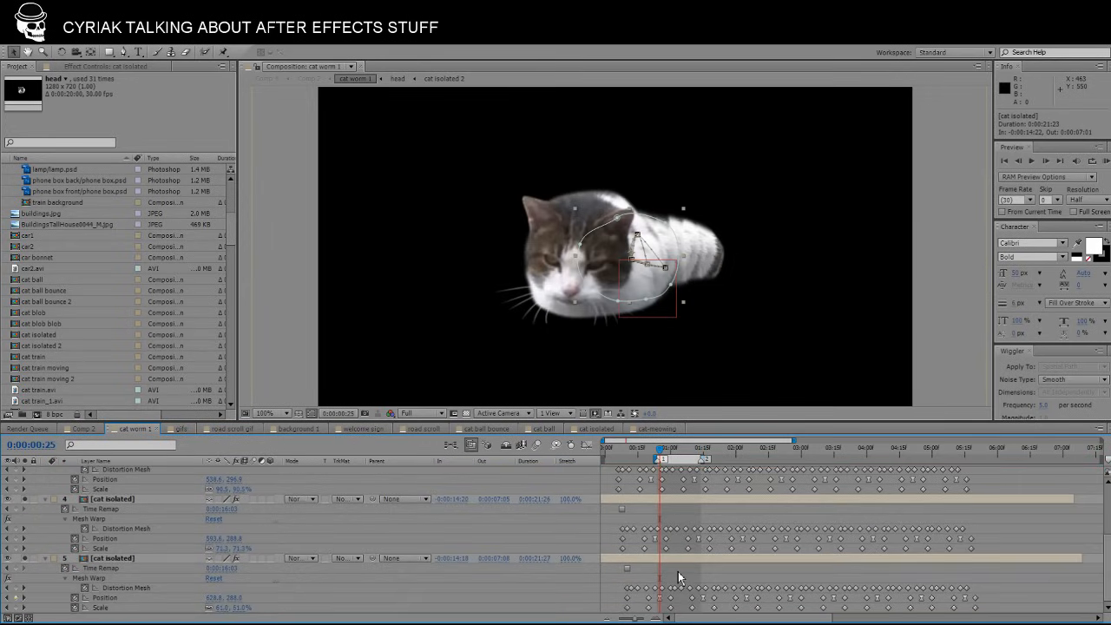
Go to 0:00:00:06 and magnify the timeline to compare the staggered first keyframes of cat isolated layers 3 and 4.
scroll(679, 577, up, 2)
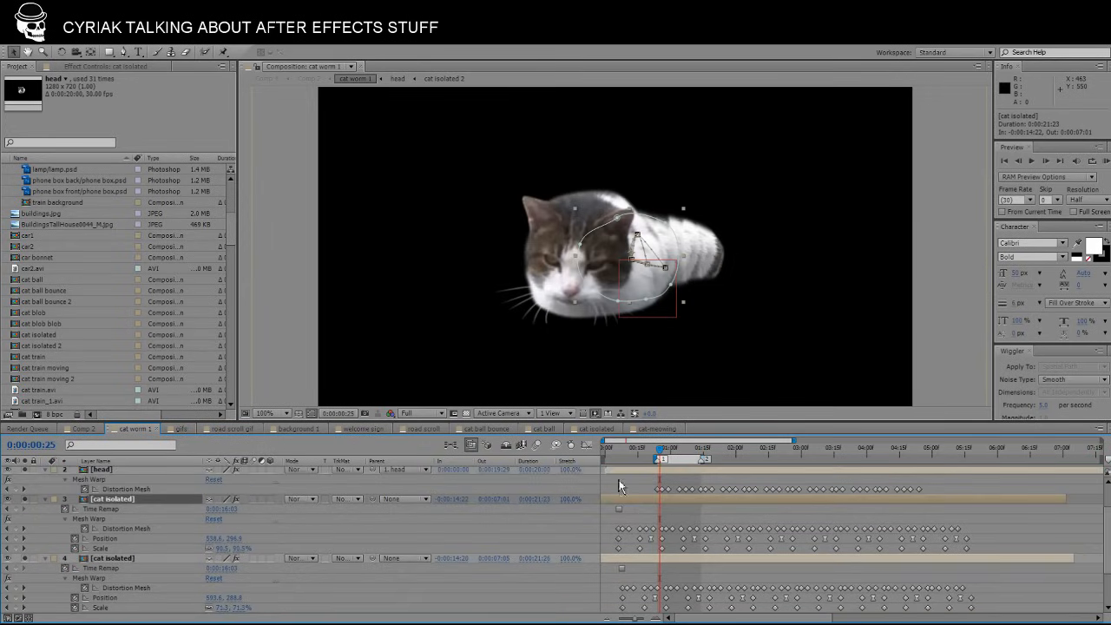
drag(628, 460, 618, 569)
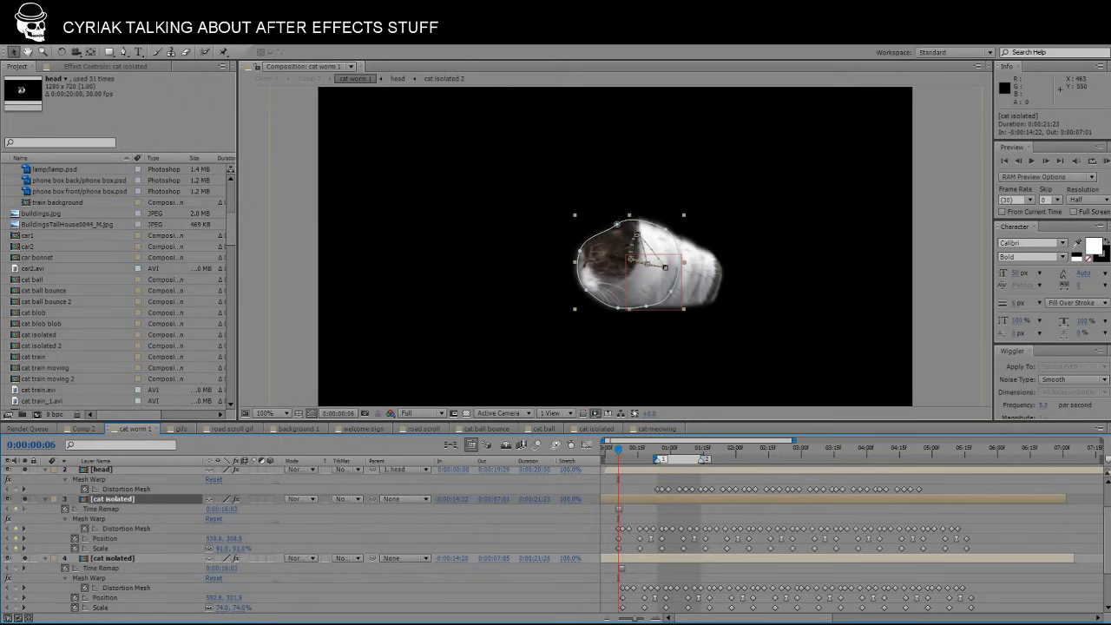
drag(637, 620, 643, 620)
scroll(648, 561, down, 2)
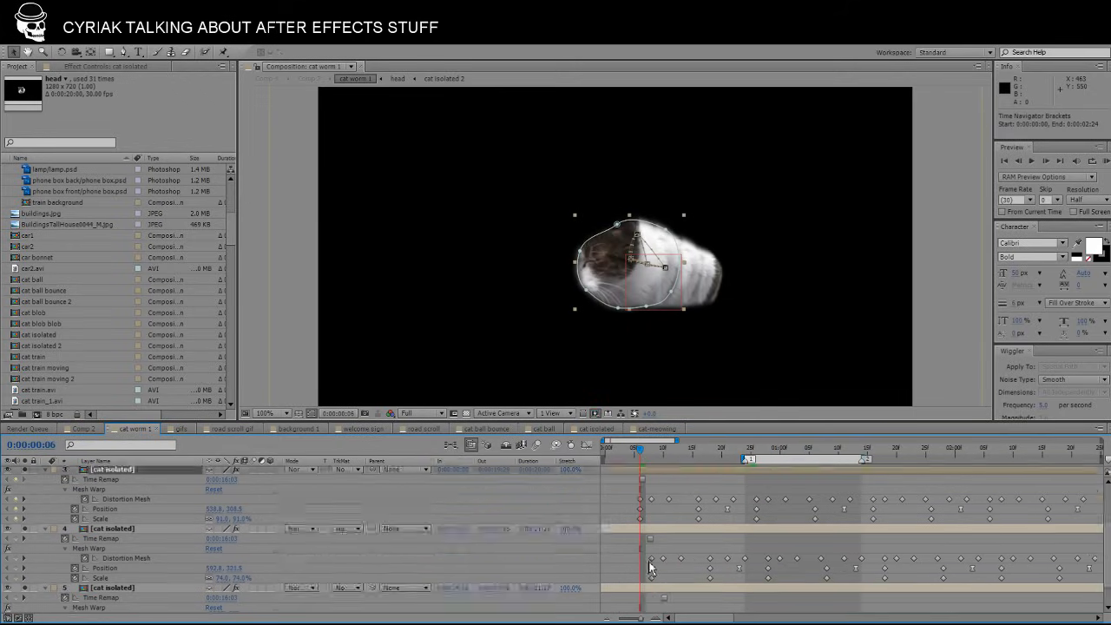
scroll(650, 565, up, 2)
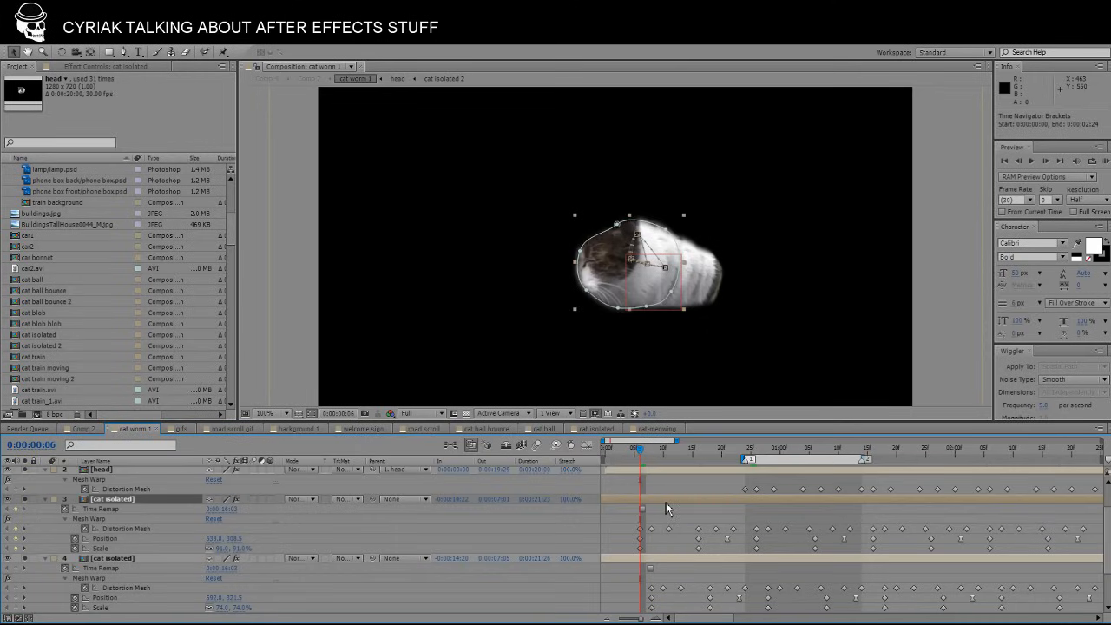
click(673, 560)
scroll(671, 566, down, 2)
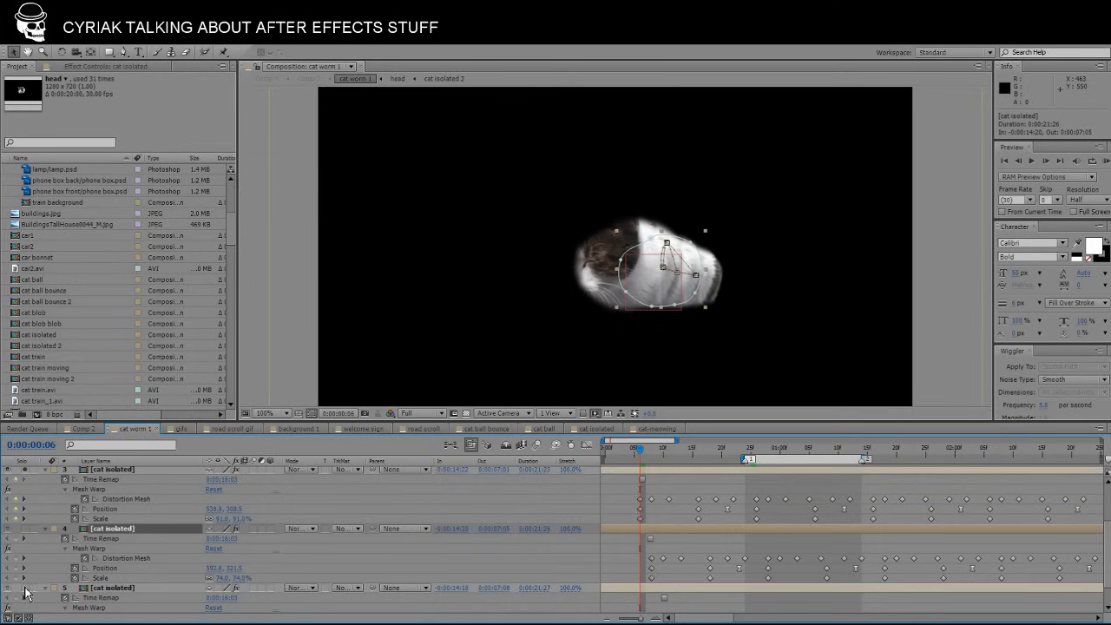
Solo only cat isolated layer 3 of the body segments and scrub between 0:00:00:10 and 0:00:00:06 to view its motion.
drag(639, 445, 665, 462)
scroll(13, 488, up, 3)
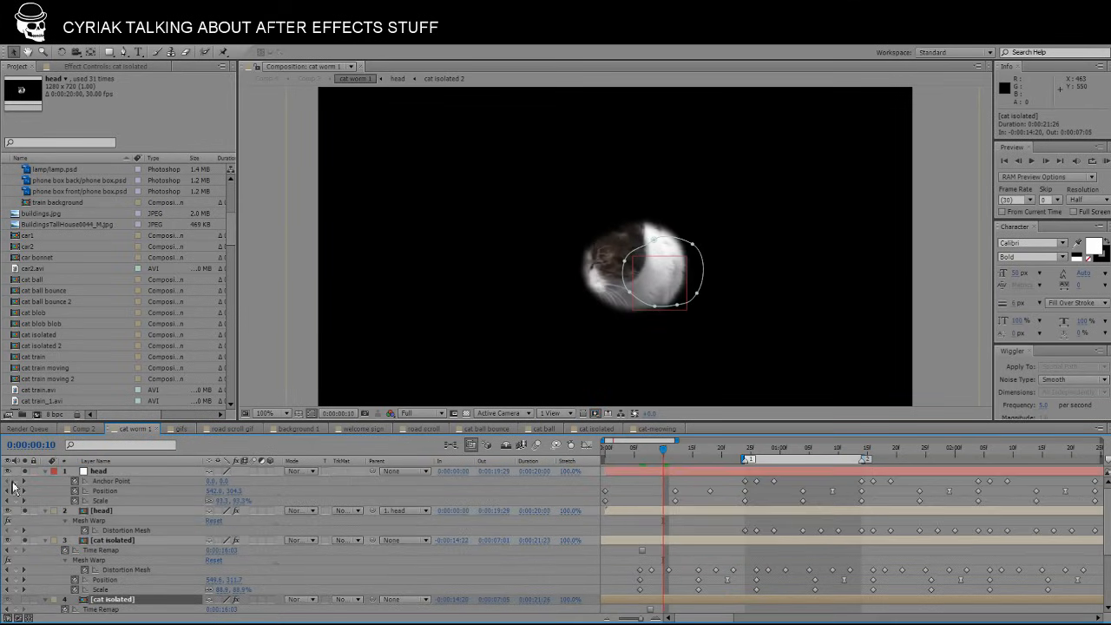
click(694, 544)
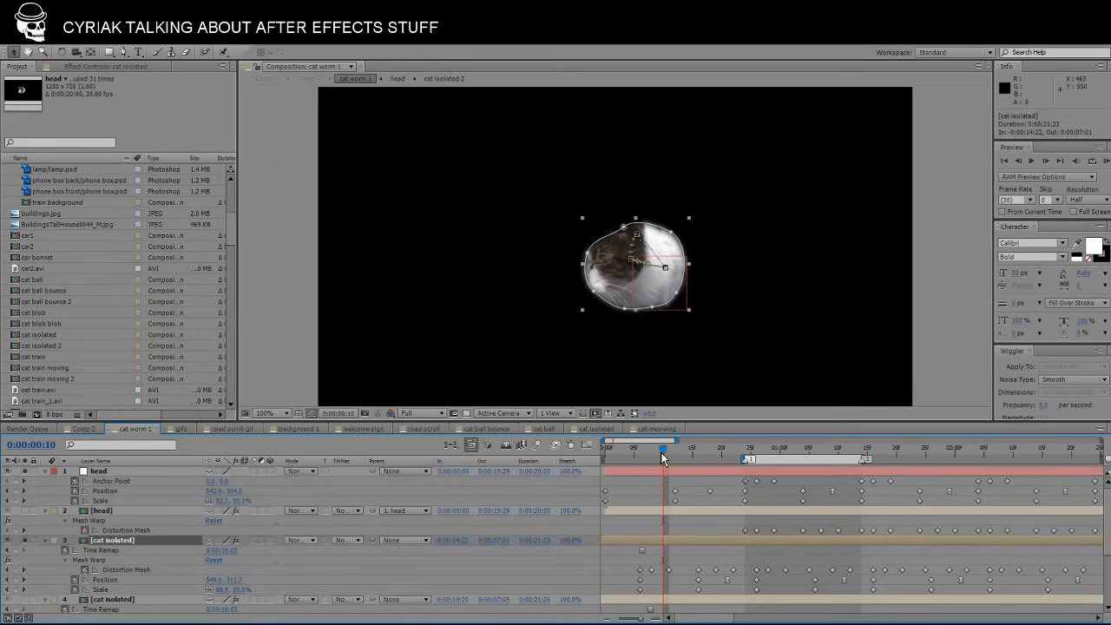
mouse_move(660, 450)
mouse_down()
mouse_move(887, 457)
mouse_move(641, 457)
mouse_up()
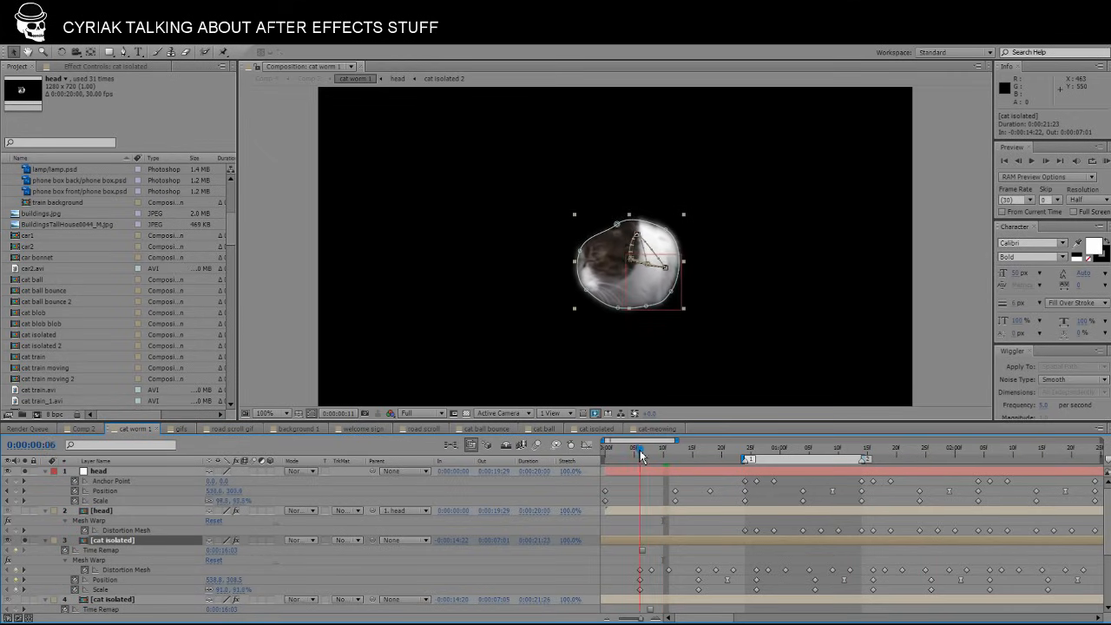
Select cat isolated layers 4 and 5 in turn, scrub to 0:00:00:17 and solo both segments again.
scroll(664, 552, down, 2)
click(662, 552)
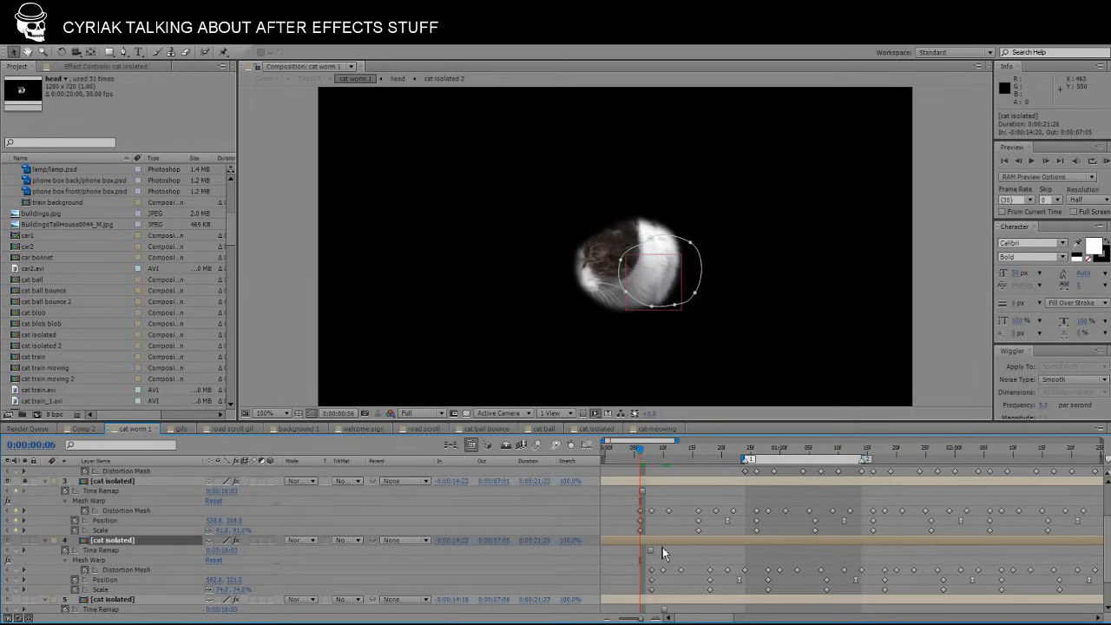
scroll(663, 546, down, 1)
click(669, 572)
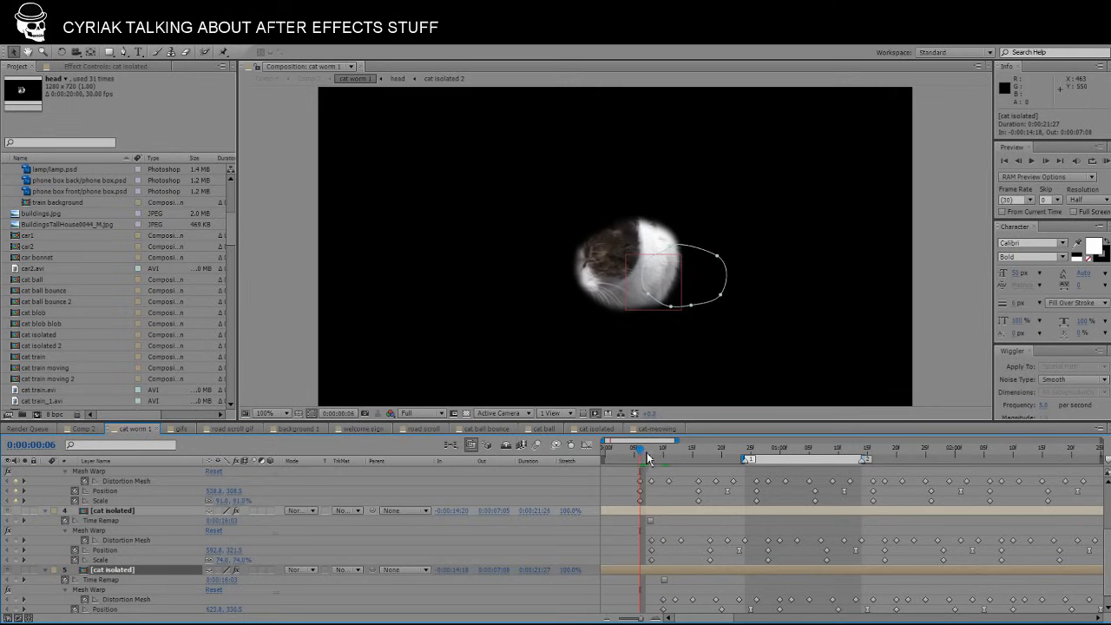
drag(647, 454, 704, 451)
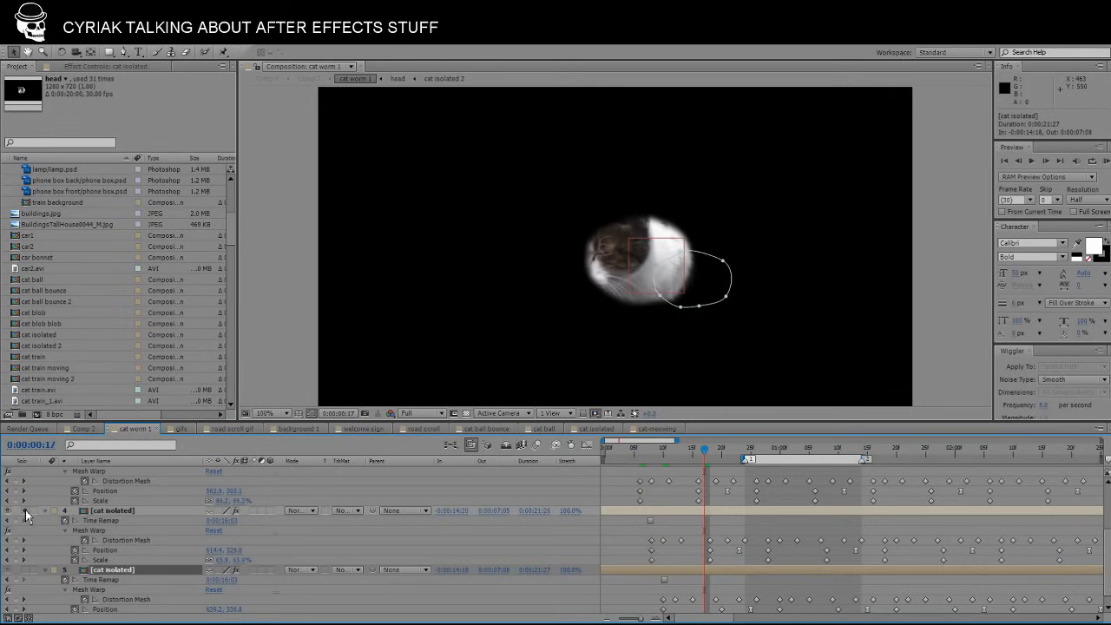
click(25, 569)
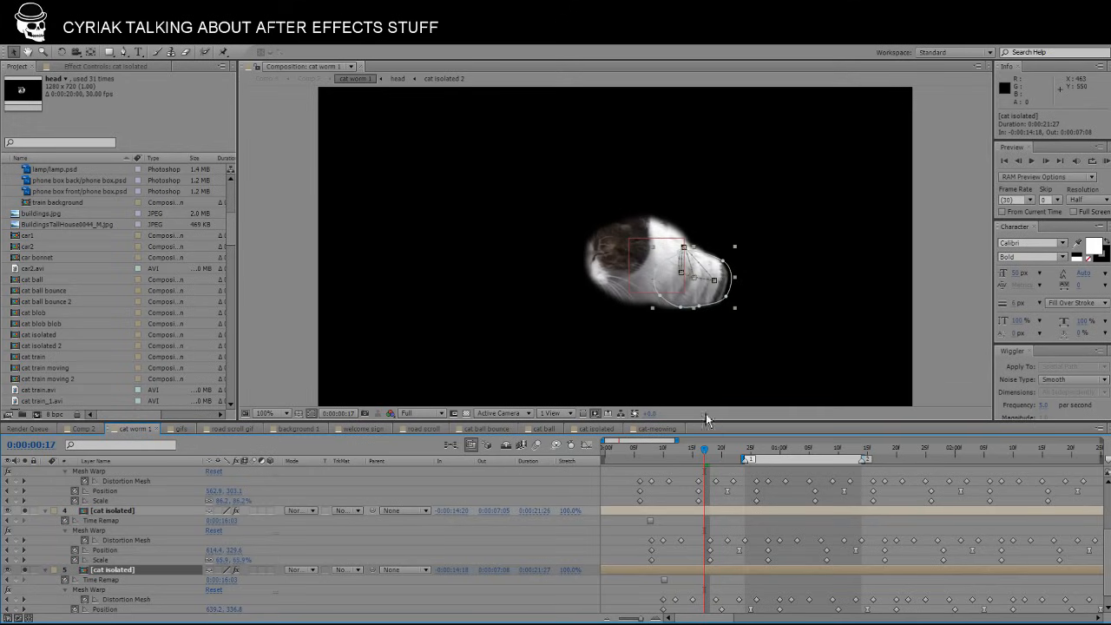
Select the Distortion Mesh keyframes of cat isolated layers 3 and 4 at 0:00:00:28, then scrub to 0:00:01:04 to view the warp.
drag(701, 453, 766, 450)
scroll(768, 527, up, 5)
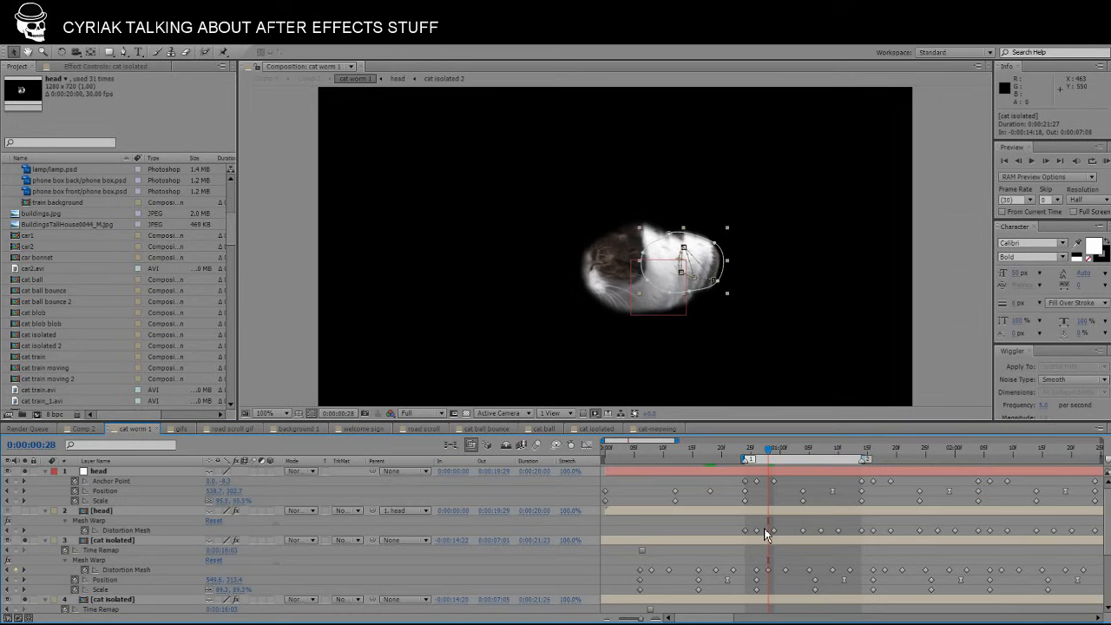
scroll(765, 533, down, 2)
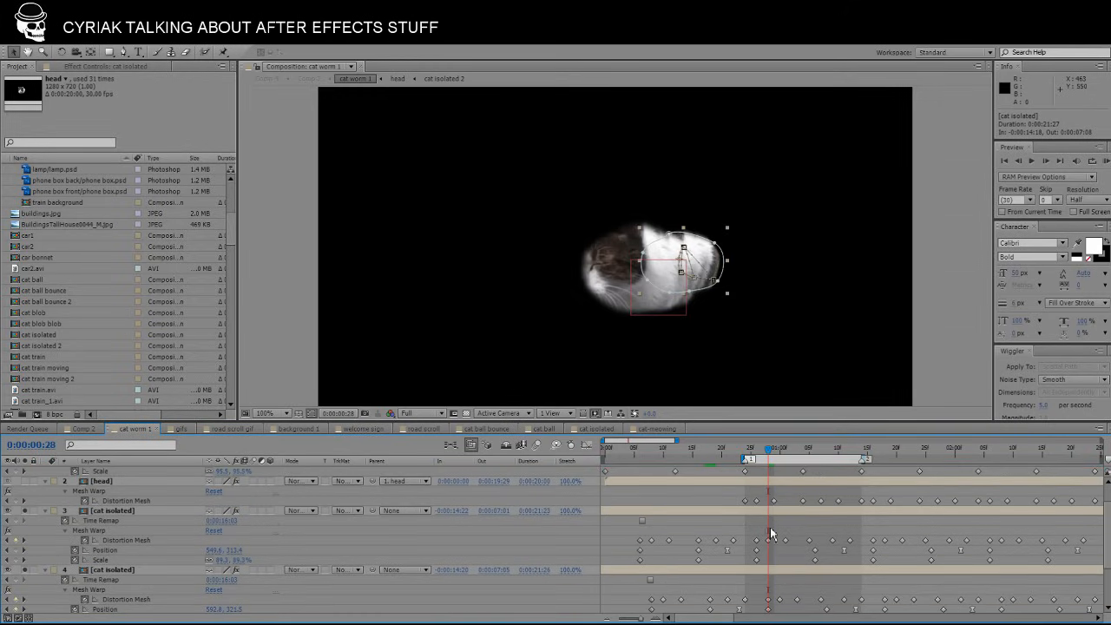
click(769, 540)
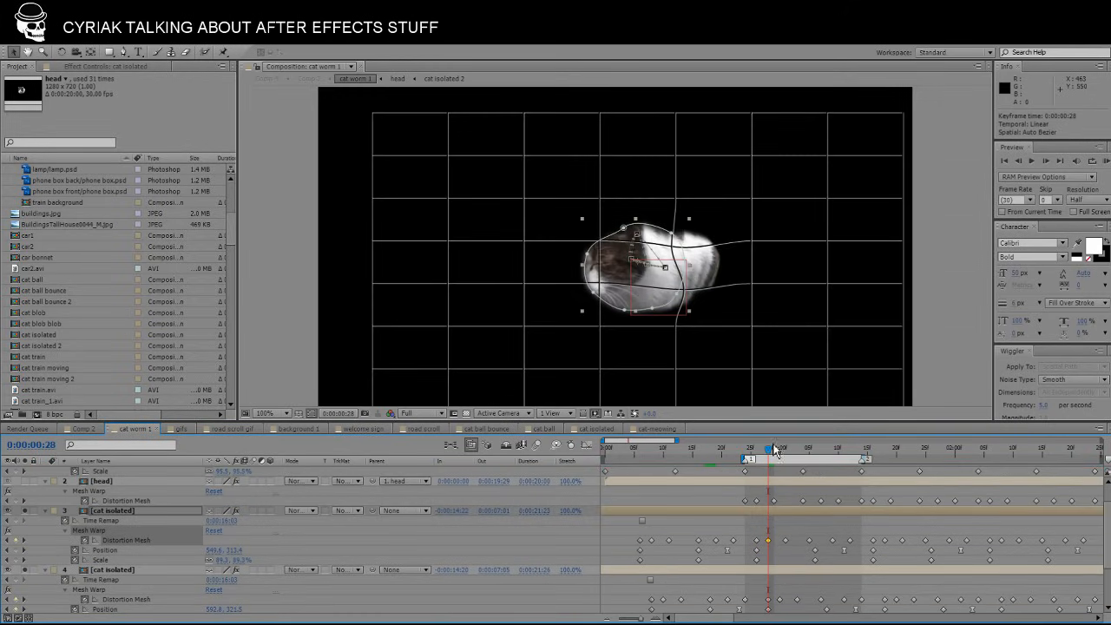
scroll(756, 523, down, 2)
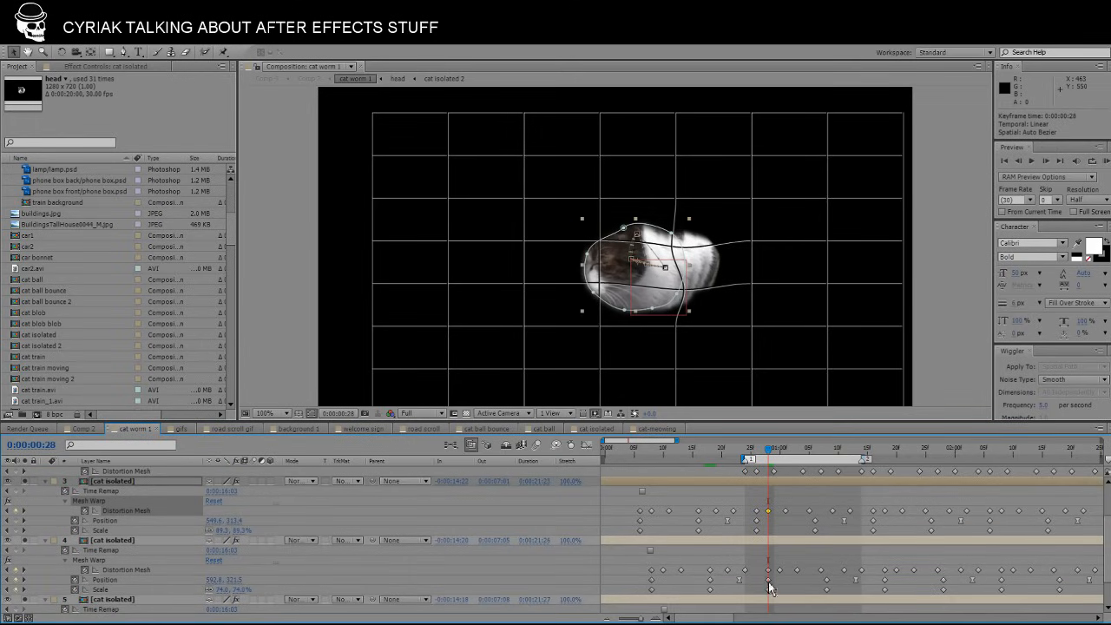
click(768, 571)
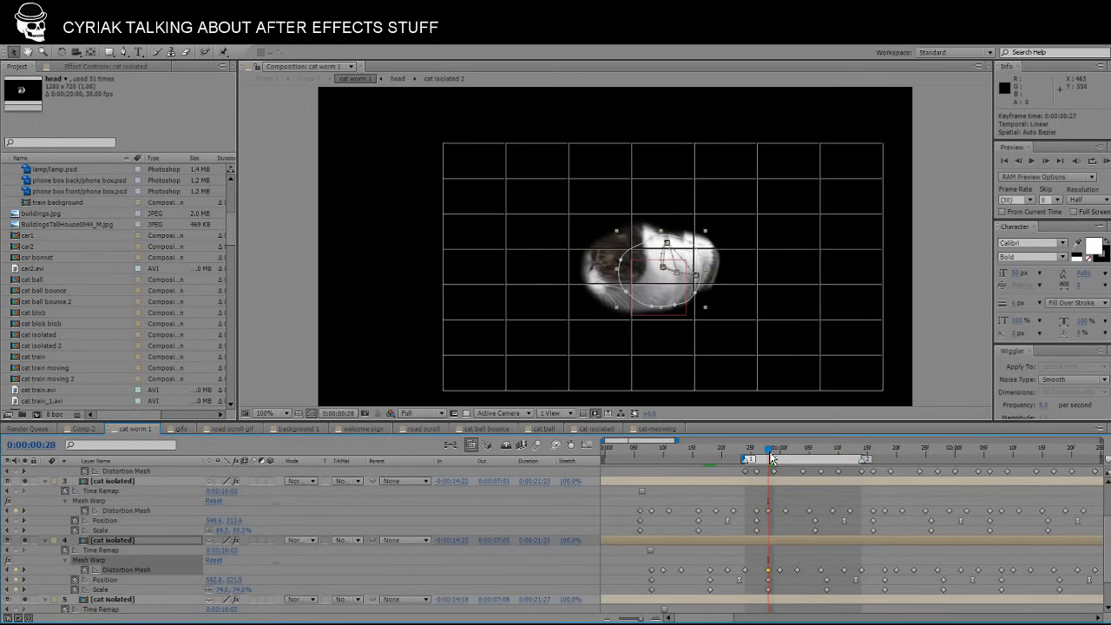
drag(773, 458, 803, 448)
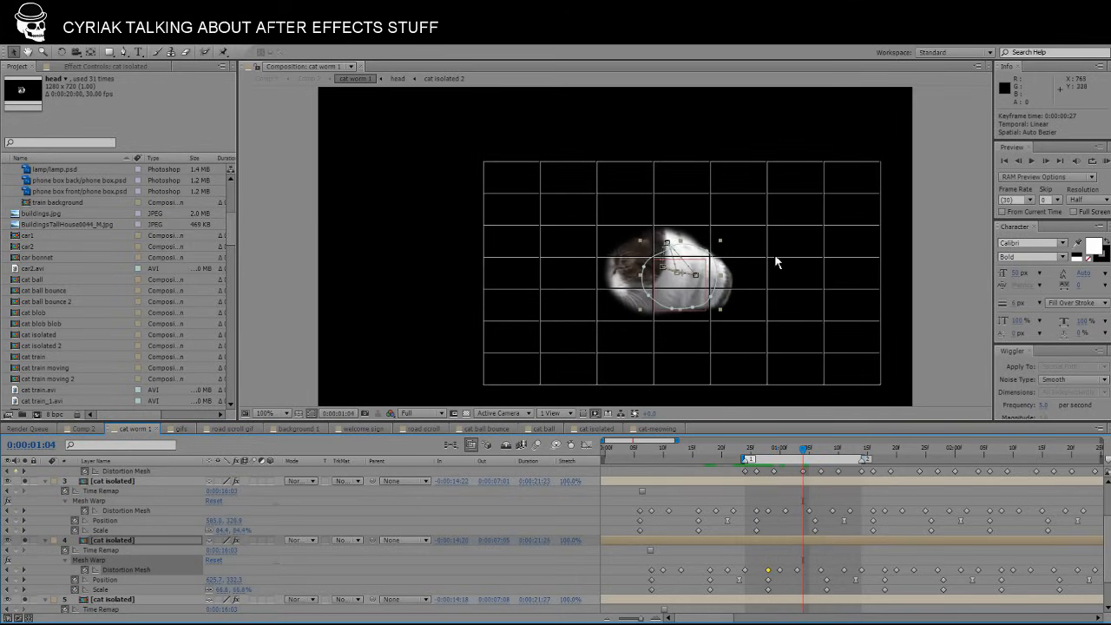
Scrub to 0:00:00:20, solo the head layer again and review the whole worm's motion, ending at 0:00:00:26.
drag(775, 458, 722, 476)
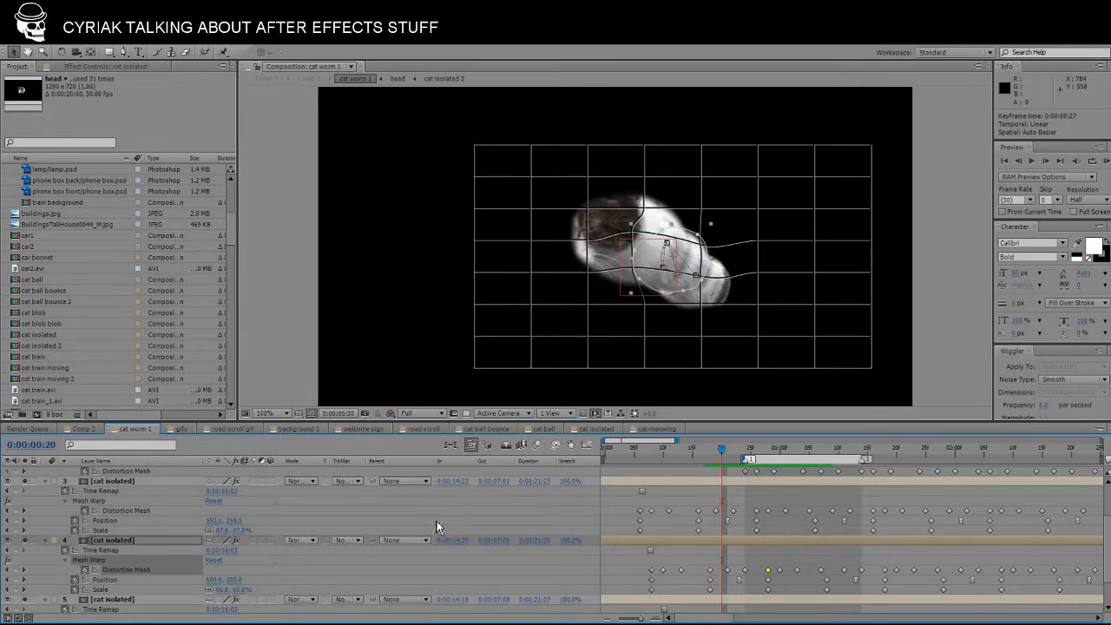
scroll(58, 491, up, 2)
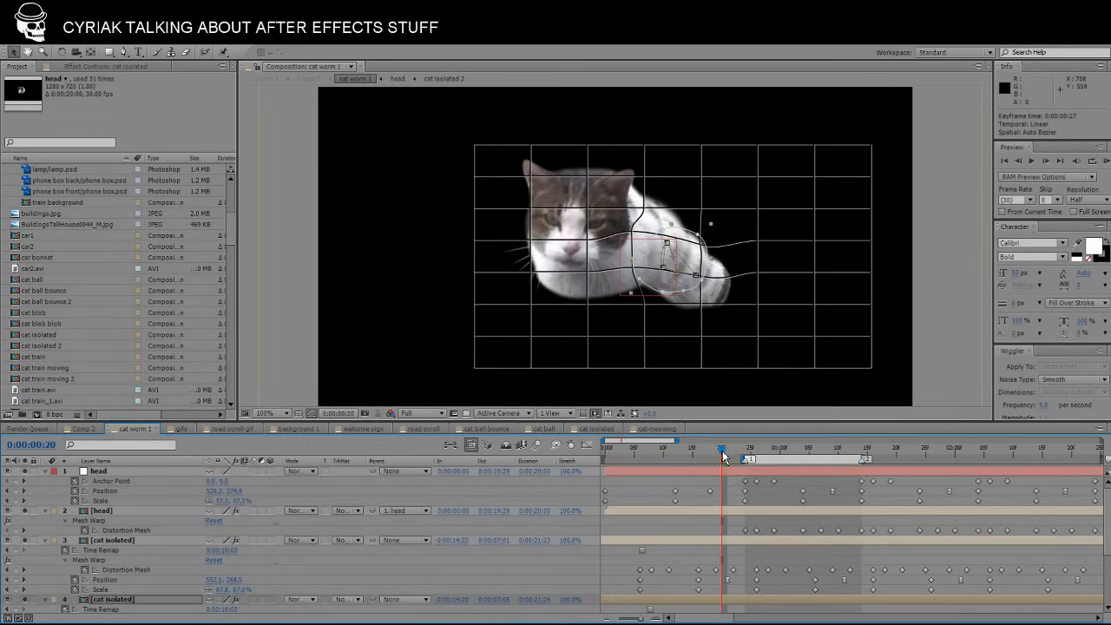
drag(723, 457, 636, 455)
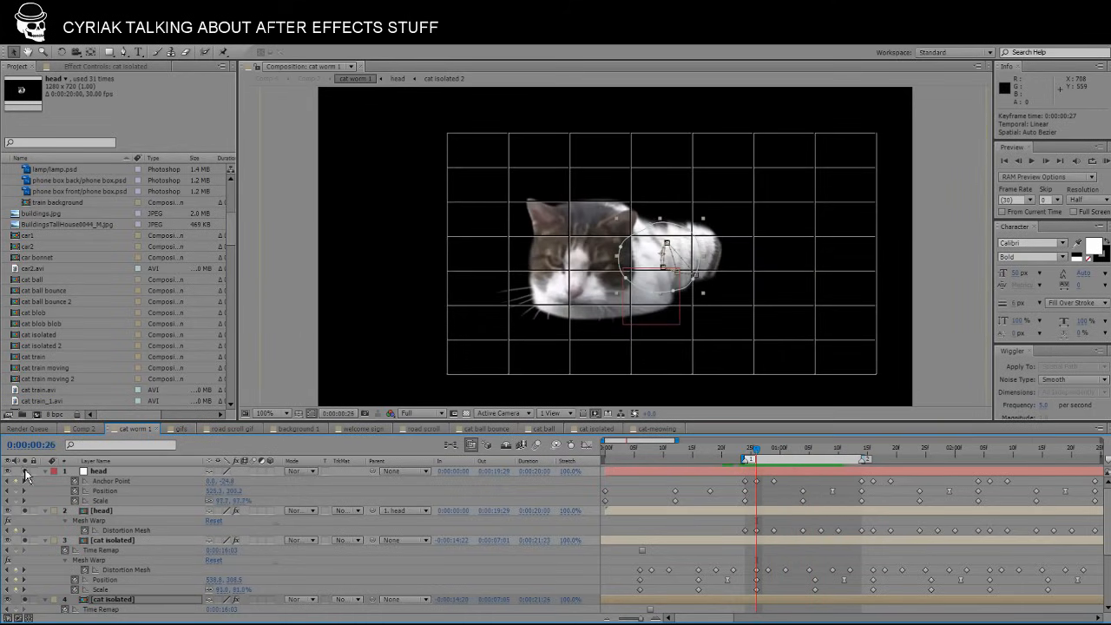
Clear the solo switches of the cat worm 1 layers and view Comp 2 at 0:00:17:04.
drag(25, 473, 28, 604)
scroll(28, 603, down, 3)
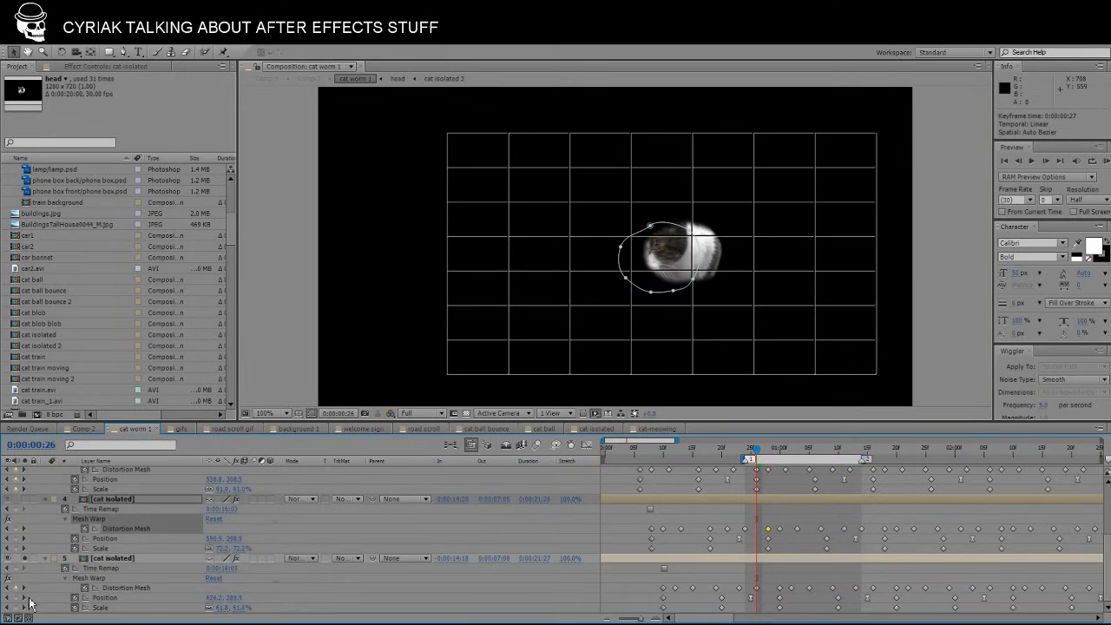
click(25, 560)
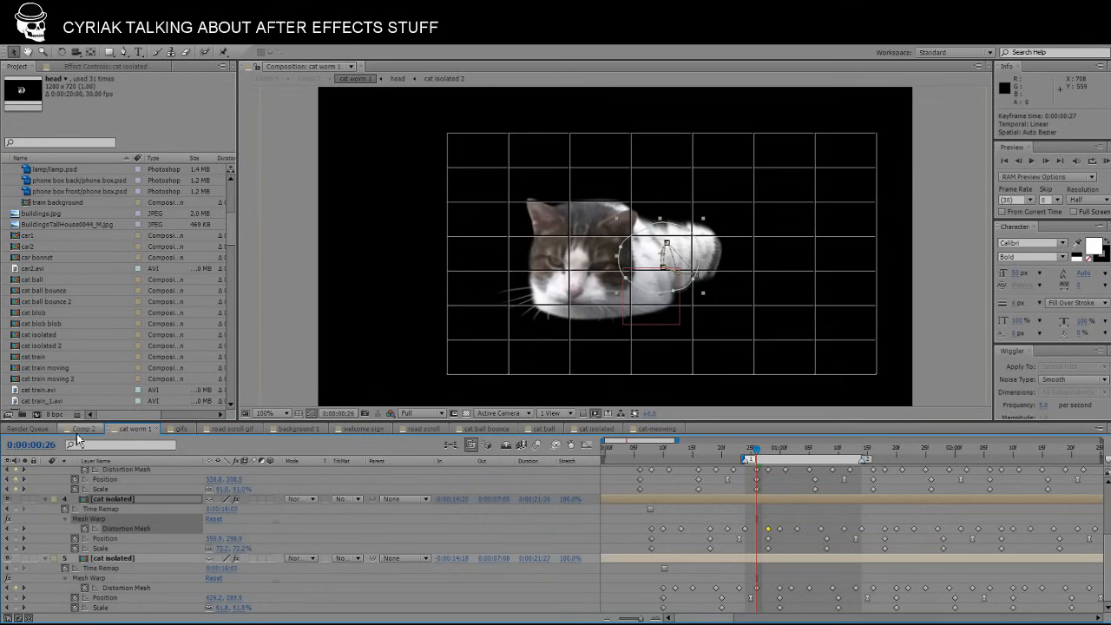
click(79, 431)
drag(642, 449, 728, 460)
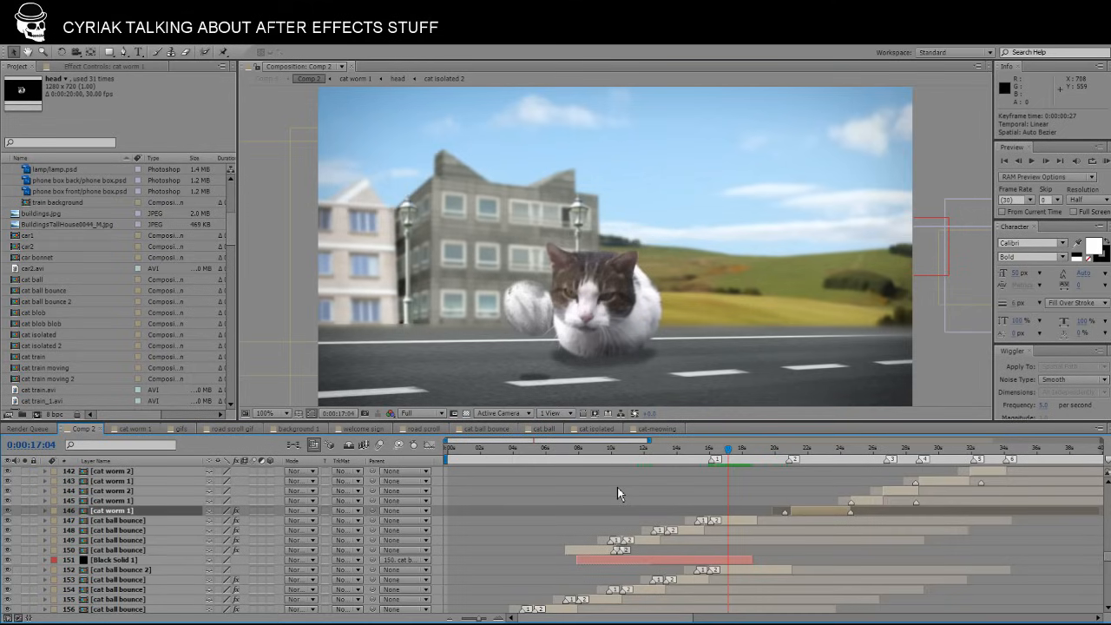
Select Black Solid 1 in Comp 2, zoom the view out to 50% and open the background 1 composition from the lower layers.
scroll(699, 304, down, 1)
scroll(699, 304, up, 1)
click(625, 560)
scroll(512, 342, down, 1)
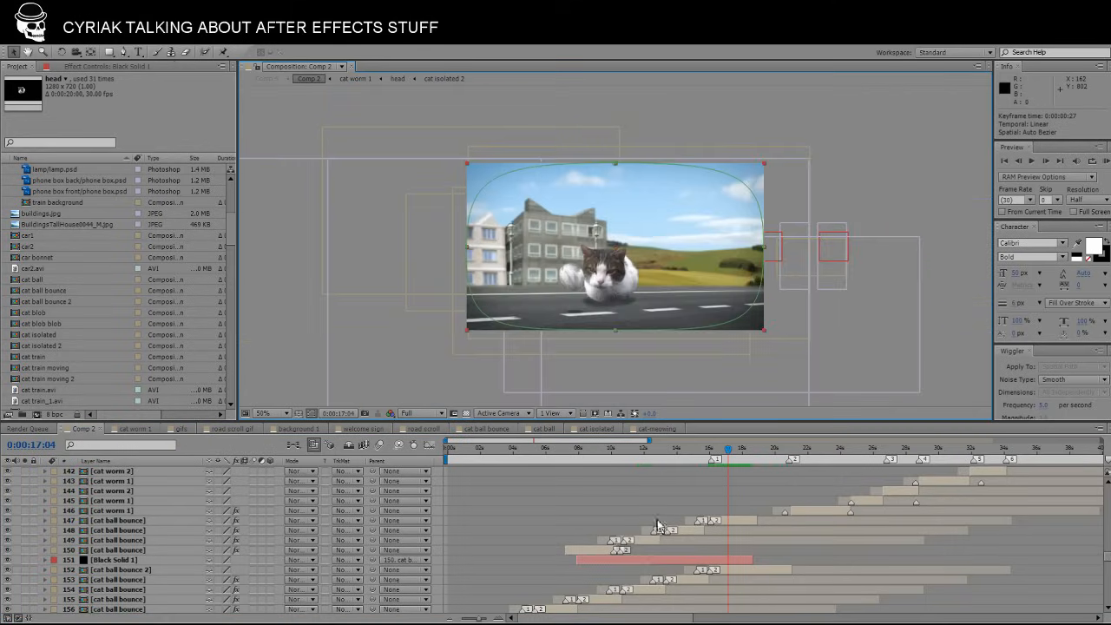
scroll(690, 521, down, 10)
scroll(678, 554, down, 10)
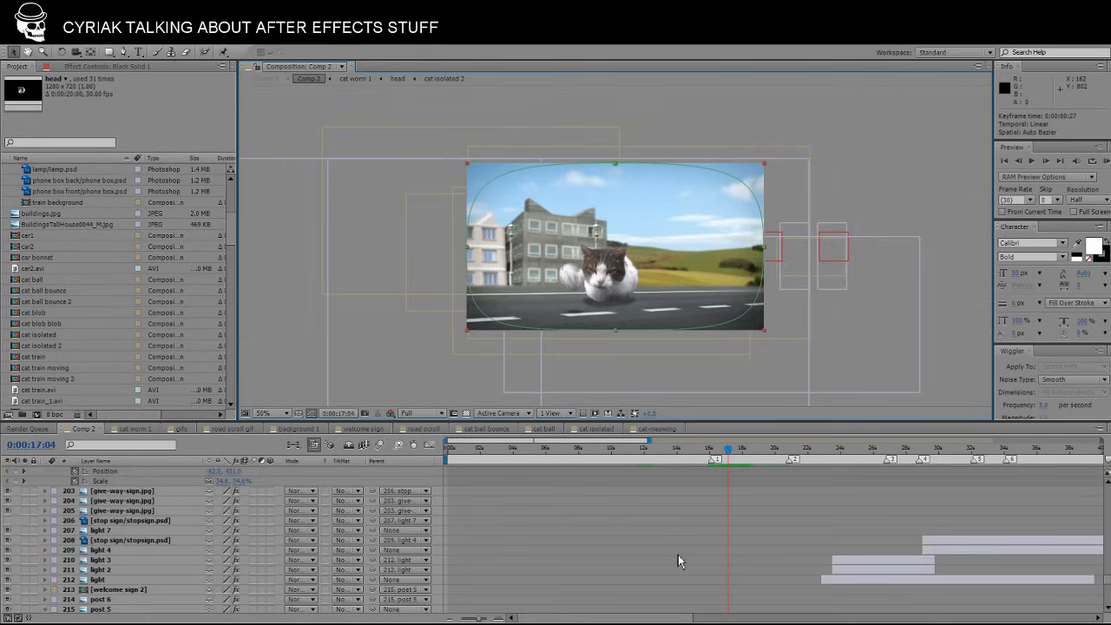
scroll(677, 565, down, 3)
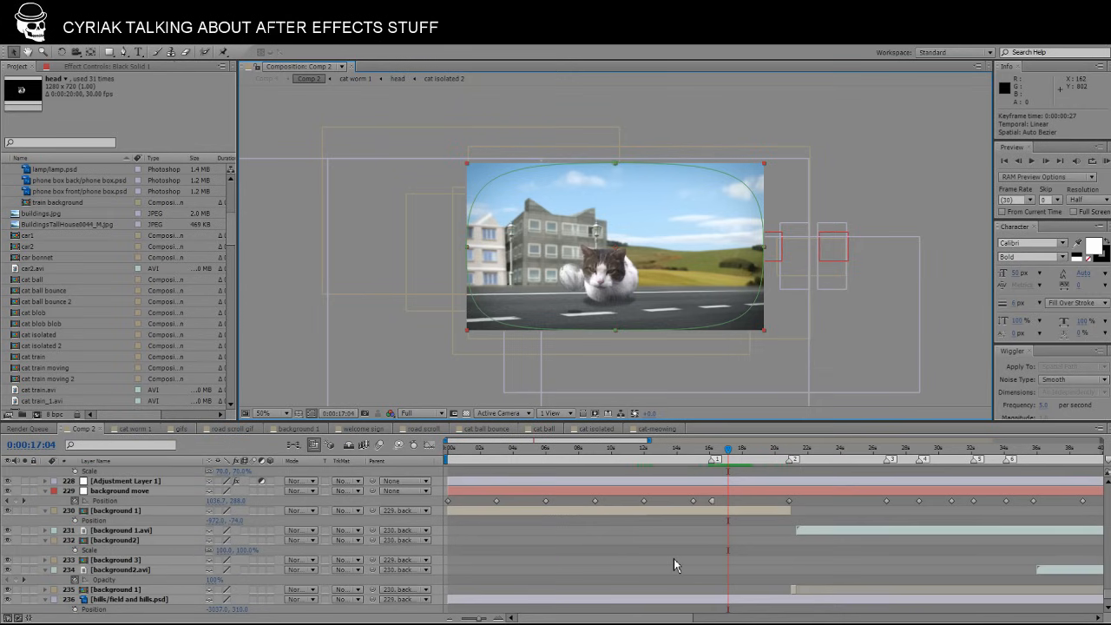
double_click(730, 514)
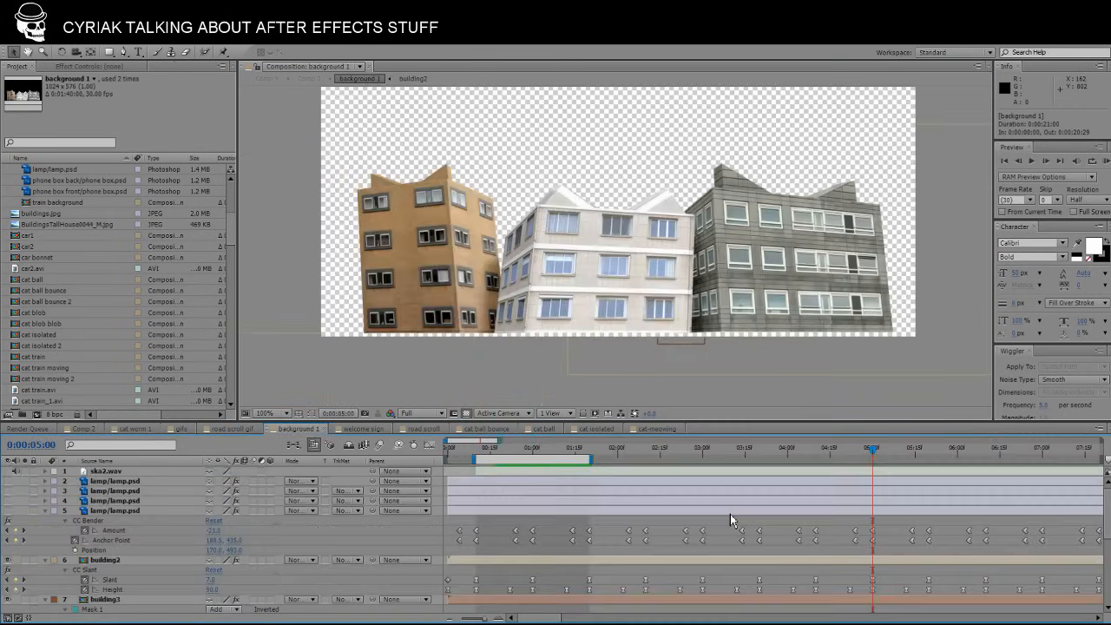
Scrub the background 1 composition to 0:00:00:24 to view the dancing buildings, and open the building2 composition.
drag(849, 452, 518, 469)
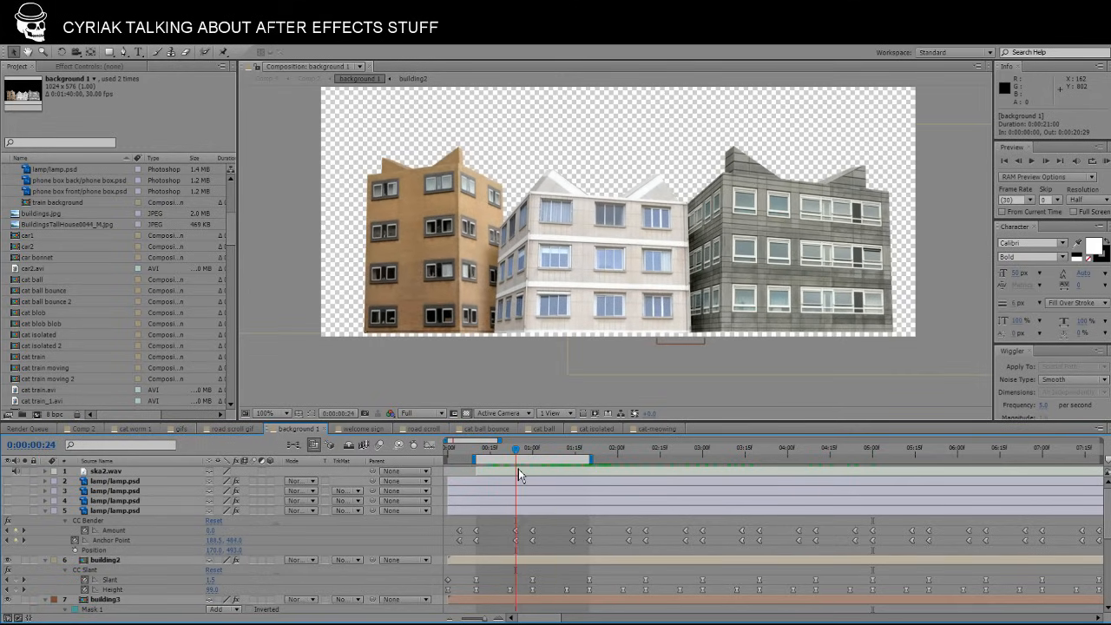
click(102, 562)
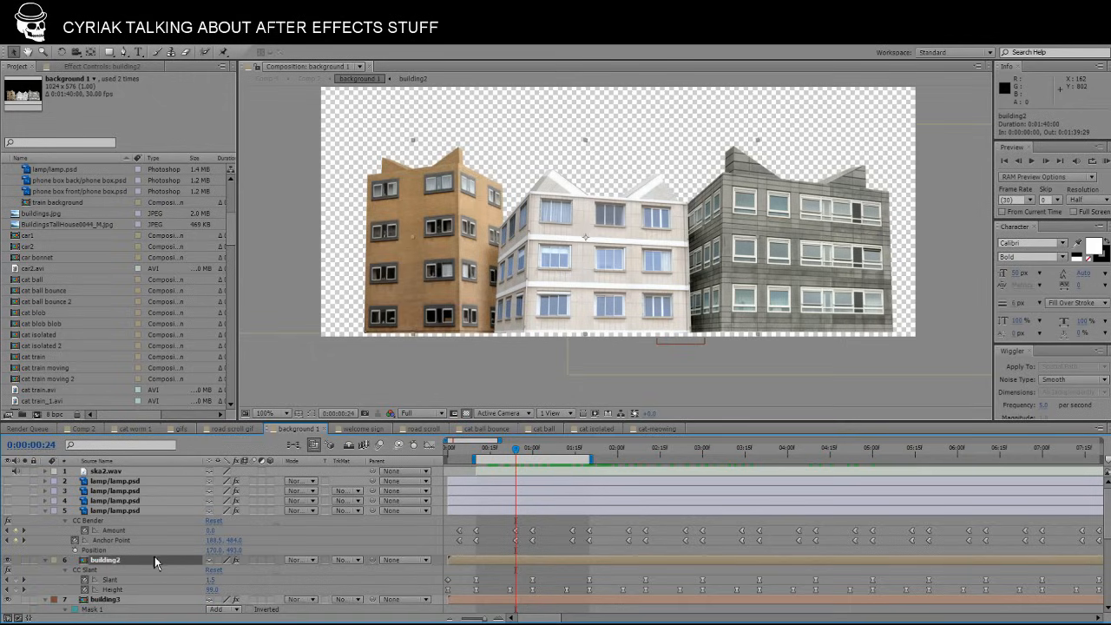
scroll(155, 562, down, 3)
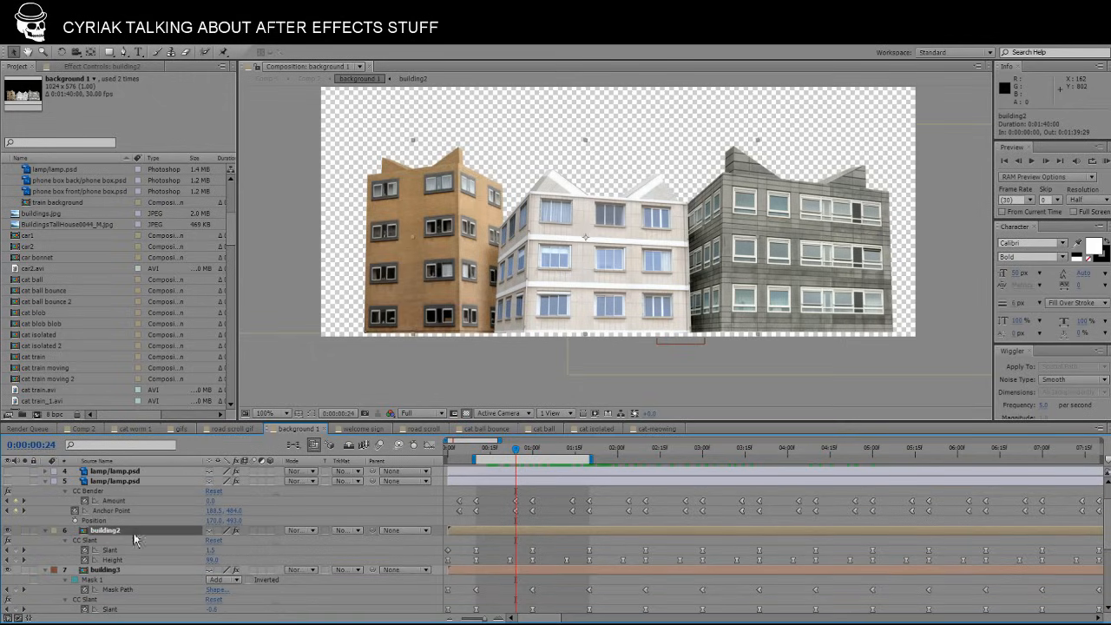
double_click(106, 531)
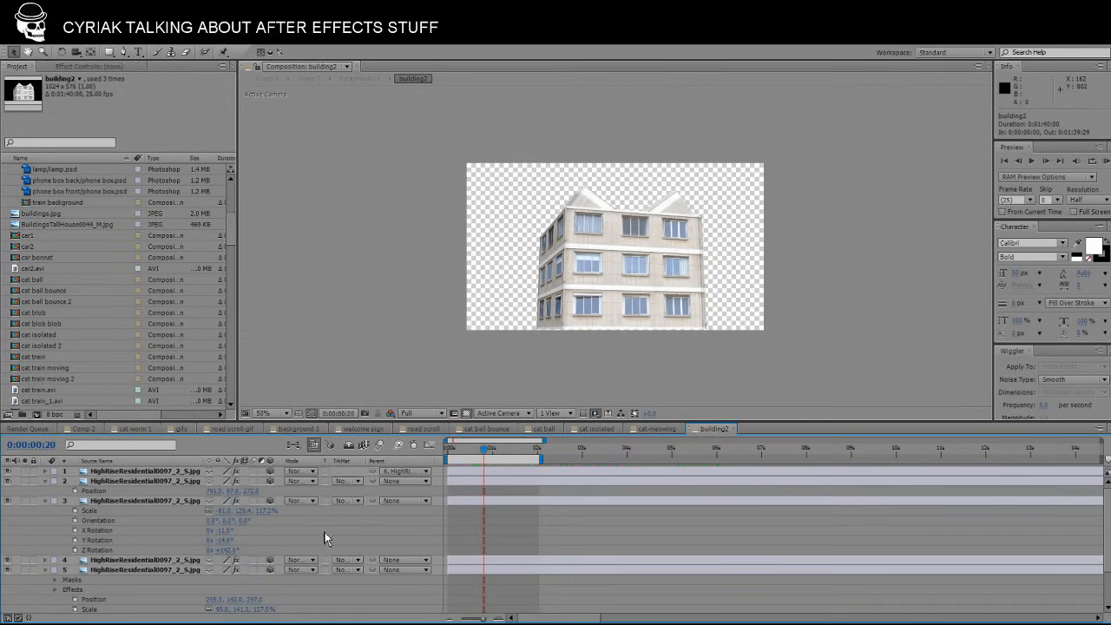
Select HighRiseResidential0097_2_S.jpg layers 3, 4 and 5 in turn to examine which part of the building each one forms.
click(134, 550)
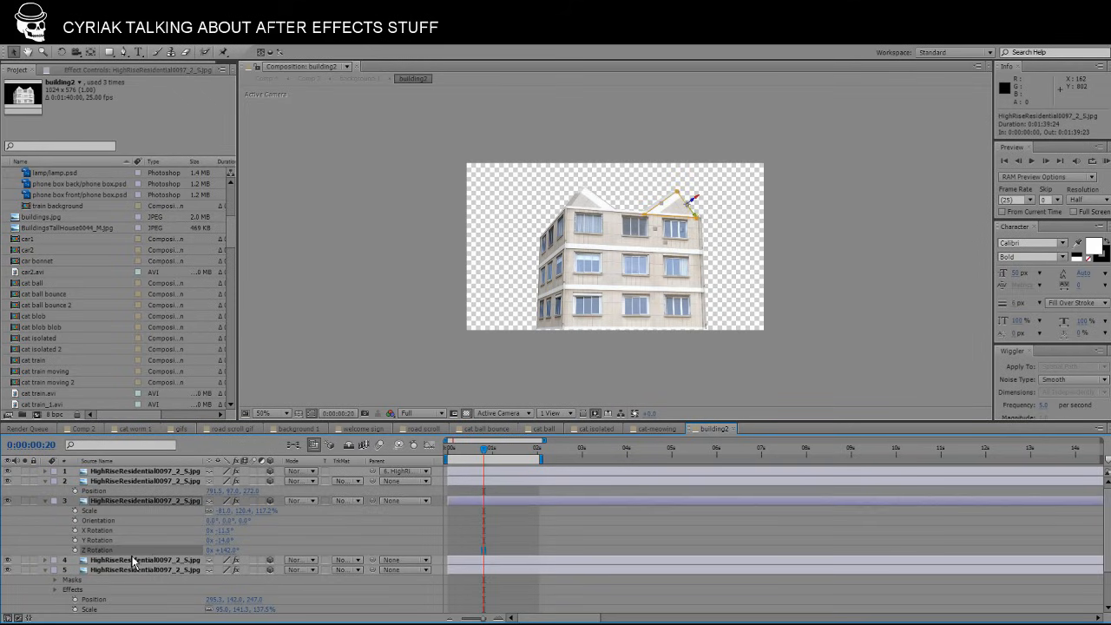
scroll(455, 531, down, 3)
click(455, 532)
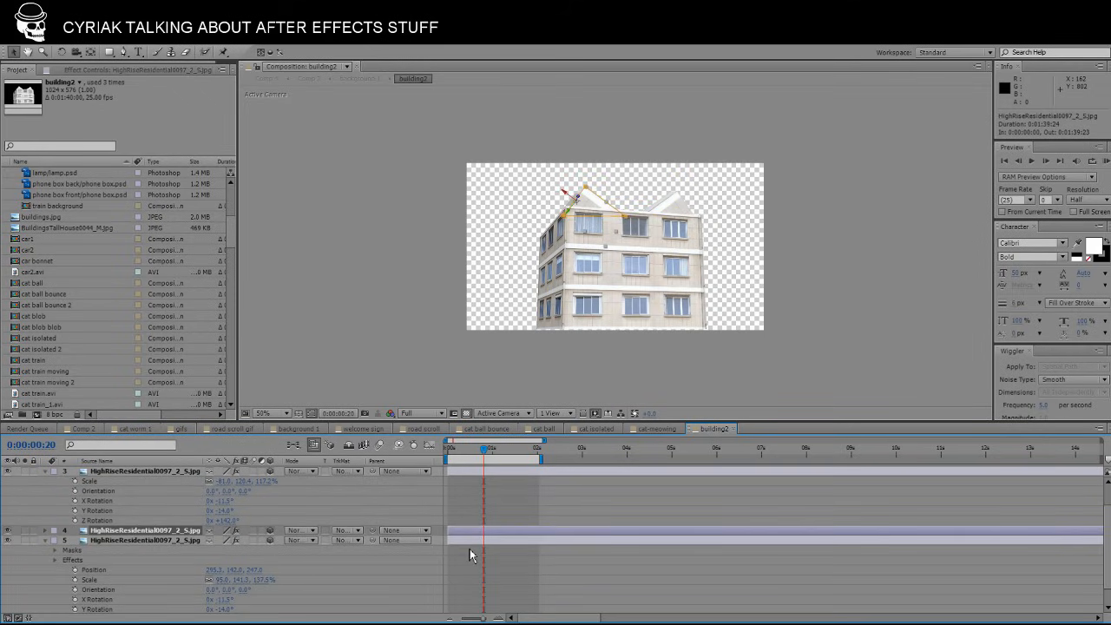
click(469, 545)
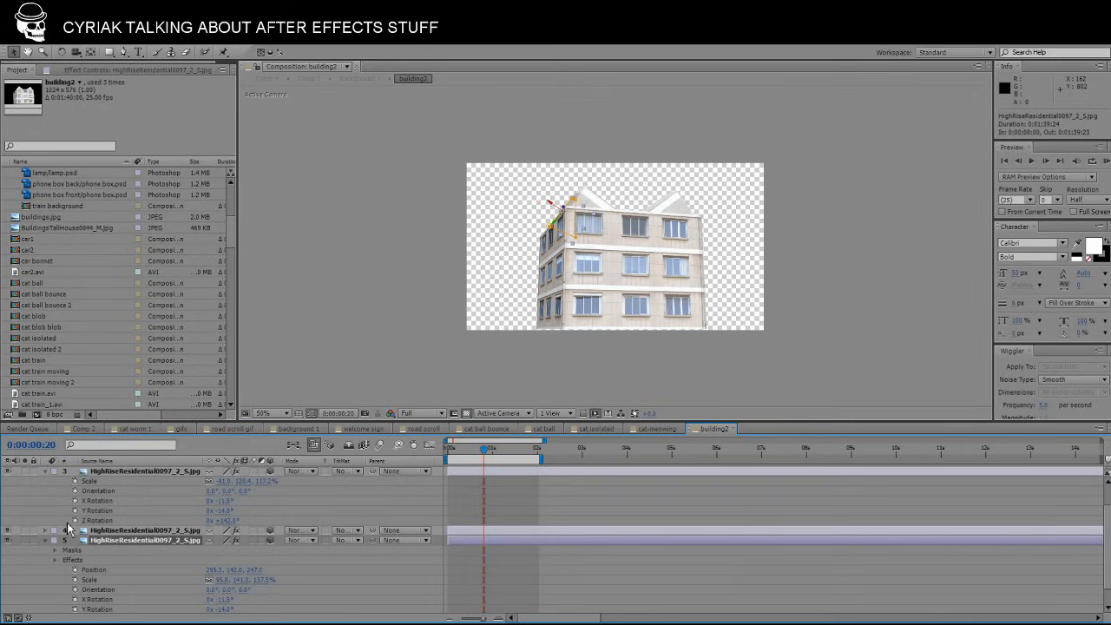
Examine the effects applied to HighRiseResidential0097_2_S.jpg layers 3 and 5, including layer 5's Transform effect.
scroll(69, 528, up, 3)
click(109, 503)
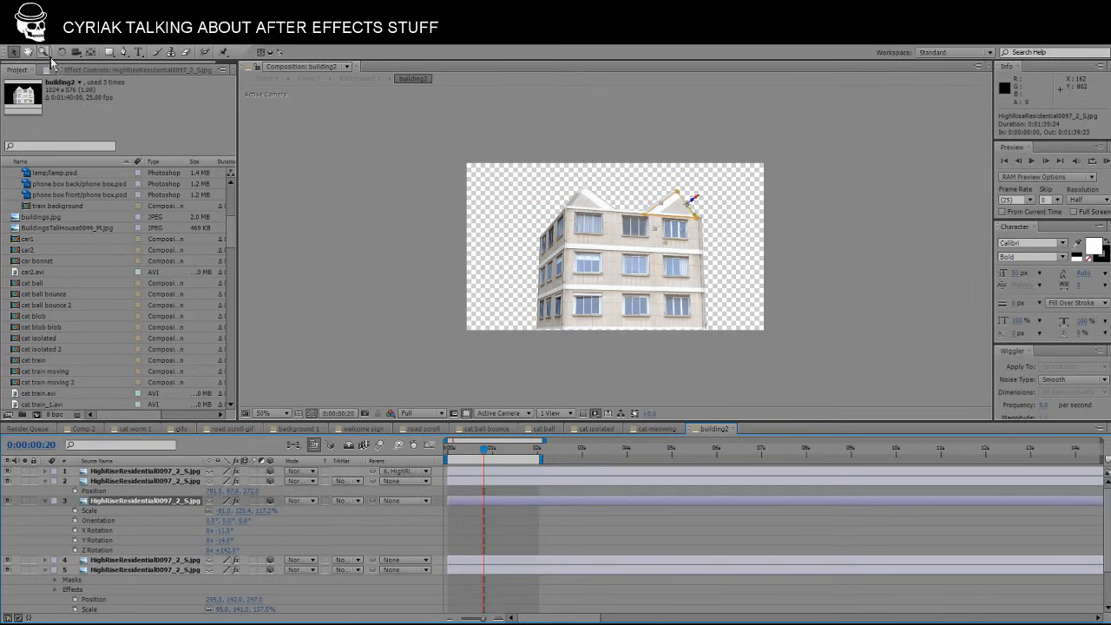
click(79, 69)
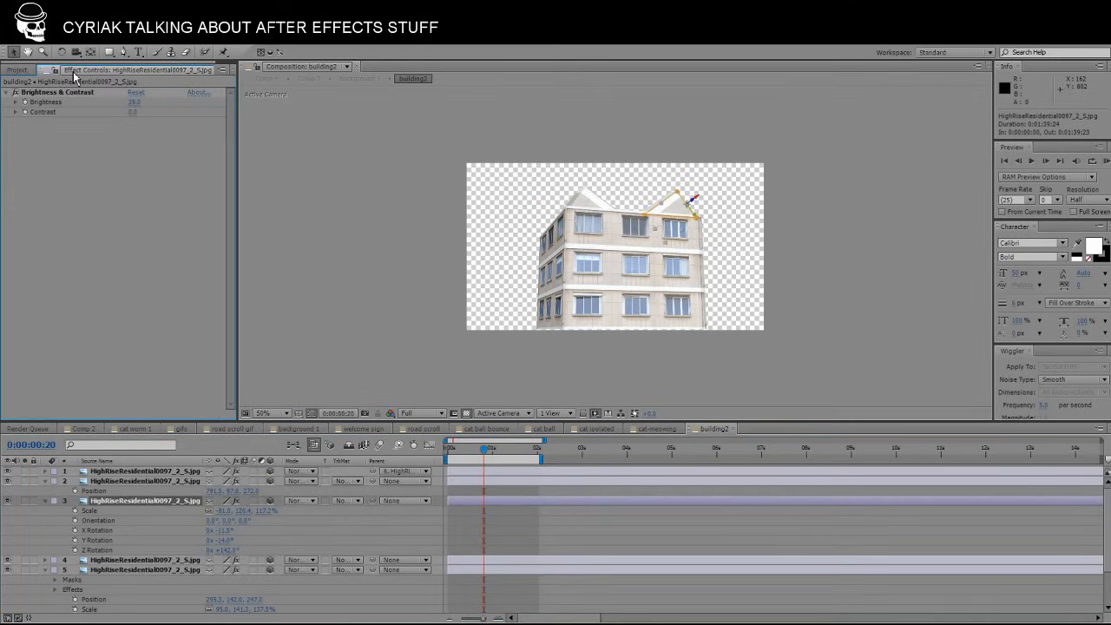
click(523, 562)
click(518, 581)
scroll(519, 582, down, 3)
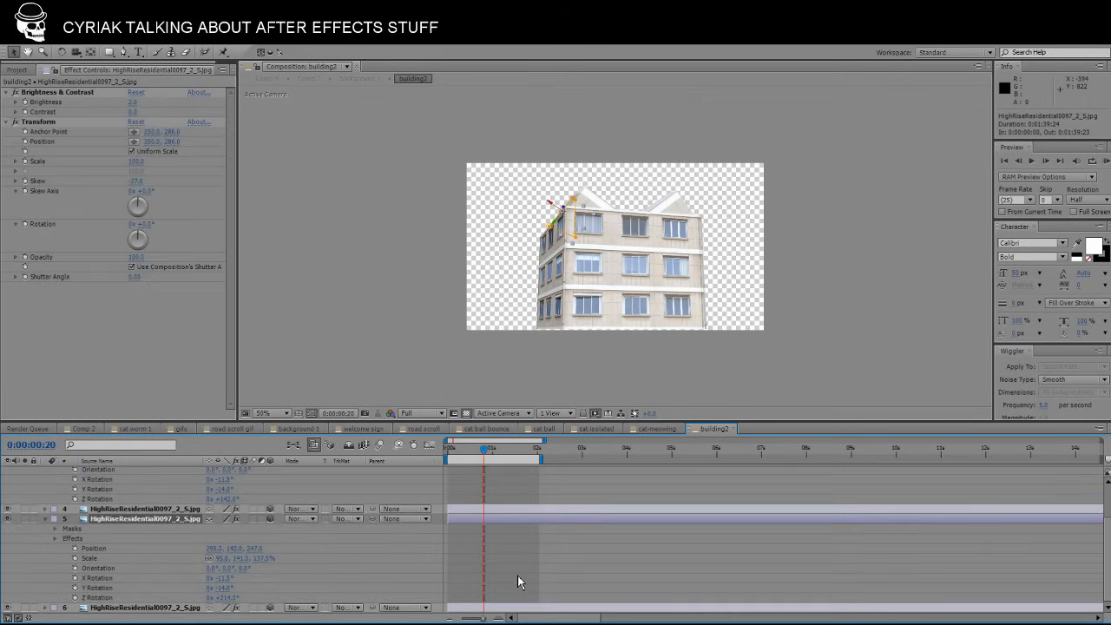
click(42, 126)
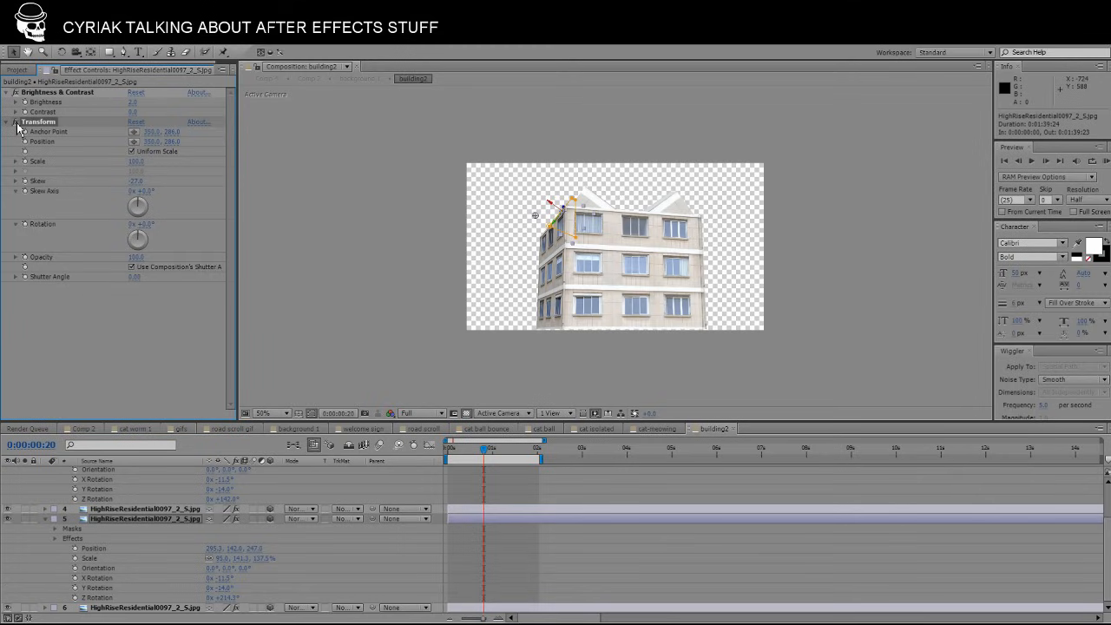
scroll(537, 554, up, 3)
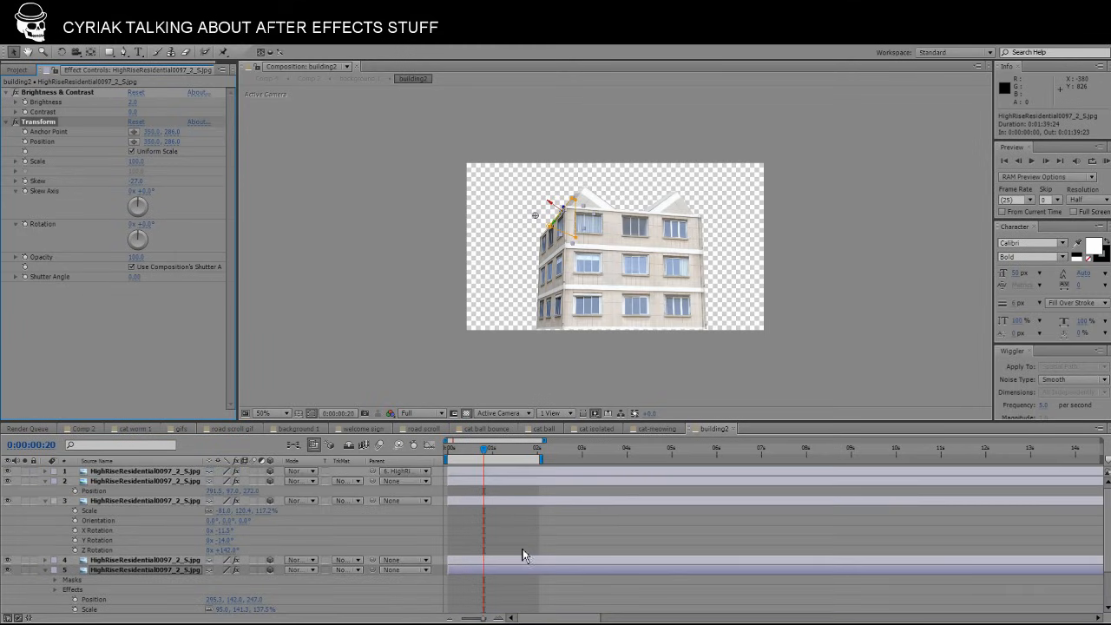
Close the building2 composition, reopen background 1 from Comp 2's layers and select its building2 layer.
click(735, 430)
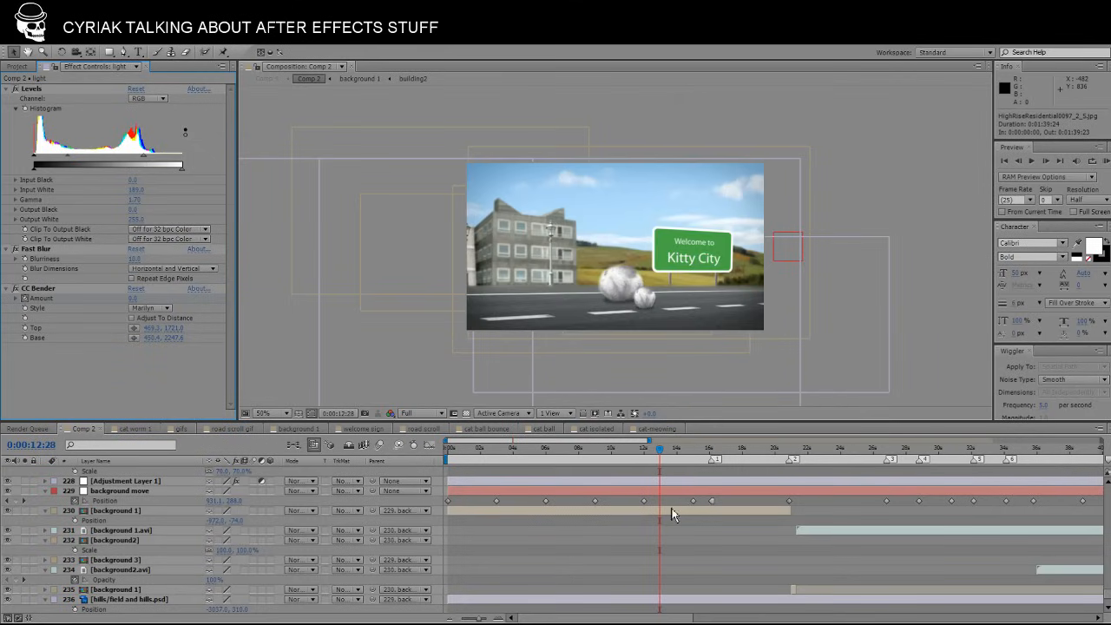
scroll(644, 525, down, 3)
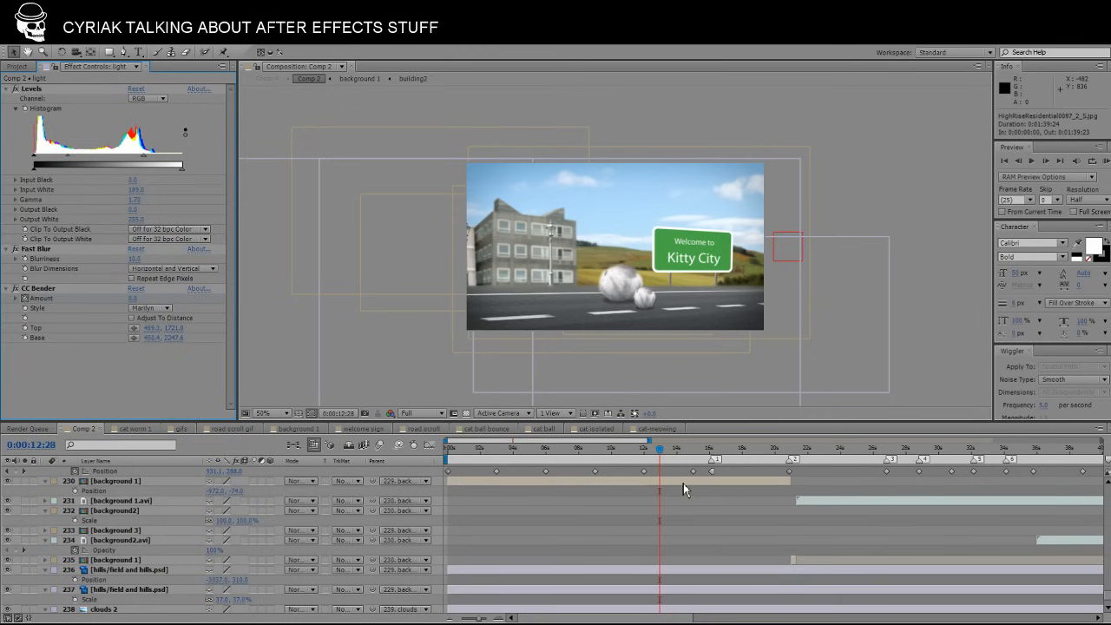
double_click(683, 483)
click(513, 536)
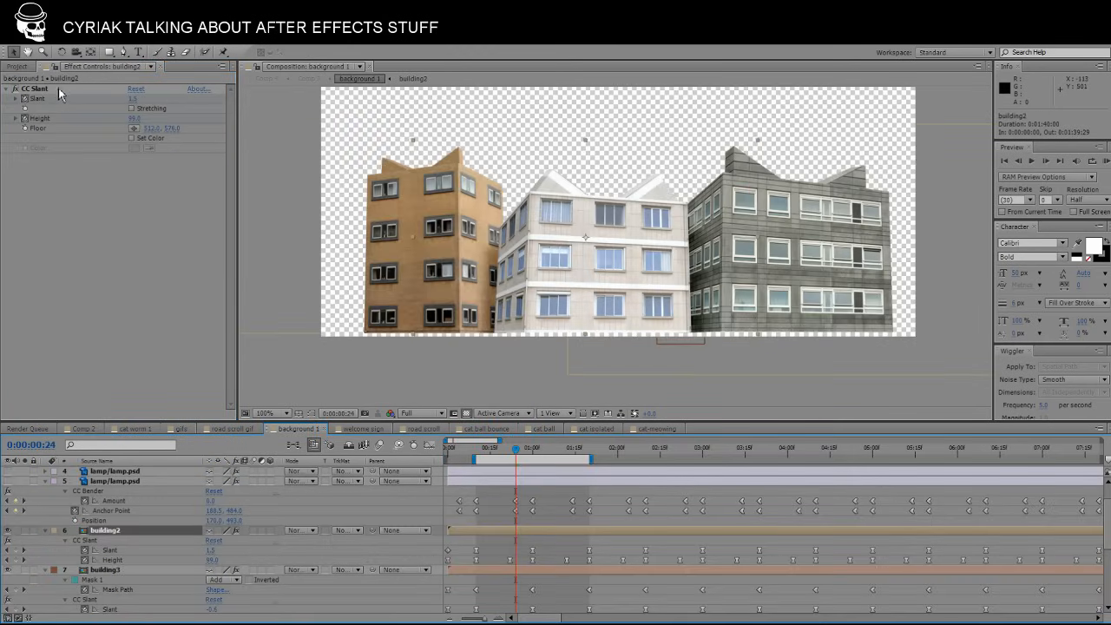
Select building2's CC Slant effect, scrub background 1 to 0:00:01:13 and browse the available Distort effects.
click(35, 90)
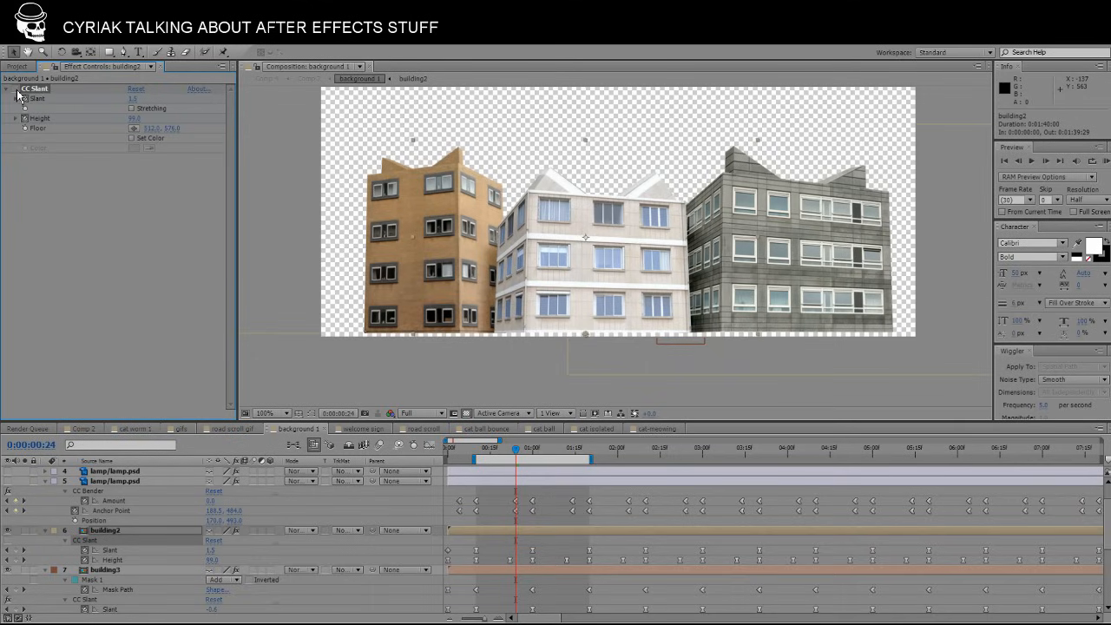
drag(513, 459, 569, 451)
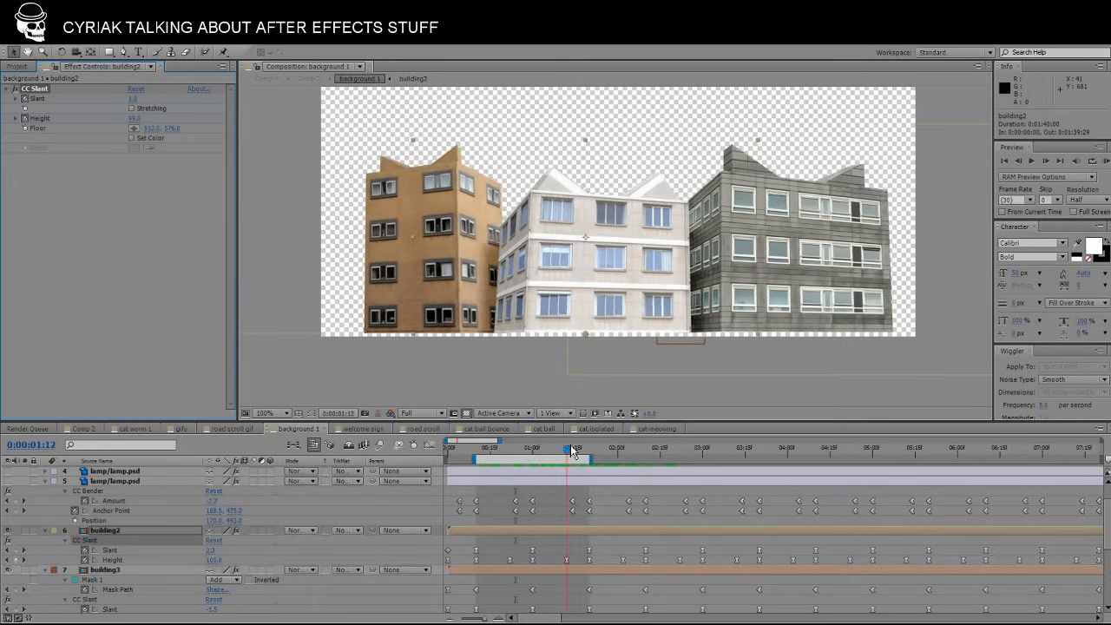
click(146, 40)
mouse_move(144, 180)
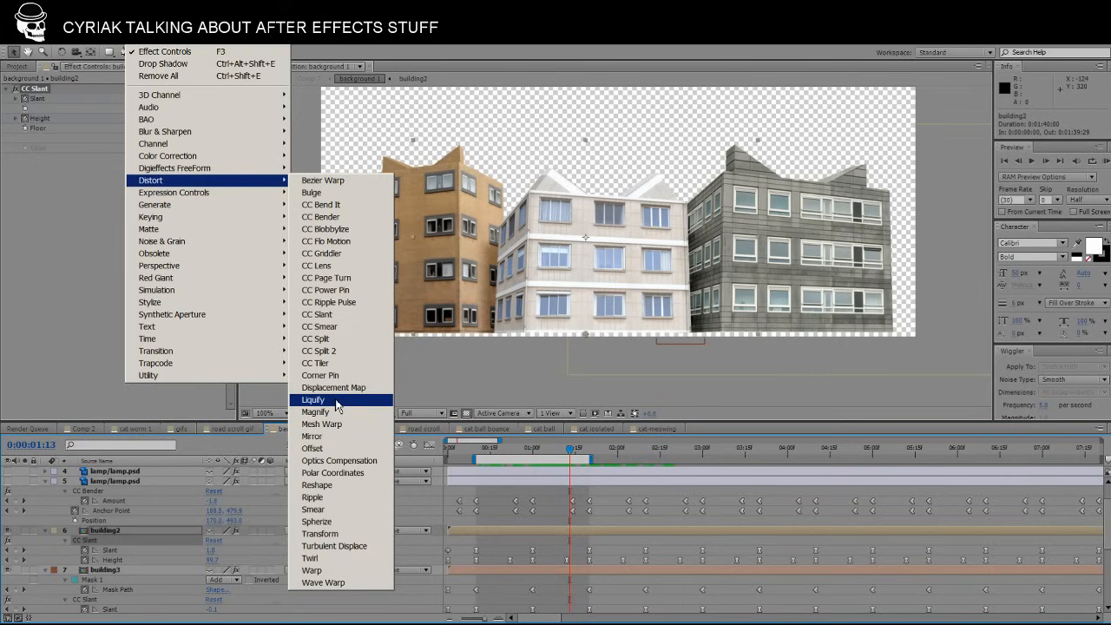
click(547, 533)
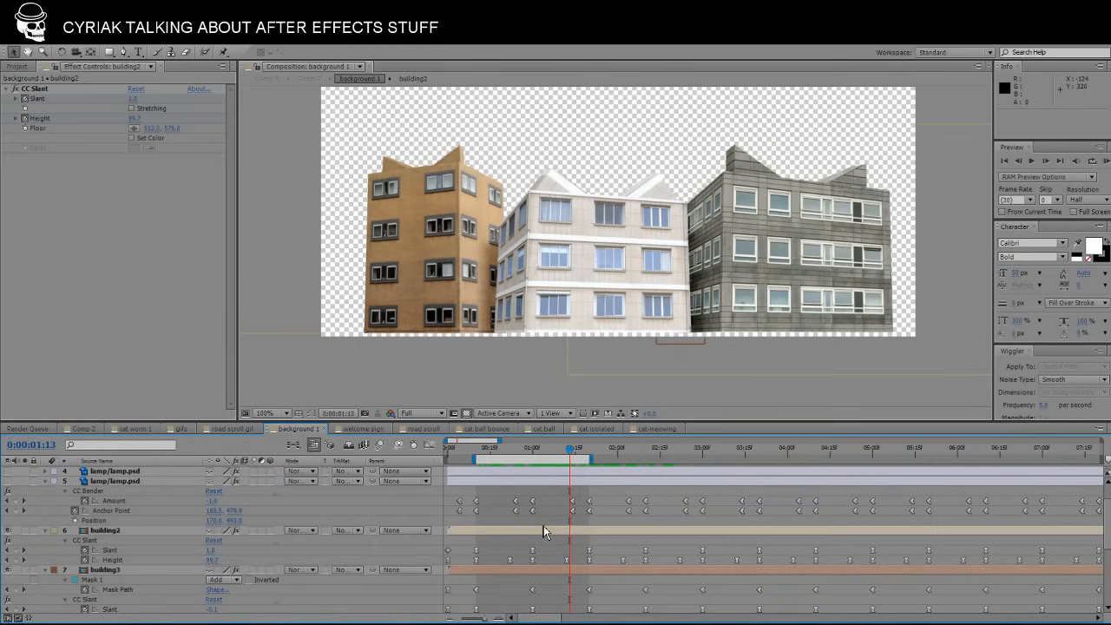
Scrub background 1 back to 0:00:00:17 to view how the CC Slant effect tilts building2.
drag(568, 453, 519, 462)
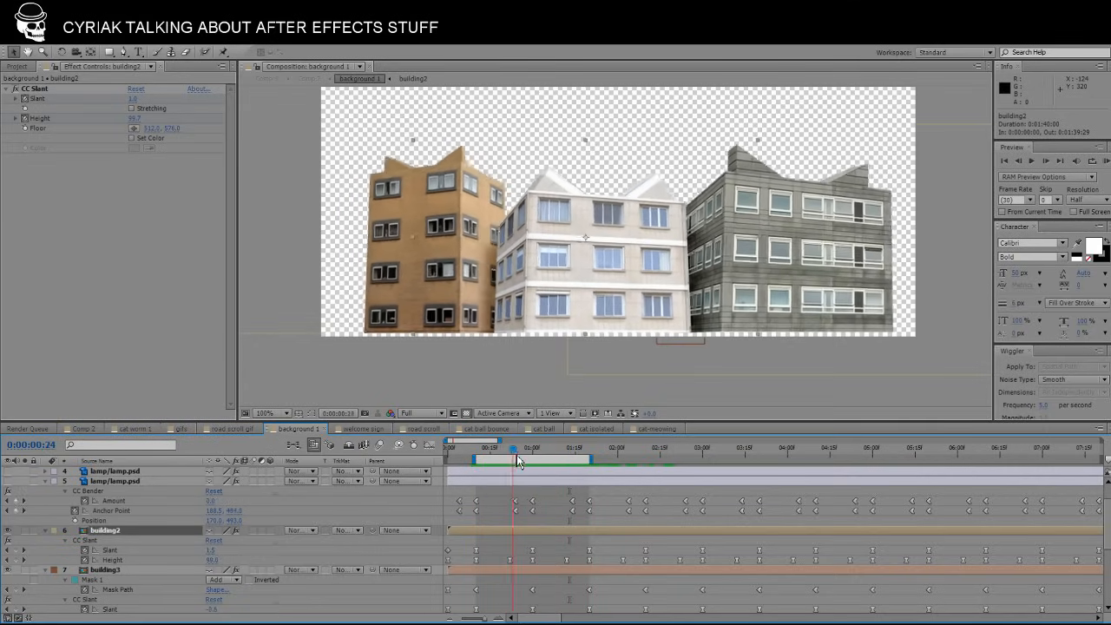
click(42, 90)
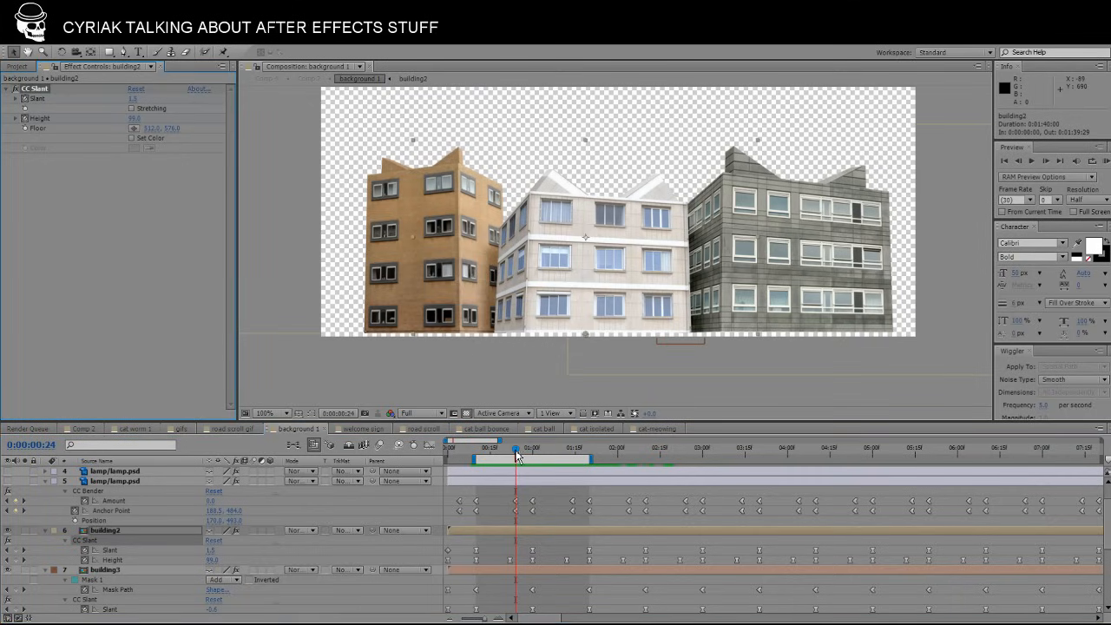
drag(517, 456, 496, 447)
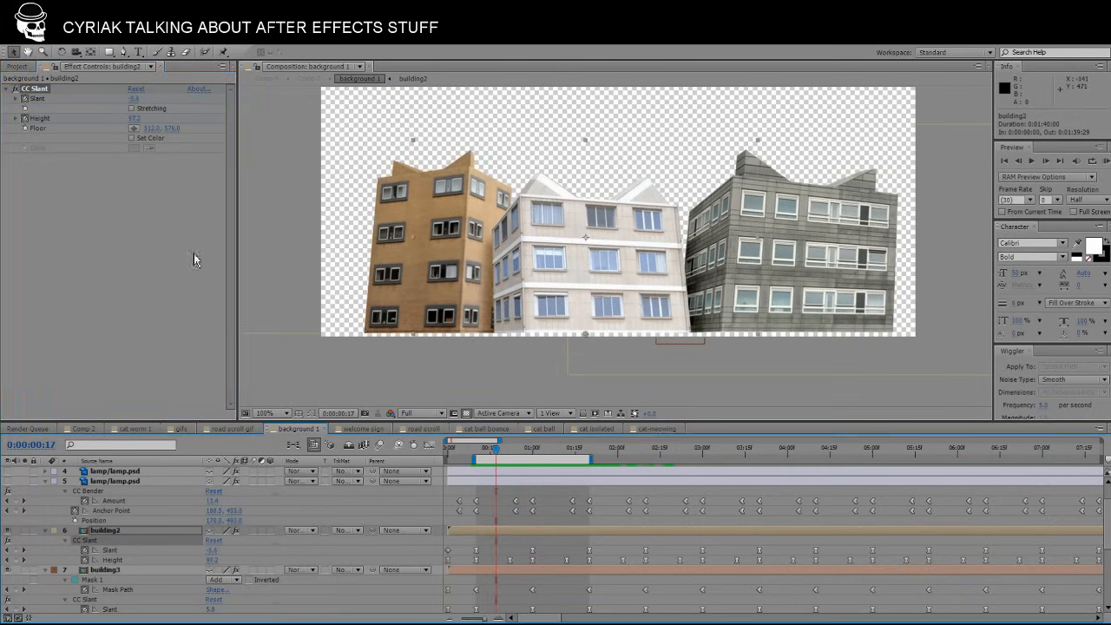
Try a strong negative Slant and a Floor of 512.0, 581.0 on building2's CC Slant effect, and undo both changes.
drag(134, 97, 115, 109)
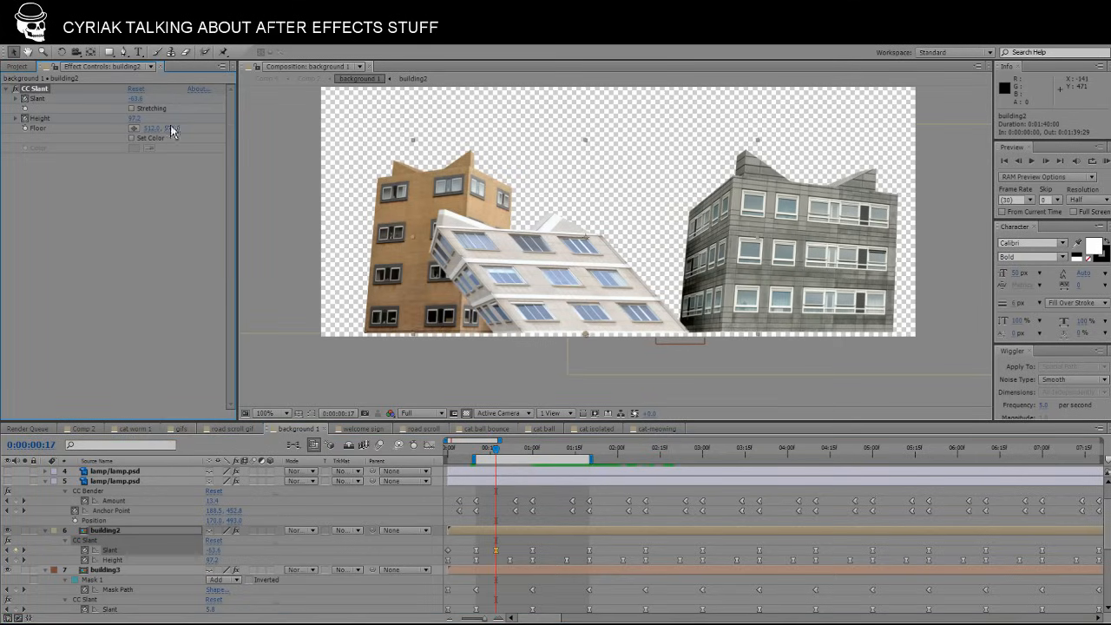
mouse_move(170, 131)
mouse_down()
mouse_move(74, 148)
mouse_move(159, 139)
mouse_up()
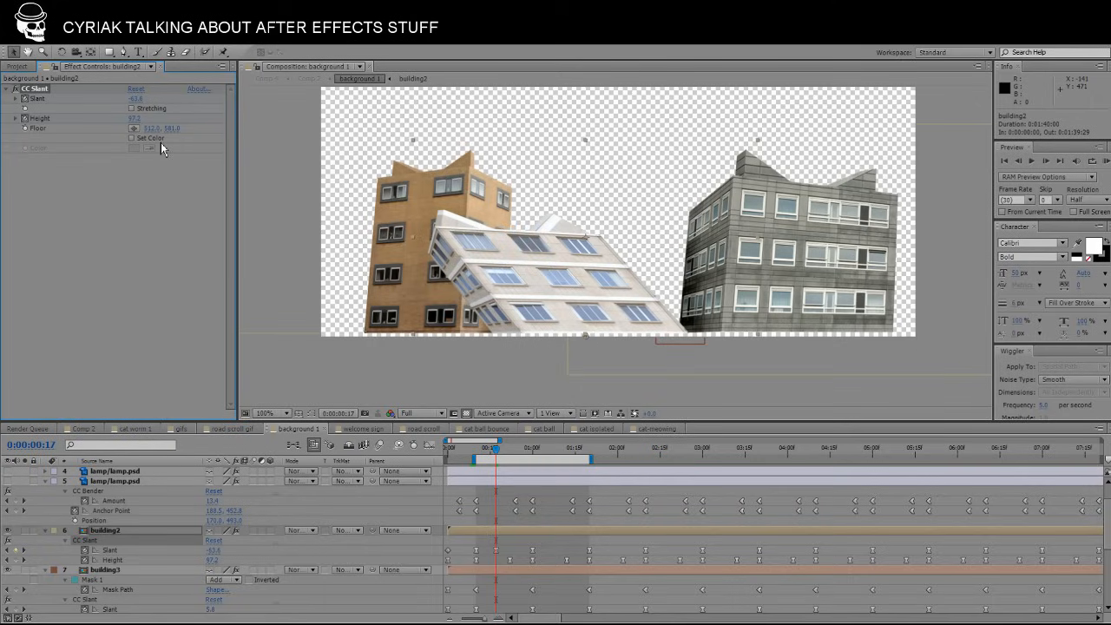
key(ctrl+z)
key(ctrl+z)
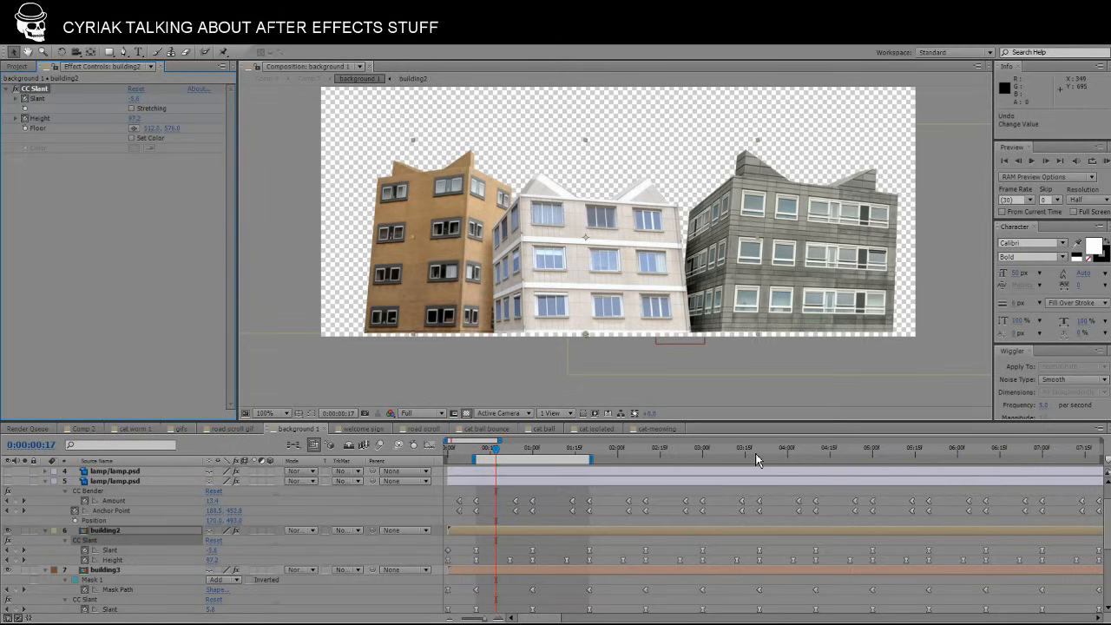
Return to Comp 2 and solo the clouds layers and the hills/field and hills.psd layers.
click(84, 428)
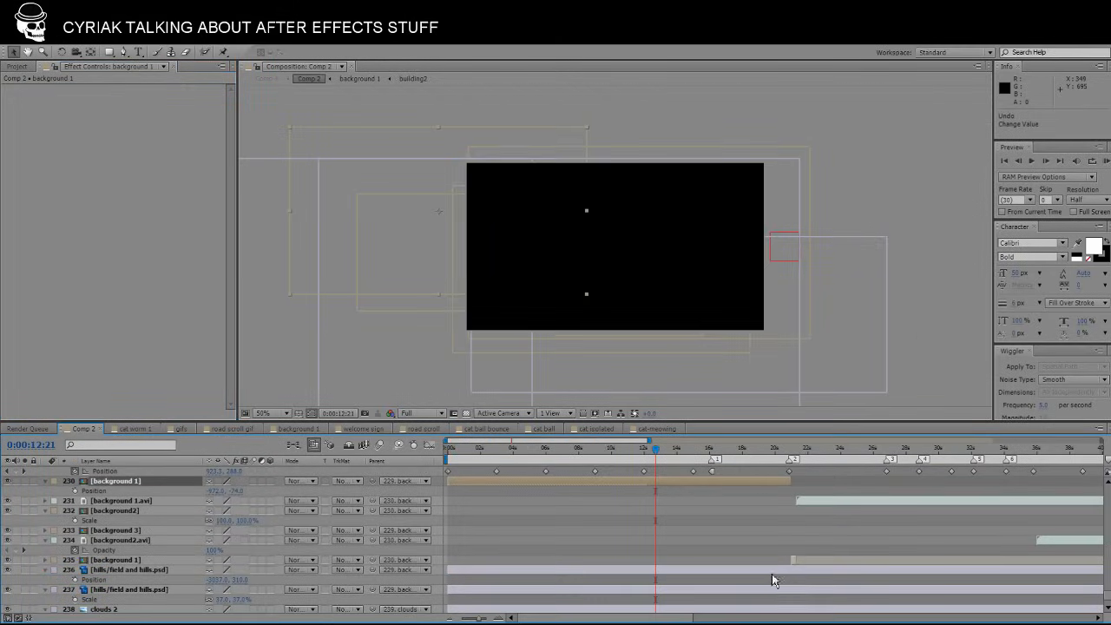
click(720, 572)
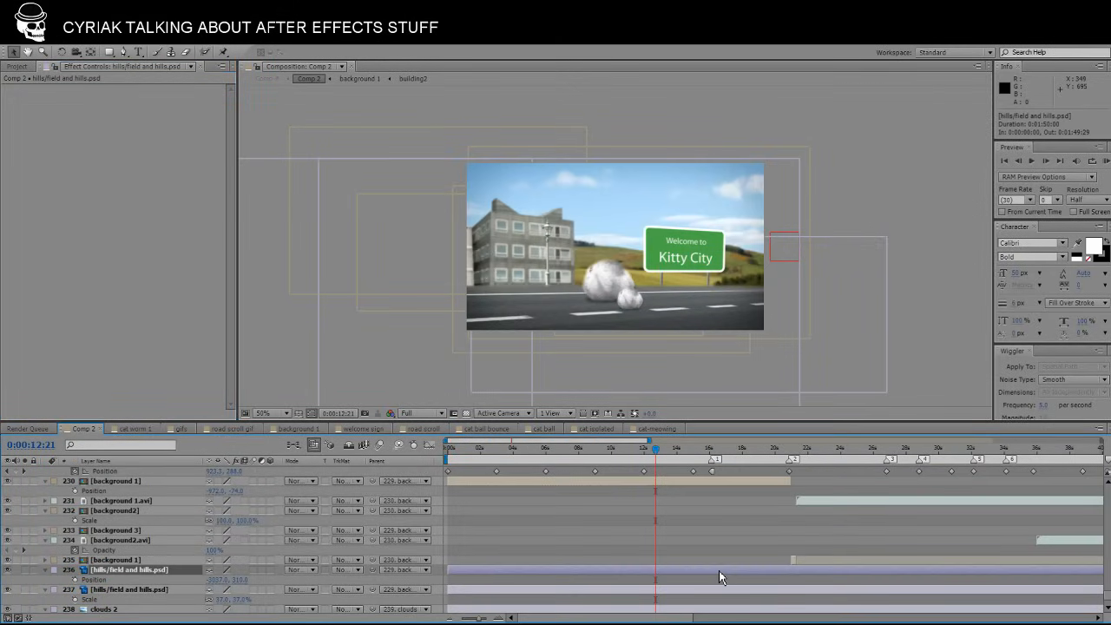
scroll(719, 573, down, 1)
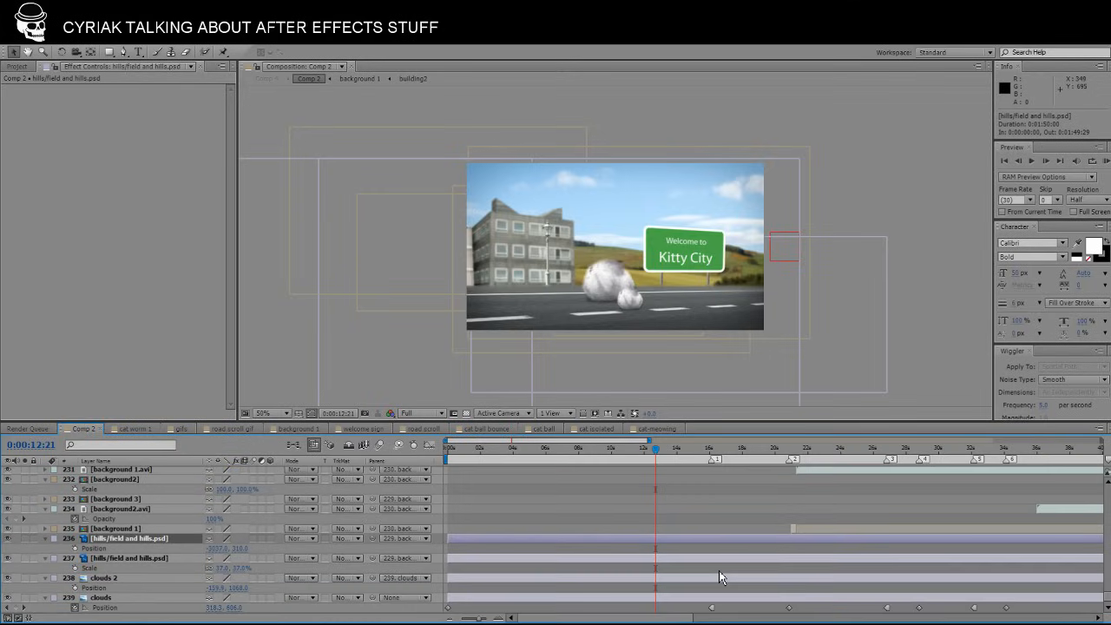
click(25, 598)
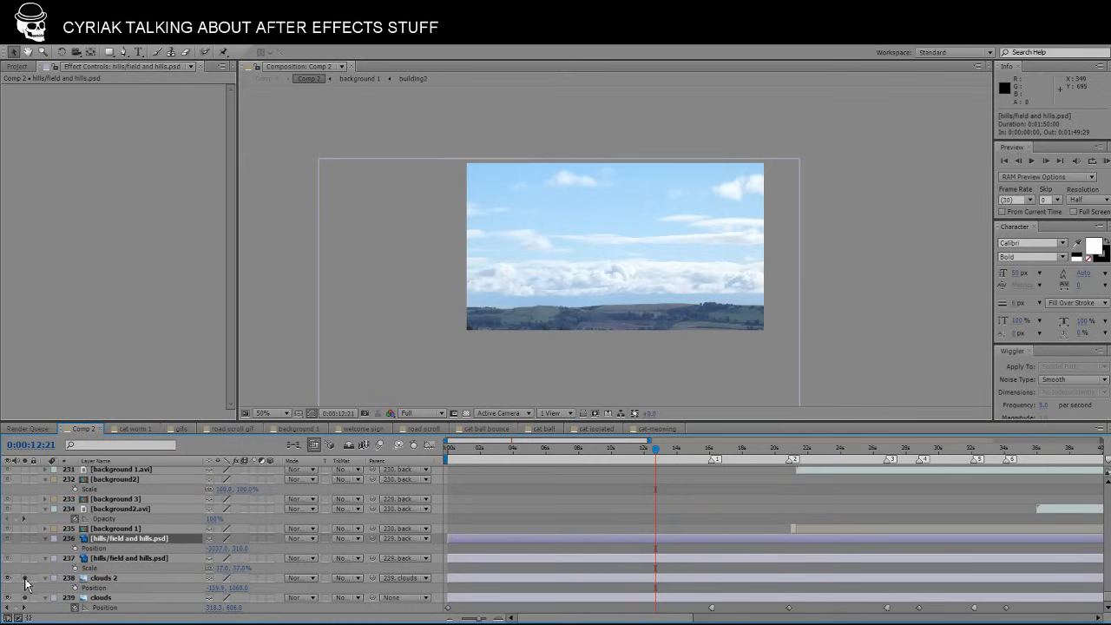
click(26, 558)
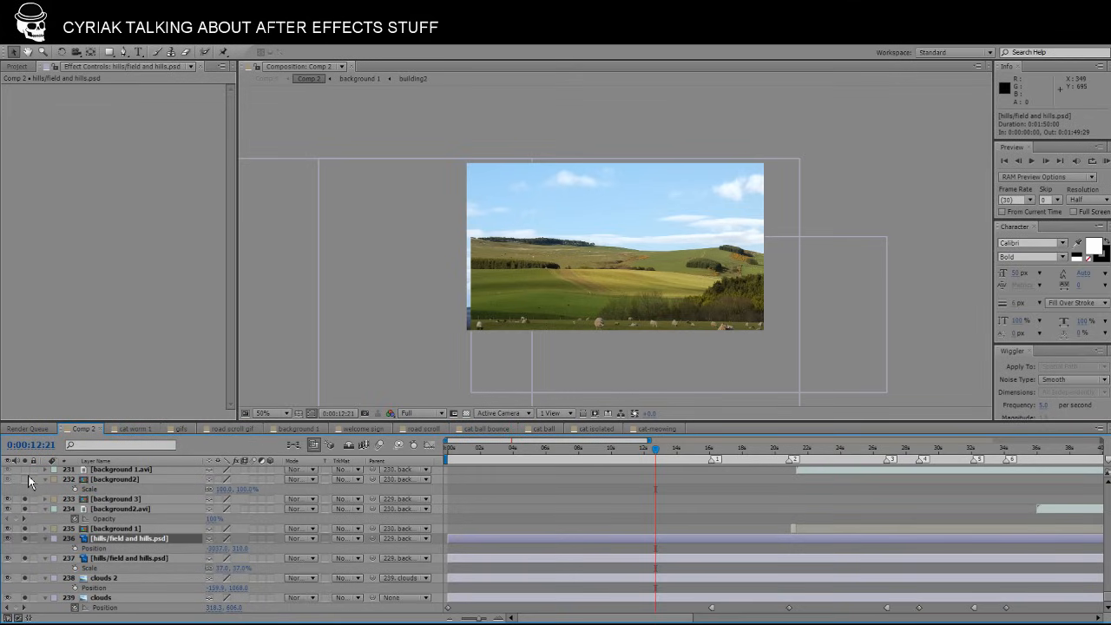
Solo the remaining background layers, the background move null and Adjustment Layer 1 with its Fast Blur effect.
scroll(29, 504, up, 3)
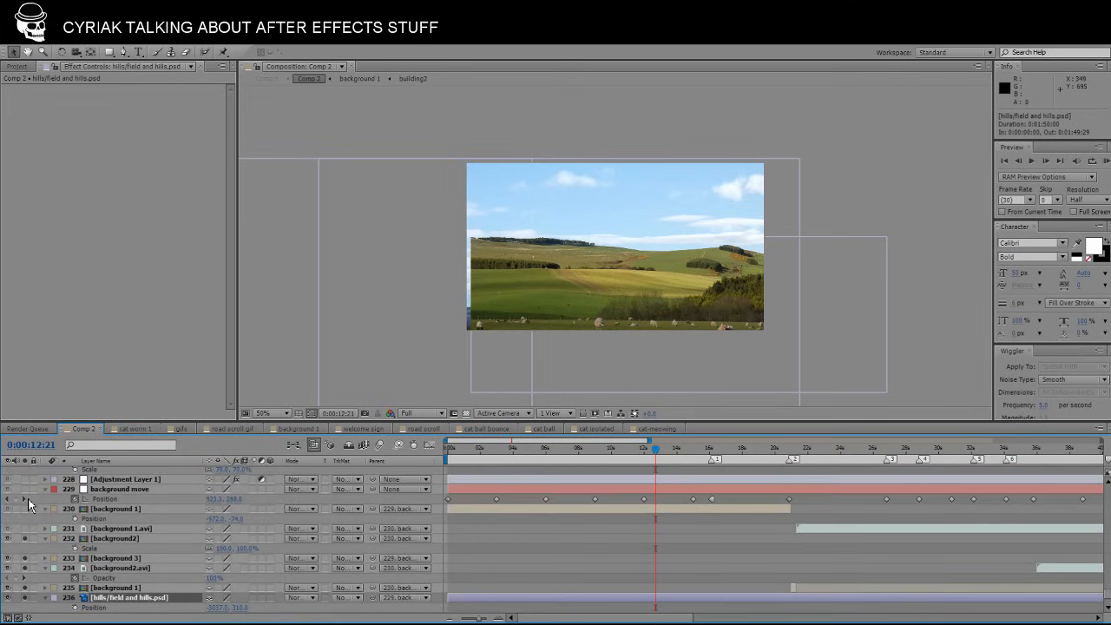
click(25, 509)
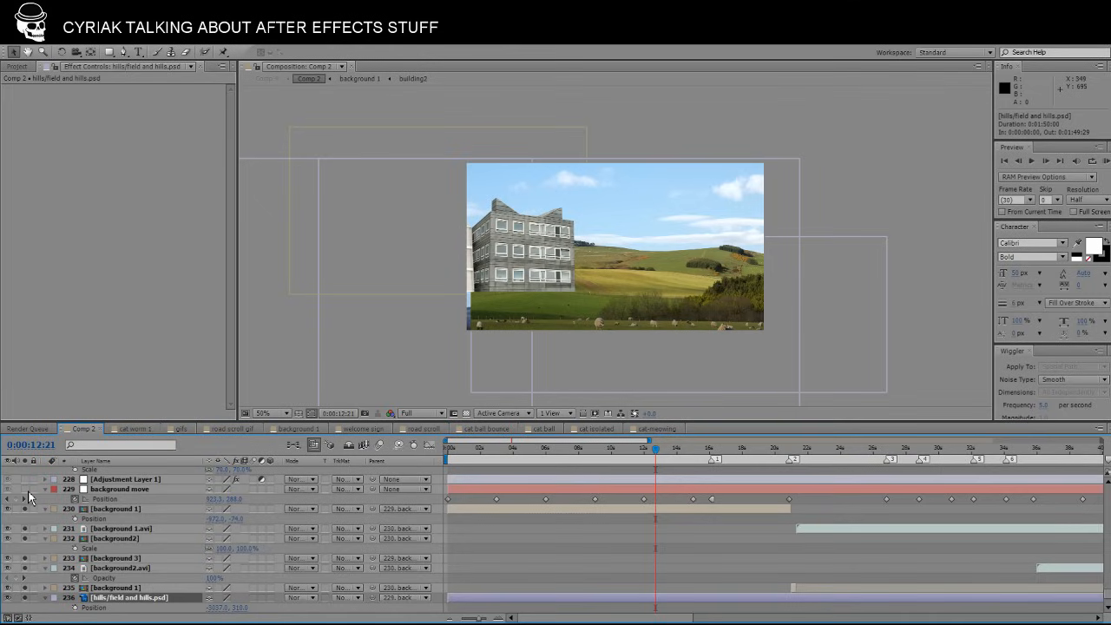
scroll(29, 497, up, 1)
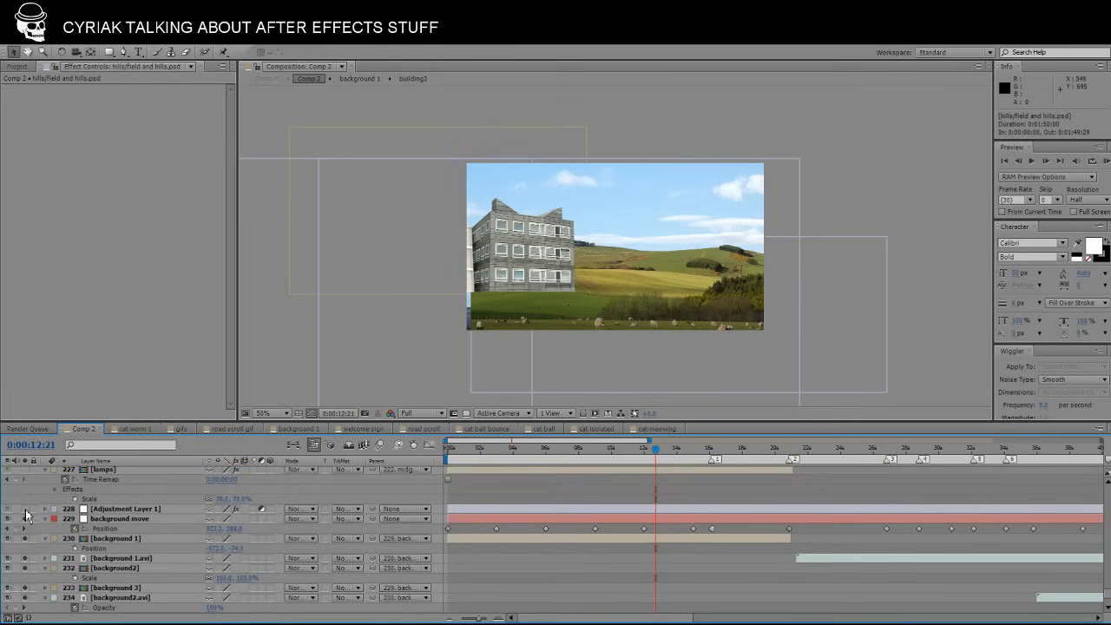
click(25, 510)
click(140, 513)
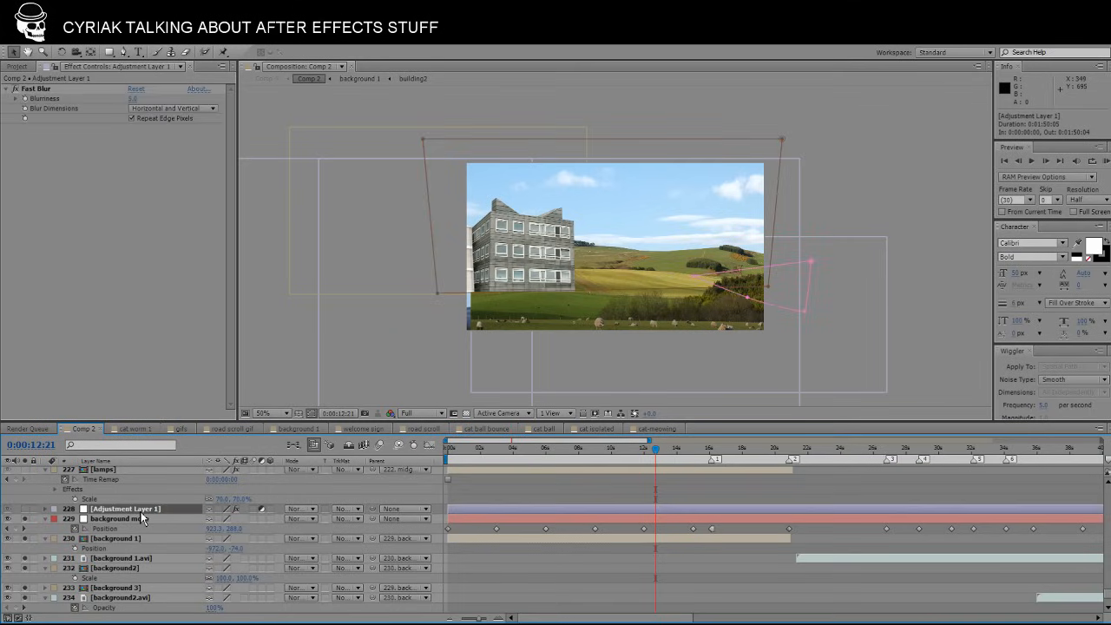
click(26, 510)
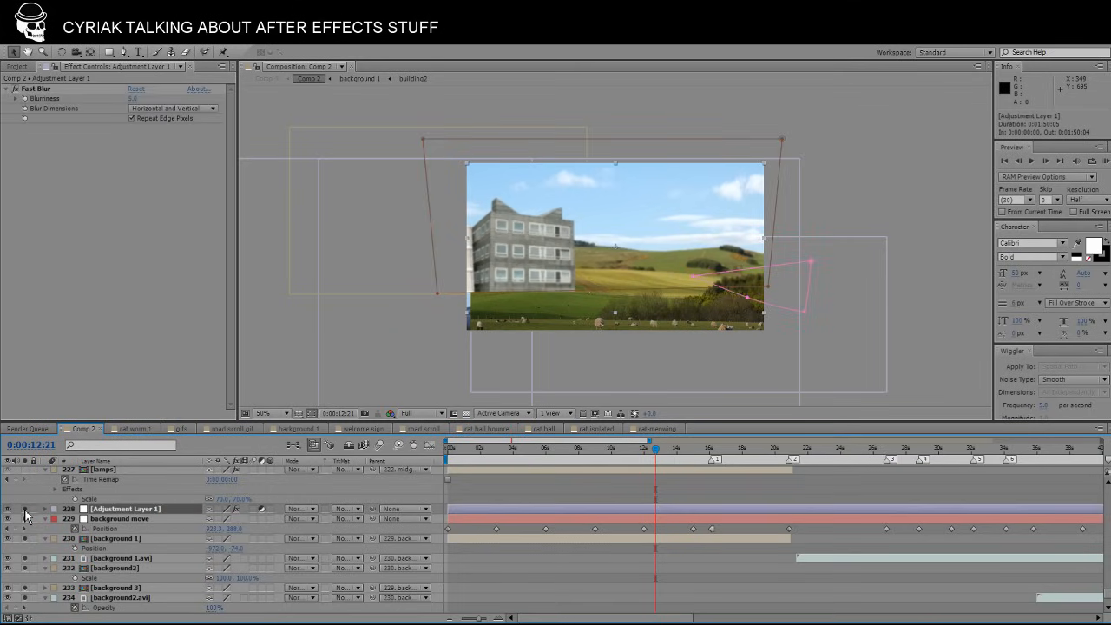
Solo lamps layers 223 to 227 and the midground move null in Comp 2.
scroll(25, 515, up, 2)
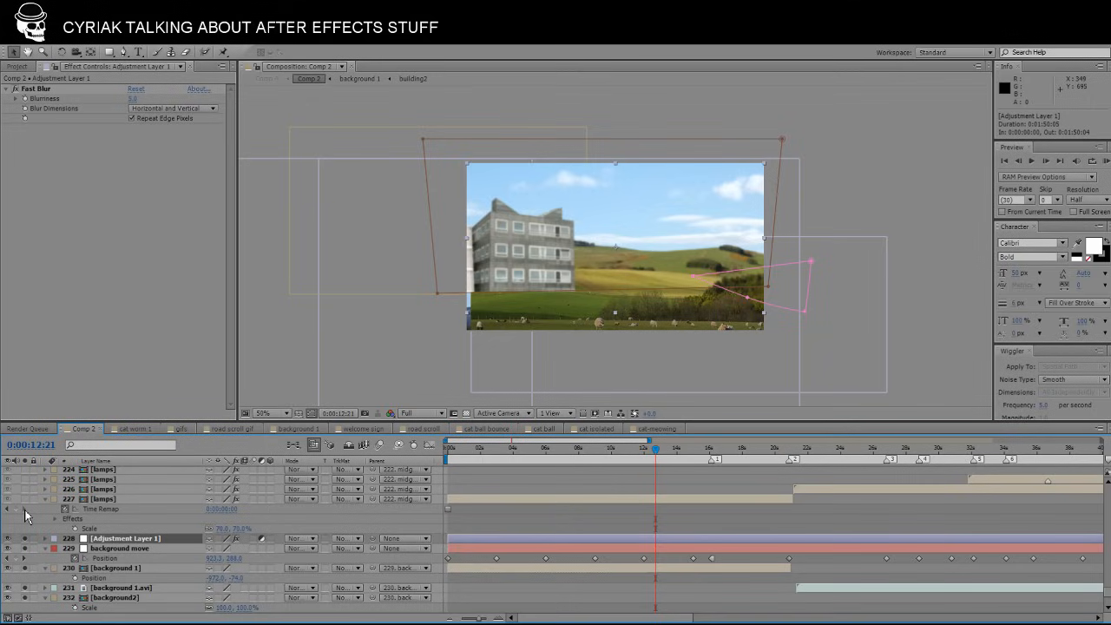
scroll(25, 514, up, 2)
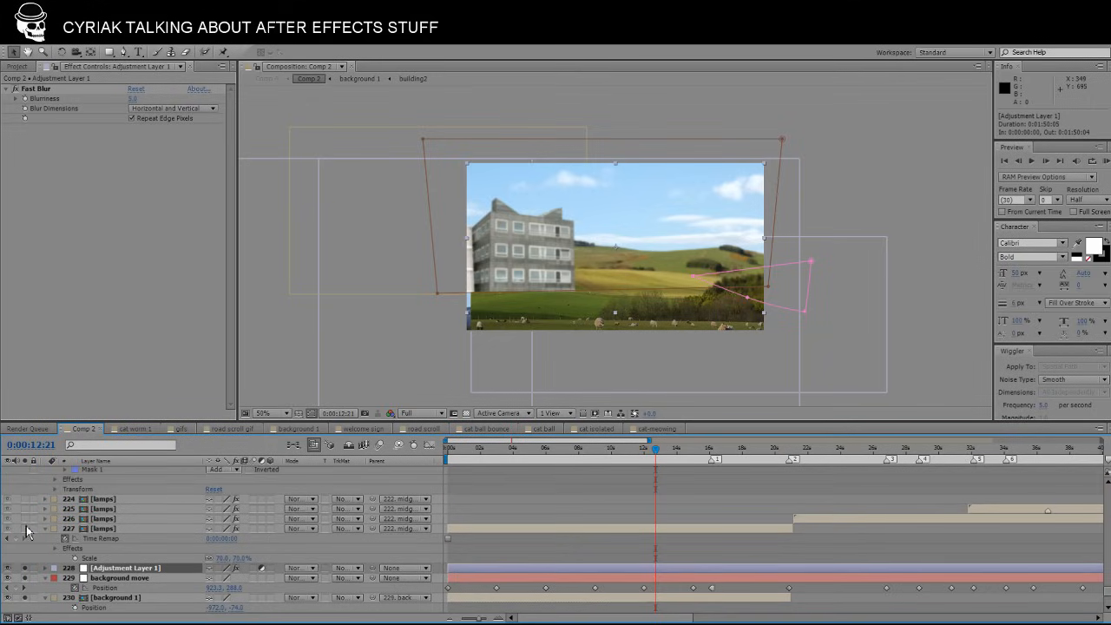
drag(27, 529, 26, 502)
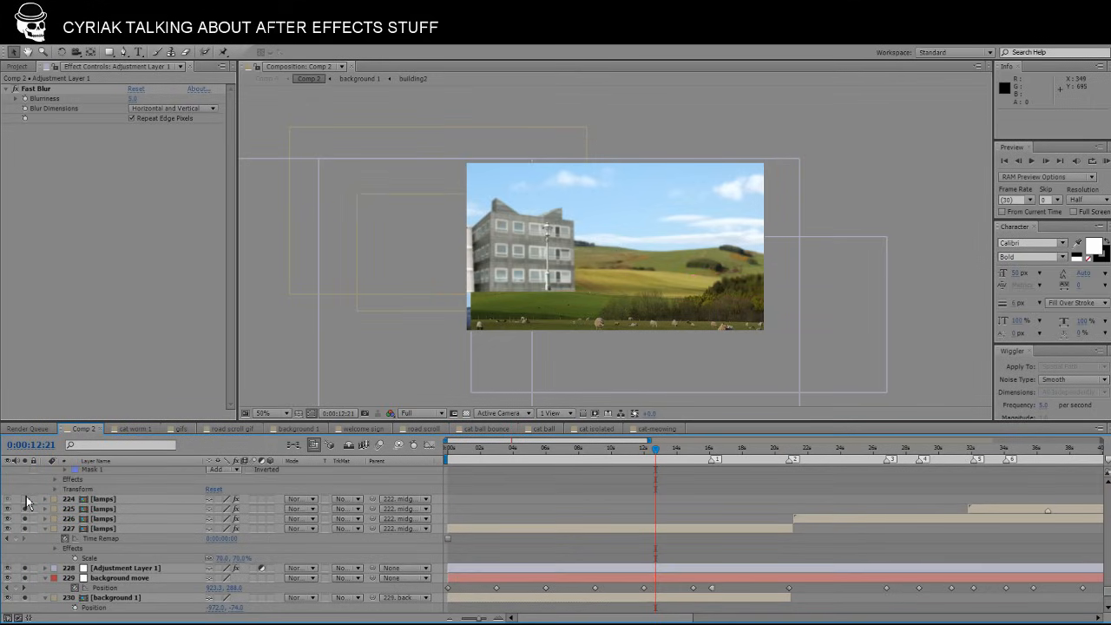
scroll(27, 504, up, 3)
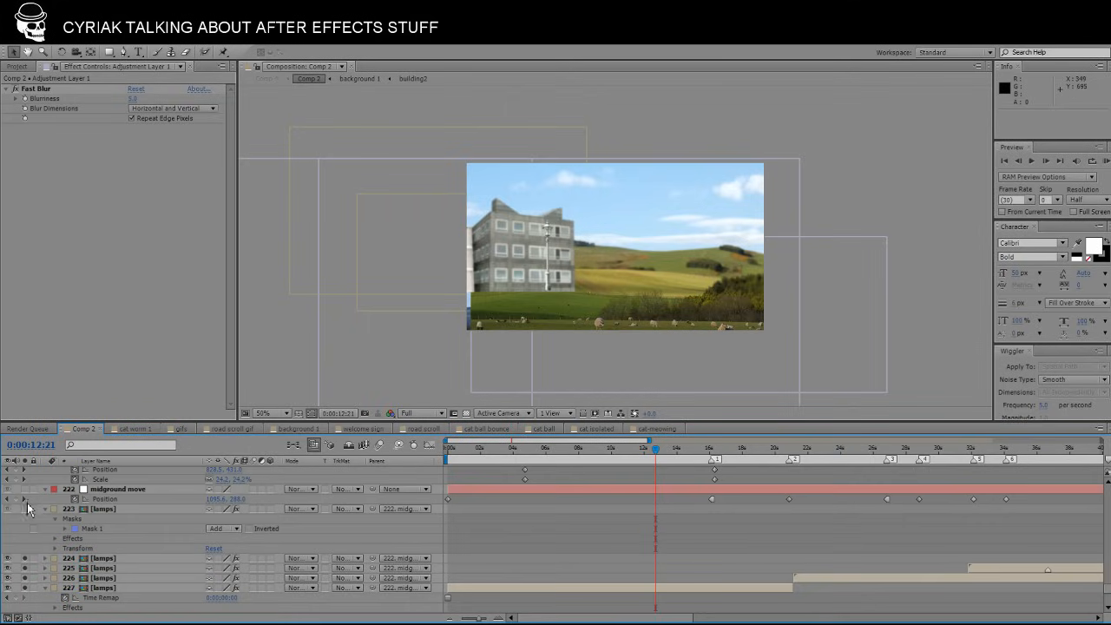
click(26, 509)
click(25, 489)
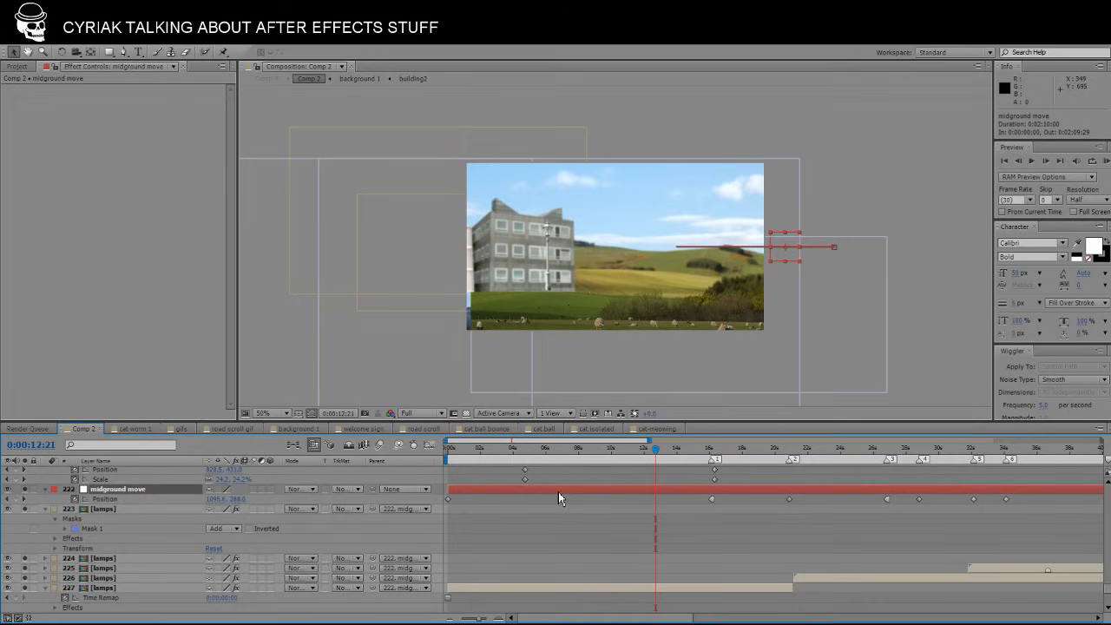
Scrub Comp 2 to 0:00:10:01 to view the midground movement, and select the background move null.
drag(695, 450, 614, 476)
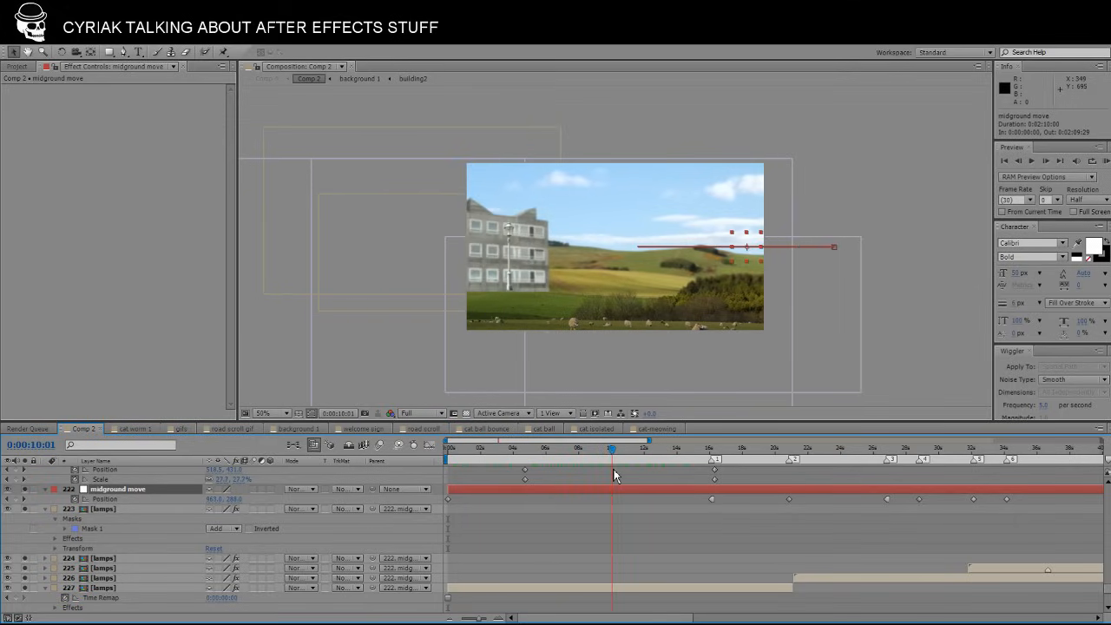
scroll(111, 502, down, 5)
click(113, 491)
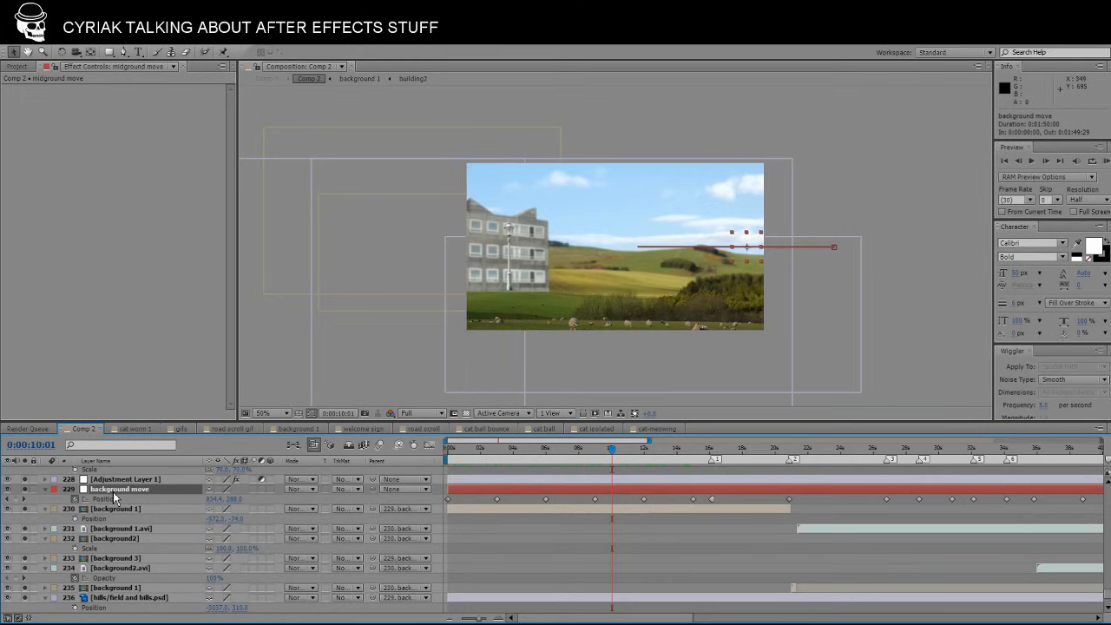
Solo the post, post 2 and welcome sign layers (221, 220 and 219) in Comp 2.
scroll(113, 491, up, 5)
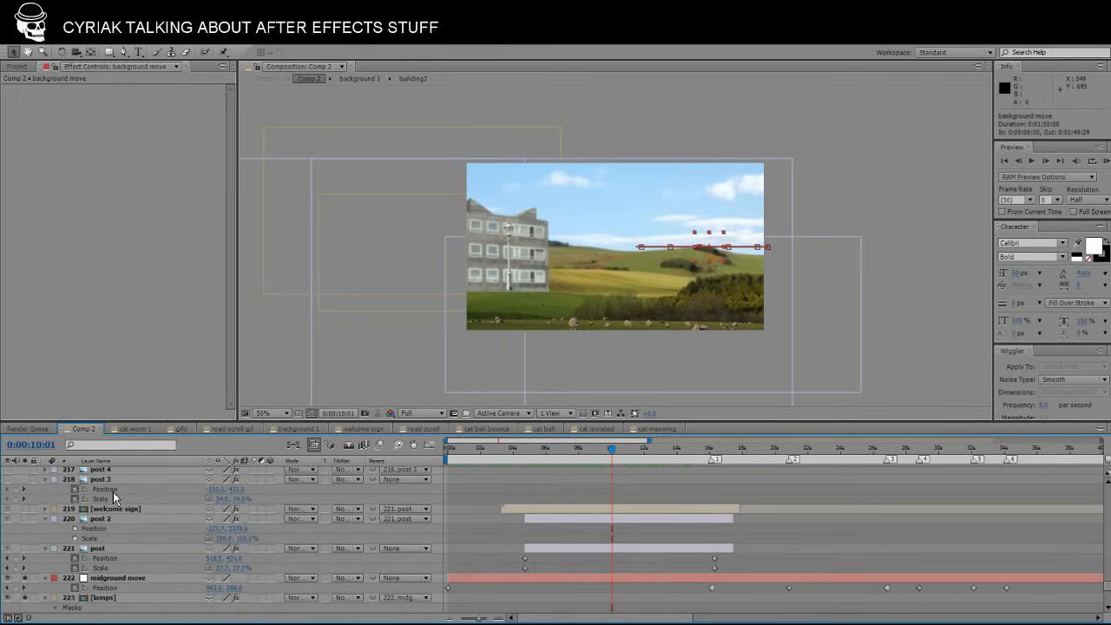
click(113, 491)
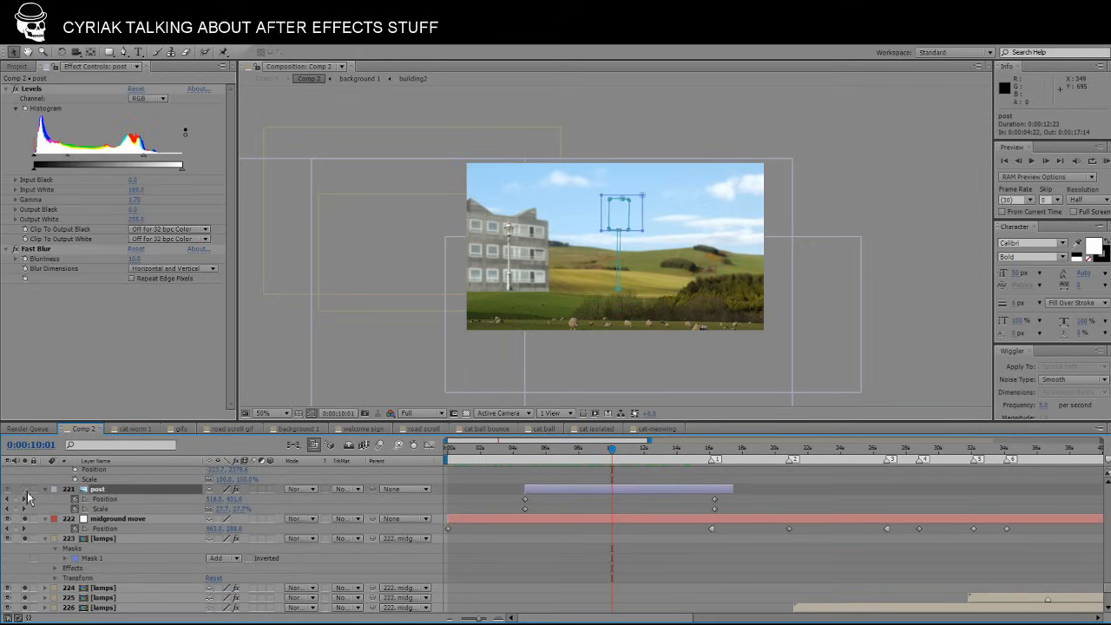
click(589, 503)
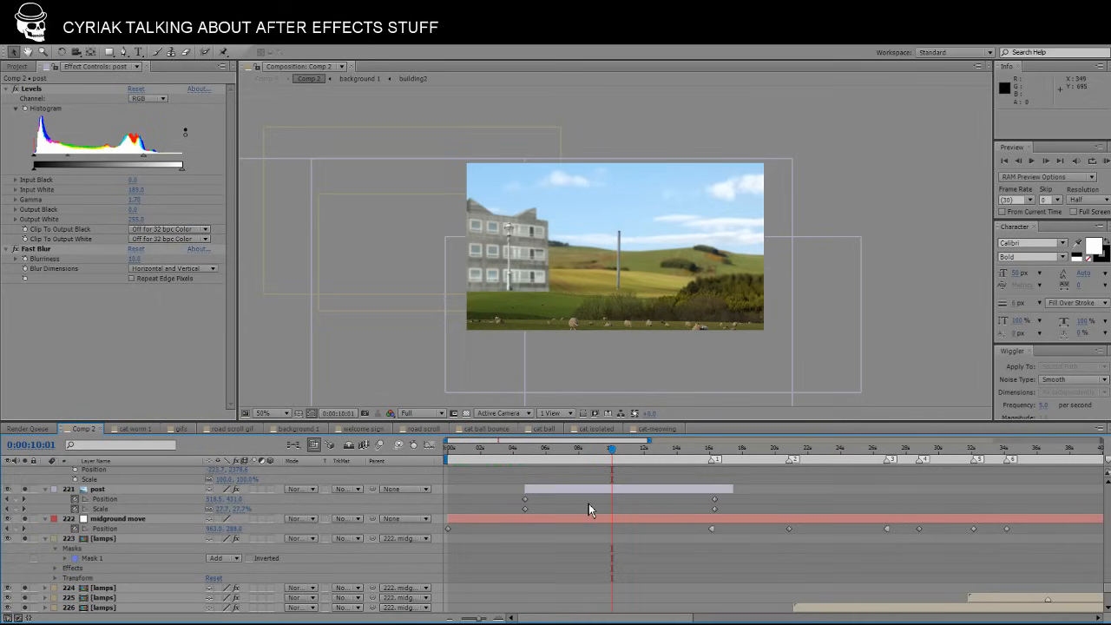
scroll(95, 512, up, 3)
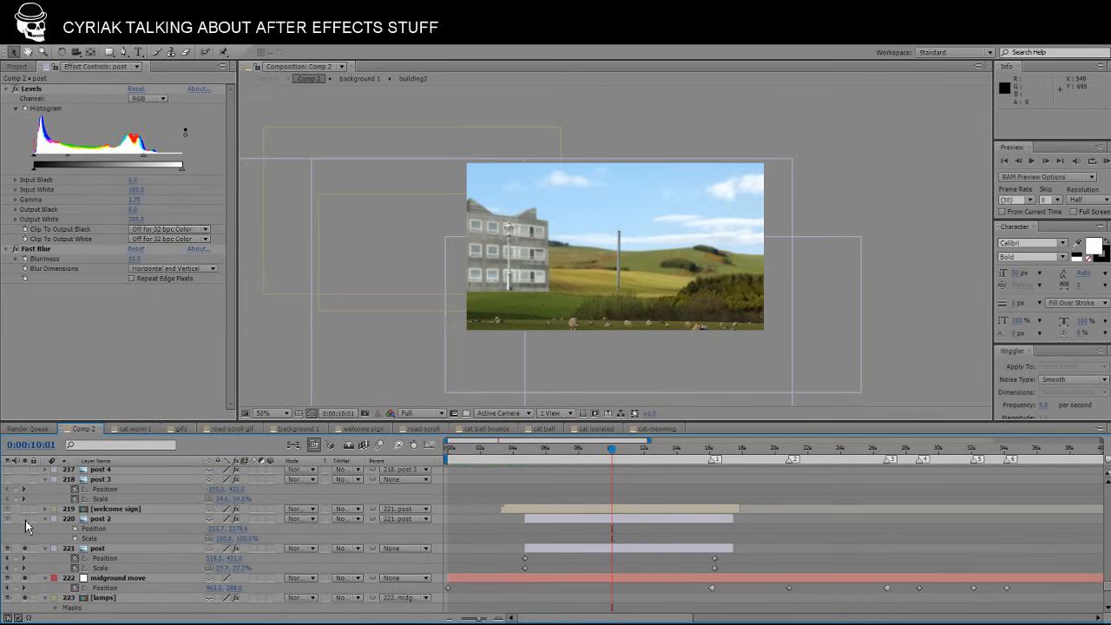
click(25, 518)
click(26, 508)
scroll(26, 508, up, 1)
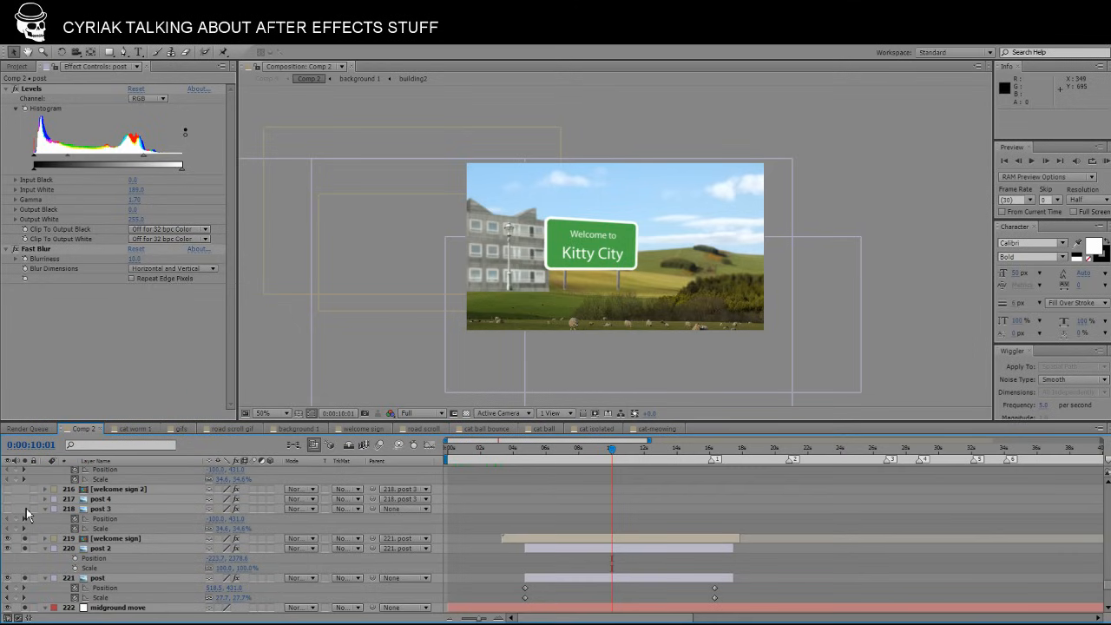
Solo road scroll layer 198 in Comp 2.
scroll(25, 511, up, 5)
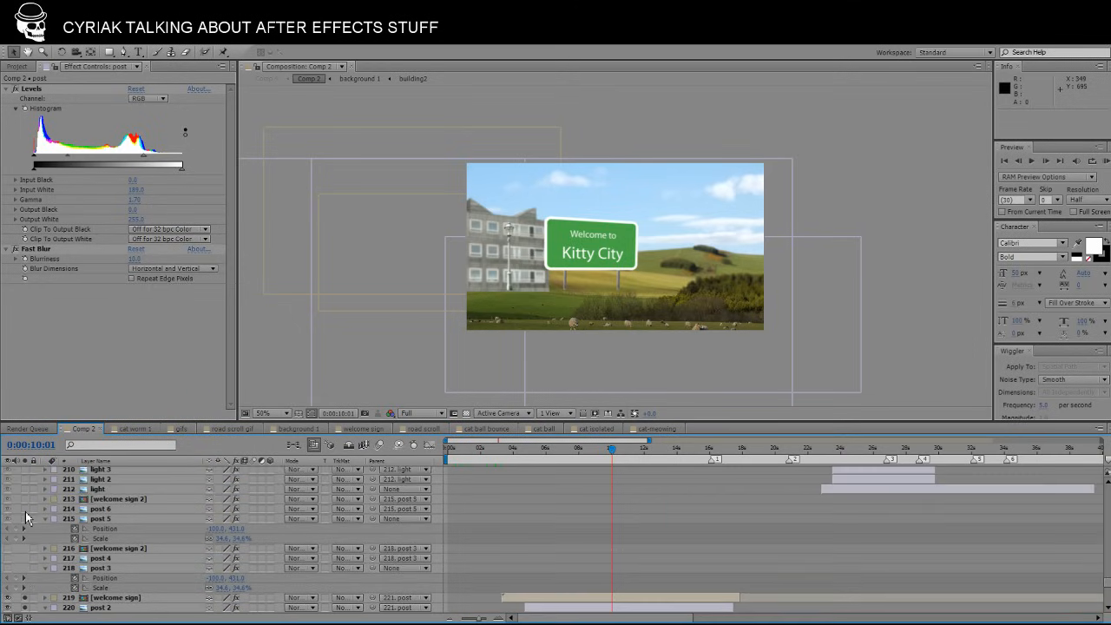
scroll(25, 511, up, 5)
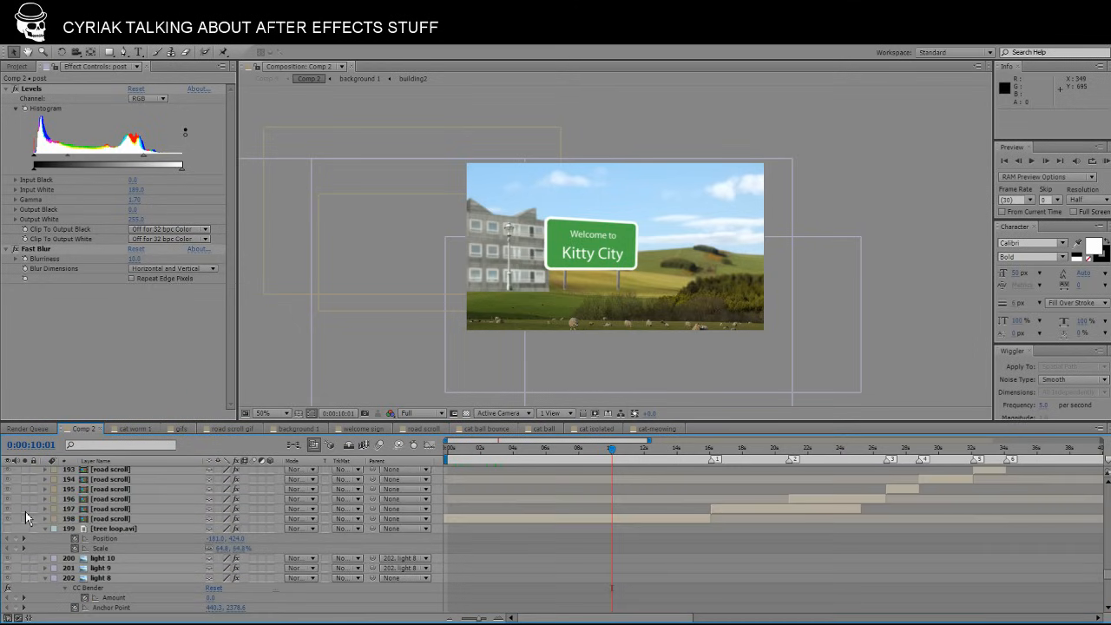
scroll(25, 511, down, 1)
click(521, 519)
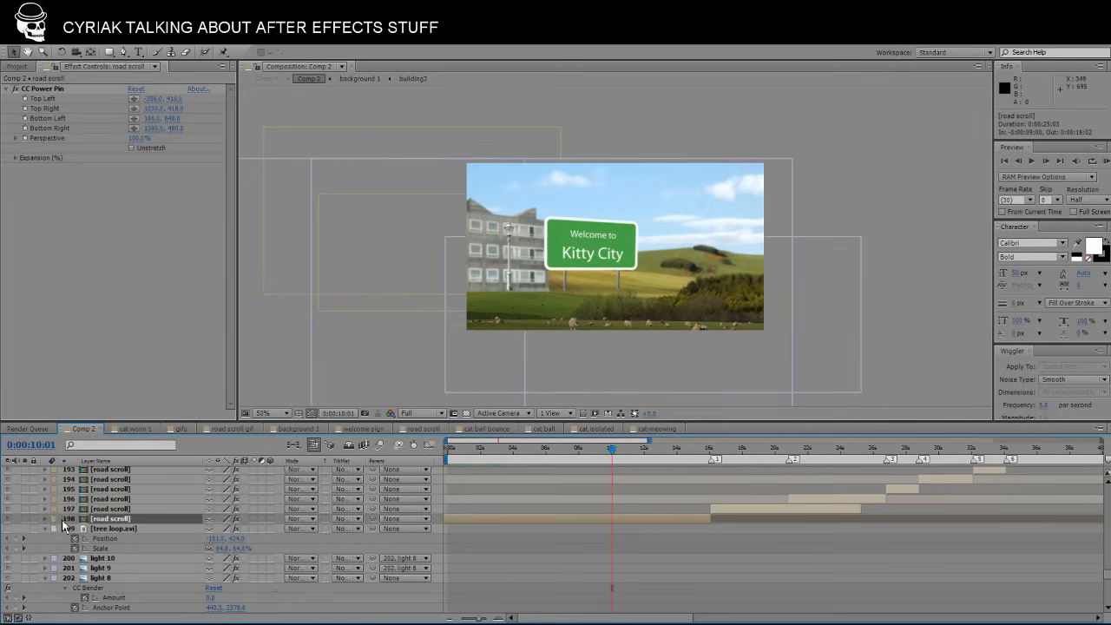
click(25, 519)
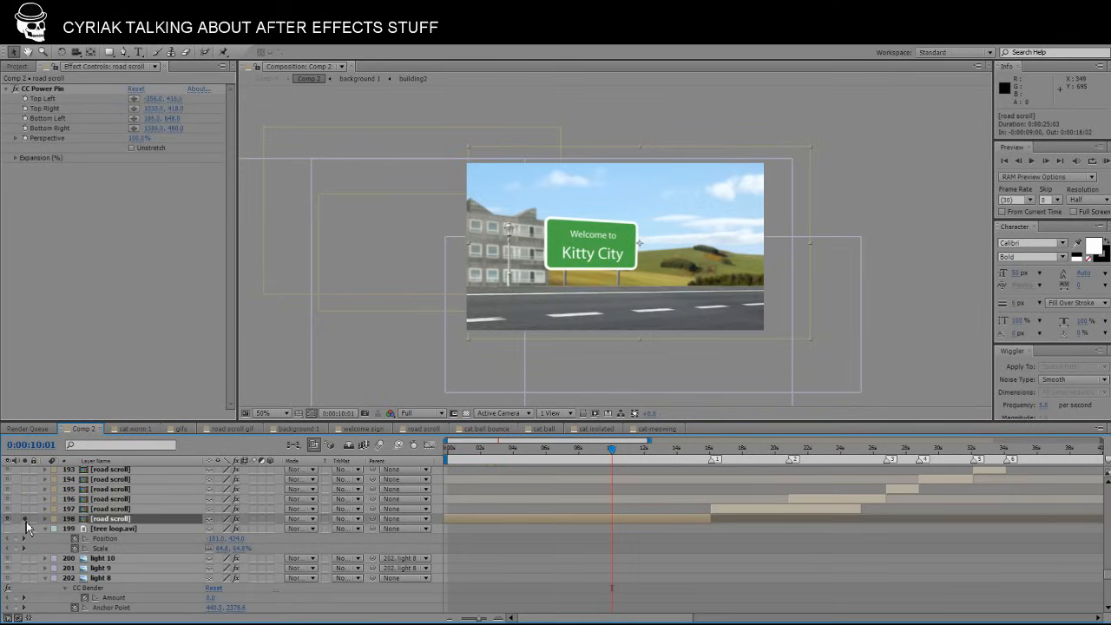
Open the road scroll composition and examine how its staggered Roads0026_L.jpg layers scroll by scrubbing and selecting layers 7 to 9.
double_click(617, 519)
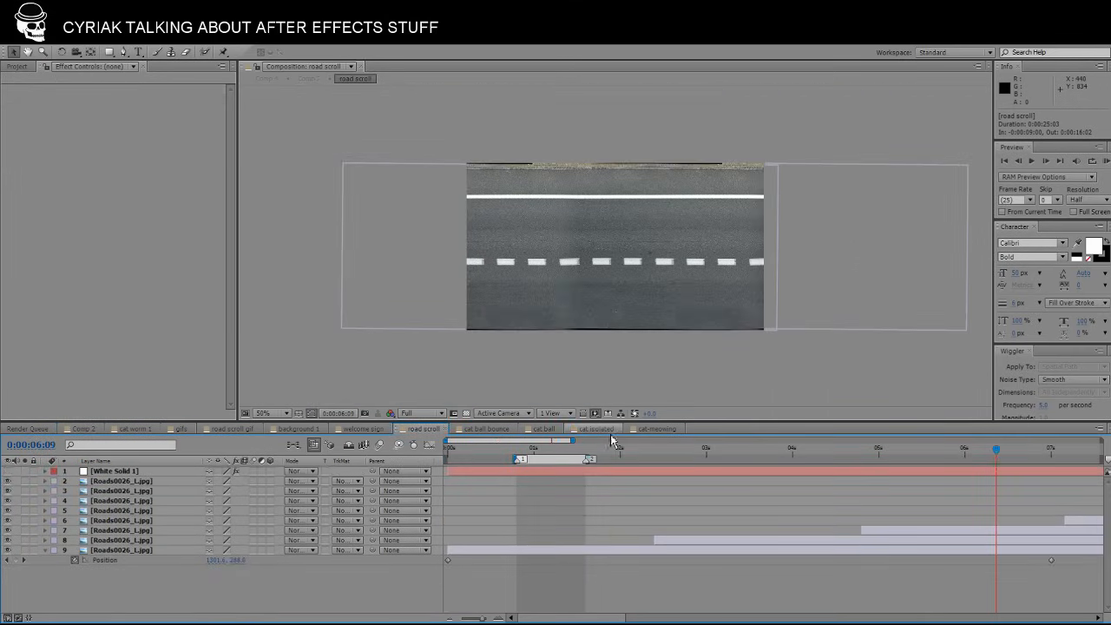
drag(526, 448, 879, 436)
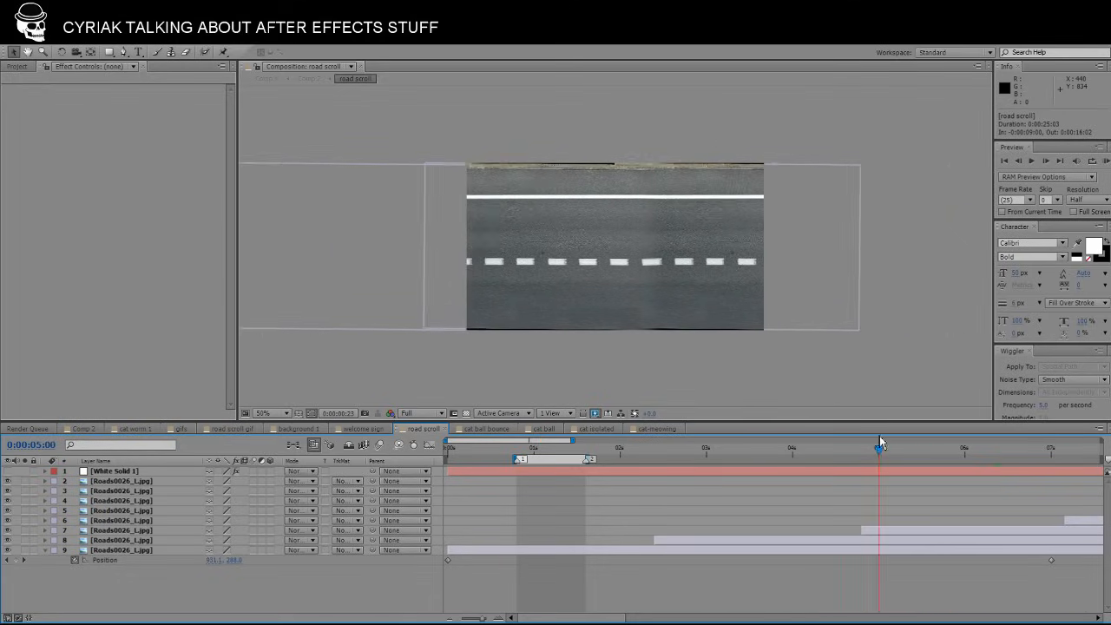
click(895, 532)
click(897, 542)
click(896, 558)
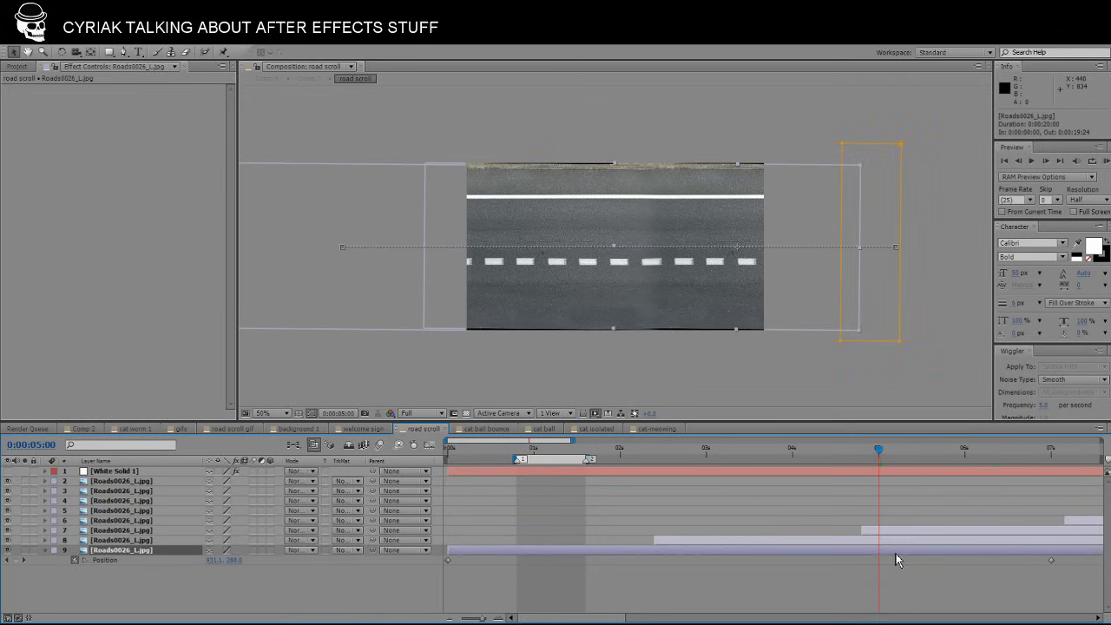
click(897, 549)
click(904, 530)
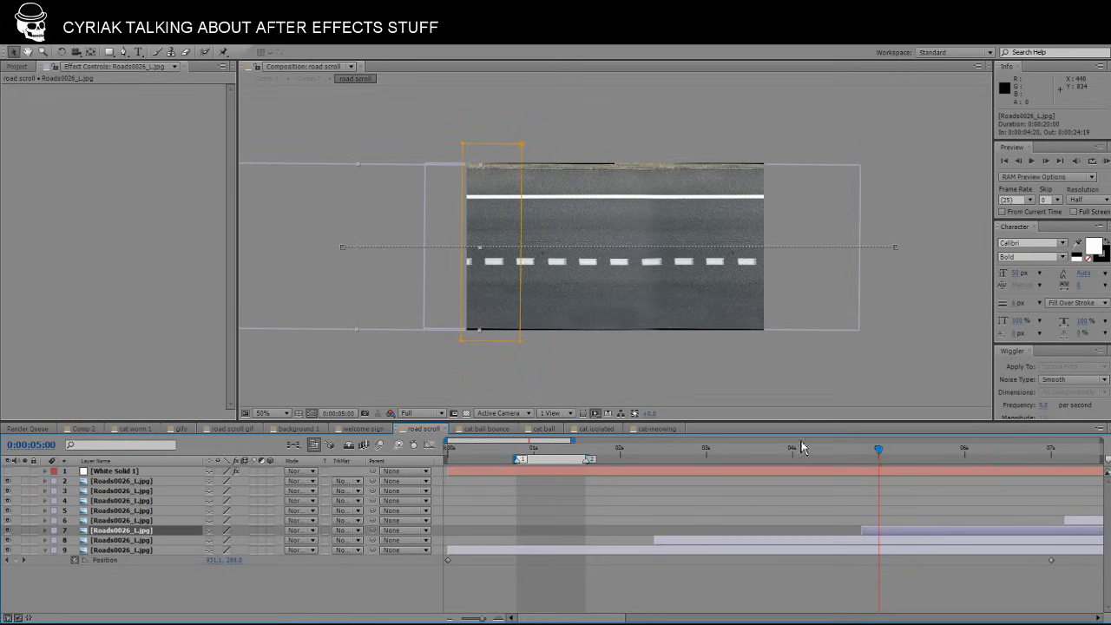
drag(880, 449, 789, 450)
Return to Comp 2, display the road scroll layer's CC Power Pin outline and scrub to 0:00:06:17.
click(83, 428)
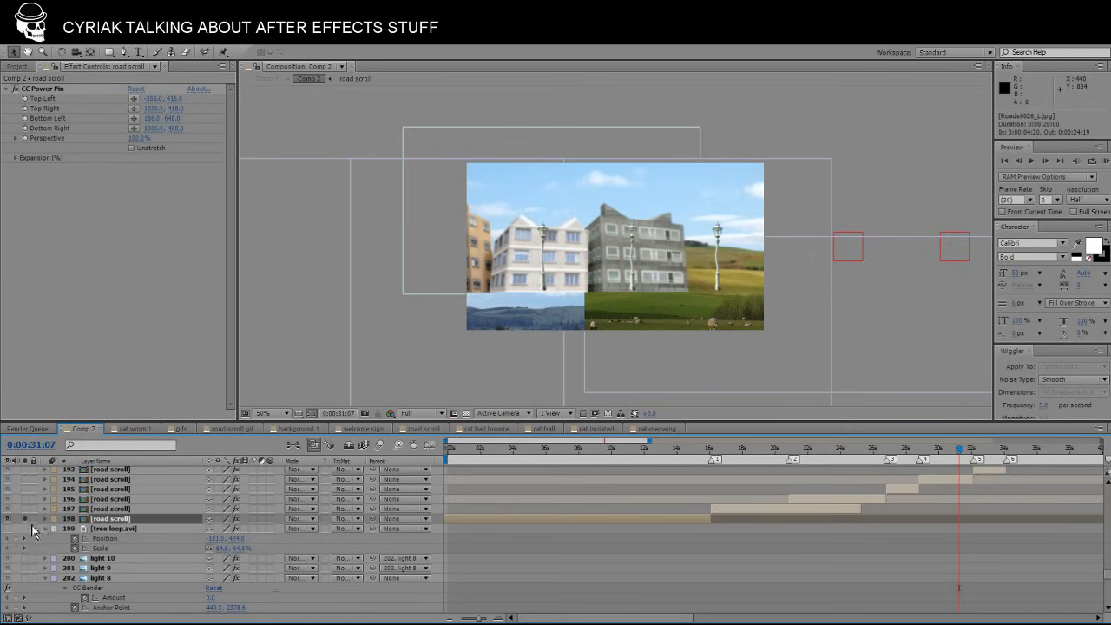
drag(669, 450, 576, 471)
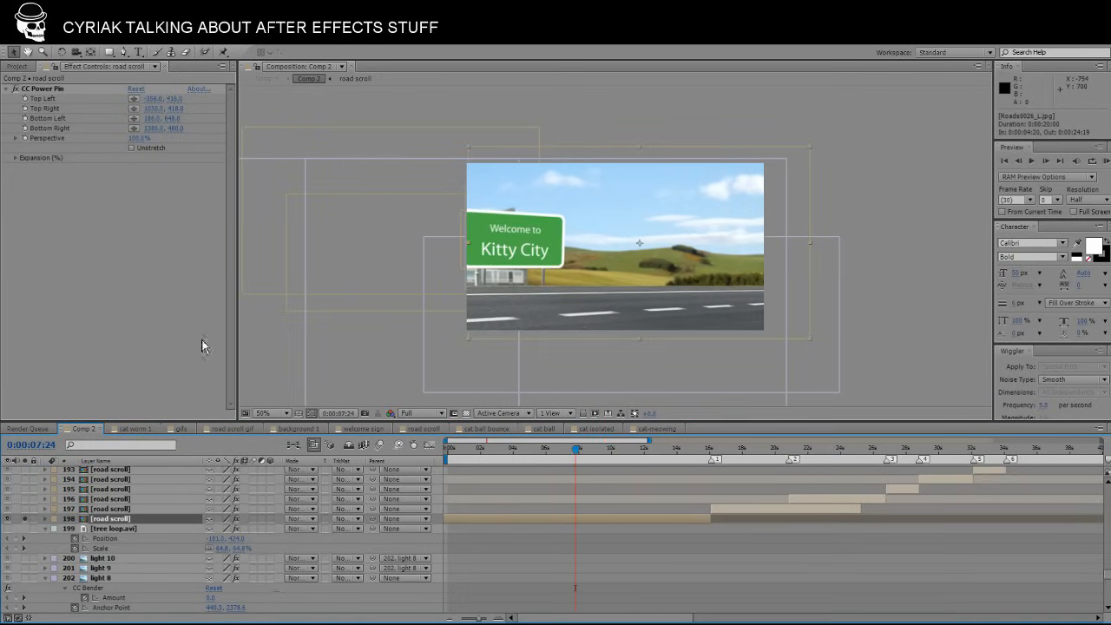
click(46, 90)
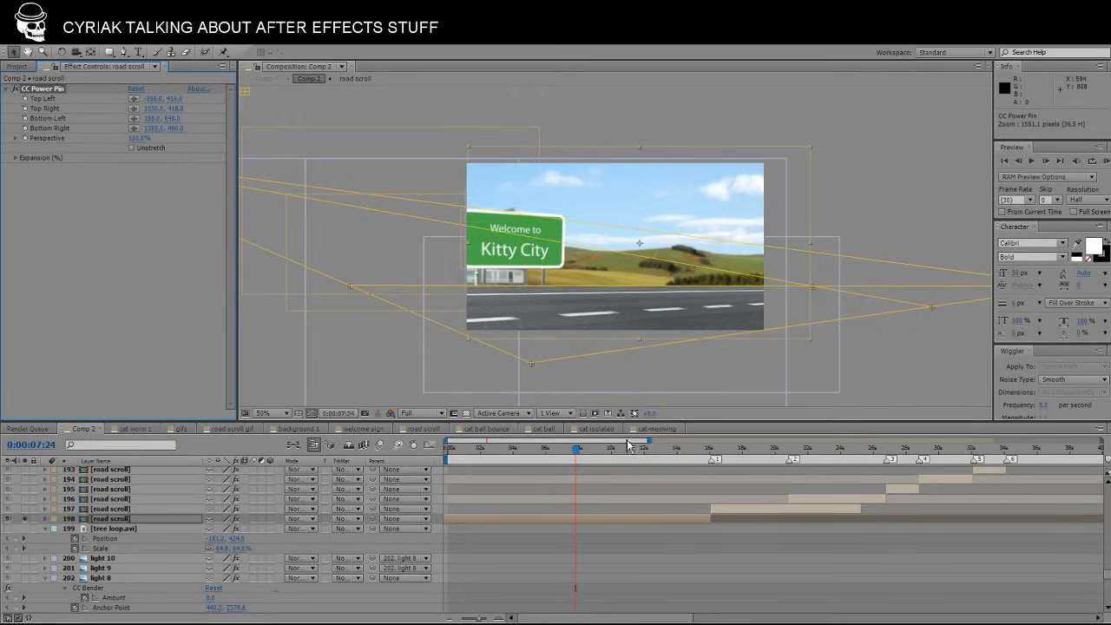
drag(629, 447, 556, 453)
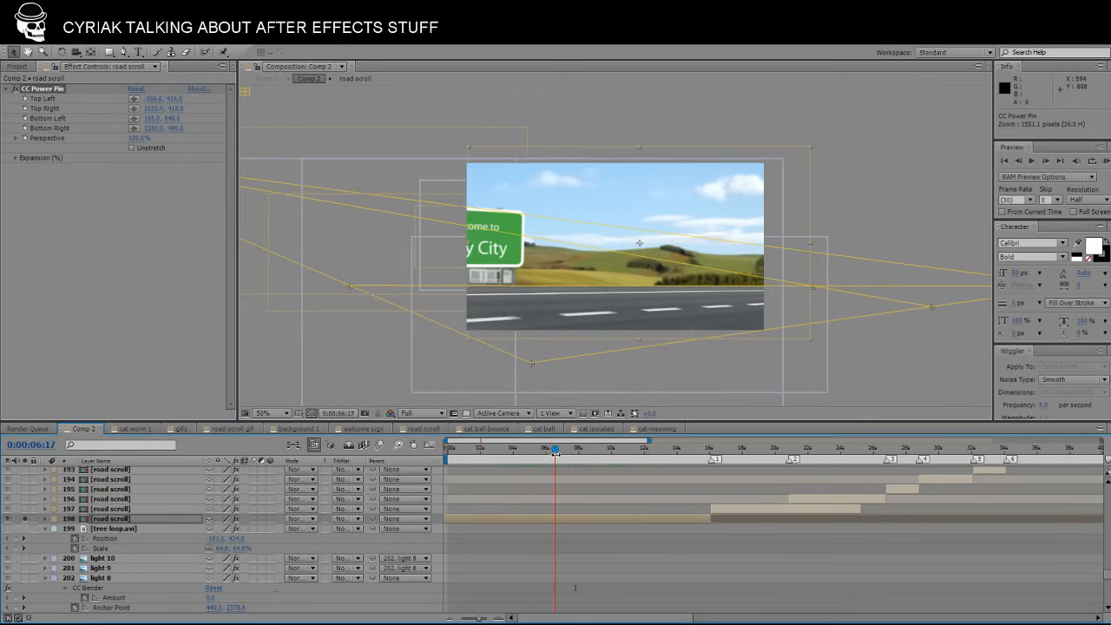
Disable the road scroll layer's effects, scrub to 0:00:04:06 to view the flat road, and re-enable them.
click(235, 519)
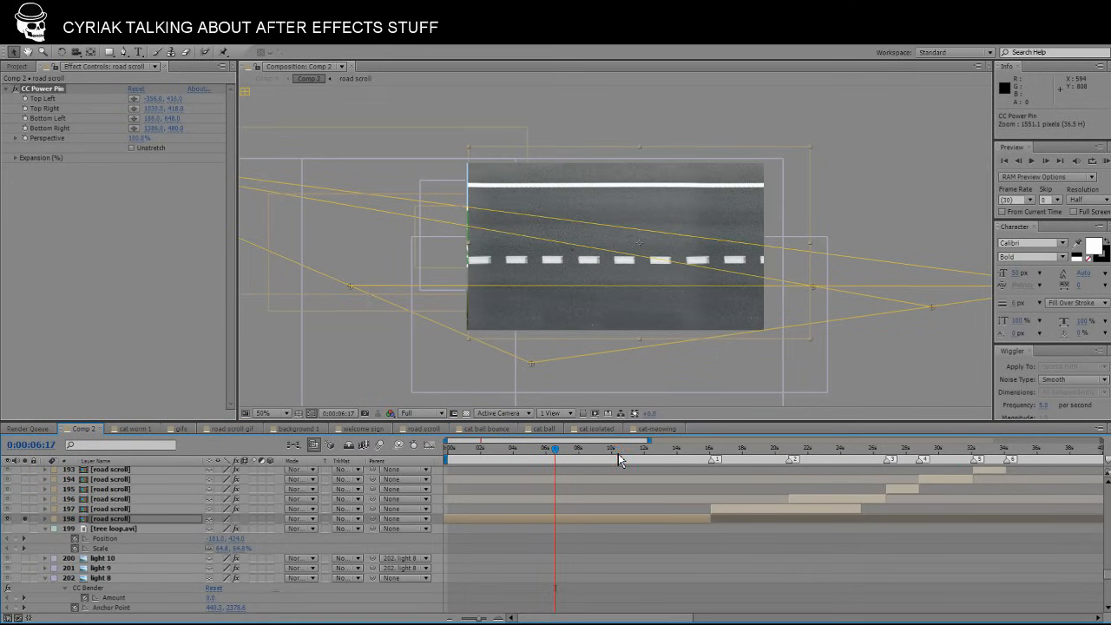
drag(620, 460, 518, 466)
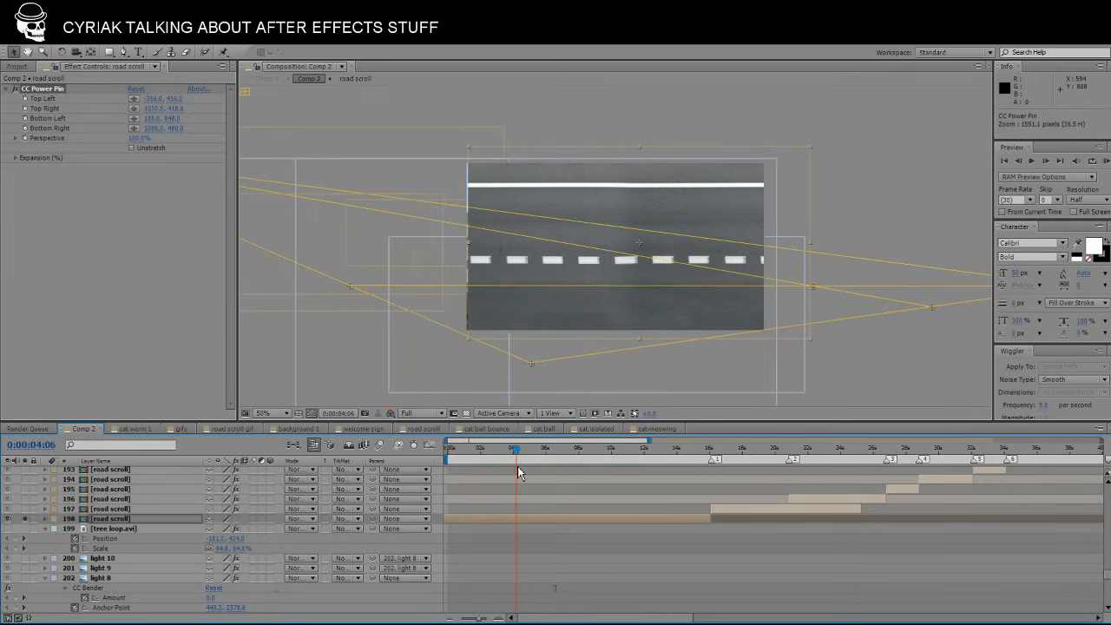
click(236, 520)
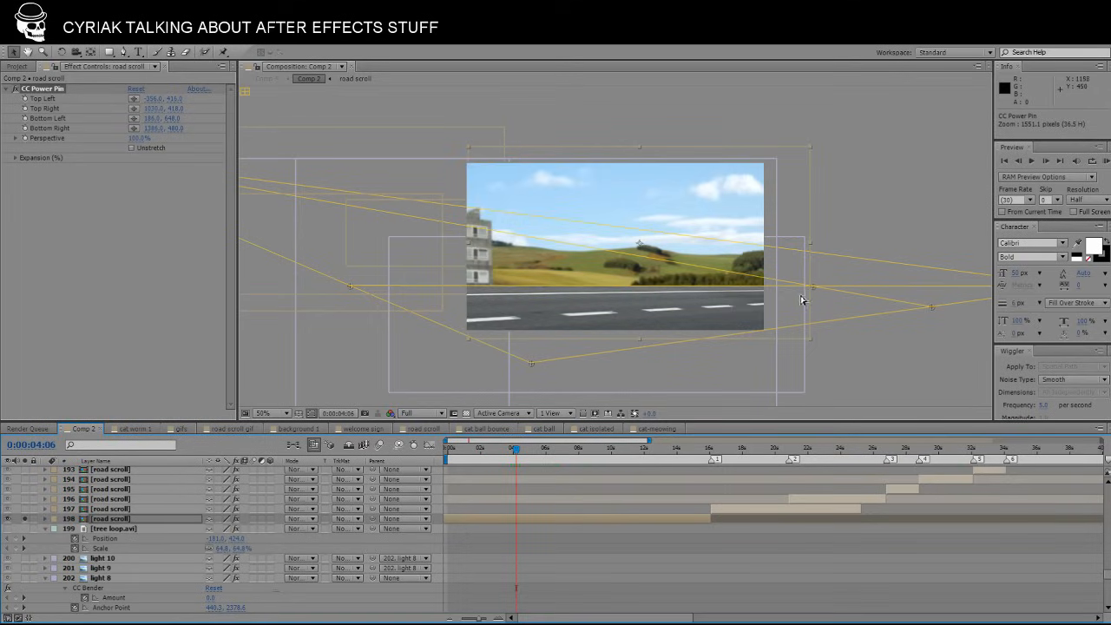
Try raising the road's top-right CC Power Pin corner to tilt the road, and undo the change.
drag(814, 287, 823, 230)
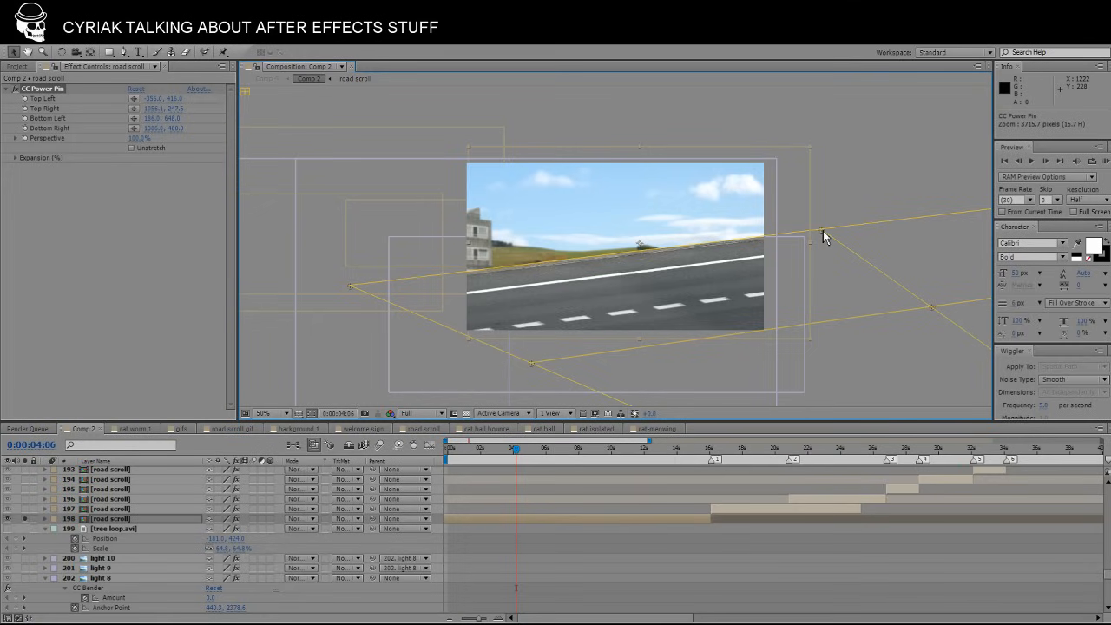
key(ctrl+z)
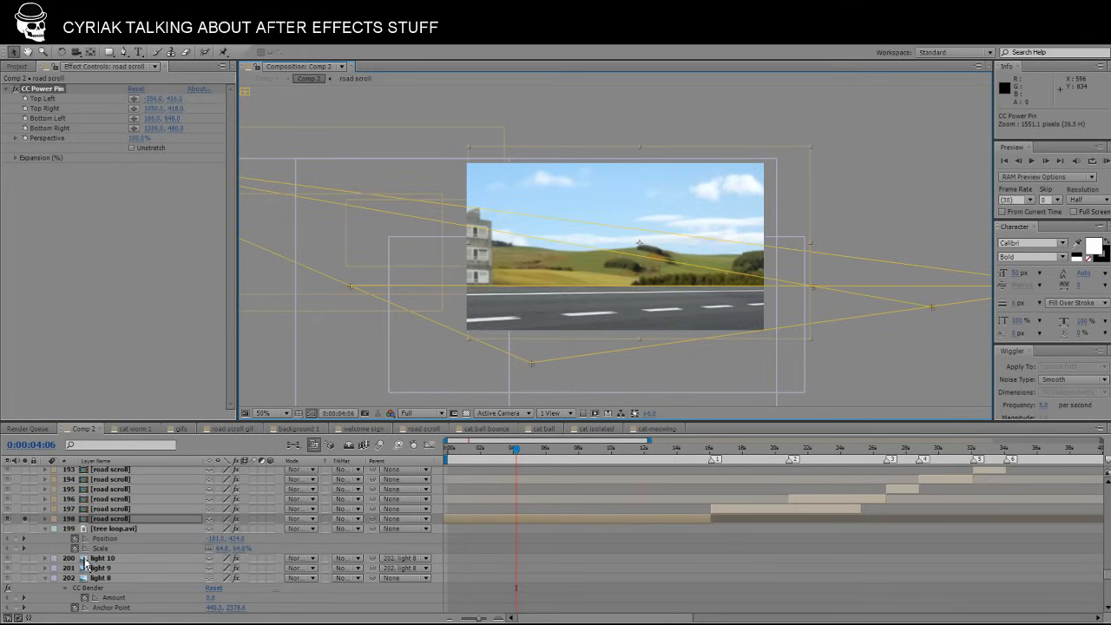
Turn off solo for all Comp 2 layers and scrub to 0:00:09:01 to view the full scene.
scroll(21, 516, up, 4)
scroll(20, 515, down, 4)
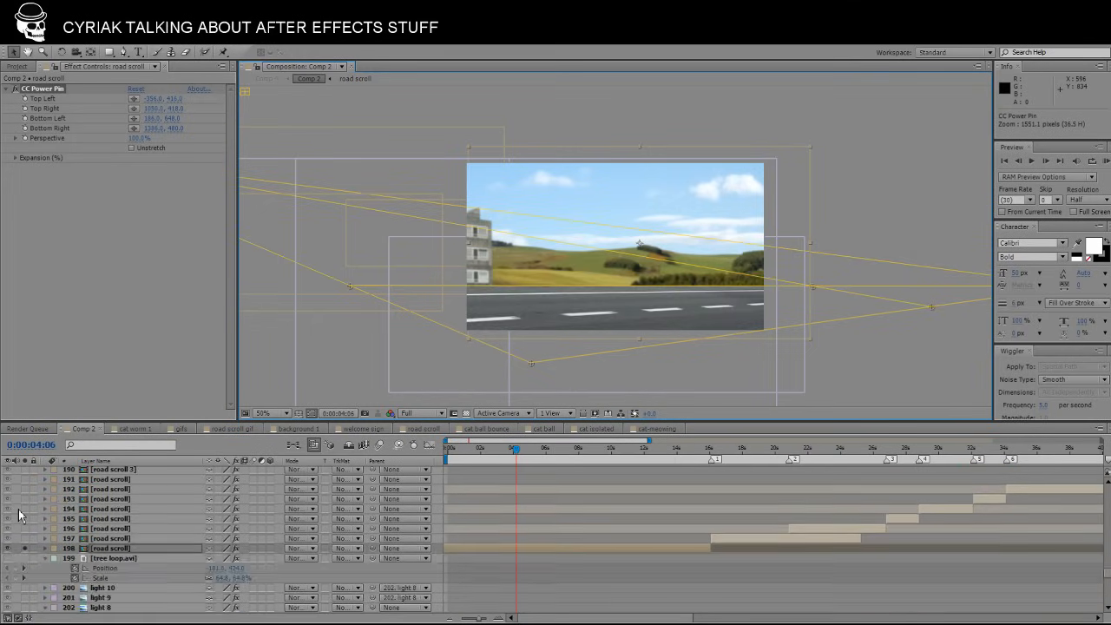
scroll(21, 516, down, 1)
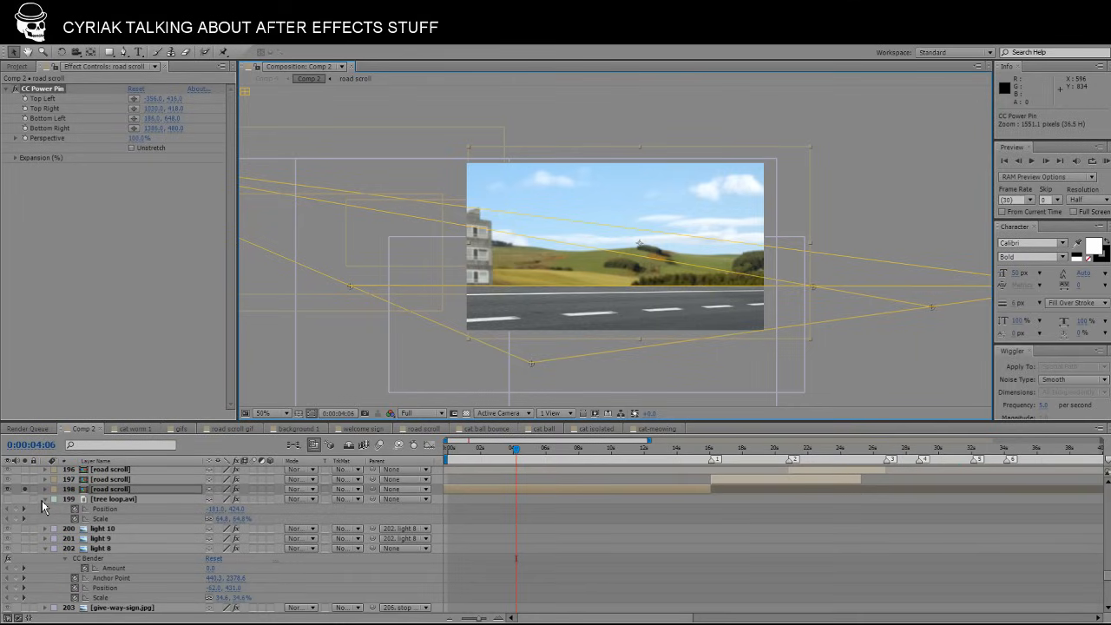
key(ctrl+a)
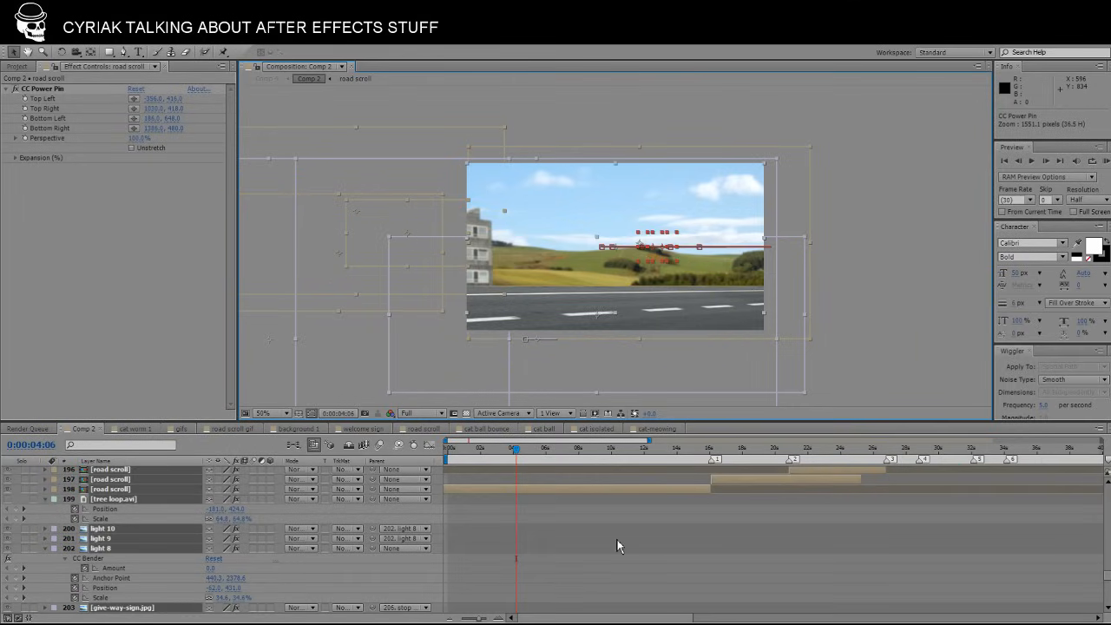
click(592, 487)
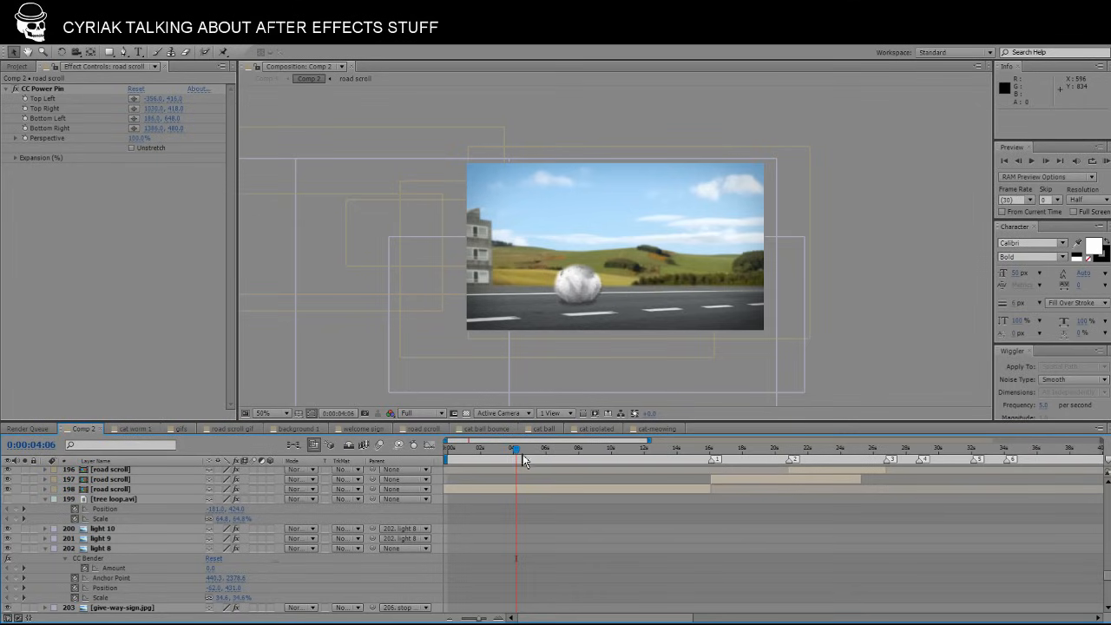
drag(523, 461, 598, 455)
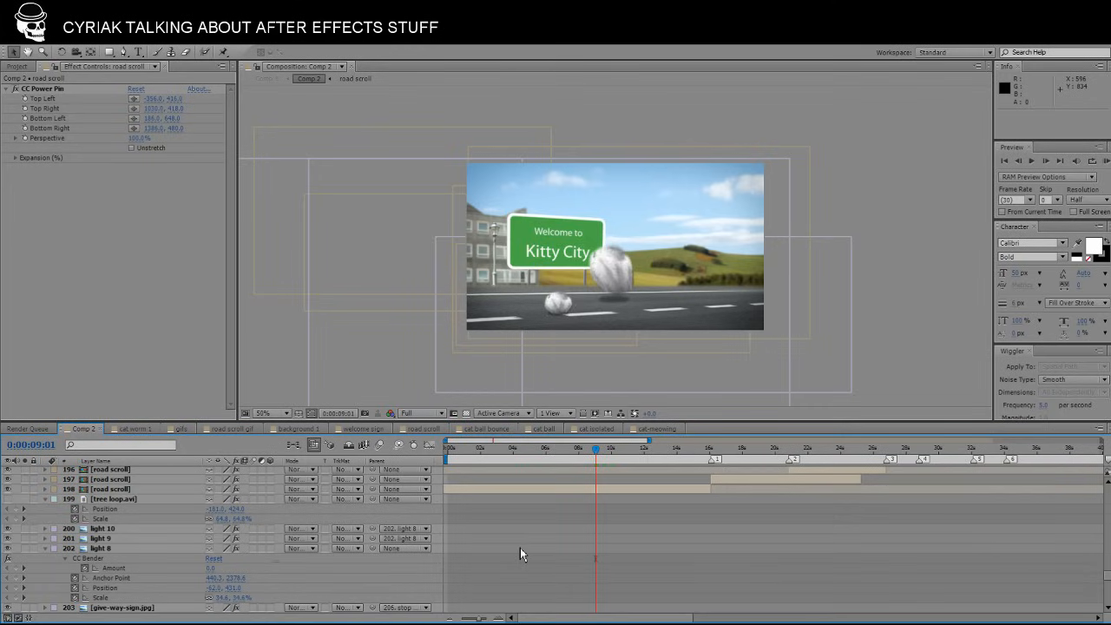
Open the cat worm 1 composition, preview its loop from 0:00:00:24 and move to 0:00:01:04.
click(571, 491)
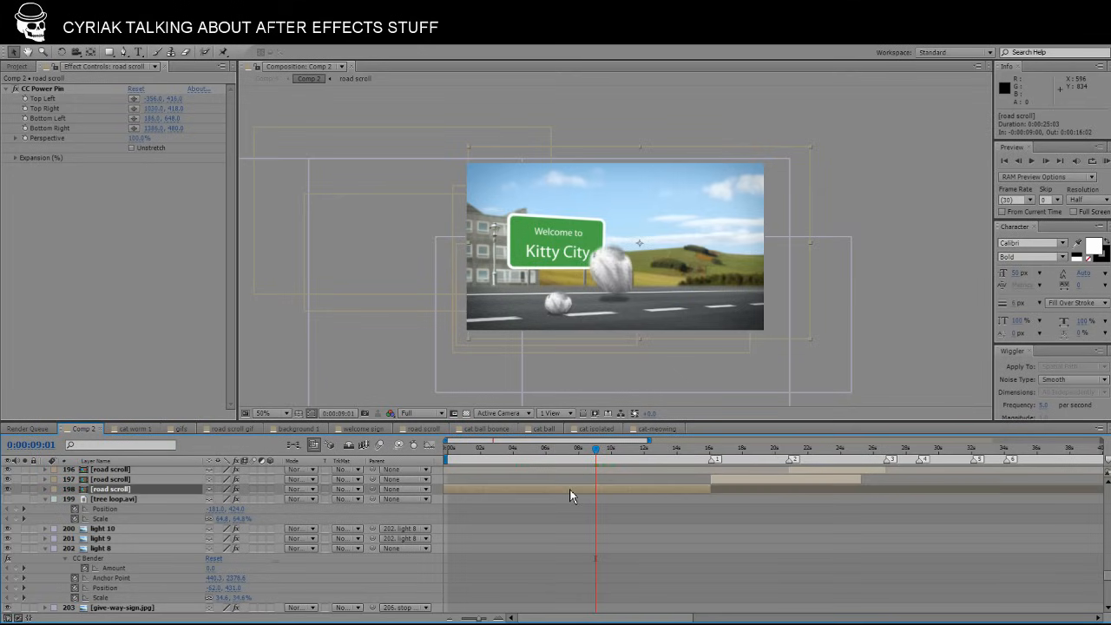
click(131, 430)
click(747, 452)
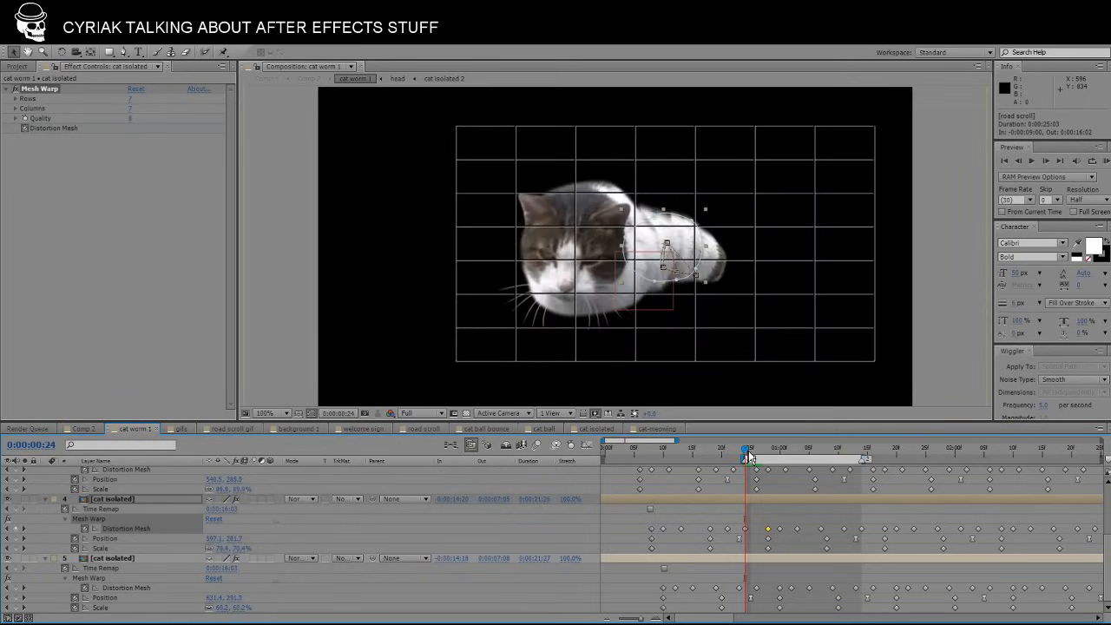
key(space)
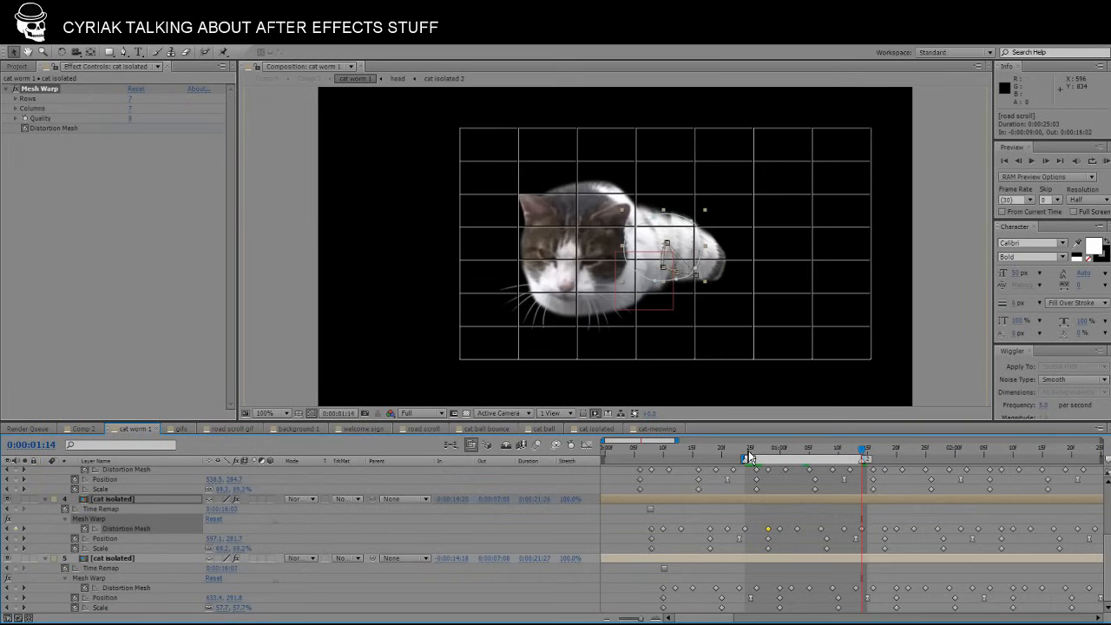
click(748, 450)
click(808, 453)
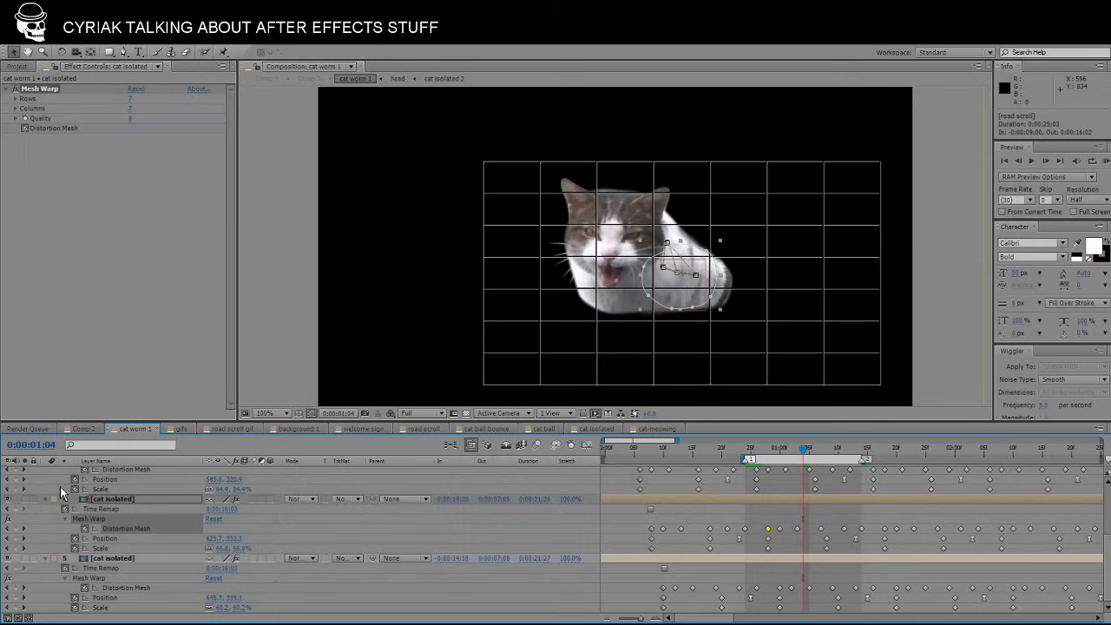
Select cat isolated layer 4 and play the cat worm loop again from 0:00:00:24.
click(802, 504)
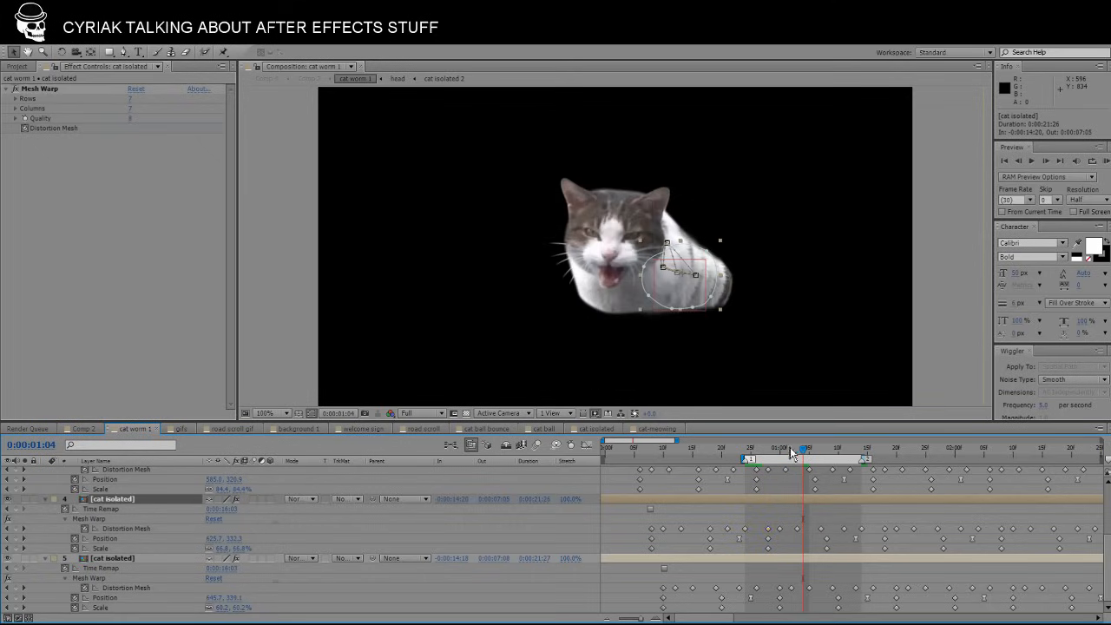
mouse_move(741, 458)
mouse_down()
mouse_move(872, 449)
mouse_move(747, 452)
mouse_up()
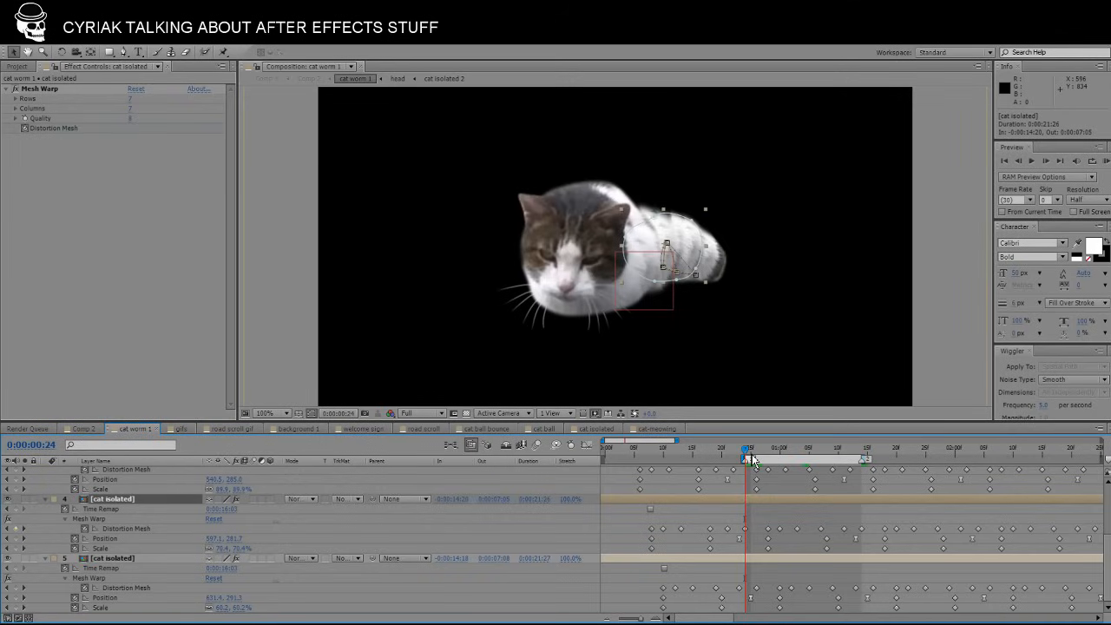
key(space)
Open the render queue and review the completed Comp 2, background and gifs renders with their output modules and file names.
click(27, 429)
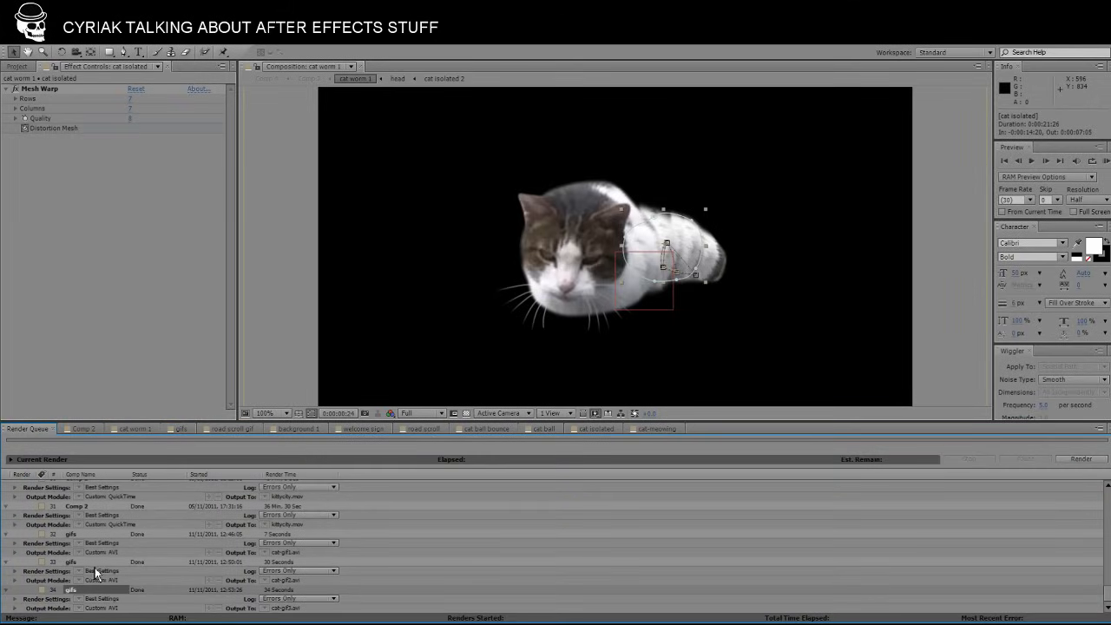
scroll(102, 553, up, 1)
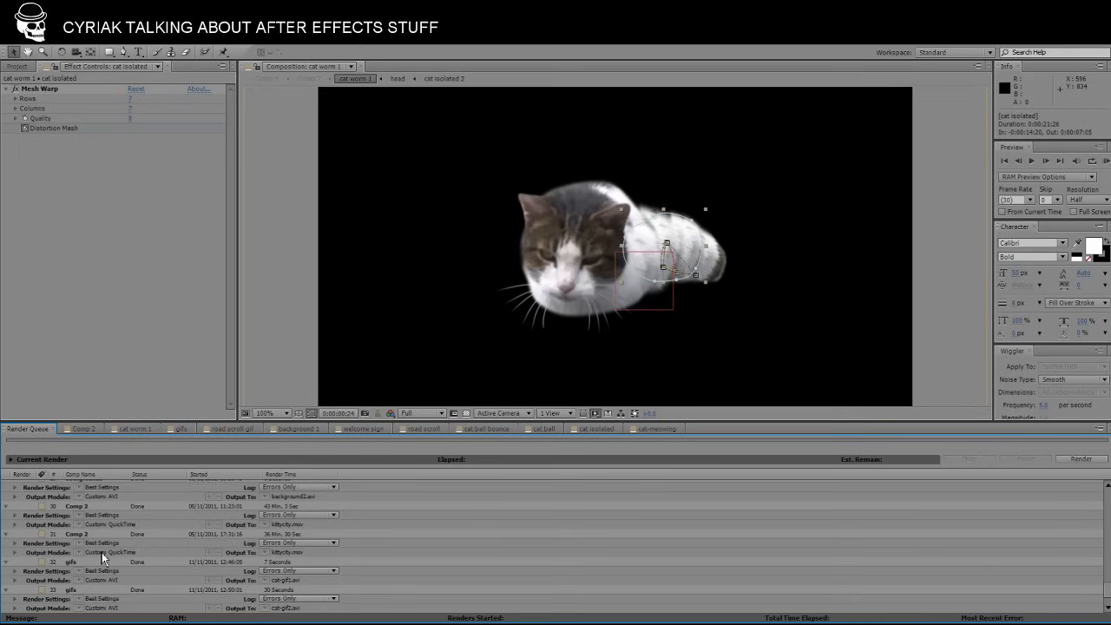
scroll(101, 552, up, 1)
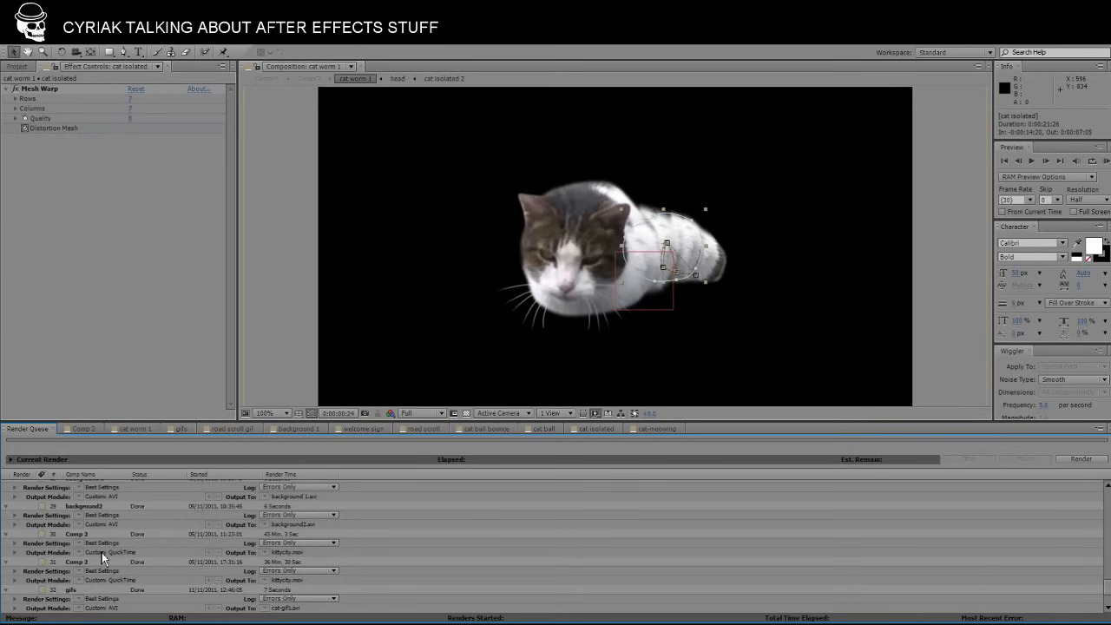
scroll(102, 552, up, 3)
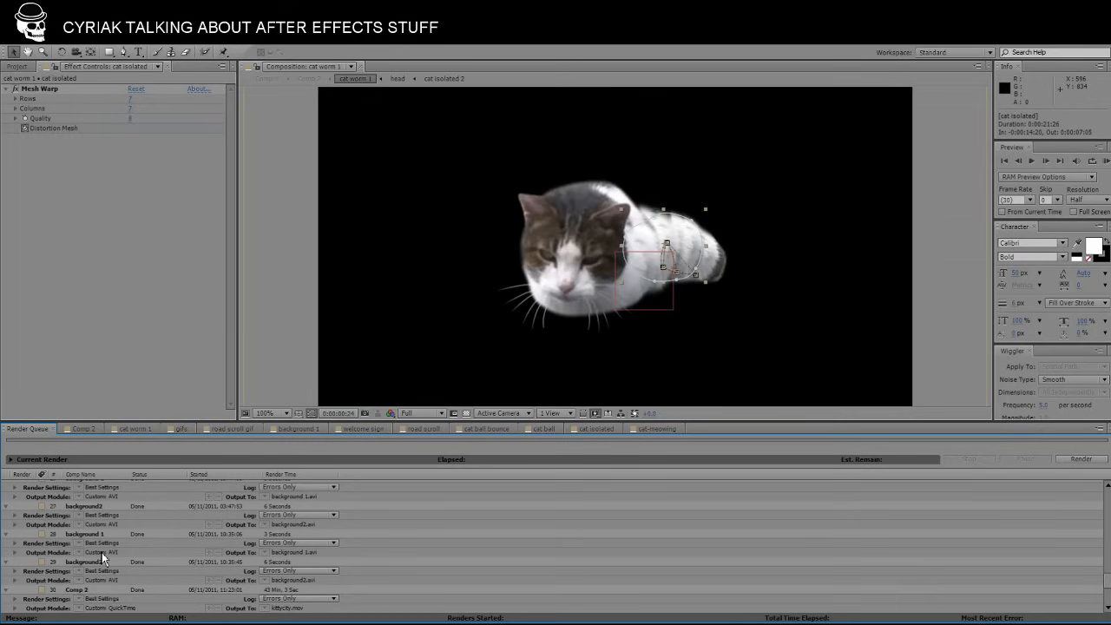
scroll(101, 552, up, 2)
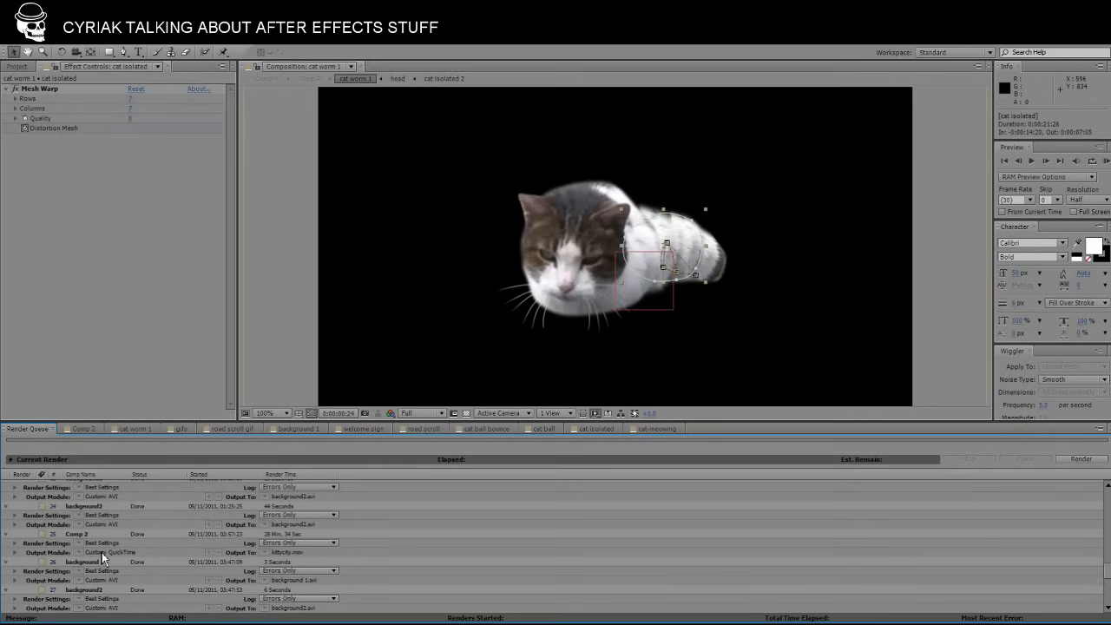
scroll(102, 552, down, 7)
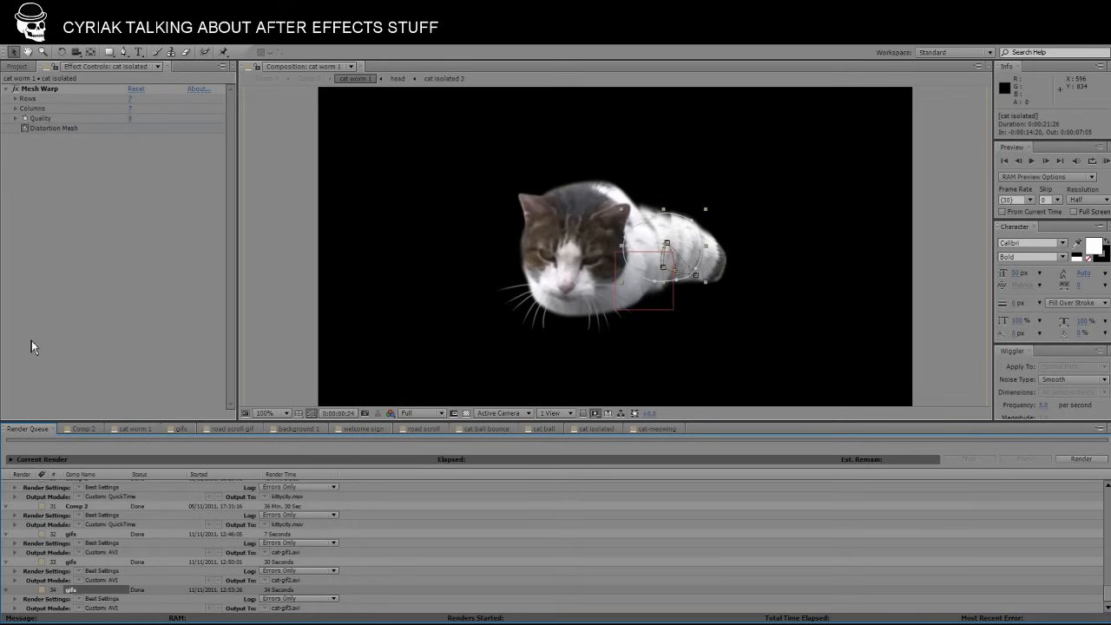
Return to Comp 2 and browse the effect categories for road scroll layer 198, including 3D Channel, Blur & Sharpen, Color Correction and Simulation.
click(141, 43)
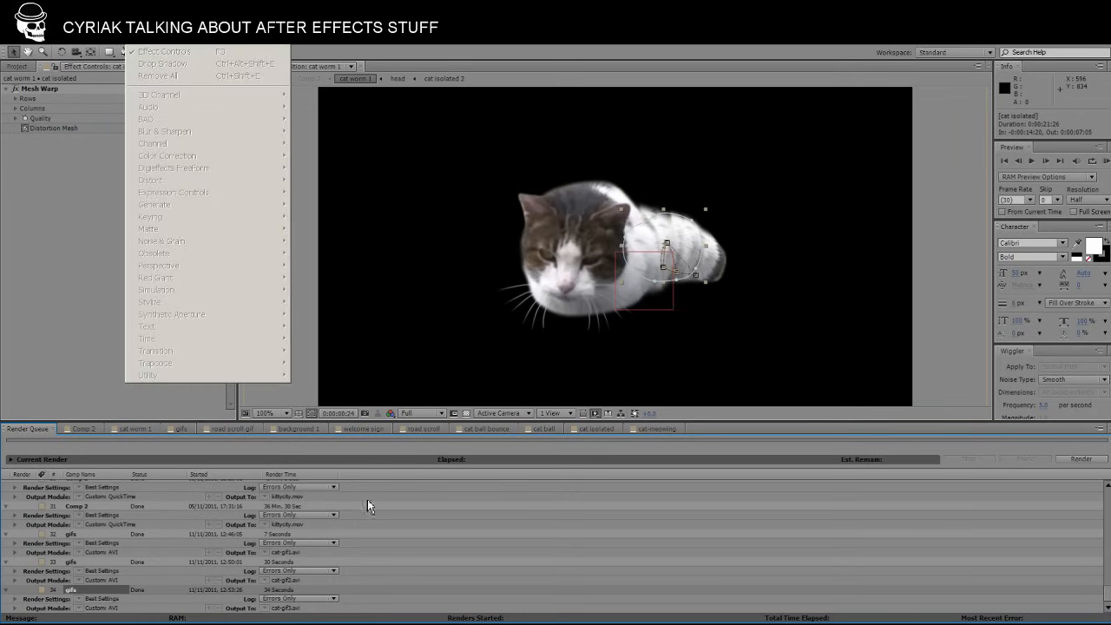
click(62, 428)
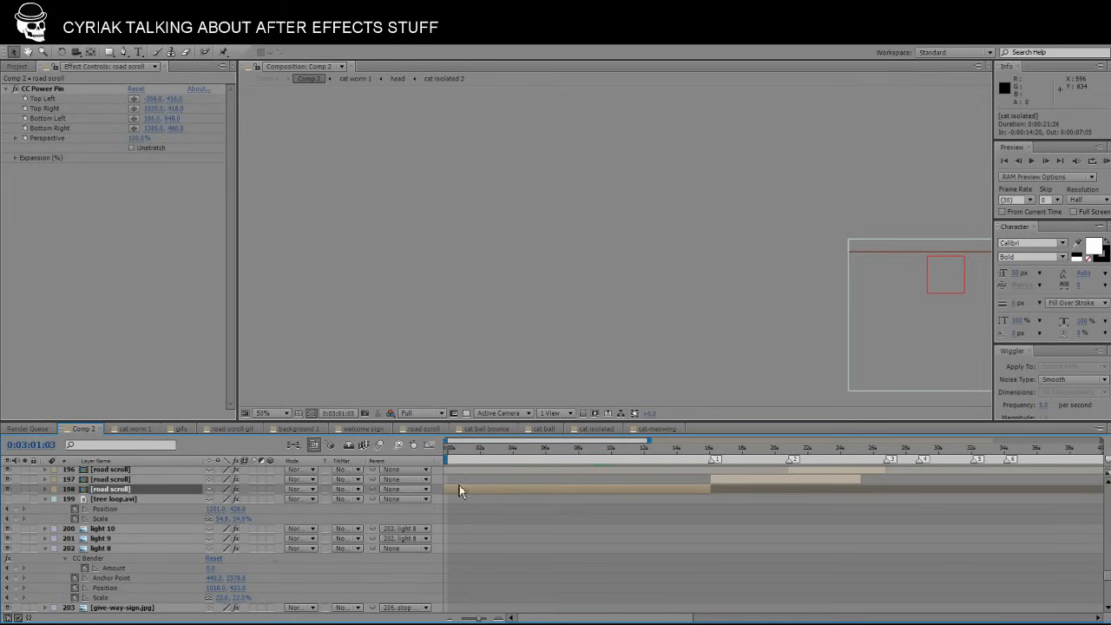
click(145, 45)
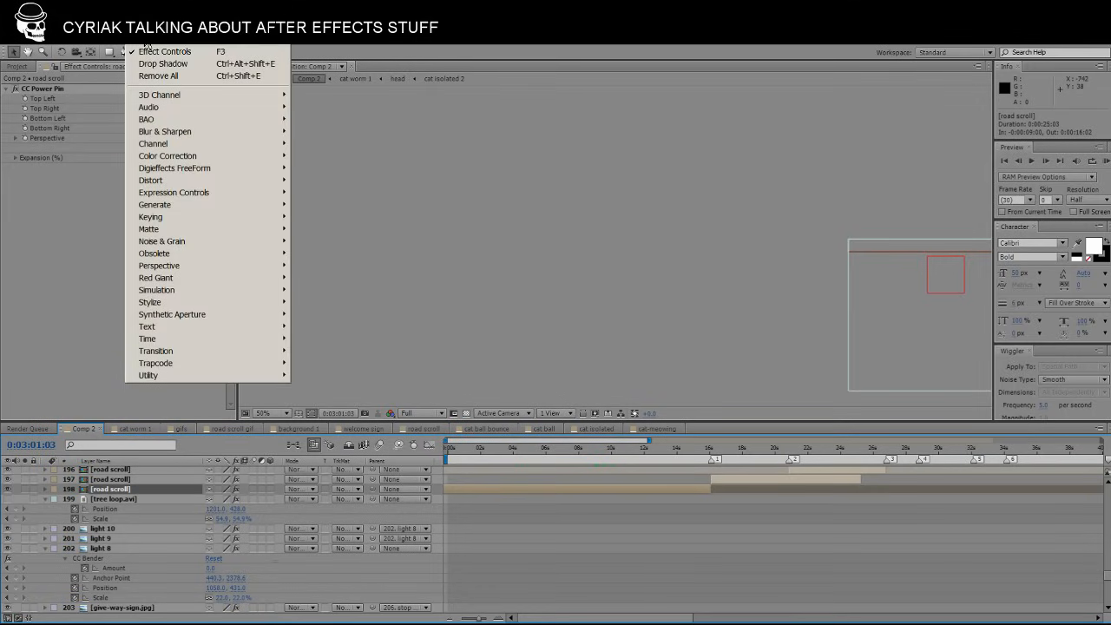
mouse_move(158, 99)
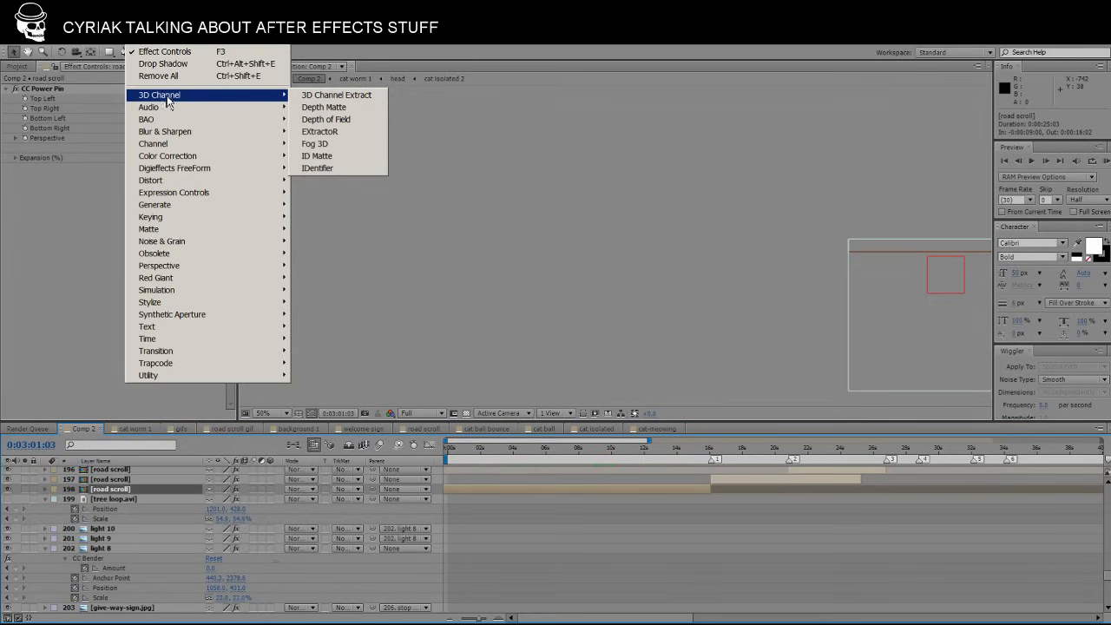
mouse_move(284, 123)
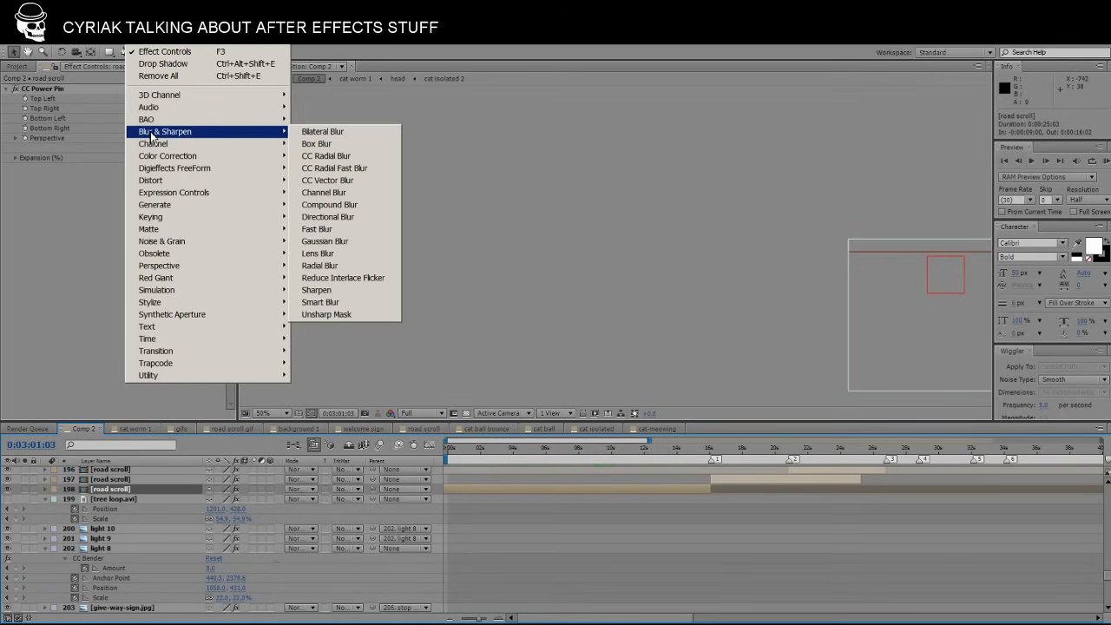
mouse_move(153, 158)
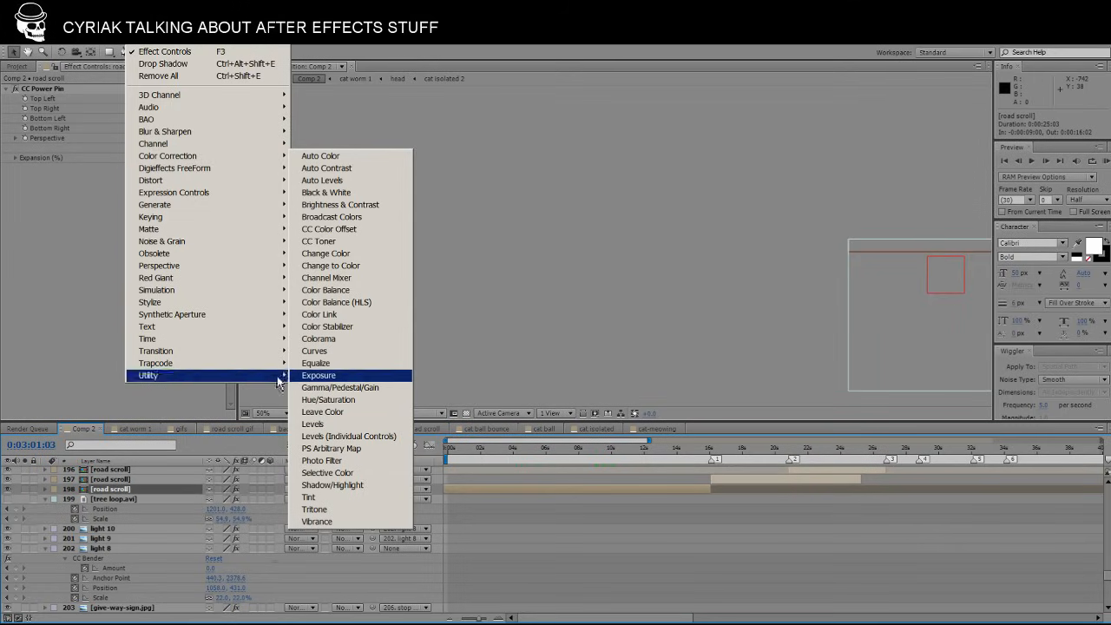
mouse_move(181, 193)
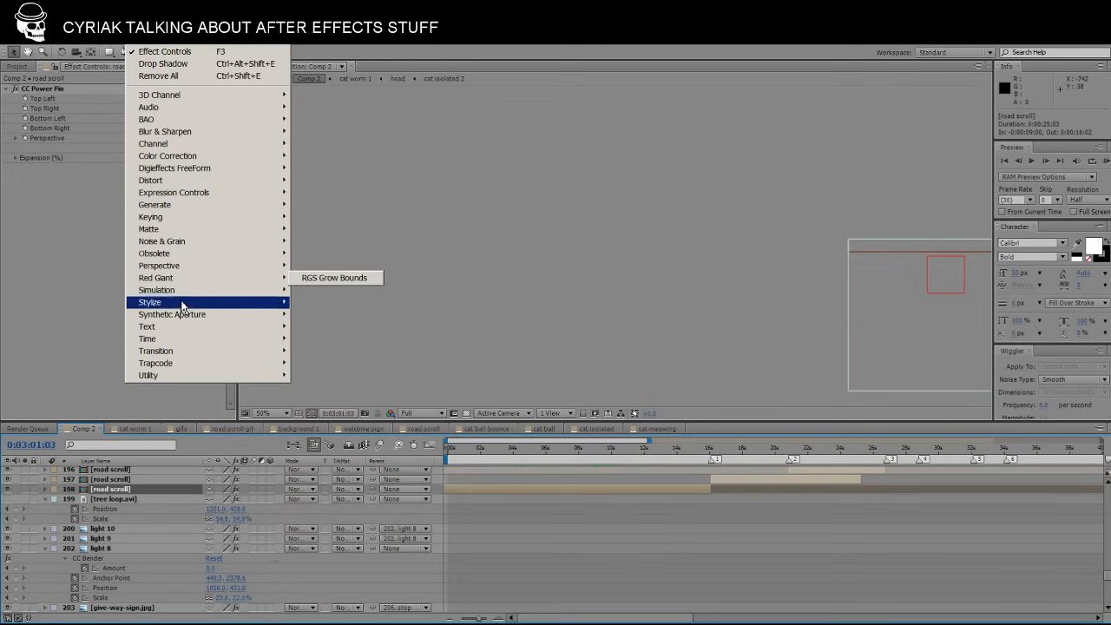
mouse_move(191, 292)
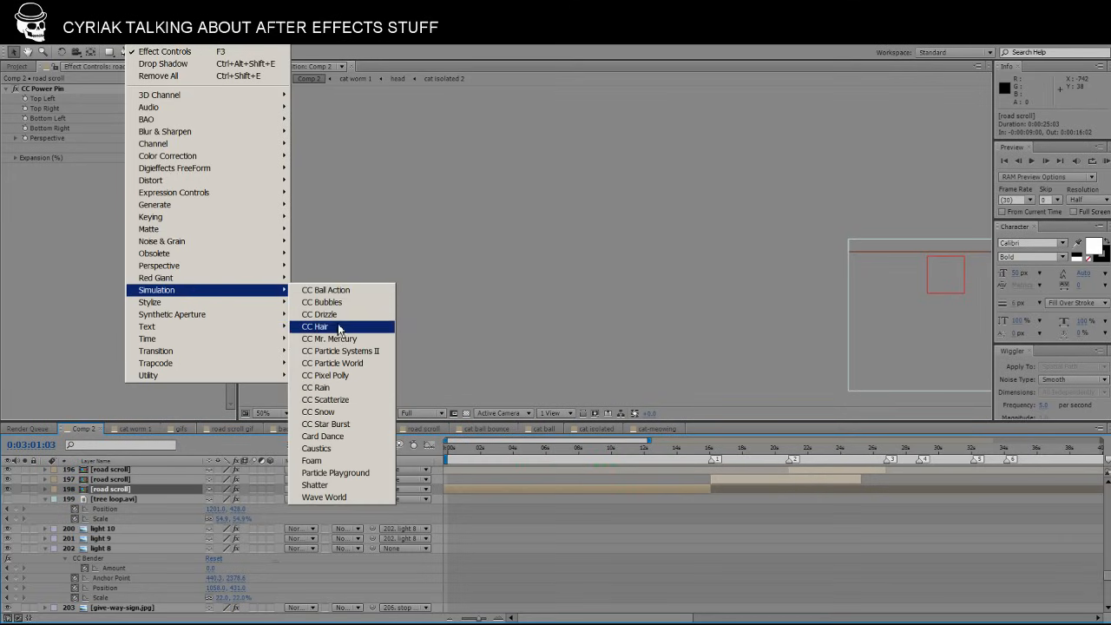
click(596, 583)
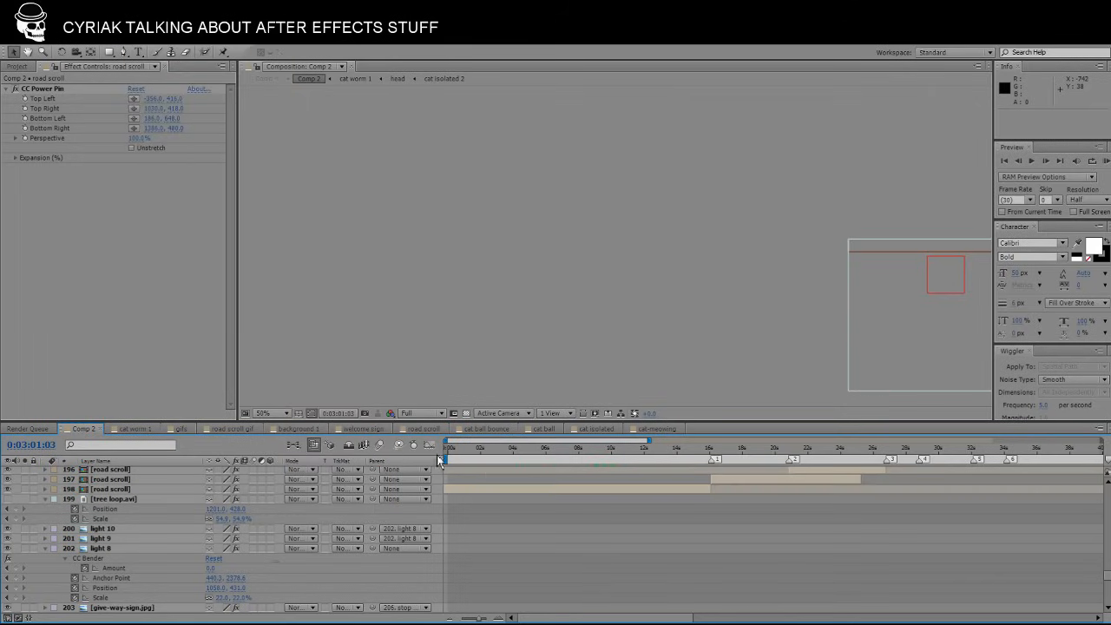
Scrub Comp 2 to 0:00:09:02 and select road scroll layer 198.
click(459, 448)
drag(490, 448, 596, 448)
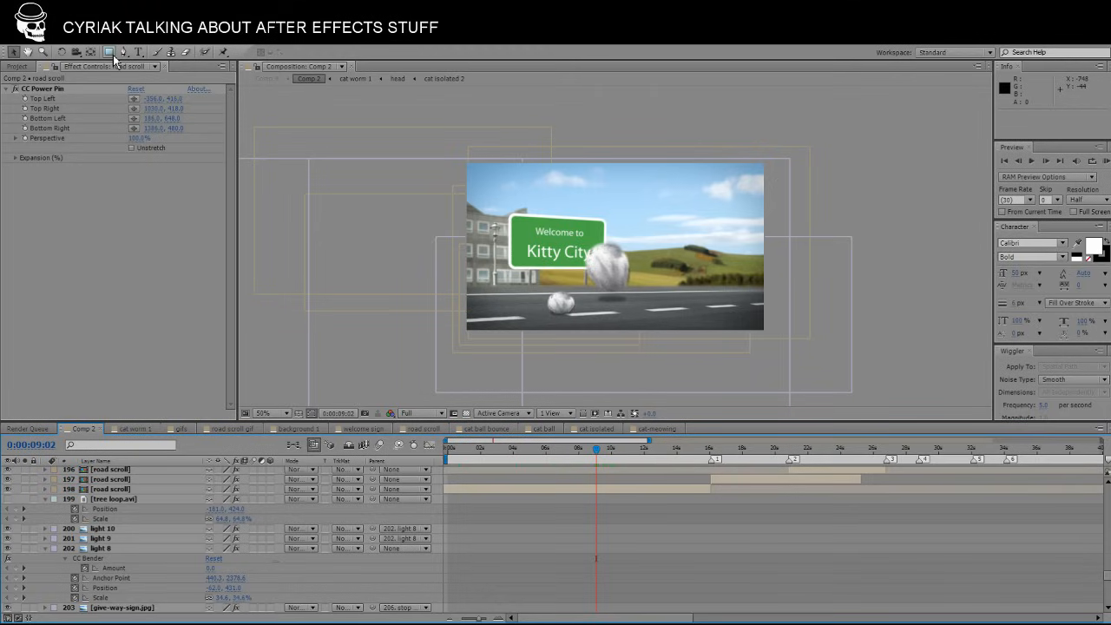
click(145, 38)
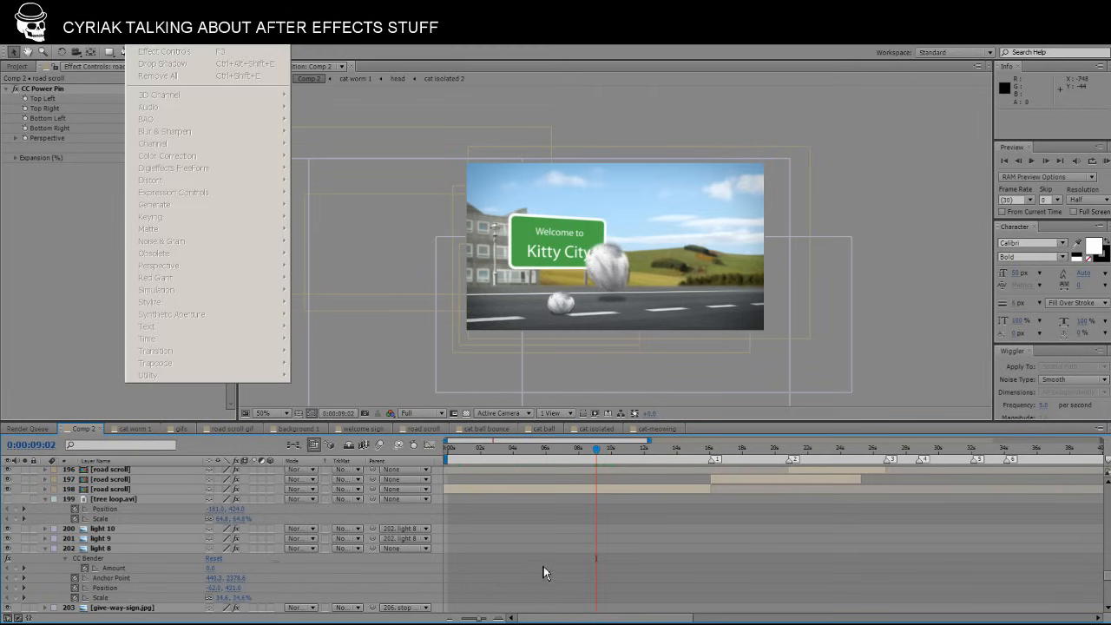
click(541, 525)
click(547, 490)
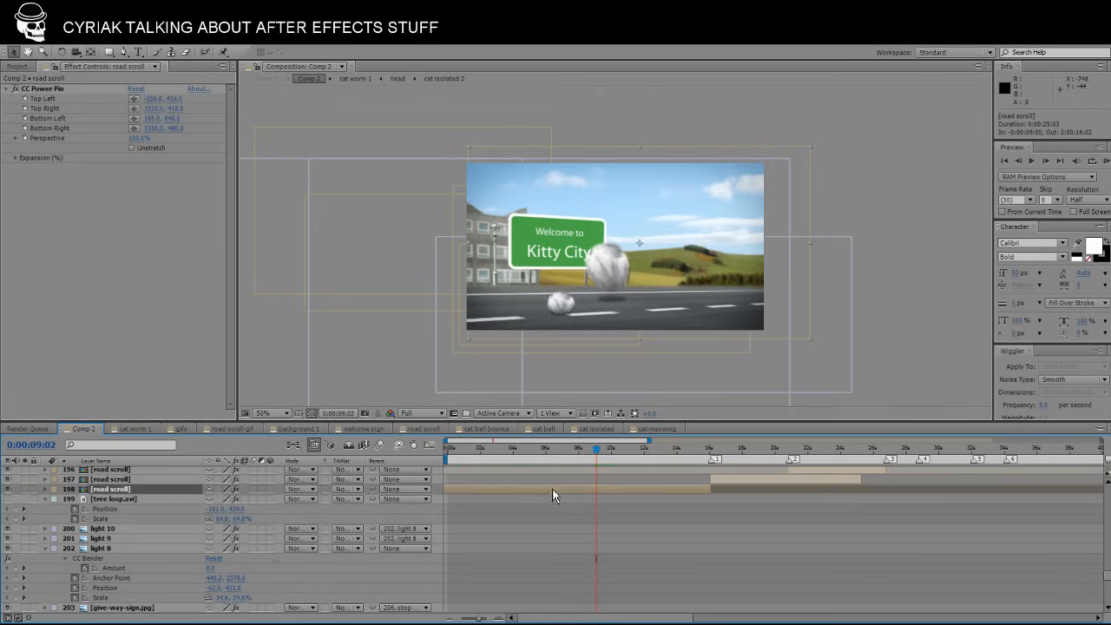
Add a new composition-sized white solid to Comp 2 with the default solid settings.
click(109, 38)
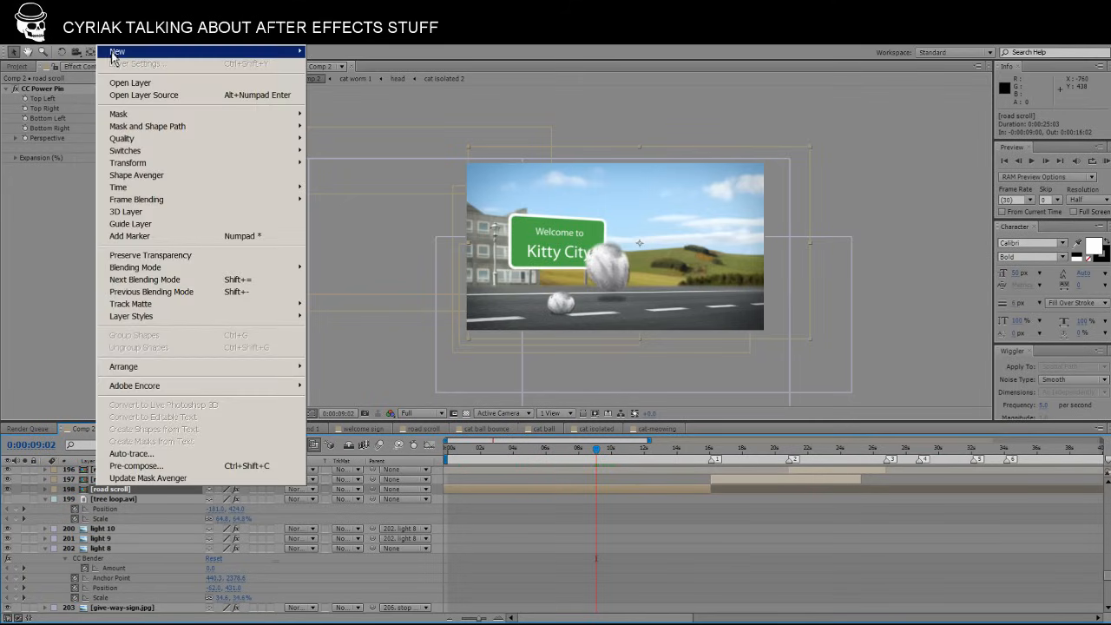
mouse_move(146, 52)
click(345, 66)
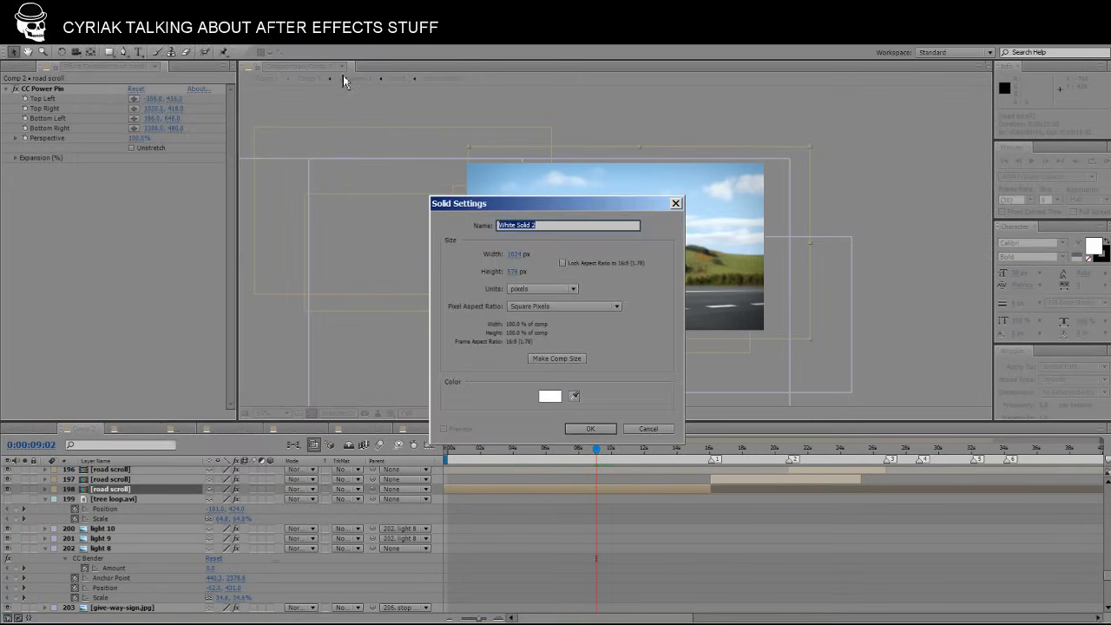
click(592, 428)
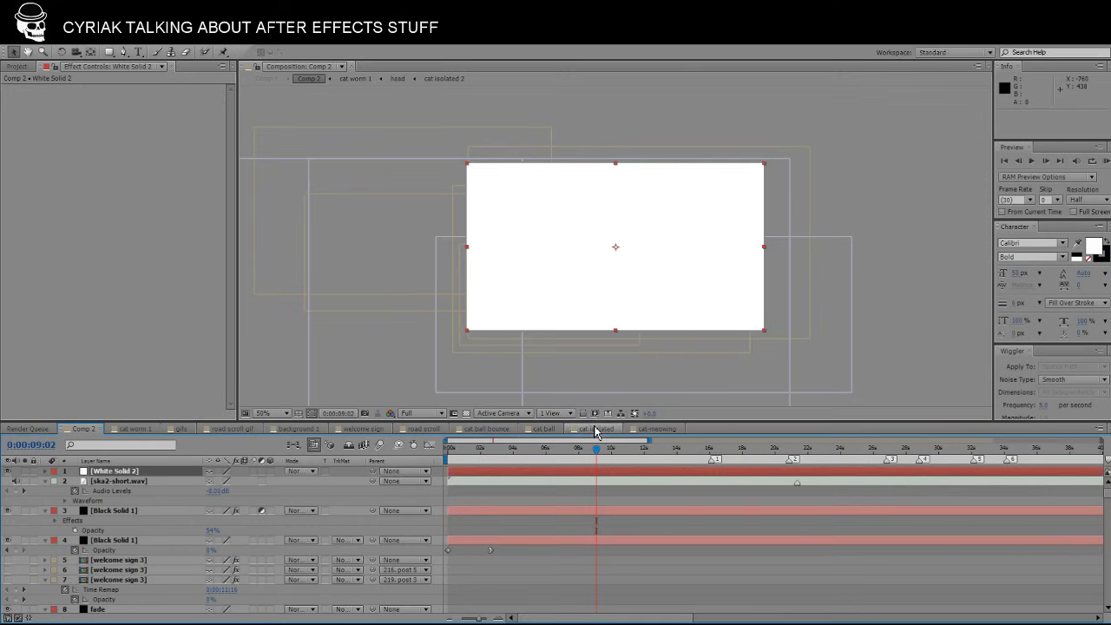
Browse the Distort, Matte, Text and Stylize effect categories for the white solid, and delete the solid from Comp 2.
click(130, 39)
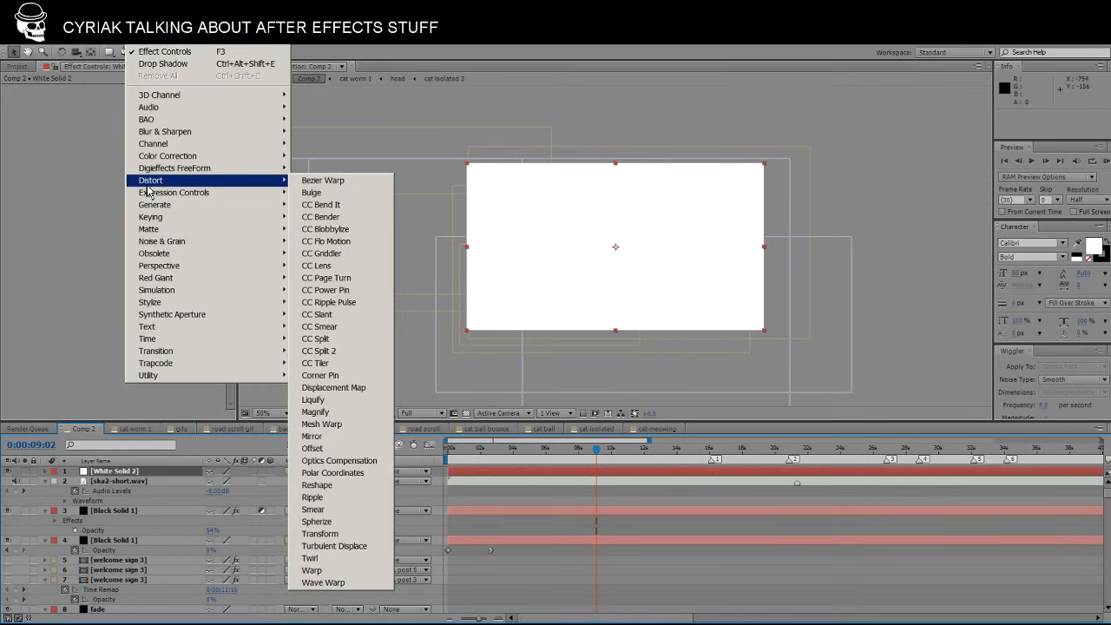
mouse_move(155, 206)
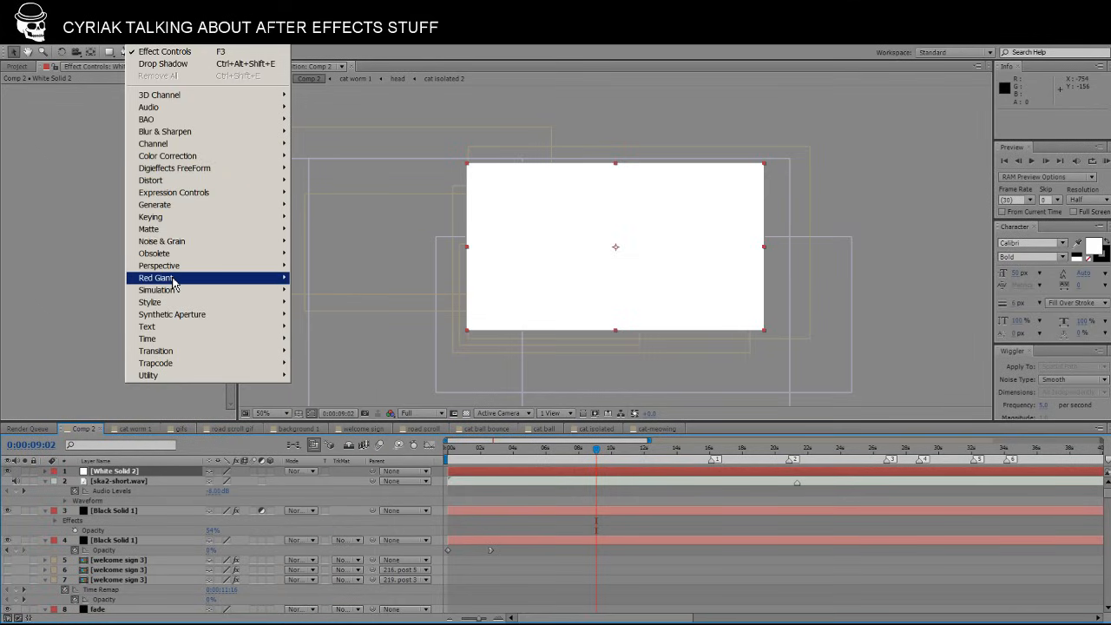
mouse_move(171, 223)
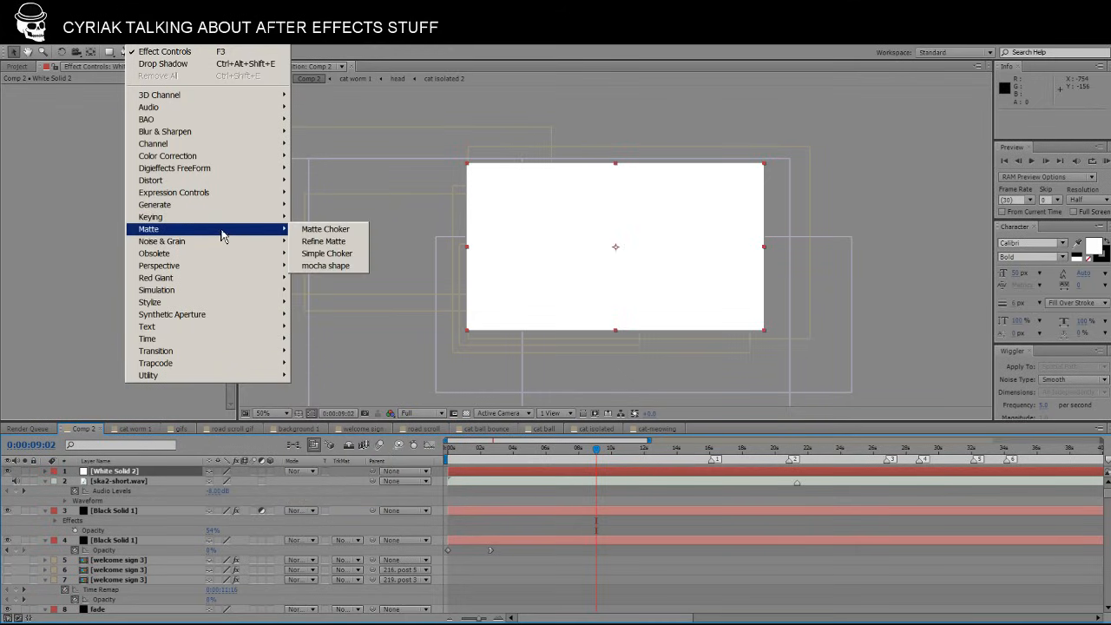
mouse_move(220, 198)
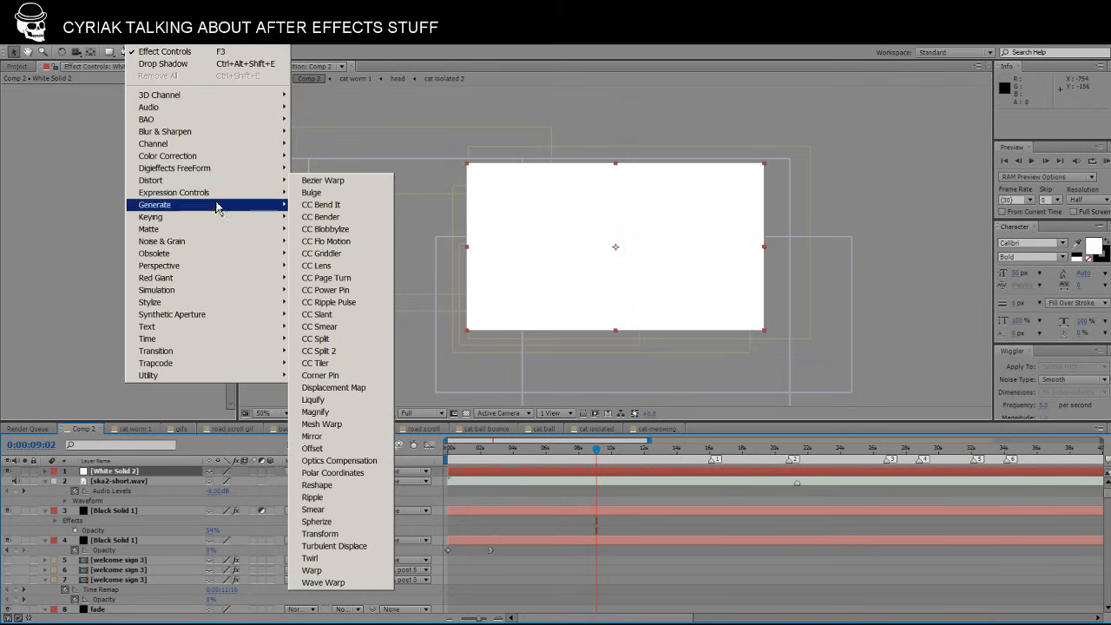
mouse_move(167, 270)
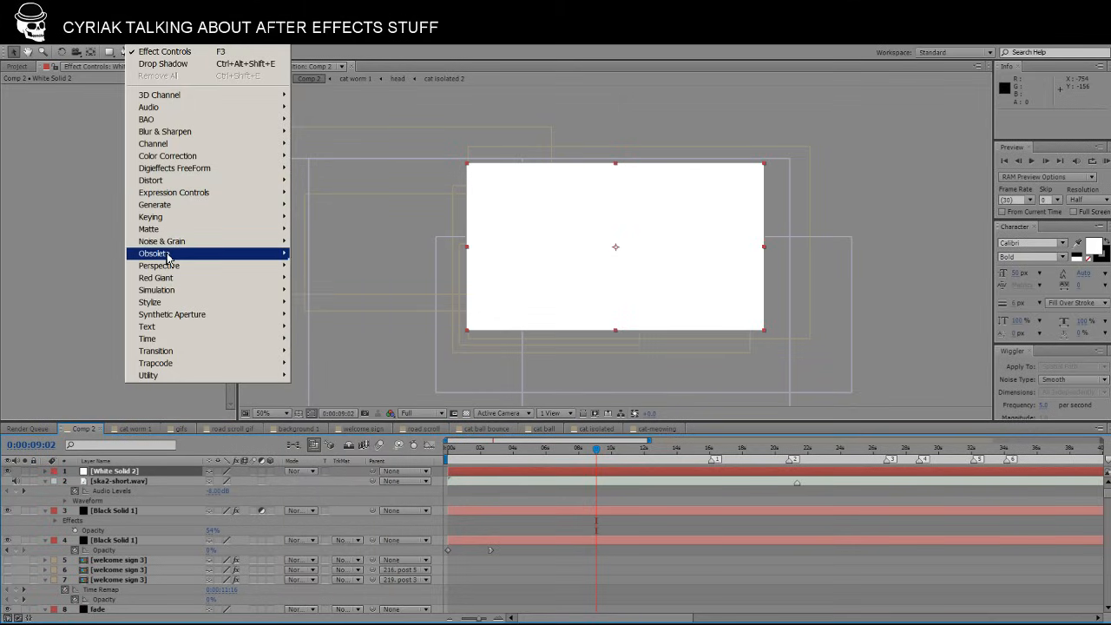
mouse_move(167, 320)
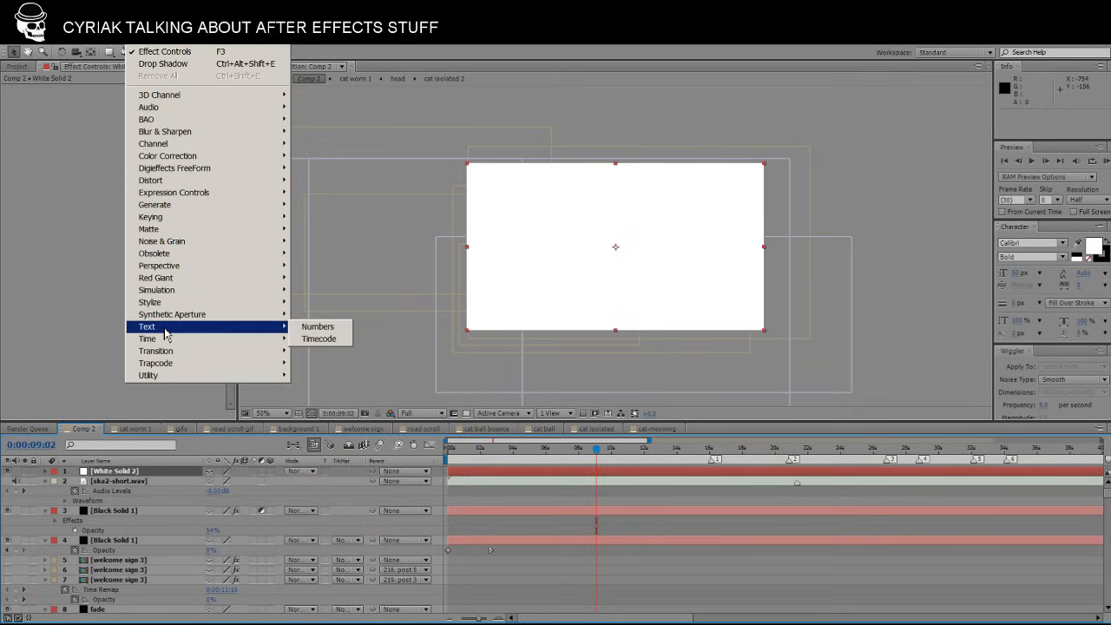
mouse_move(165, 345)
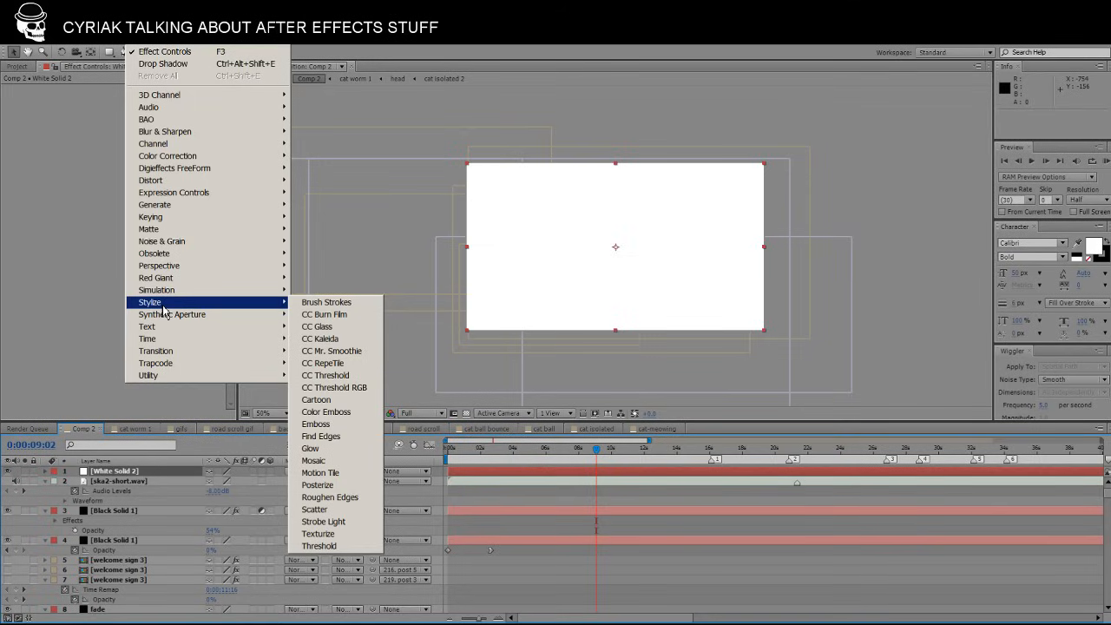
click(573, 477)
key(Delete)
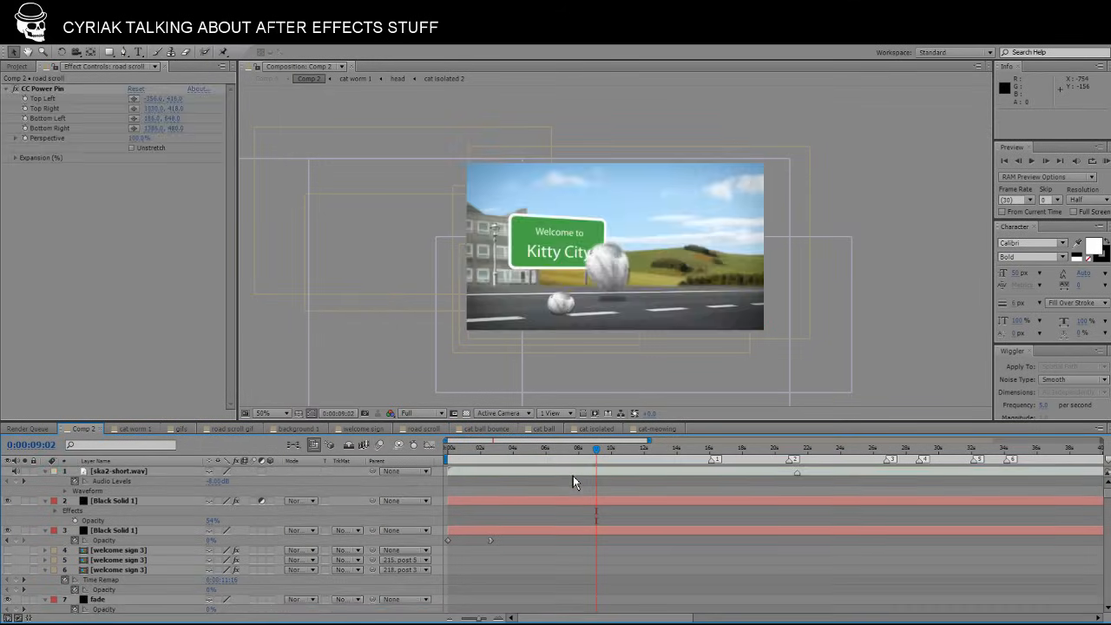
Select the opacity of Black Solid 1 on layer 2, examine its vignette mask and Brightness & Contrast effect, and deselect it.
click(599, 522)
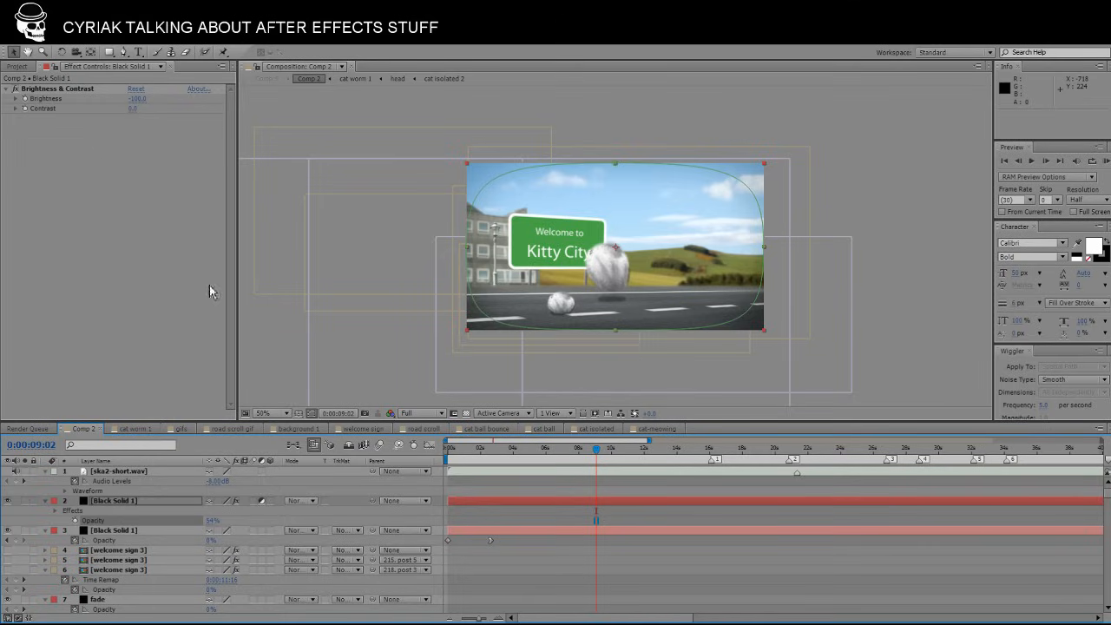
click(587, 521)
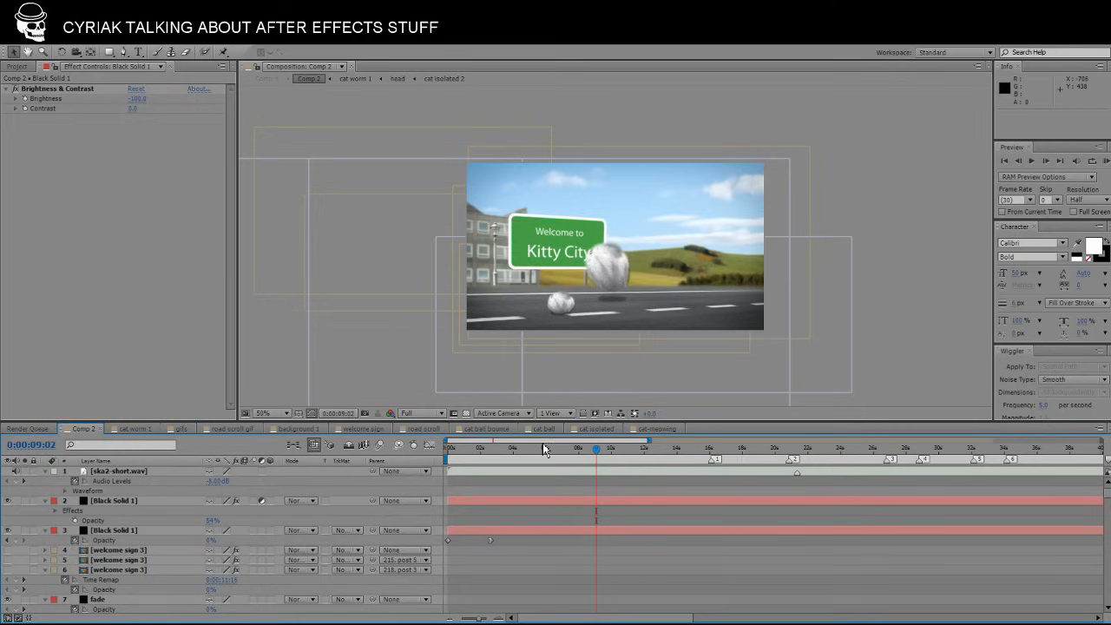
Scrub Comp 2 through 0:00:30:23 and 0:00:41:15 to 0:00:40:26, and view the multi-legged cat at 100% magnification.
drag(619, 459, 927, 461)
drag(672, 615, 751, 611)
click(591, 451)
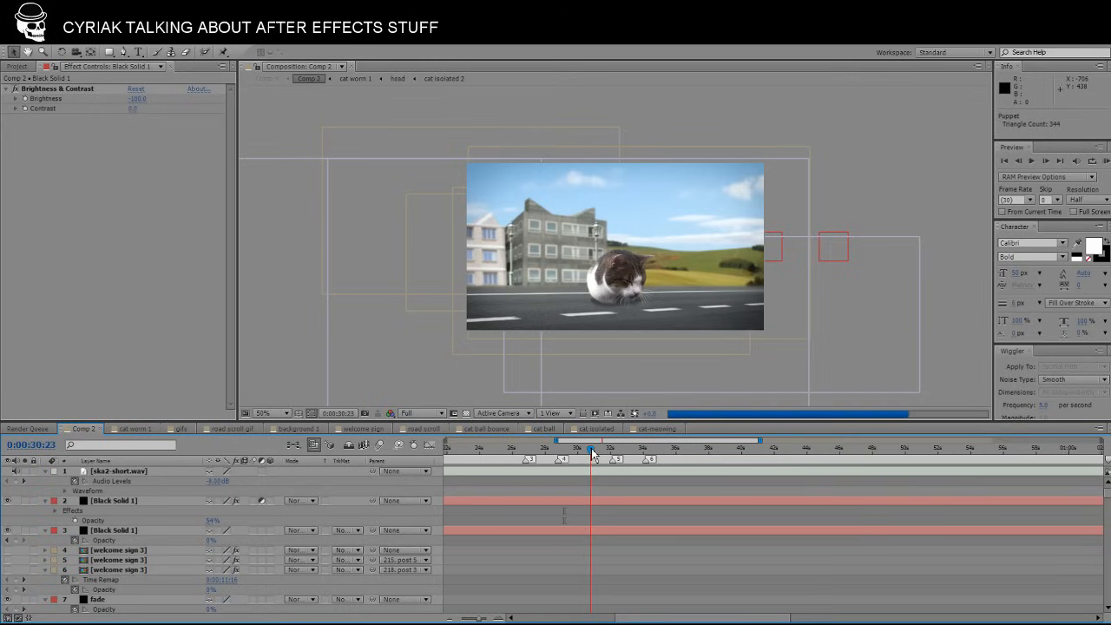
click(734, 452)
click(767, 459)
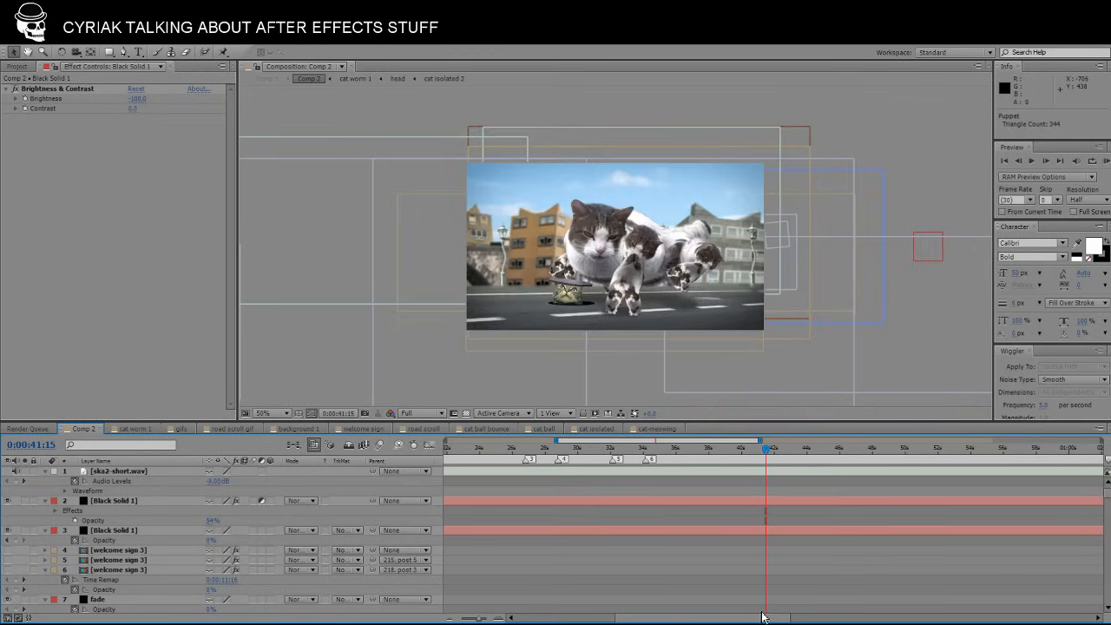
click(763, 458)
click(755, 459)
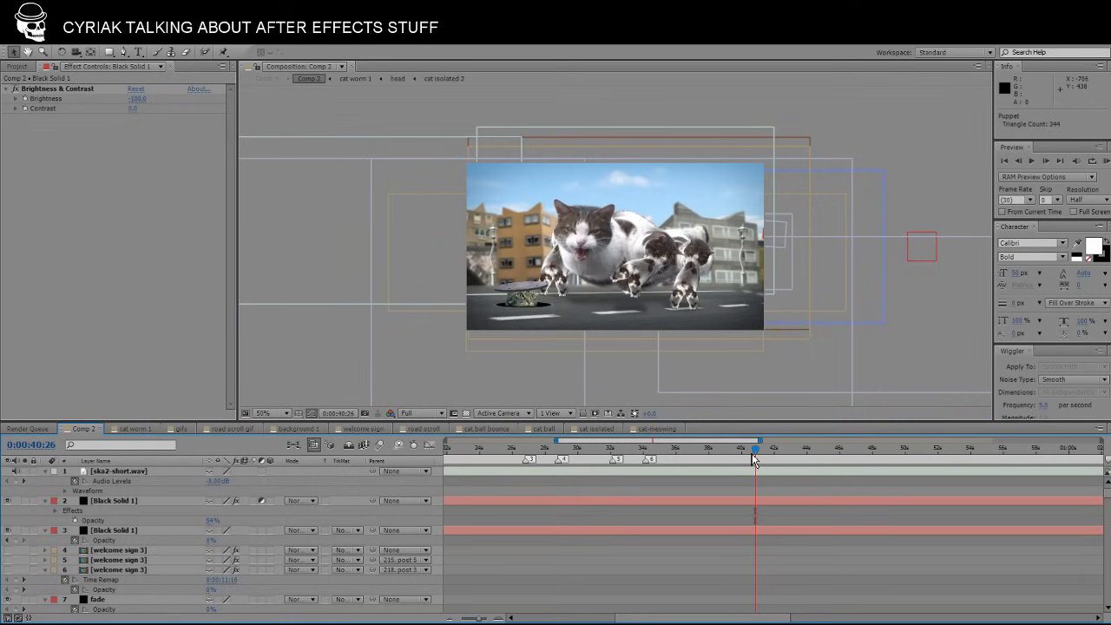
key(period)
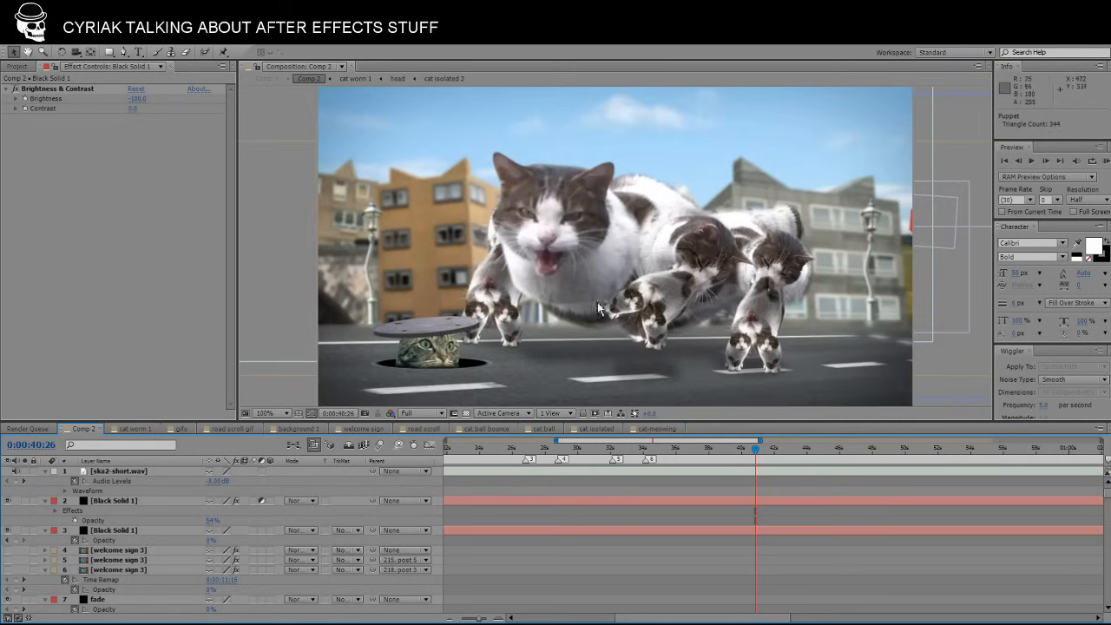
Find the cat worm 4 clip on layer 138 of Comp 2, open its composition and look through its layers.
scroll(717, 509, down, 6)
scroll(735, 553, down, 7)
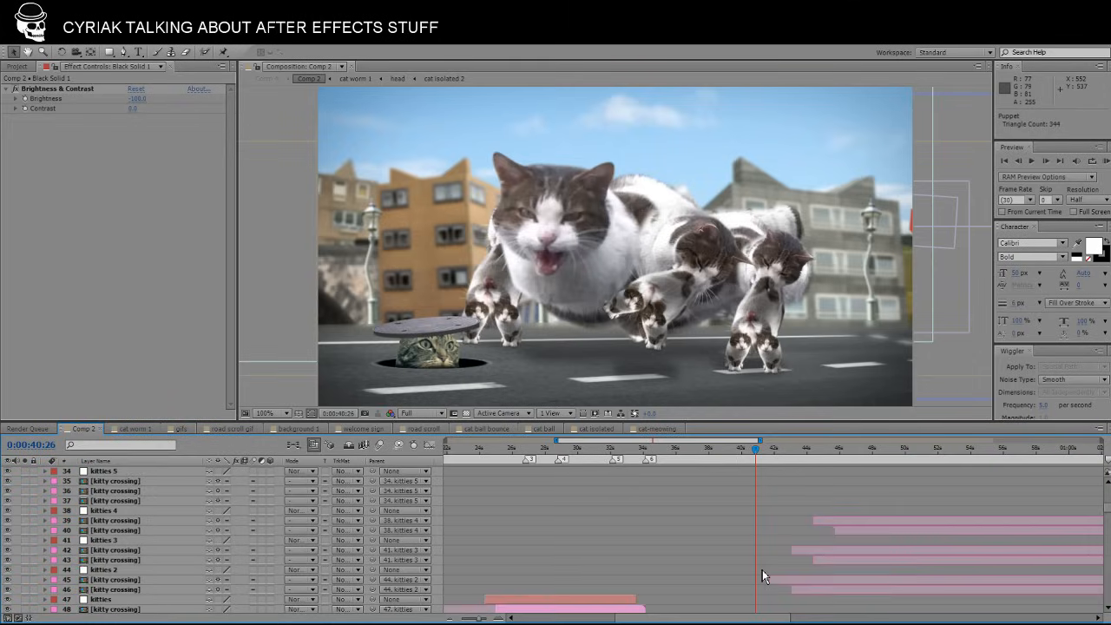
scroll(802, 551, down, 20)
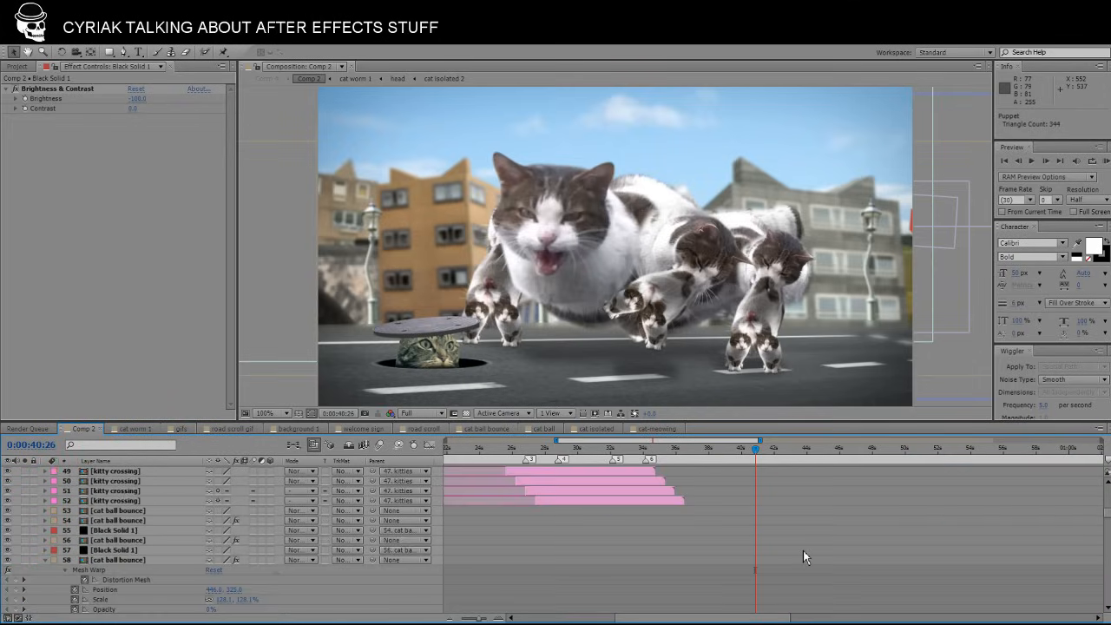
scroll(799, 555, down, 15)
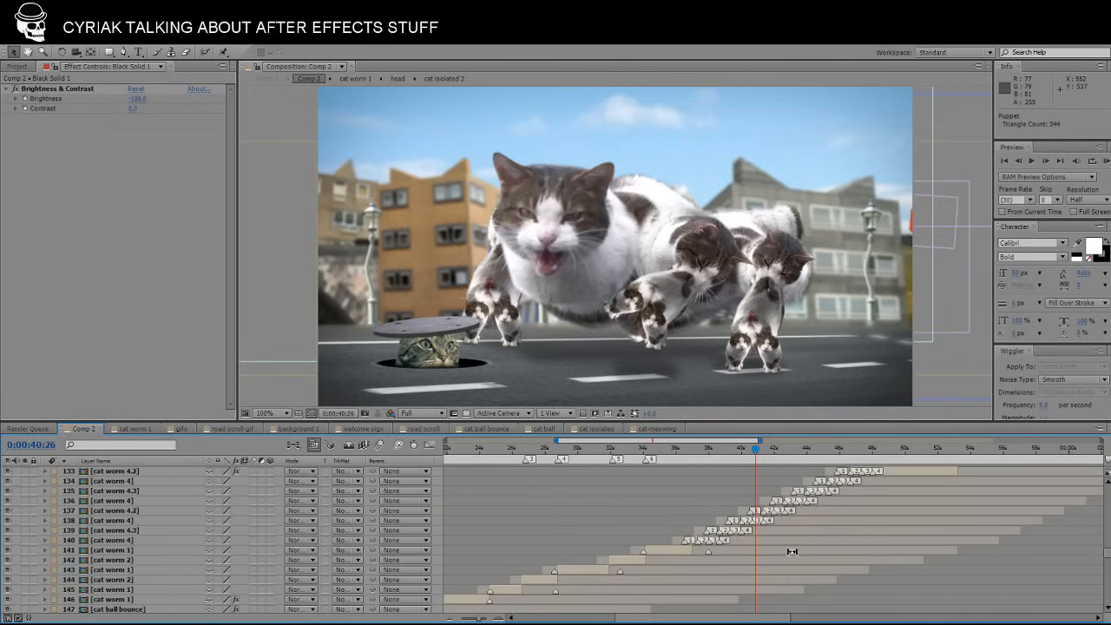
click(169, 540)
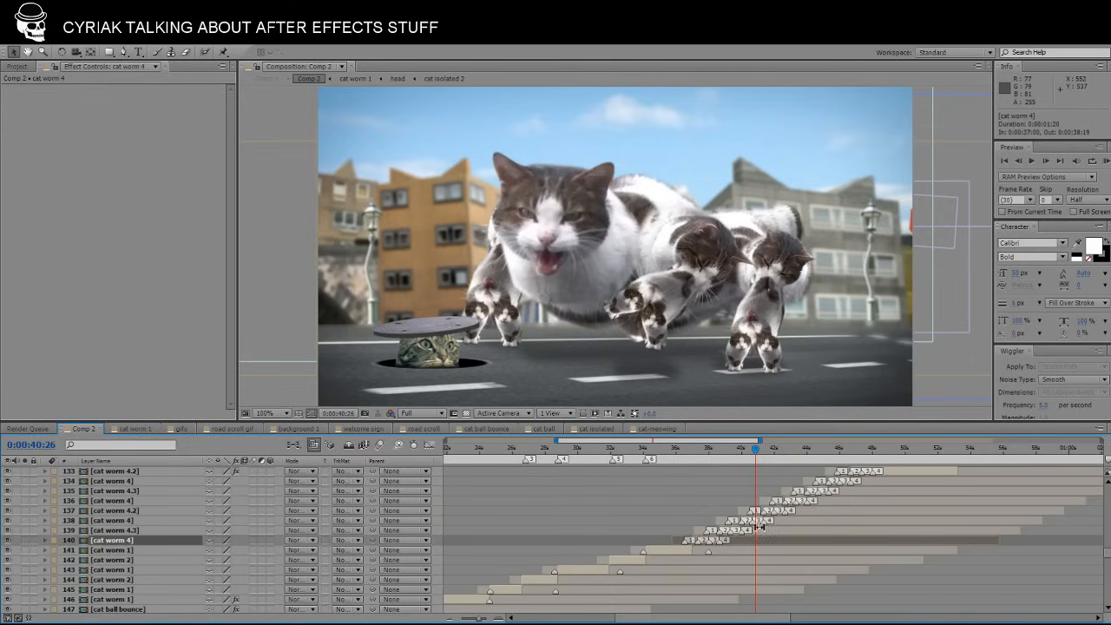
click(760, 522)
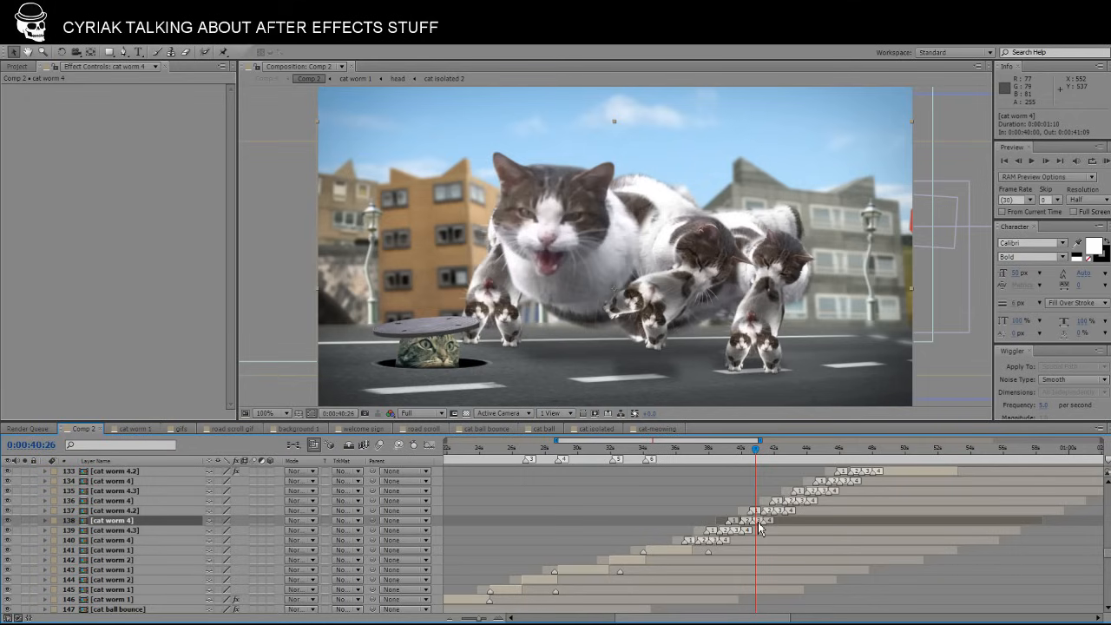
double_click(111, 525)
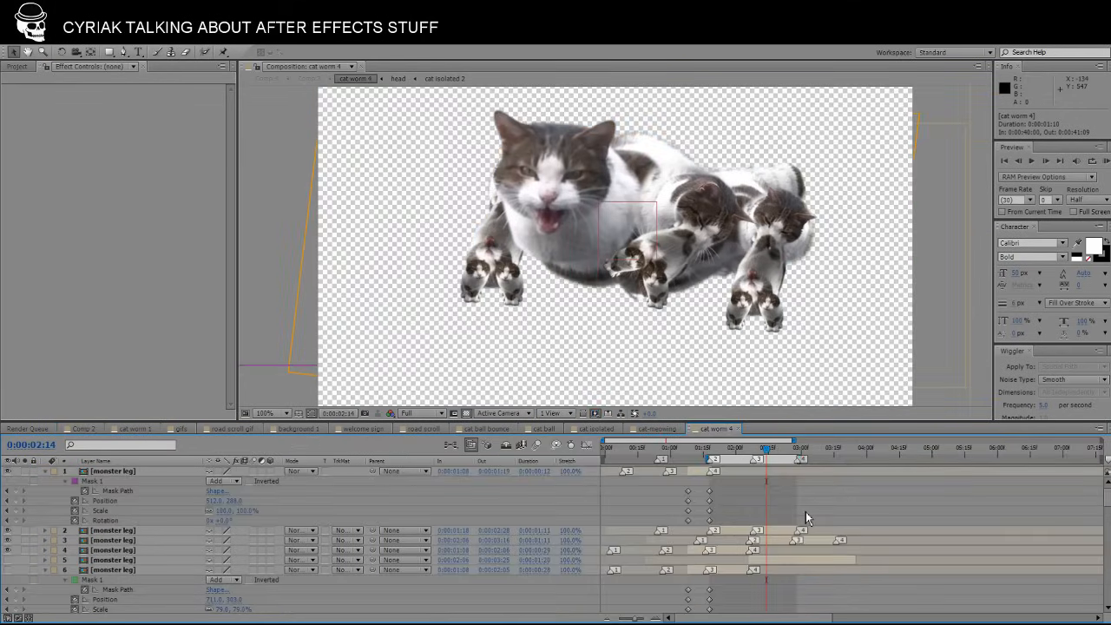
scroll(783, 513, down, 15)
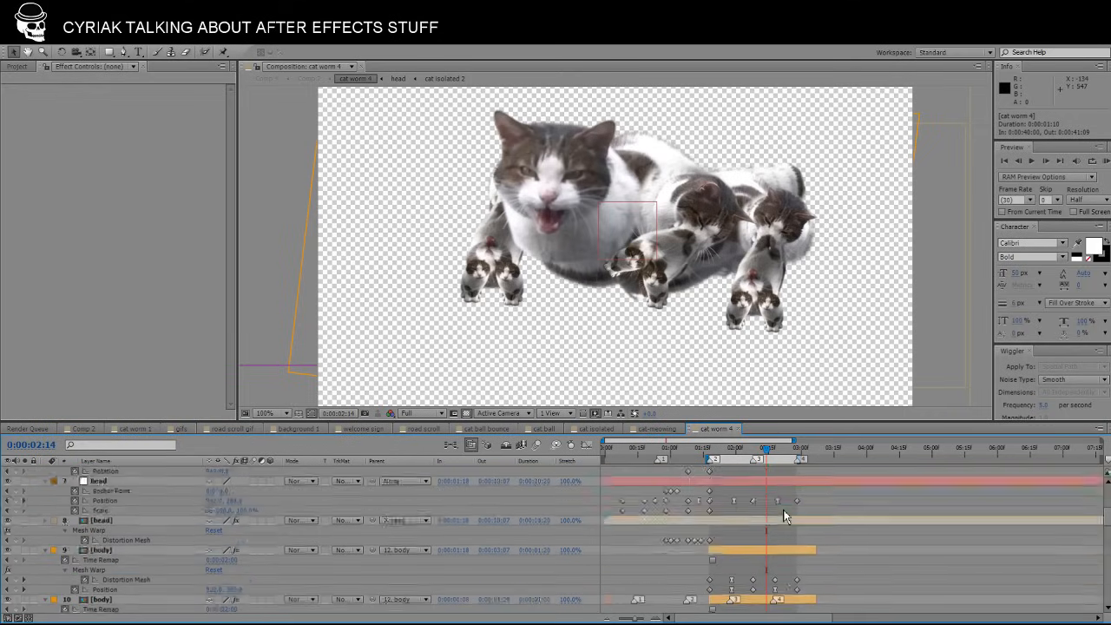
scroll(783, 516, up, 10)
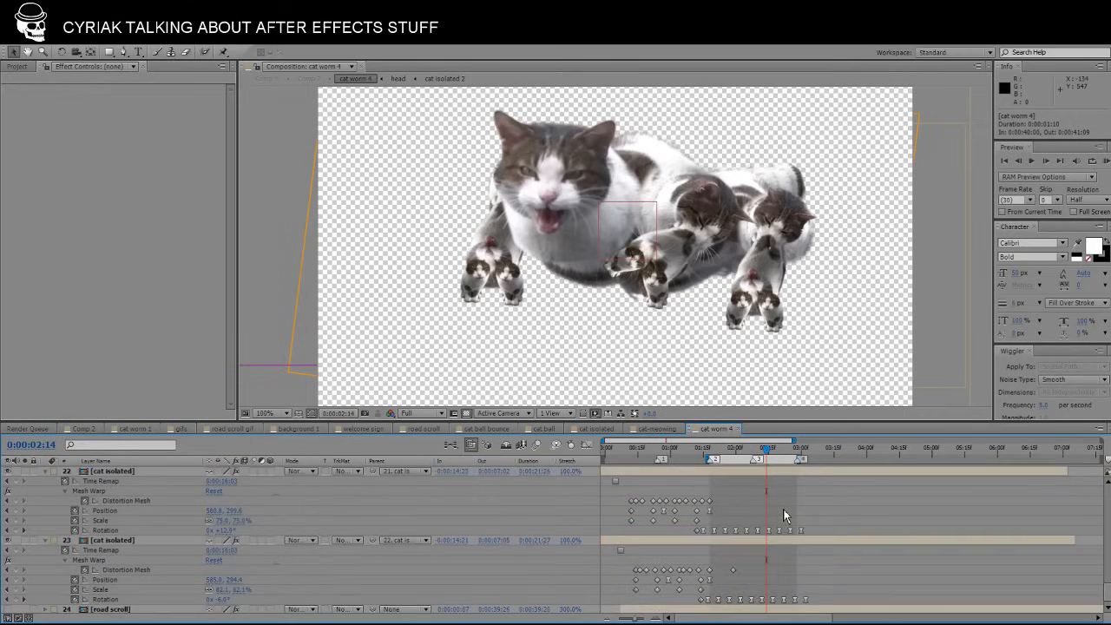
scroll(783, 516, up, 10)
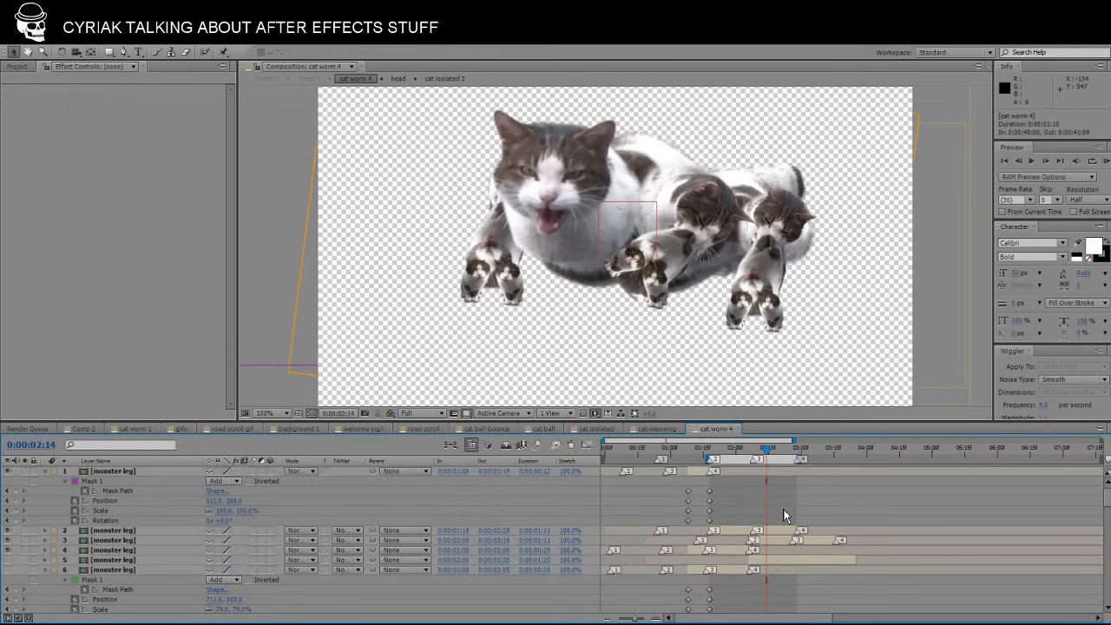
Move cat worm 4 to 0:00:01:18, set the preview resolution to Full, and play and stop a RAM preview.
click(712, 456)
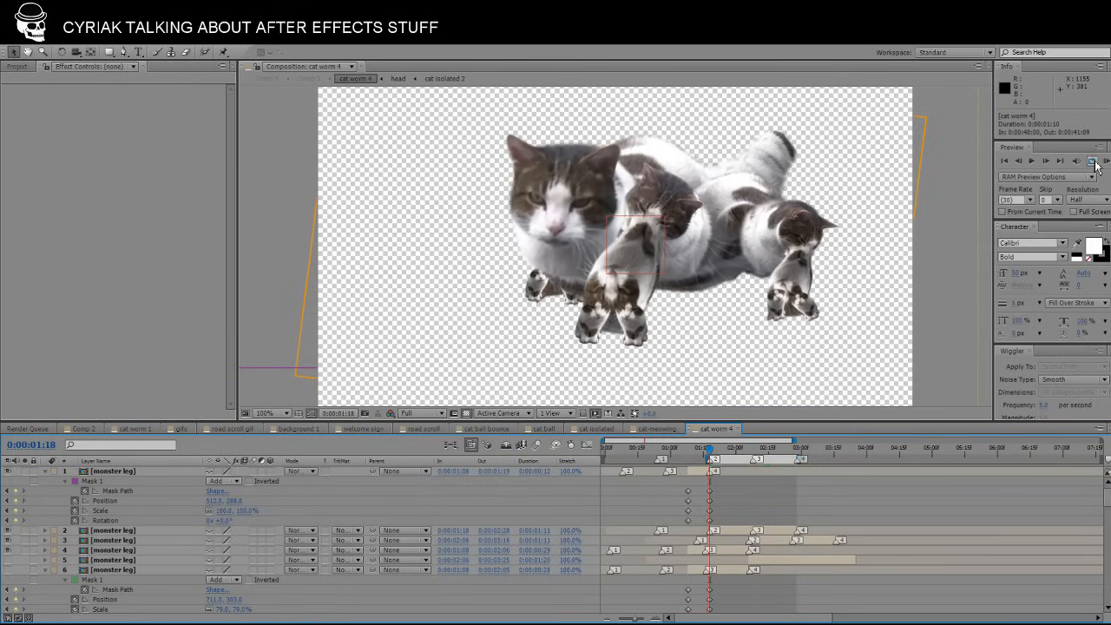
click(1080, 199)
click(1077, 232)
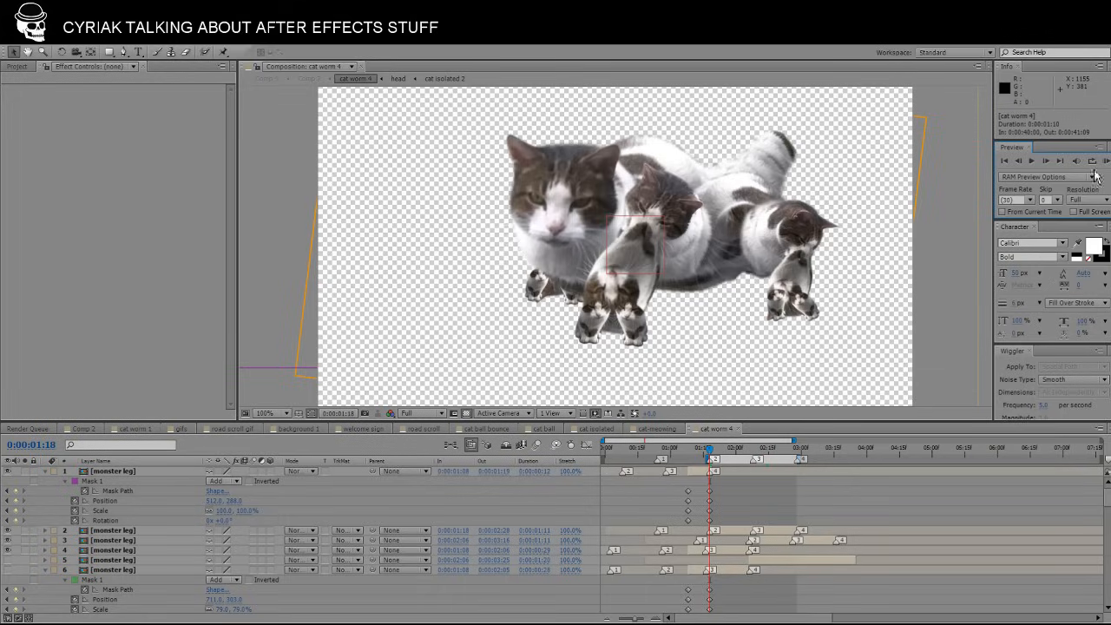
click(1106, 162)
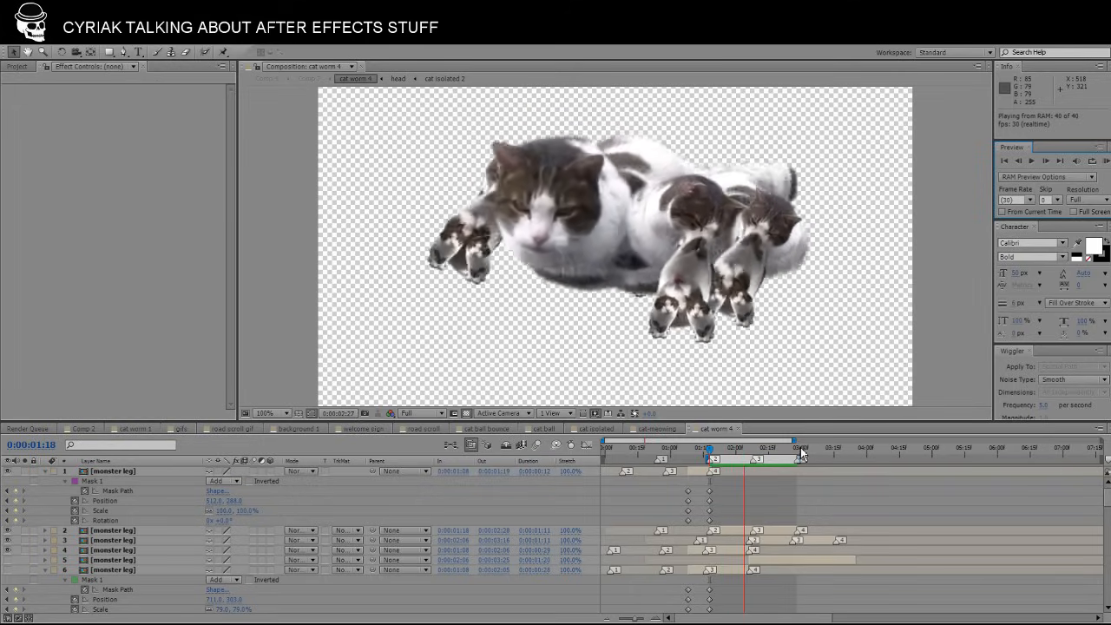
click(744, 495)
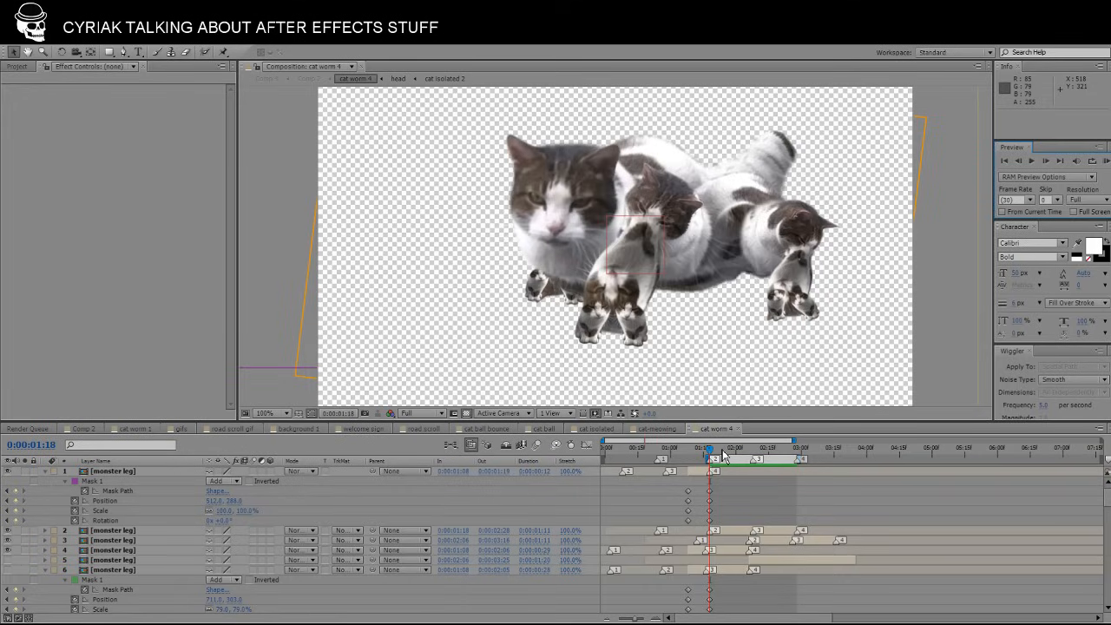
Solo the monster leg on layer 2 of cat worm 4 and scrub its movement from 0:00:01:24 to 0:00:01:22.
mouse_move(728, 448)
mouse_down()
mouse_move(754, 449)
mouse_move(723, 449)
mouse_up()
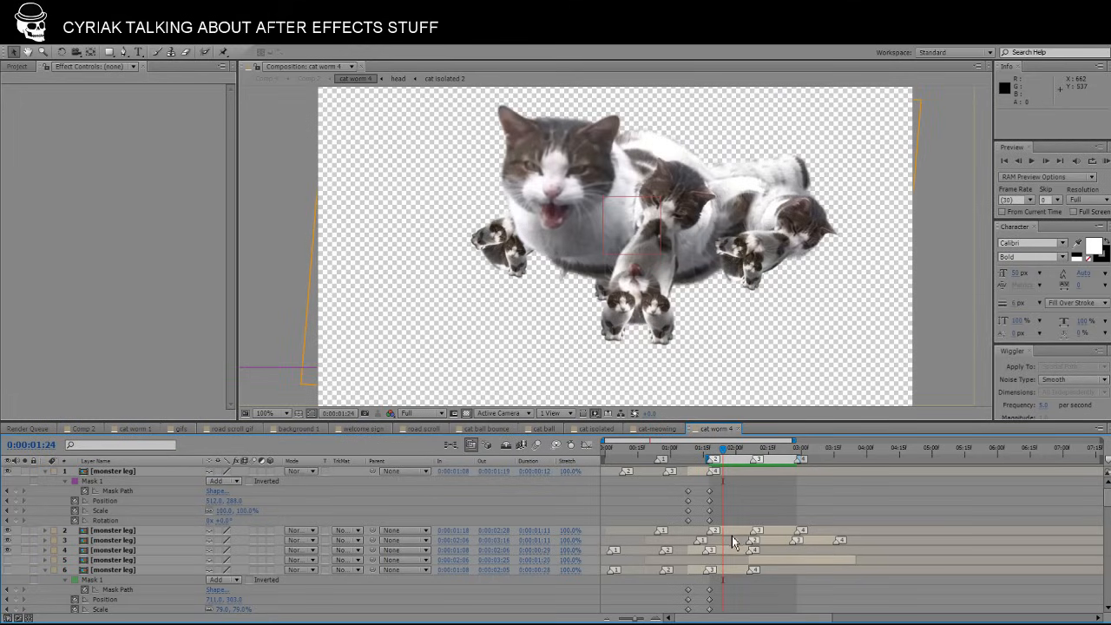
click(733, 533)
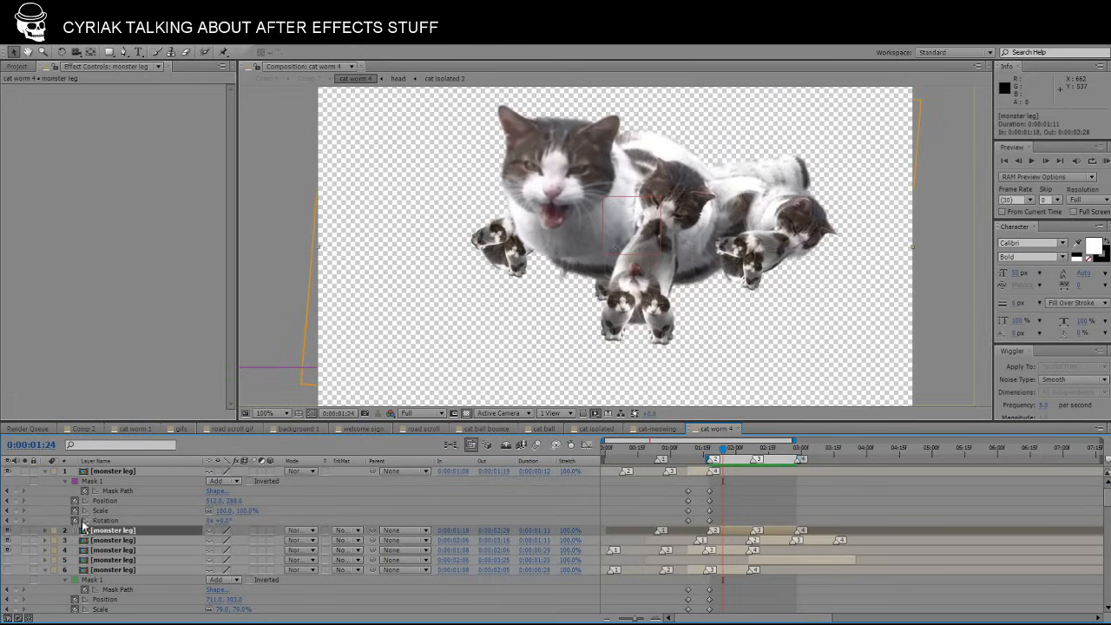
click(25, 530)
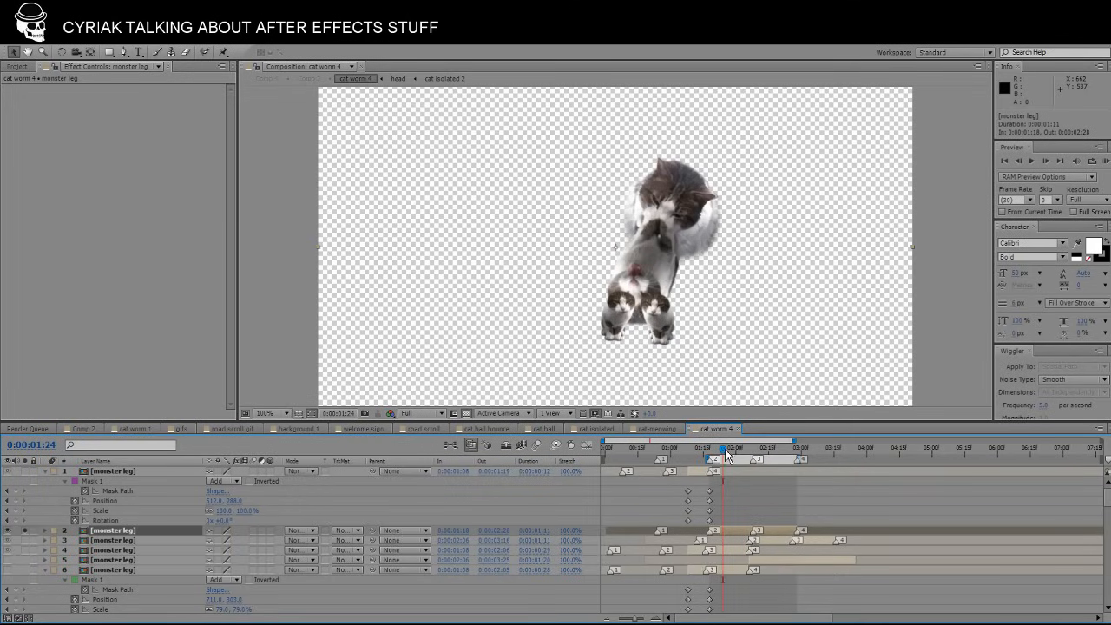
mouse_move(724, 450)
mouse_down()
mouse_move(752, 451)
mouse_move(727, 453)
mouse_up()
mouse_move(722, 454)
mouse_down()
mouse_move(751, 454)
mouse_move(718, 453)
mouse_up()
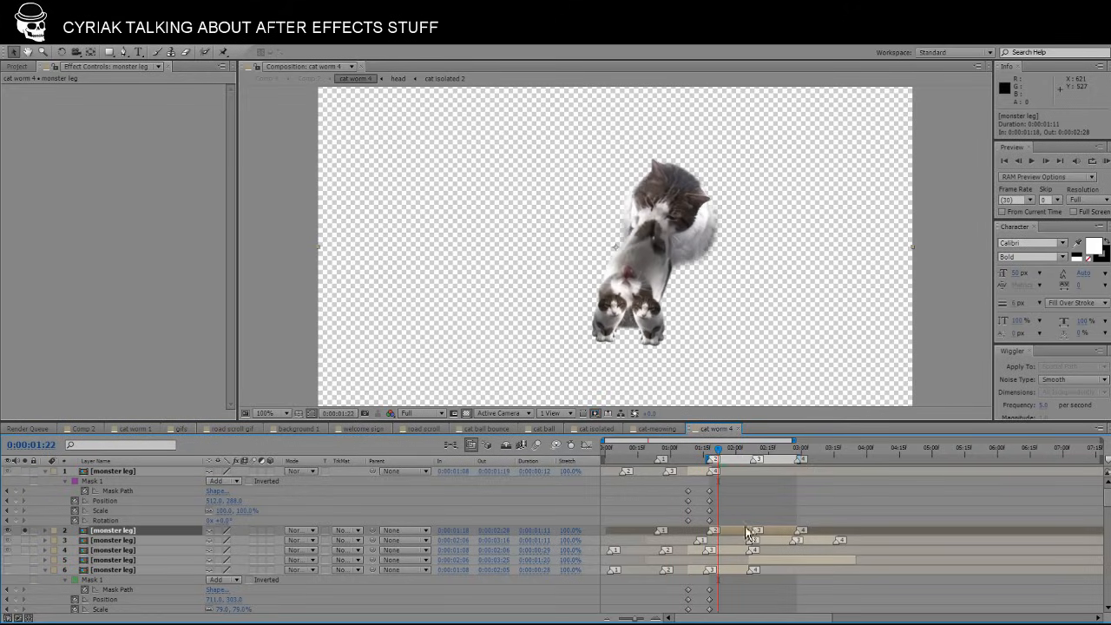
Open the monster leg composition, inspect its toe and cat ball layers, and scrub the leg's motion to 0:00:01:29.
double_click(737, 532)
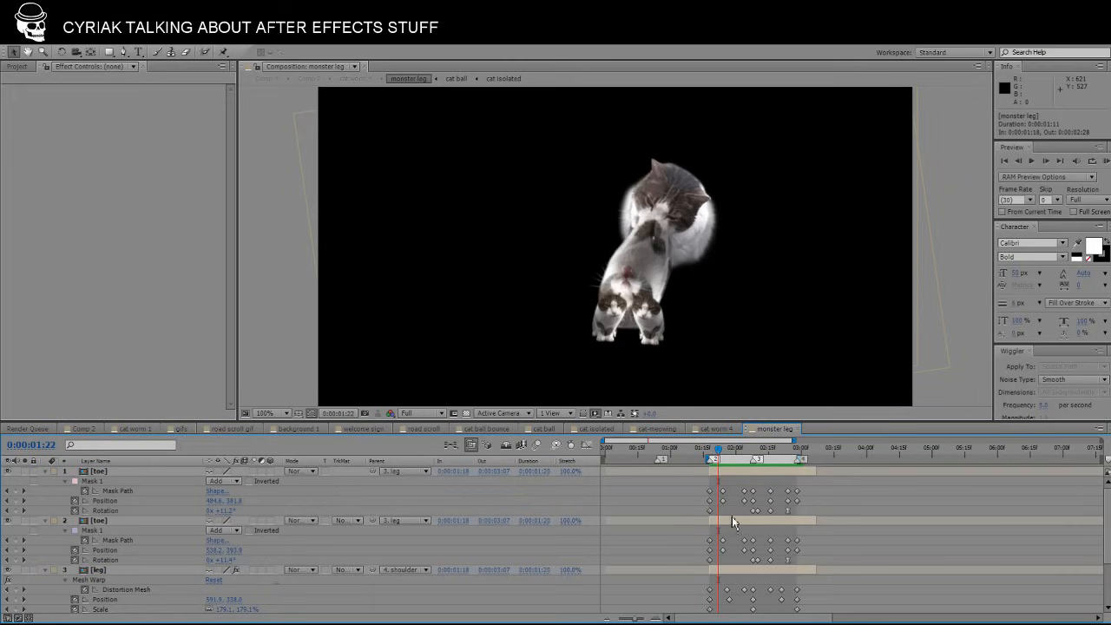
click(734, 524)
scroll(734, 526, down, 3)
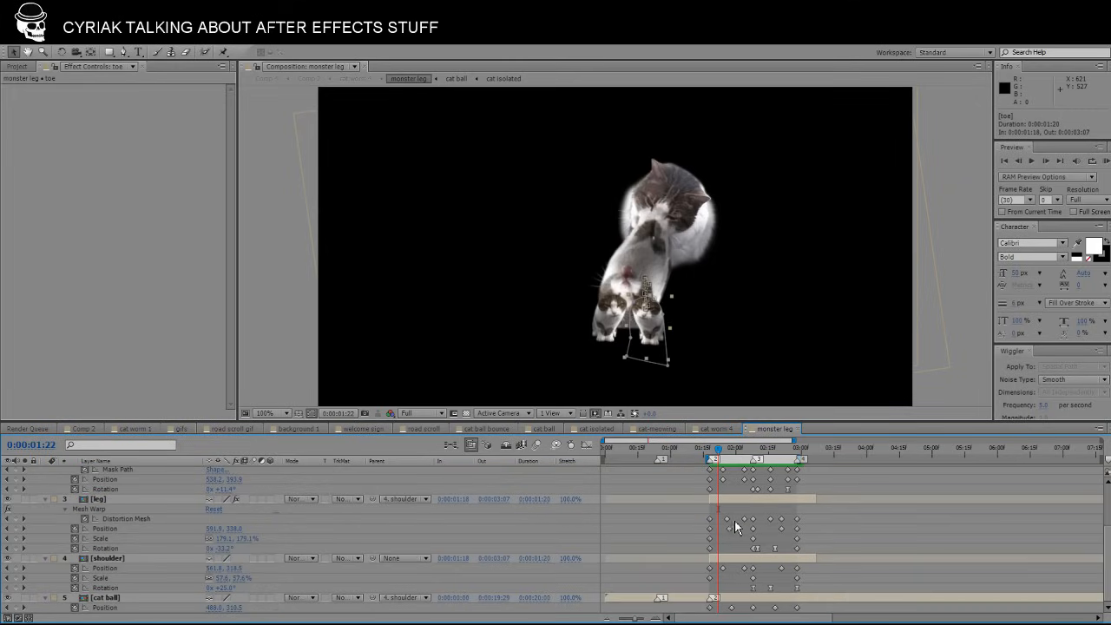
click(736, 599)
mouse_move(721, 451)
mouse_down()
mouse_move(762, 450)
mouse_move(711, 448)
mouse_up()
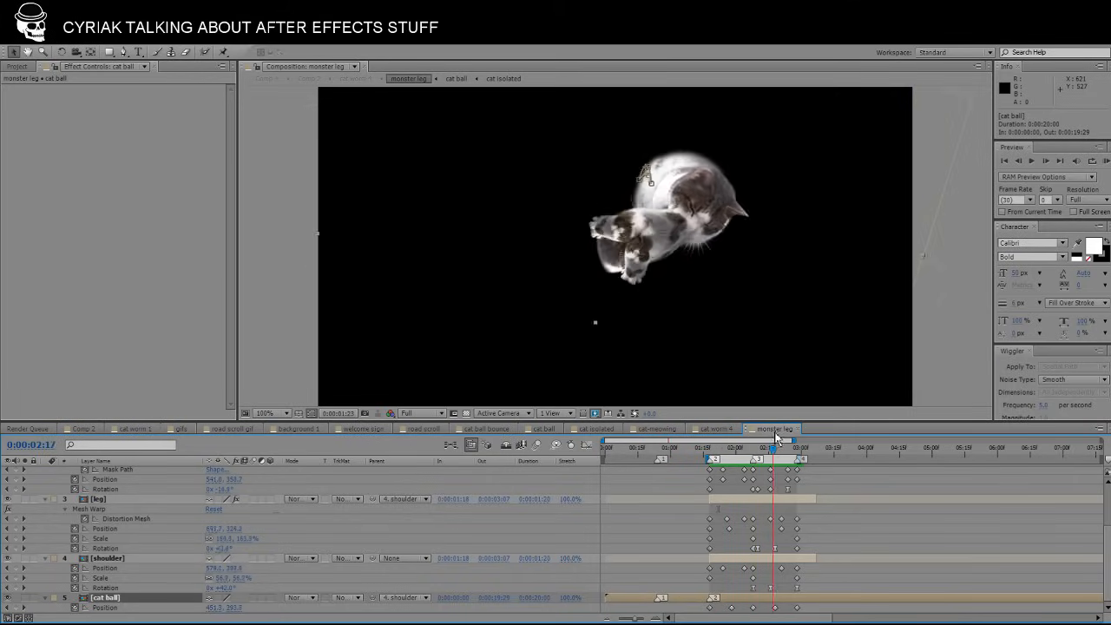
drag(776, 438, 737, 436)
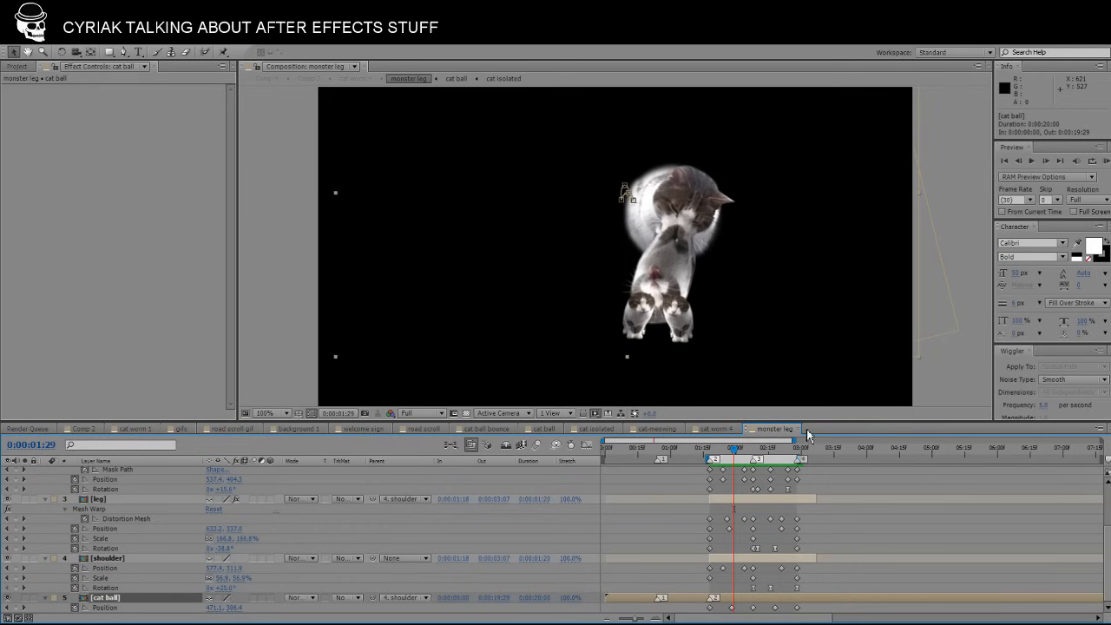
Close monster leg, unsolo layer 2 in cat worm 4 and scrub the whole cat to 0:00:01:22.
click(731, 435)
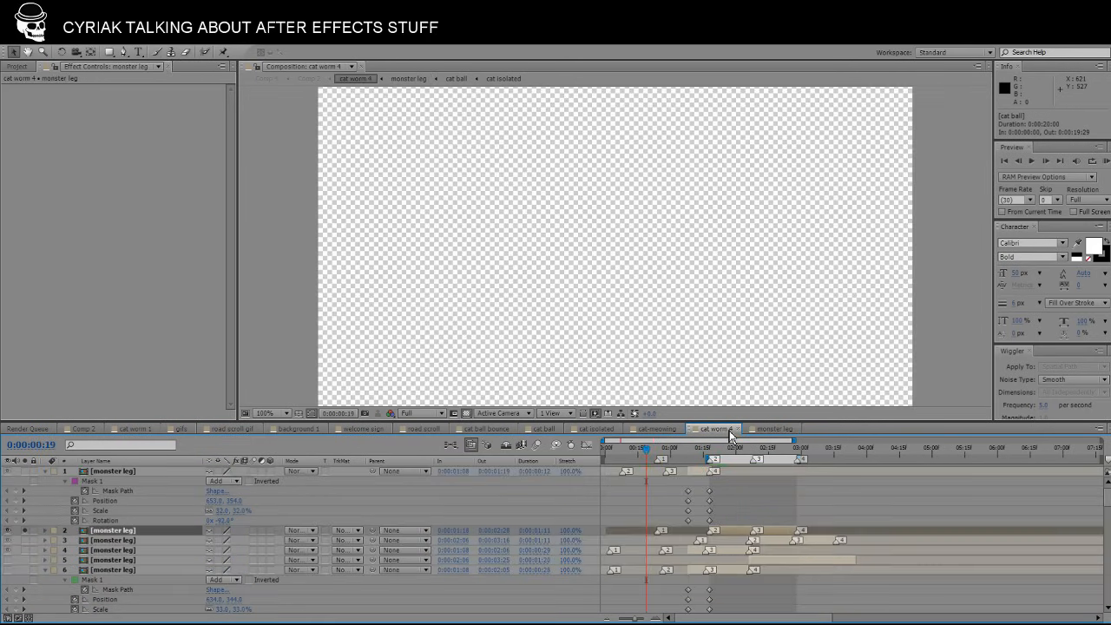
click(792, 430)
drag(727, 451, 755, 449)
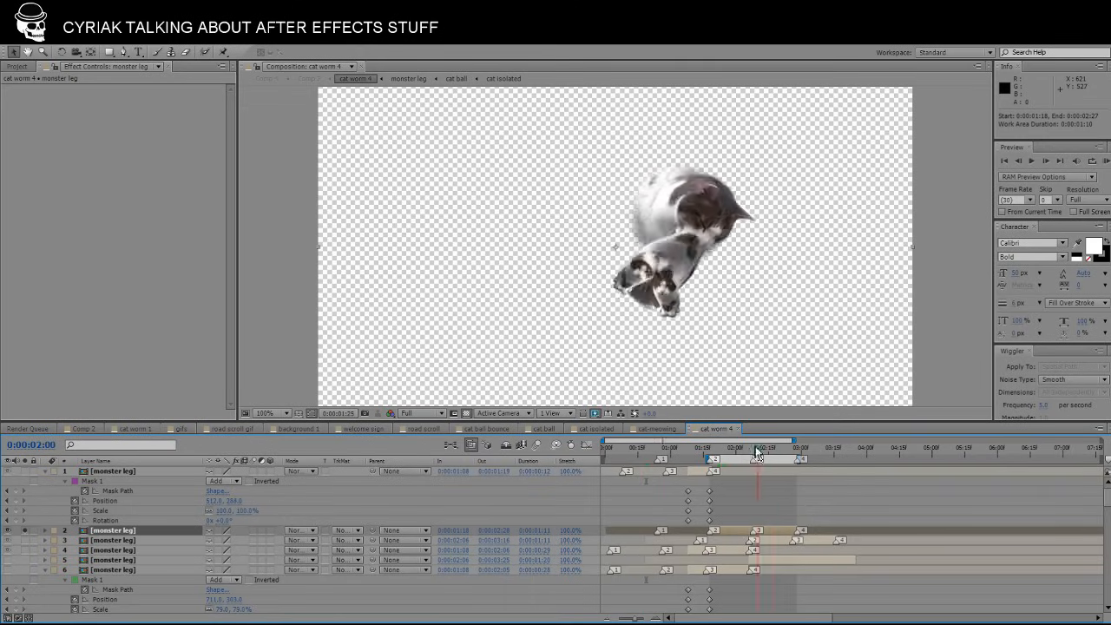
click(27, 533)
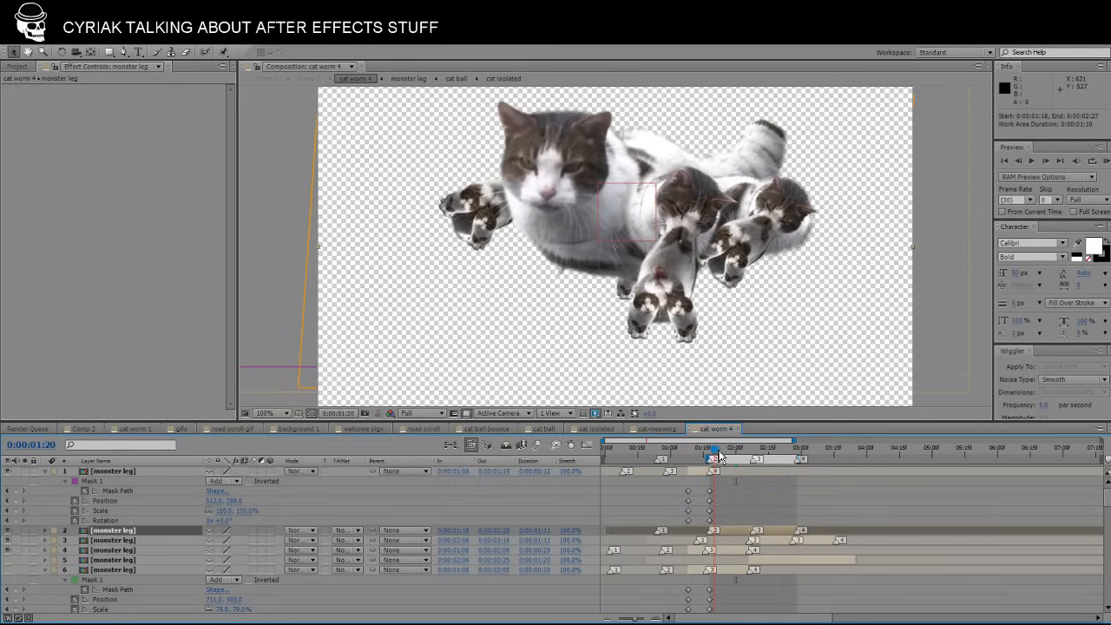
mouse_move(719, 455)
mouse_down()
mouse_move(786, 454)
mouse_move(714, 455)
mouse_move(784, 453)
mouse_move(727, 460)
mouse_move(720, 445)
mouse_up()
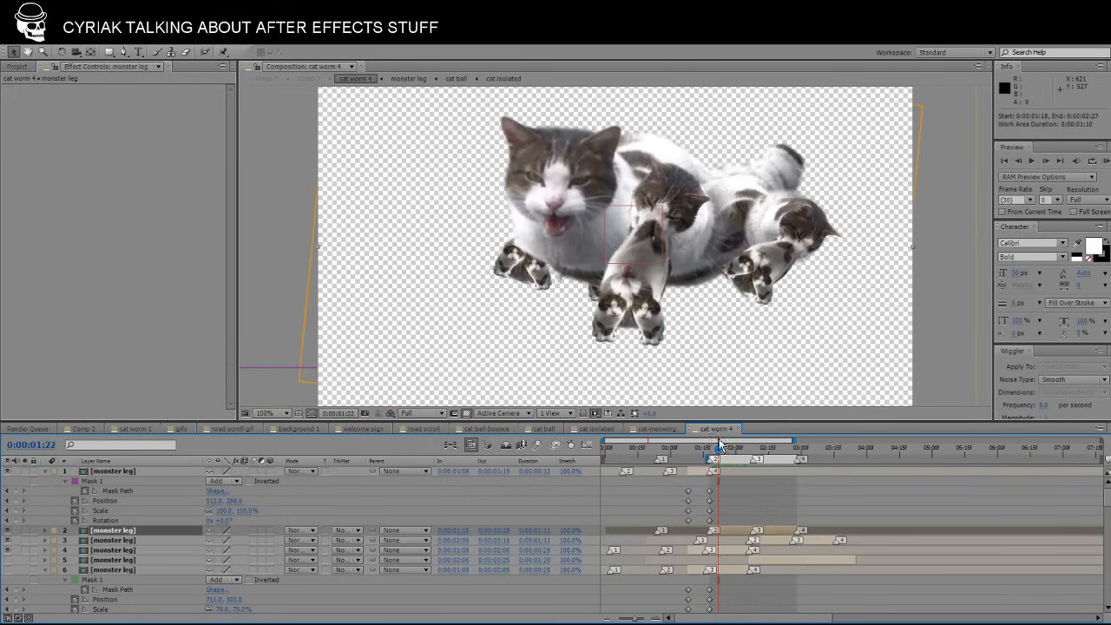
Reopen the monster leg composition at 200% magnification and examine its toe layer 2 and the shoulder layer's mask.
double_click(734, 533)
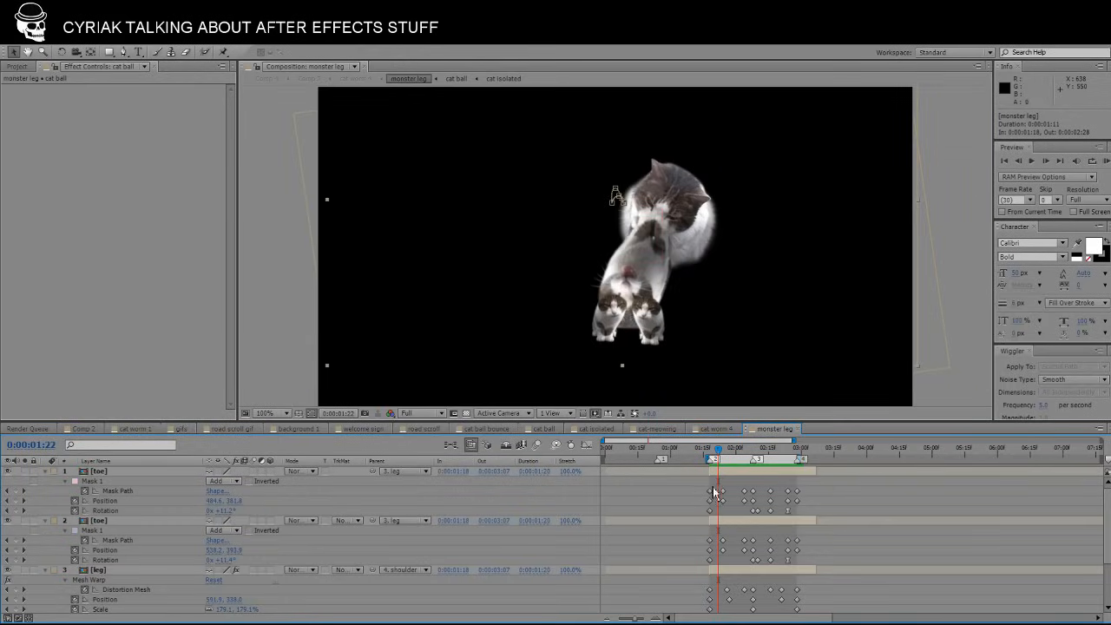
click(728, 522)
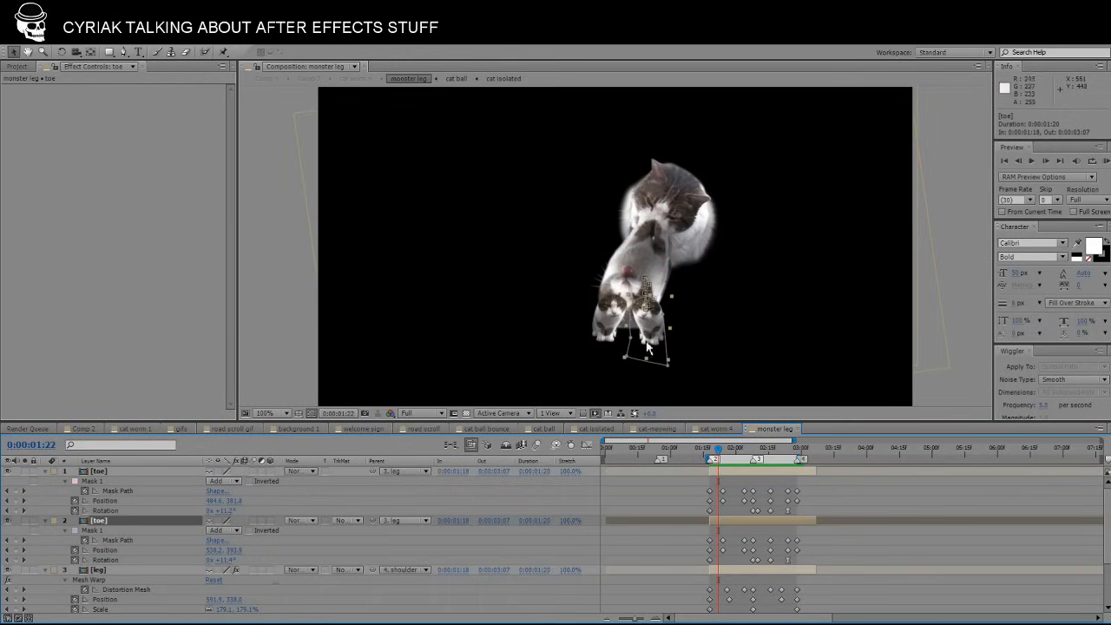
scroll(647, 348, up, 2)
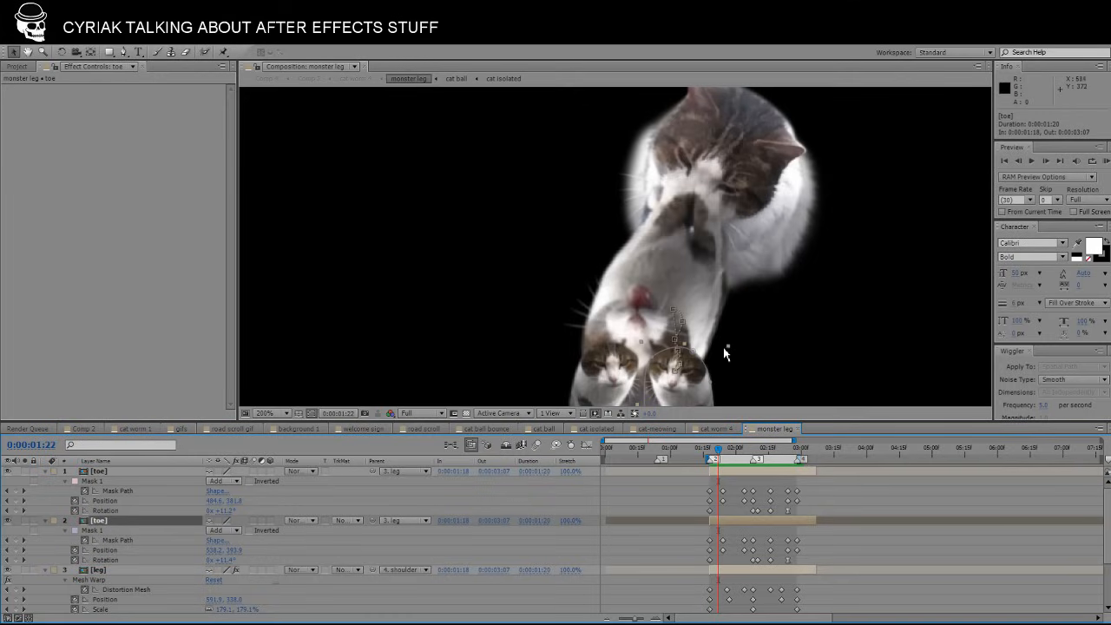
drag(725, 352, 735, 303)
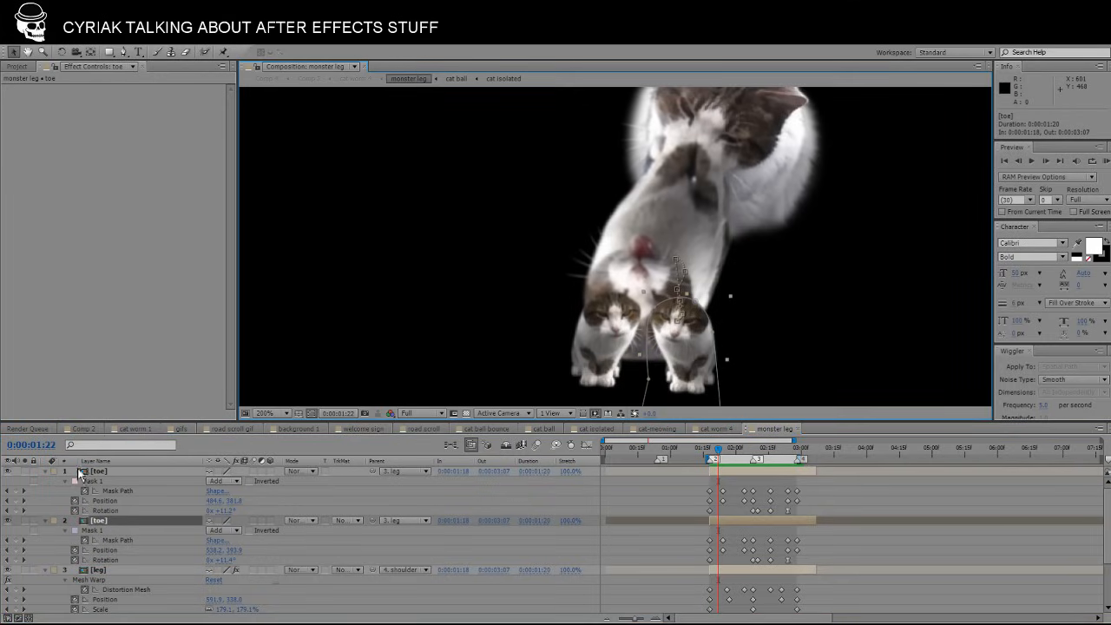
scroll(121, 566, down, 3)
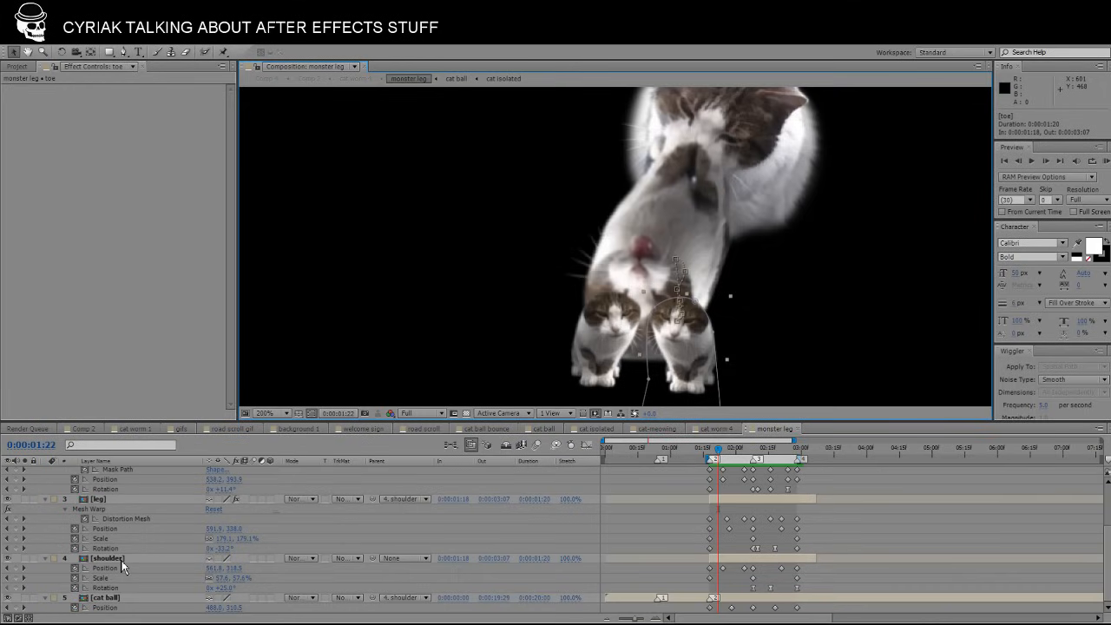
click(112, 557)
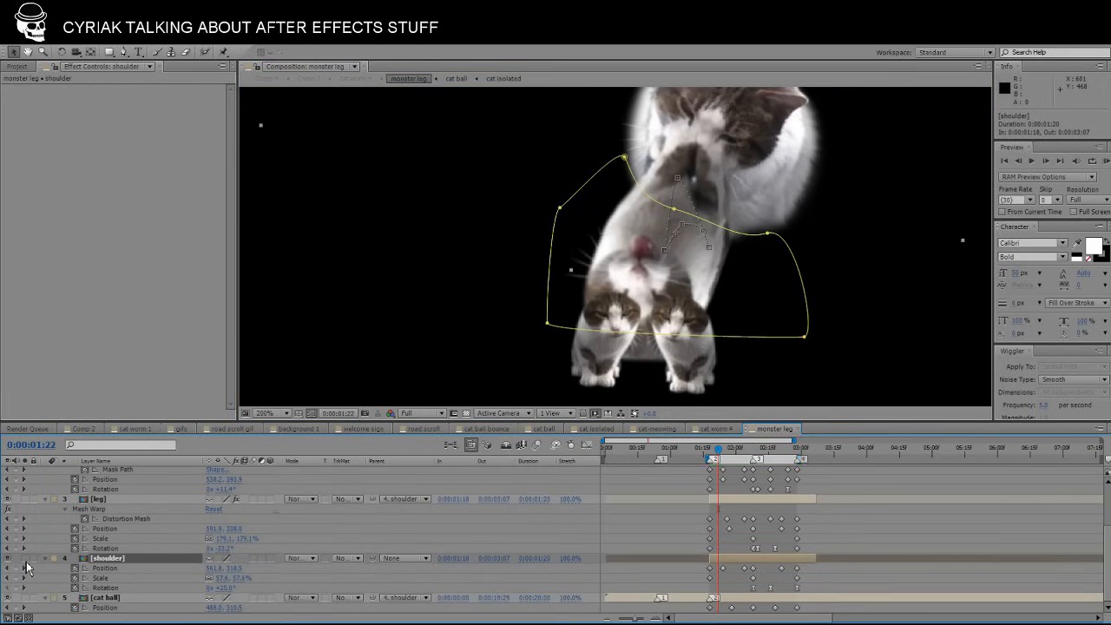
Solo the leg layer to examine its Mesh Warp and mask, unsolo it, and scrub to 0:00:01:21.
click(102, 500)
click(24, 499)
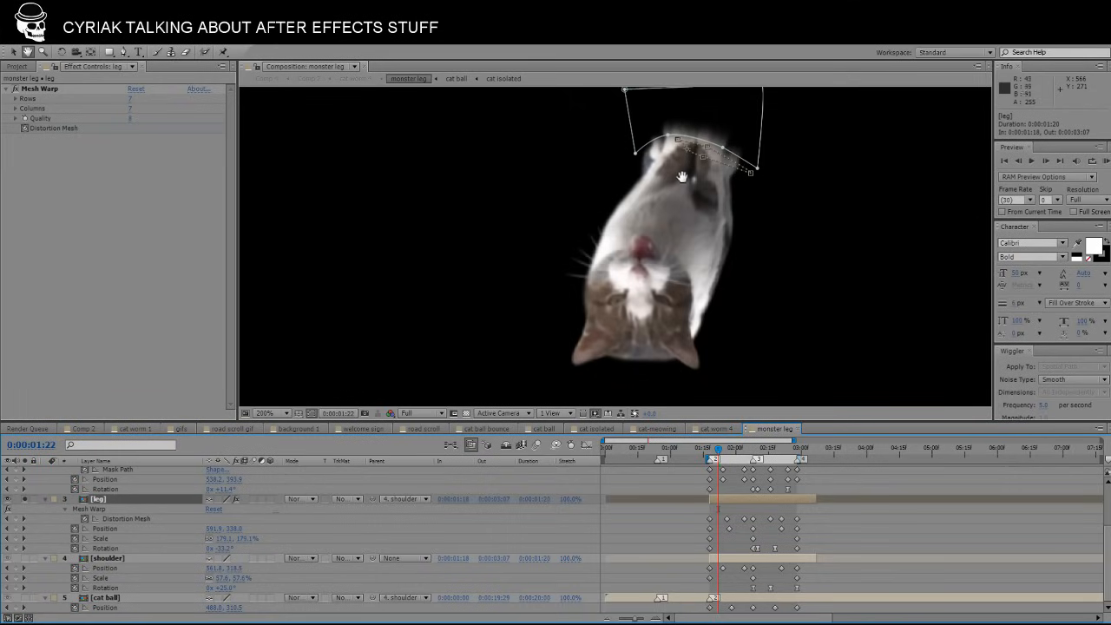
scroll(678, 204, up, 2)
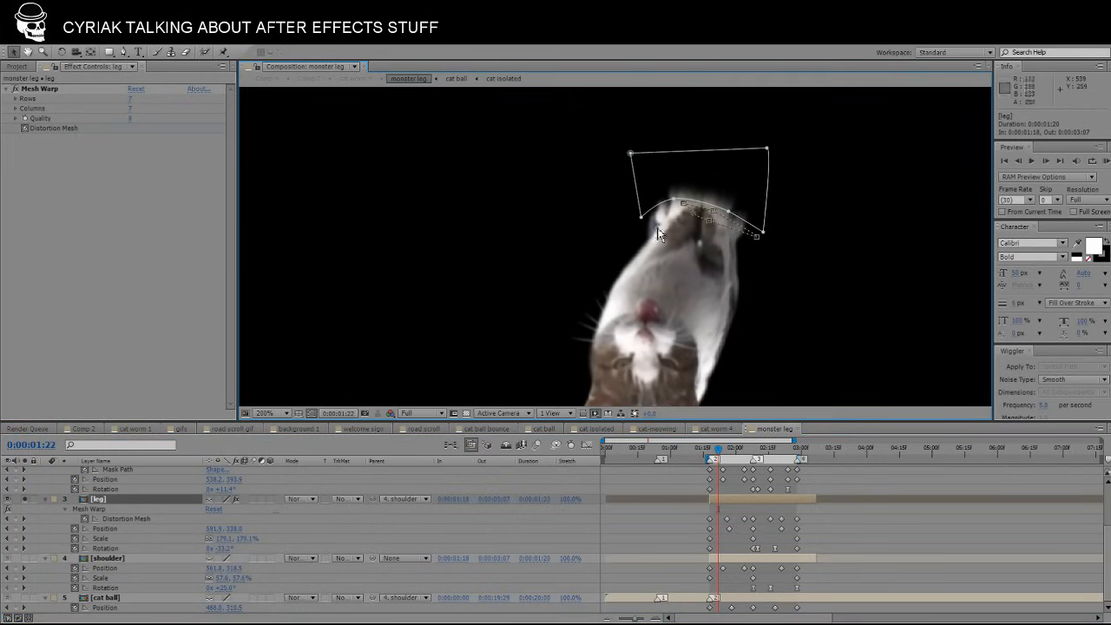
click(26, 499)
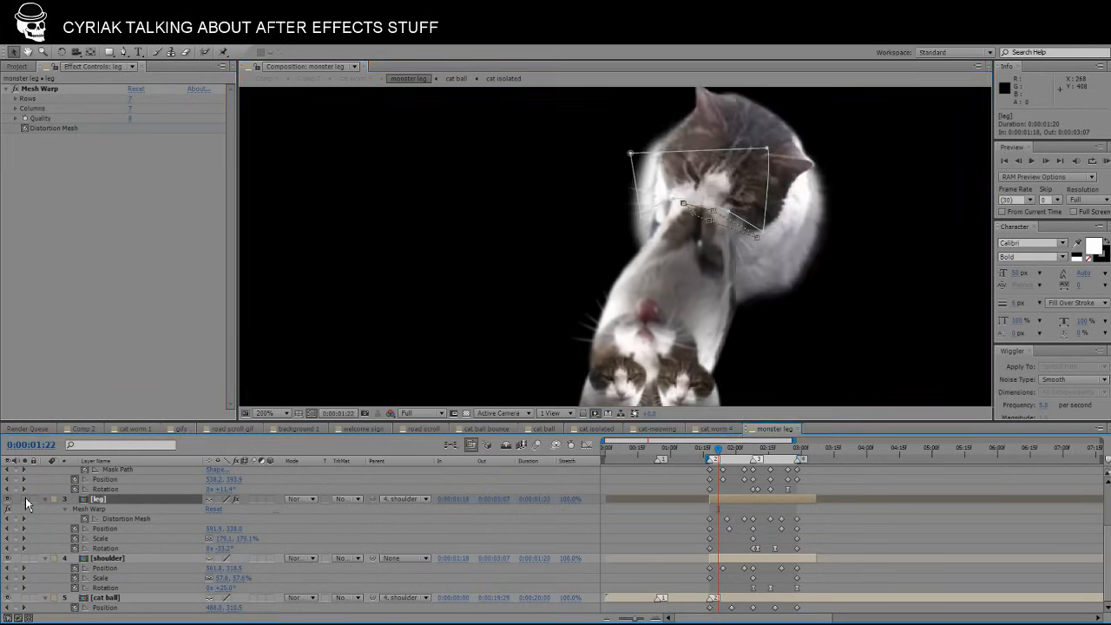
mouse_move(720, 455)
mouse_down()
mouse_move(761, 451)
mouse_move(721, 455)
mouse_up()
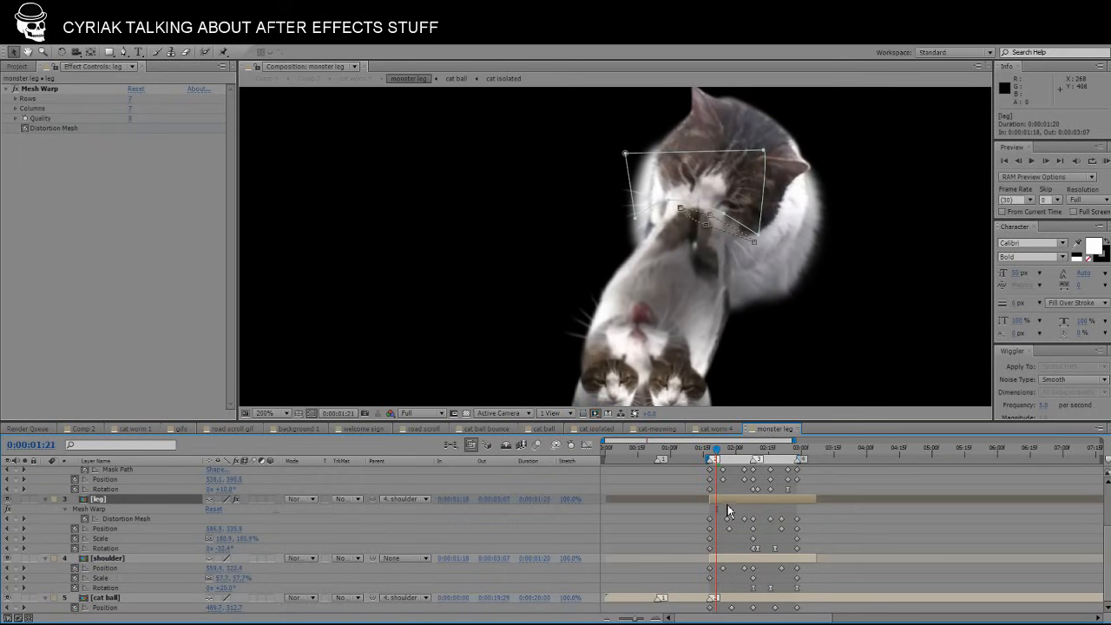
Scrub the monster leg to 0:00:01:19 and inspect the leg layer's first Distortion Mesh, Position and Scale keyframes.
click(730, 450)
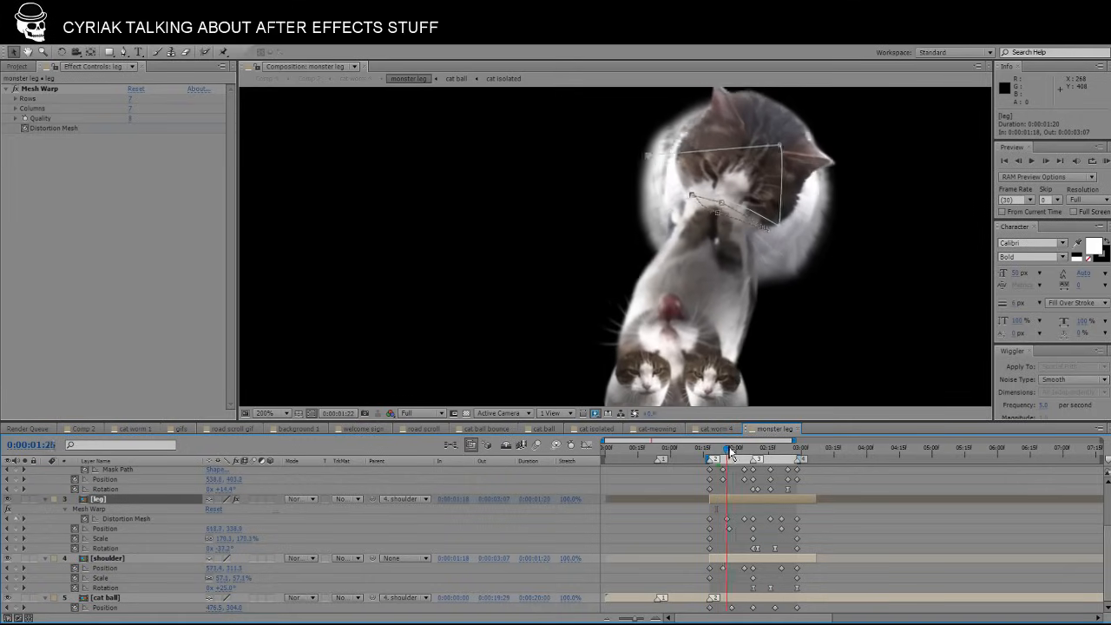
mouse_move(730, 450)
mouse_down()
mouse_move(788, 451)
mouse_move(710, 453)
mouse_up()
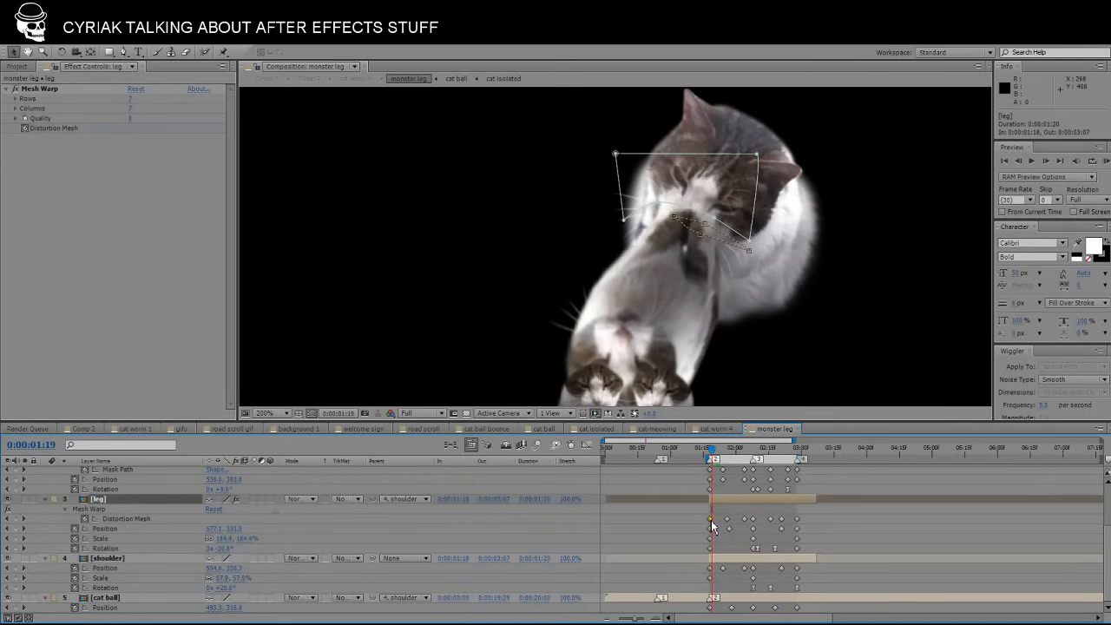
click(710, 519)
click(710, 528)
click(710, 538)
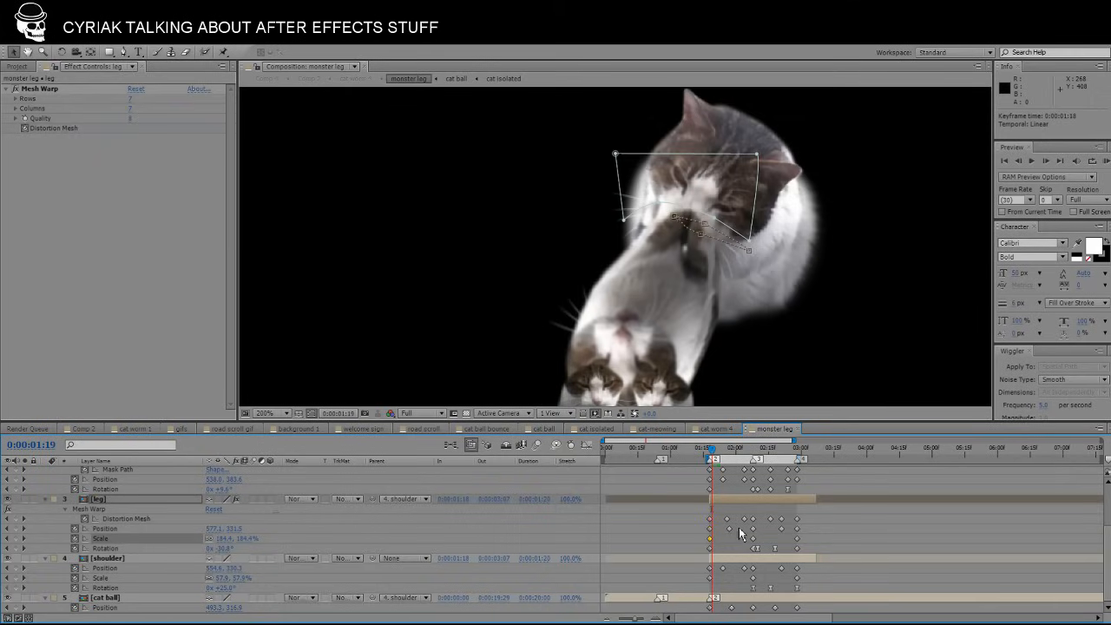
Scrub to 0:00:01:29, select the leg's first Distortion Mesh keyframe to show its grid, and scrub back to 0:00:01:21.
drag(716, 454, 735, 436)
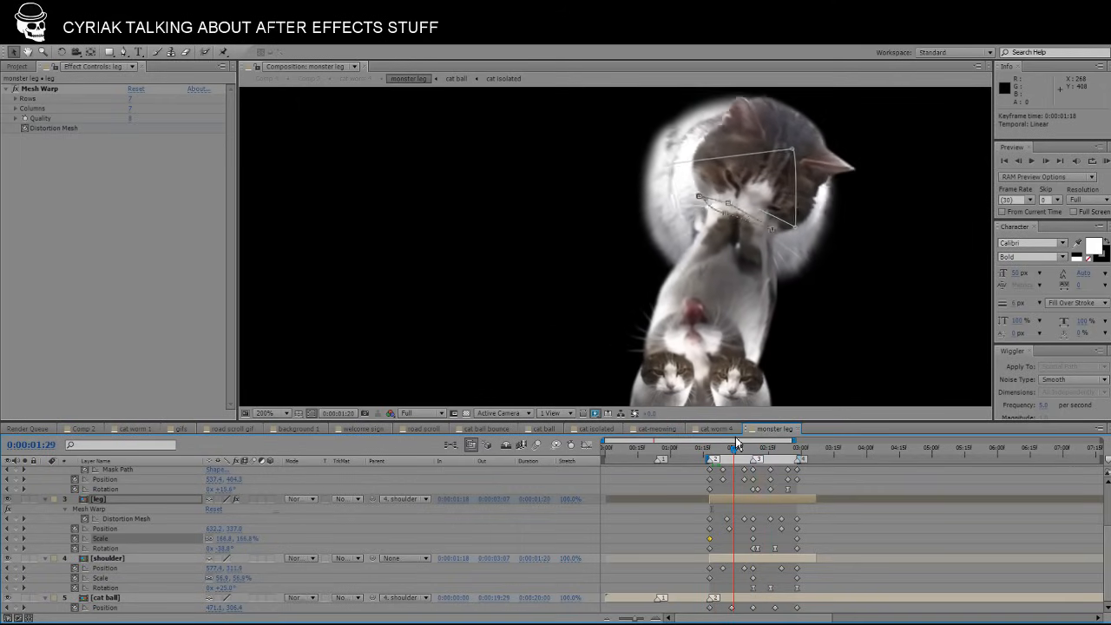
click(711, 520)
mouse_move(731, 455)
mouse_down()
mouse_move(717, 461)
mouse_move(803, 448)
mouse_move(716, 457)
mouse_up()
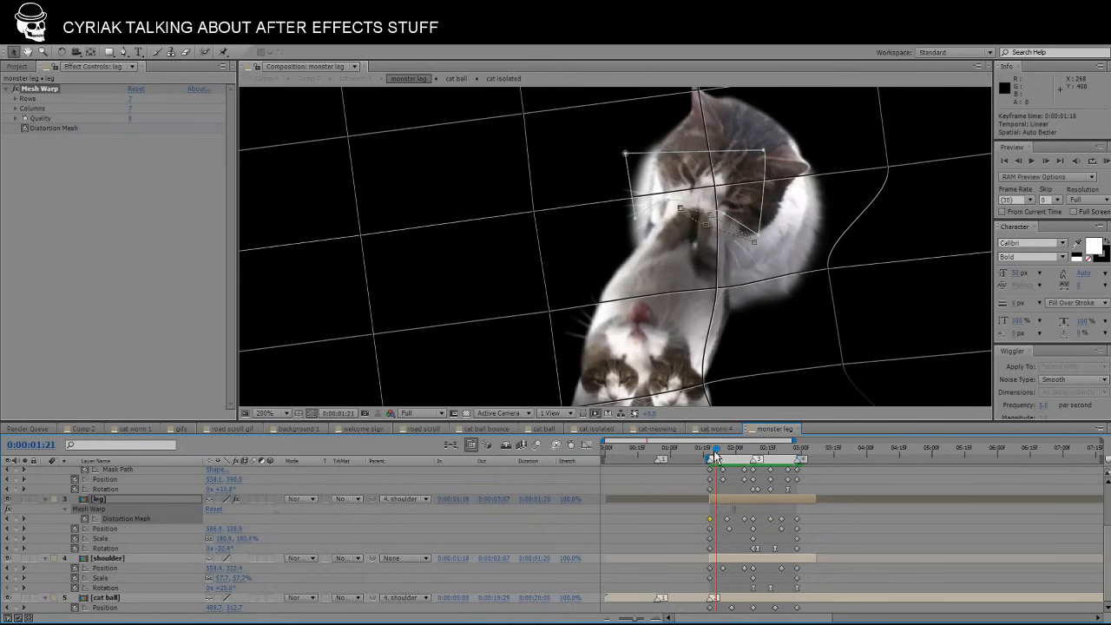
scroll(699, 501, up, 3)
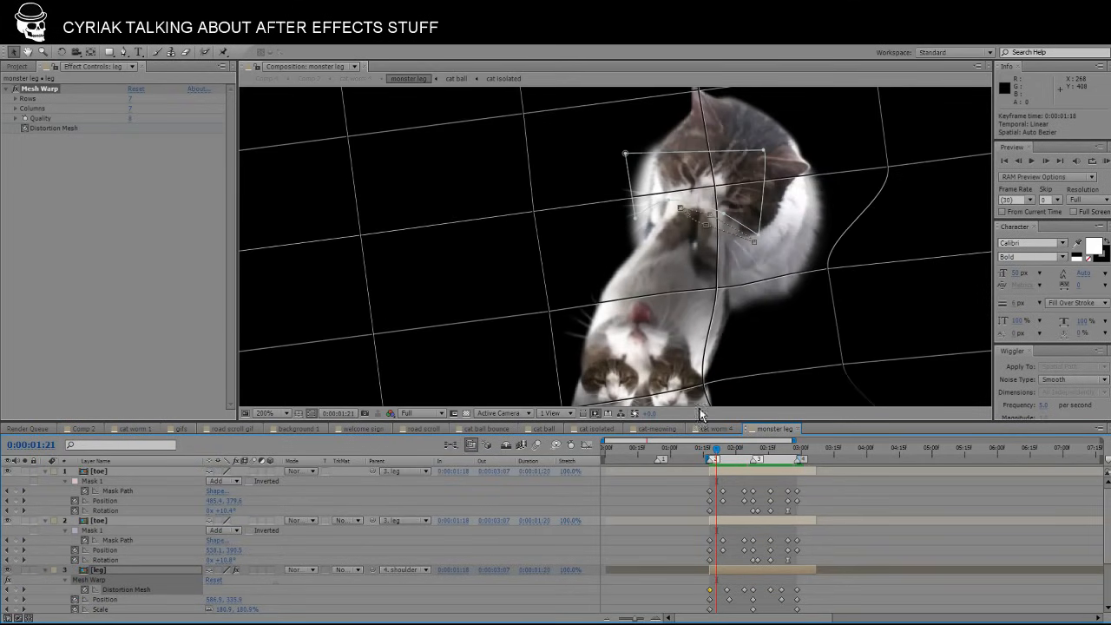
scroll(706, 335, down, 2)
Switch to cat worm 4, check its monster leg layers 4 and 2, and scrub the walk to 0:00:02:14.
click(726, 428)
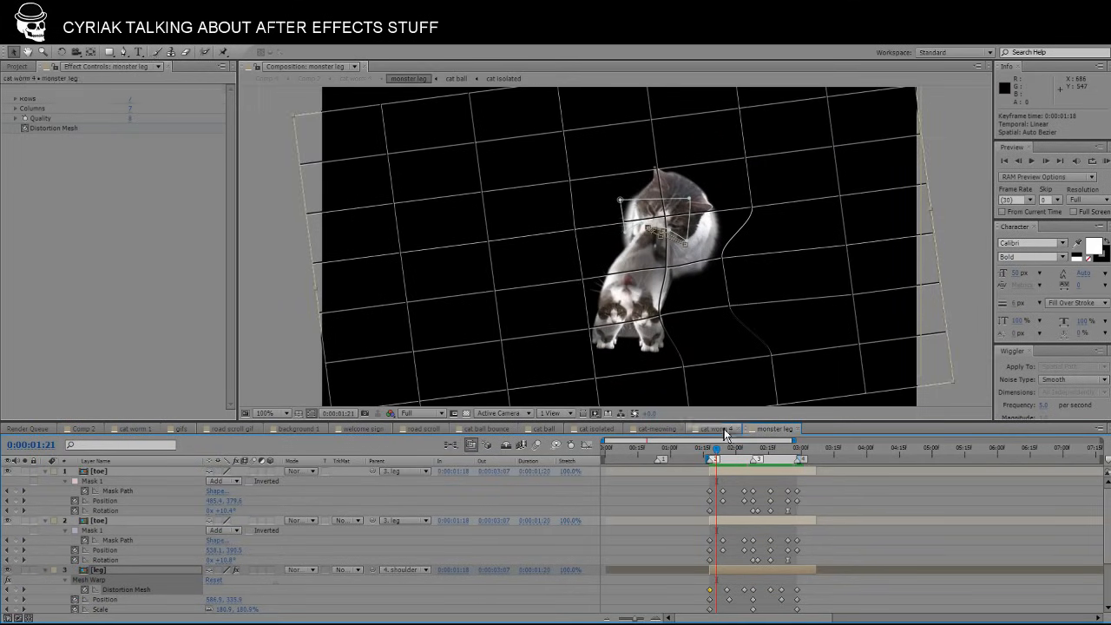
mouse_move(723, 458)
mouse_down()
mouse_move(806, 446)
mouse_move(722, 452)
mouse_move(712, 457)
mouse_move(719, 473)
mouse_up()
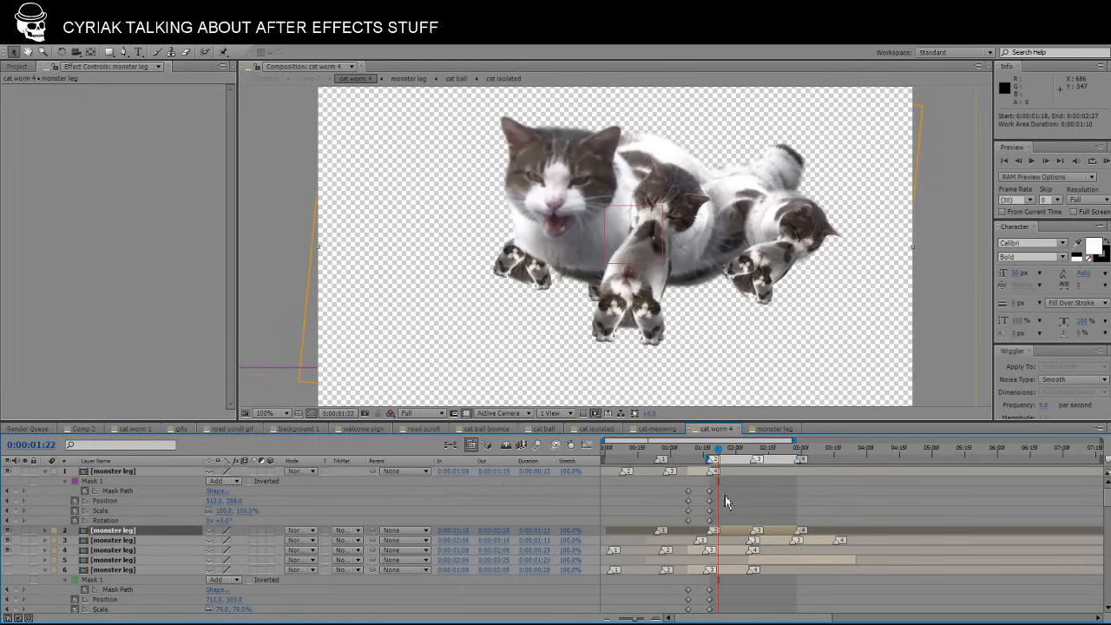
click(728, 551)
click(730, 532)
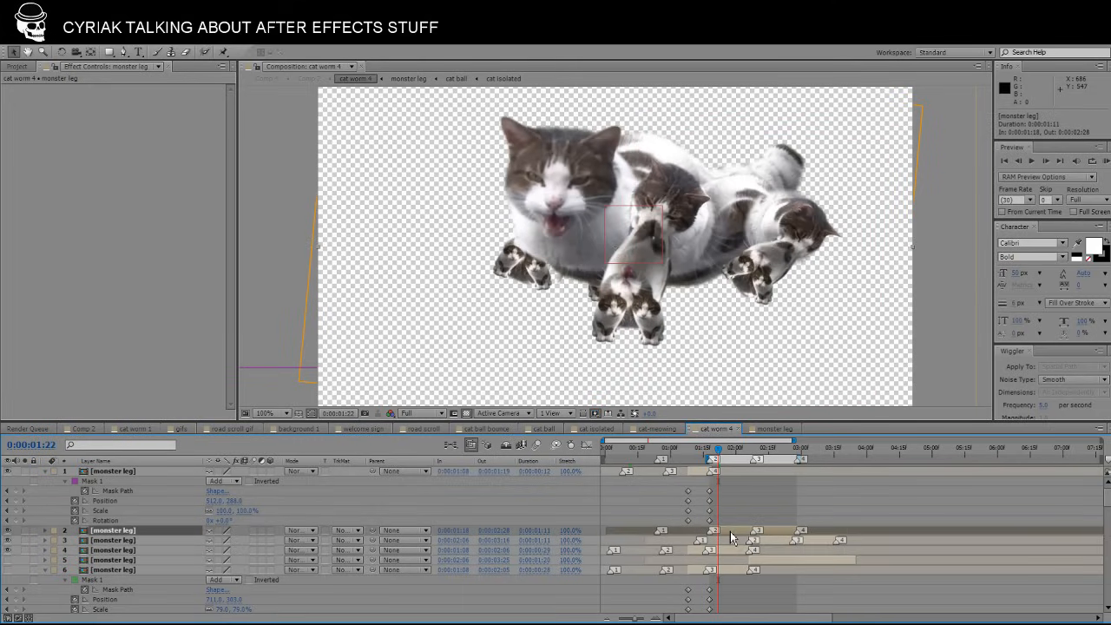
mouse_move(733, 456)
mouse_down()
mouse_move(801, 445)
mouse_move(681, 461)
mouse_move(760, 458)
mouse_move(717, 460)
mouse_up()
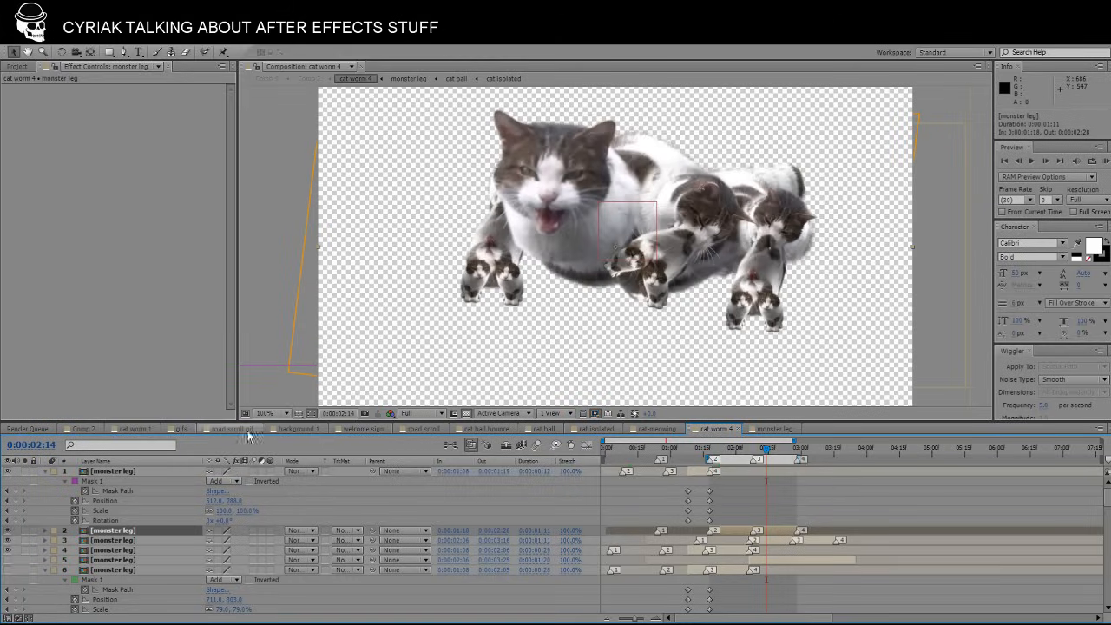
Return to Comp 2 and scrub the giant cat's walk along the road from 0:00:39:05 to 0:00:43:15.
click(96, 430)
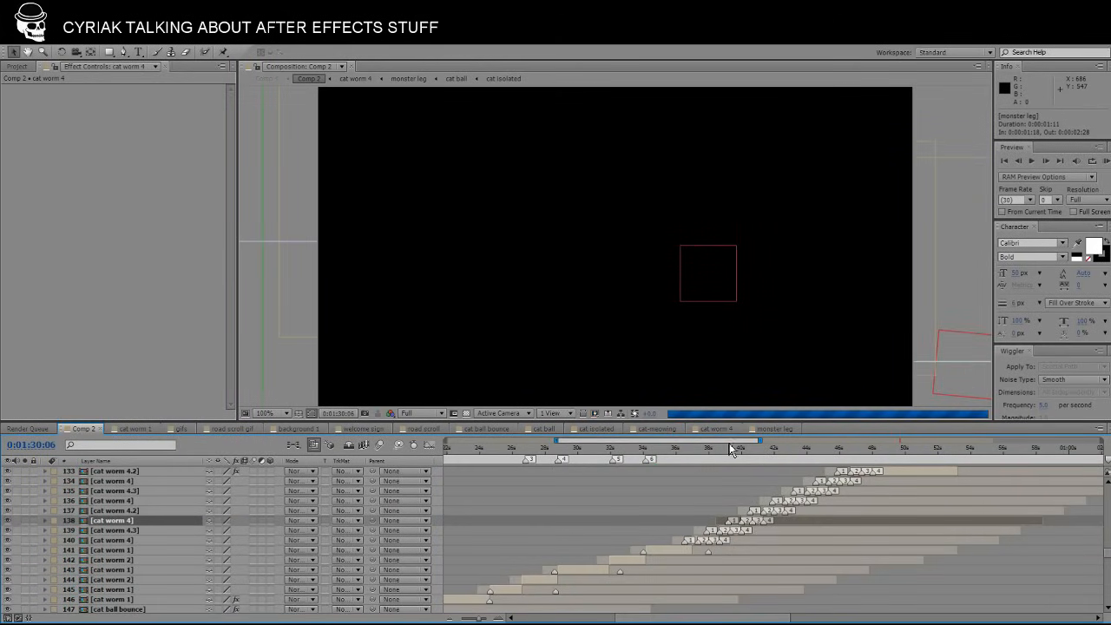
drag(704, 452, 731, 453)
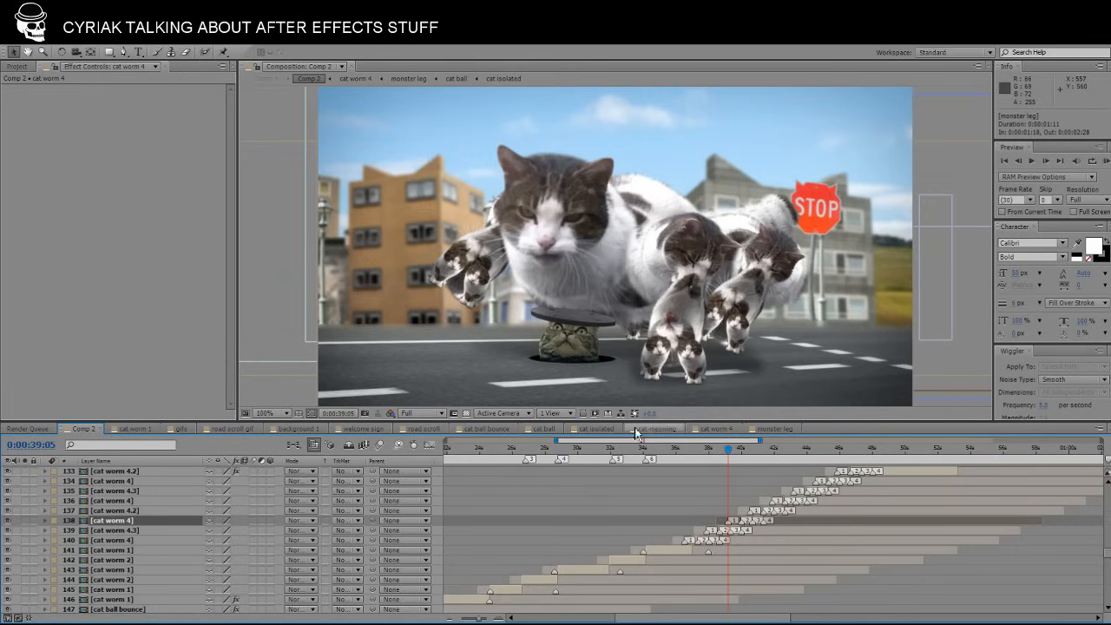
drag(742, 452, 803, 457)
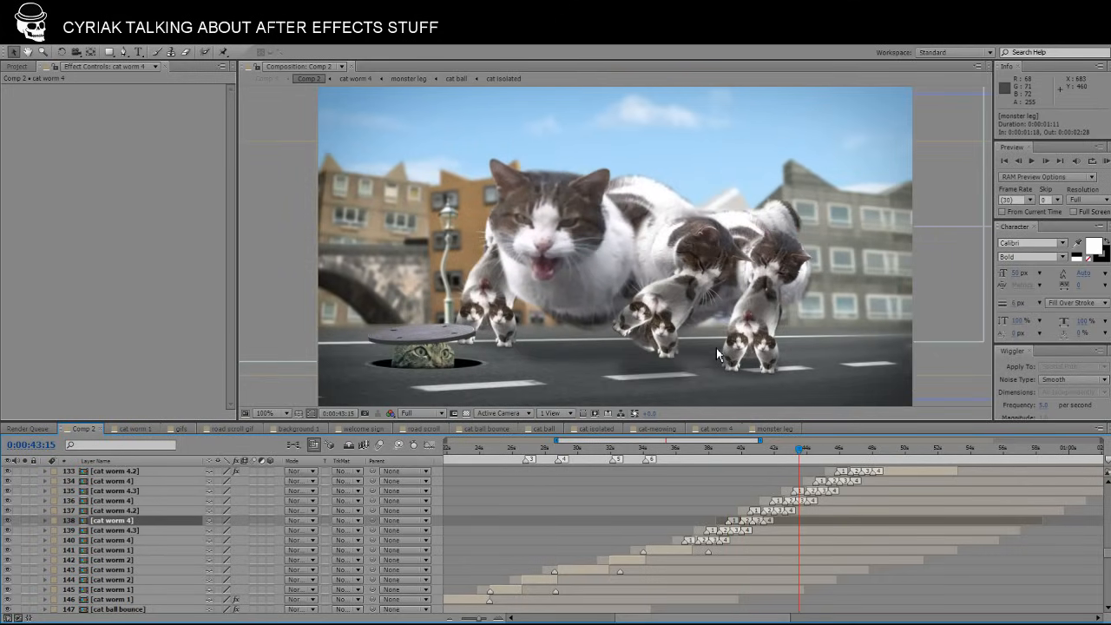
Review the barrier and cat train scene at 50% and 100% magnification, checking 0:00:50:10, 0:00:48:27 and 0:00:52:00.
key(comma)
drag(832, 452, 909, 447)
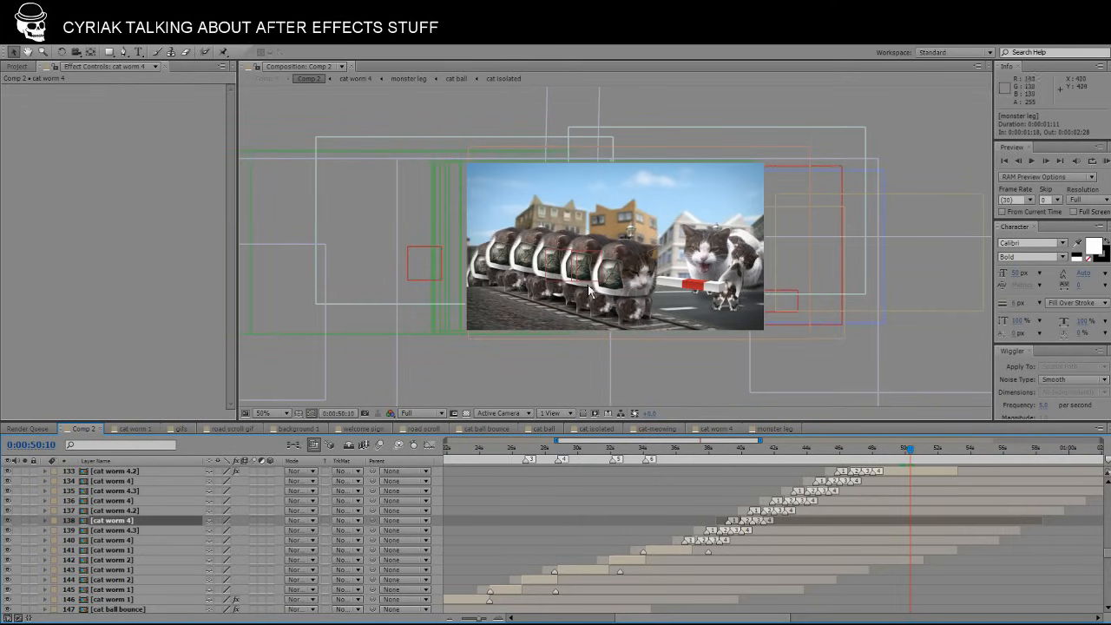
key(slash)
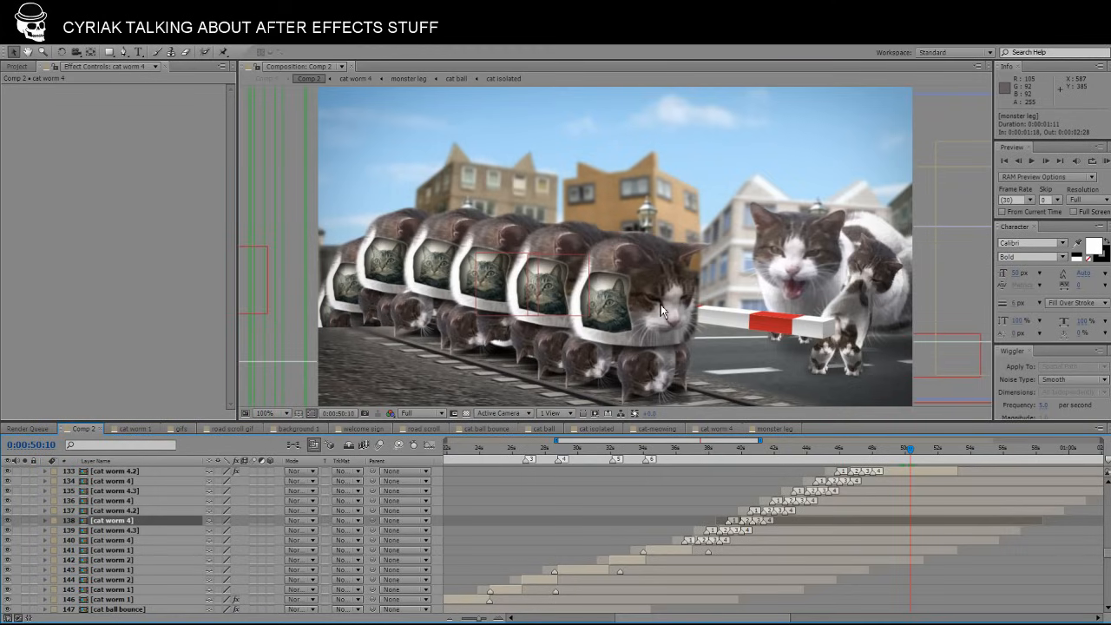
drag(870, 454, 833, 453)
click(890, 452)
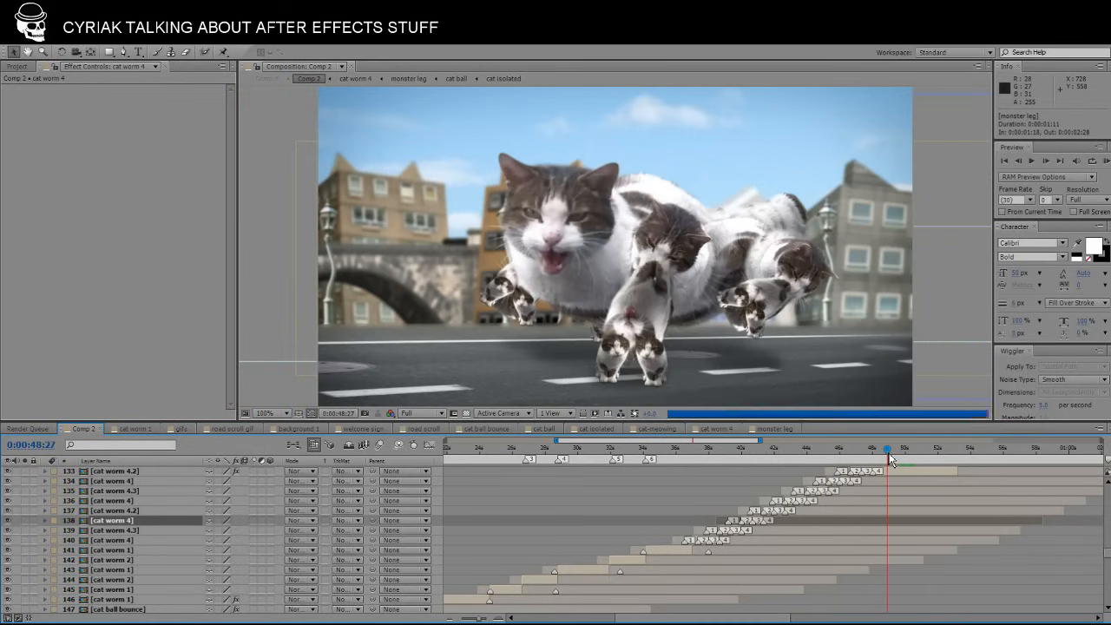
click(940, 450)
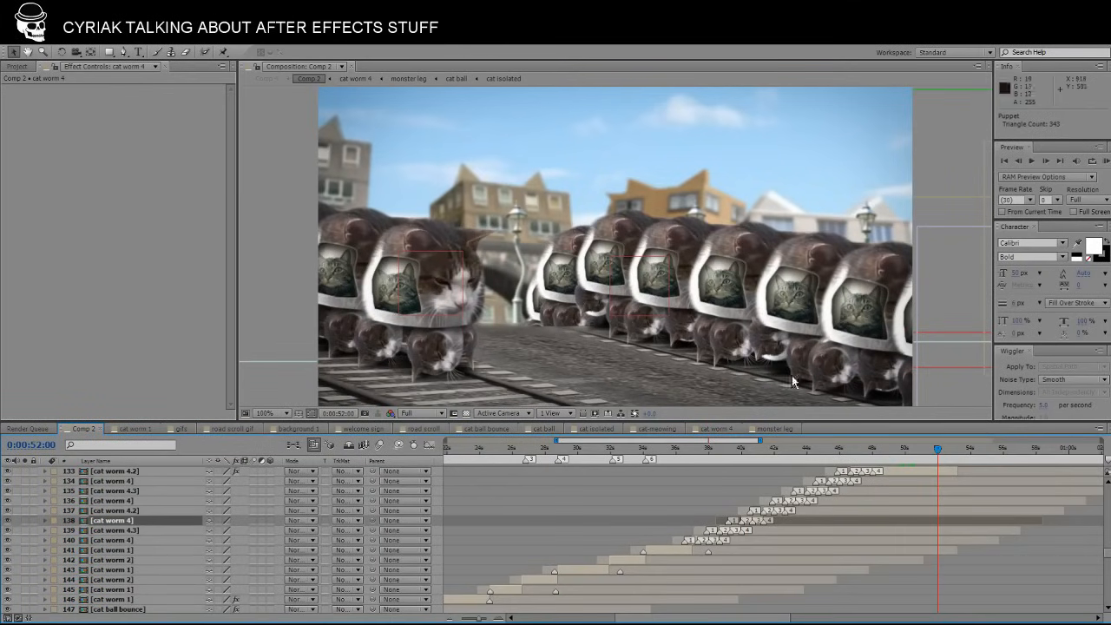
Search Comp 2's layer stack at 0:00:52:00 and select road manhole layer 168 to check its CC Power Pin settings.
scroll(936, 508, up, 4)
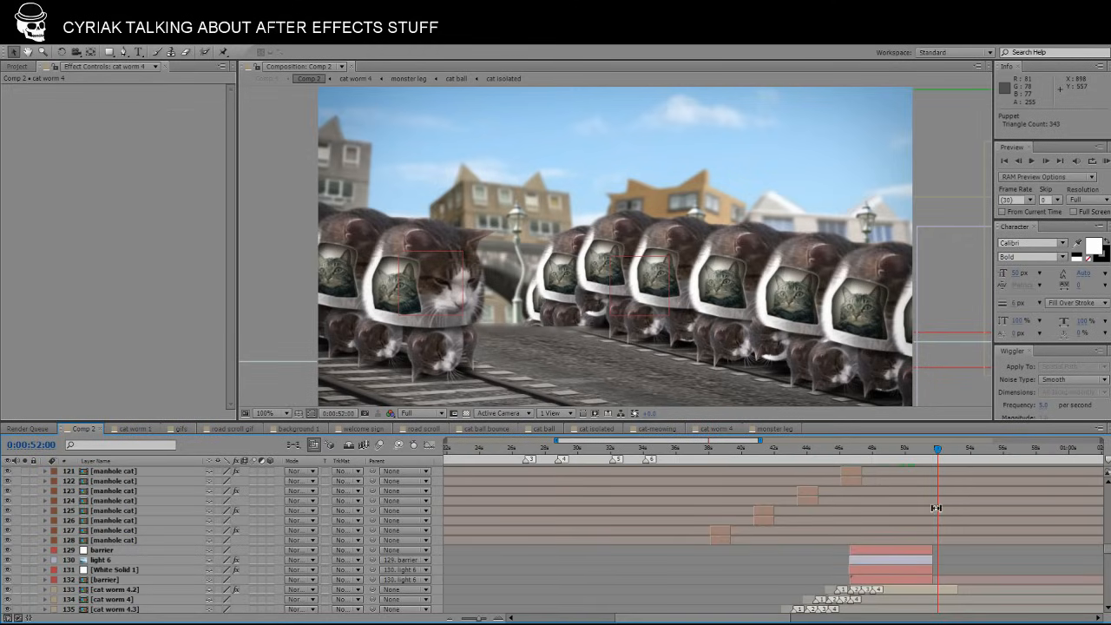
scroll(936, 508, up, 3)
scroll(935, 508, up, 9)
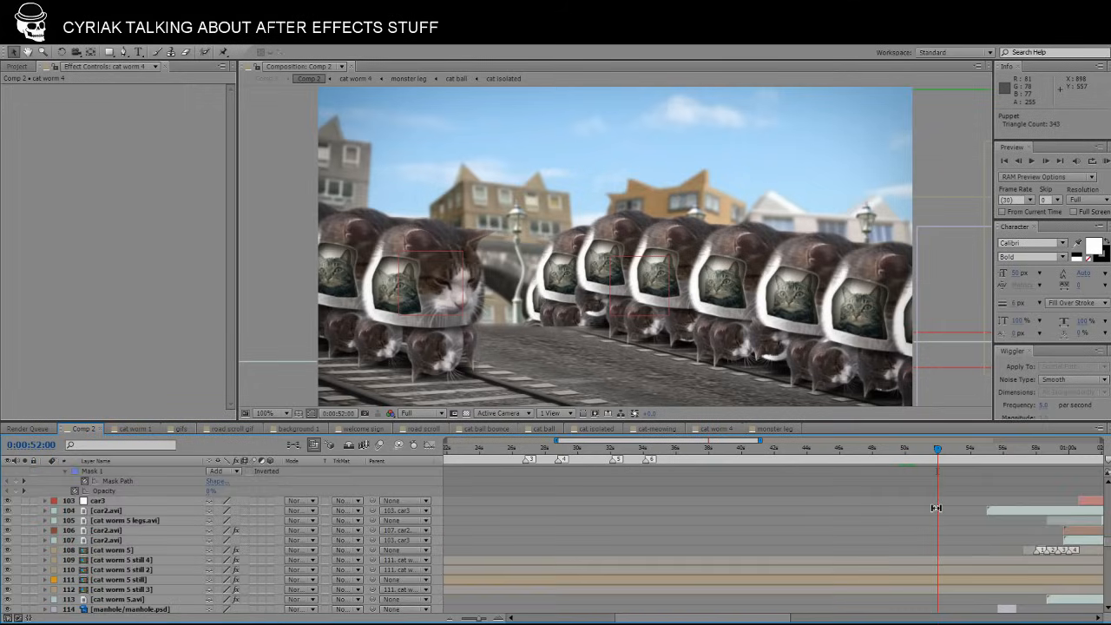
scroll(936, 508, up, 8)
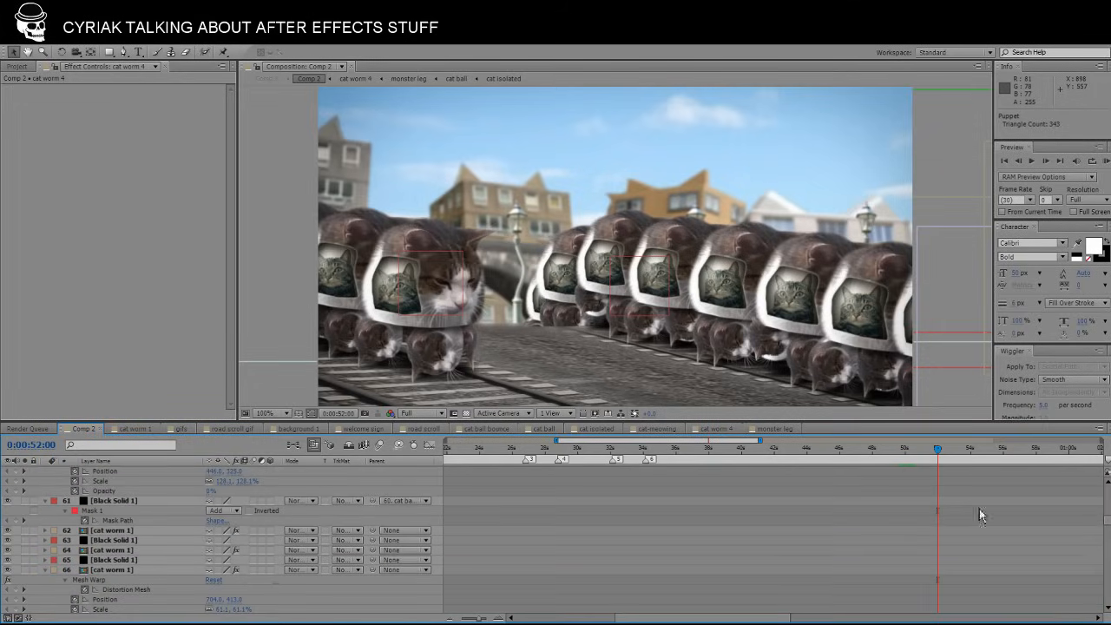
scroll(936, 508, down, 20)
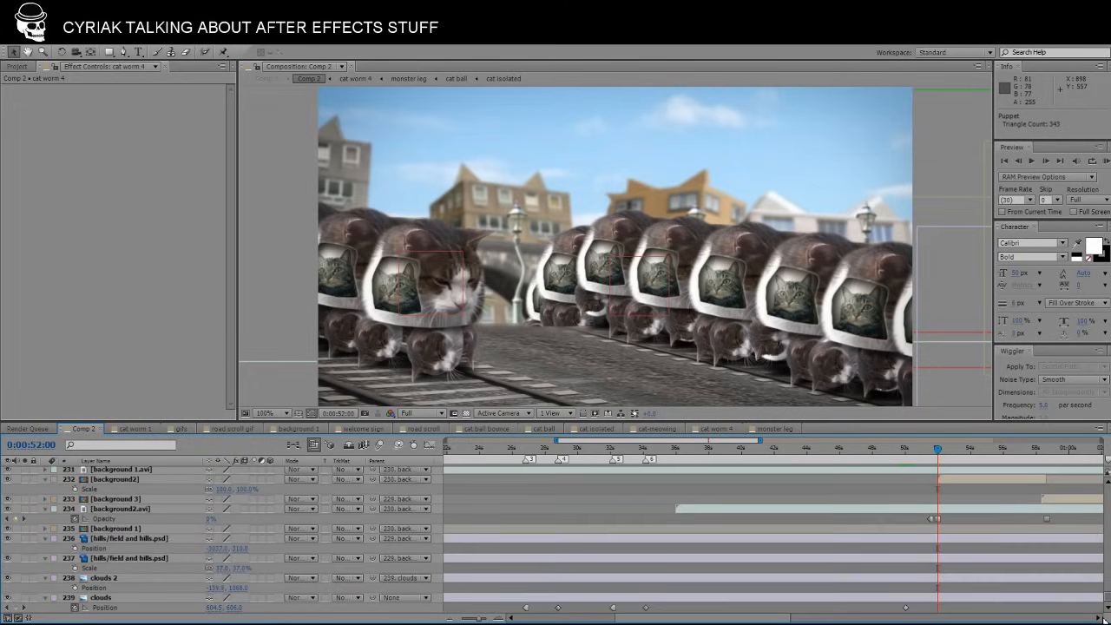
drag(1104, 599, 1099, 565)
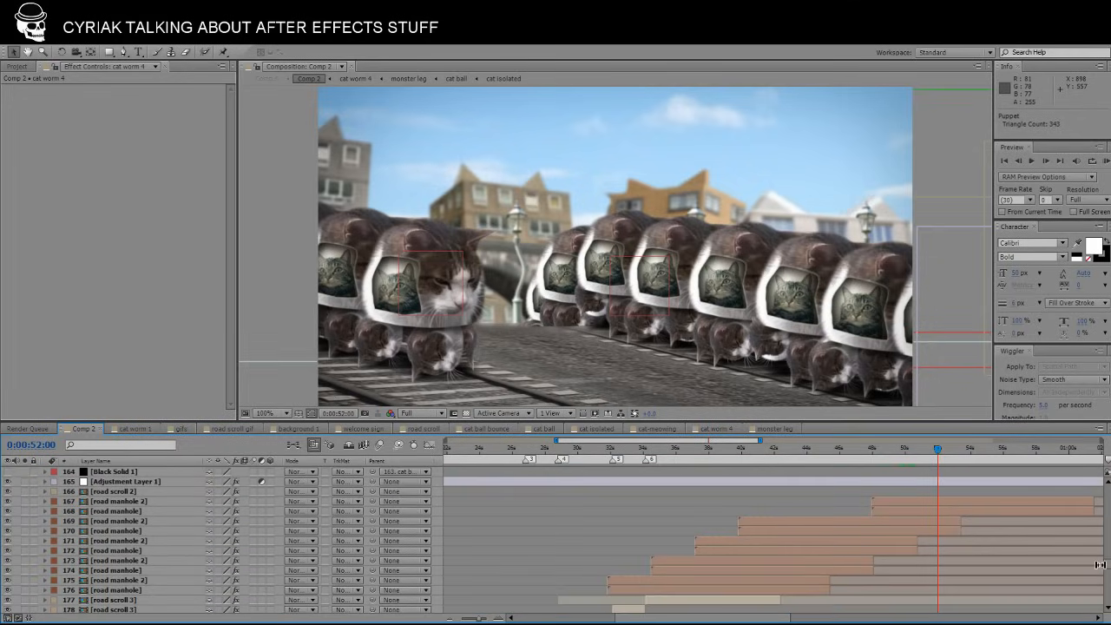
click(943, 513)
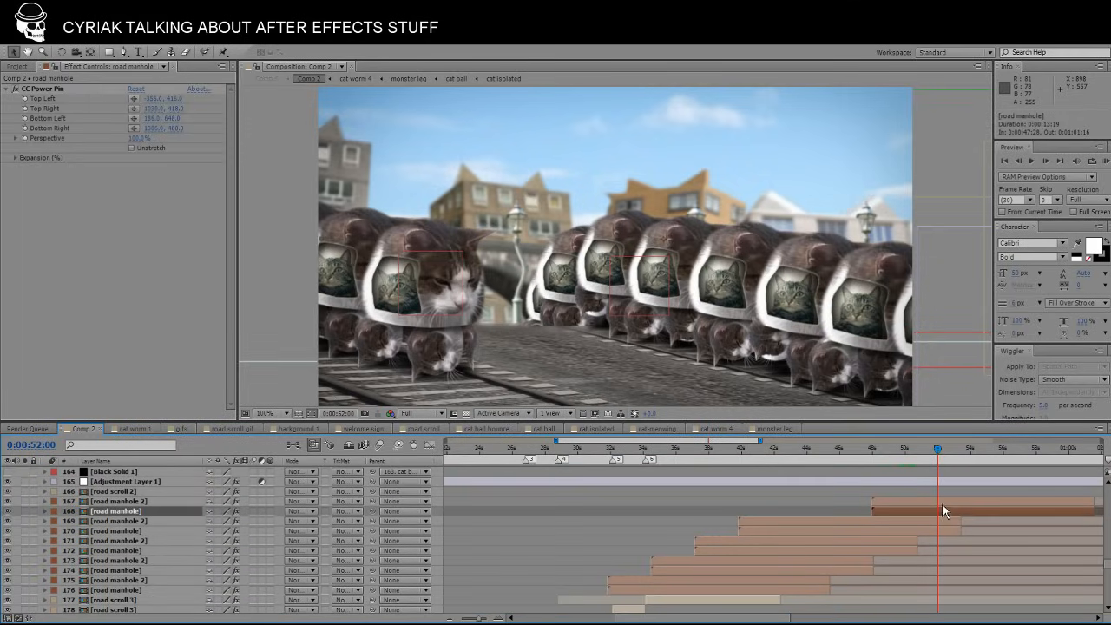
Locate cat worm 4.2 layer 133 below the barrier layers and open its composition.
scroll(941, 508, up, 2)
scroll(941, 504, up, 3)
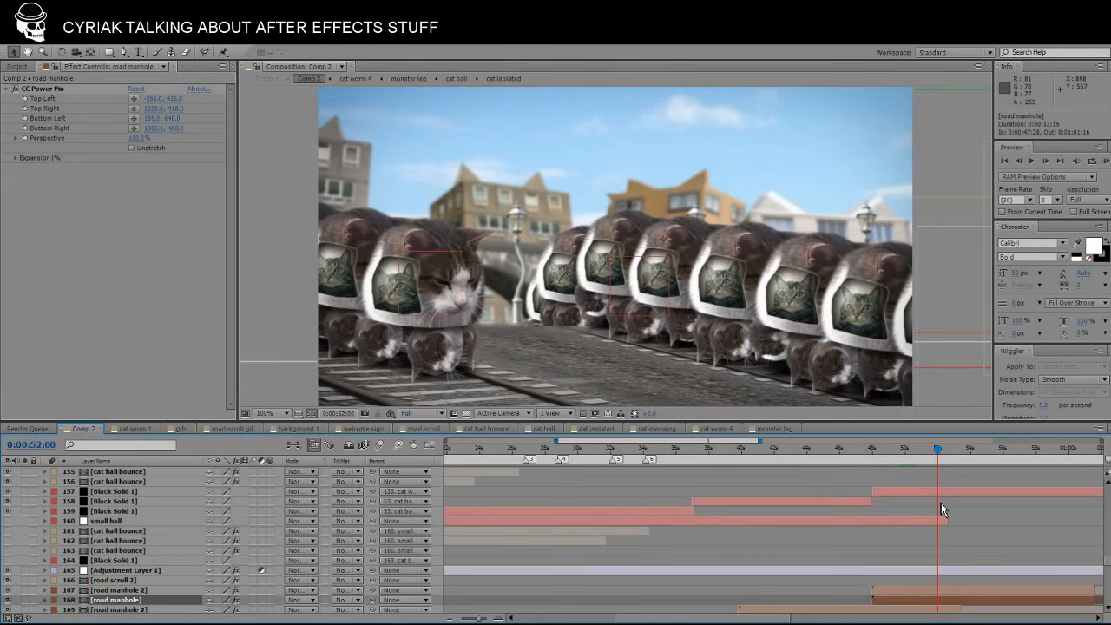
scroll(941, 503, up, 9)
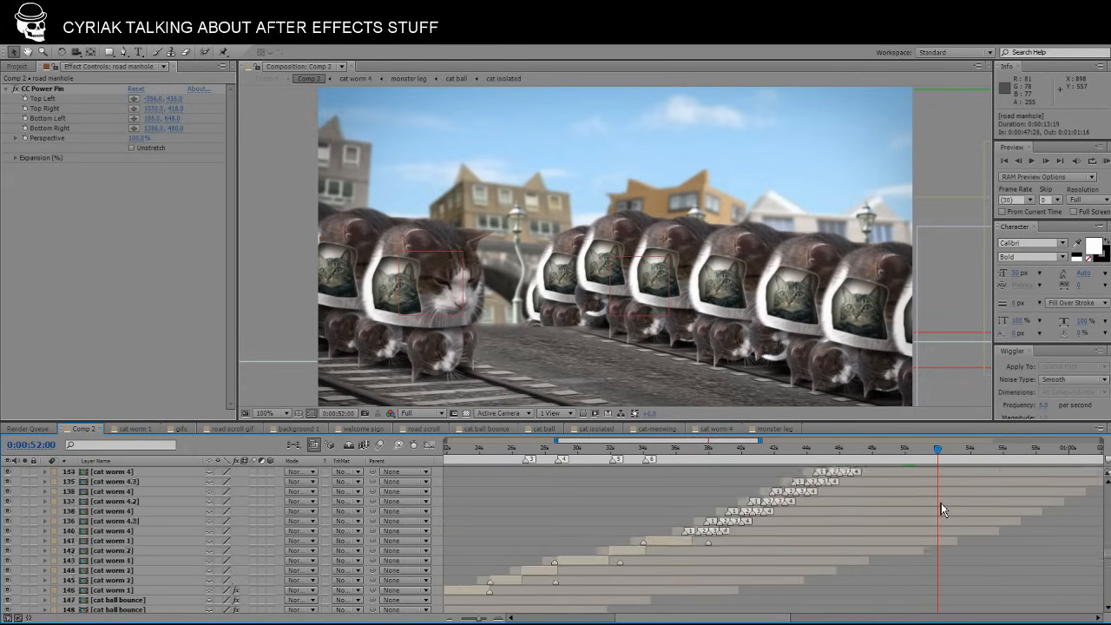
scroll(941, 502, down, 1)
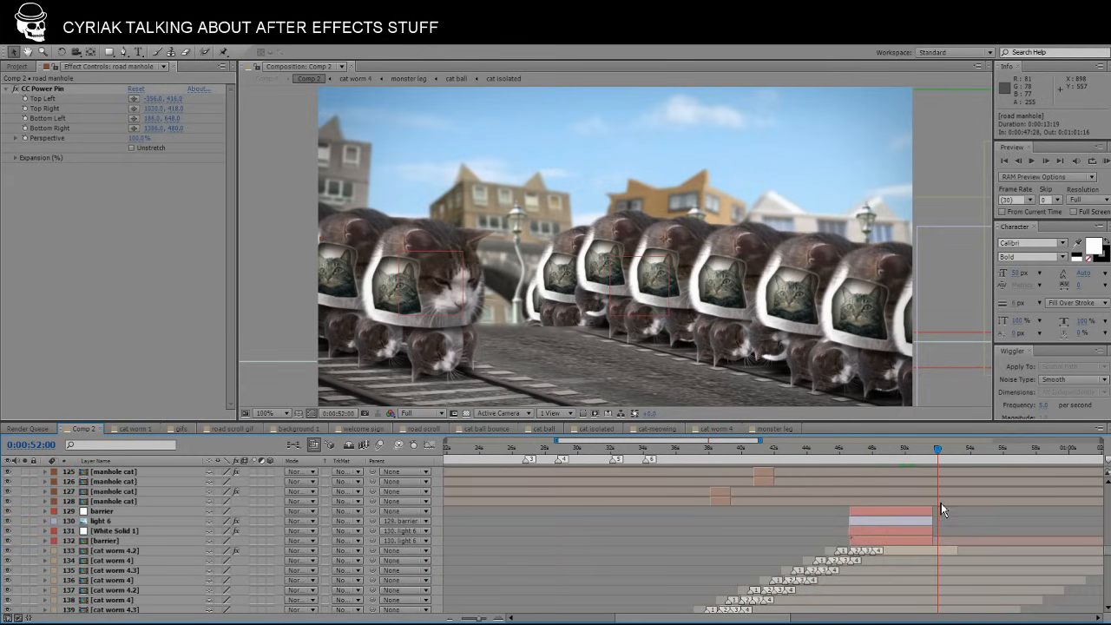
click(941, 551)
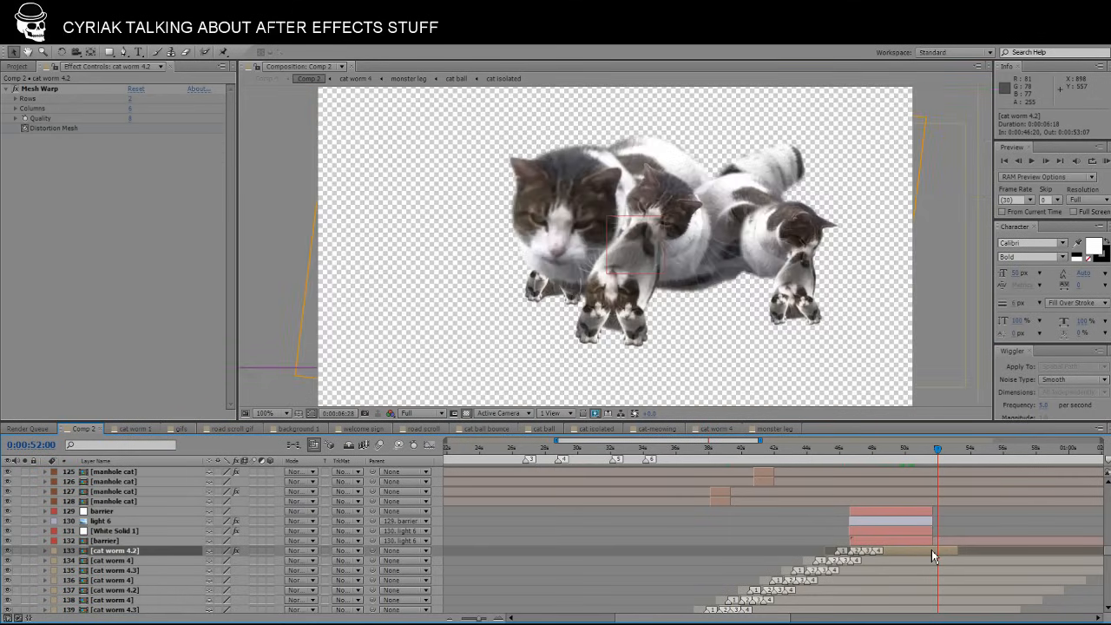
Look into the cat worm 4.2 layer's composition, return to Comp 2 and open the topmost cat train moving layer parented to the train null.
double_click(931, 550)
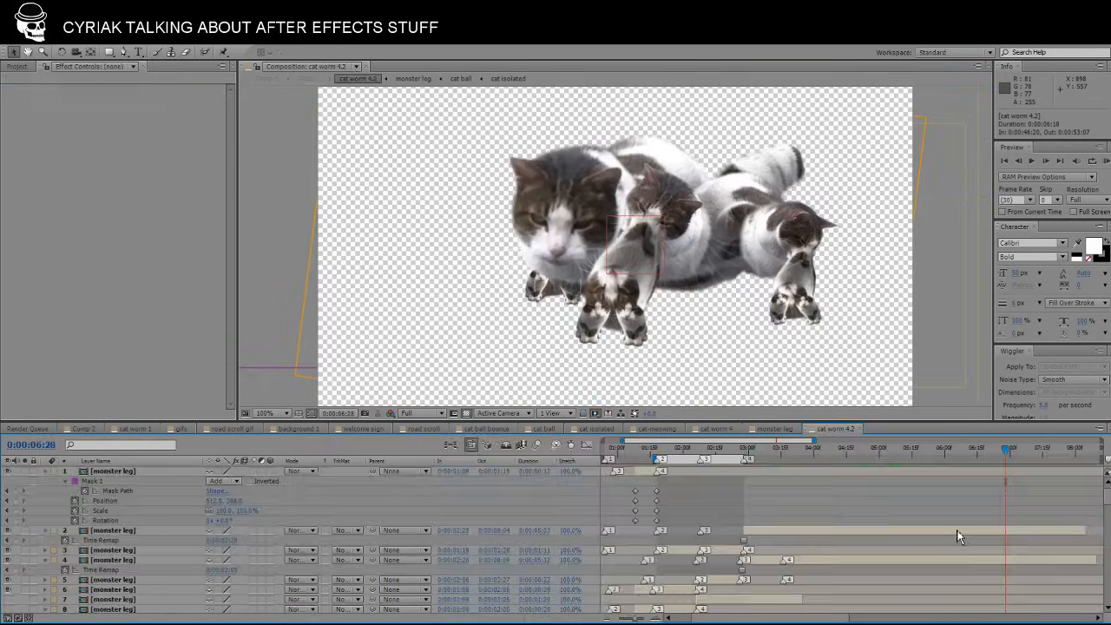
click(87, 428)
scroll(943, 518, up, 7)
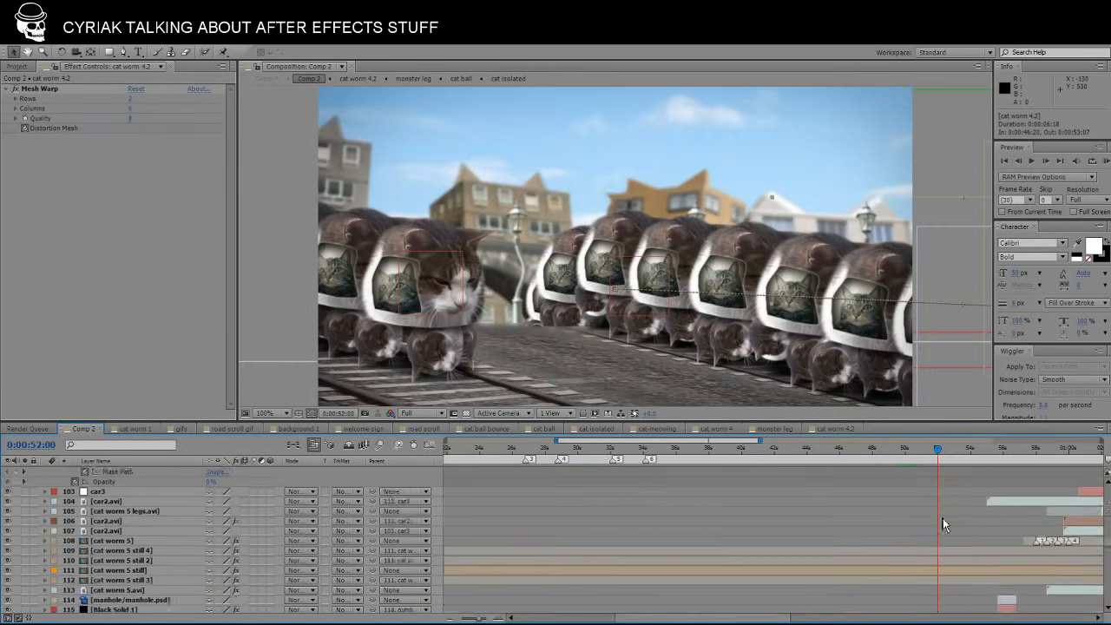
scroll(944, 518, up, 12)
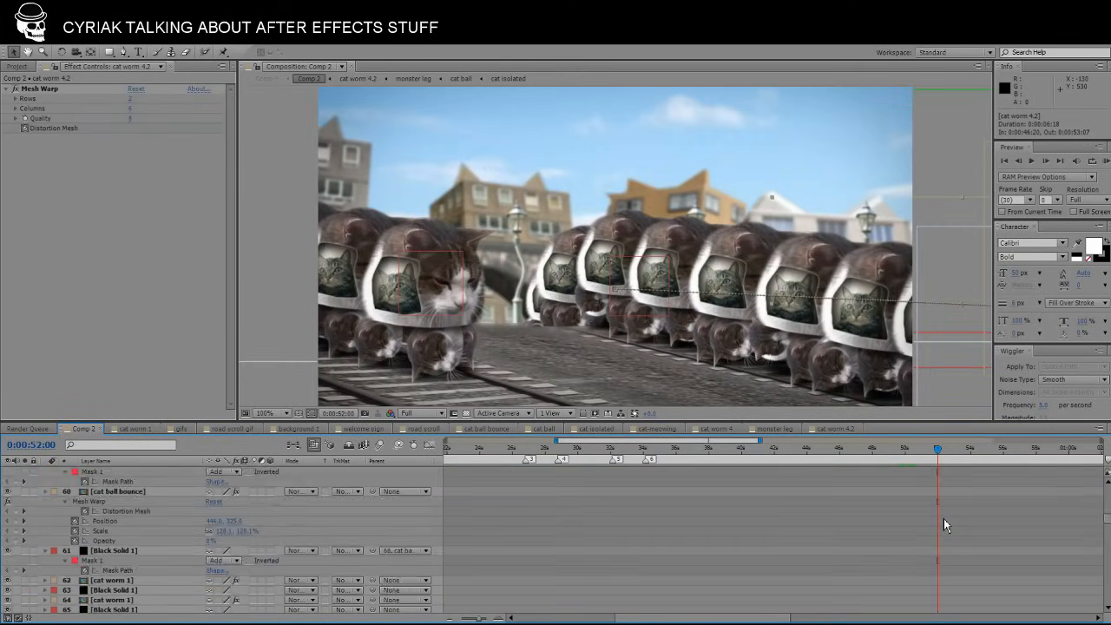
scroll(943, 518, up, 12)
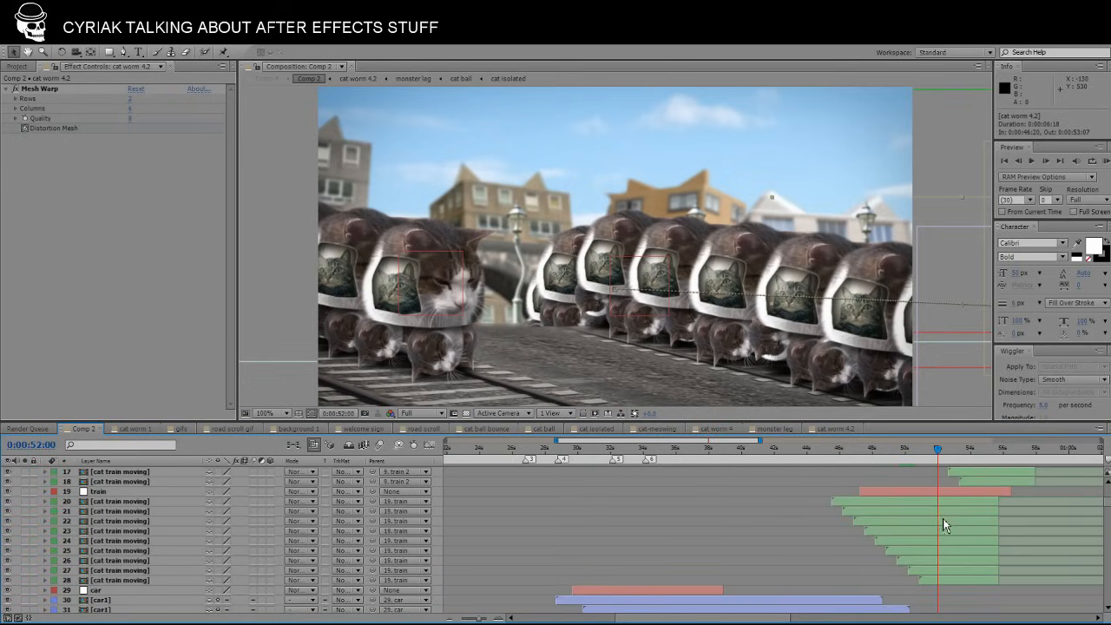
scroll(944, 521, up, 1)
click(943, 532)
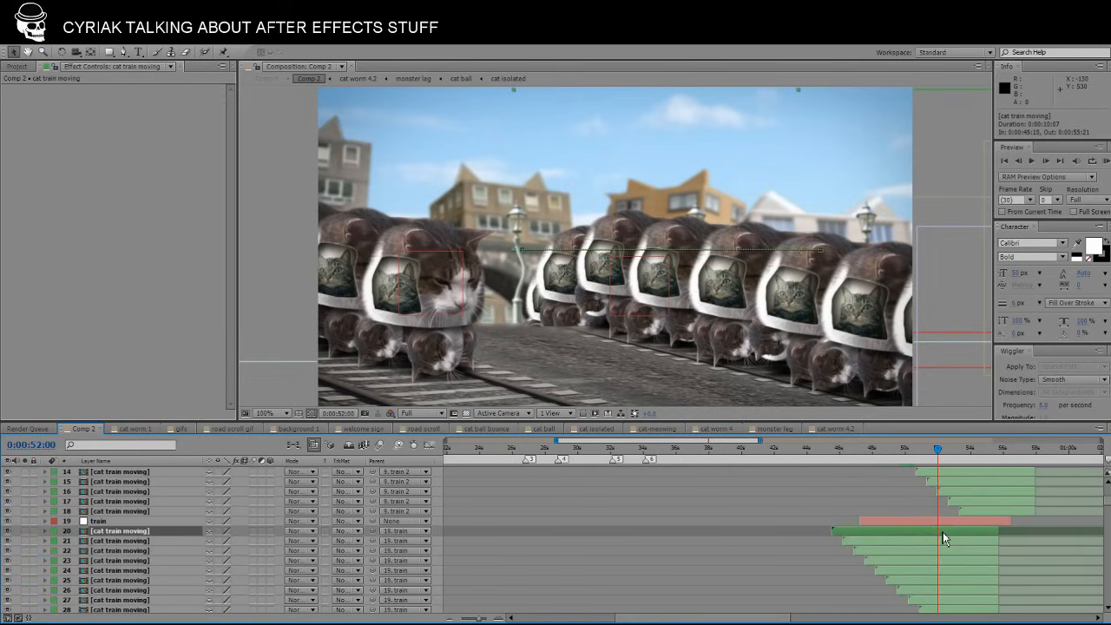
double_click(943, 533)
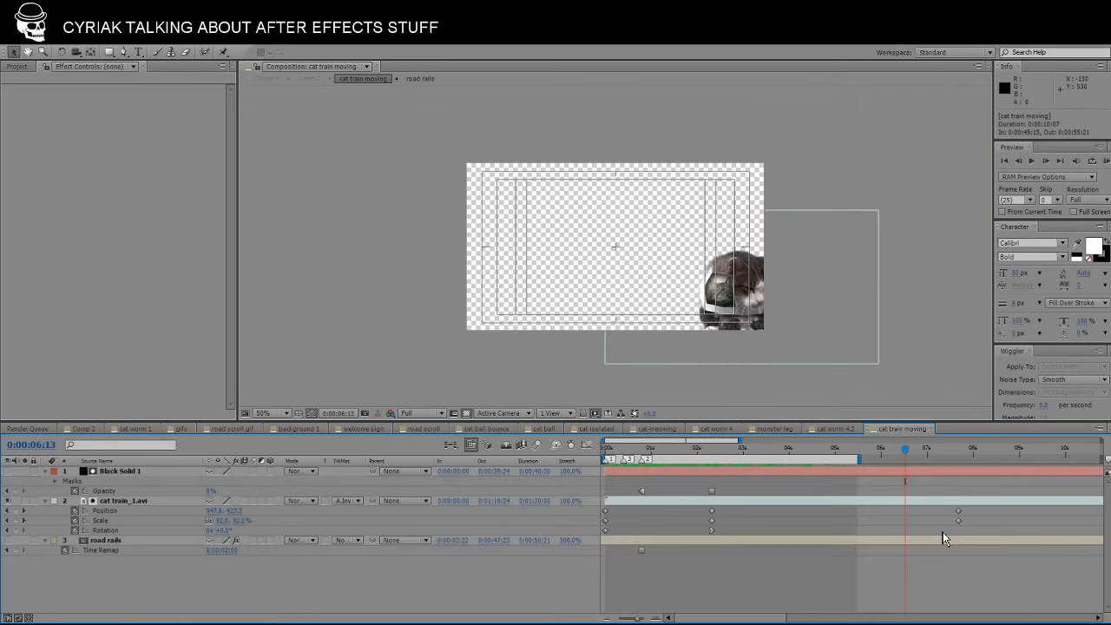
Scrub through the cat train moving composition at 100% magnification and display the motion path of cat_train_1.avi.
drag(900, 461, 775, 457)
key(slash)
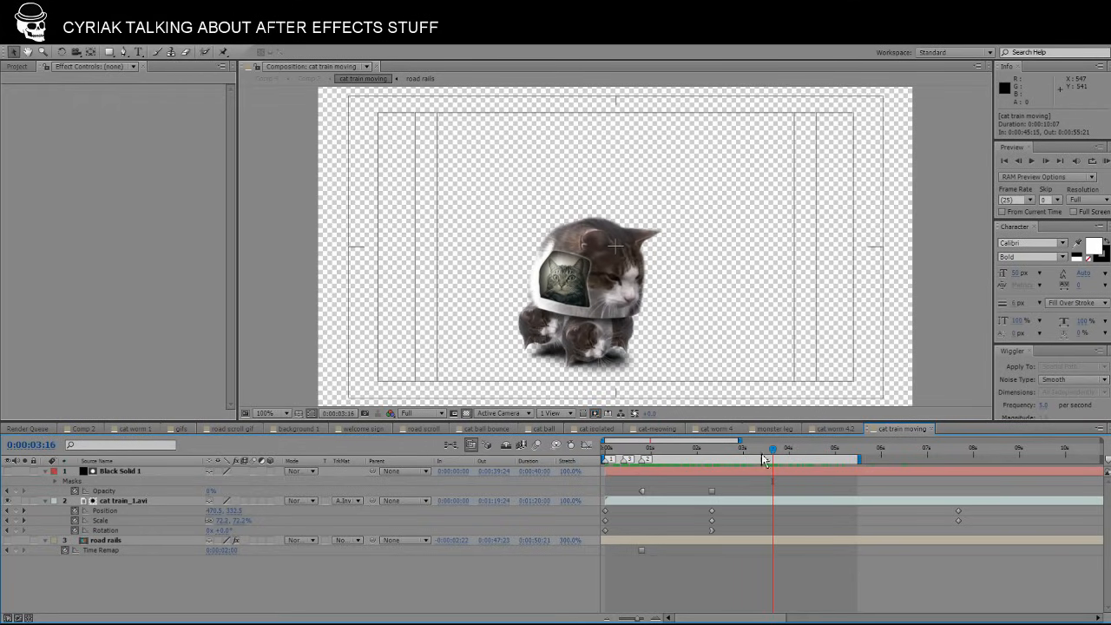
click(741, 504)
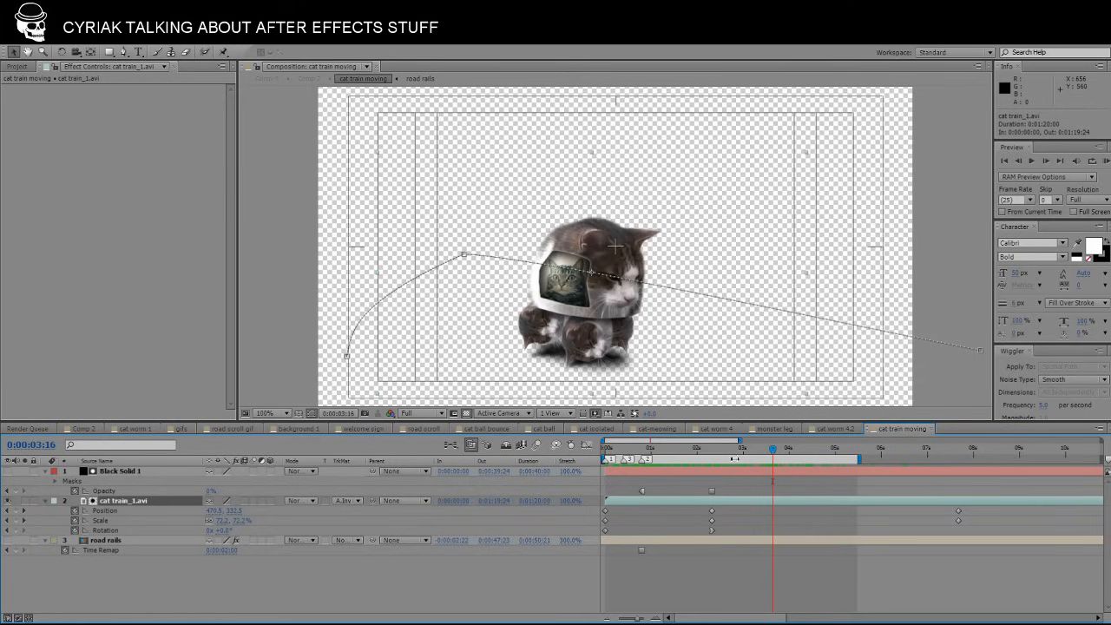
drag(744, 454, 767, 446)
Return to Comp 2 and examine the staggered cat train moving layers parented to the train null.
click(76, 430)
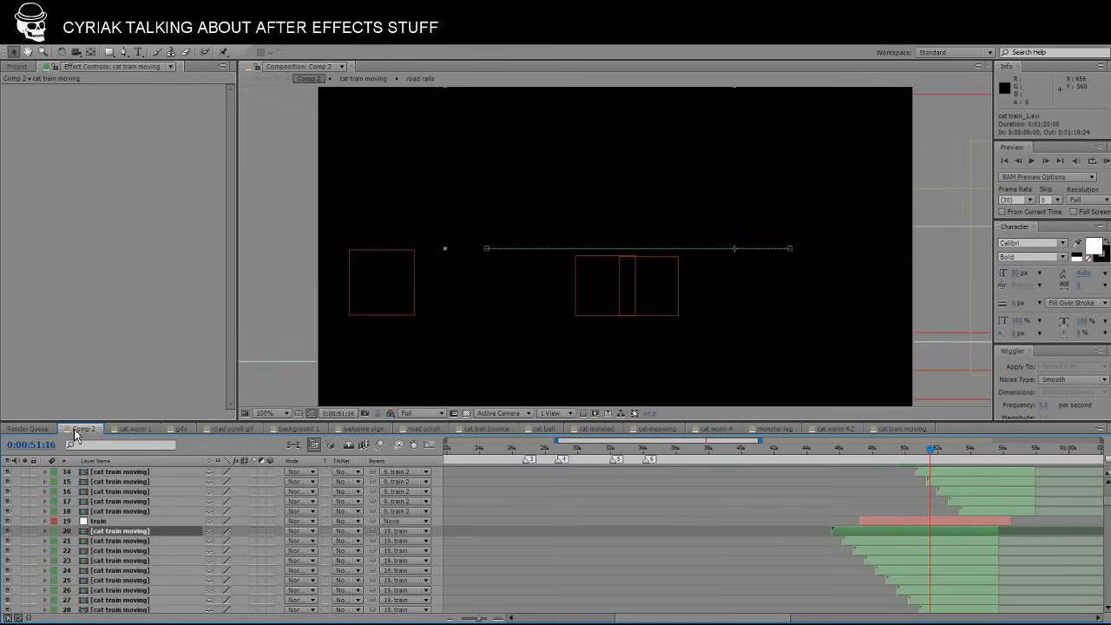
click(950, 543)
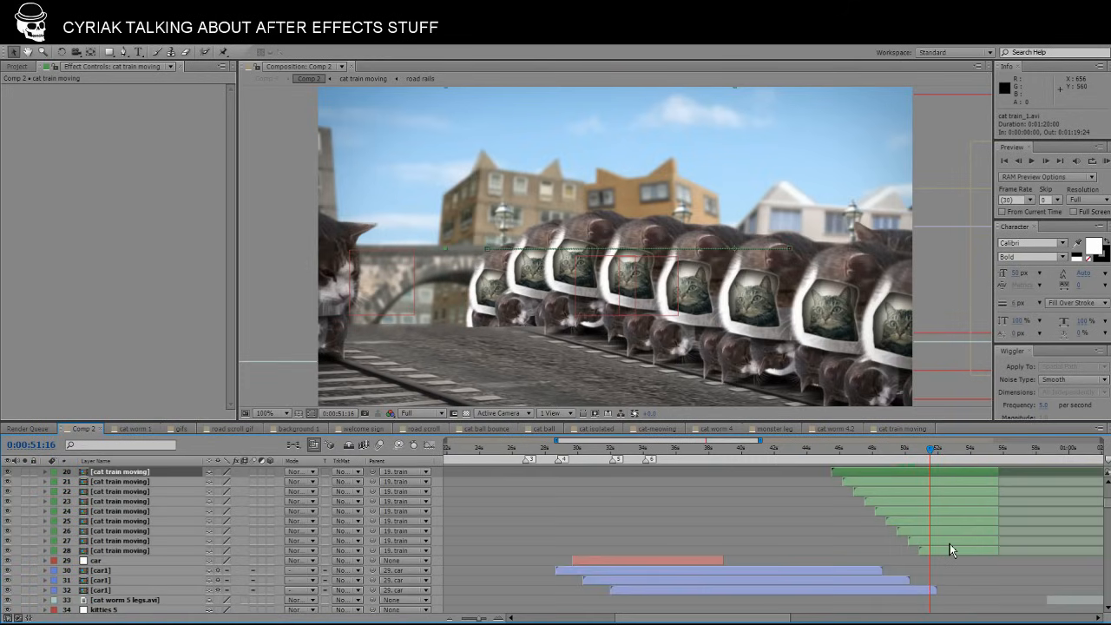
scroll(949, 544, down, 1)
click(952, 524)
click(953, 532)
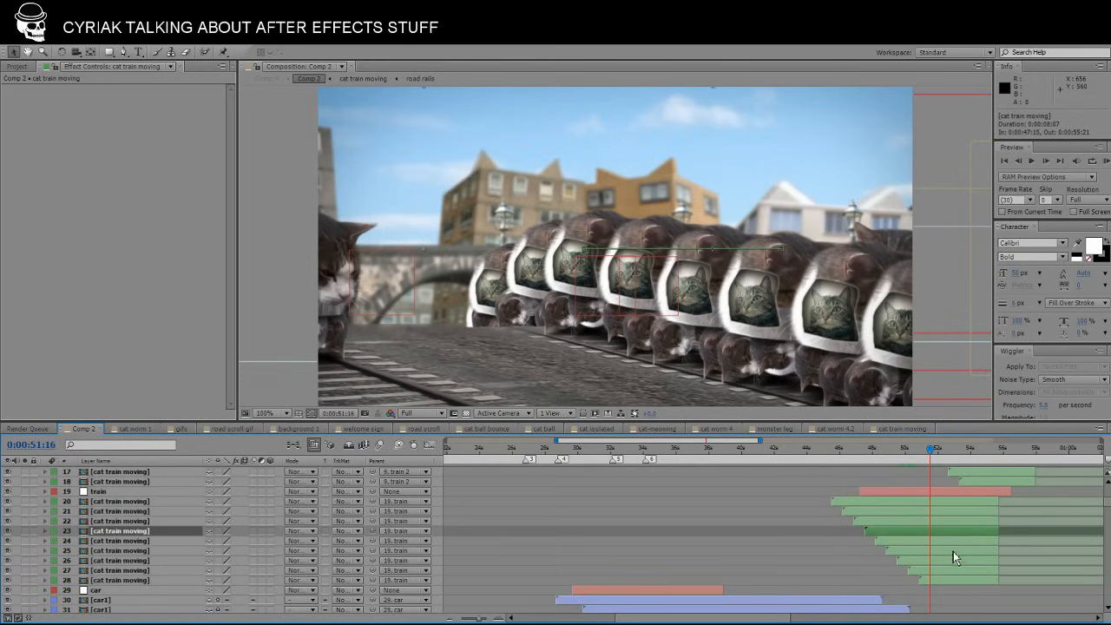
click(953, 551)
click(952, 579)
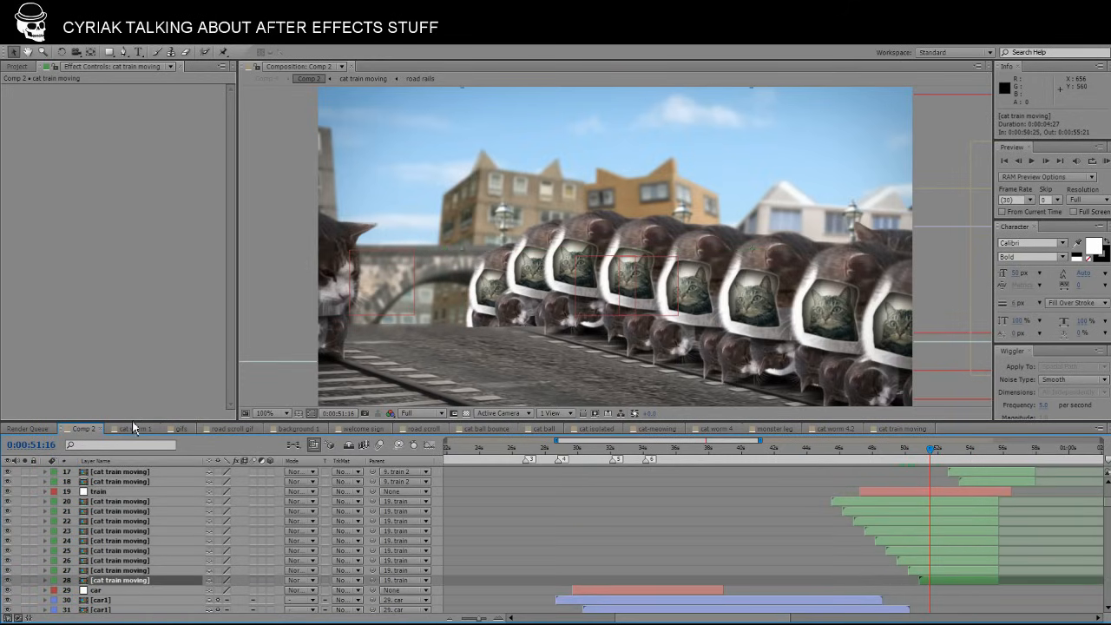
Open the cat train composition from the project items and scrub to 0:00:00:04.
click(18, 67)
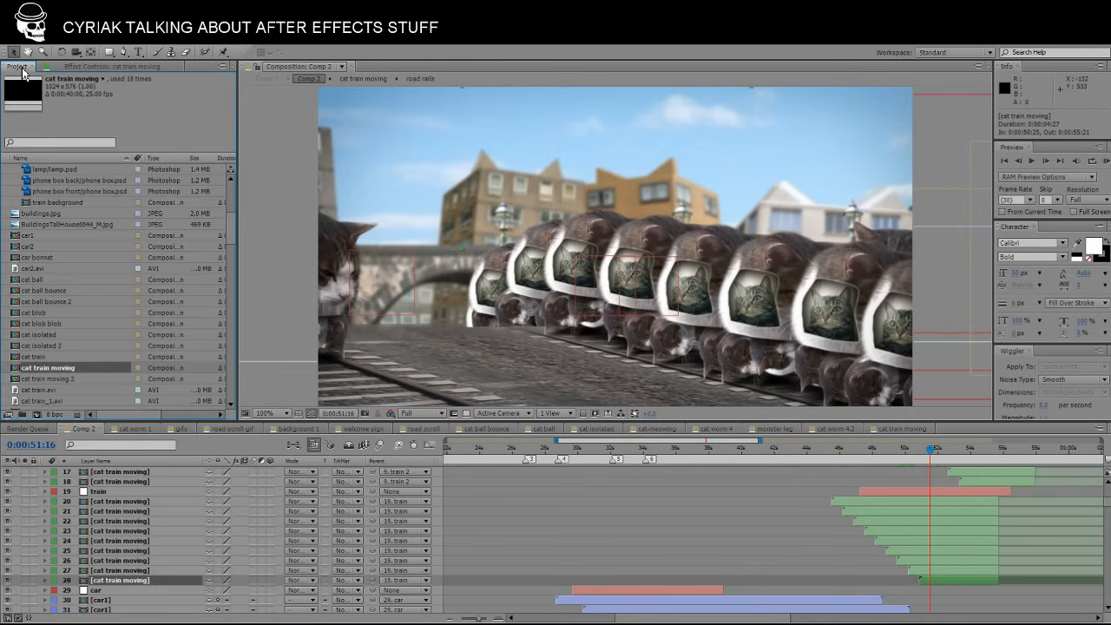
click(37, 356)
double_click(37, 360)
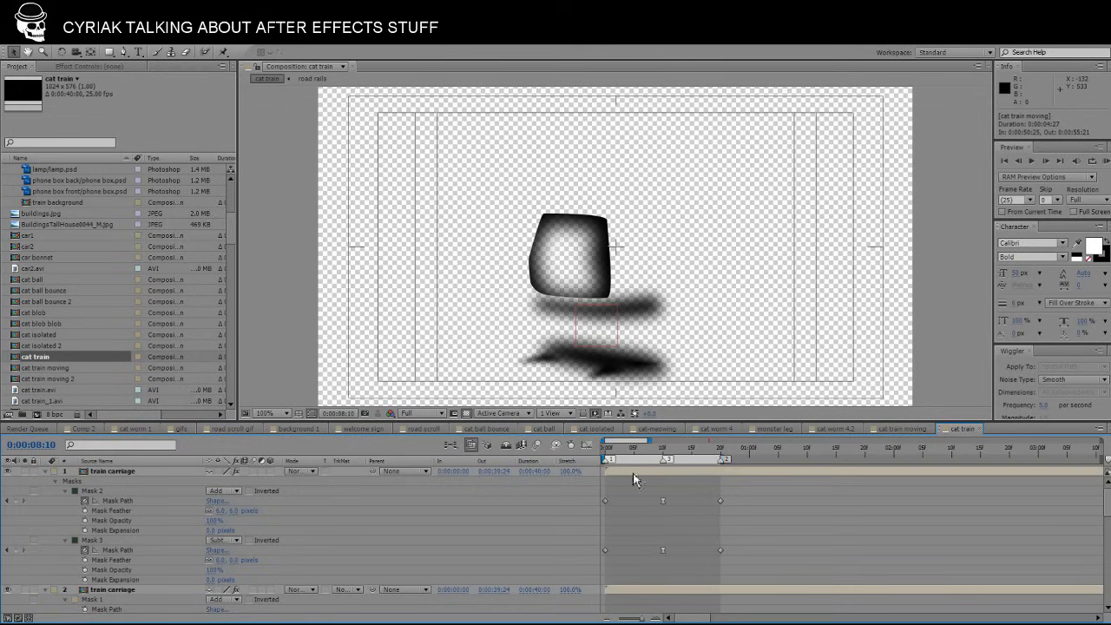
drag(607, 448, 632, 452)
Isolate the first train carriage layer briefly to examine its masks, and restore the full view of all layers.
click(521, 473)
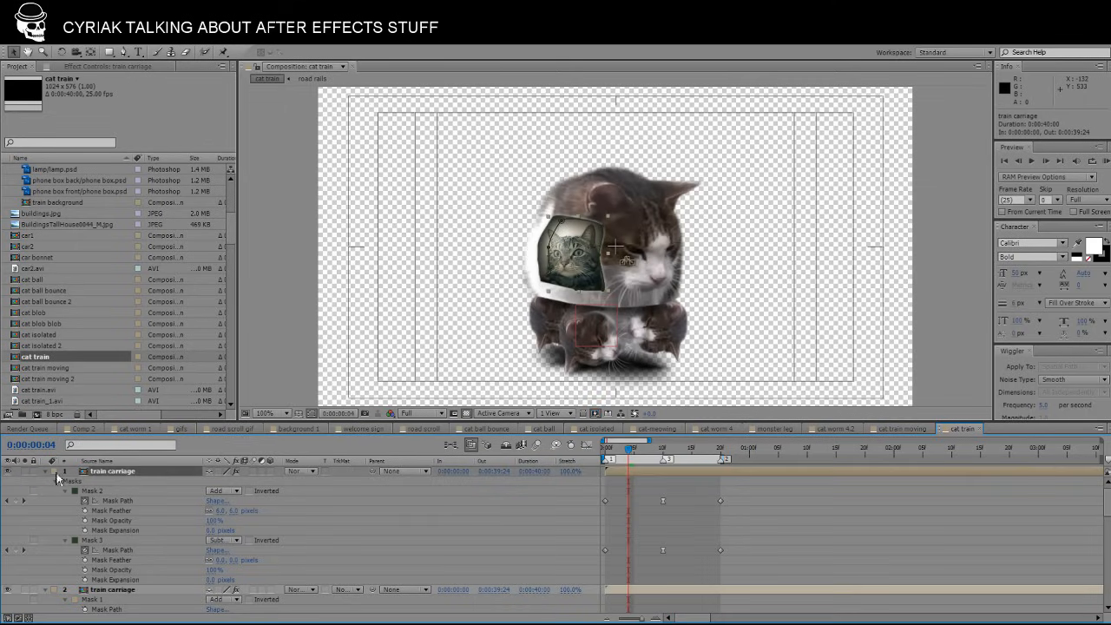
scroll(103, 483, down, 4)
scroll(103, 483, up, 4)
click(25, 473)
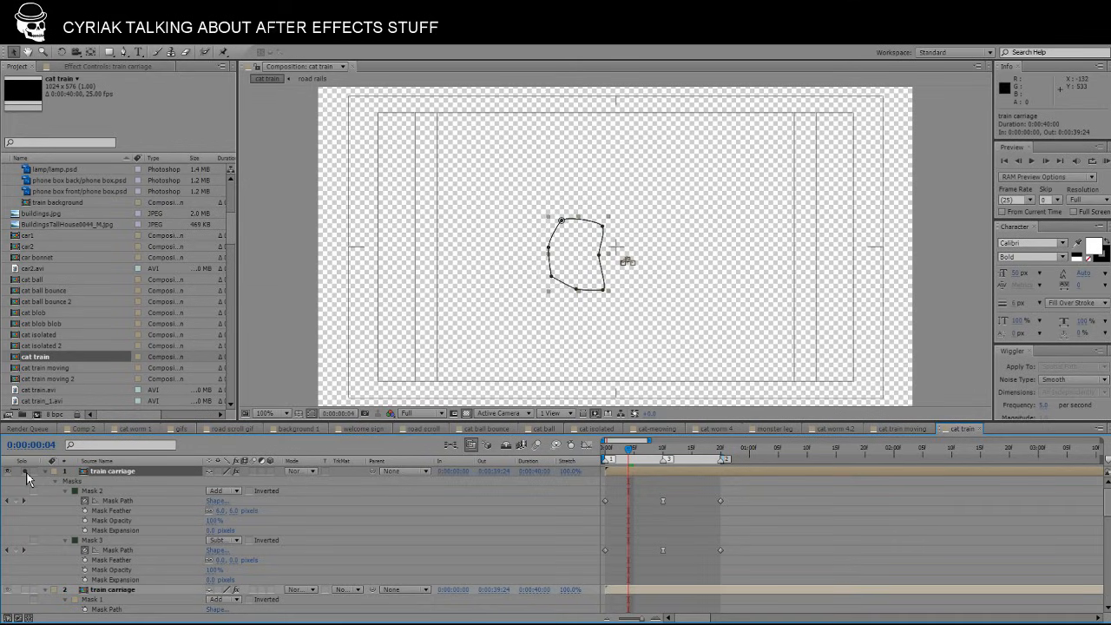
click(26, 474)
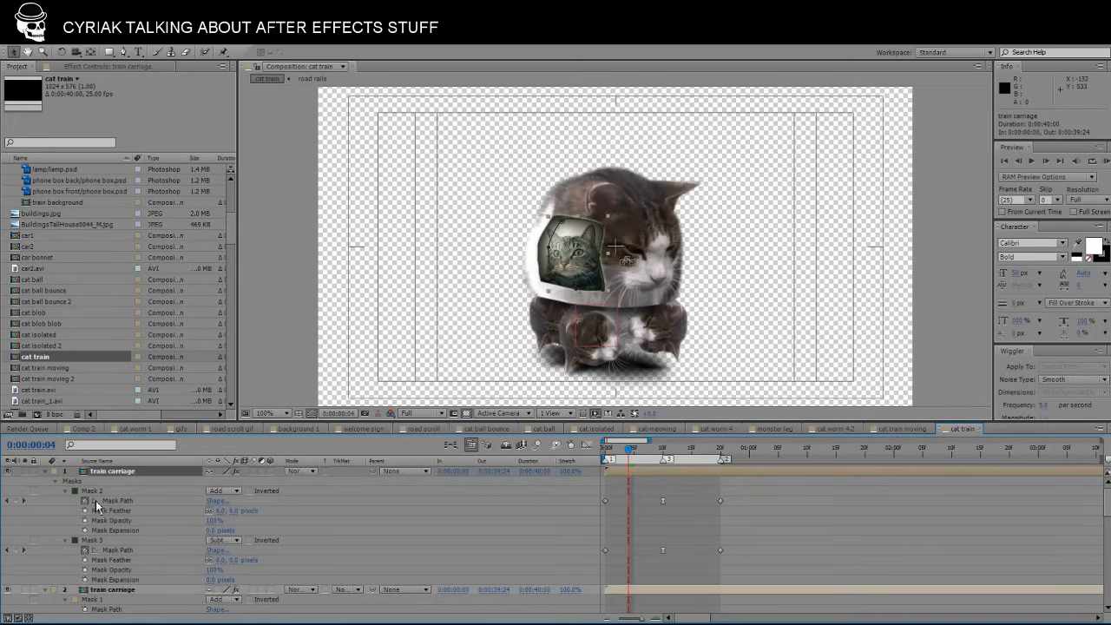
Solo the second train carriage layer and inspect its window cut-out up close.
scroll(197, 510, down, 3)
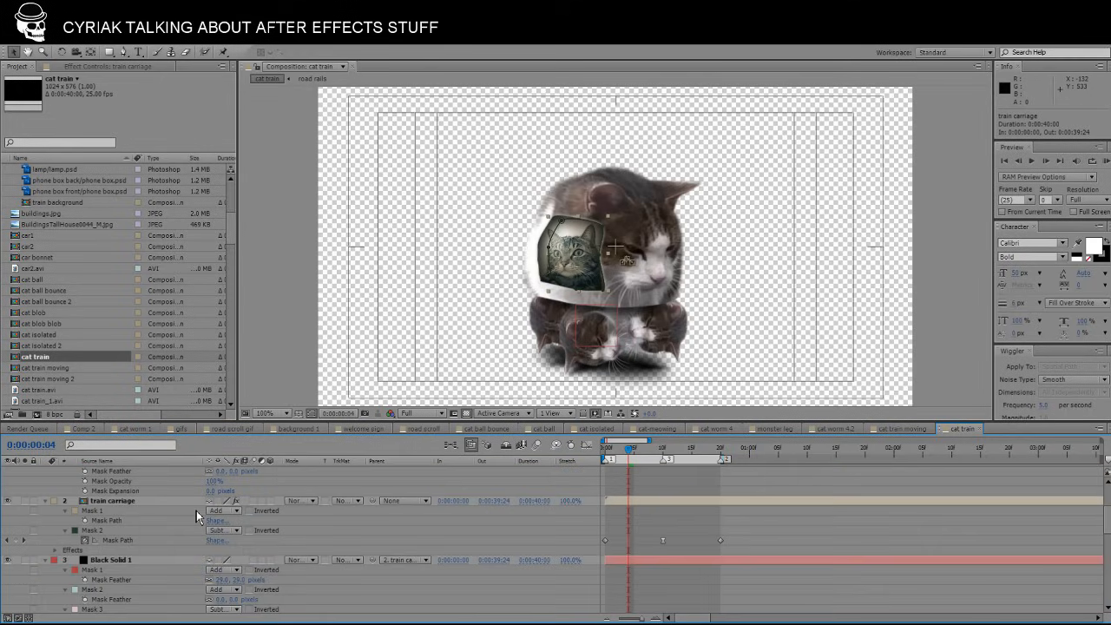
click(24, 503)
click(25, 502)
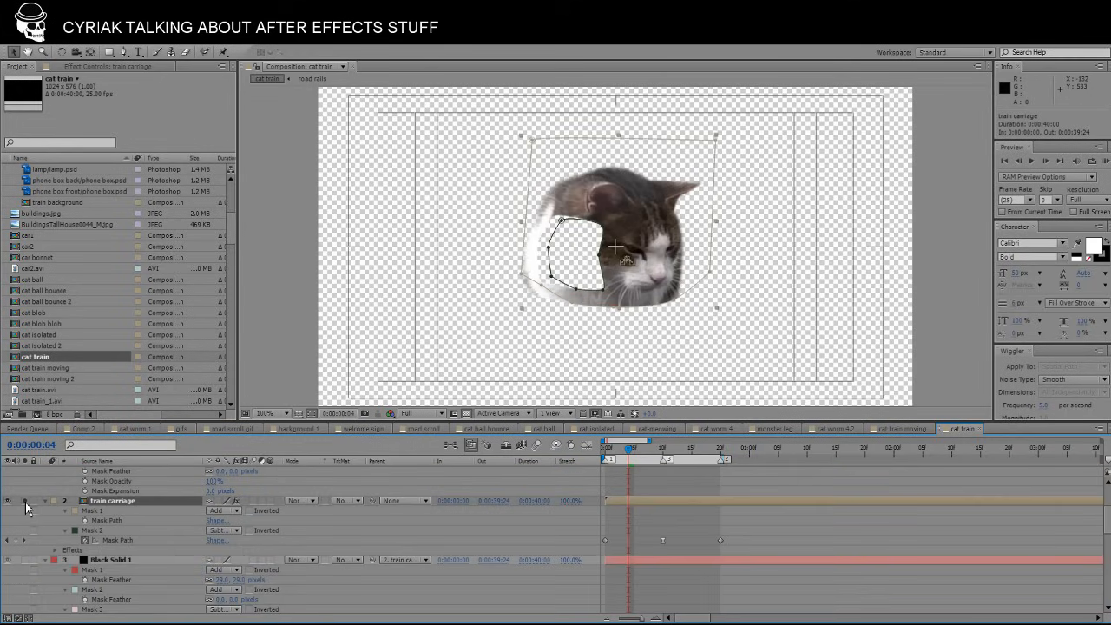
scroll(614, 291, up, 1)
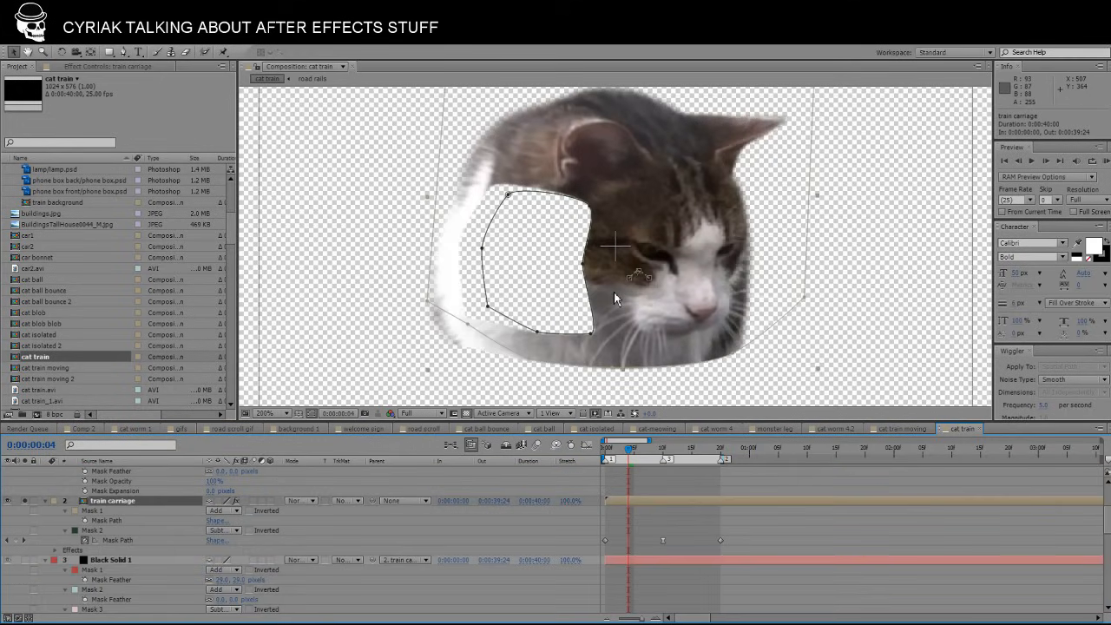
scroll(613, 292, down, 1)
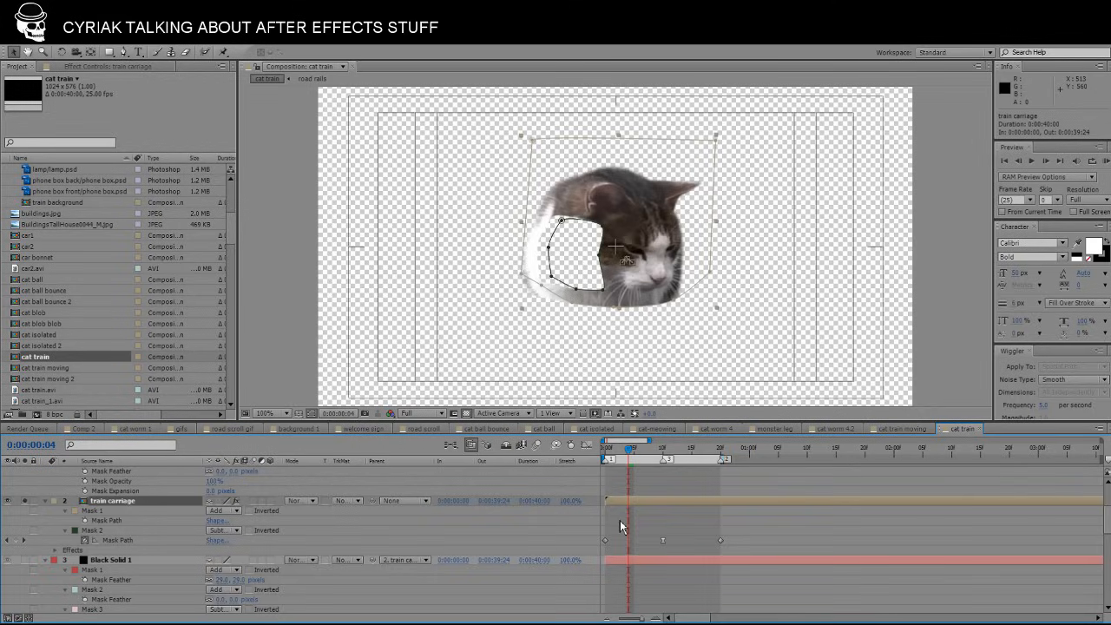
Display the Mesh Warp distortion grid of the second train carriage layer and look over the neighbouring layers.
click(100, 69)
click(41, 90)
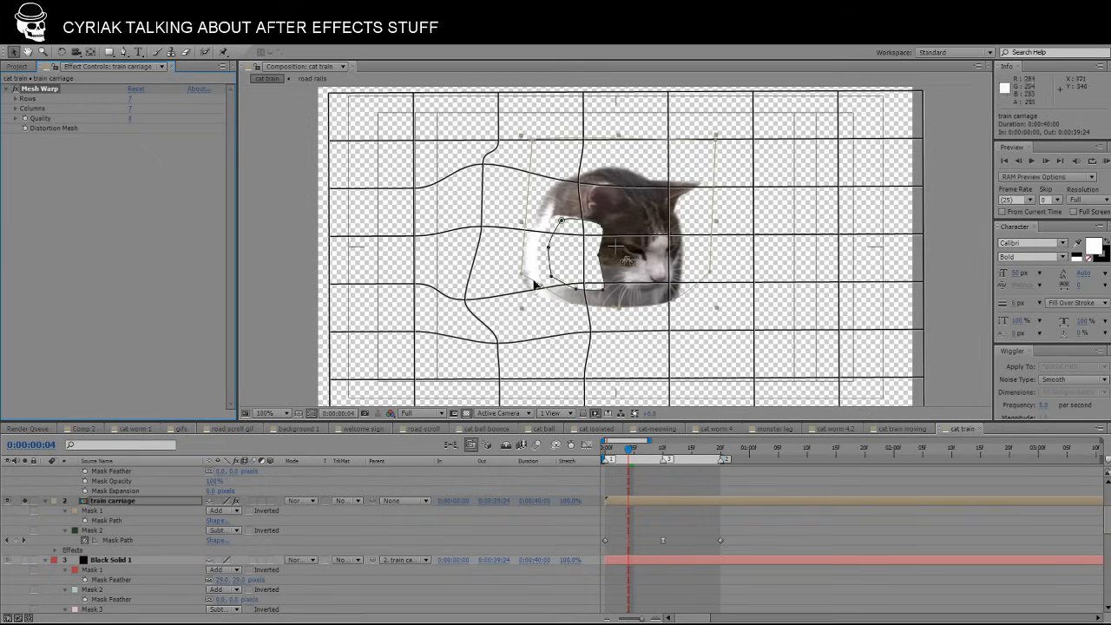
scroll(43, 558, down, 1)
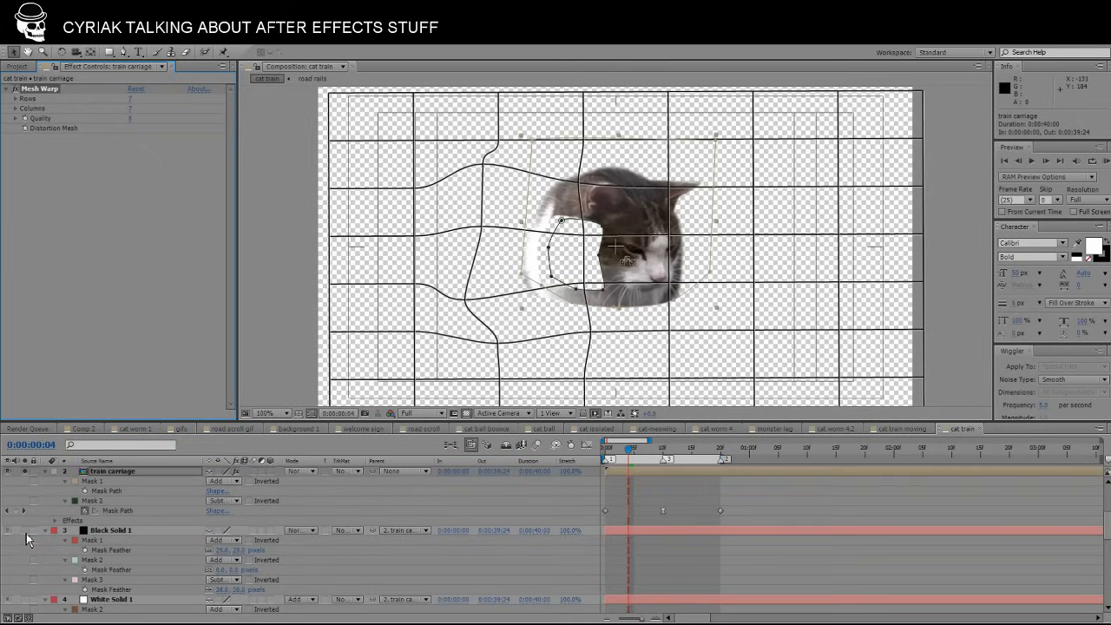
scroll(26, 528, up, 4)
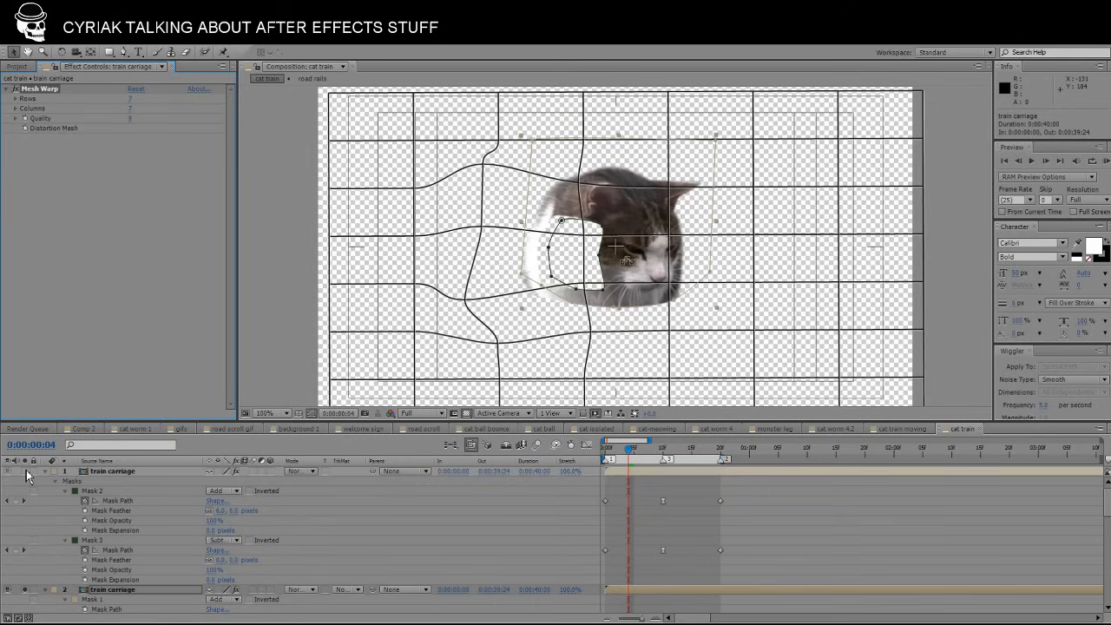
scroll(26, 470, down, 4)
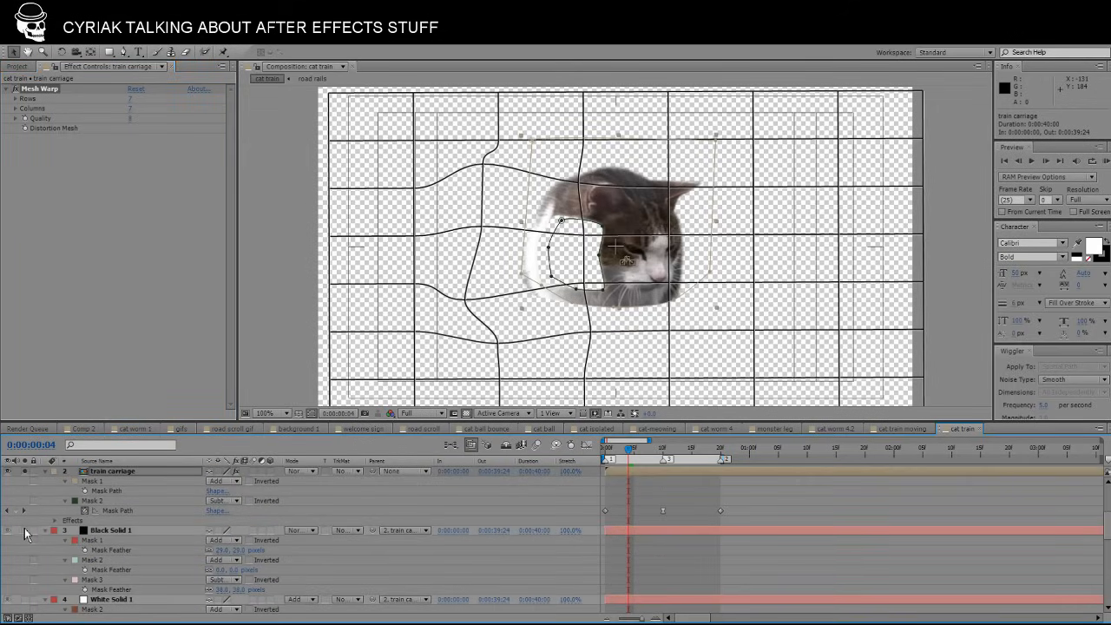
Solo Black Solid 1, White Solid 1 and MegSit_anim.mov along with the carriage, magnifying the view to 200%.
click(26, 533)
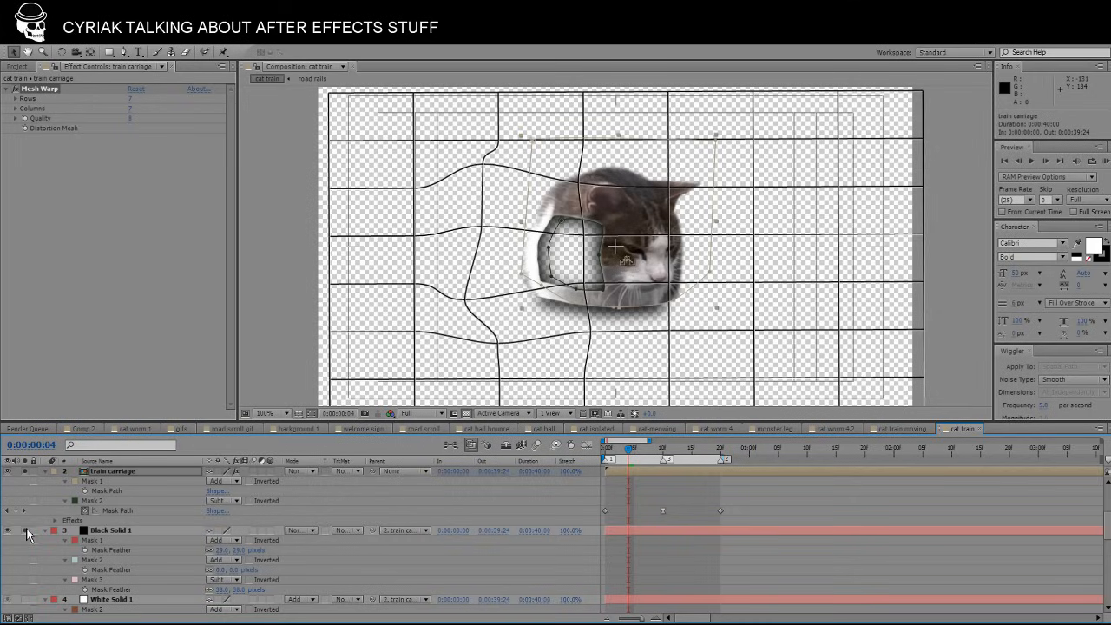
click(27, 533)
click(26, 533)
scroll(32, 568, down, 1)
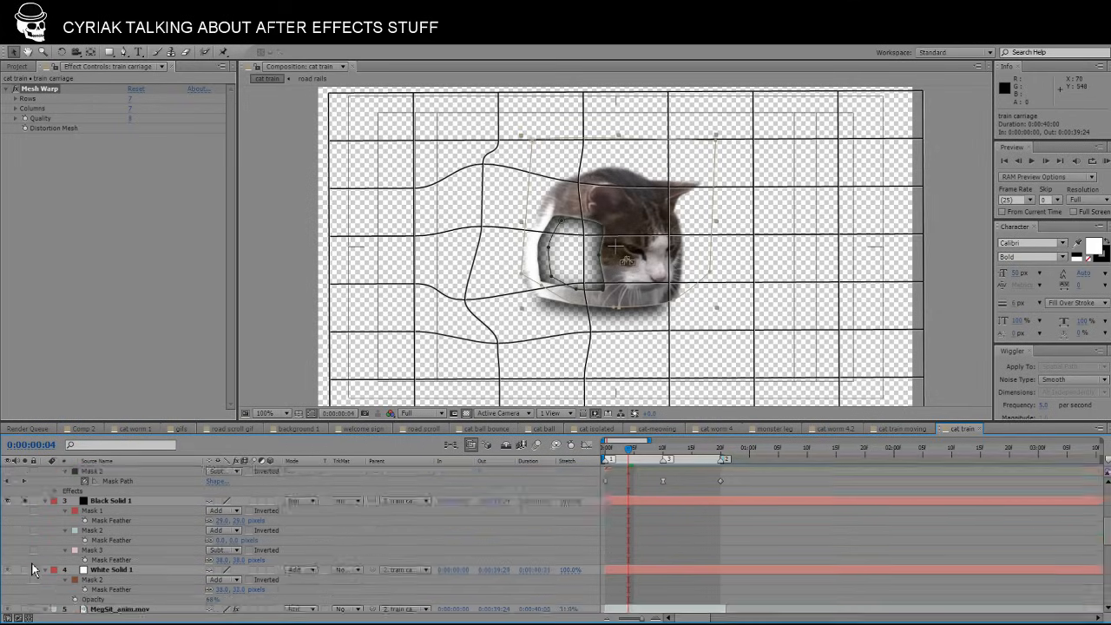
scroll(31, 568, down, 1)
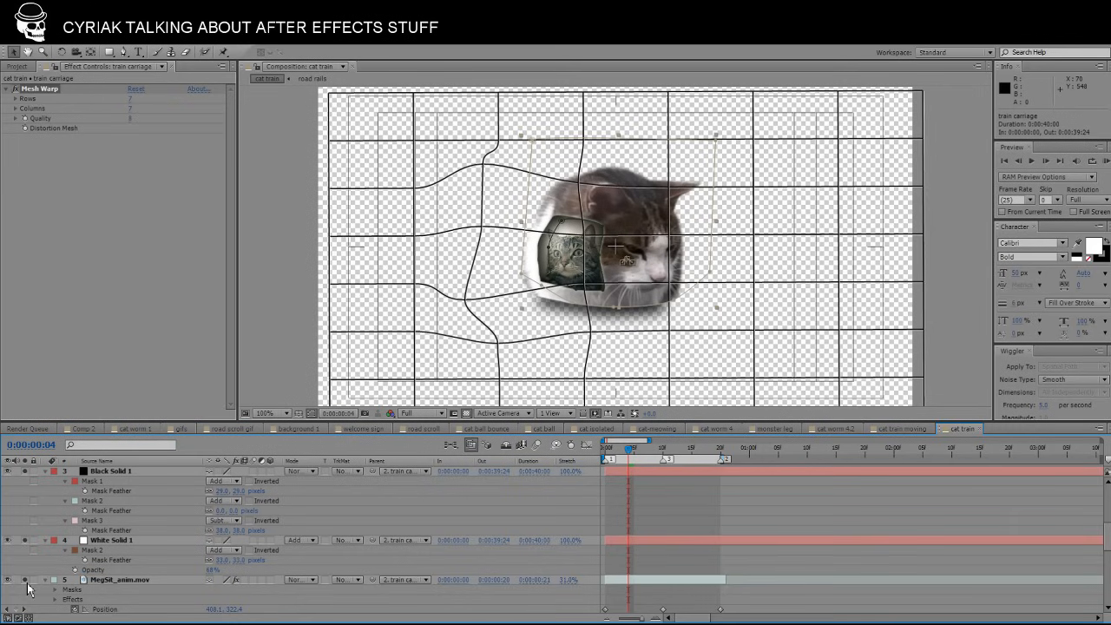
key(period)
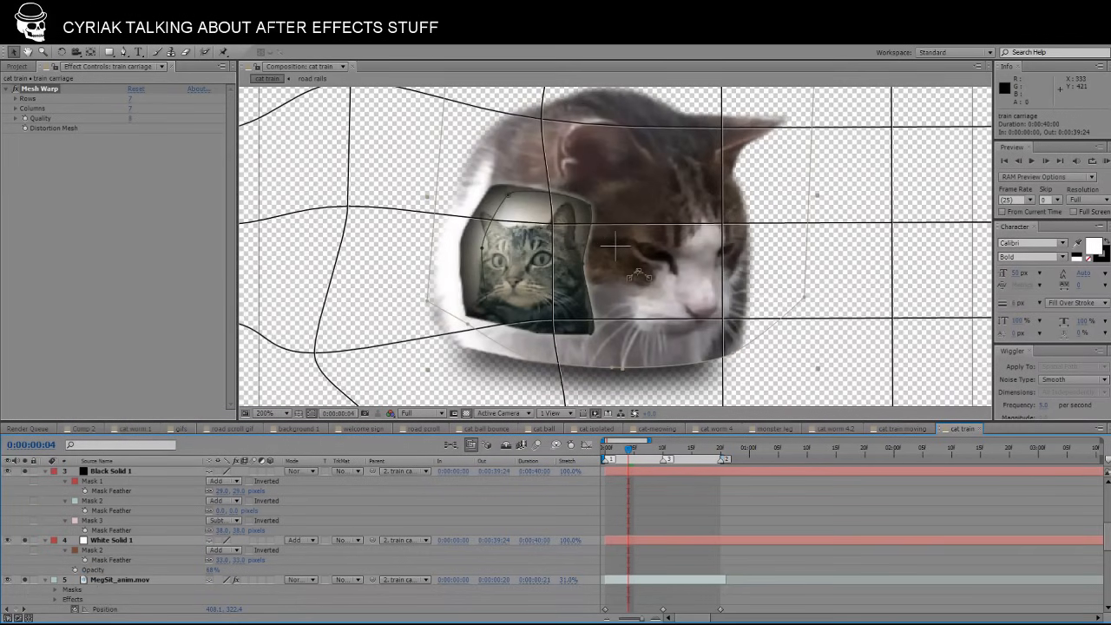
Show the effects and mask of MegSit_anim.mov and scrub its animation to 0:00:00:02.
click(108, 582)
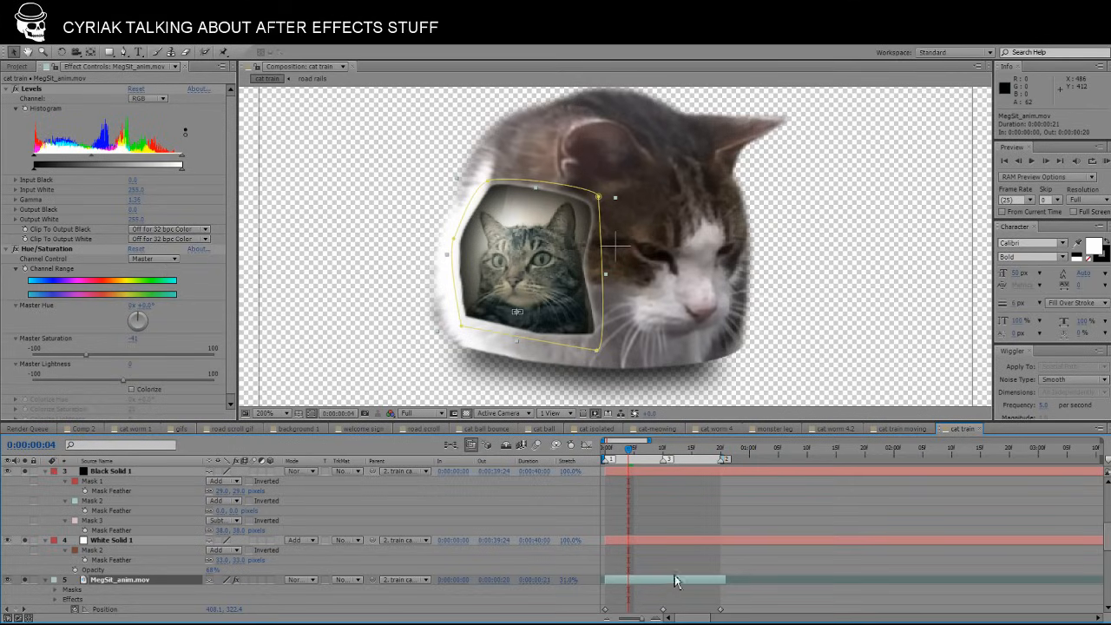
scroll(639, 544, down, 3)
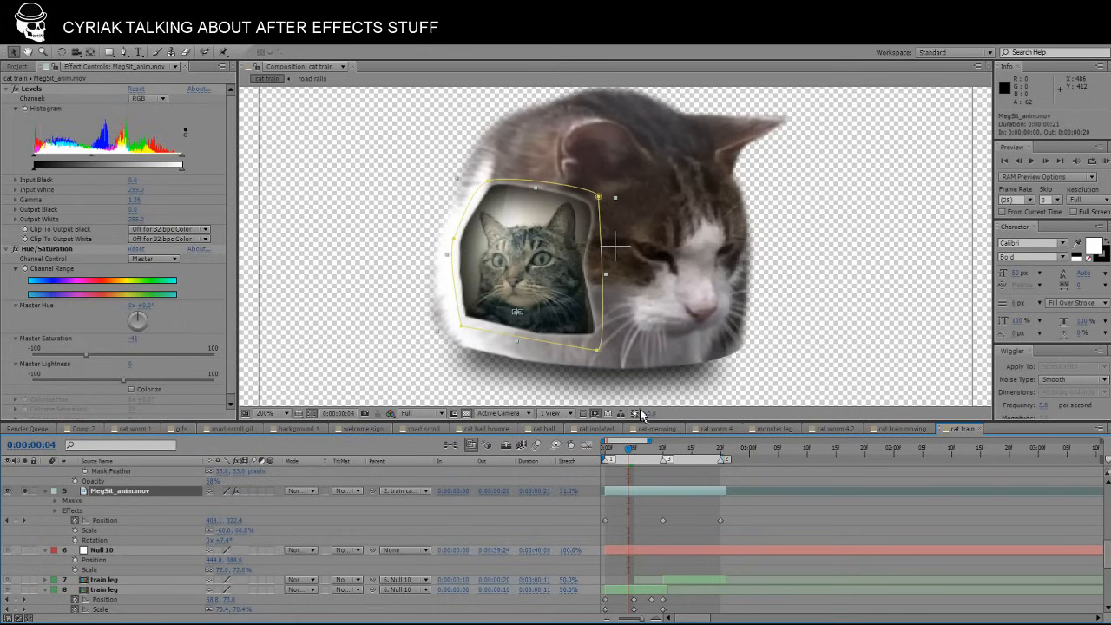
key(Page_Down)
drag(634, 452, 624, 560)
Solo the train leg layers and the Black Solid 1 shadow layer beneath them, with the view at 100%.
scroll(624, 560, down, 3)
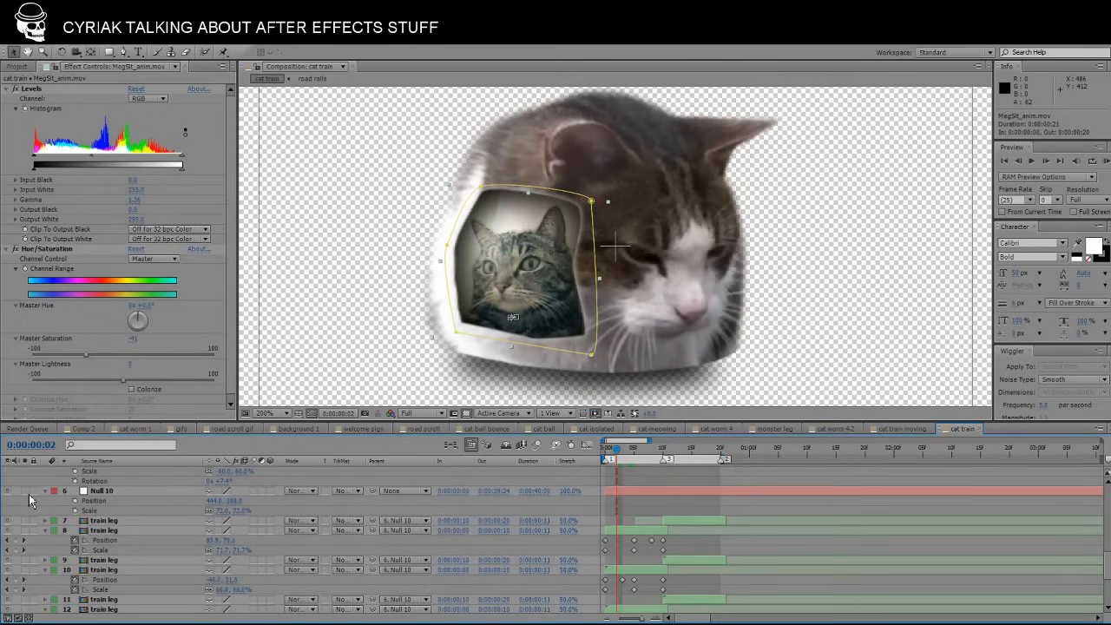
scroll(35, 512, down, 3)
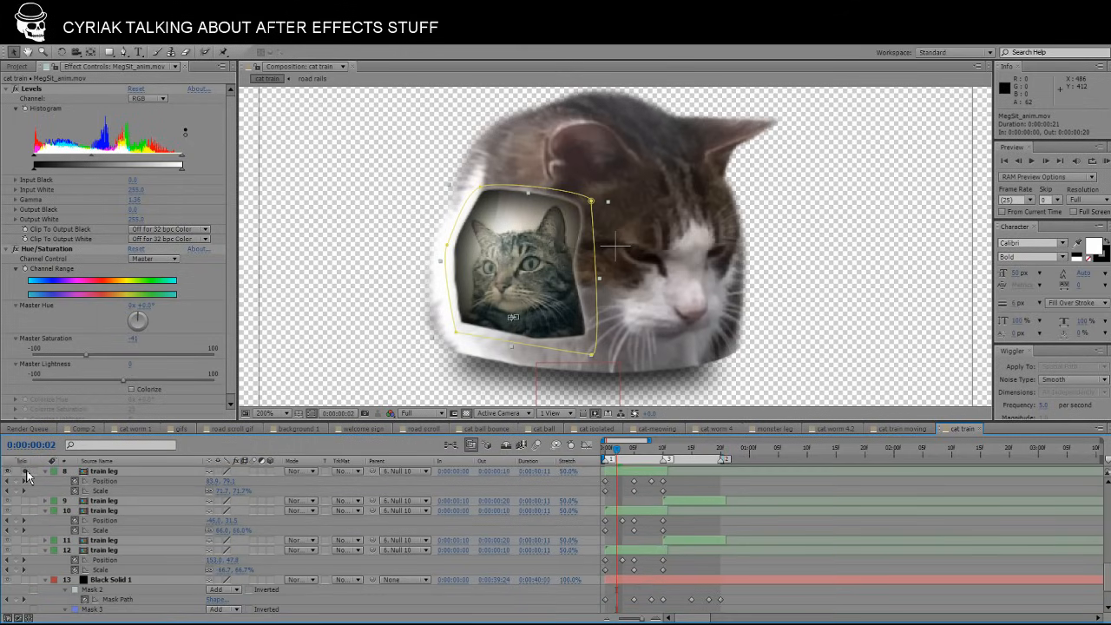
key(comma)
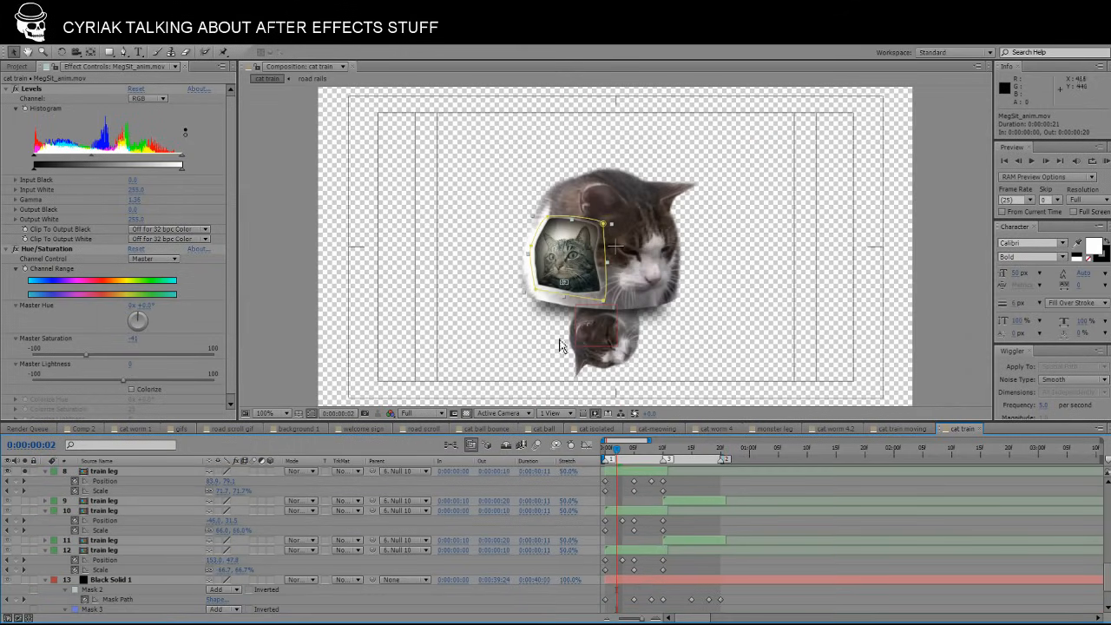
click(26, 514)
drag(24, 536, 26, 587)
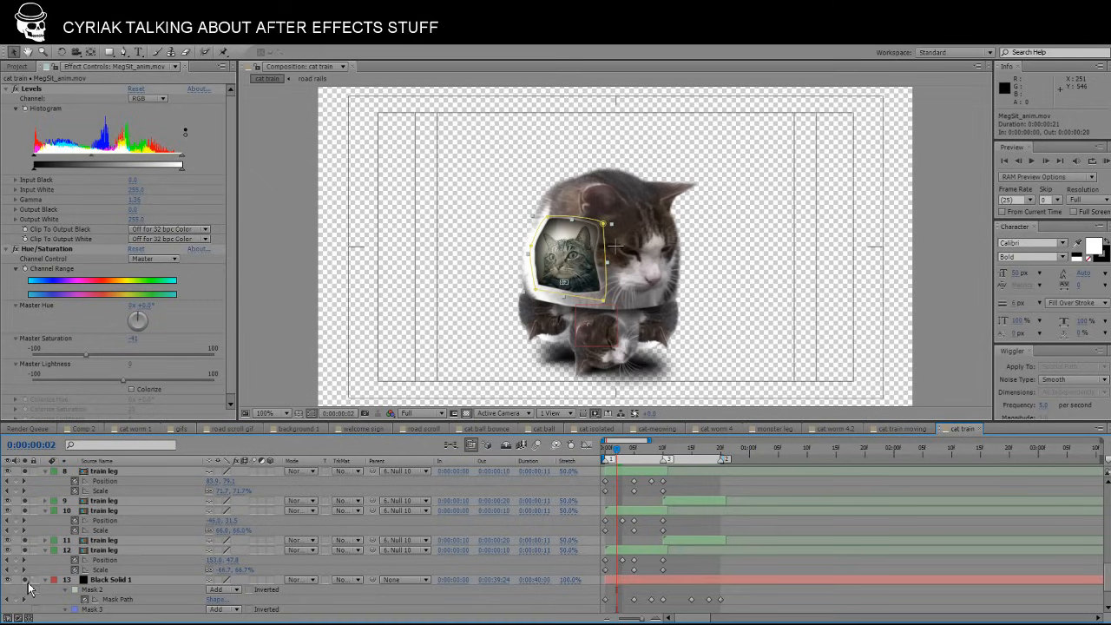
Show the masks of the Black Solid 1 shadow layer at 200% and scrub their animation over the first frames.
click(113, 580)
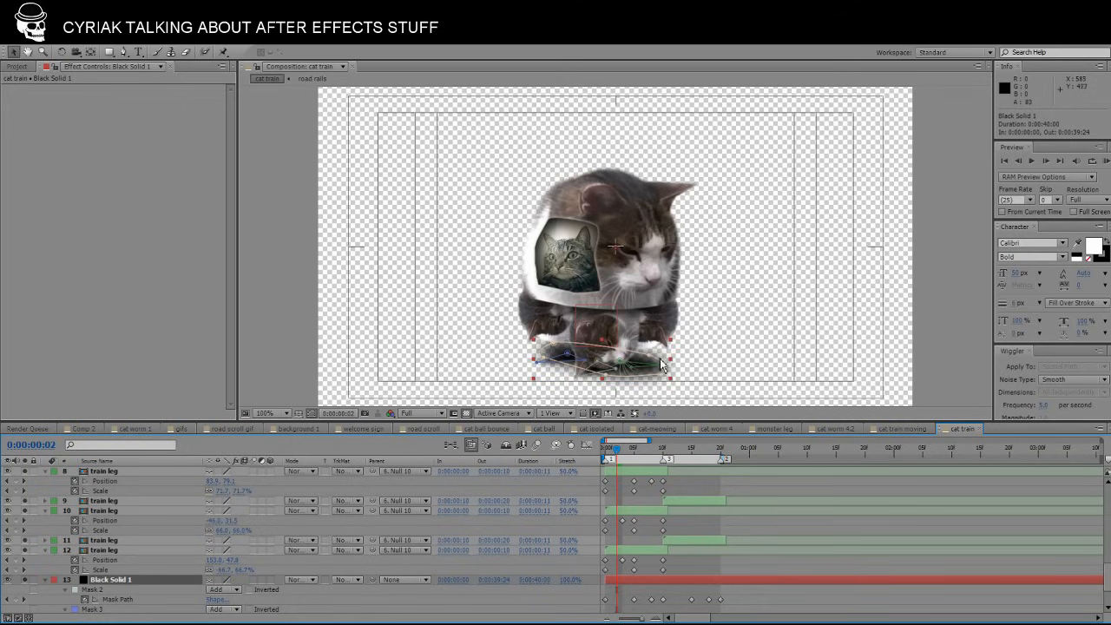
drag(709, 325, 712, 292)
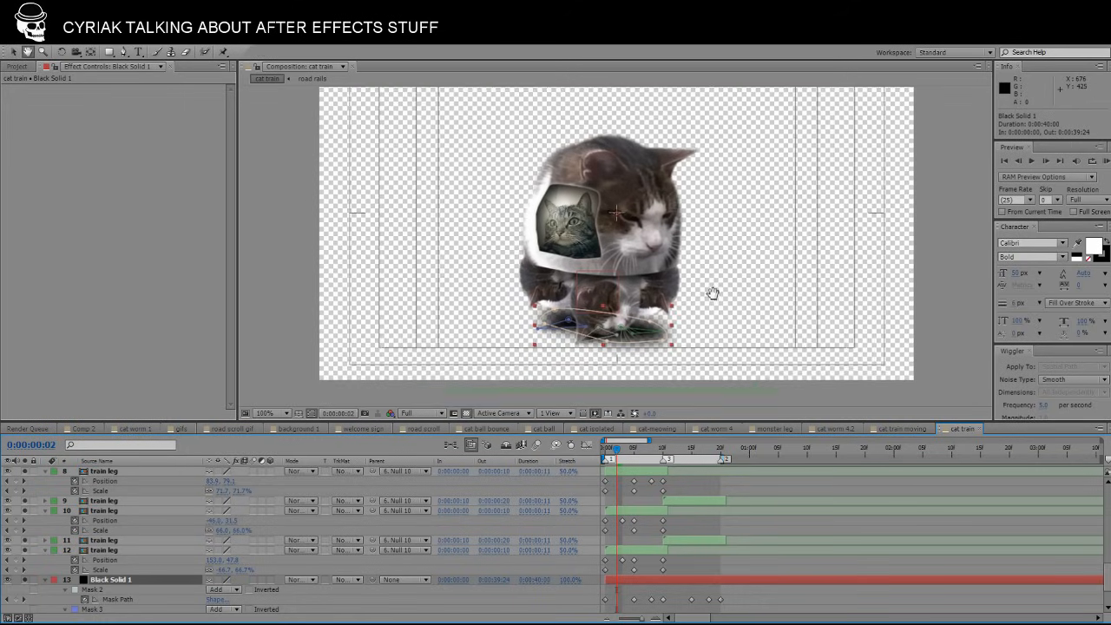
scroll(711, 292, up, 4)
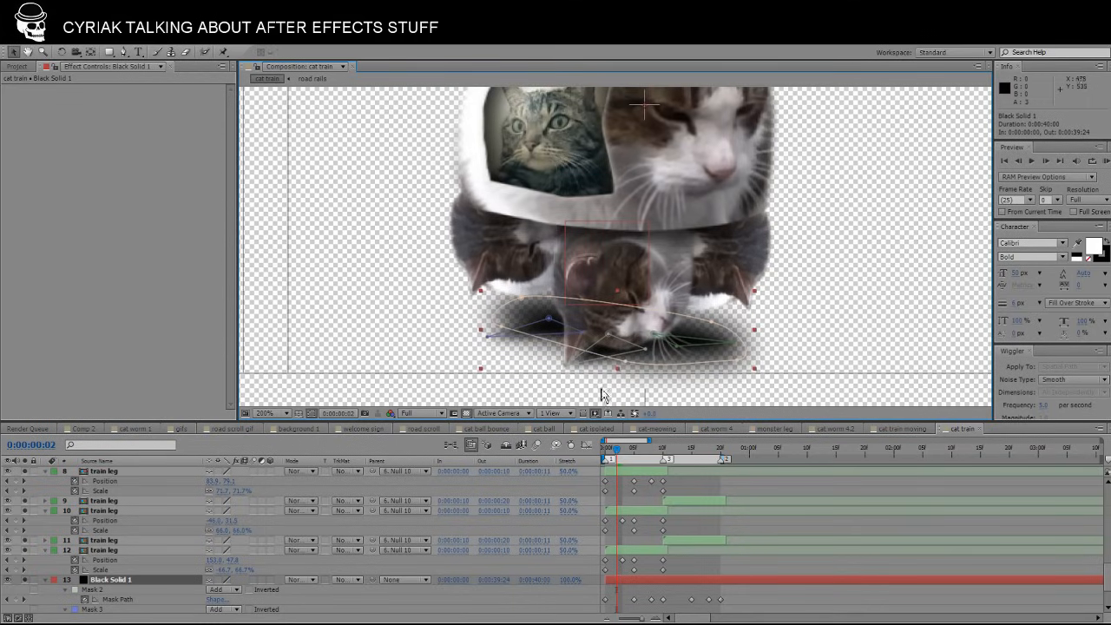
click(608, 455)
drag(611, 454, 603, 454)
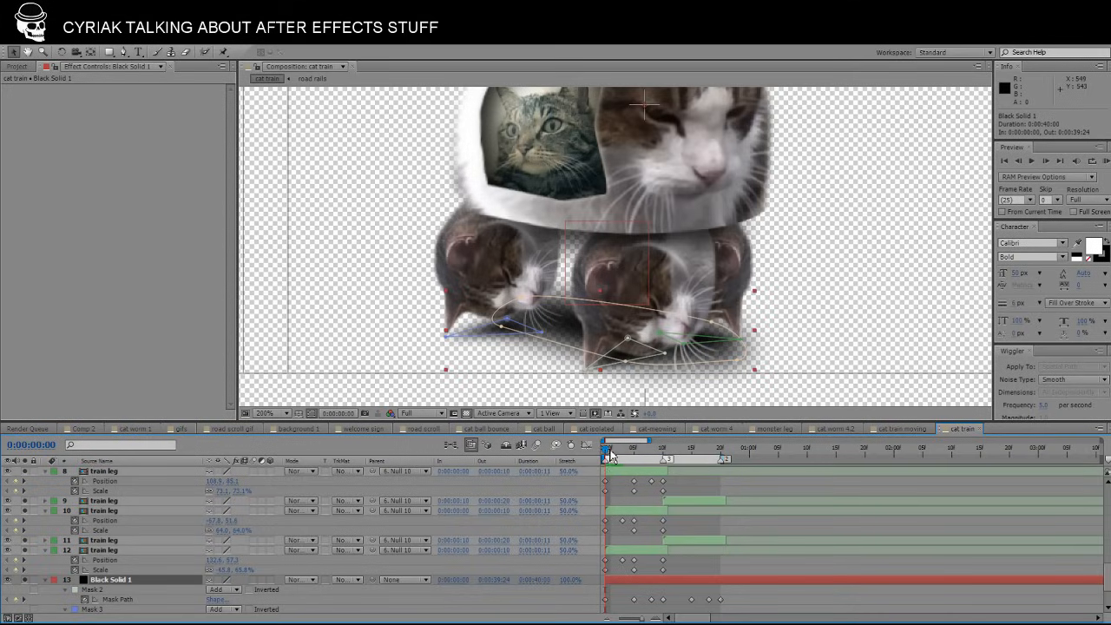
mouse_move(611, 455)
mouse_down()
mouse_move(682, 446)
mouse_move(611, 453)
mouse_up()
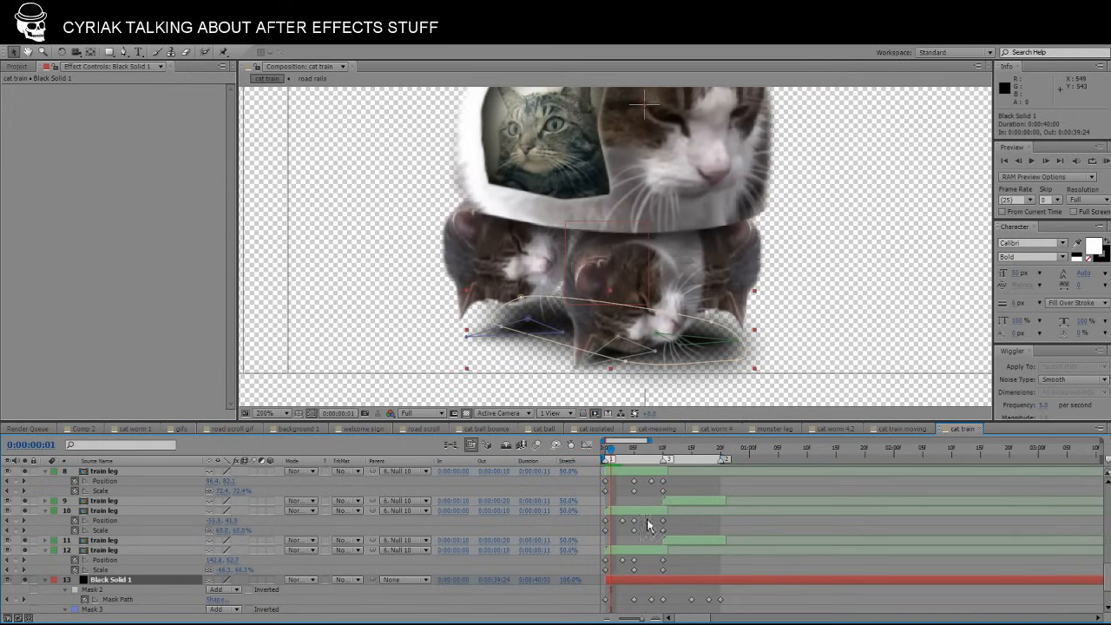
click(668, 595)
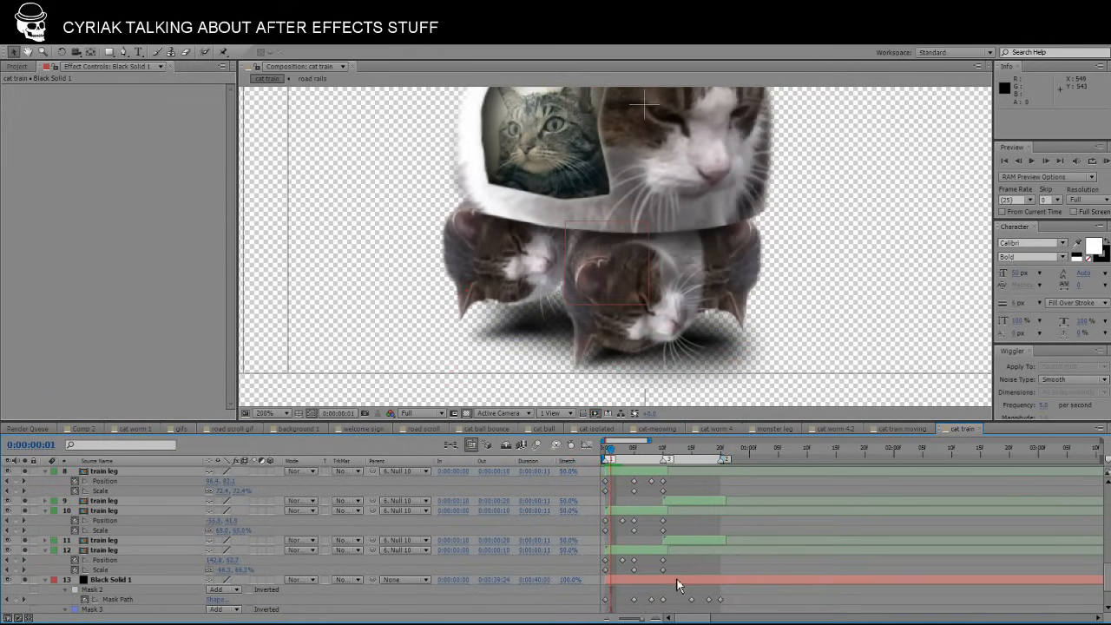
click(677, 579)
mouse_move(612, 458)
mouse_down()
mouse_move(665, 454)
mouse_move(613, 456)
mouse_up()
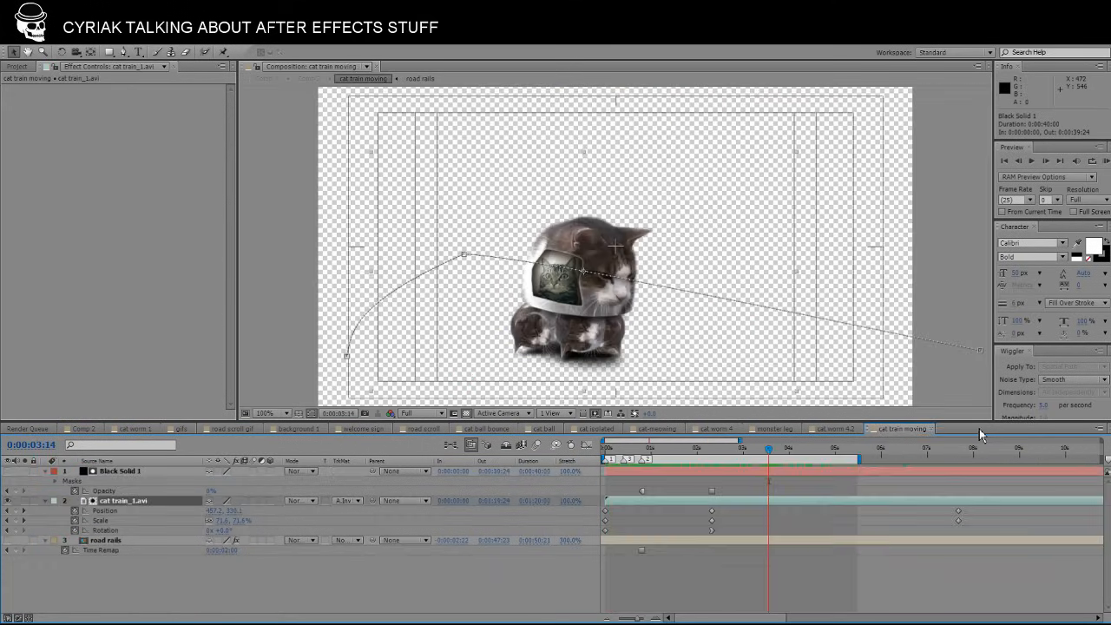
Switch to Comp 2 and go past the train section to the giant cat creature at 0:00:59:10, viewed at 100%.
click(84, 429)
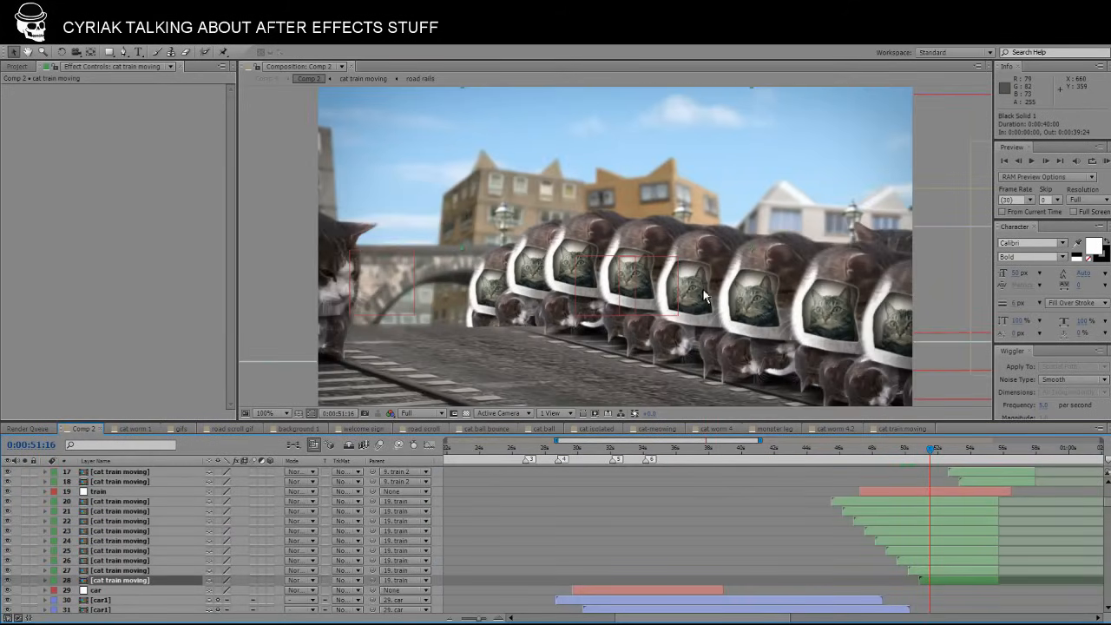
scroll(705, 297, down, 2)
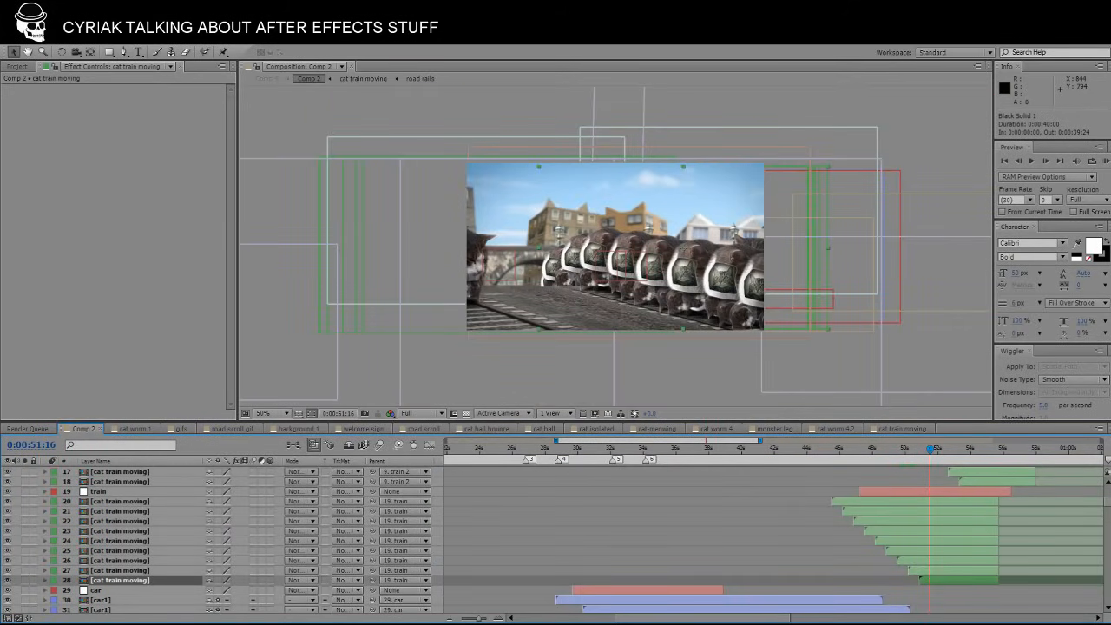
drag(688, 615, 781, 613)
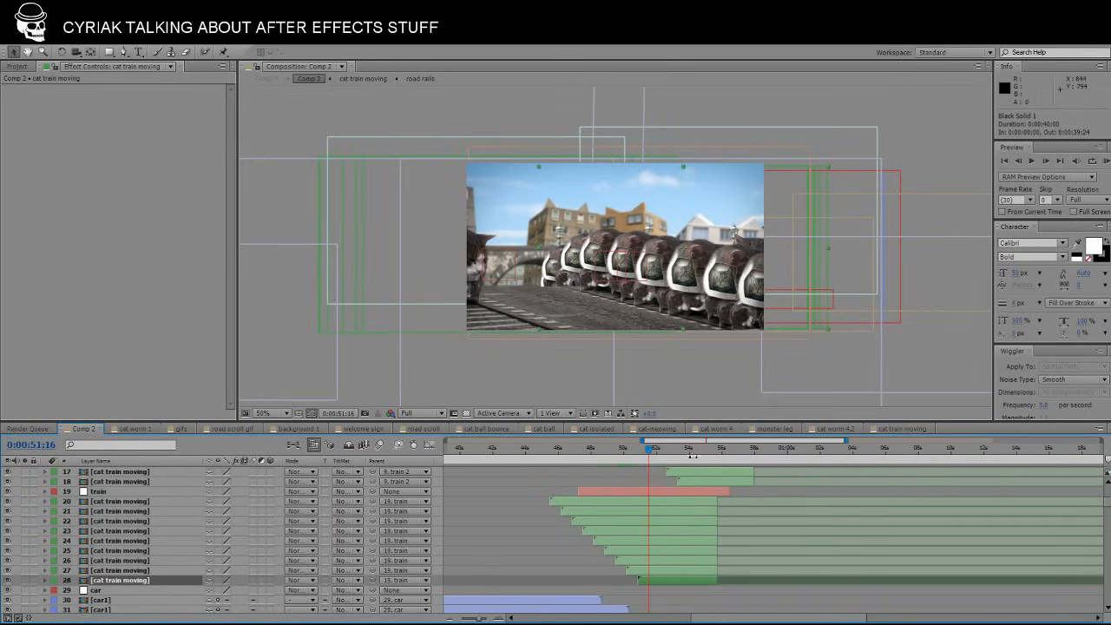
click(705, 454)
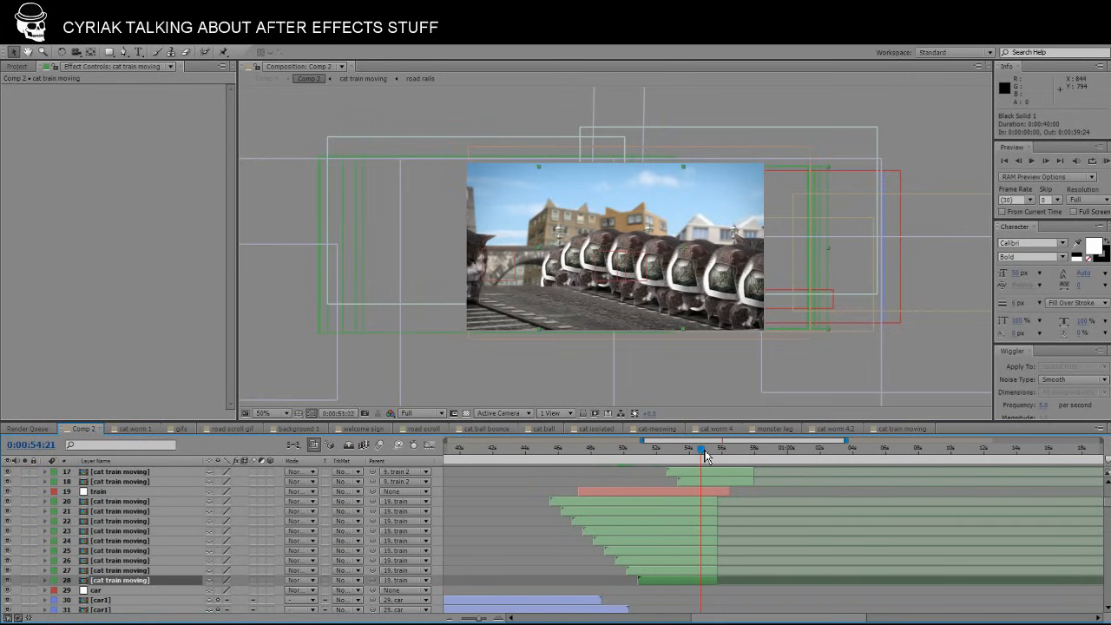
click(750, 456)
click(749, 450)
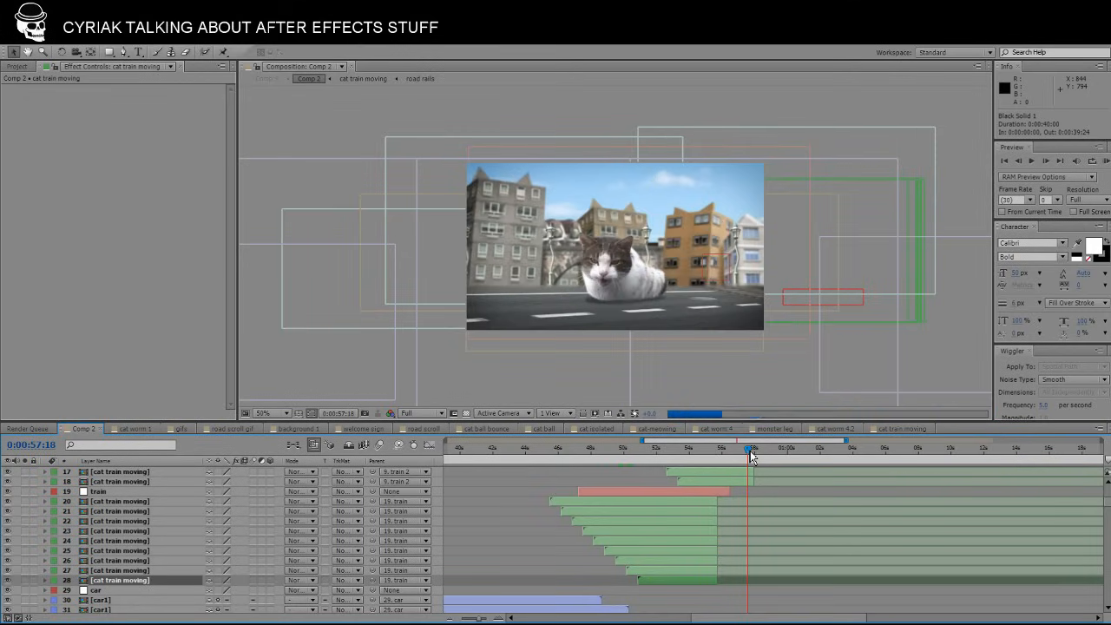
drag(750, 450, 778, 453)
key(slash)
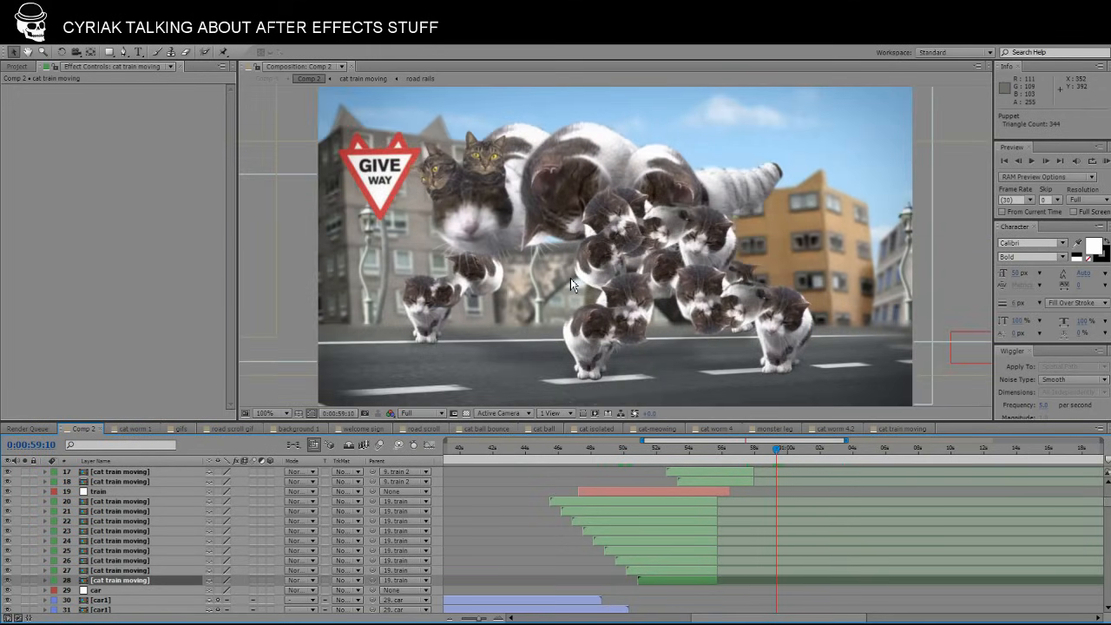
Find the cat worm 5.avi layer in Comp 2 and solo it.
scroll(773, 498, up, 3)
scroll(775, 498, up, 3)
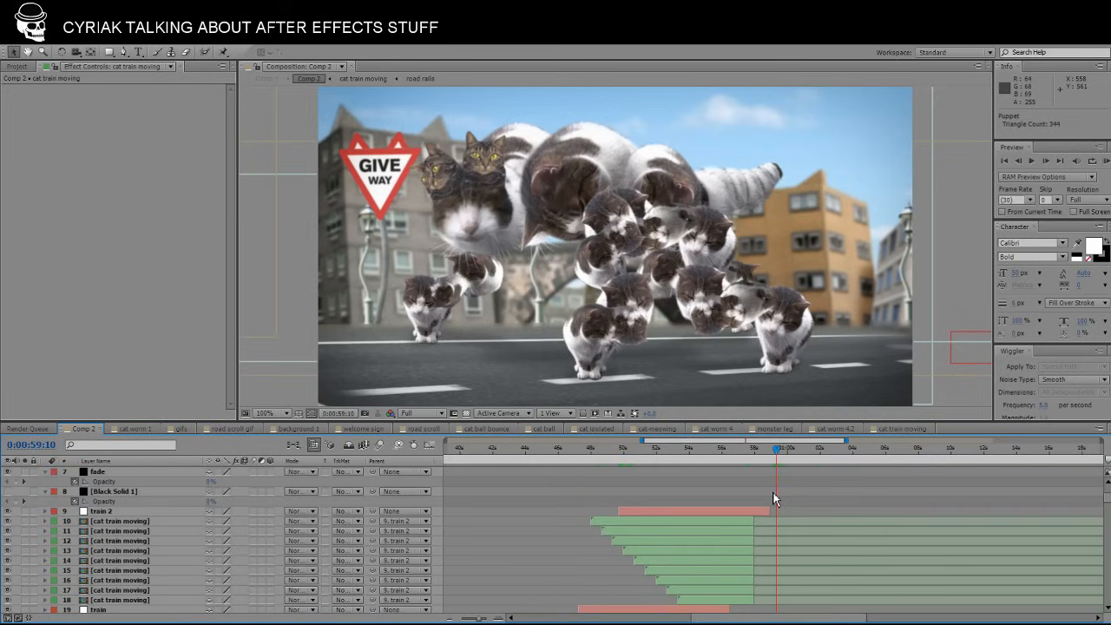
scroll(776, 499, up, 5)
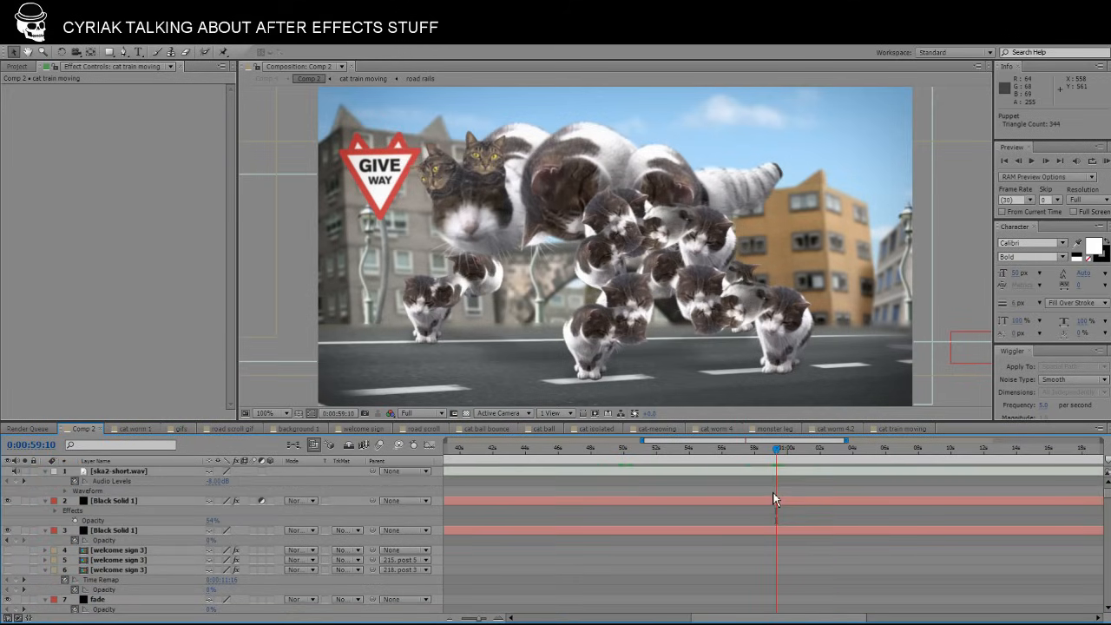
scroll(773, 499, down, 20)
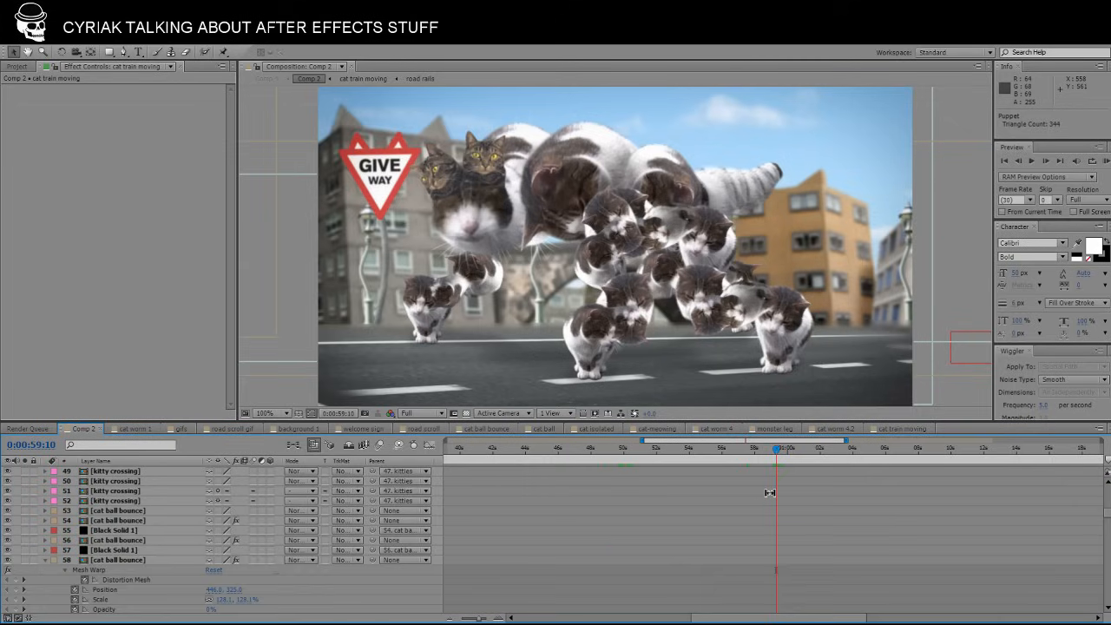
scroll(771, 499, down, 20)
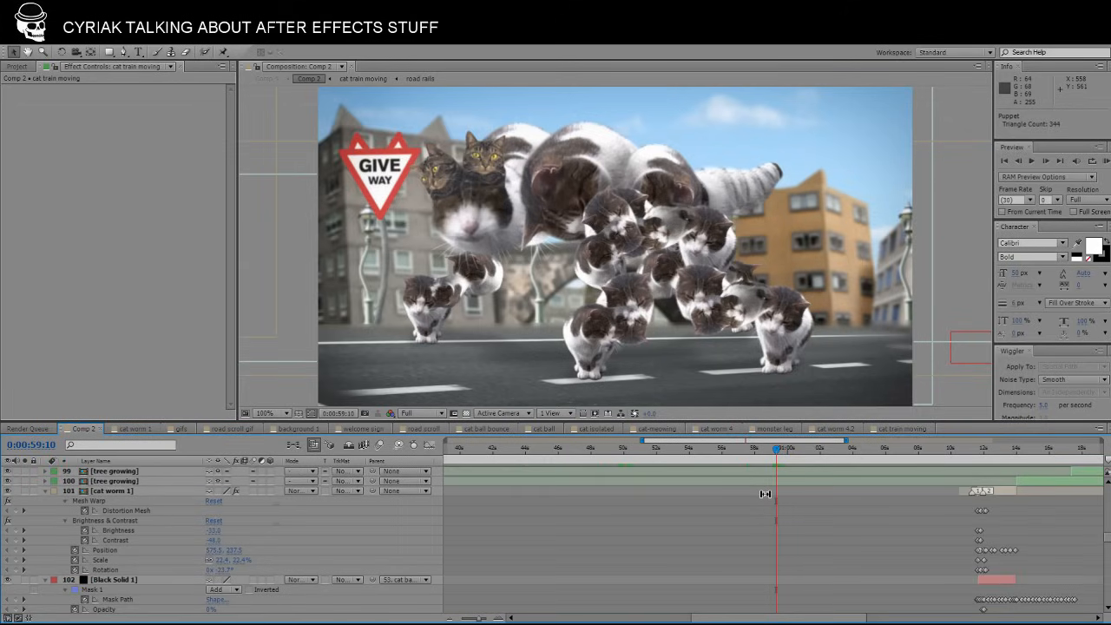
scroll(777, 509, down, 1)
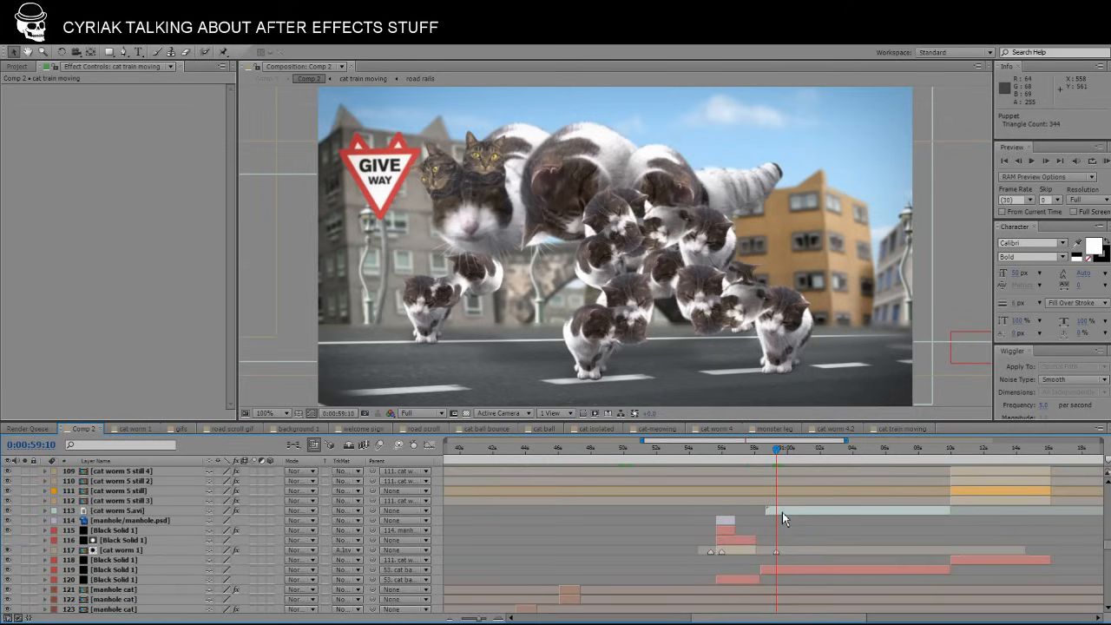
click(782, 513)
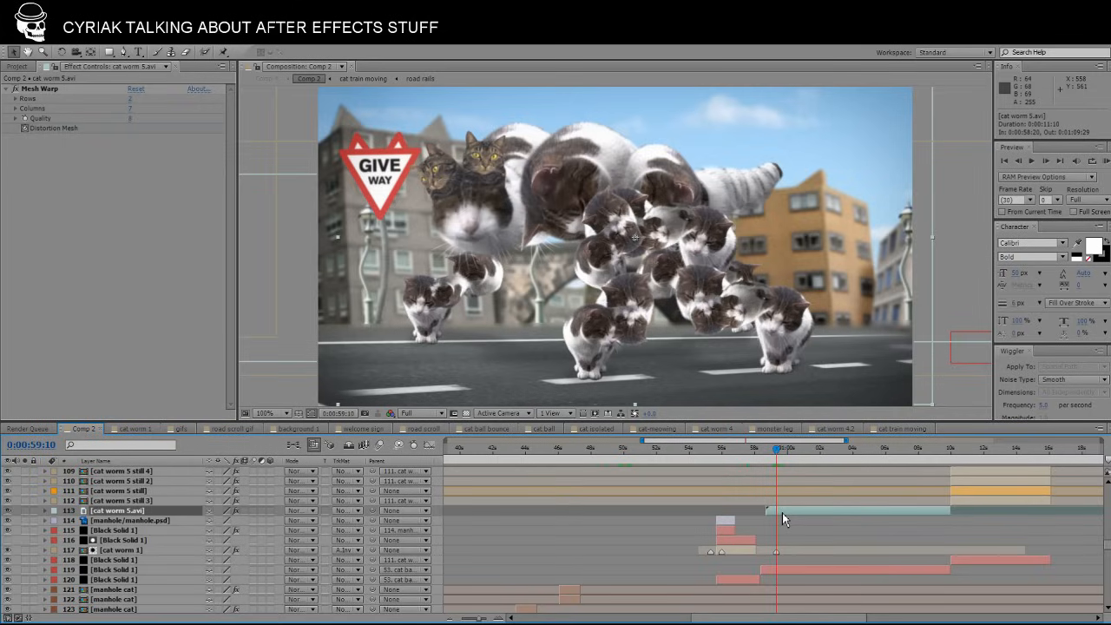
click(25, 511)
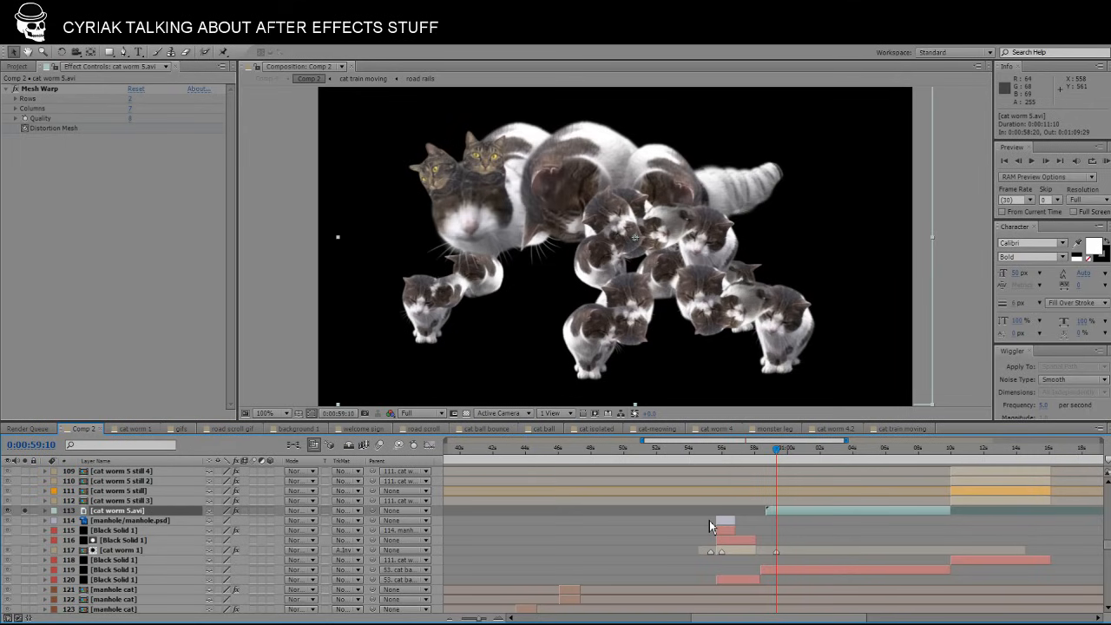
Look through the project items for the cat worm compositions, selecting cat worm 5.2, 5.3, 5.4 and 5.5 in turn.
click(15, 66)
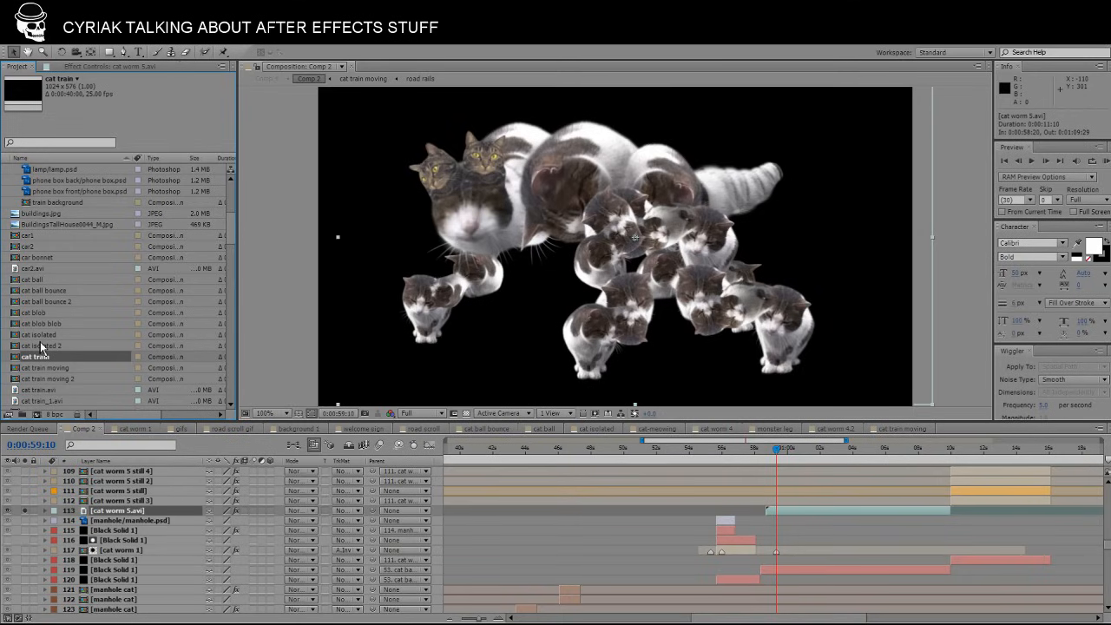
scroll(31, 295, up, 3)
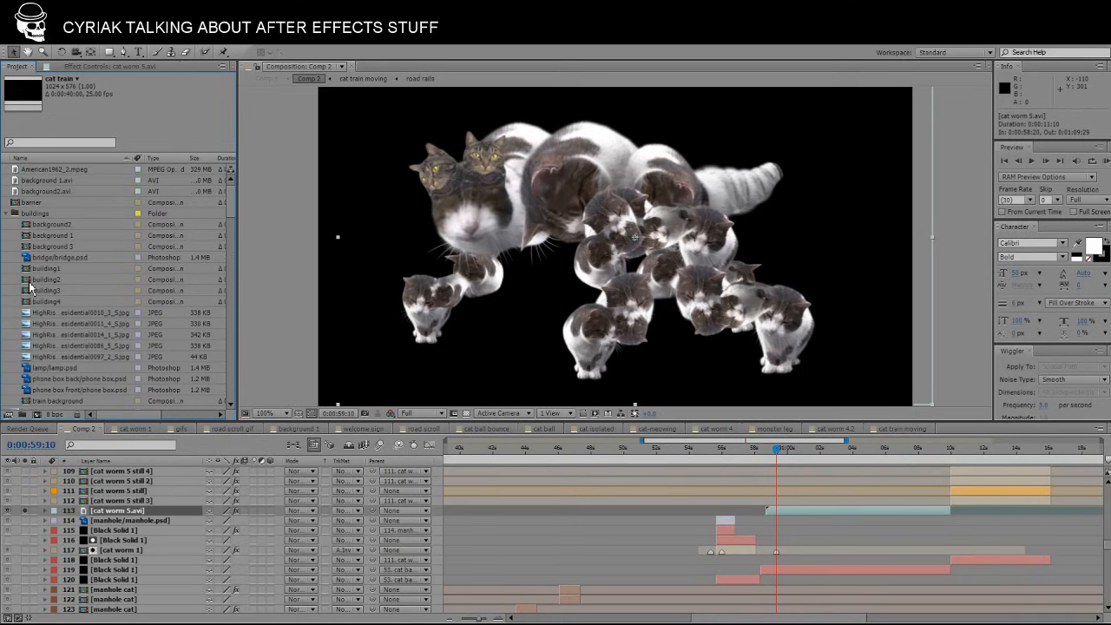
scroll(29, 287, down, 6)
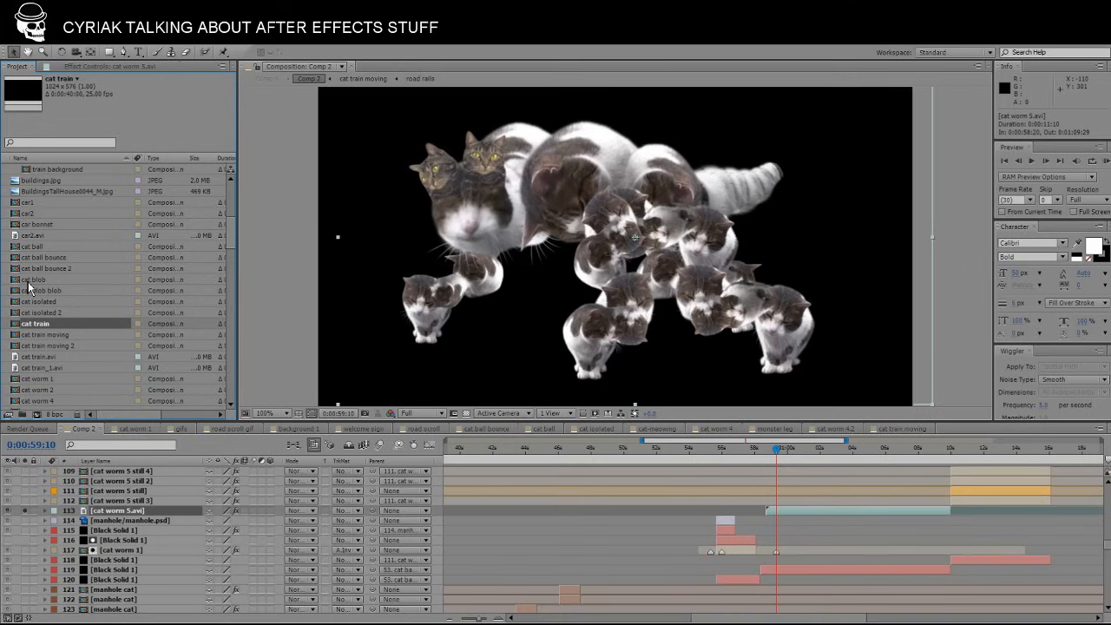
scroll(29, 287, down, 3)
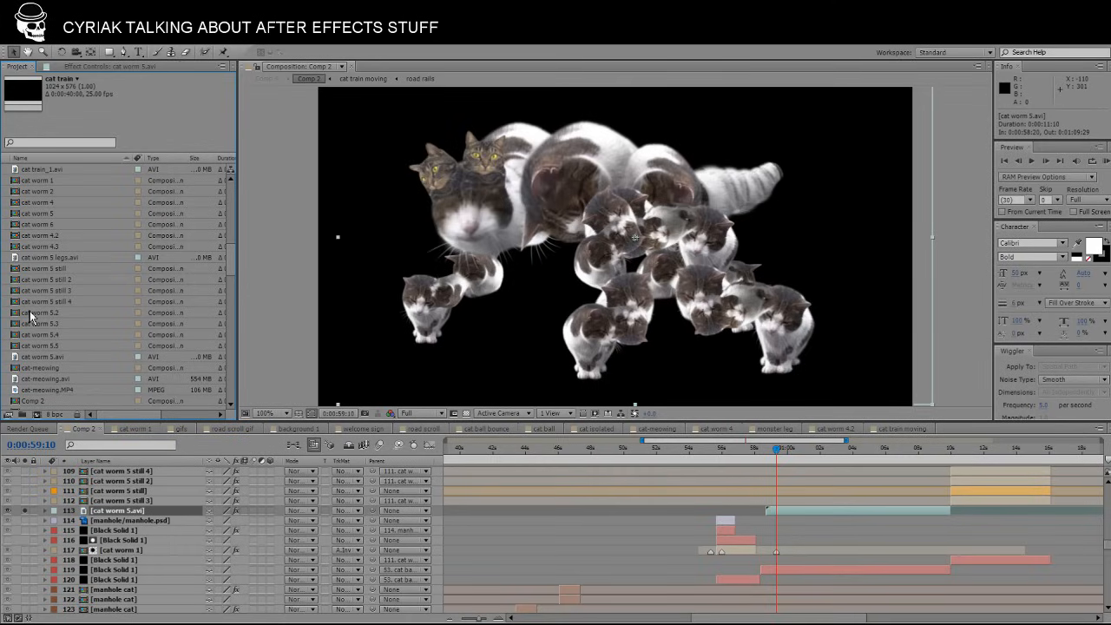
scroll(29, 318, down, 1)
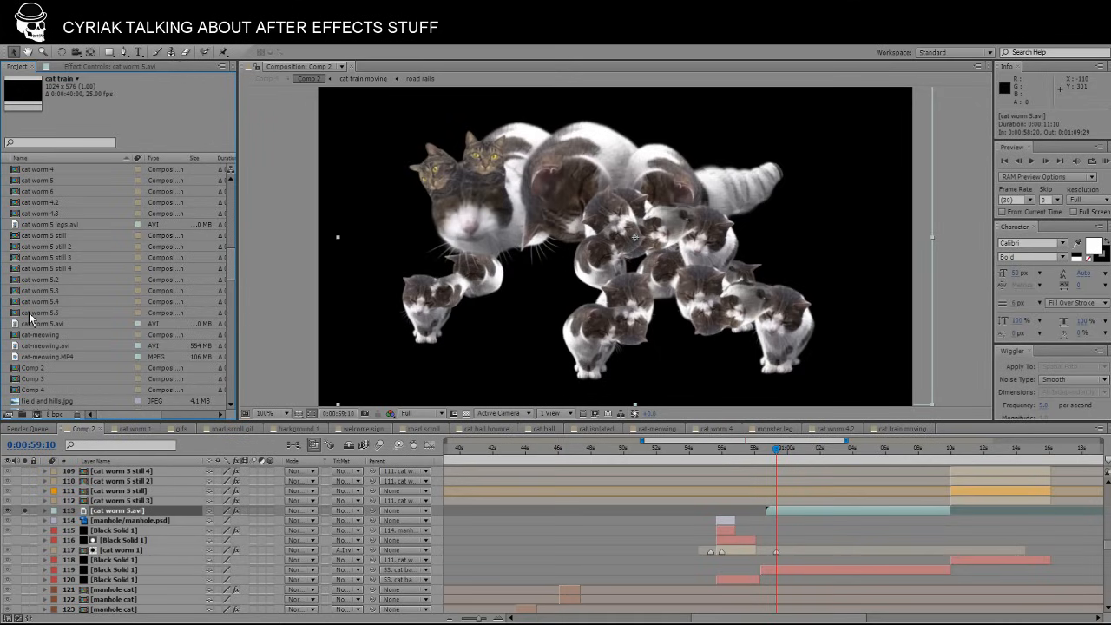
scroll(28, 319, up, 2)
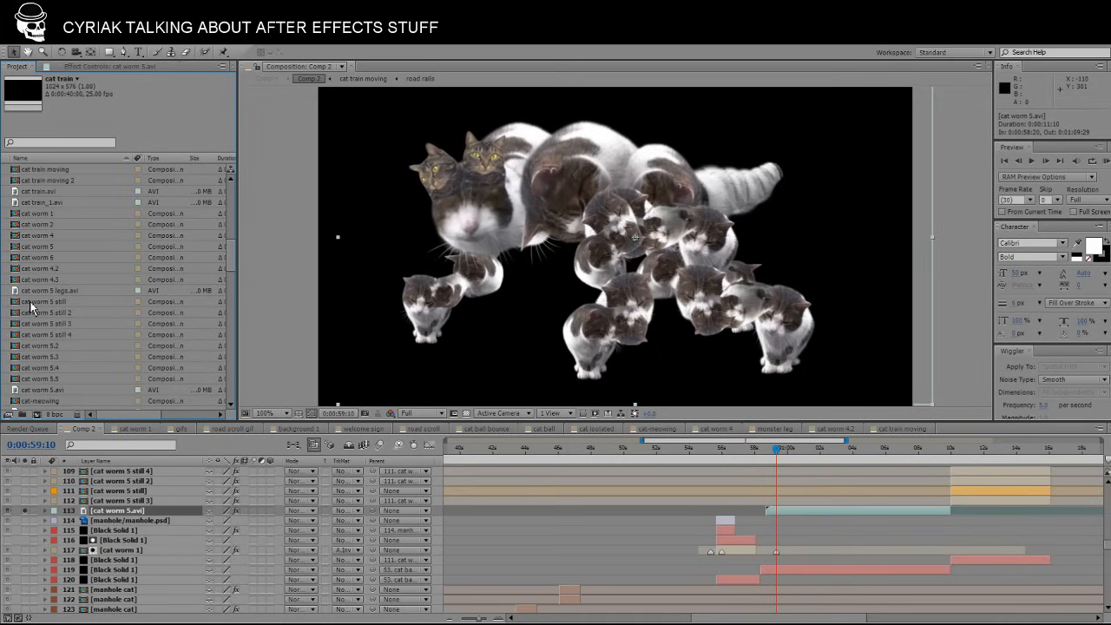
scroll(33, 345, down, 1)
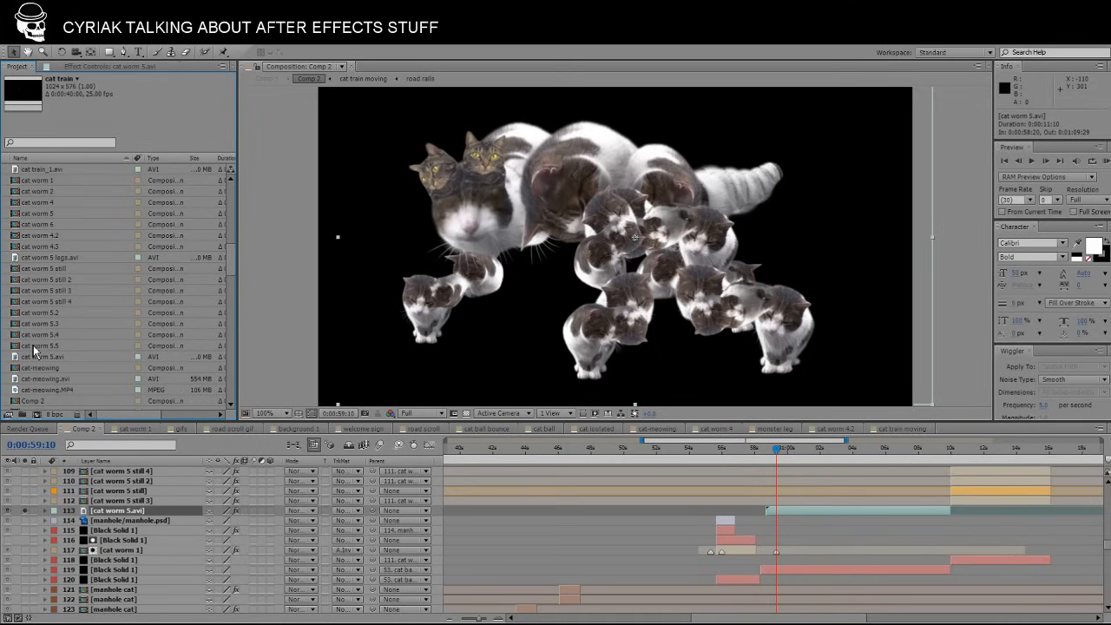
click(28, 312)
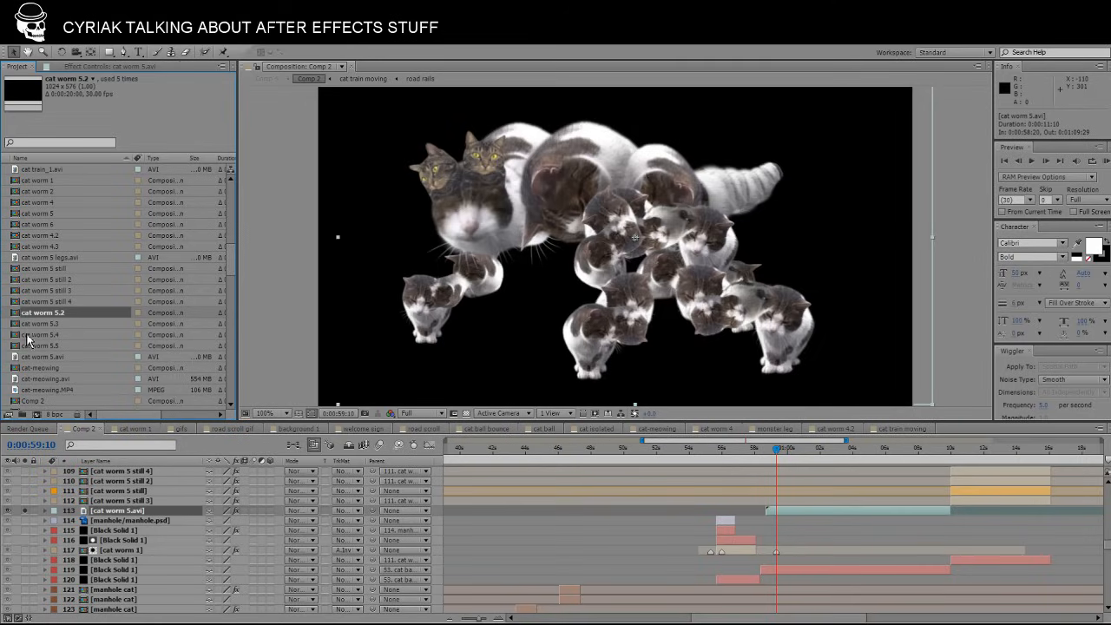
click(28, 323)
click(30, 336)
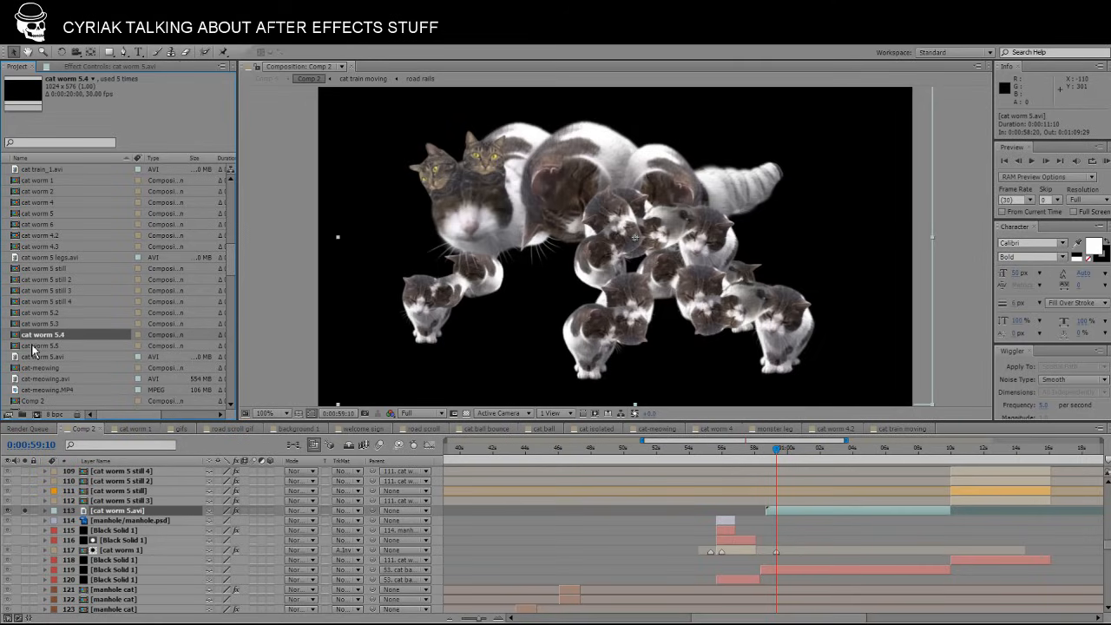
click(32, 345)
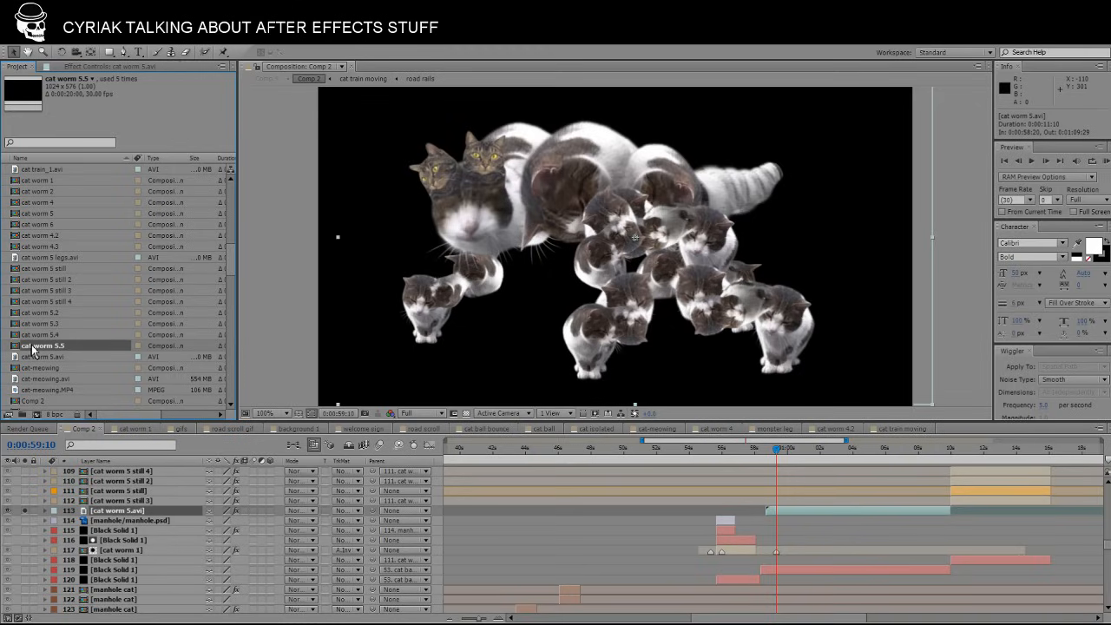
Close the cat train moving, cat worm 4.2, monster leg, cat worm 4, cat-meowing, cat isolated, cat ball and cat ball bounce compositions.
click(908, 431)
click(931, 430)
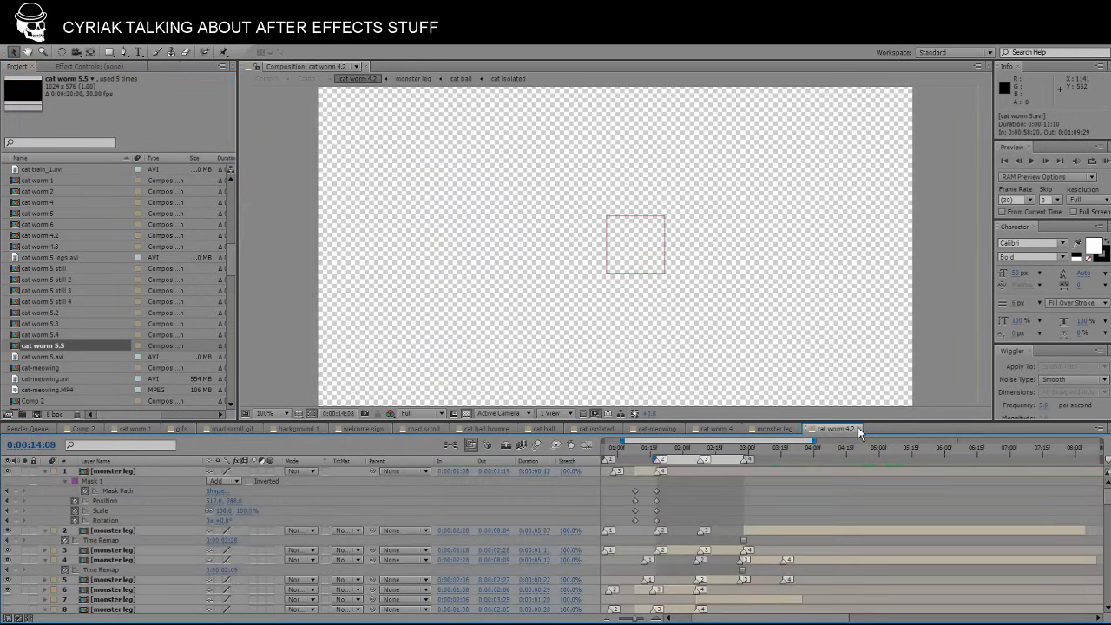
click(858, 429)
click(799, 430)
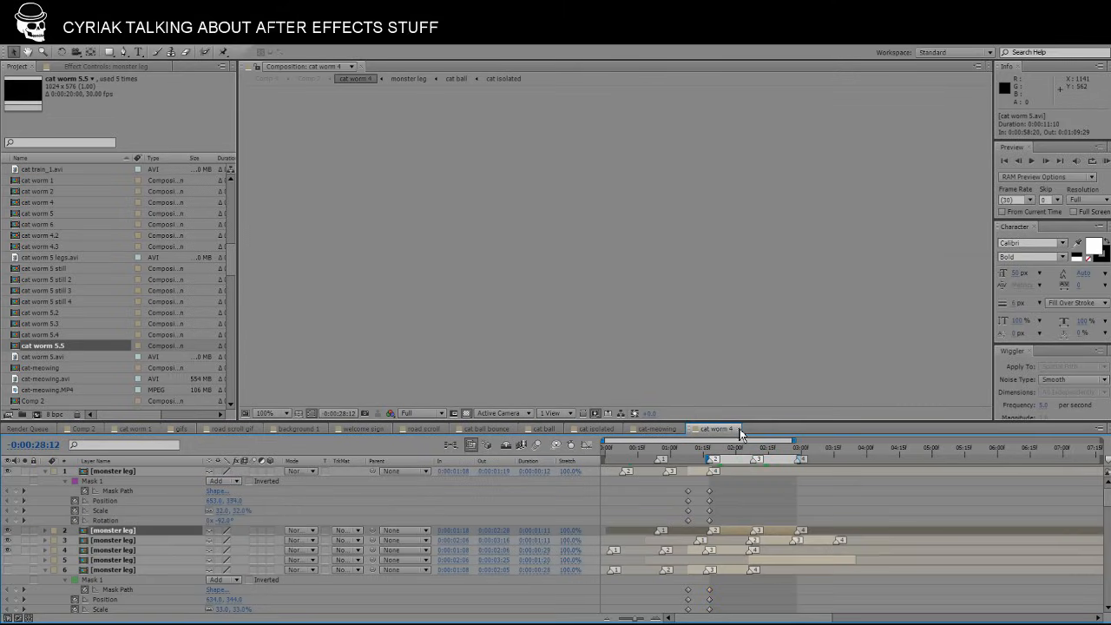
click(740, 428)
click(682, 429)
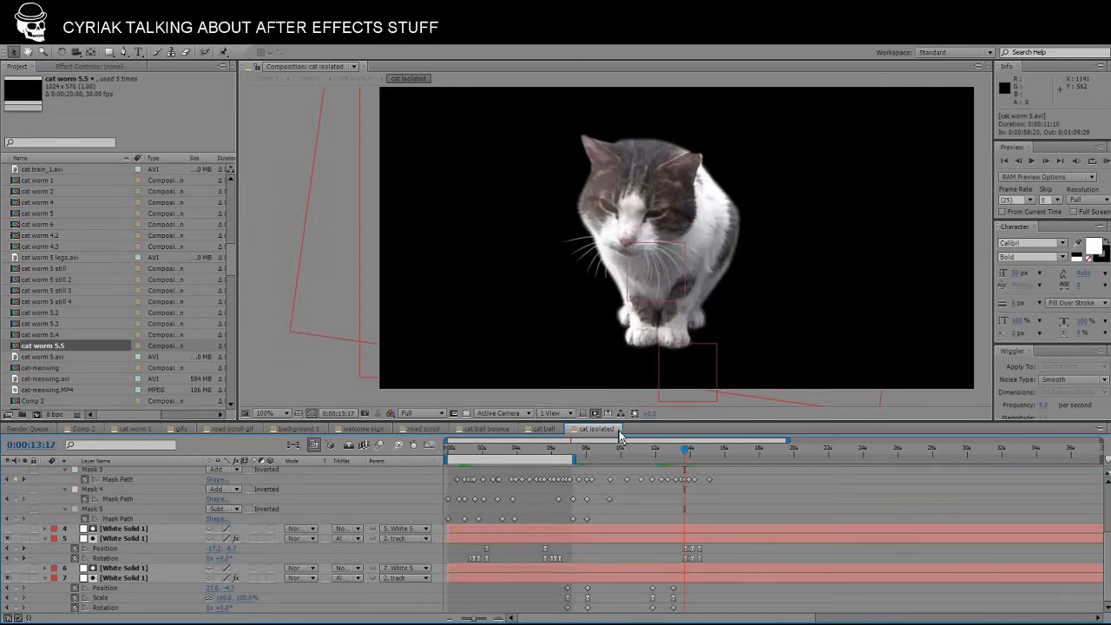
click(623, 429)
click(566, 429)
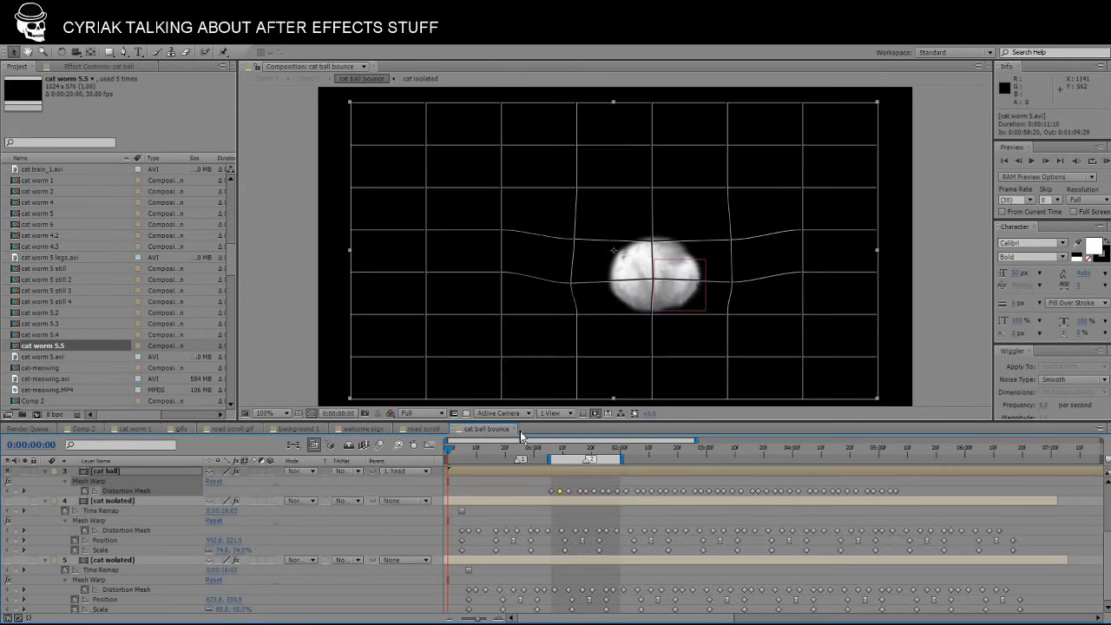
click(514, 429)
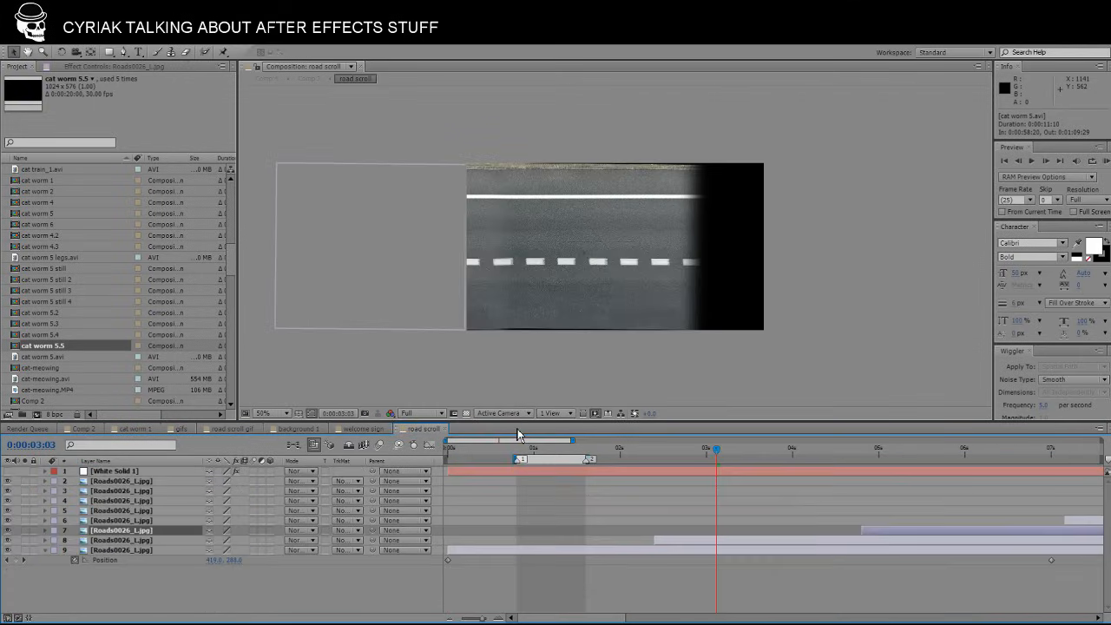
Close the road scroll, welcome sign, background 1, road scroll gif and gifs compositions.
click(445, 430)
click(390, 430)
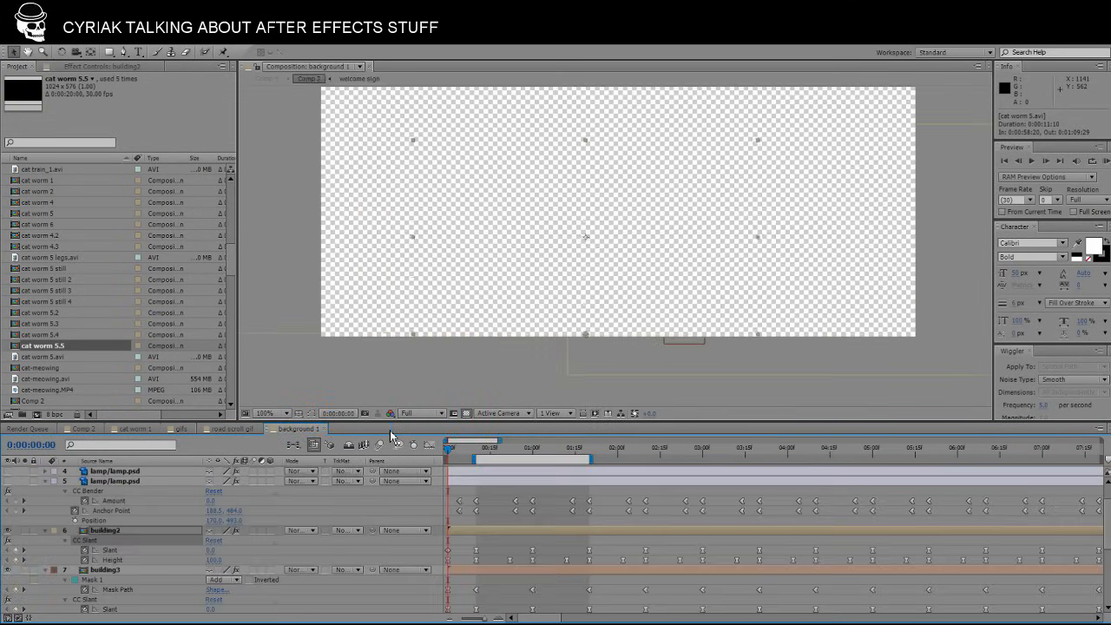
click(332, 428)
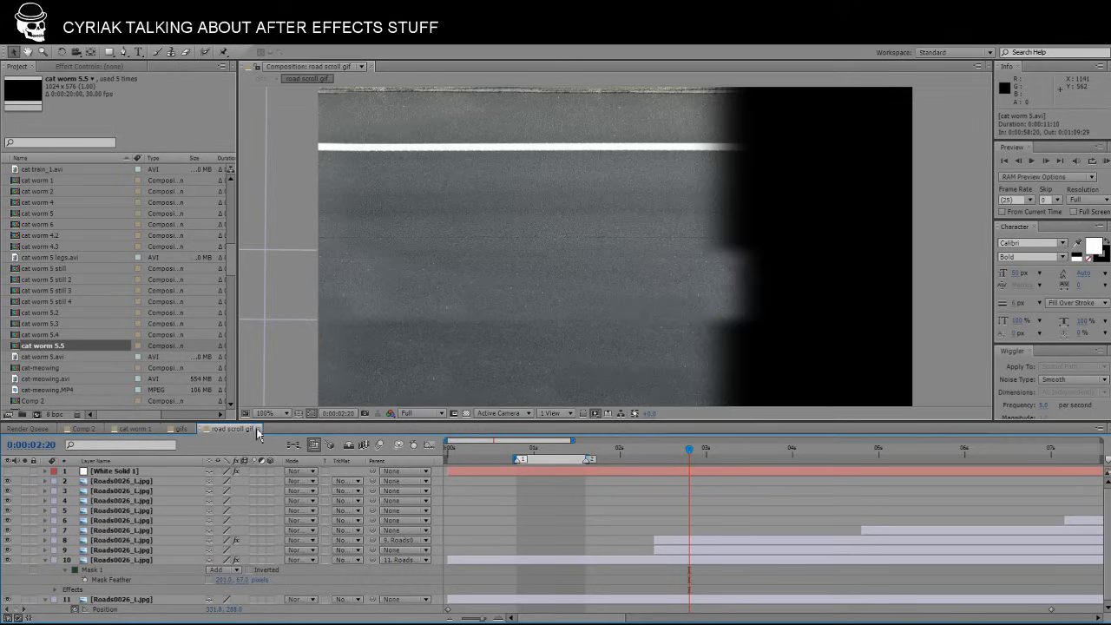
click(260, 430)
click(193, 429)
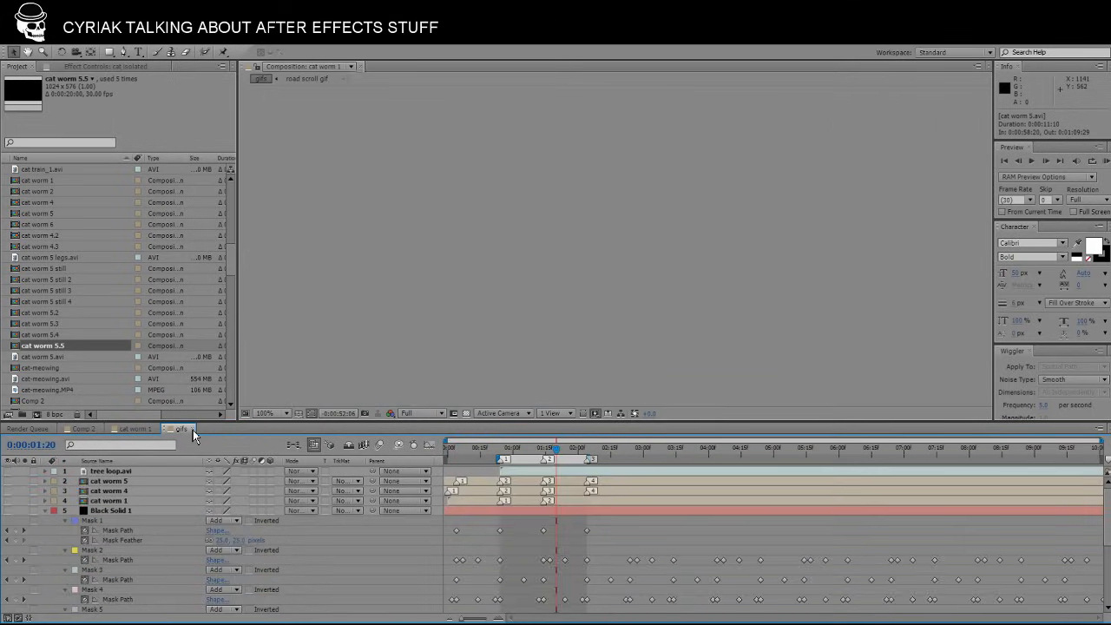
Open the cat worm 5.5 composition and scrub to 0:00:02:10 to view its stacked-cat leg.
double_click(27, 350)
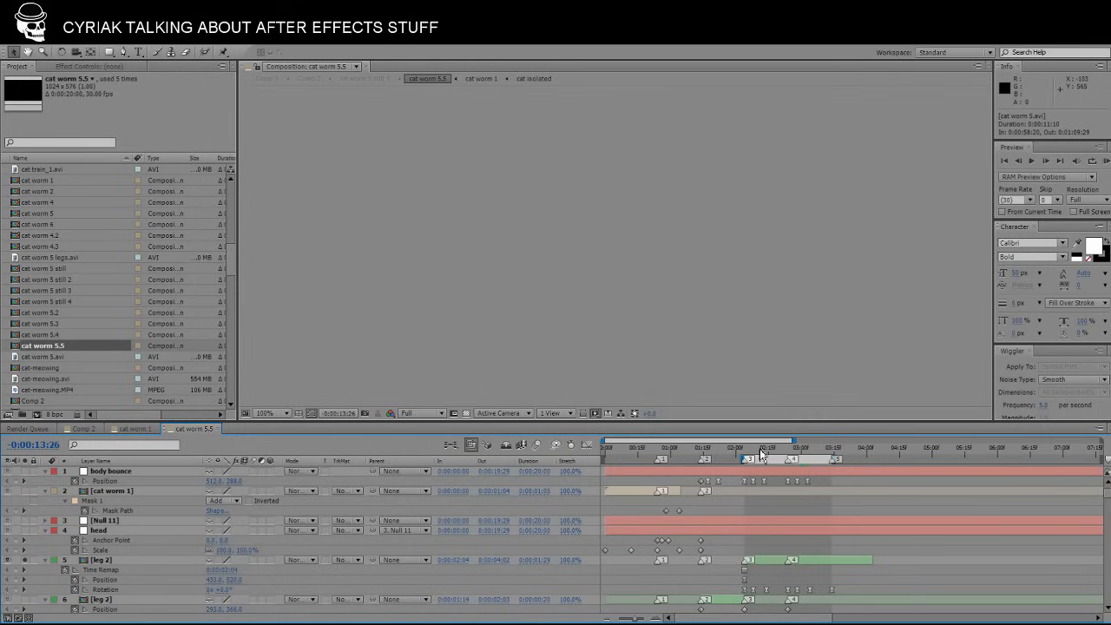
click(765, 455)
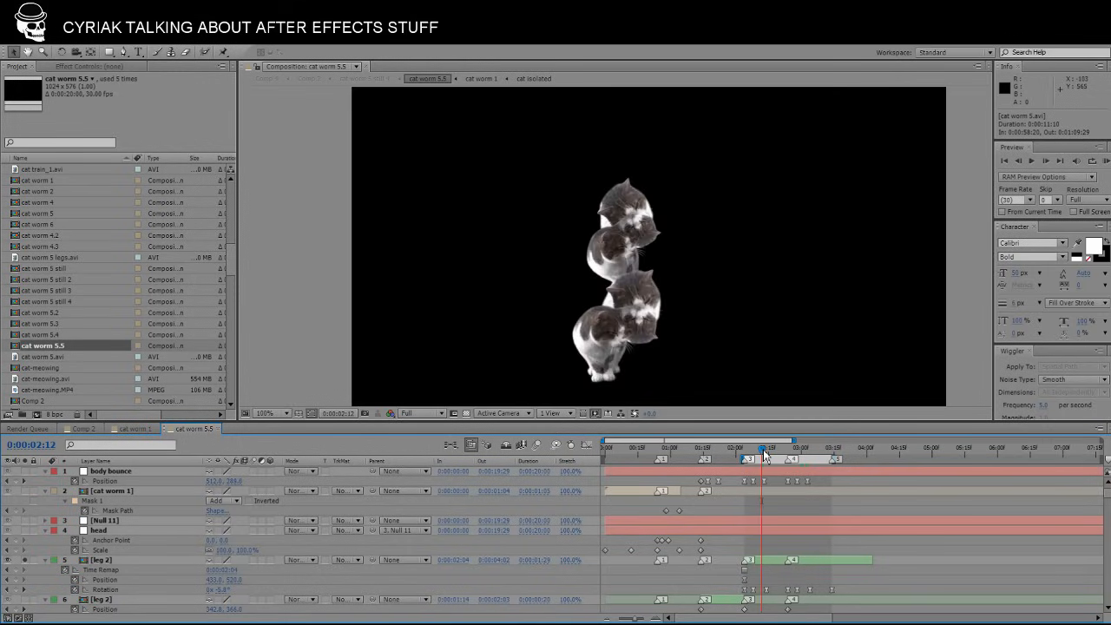
mouse_move(765, 456)
mouse_down()
mouse_move(747, 454)
mouse_move(825, 442)
mouse_move(839, 446)
mouse_move(755, 450)
mouse_move(865, 452)
mouse_move(725, 453)
mouse_move(786, 462)
mouse_move(760, 464)
mouse_up()
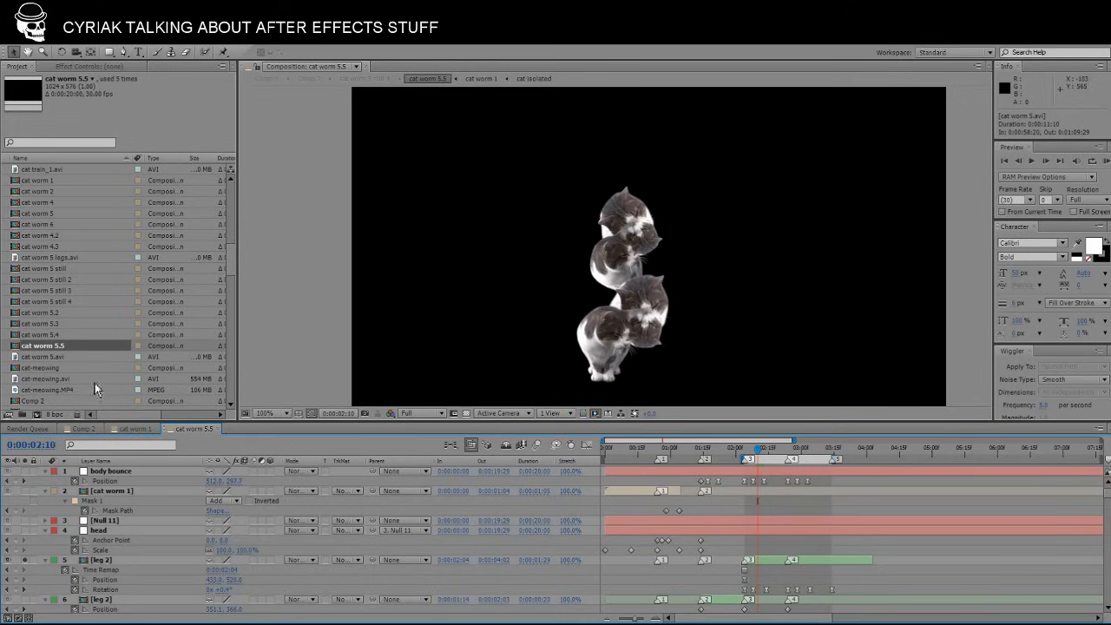
Open the cat worm 5.4 composition and scrub its leg animation to 0:00:02:13.
double_click(39, 335)
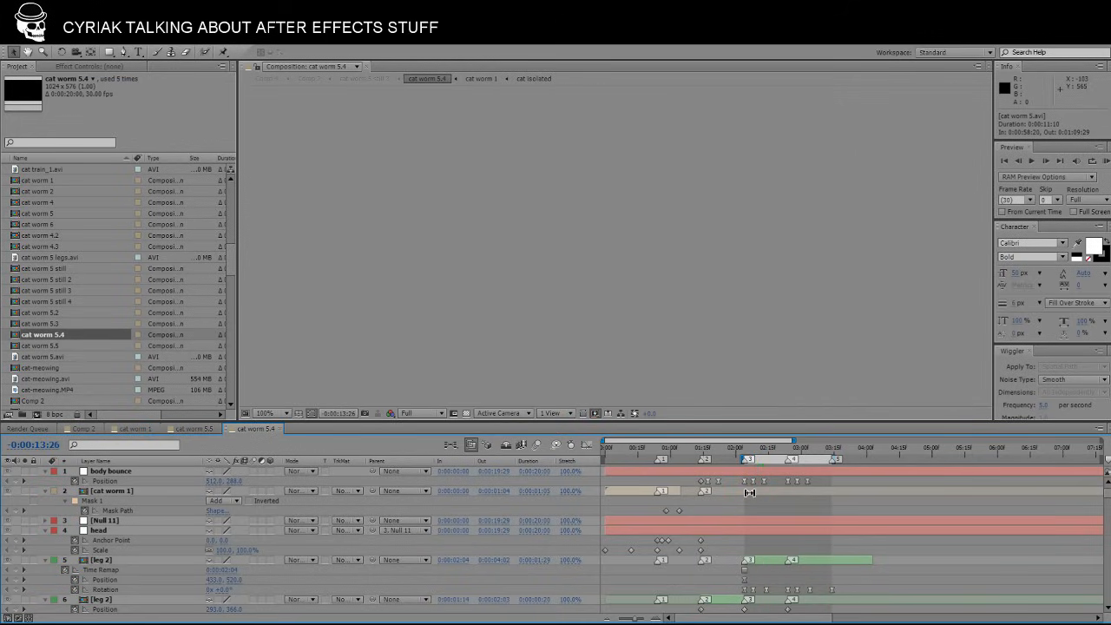
click(760, 453)
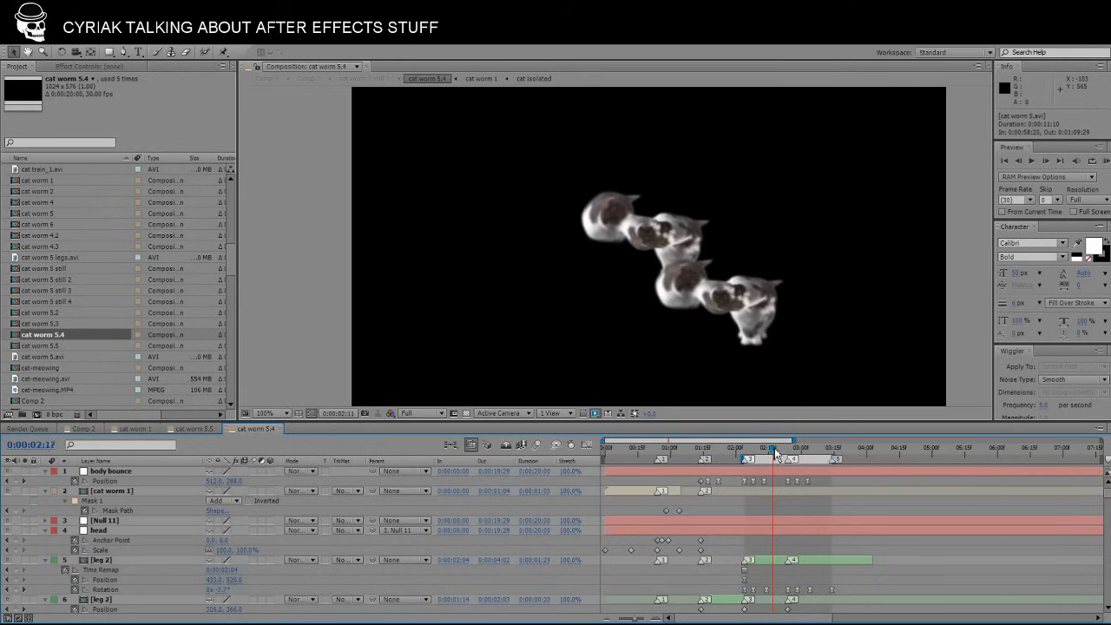
mouse_move(763, 450)
mouse_down()
mouse_move(832, 448)
mouse_move(765, 450)
mouse_up()
Open the cat worm 5.3 composition and scrub its leg animation to 0:00:02:11.
click(33, 324)
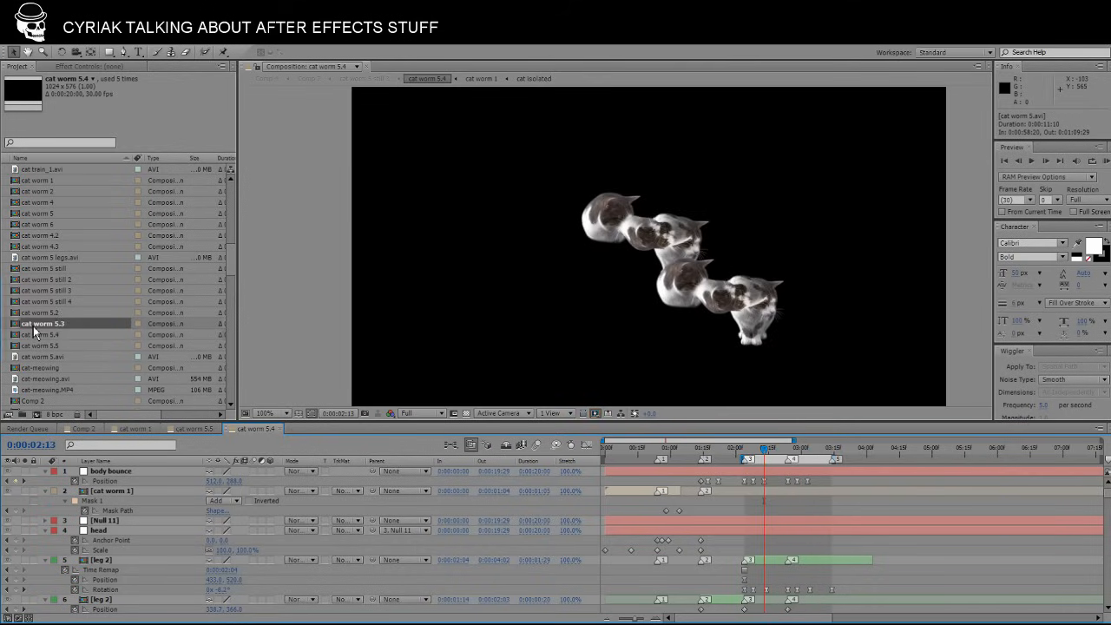
double_click(33, 324)
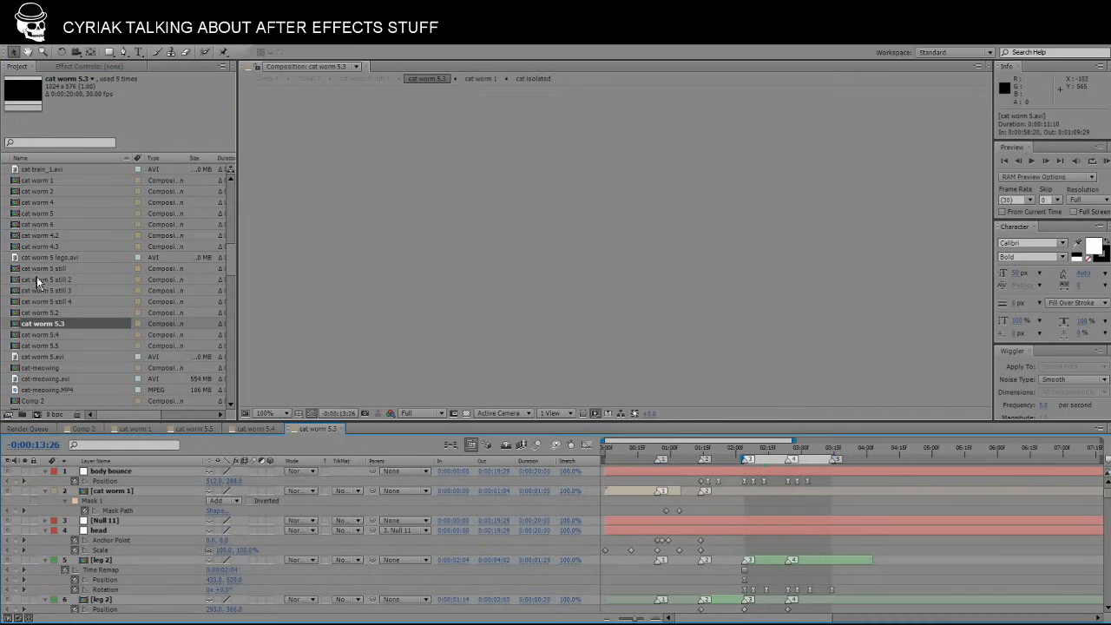
mouse_move(775, 458)
mouse_down()
mouse_move(804, 446)
mouse_move(762, 453)
mouse_up()
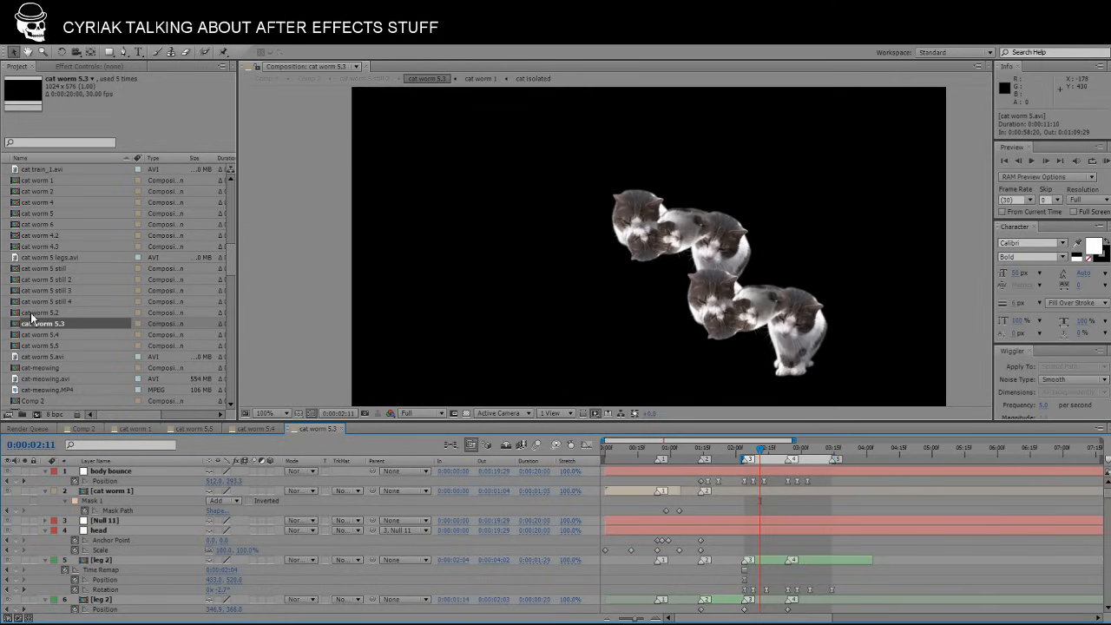
Open the cat worm 5 composition, select cat worm 5.2 in the project, and scrub the full creature to 0:00:01:27.
scroll(28, 263, up, 1)
click(32, 247)
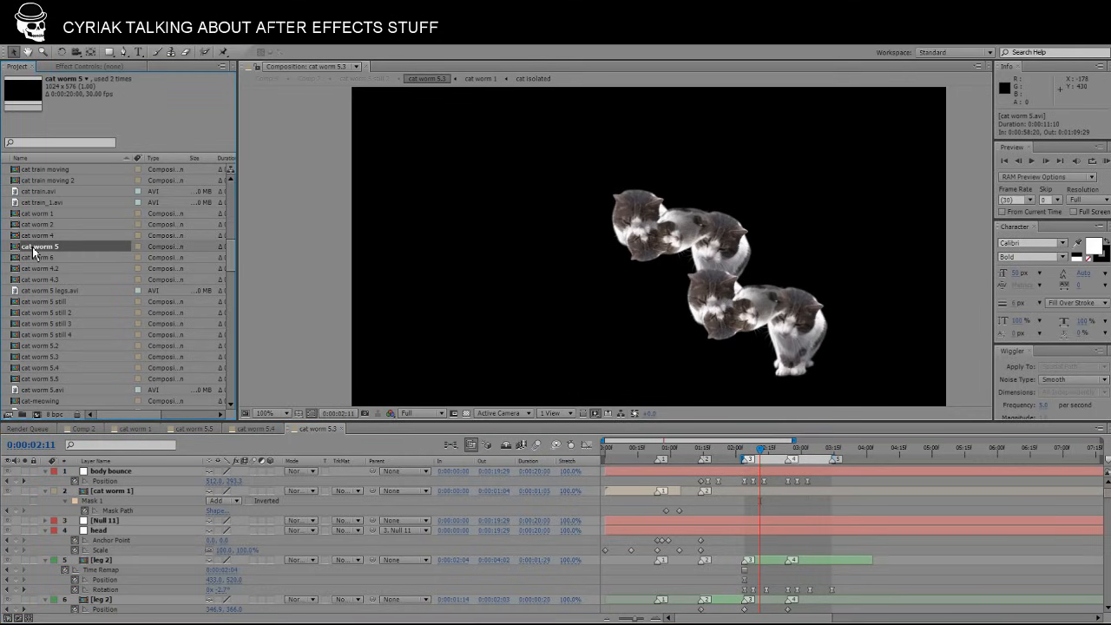
double_click(32, 247)
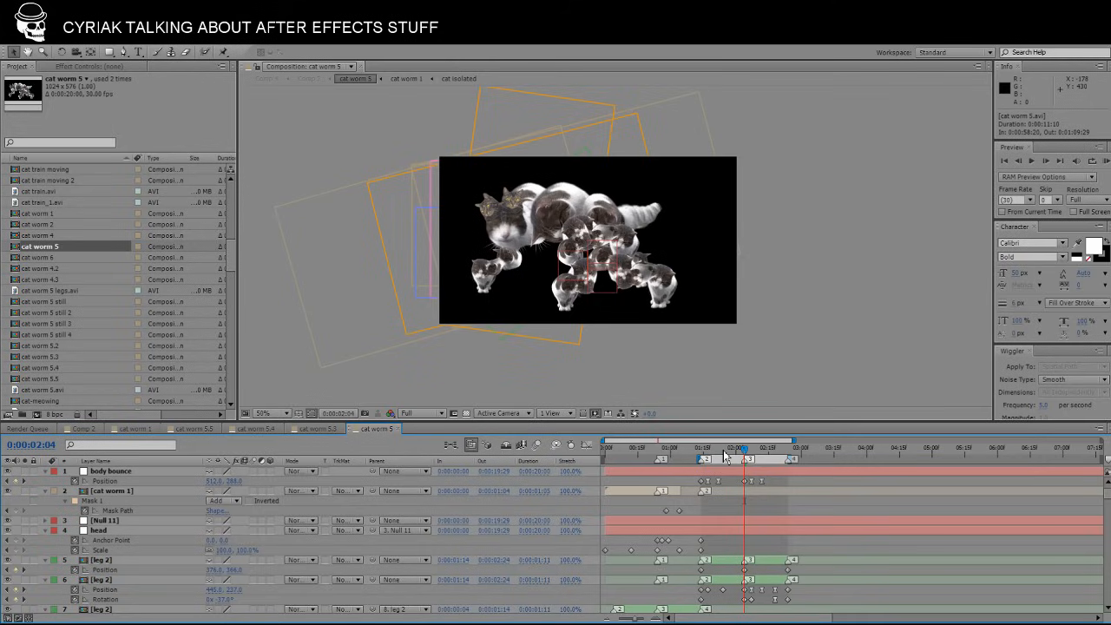
mouse_move(726, 457)
mouse_down()
mouse_move(753, 454)
mouse_move(744, 454)
mouse_up()
click(40, 346)
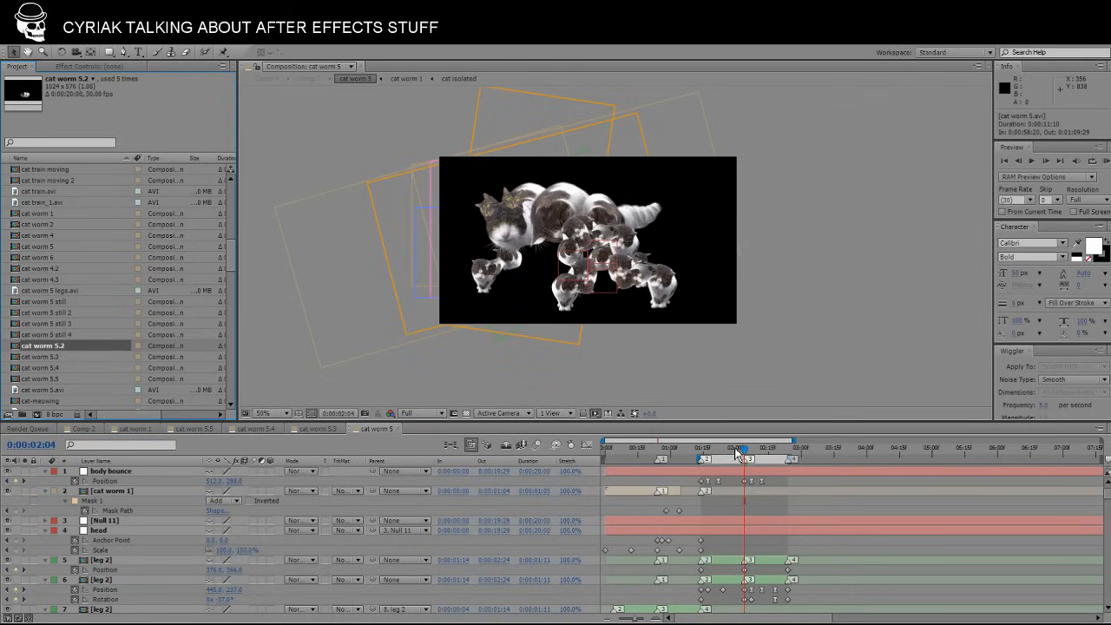
mouse_move(735, 457)
mouse_down()
mouse_move(695, 458)
mouse_move(790, 459)
mouse_move(730, 458)
mouse_up()
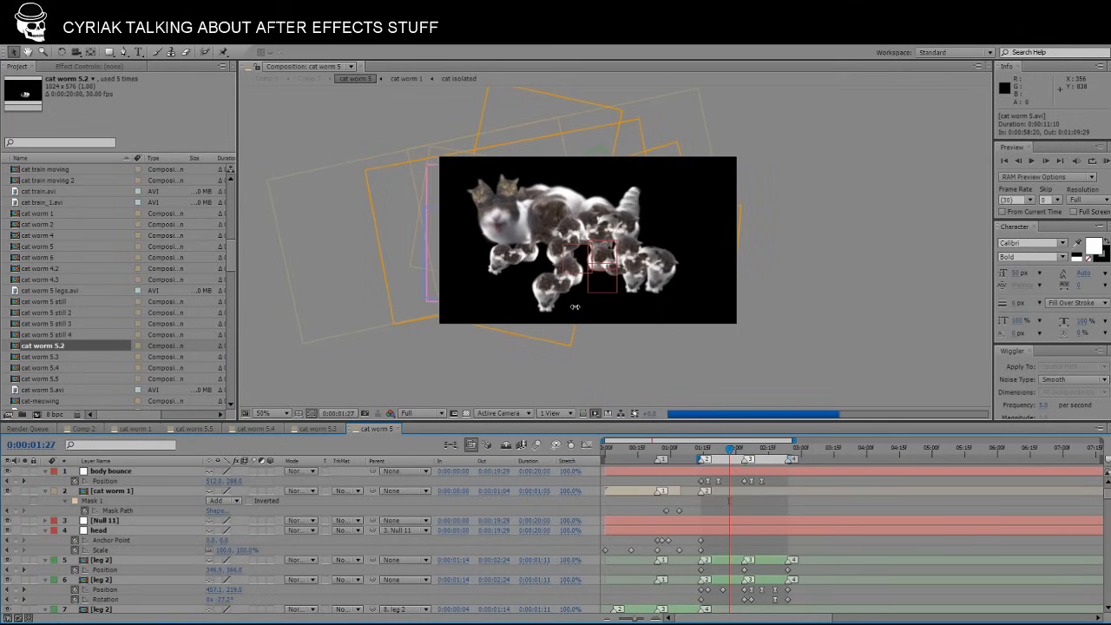
View the creature at 100%, scrub through its walk, and play a RAM preview of the cycle.
scroll(575, 307, up, 2)
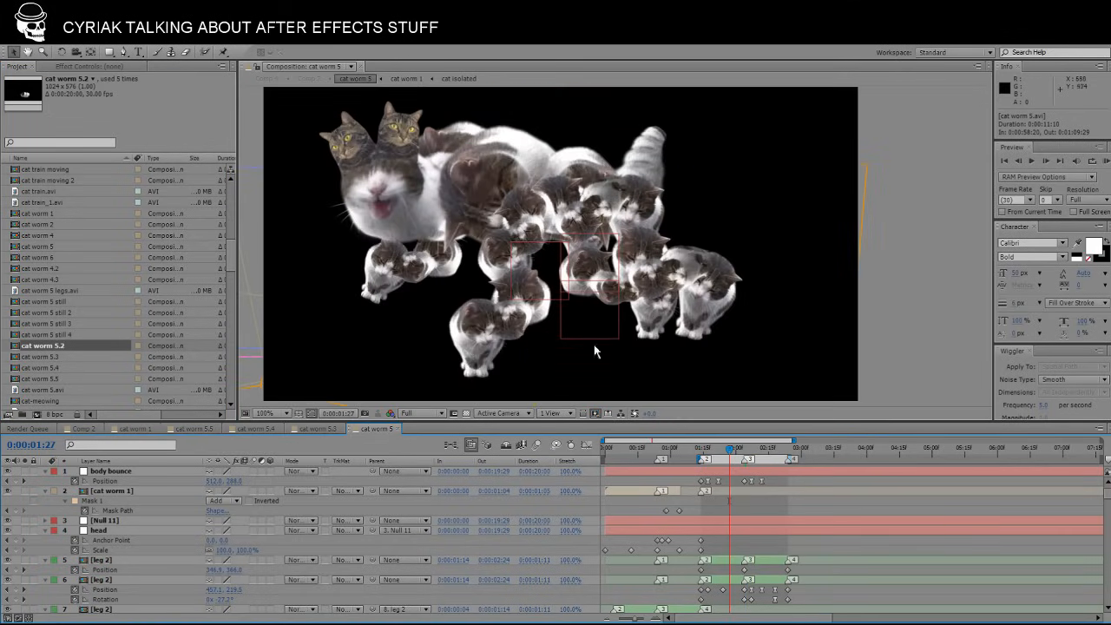
drag(603, 280, 666, 286)
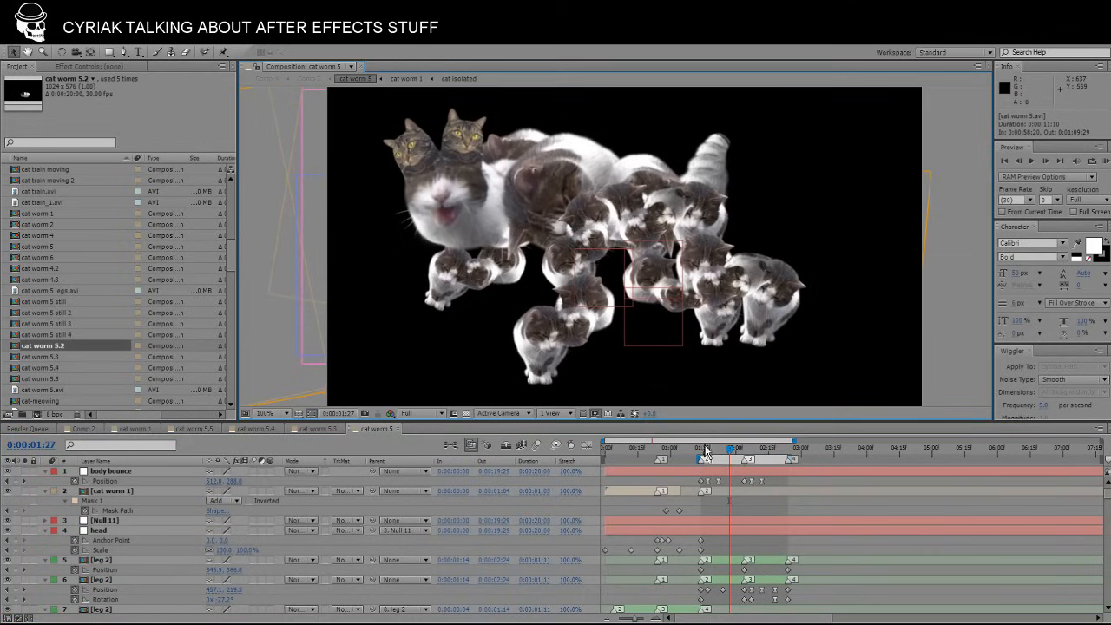
drag(705, 459, 773, 437)
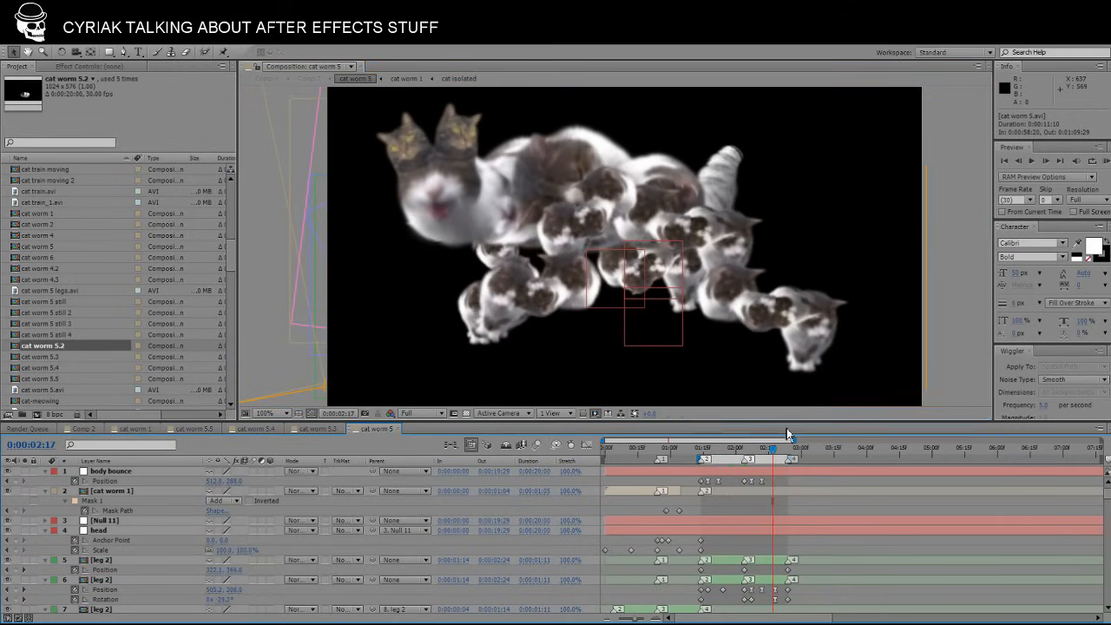
click(1106, 164)
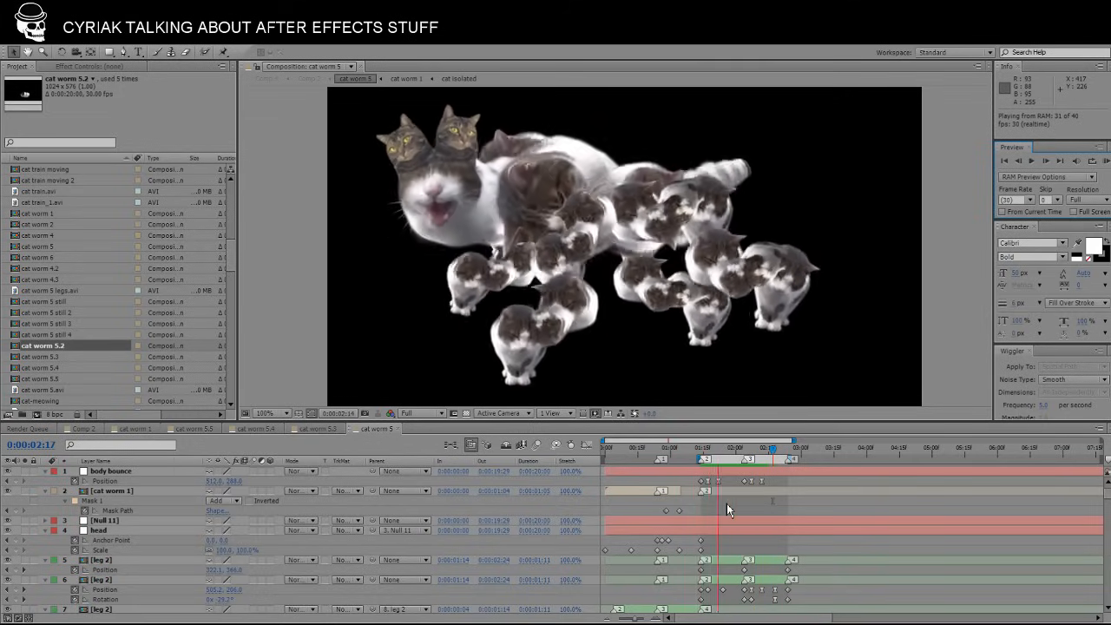
click(730, 458)
mouse_move(729, 457)
mouse_down()
mouse_move(718, 458)
mouse_move(743, 457)
mouse_move(717, 457)
mouse_up()
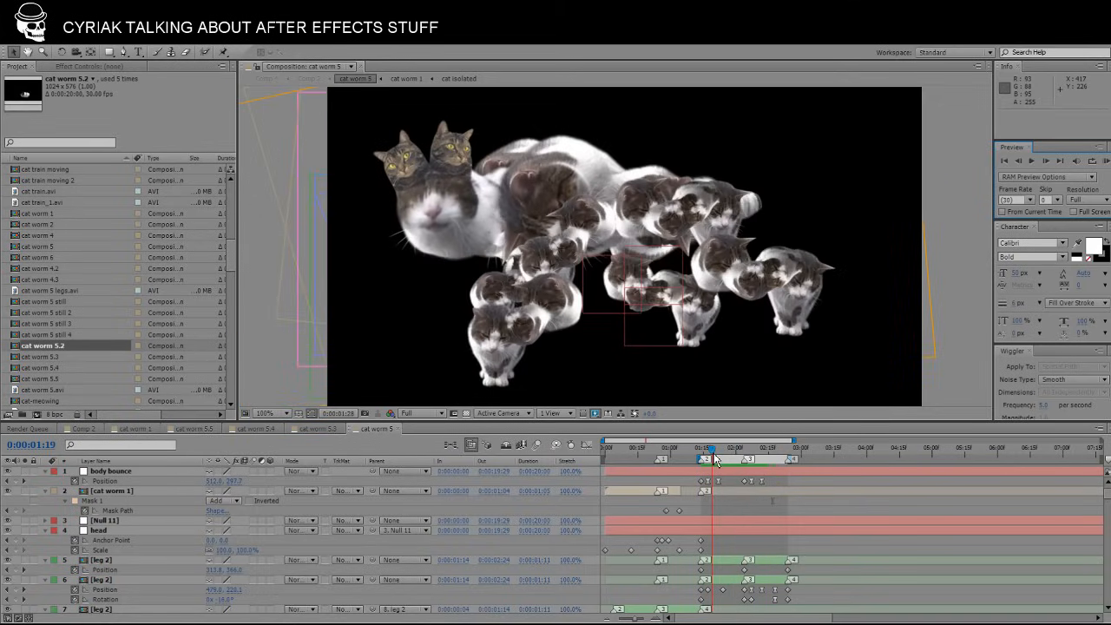
Solo the five cat isolated layers, 34 to 38, that form the creature's tail in cat worm 5.
click(594, 214)
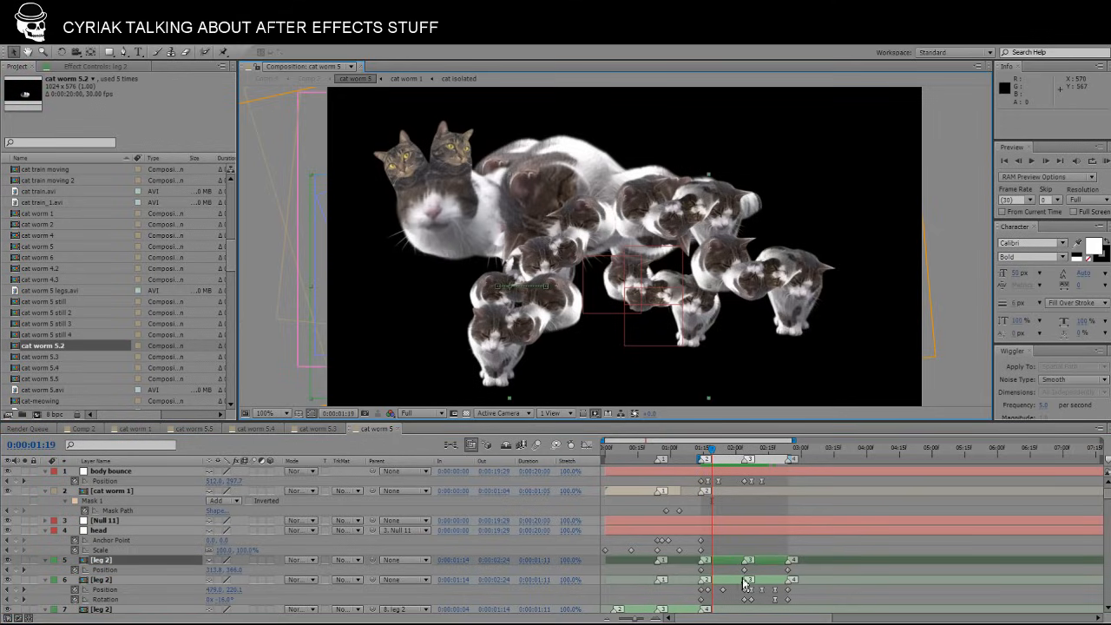
scroll(736, 584, down, 10)
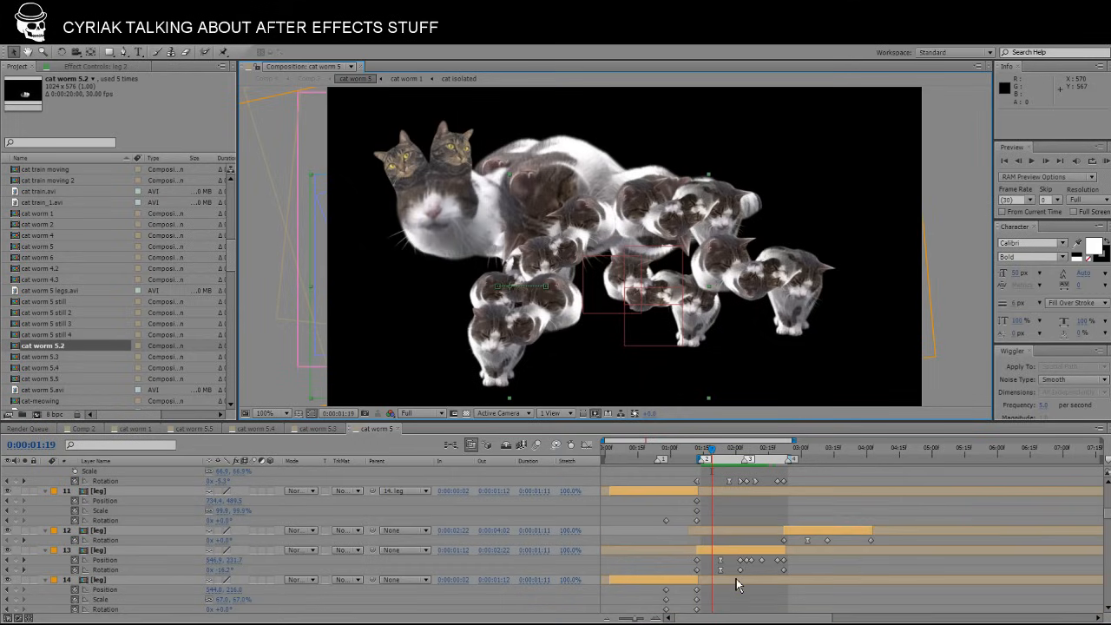
scroll(736, 584, down, 15)
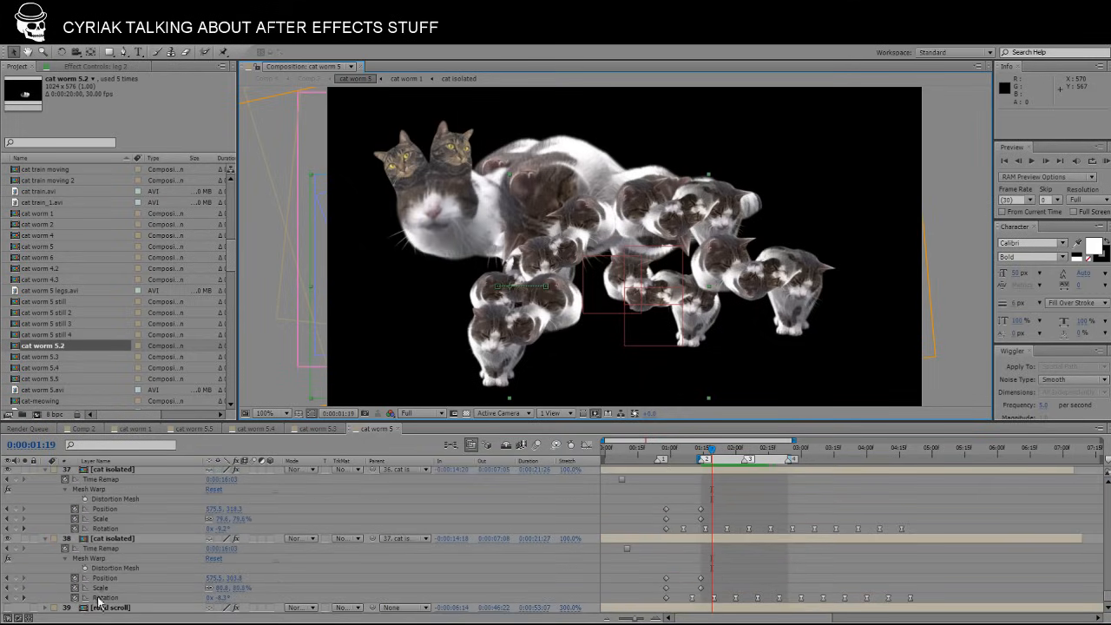
click(24, 539)
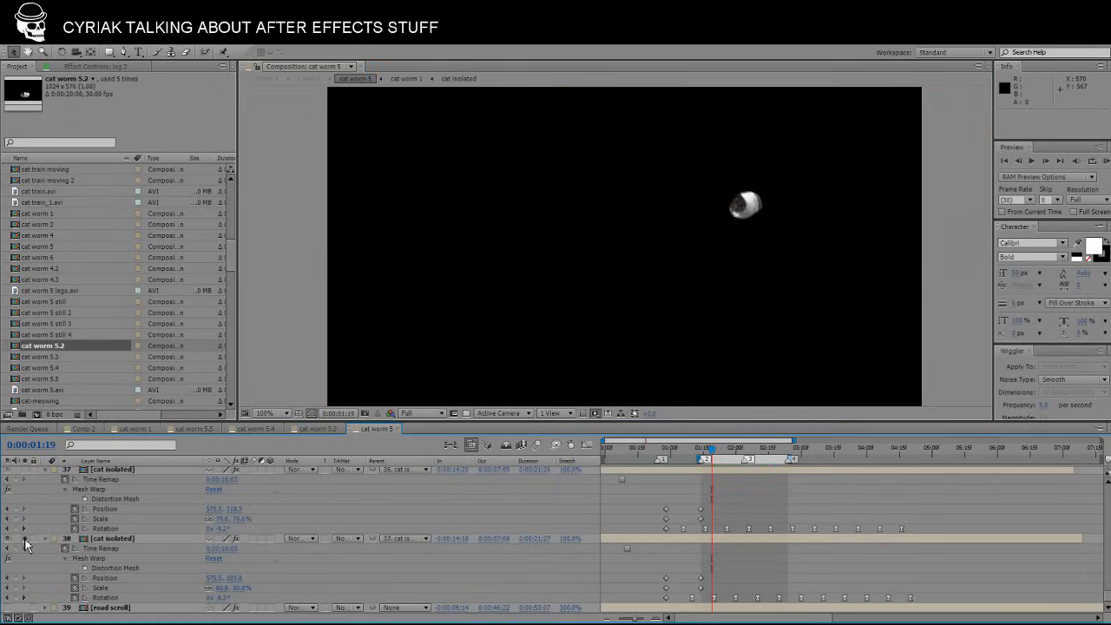
click(26, 472)
scroll(26, 510, up, 3)
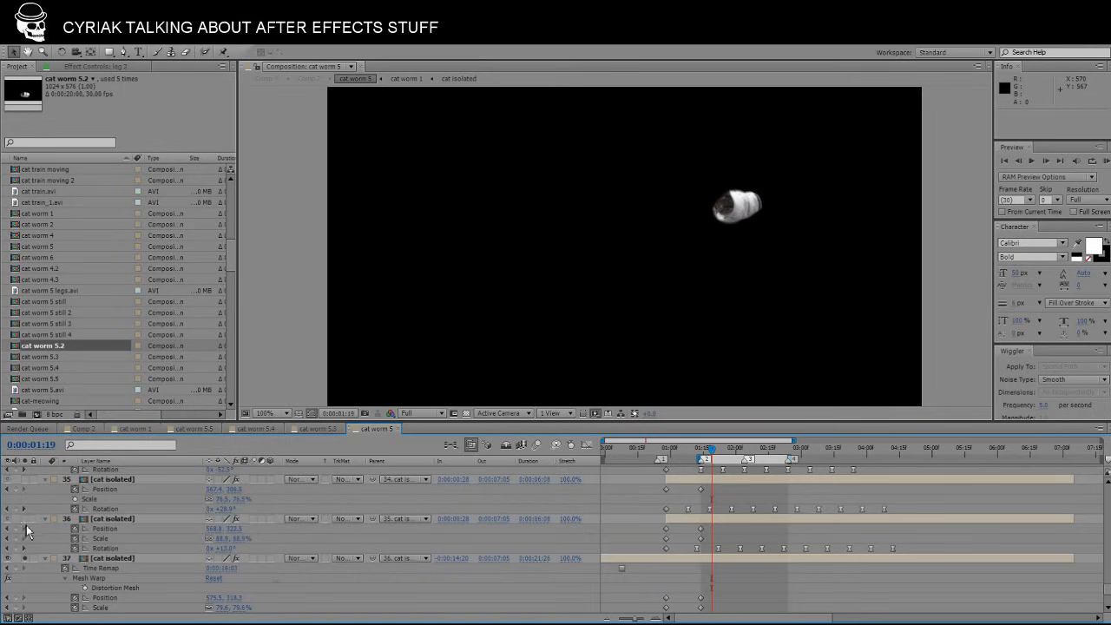
click(27, 517)
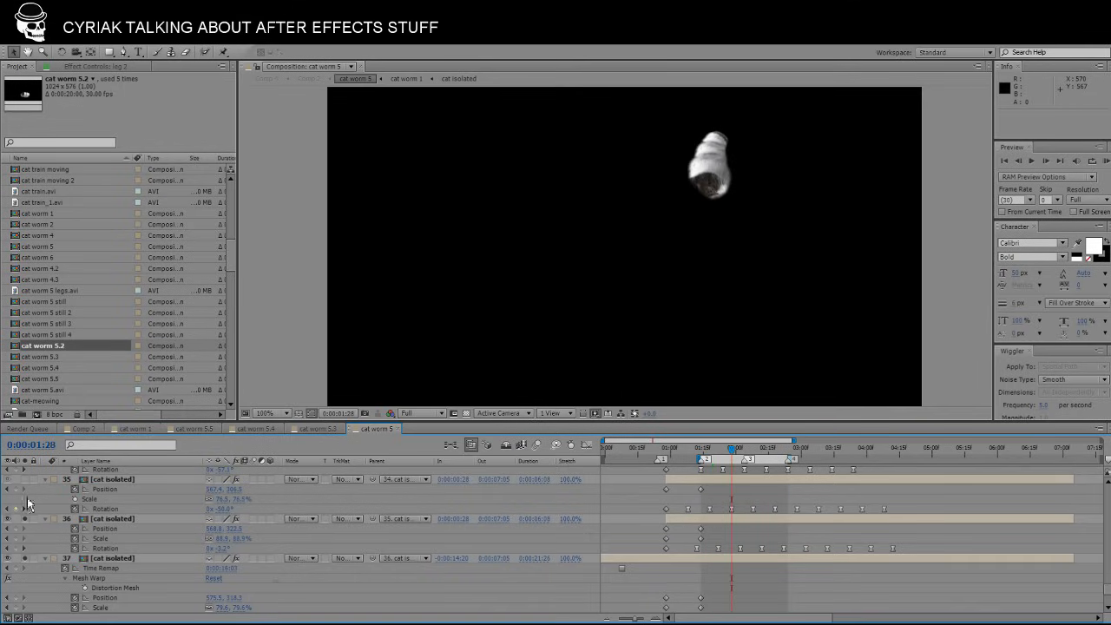
click(27, 481)
scroll(26, 481, up, 3)
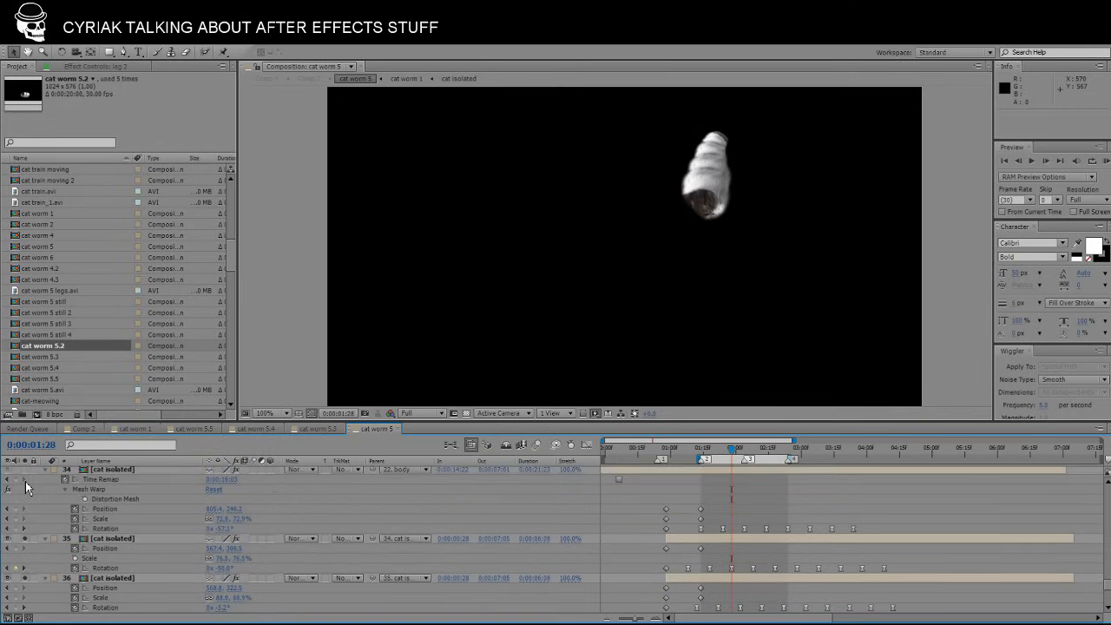
click(27, 471)
scroll(26, 486, up, 3)
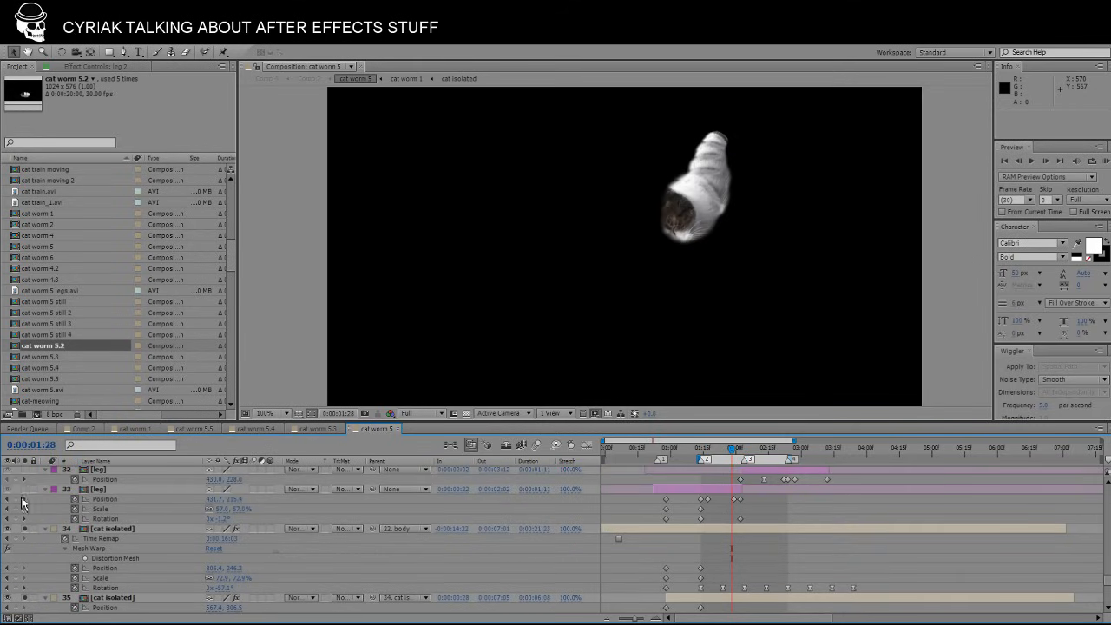
Compare the tail with and without leg layer 33, leaving that leg soloed at 0:00:02:01.
click(26, 489)
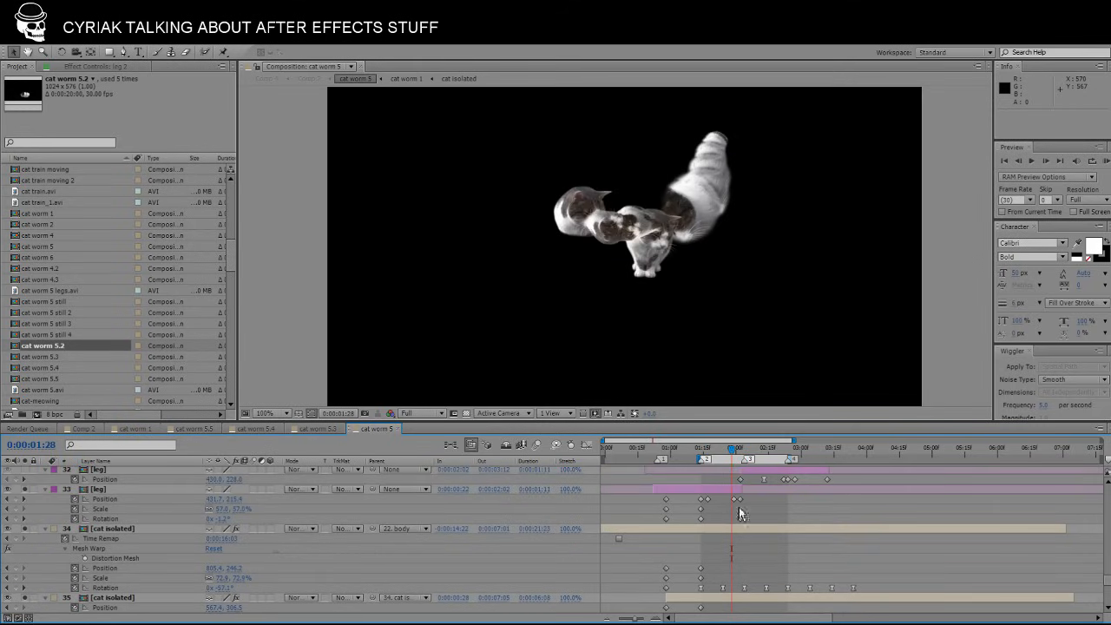
click(24, 490)
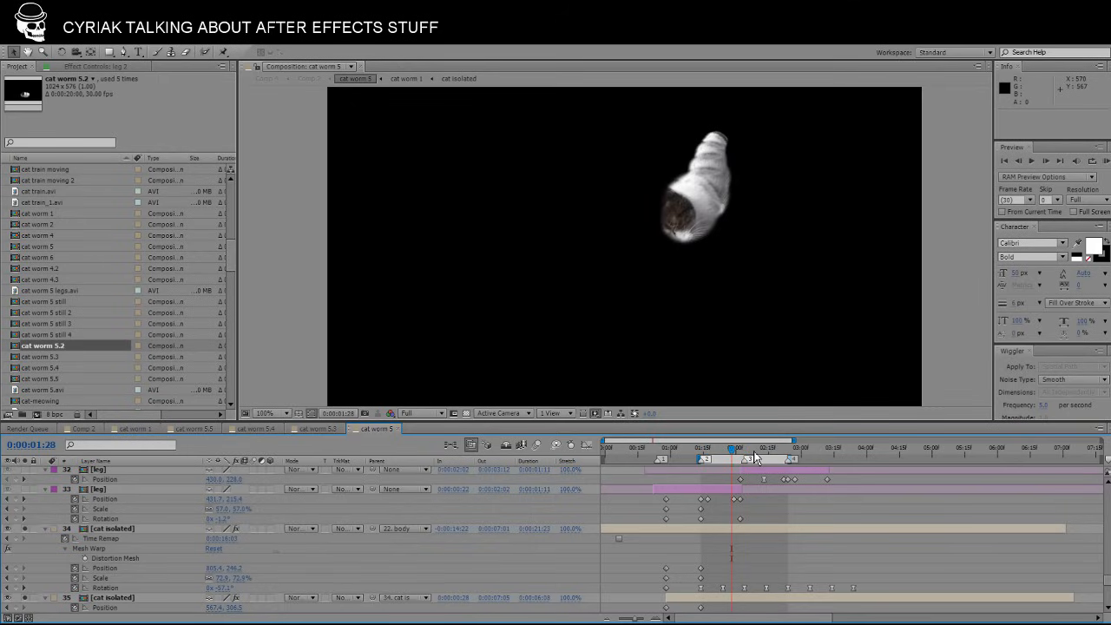
mouse_move(755, 457)
mouse_down()
mouse_move(711, 459)
mouse_move(789, 457)
mouse_move(706, 458)
mouse_move(738, 459)
mouse_up()
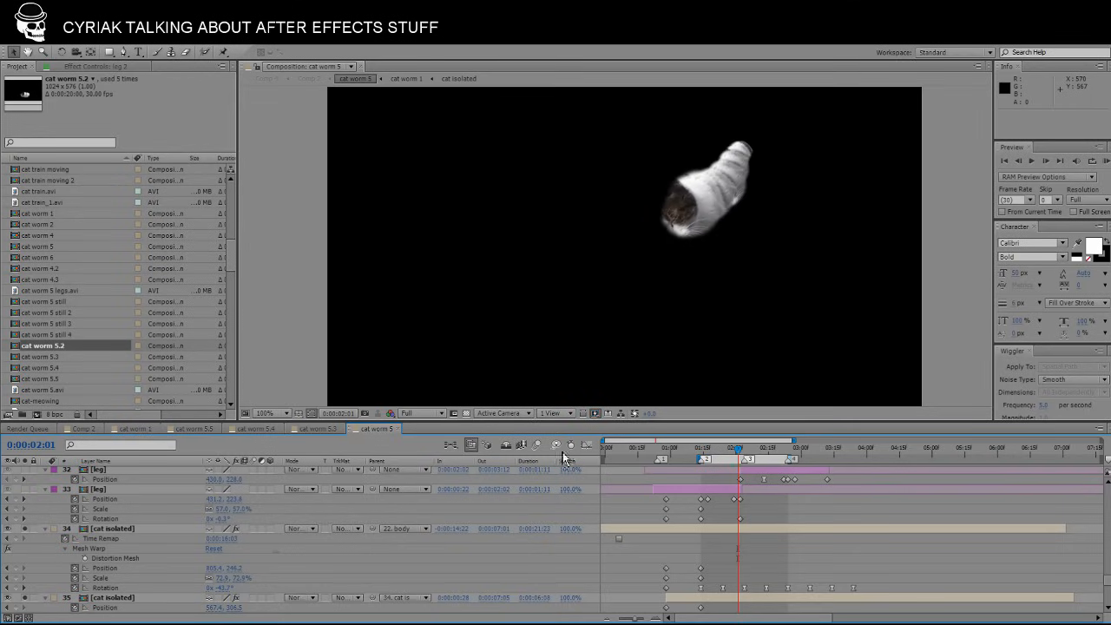
click(23, 491)
Select leg layer 33, scrub its movement back to 0:00:01:21, and open its source composition.
scroll(23, 501, up, 2)
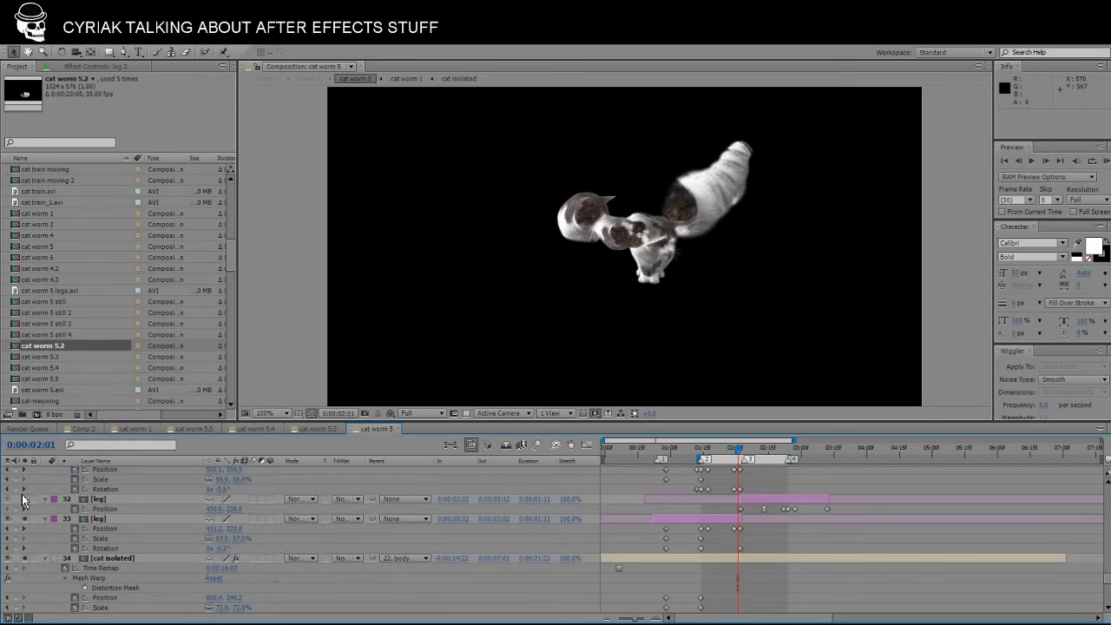
click(98, 519)
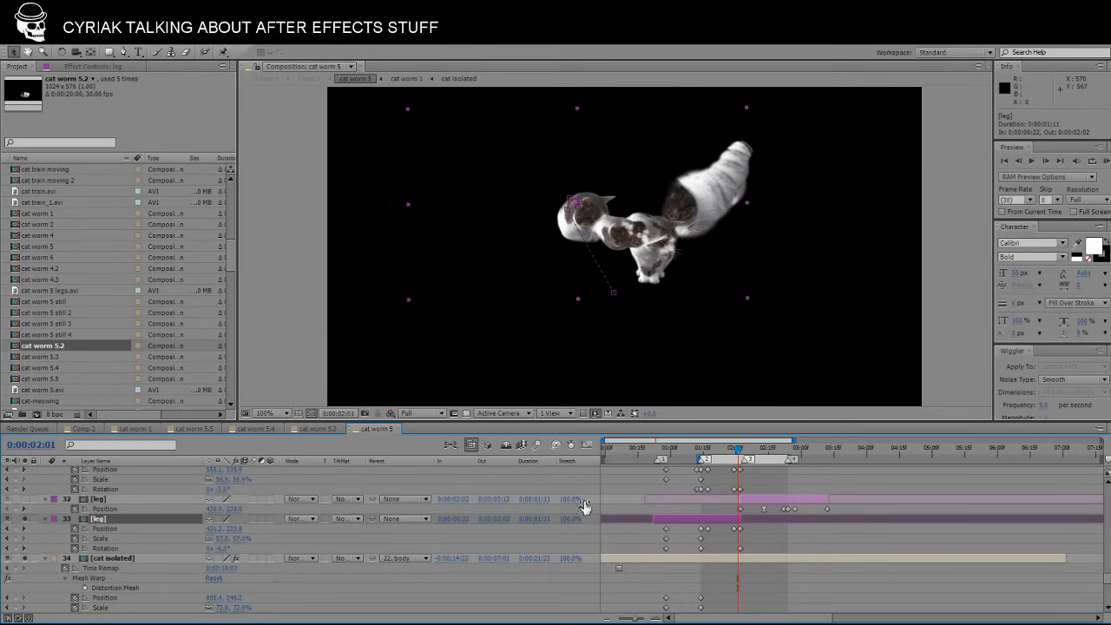
mouse_move(732, 458)
mouse_down()
mouse_move(694, 459)
mouse_move(751, 457)
mouse_move(701, 458)
mouse_move(738, 457)
mouse_move(717, 455)
mouse_up()
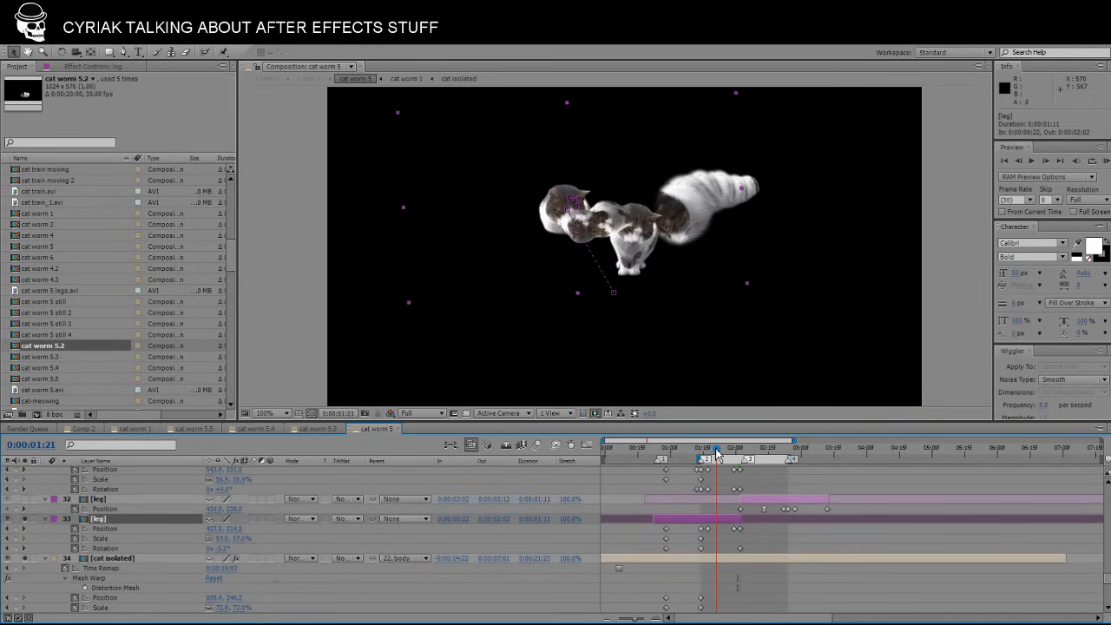
double_click(721, 525)
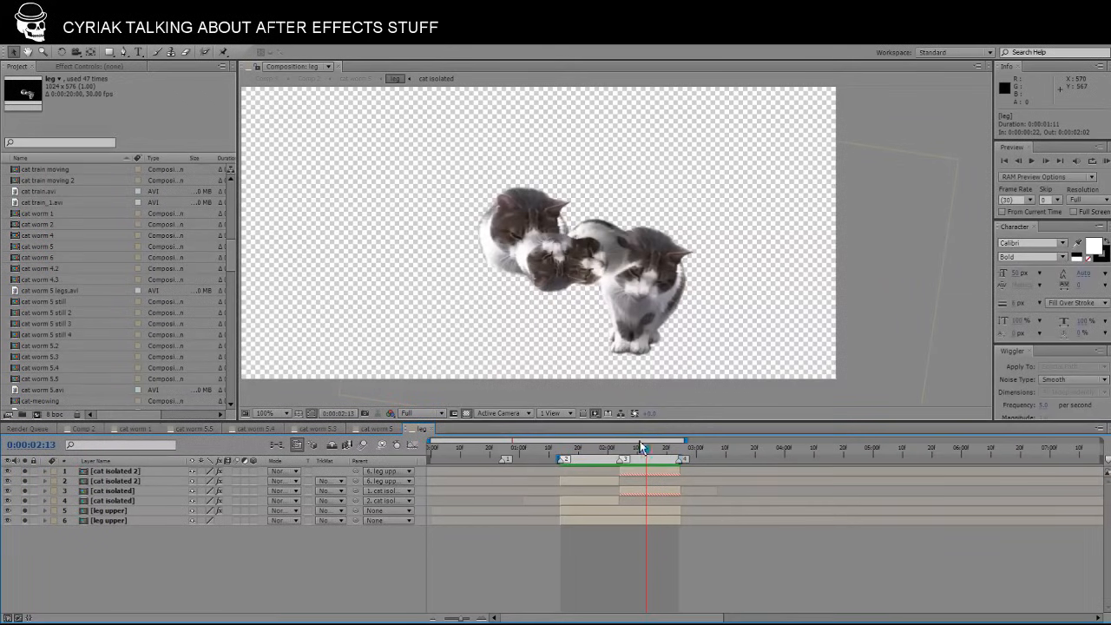
Return to the cat worm 5 composition, move to 0:00:01:24, and solo leg layers 30 and 31 alongside the upper leg and tail.
mouse_move(645, 447)
mouse_down()
mouse_move(574, 459)
mouse_move(666, 446)
mouse_move(564, 459)
mouse_move(680, 439)
mouse_move(646, 446)
mouse_up()
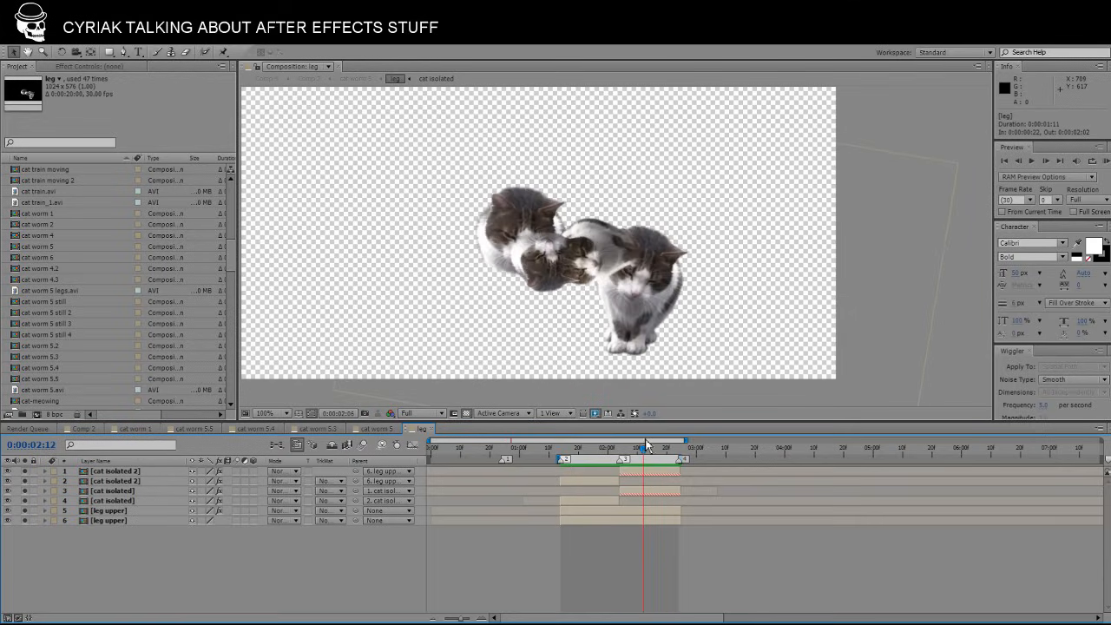
click(379, 429)
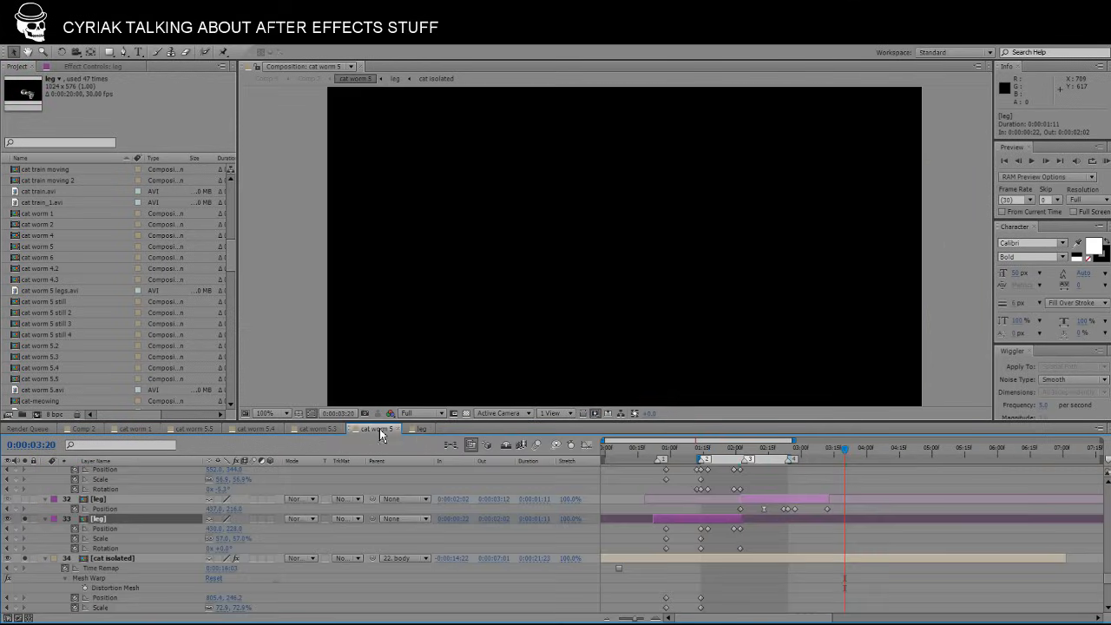
drag(718, 455, 727, 457)
scroll(722, 502, up, 3)
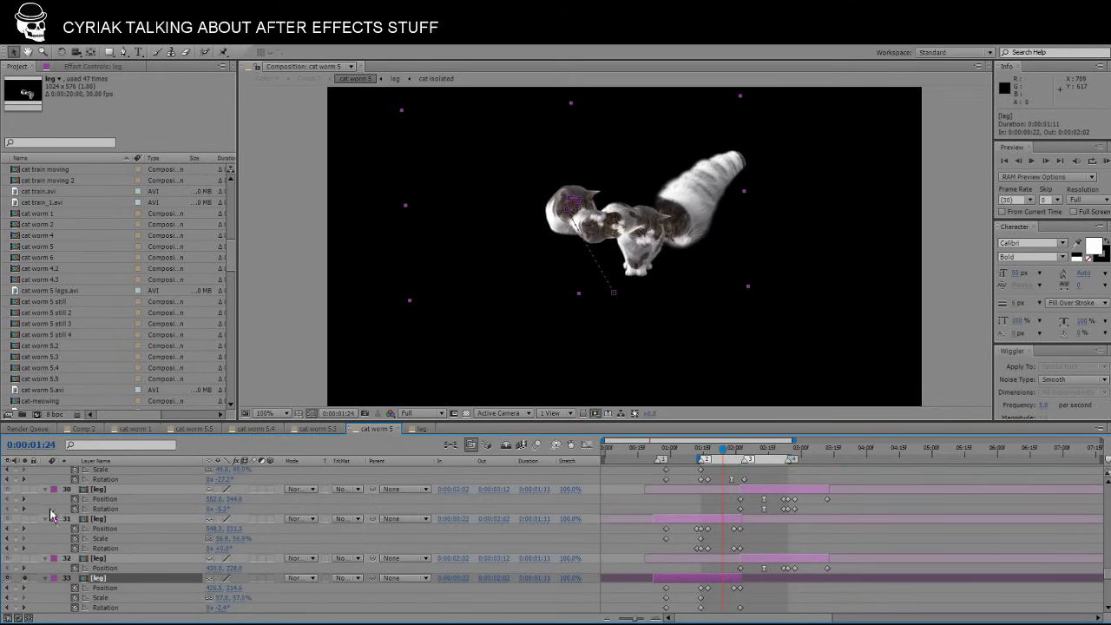
click(25, 519)
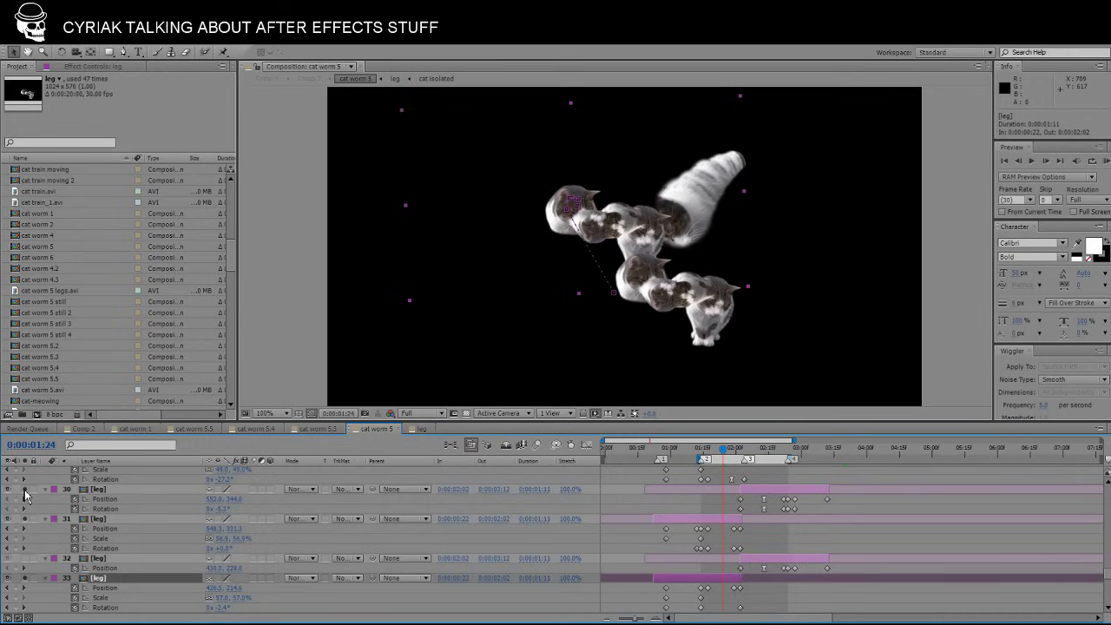
Solo the blue-labelled leg 2 layers, 26 to 29, that form the creature's far front leg.
scroll(31, 493, up, 2)
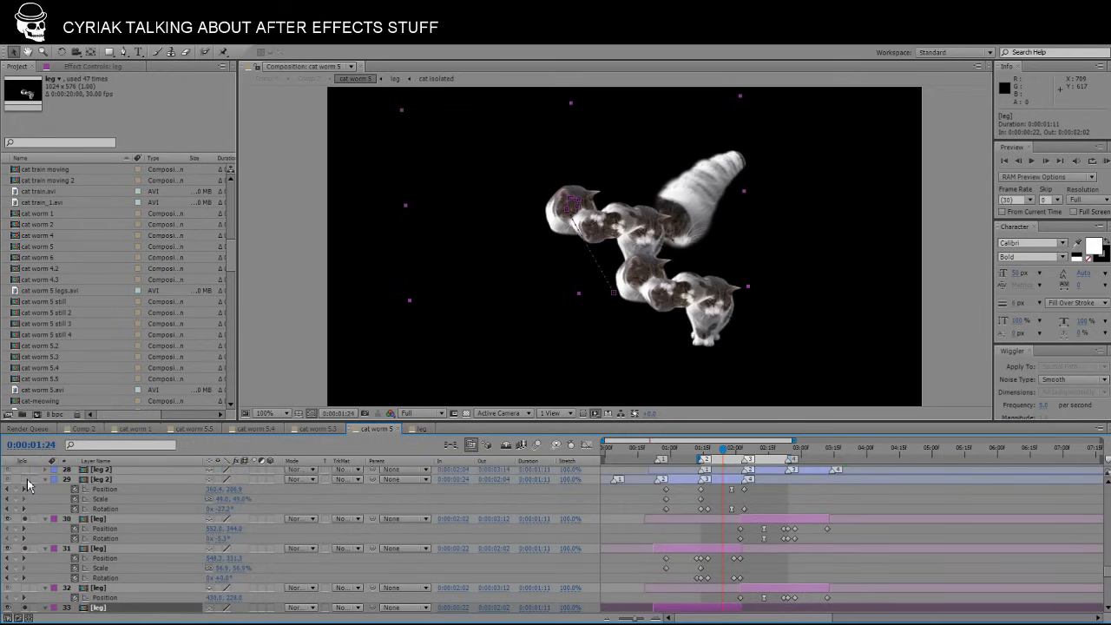
click(25, 479)
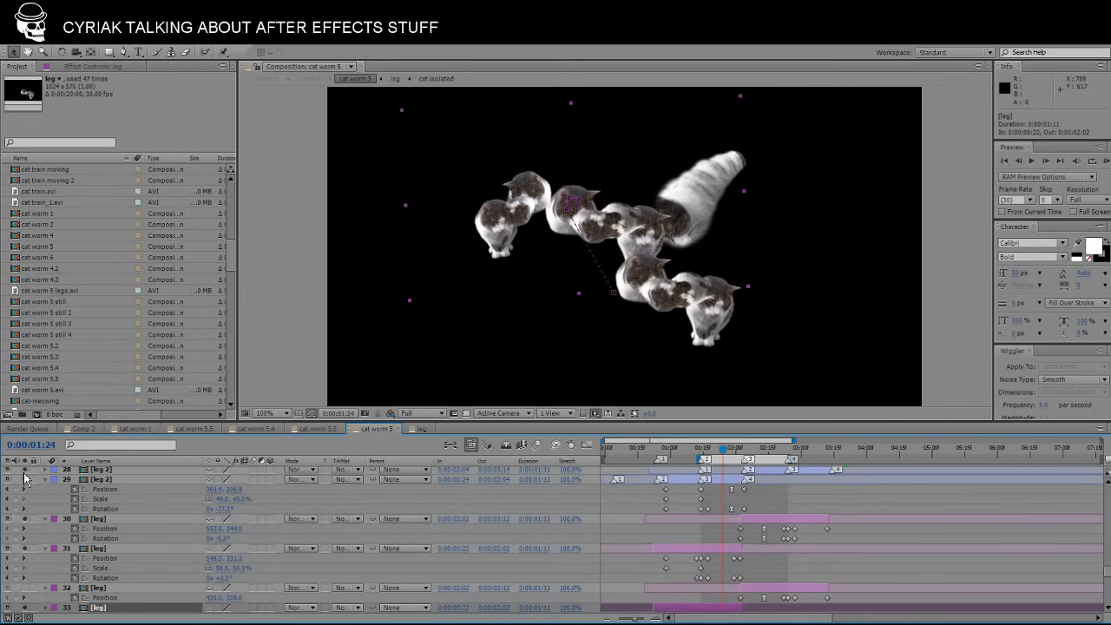
scroll(16, 505, up, 3)
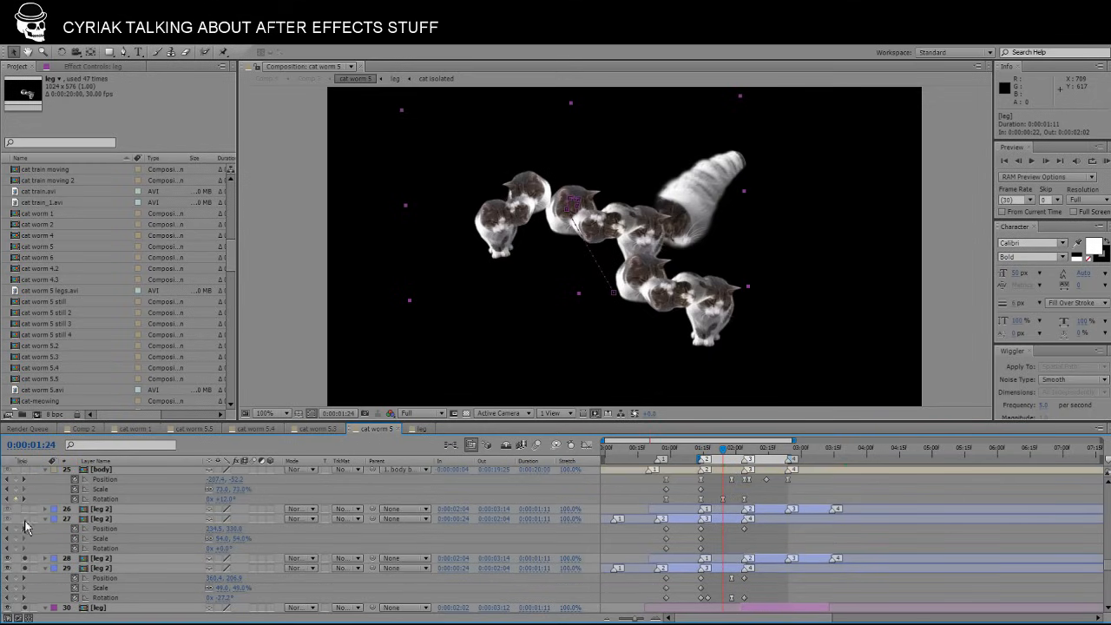
click(25, 509)
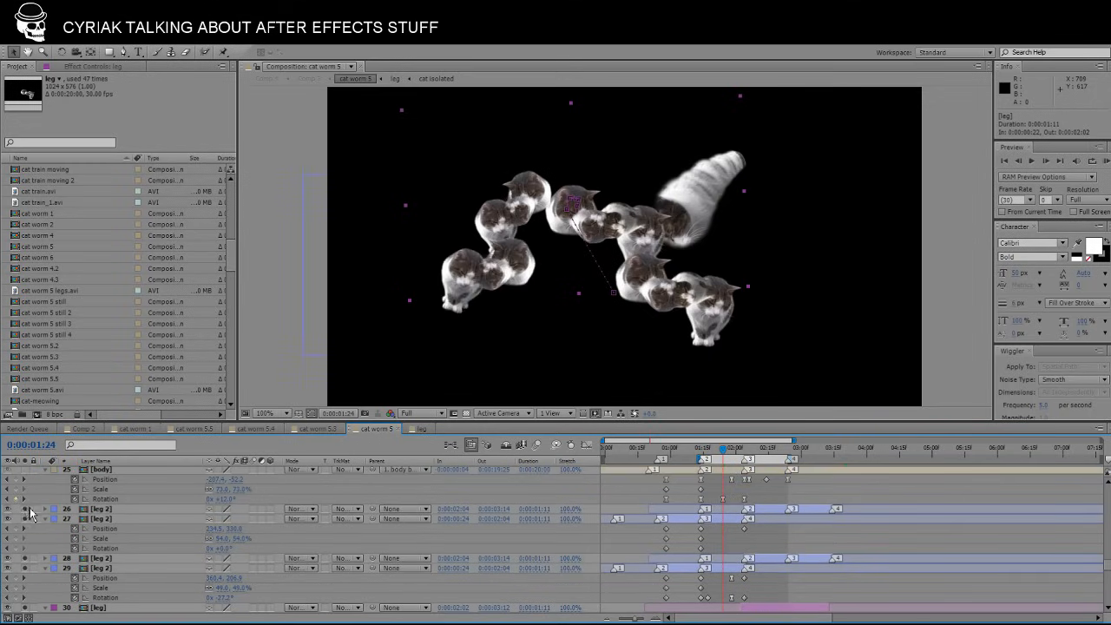
Scrub the legs back to 0:00:01:21, then solo body layer 25 and head layers 24 and 23.
scroll(28, 511, up, 2)
mouse_move(738, 448)
mouse_down()
mouse_move(717, 448)
mouse_move(796, 448)
mouse_move(686, 451)
mouse_move(826, 436)
mouse_move(703, 453)
mouse_move(717, 453)
mouse_up()
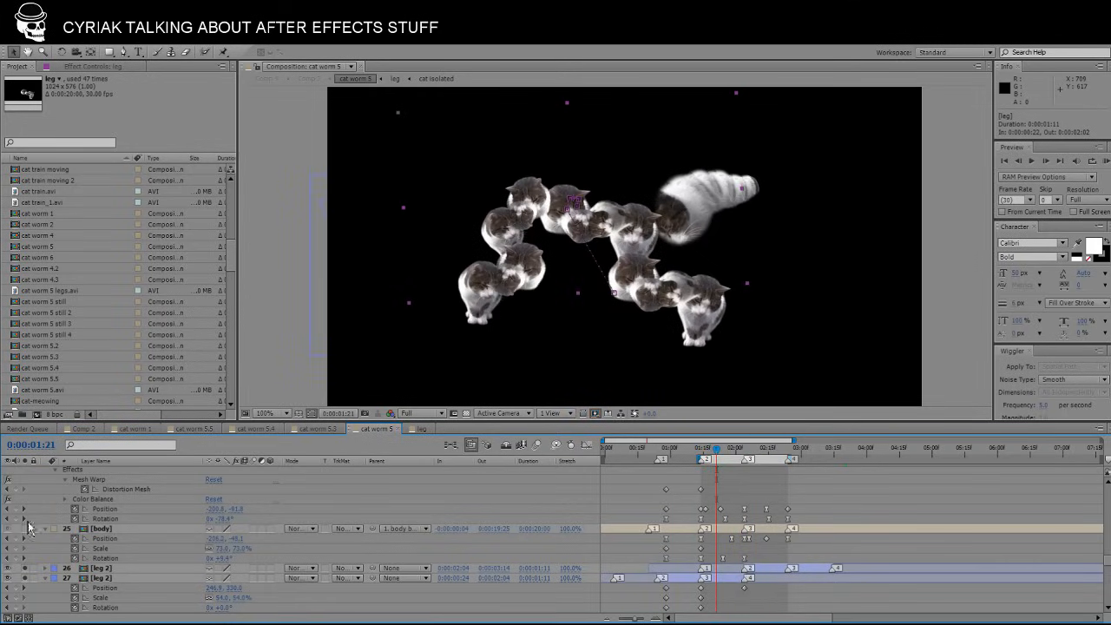
click(25, 529)
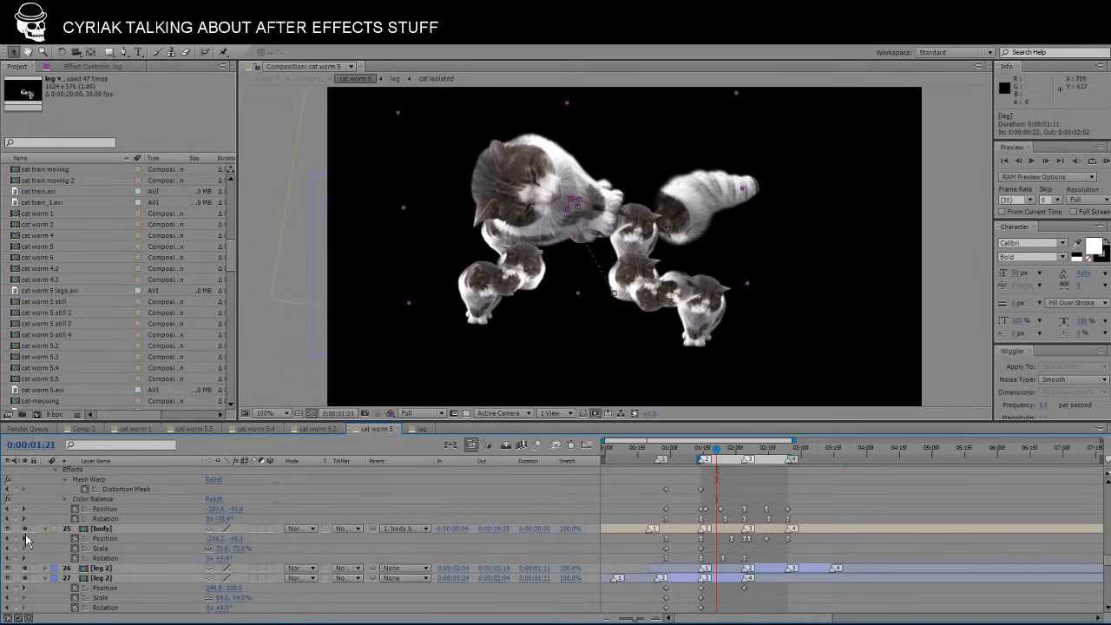
scroll(26, 540, up, 3)
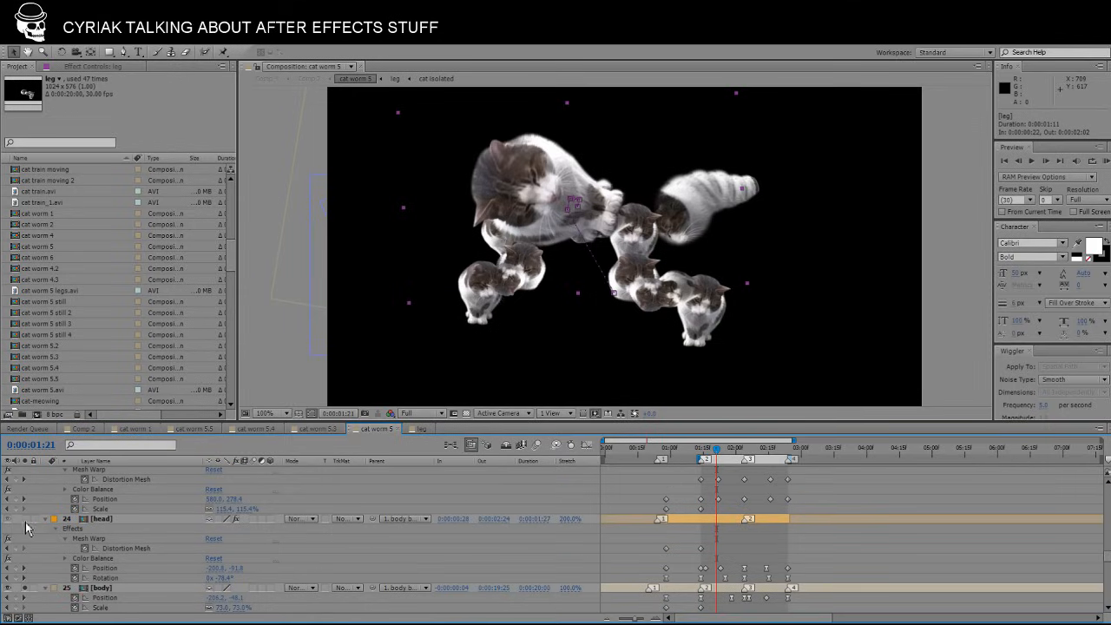
scroll(28, 527, up, 3)
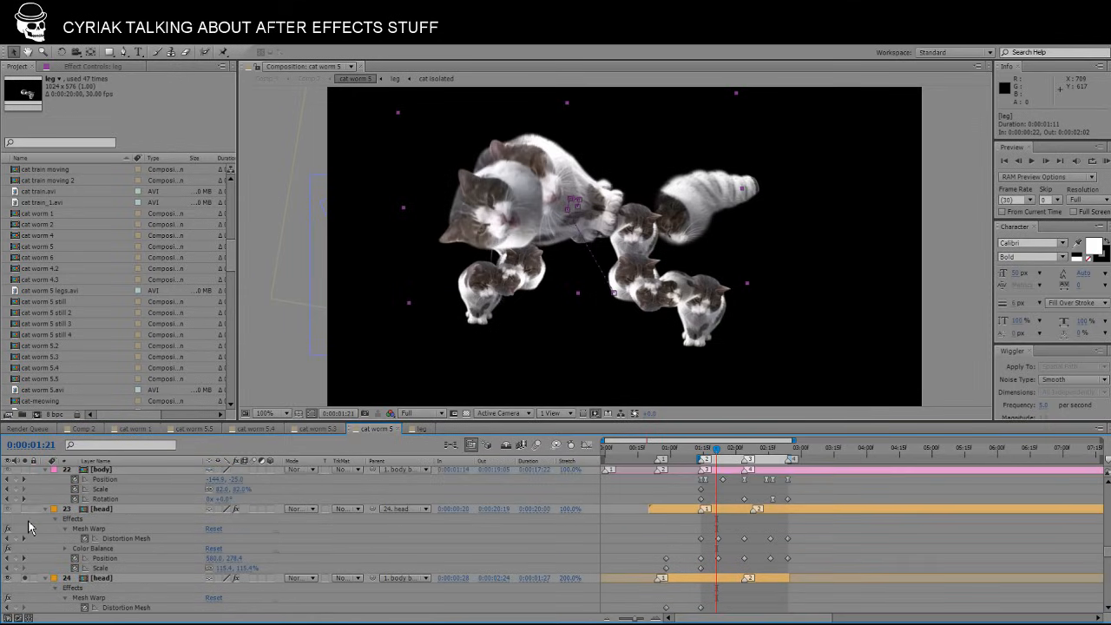
scroll(26, 516, up, 1)
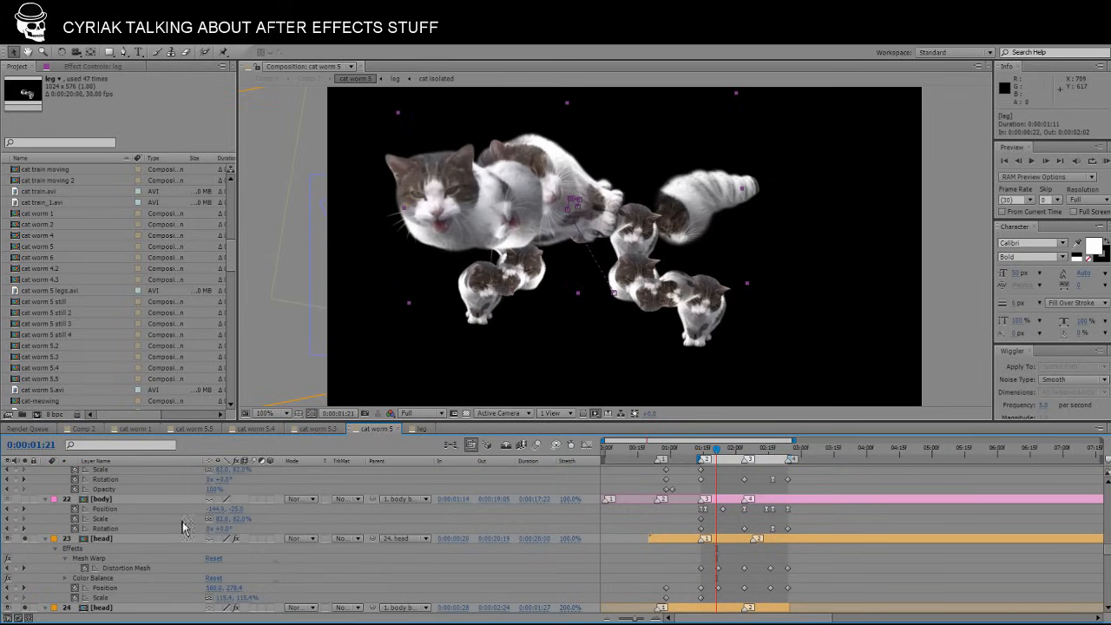
Move to 0:00:01:22 and solo body layers 22, 21 and 20 to fill in the creature's torso and rear.
click(714, 459)
mouse_move(714, 457)
mouse_down()
mouse_move(767, 451)
mouse_move(690, 453)
mouse_move(718, 453)
mouse_up()
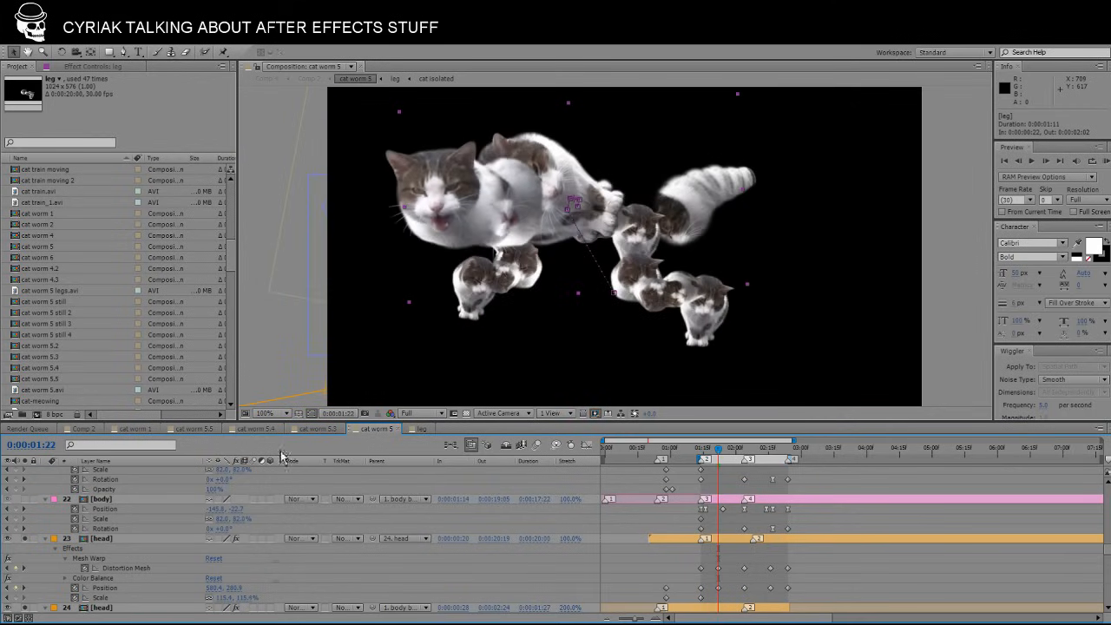
click(25, 501)
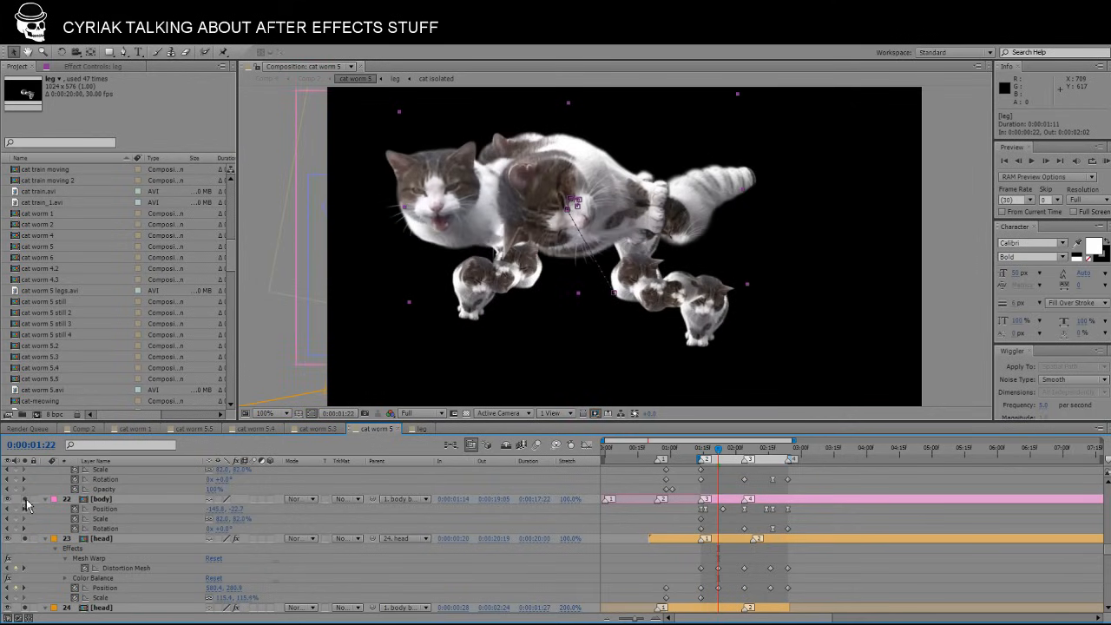
scroll(26, 508, up, 3)
click(25, 518)
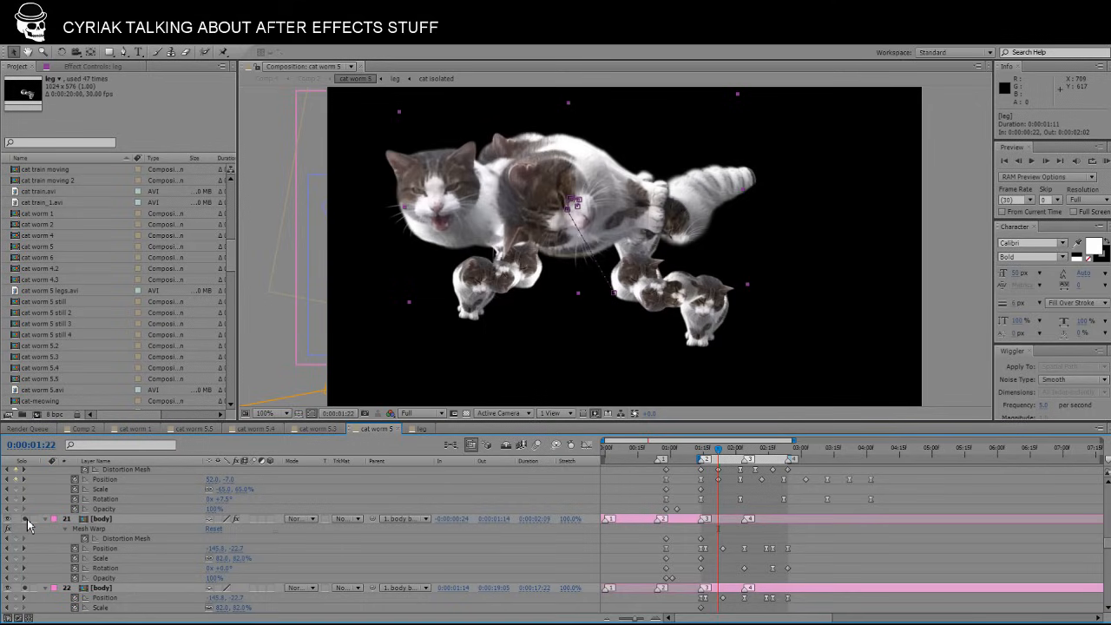
scroll(28, 499, up, 2)
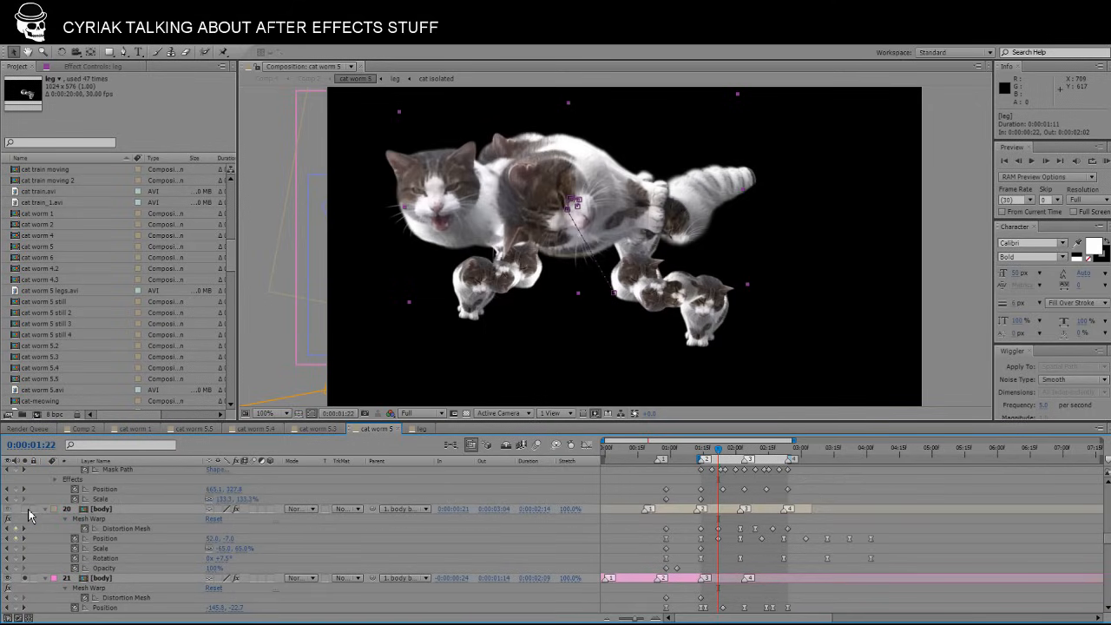
click(25, 509)
Solo head mouth layer 19 and compare the head with and without it, leaving the layer soloed.
scroll(28, 515, up, 1)
scroll(28, 515, up, 1)
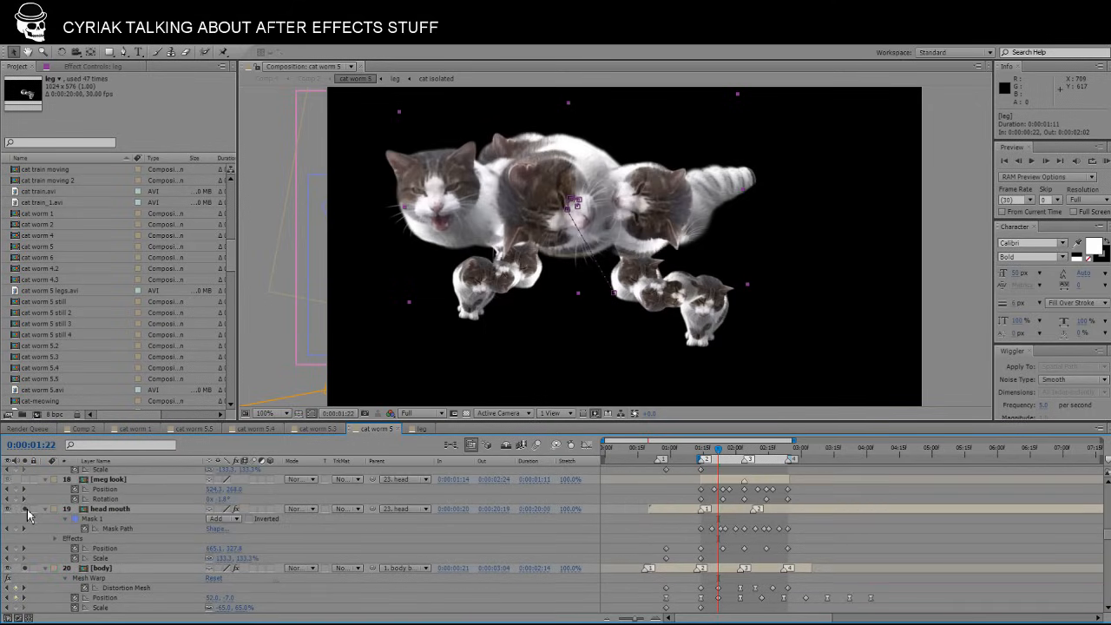
scroll(26, 514, up, 1)
scroll(26, 513, down, 1)
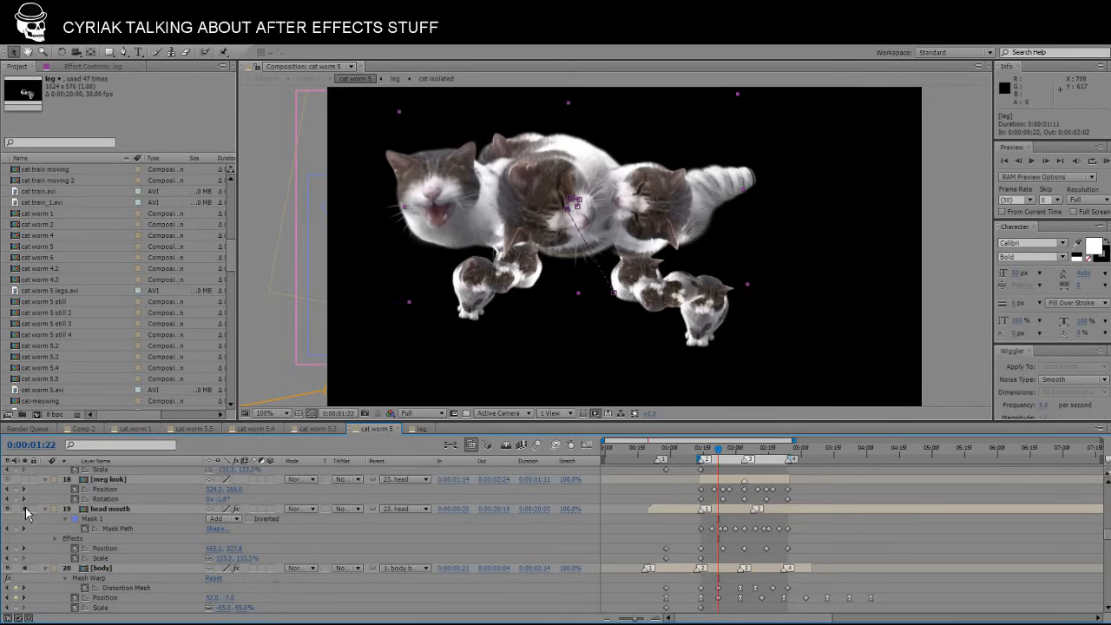
click(26, 510)
click(25, 510)
Solo the meg look layers, 15 to 18, that form the two small cat heads on top of the creature's head.
scroll(27, 514, up, 1)
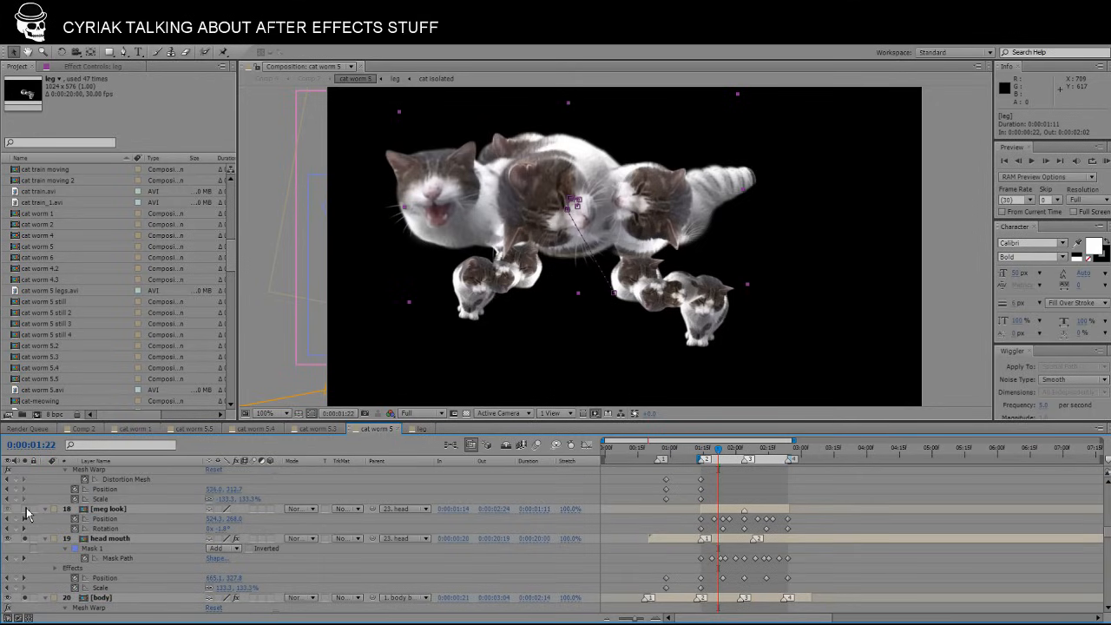
click(27, 514)
scroll(27, 514, up, 1)
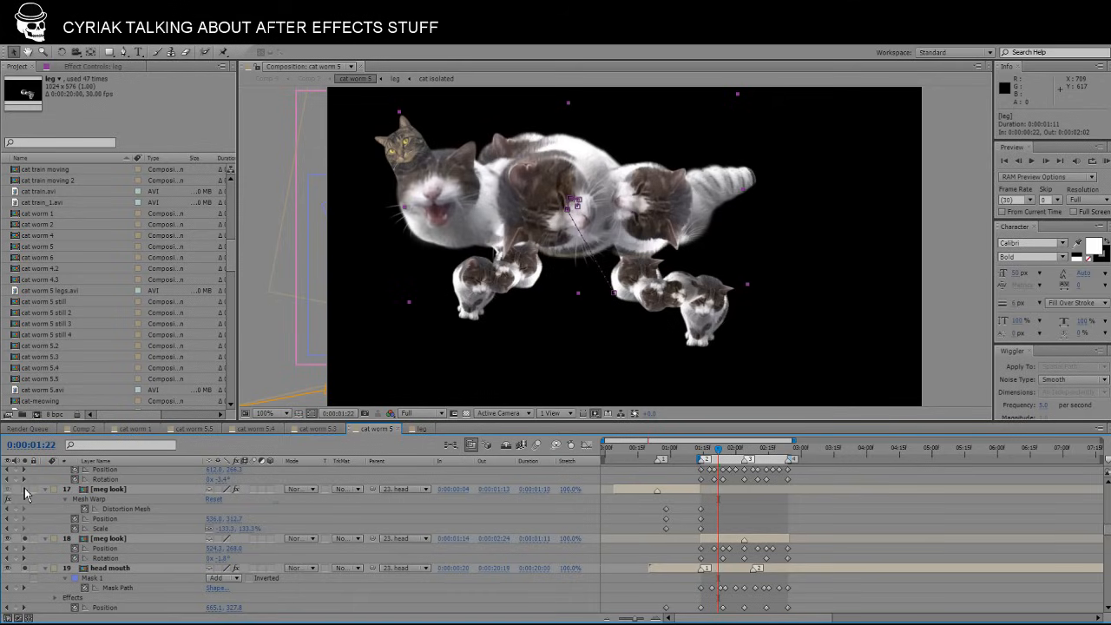
scroll(27, 496, up, 2)
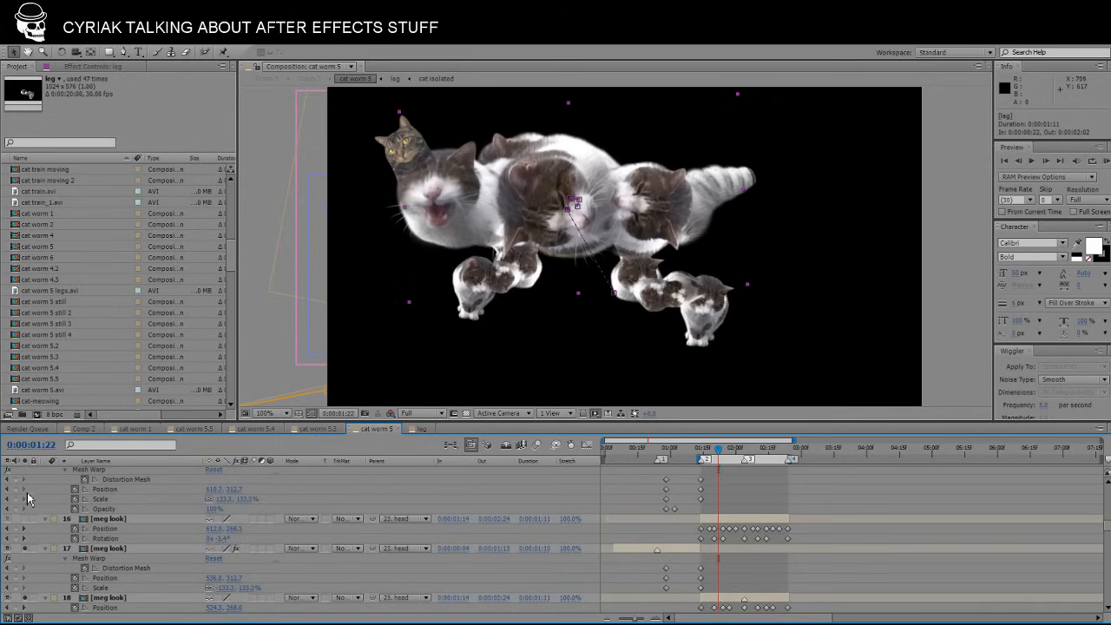
click(26, 518)
Solo the orange-labelled leg layers above the meg look layers to add the creature's near hind leg.
scroll(26, 519, up, 2)
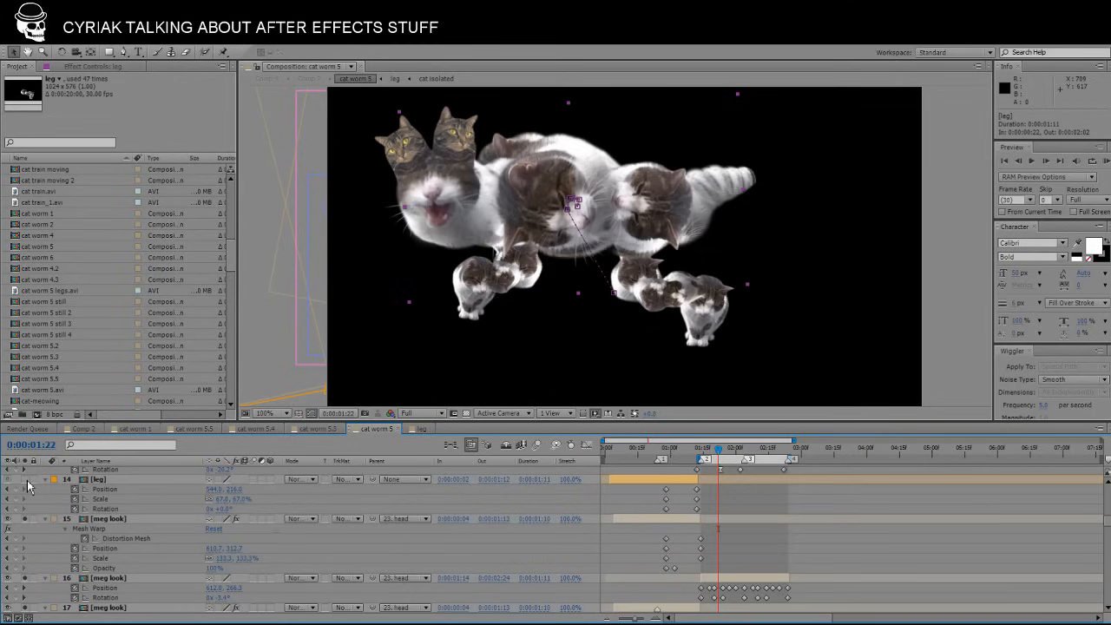
scroll(27, 493, up, 2)
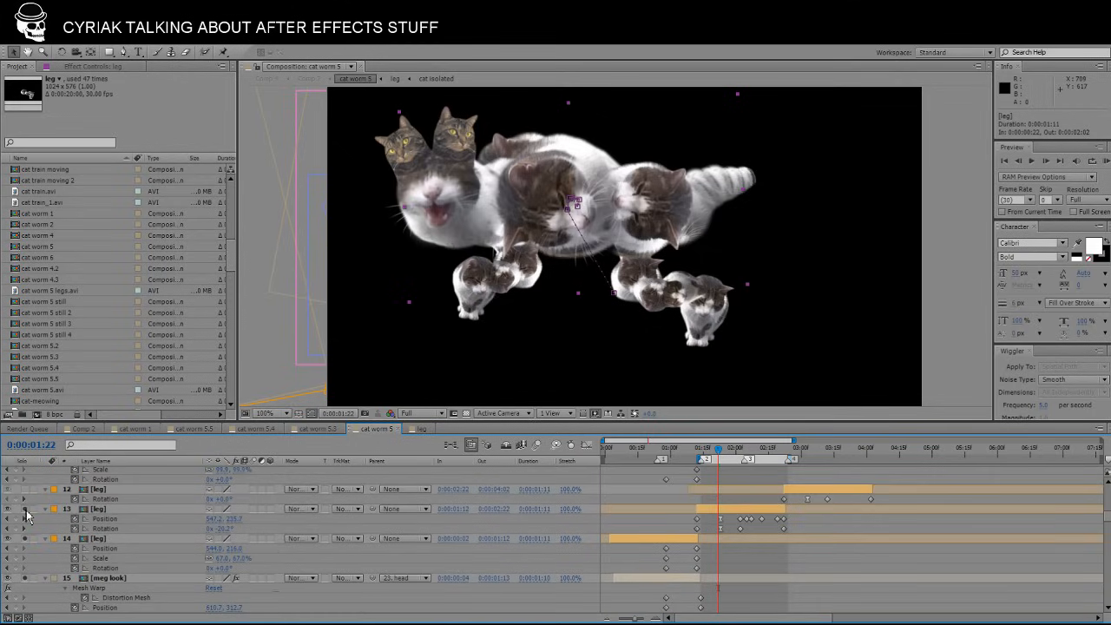
click(26, 509)
scroll(26, 496, up, 2)
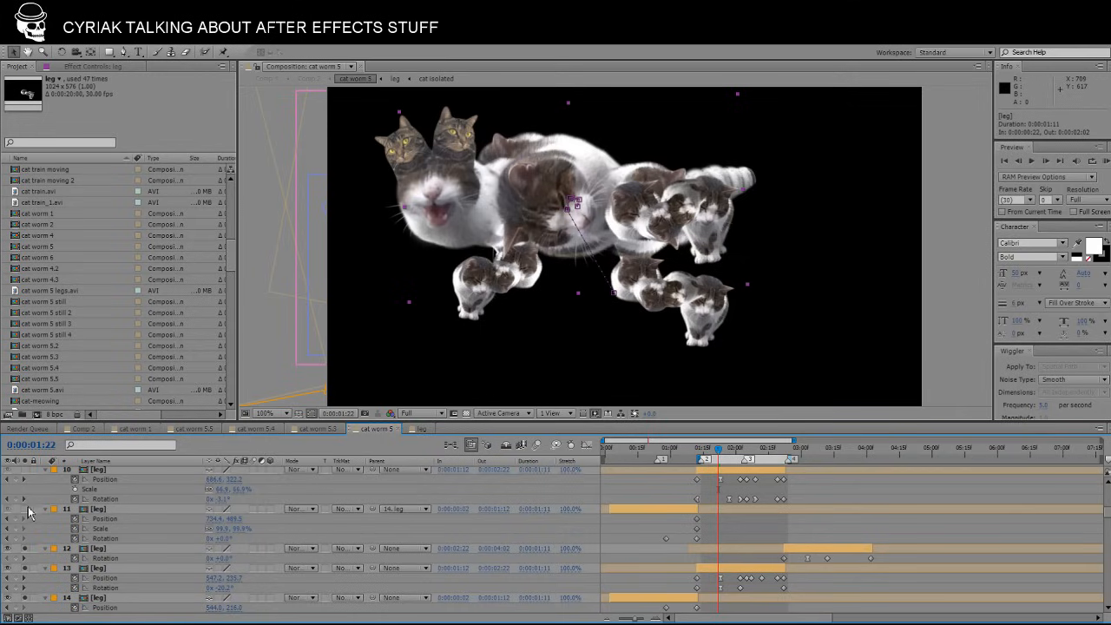
click(26, 470)
scroll(27, 495, up, 2)
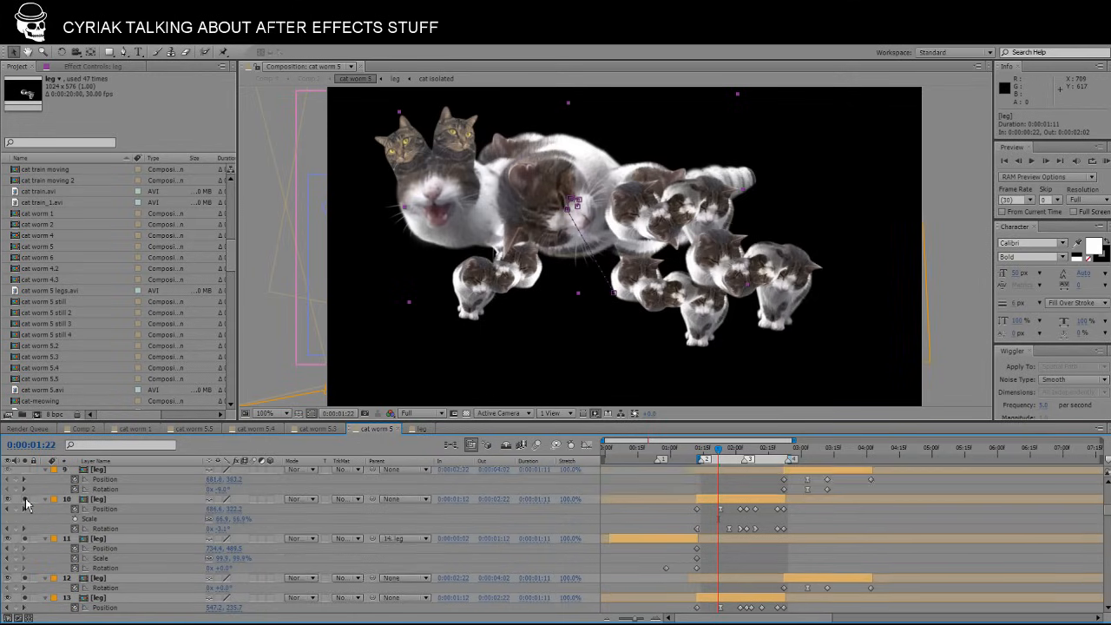
Solo the green-labelled leg 2 layers, 5 to 8, that form the creature's near front leg.
scroll(28, 505, up, 2)
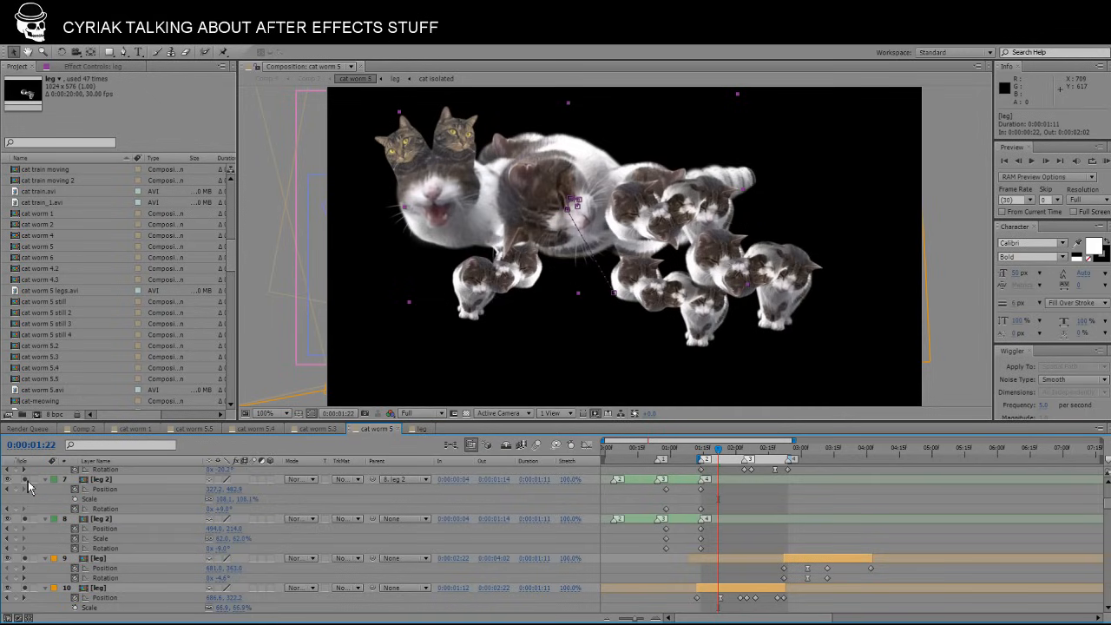
scroll(30, 492, up, 3)
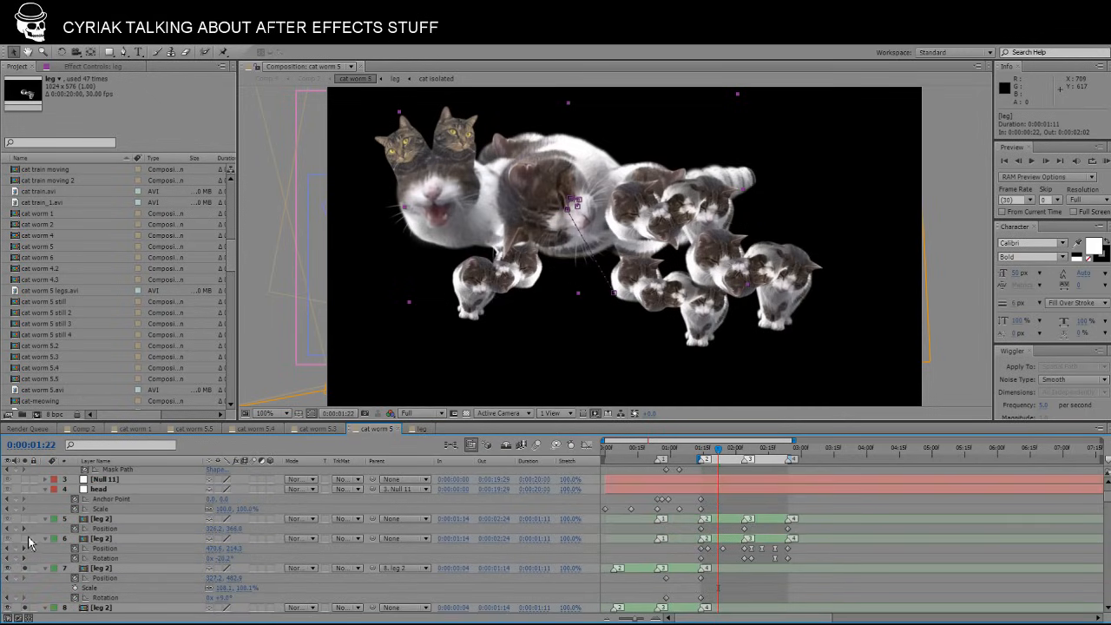
click(26, 539)
click(27, 519)
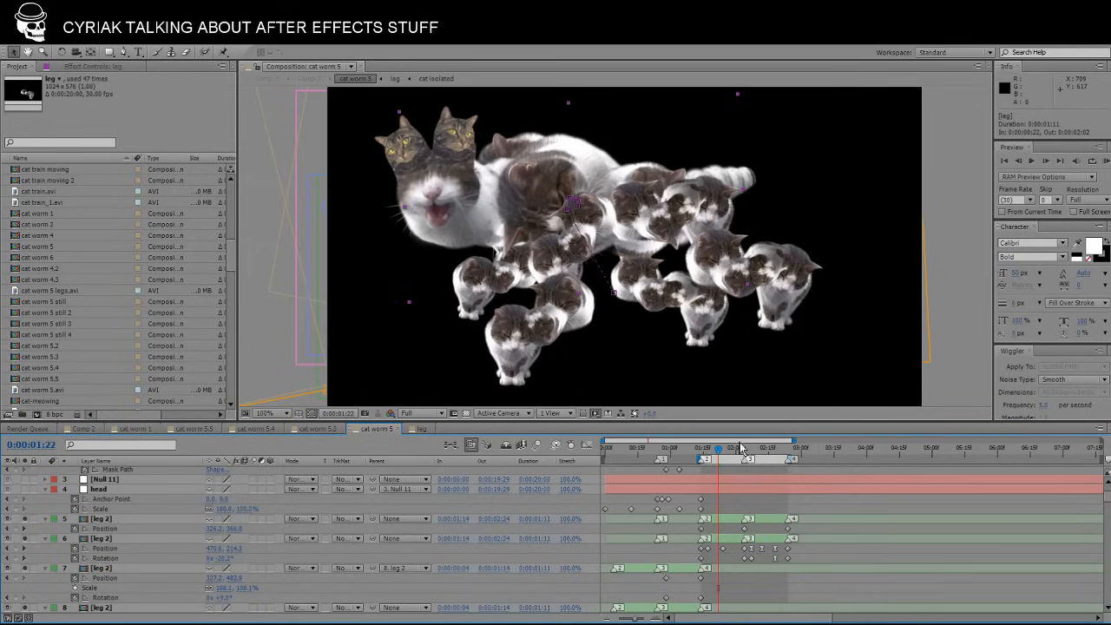
Scrub the assembled creature to 0:00:01:29 and examine its overlapping leg joints at 200%, returning to the 100% view.
mouse_move(720, 450)
mouse_down()
mouse_move(761, 449)
mouse_move(714, 451)
mouse_move(739, 451)
mouse_up()
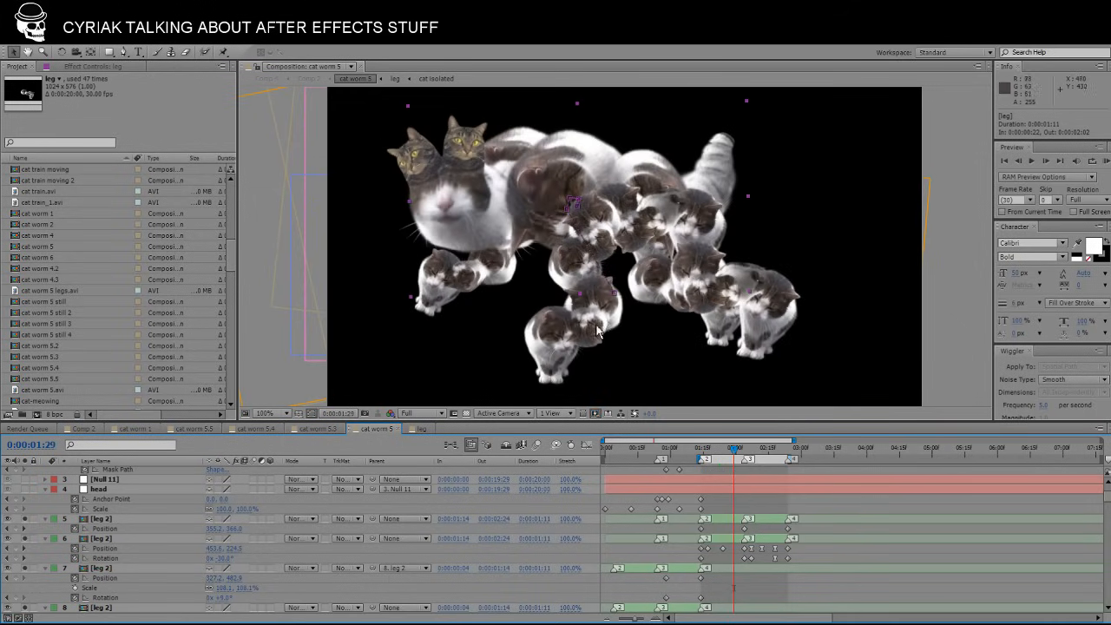
key(comma)
key(period)
key(period)
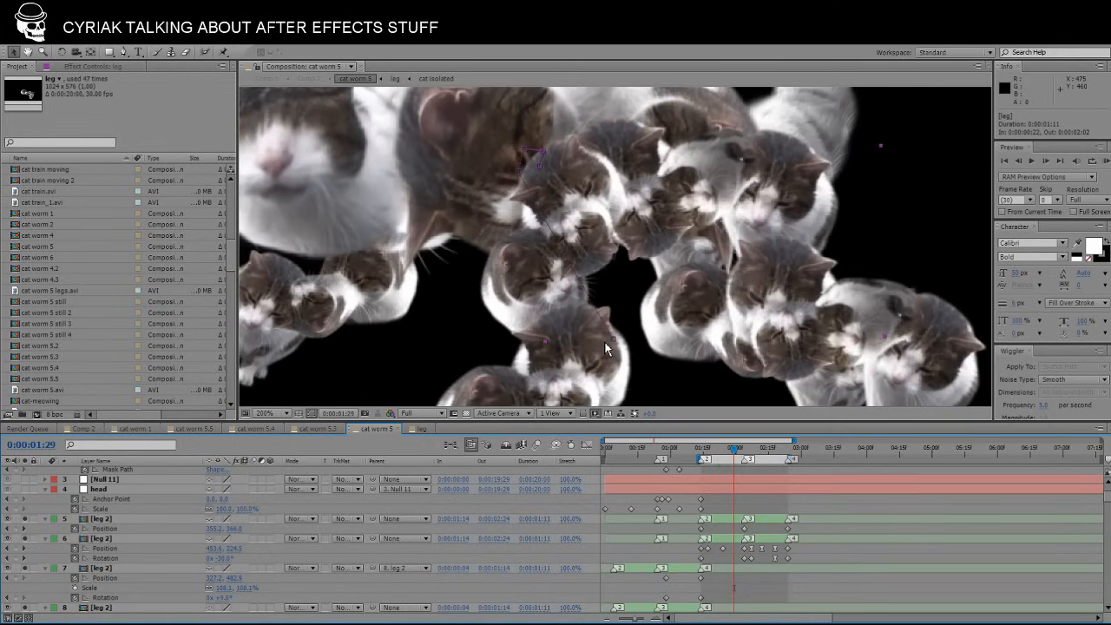
scroll(605, 342, up, 1)
scroll(816, 338, down, 2)
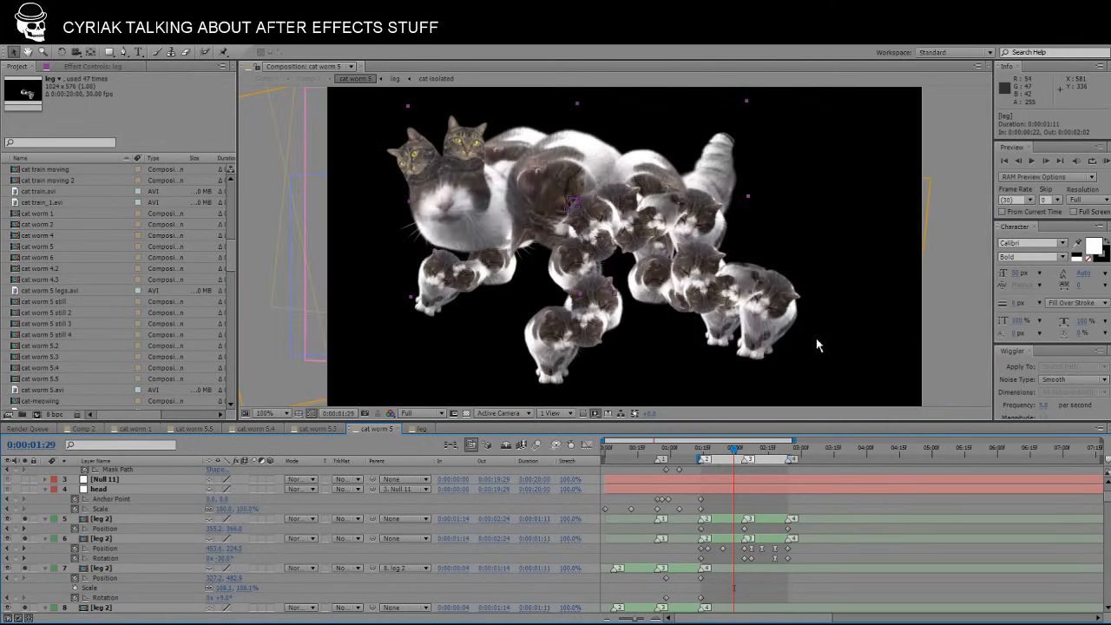
scroll(817, 339, up, 2)
scroll(816, 338, up, 1)
scroll(816, 339, down, 3)
scroll(816, 339, up, 4)
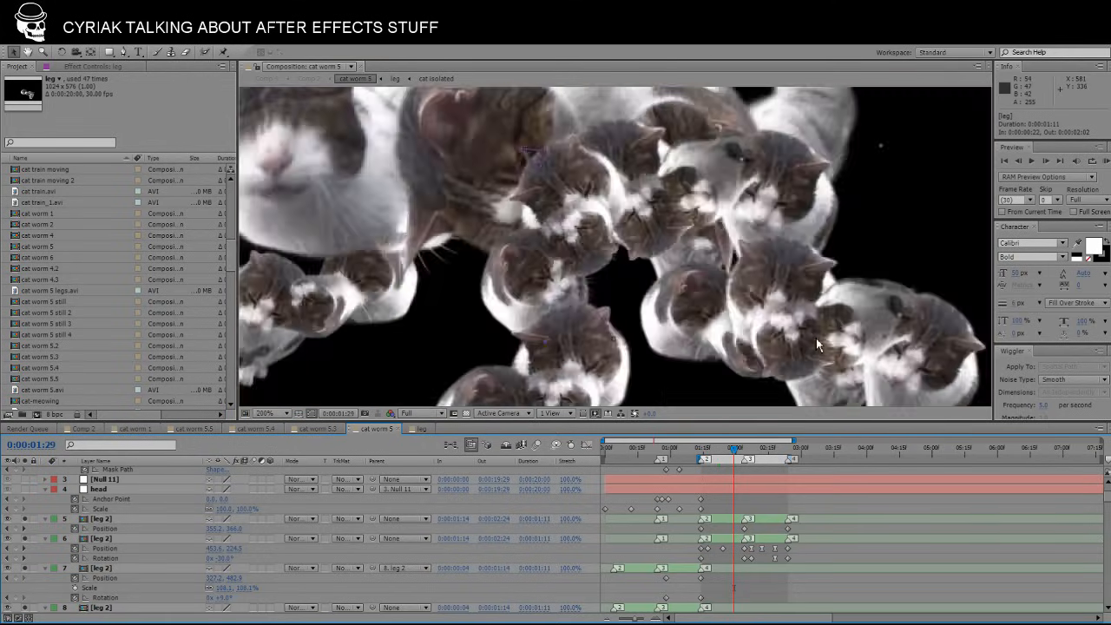
scroll(816, 343, down, 5)
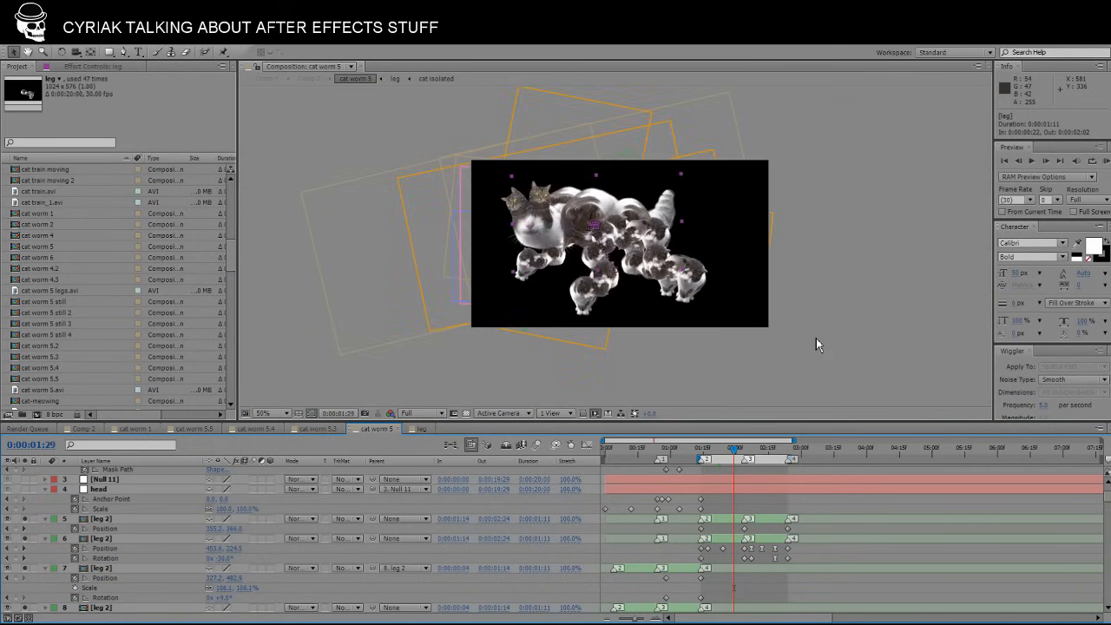
scroll(816, 343, up, 1)
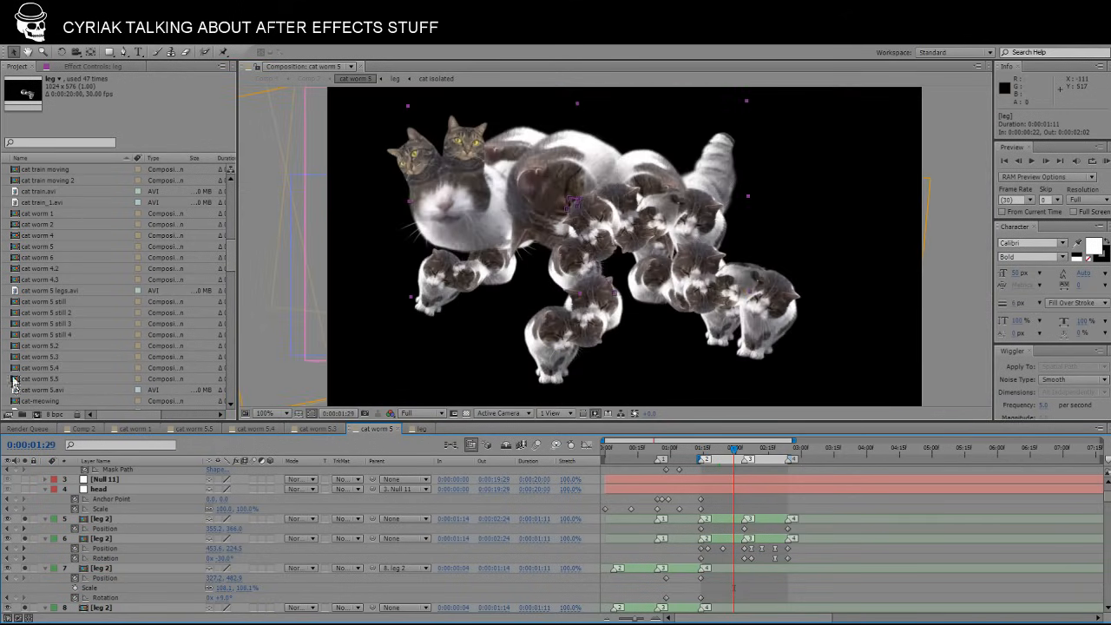
Return to Comp 2 and scrub the soloed cat worm 5.avi layer to 0:01:00:14 to examine the rendered creature's walk.
click(84, 429)
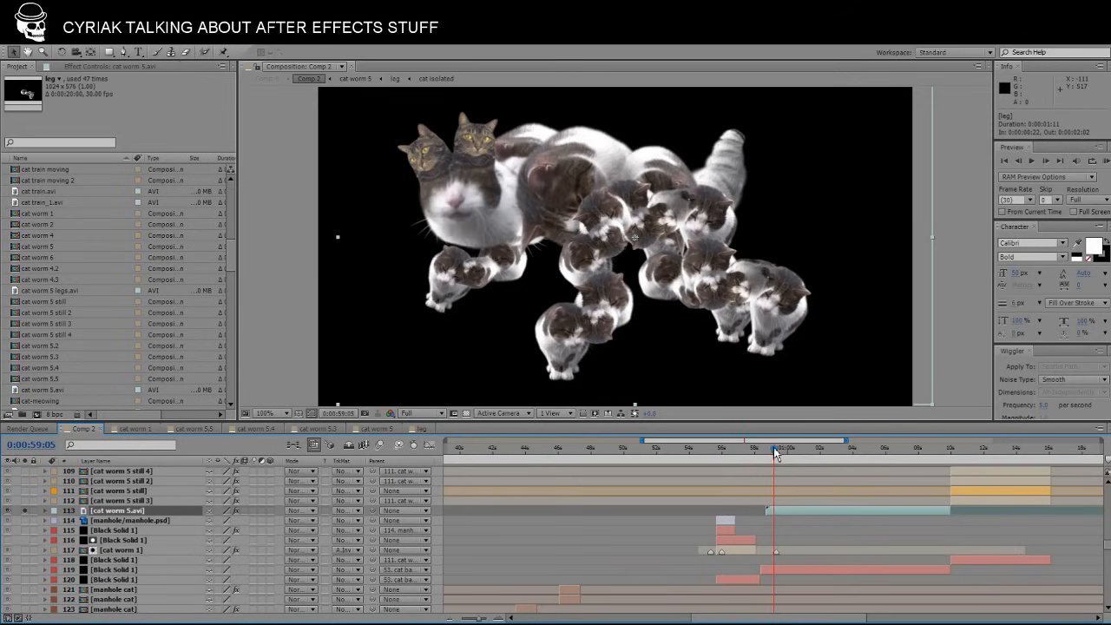
drag(778, 451, 816, 453)
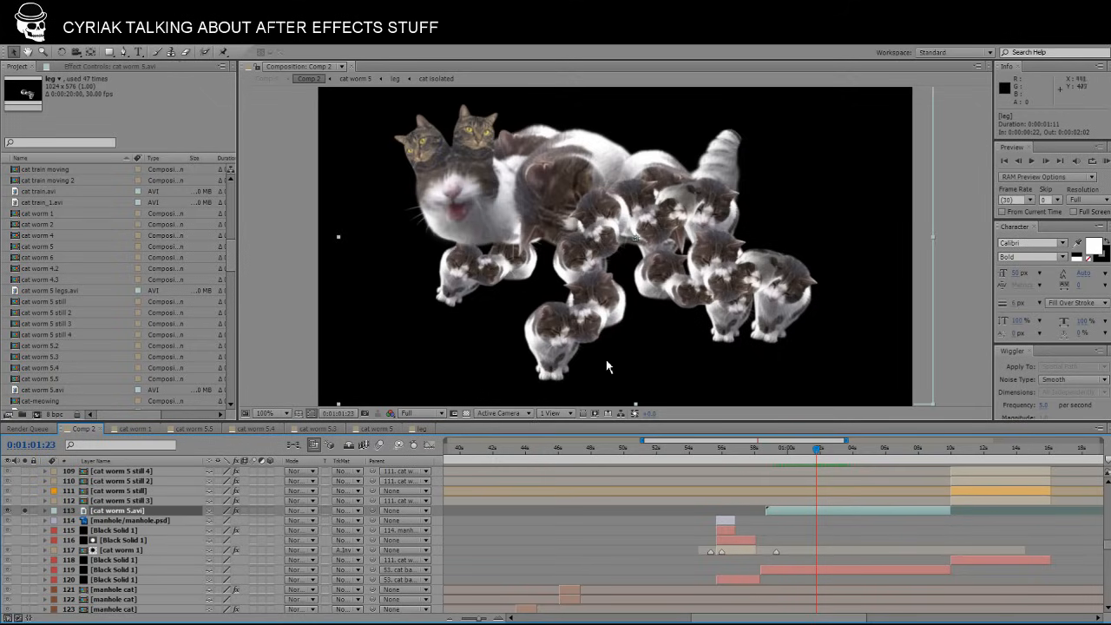
click(770, 517)
drag(817, 448, 795, 460)
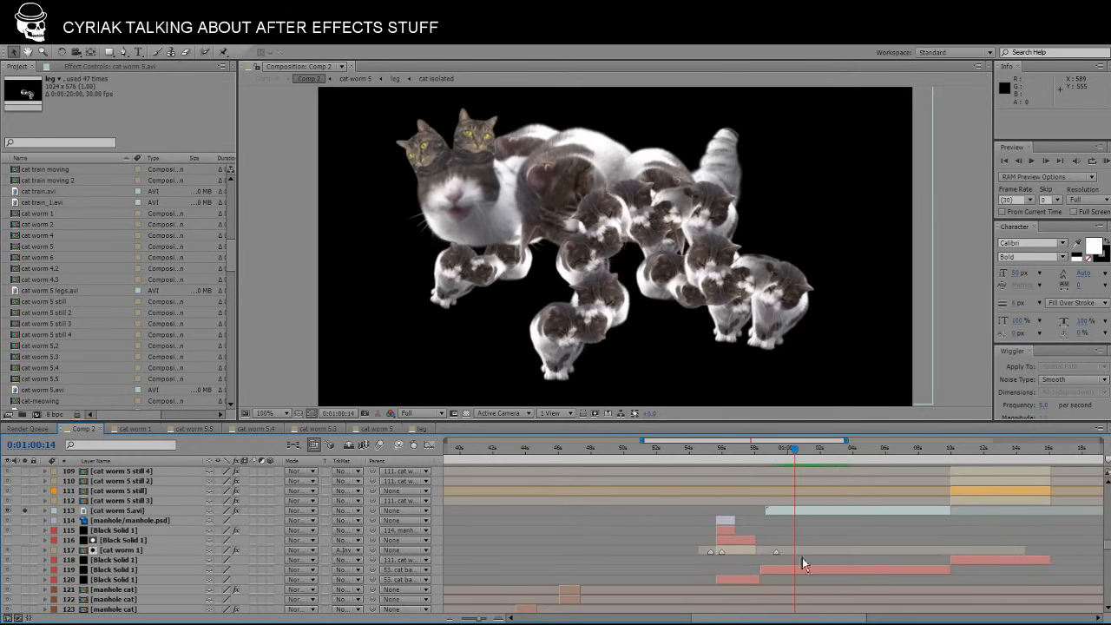
Solo the Black Solid 1 shadow layer, 119, alongside cat worm 5.avi and scrub to 0:00:59:17 to examine its masks following the feet.
click(806, 571)
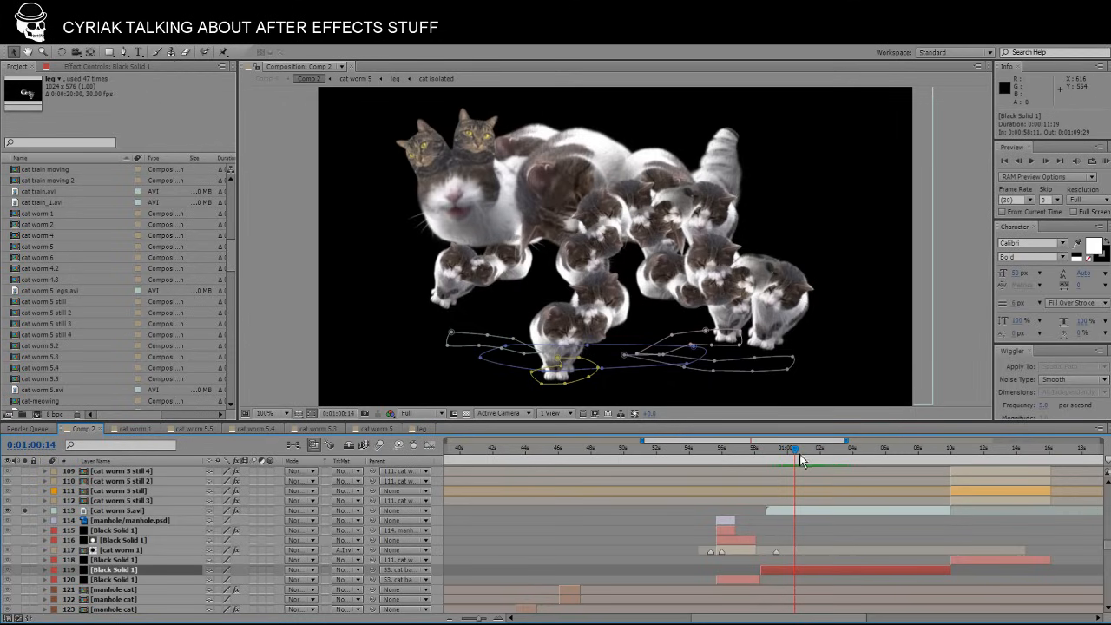
drag(803, 458, 792, 459)
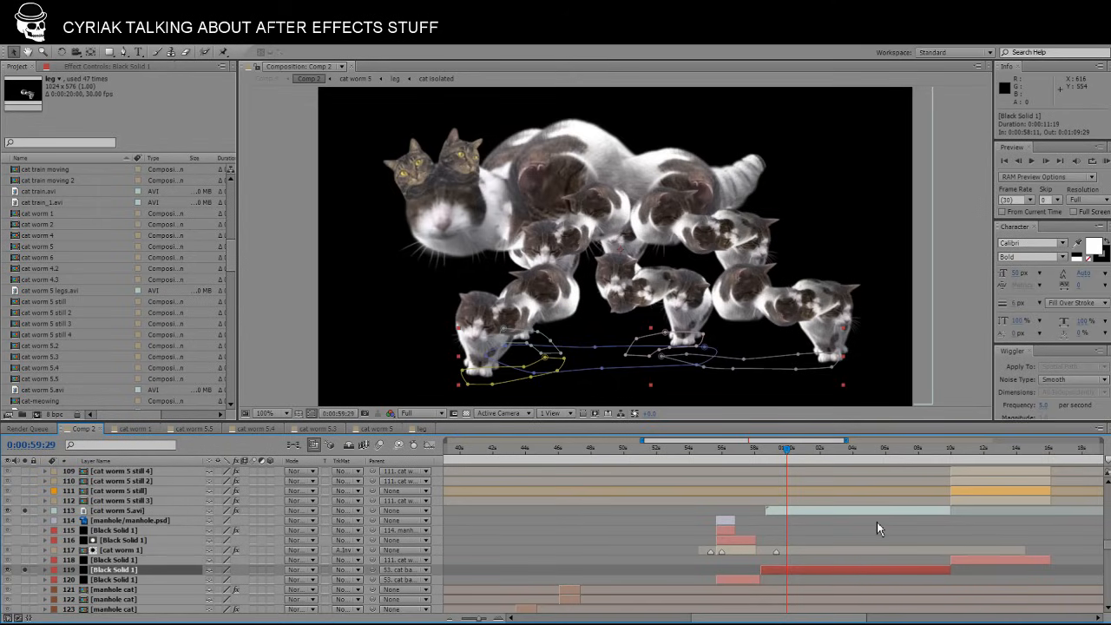
click(796, 450)
drag(790, 459, 807, 457)
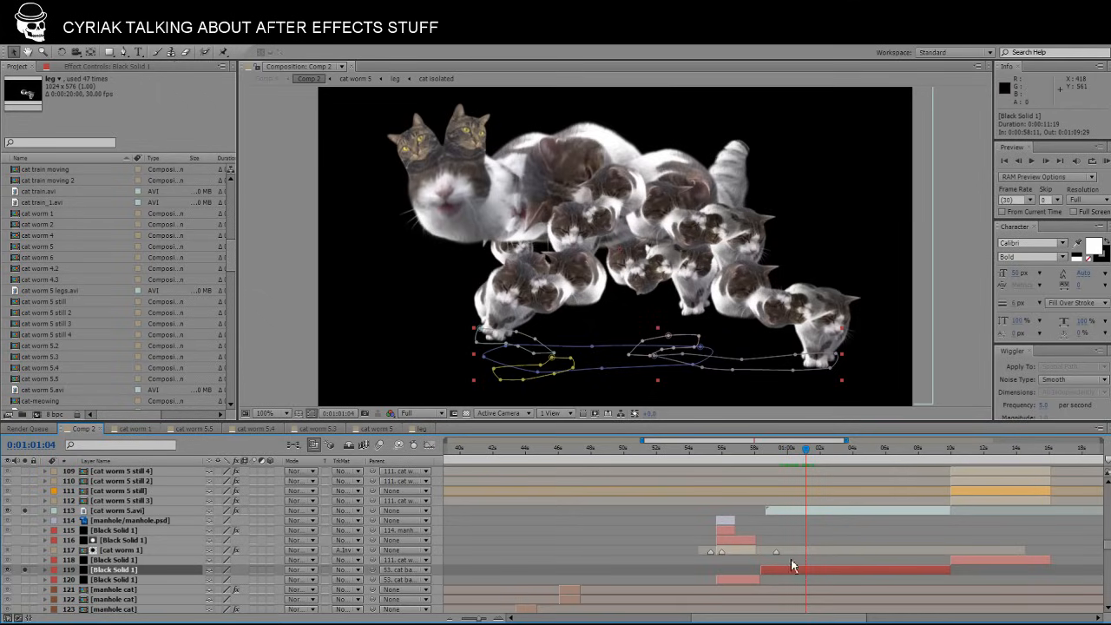
mouse_move(809, 452)
mouse_down()
mouse_move(788, 461)
mouse_move(801, 459)
mouse_up()
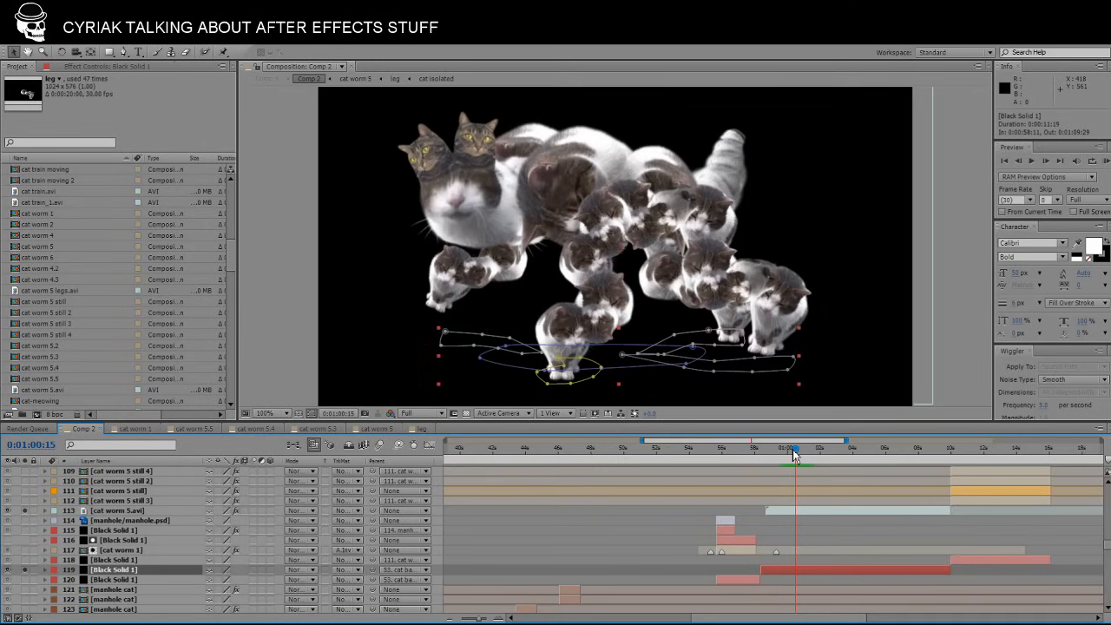
mouse_move(793, 454)
mouse_down()
mouse_move(816, 457)
mouse_move(772, 457)
mouse_move(825, 453)
mouse_move(766, 458)
mouse_move(781, 458)
mouse_up()
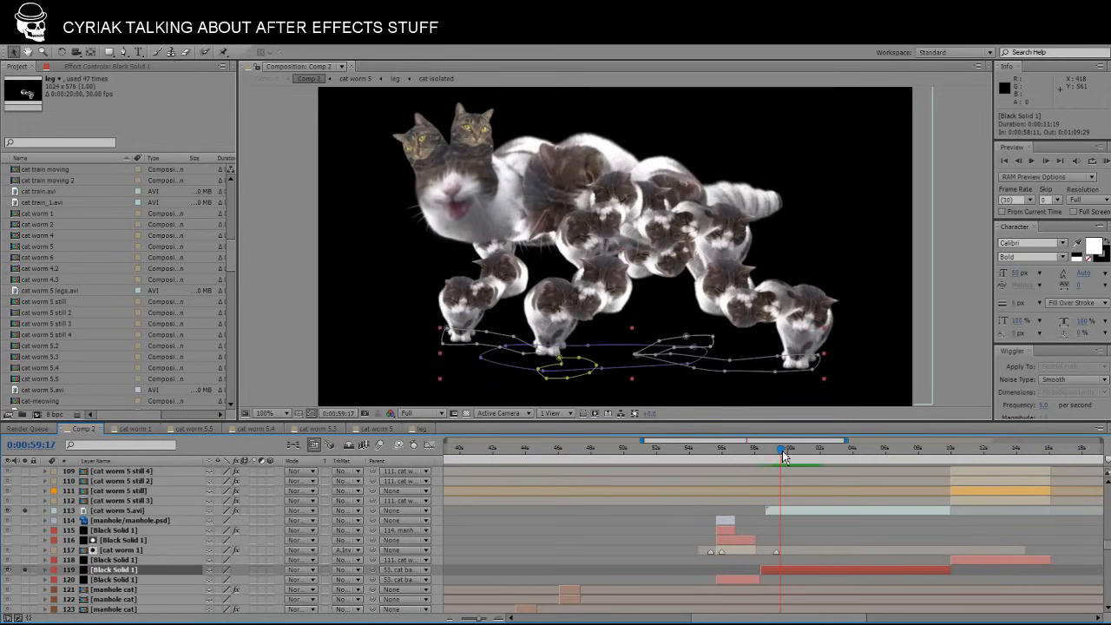
Show the transparency grid behind the creature and its shadow, and scrub to 0:01:00:19.
scroll(48, 525, down, 3)
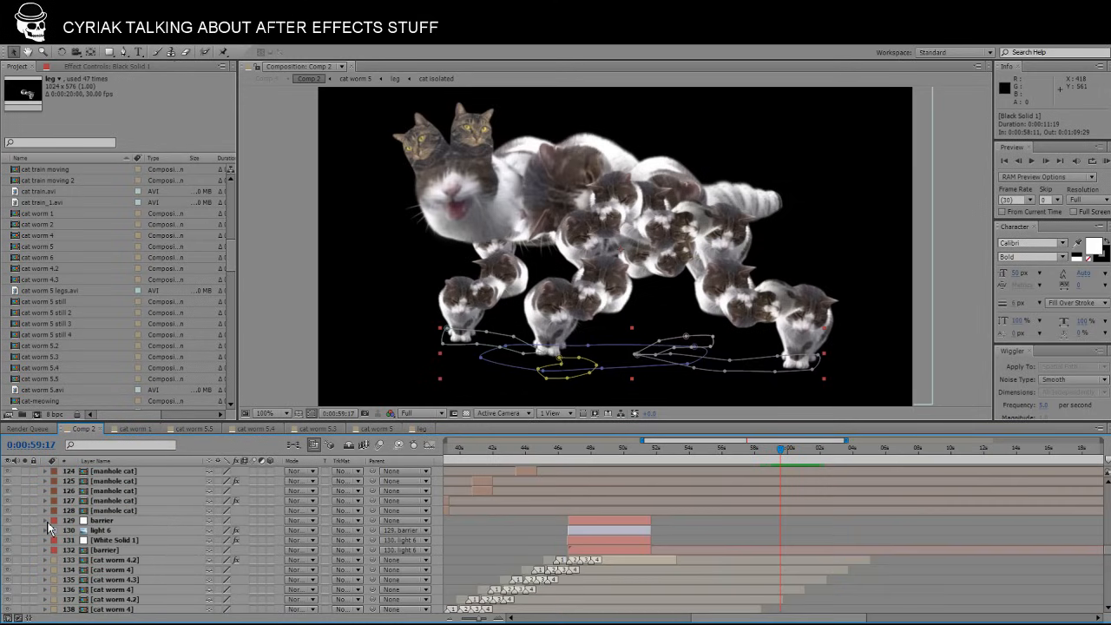
scroll(49, 525, down, 13)
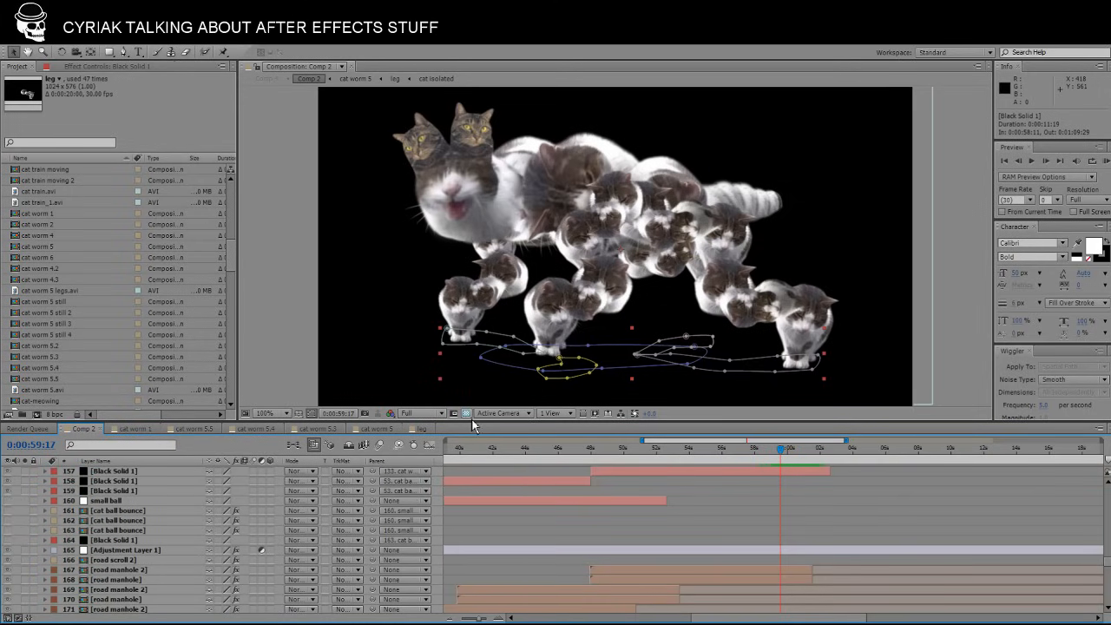
click(467, 414)
scroll(153, 547, up, 13)
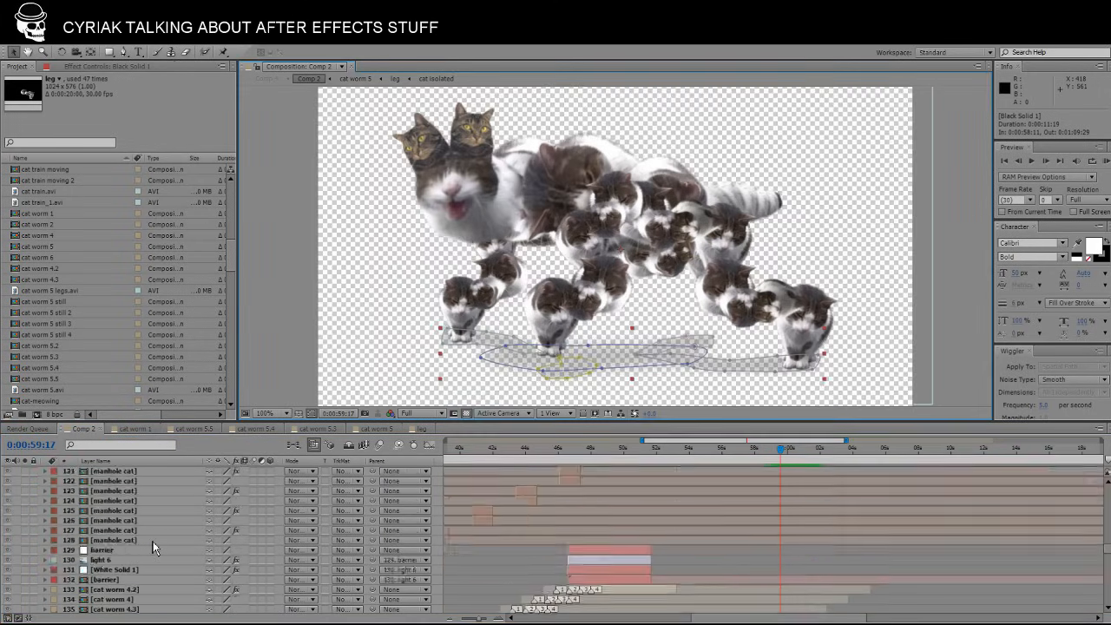
scroll(150, 546, up, 3)
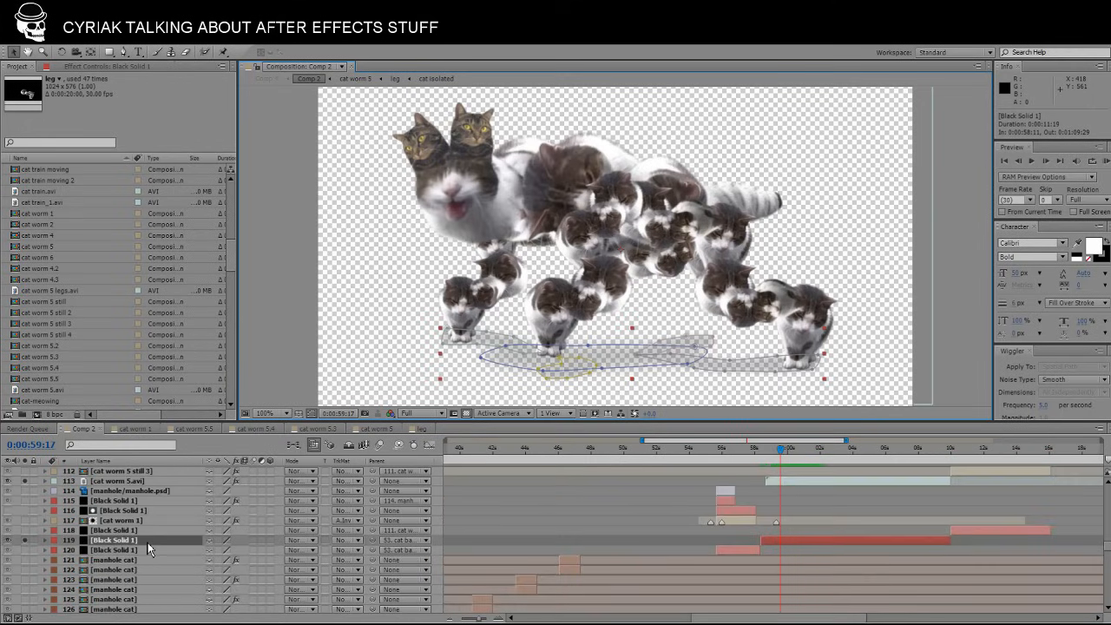
click(790, 450)
mouse_move(791, 451)
mouse_down()
mouse_move(826, 451)
mouse_move(778, 451)
mouse_move(801, 448)
mouse_up()
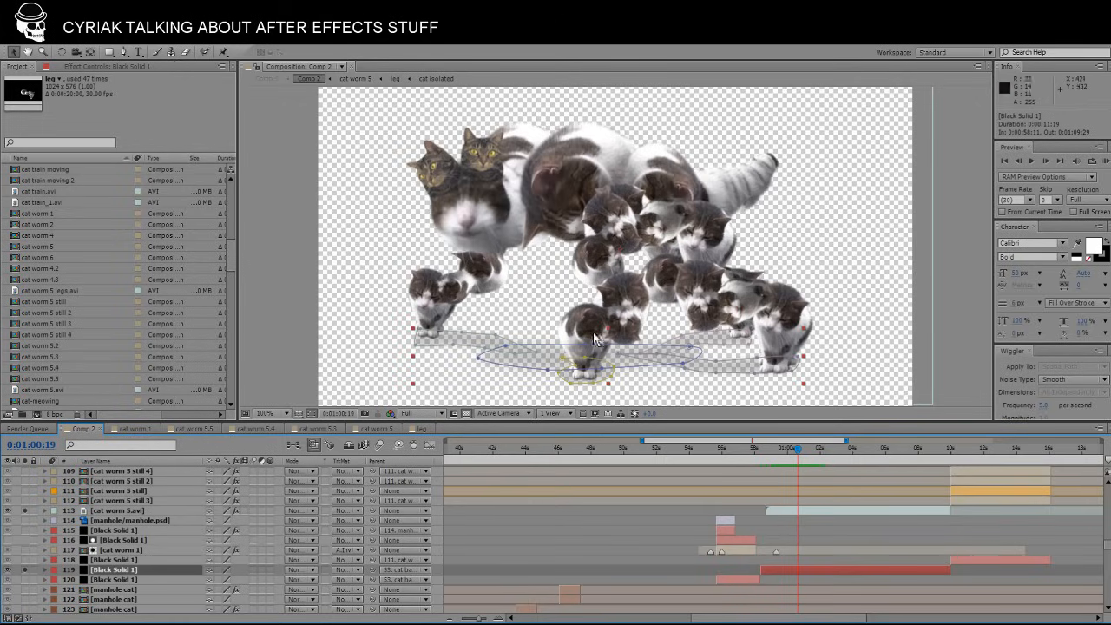
Deselect the shadow layer to hide its mask outlines and scrub the creature with its soft shadow to 0:01:00:08.
click(798, 527)
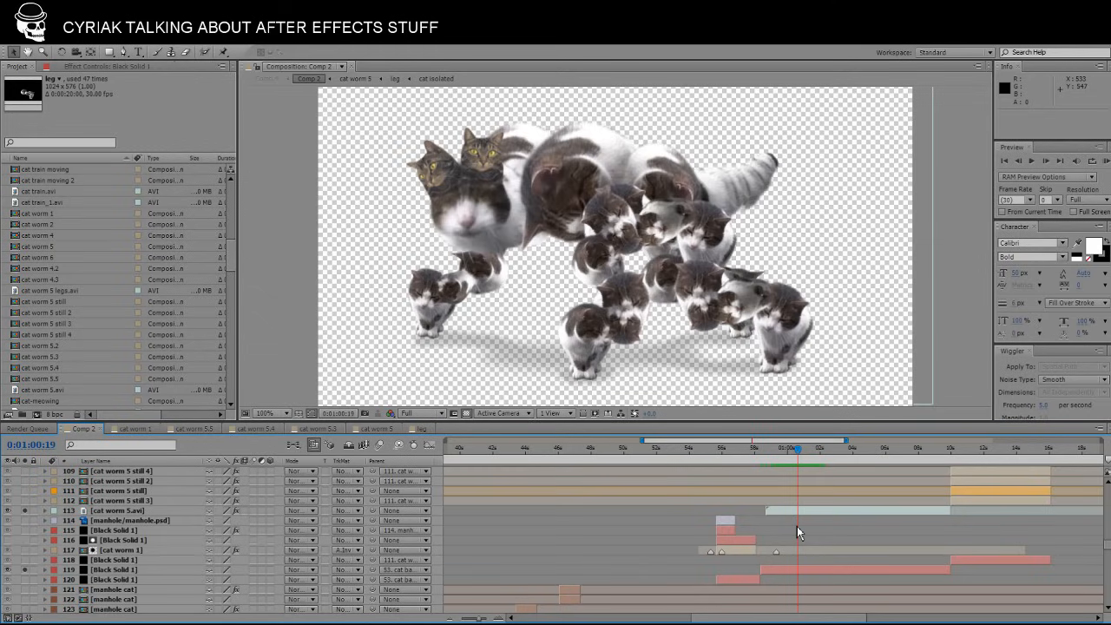
click(785, 453)
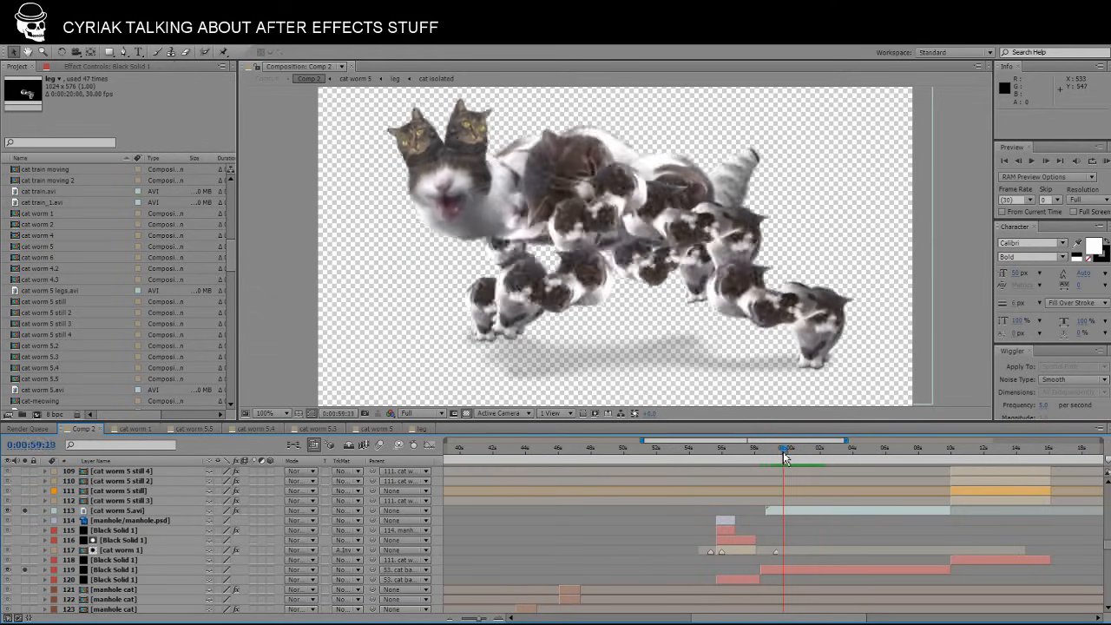
mouse_move(785, 453)
mouse_down()
mouse_move(824, 453)
mouse_move(791, 456)
mouse_up()
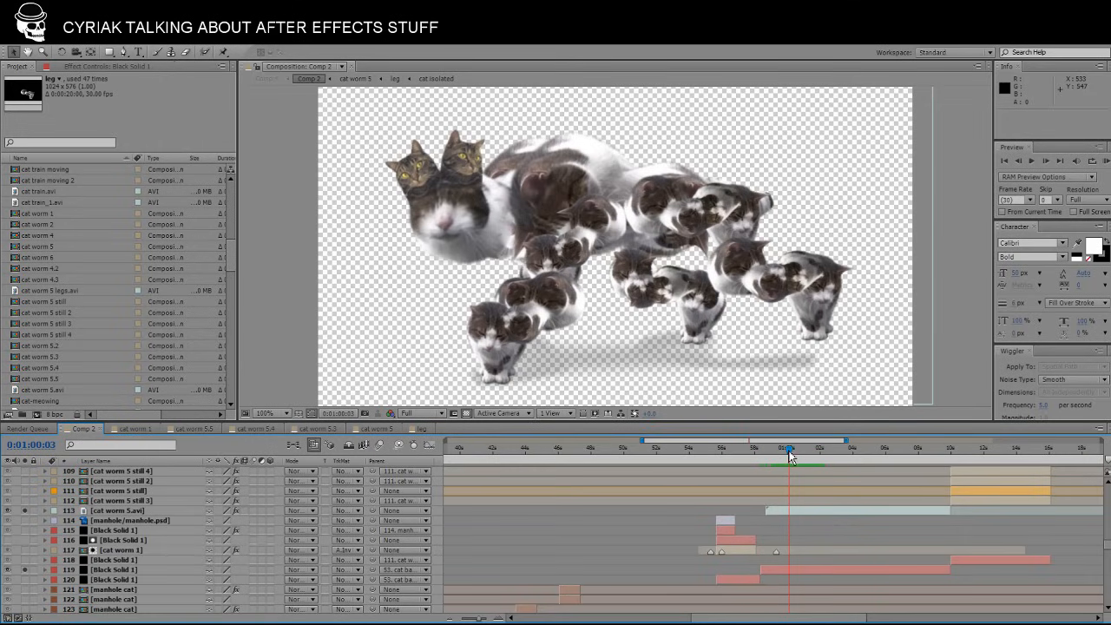
drag(790, 457, 792, 448)
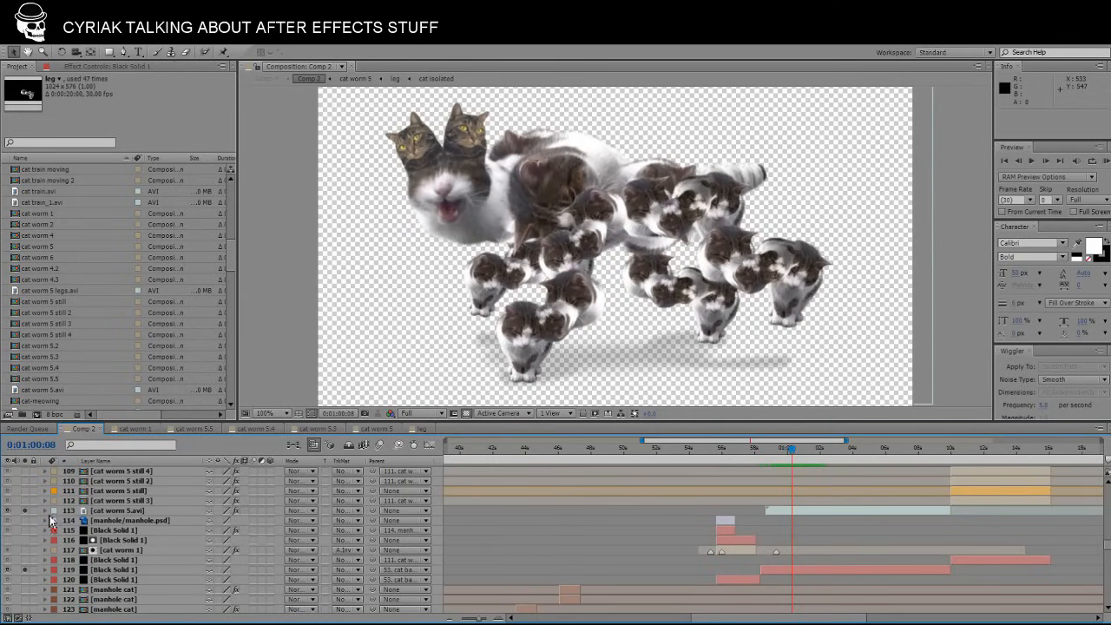
Unsolo cat worm 5.avi and the Black Solid 1 shadow layer, and scrub the full street scene to the cat cars at 0:01:02:26.
click(25, 511)
click(24, 570)
scroll(807, 529, up, 4)
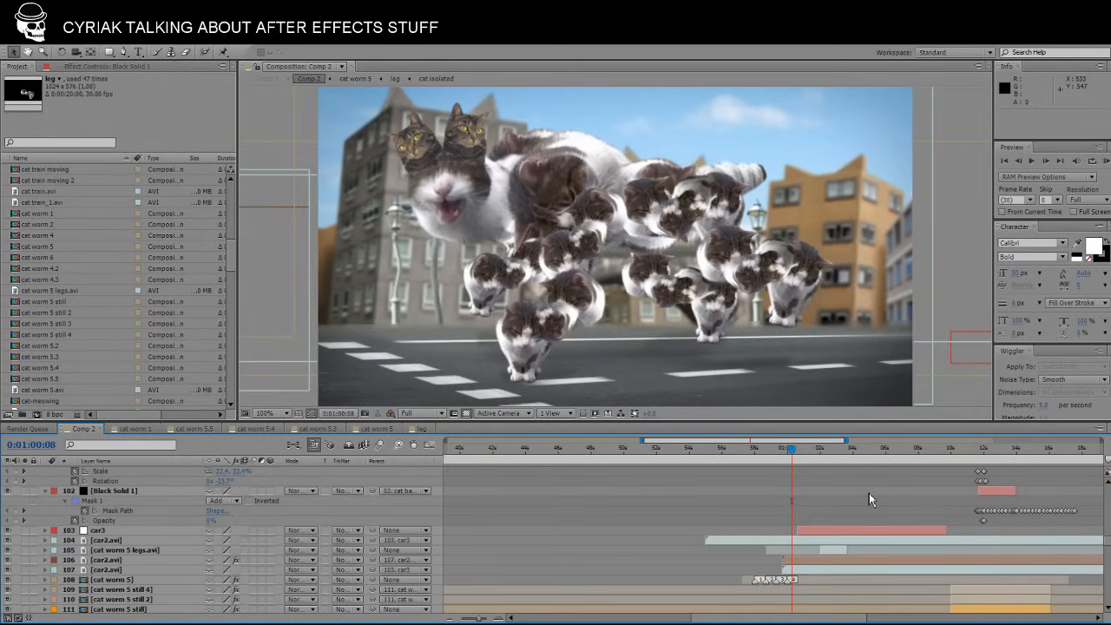
drag(805, 457, 836, 453)
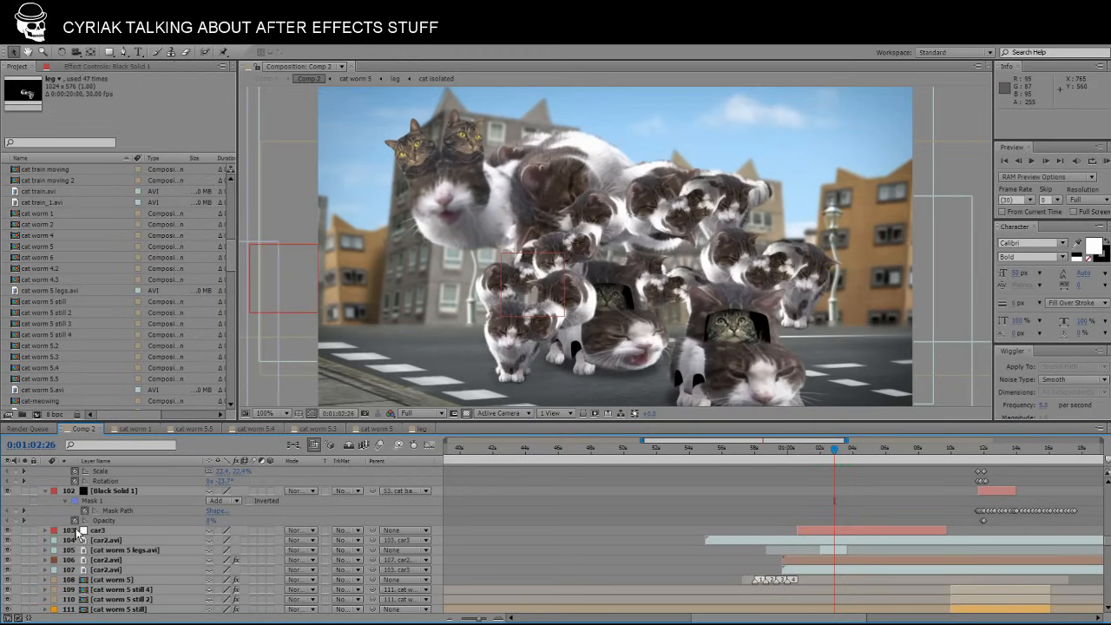
Select the car2.avi layer 106, find the source car compositions in the project and open car1.
click(106, 560)
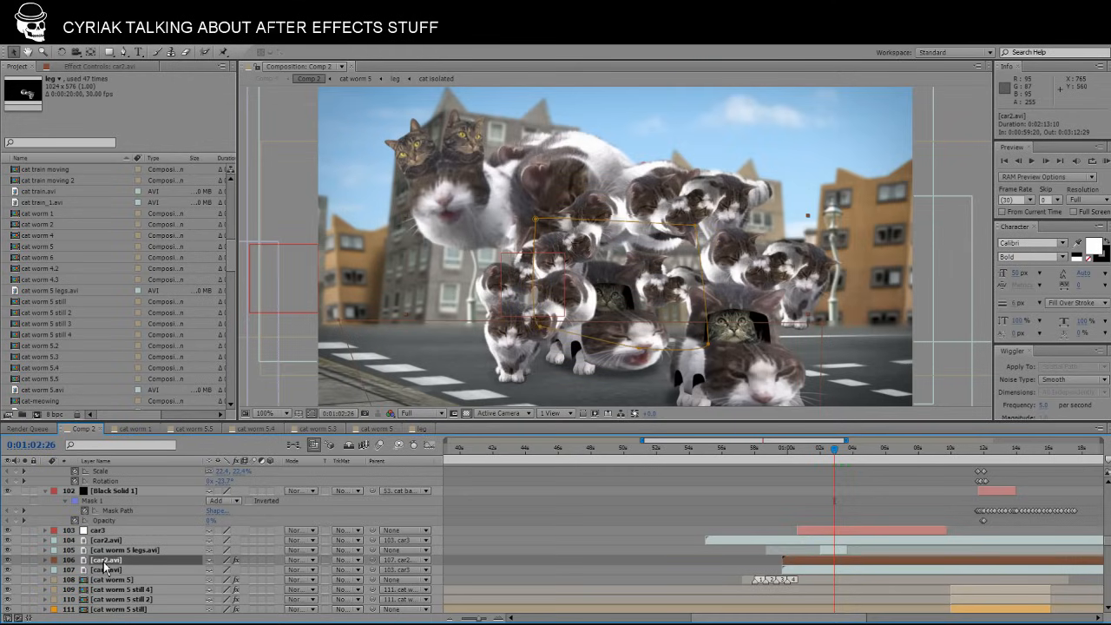
scroll(97, 562, down, 2)
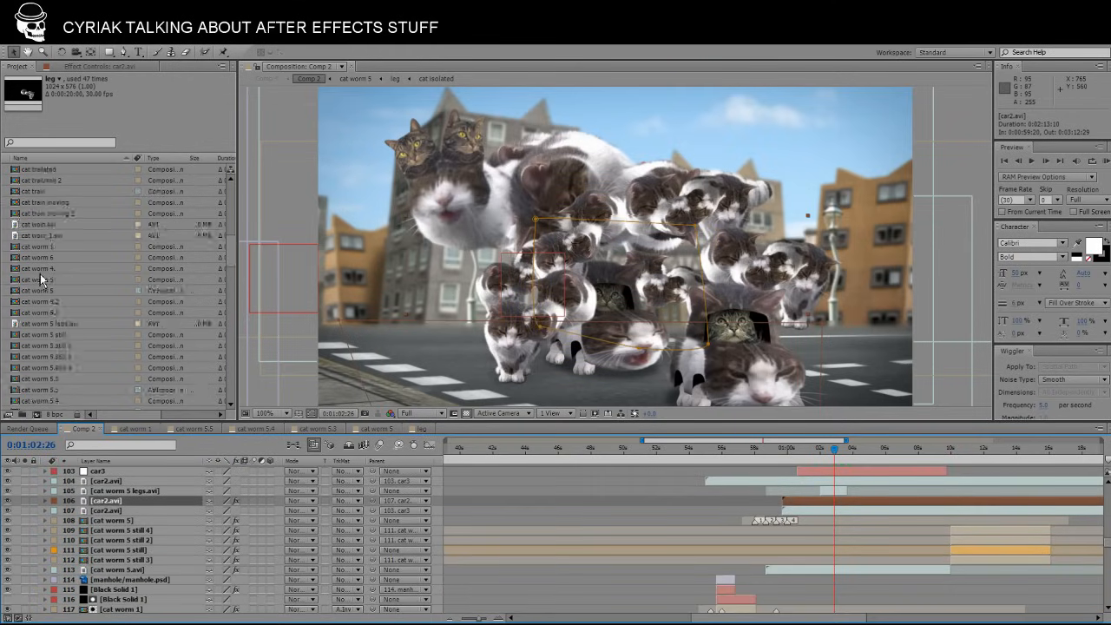
scroll(42, 279, up, 7)
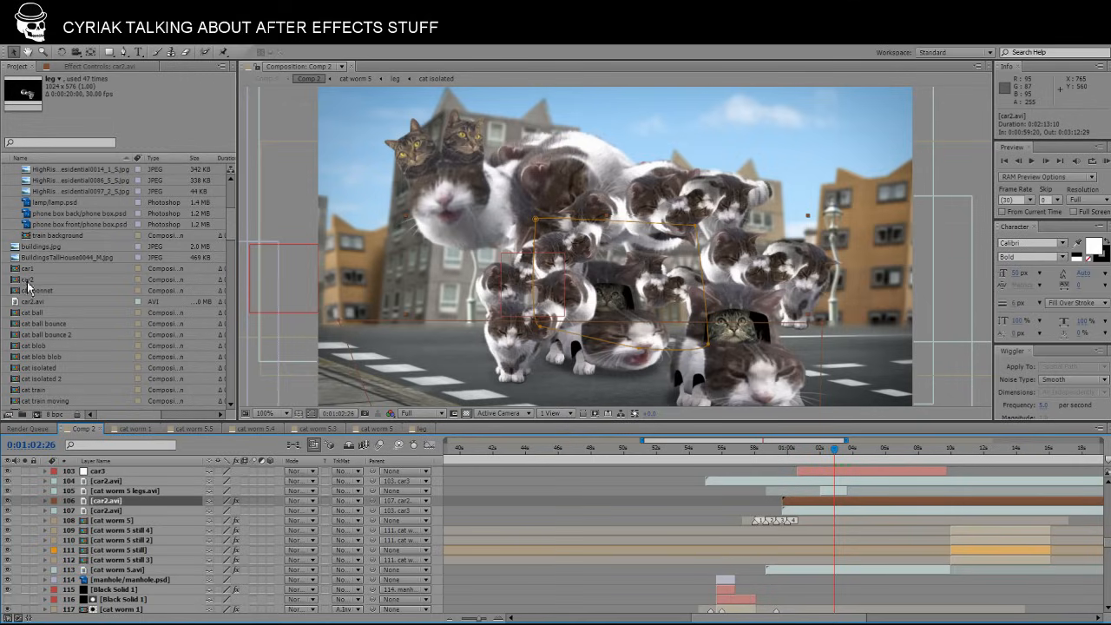
click(28, 271)
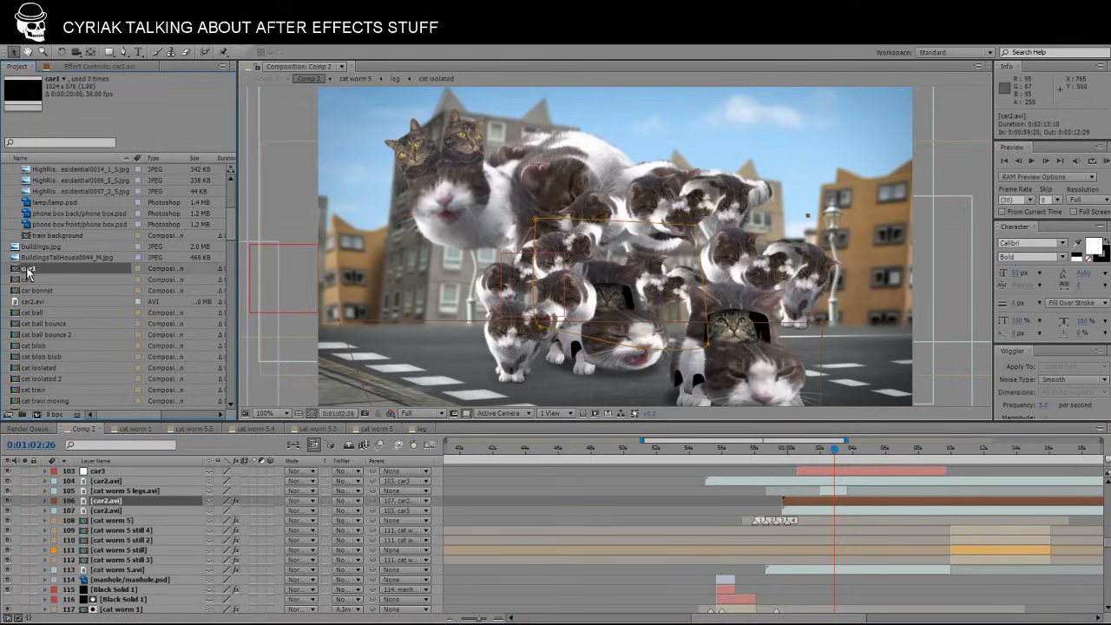
double_click(27, 275)
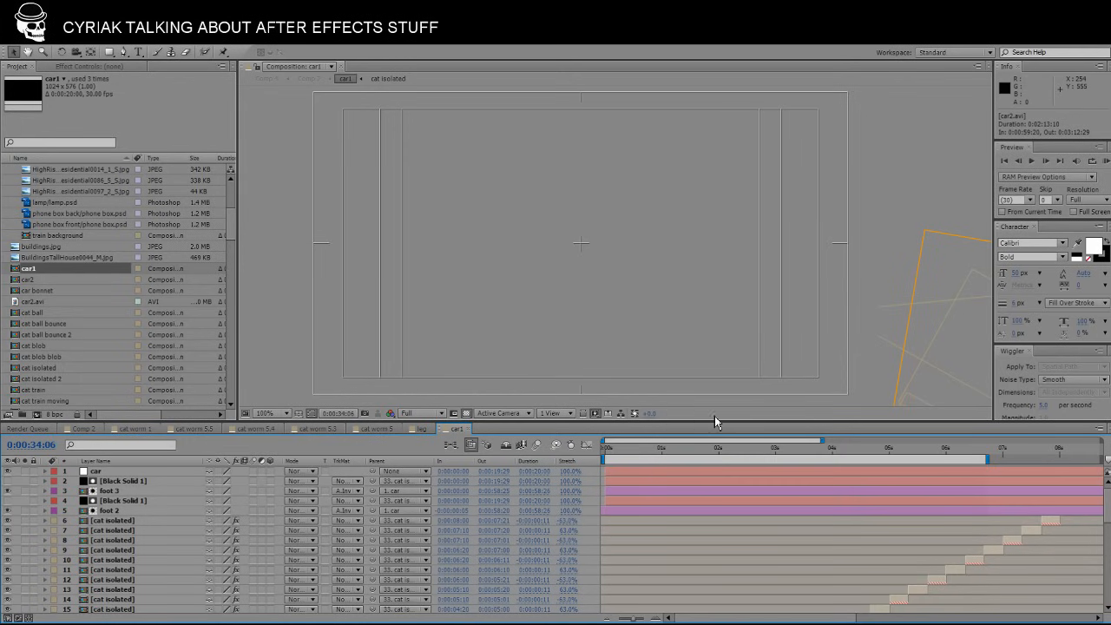
Scrub car1 to 0:00:03:05 and examine the cat car up close at 200%, returning to the 100% view.
drag(998, 459, 789, 460)
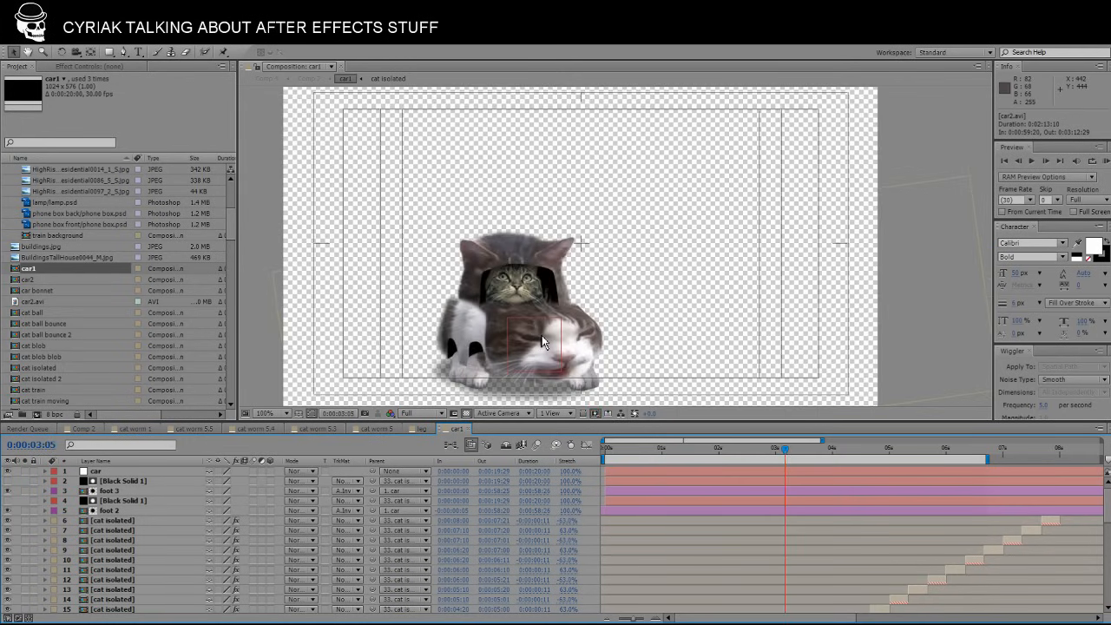
drag(627, 313, 598, 262)
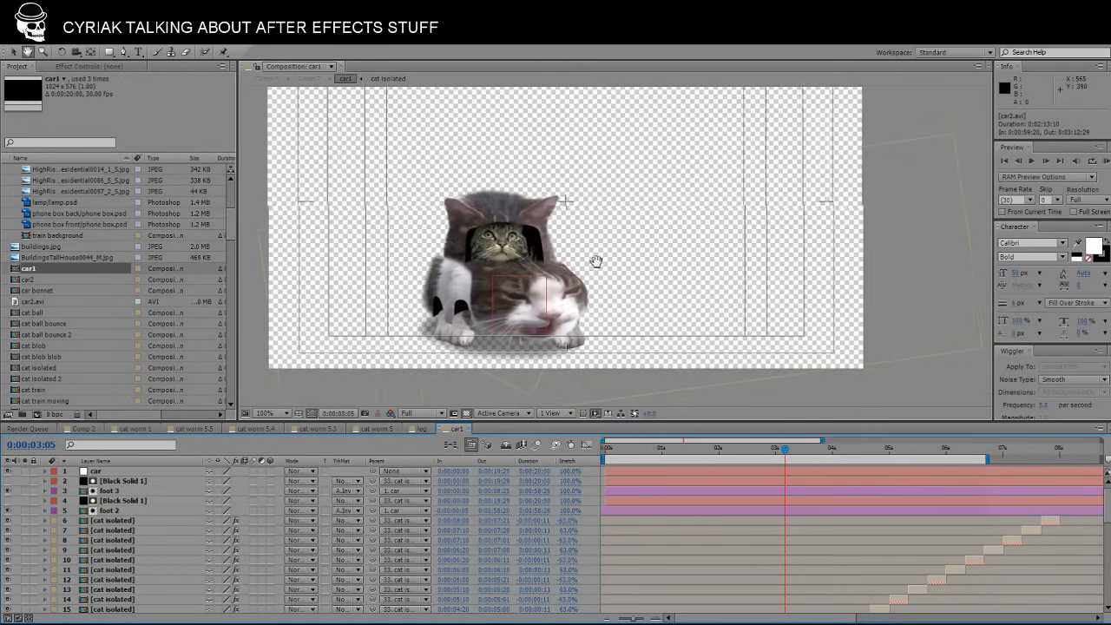
scroll(553, 295, up, 1)
drag(551, 298, 665, 236)
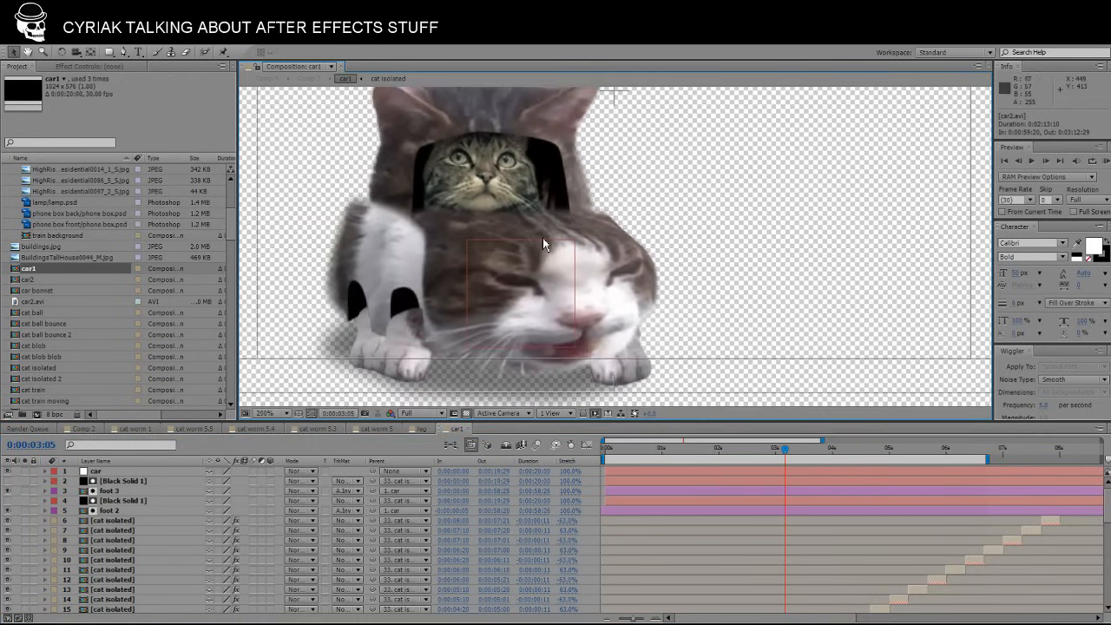
scroll(544, 245, down, 1)
scroll(543, 238, up, 1)
scroll(542, 238, down, 1)
Scrub car1 to 0:00:02:24 and solo the cat isolated layer 21 that forms the car's bonnet face.
scroll(690, 525, down, 5)
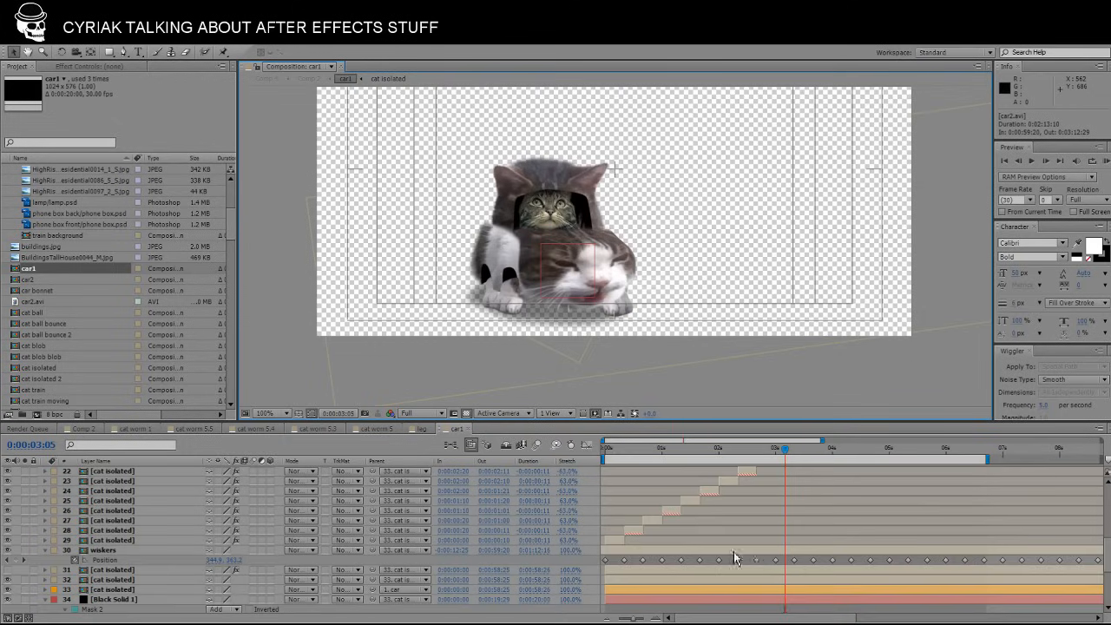
scroll(772, 541, up, 3)
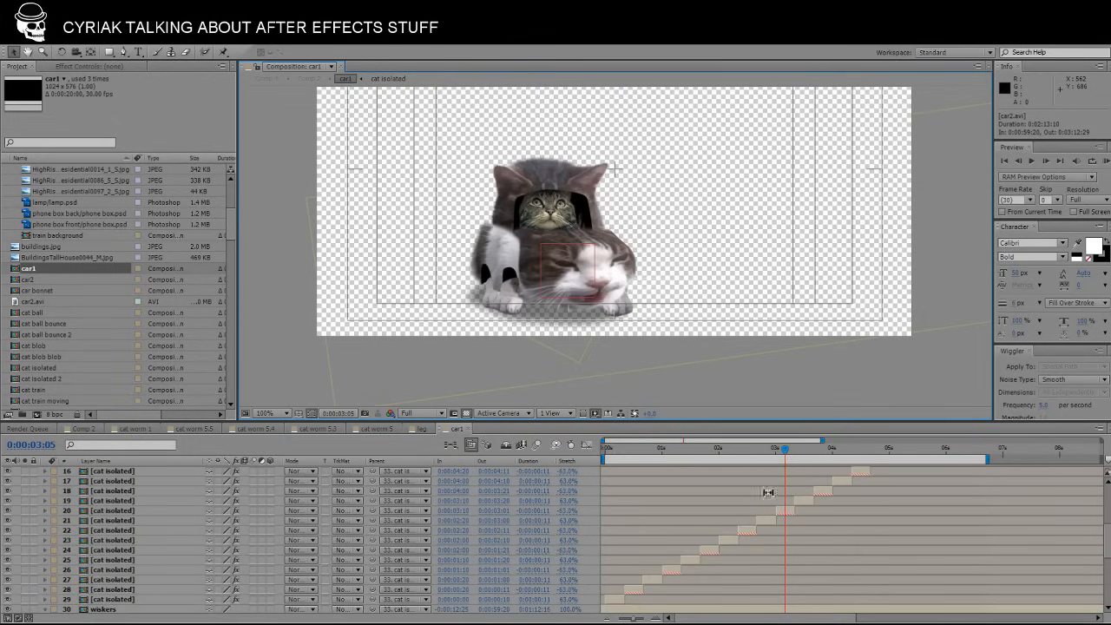
drag(772, 451, 766, 458)
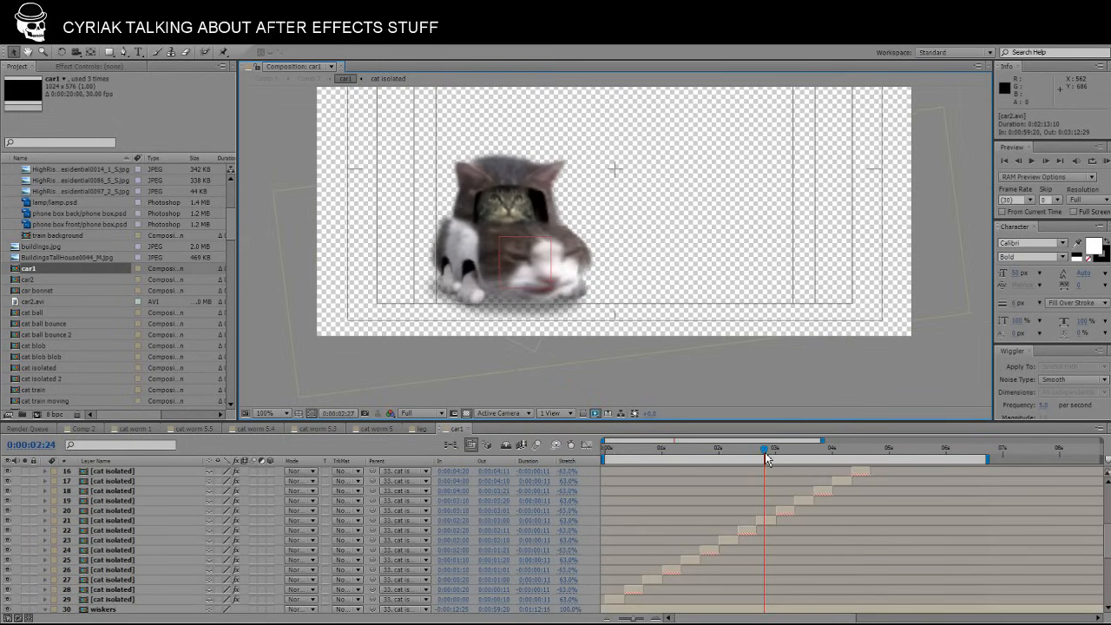
click(772, 522)
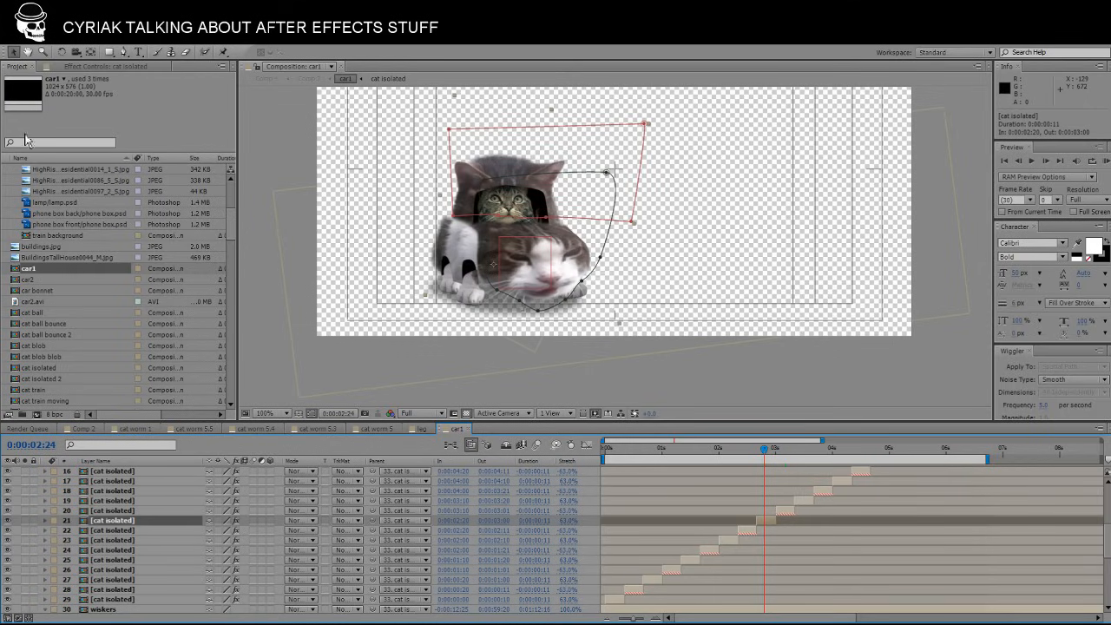
click(26, 522)
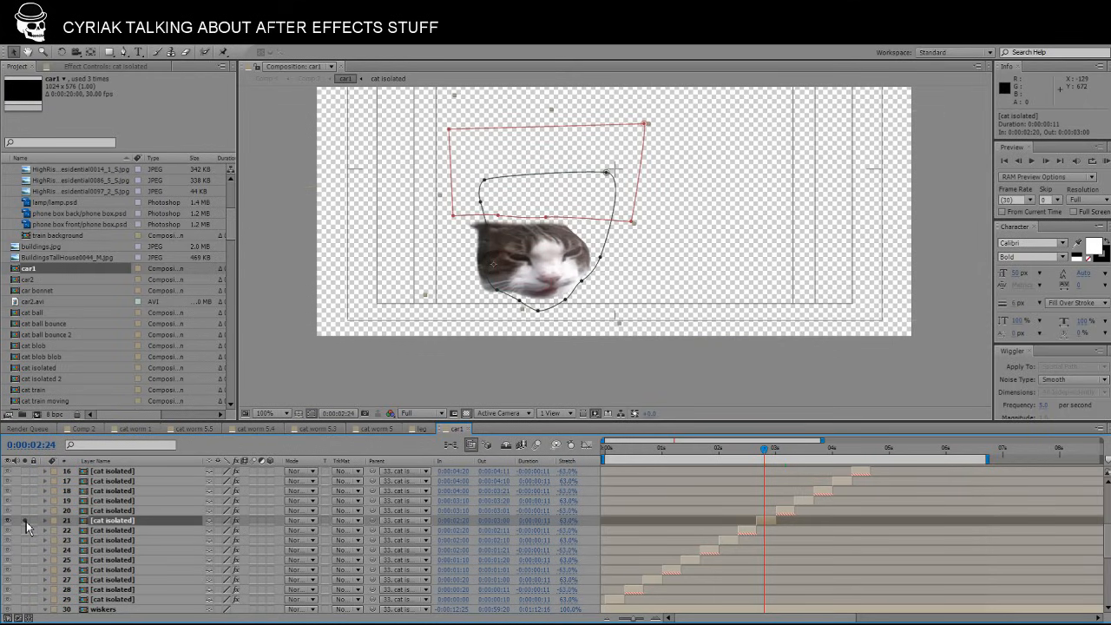
Examine the soloed cat face at 200% together with the Mesh Warp effect settings applied to it.
key(period)
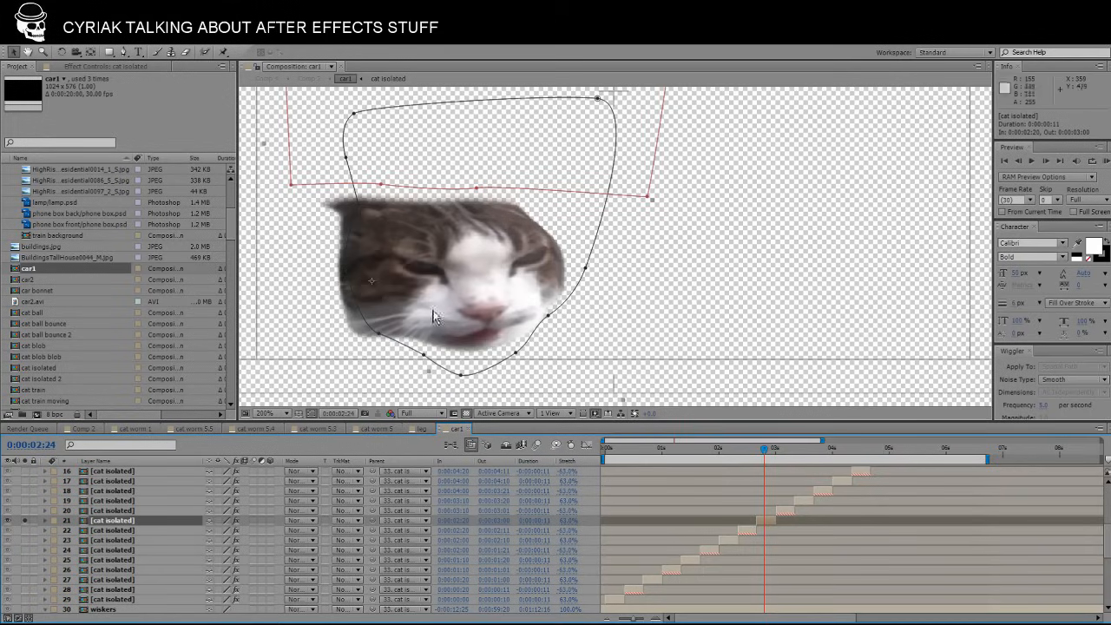
click(96, 67)
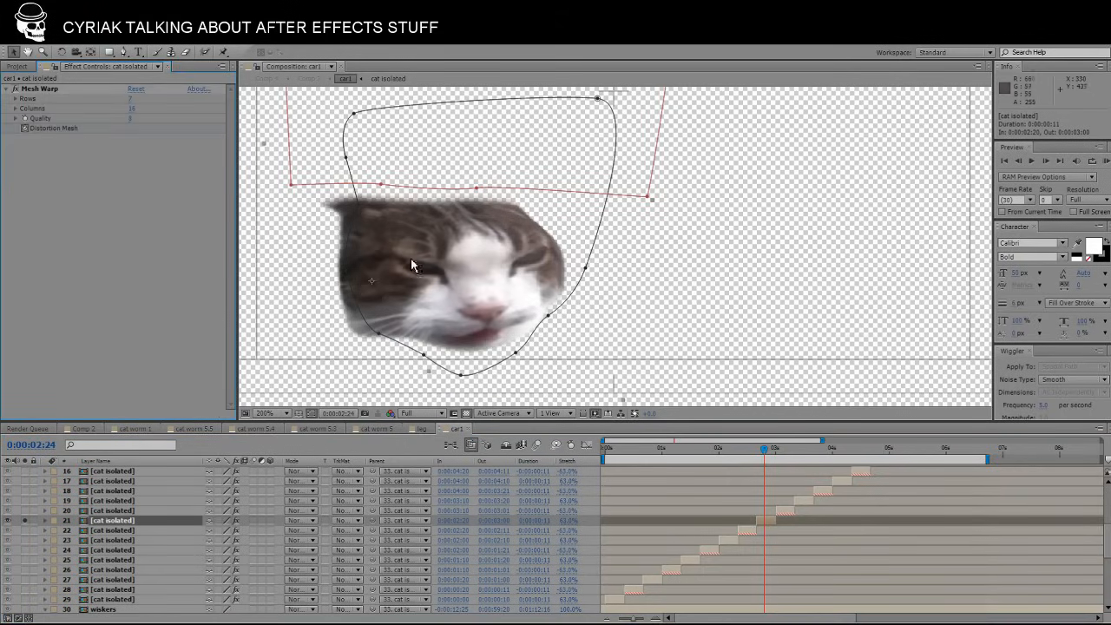
drag(700, 278, 857, 260)
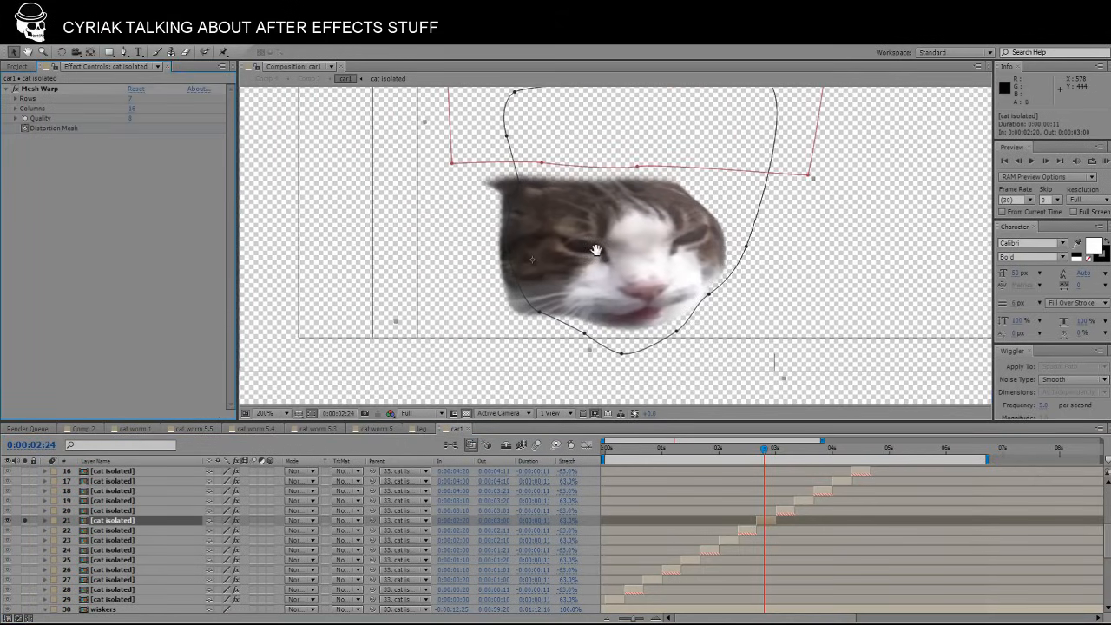
Compare the soloed cat face with and without Mesh Warp, then display the effect's distortion mesh over it.
click(16, 90)
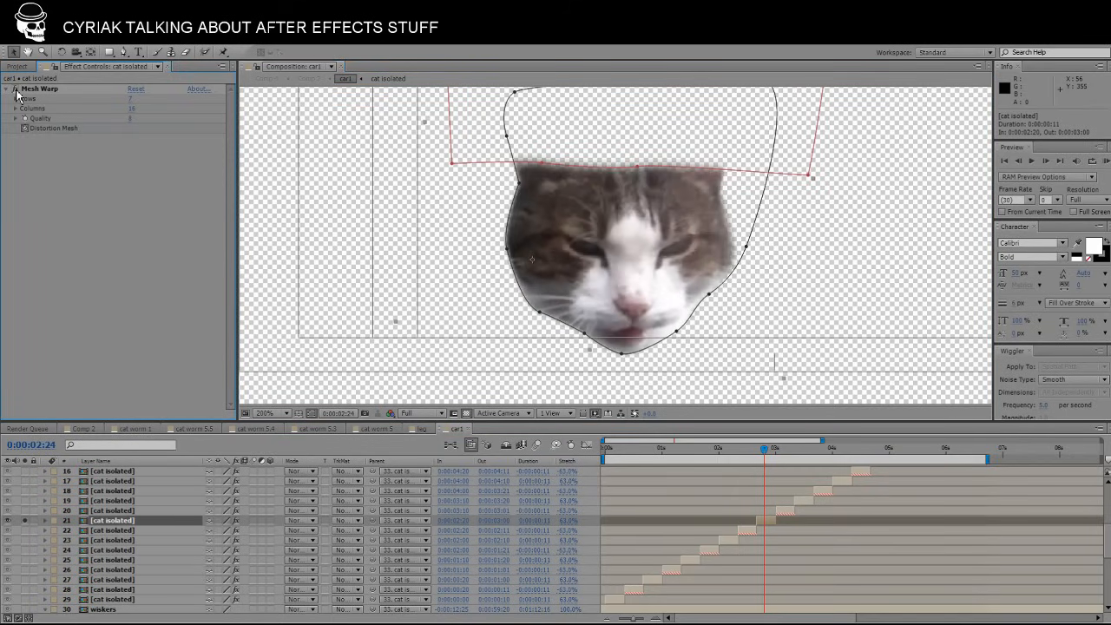
click(16, 90)
click(16, 90)
click(16, 90)
click(46, 95)
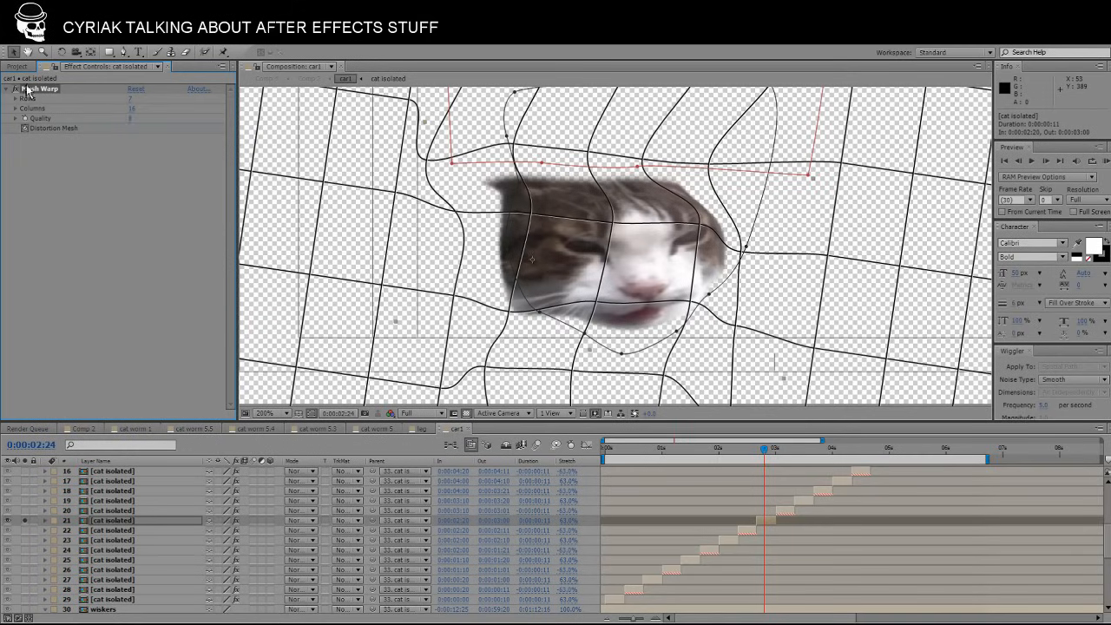
Unsolo cat isolated layer 21, view the whole cat car at 100% and scrub to 0:00:02:22.
click(26, 520)
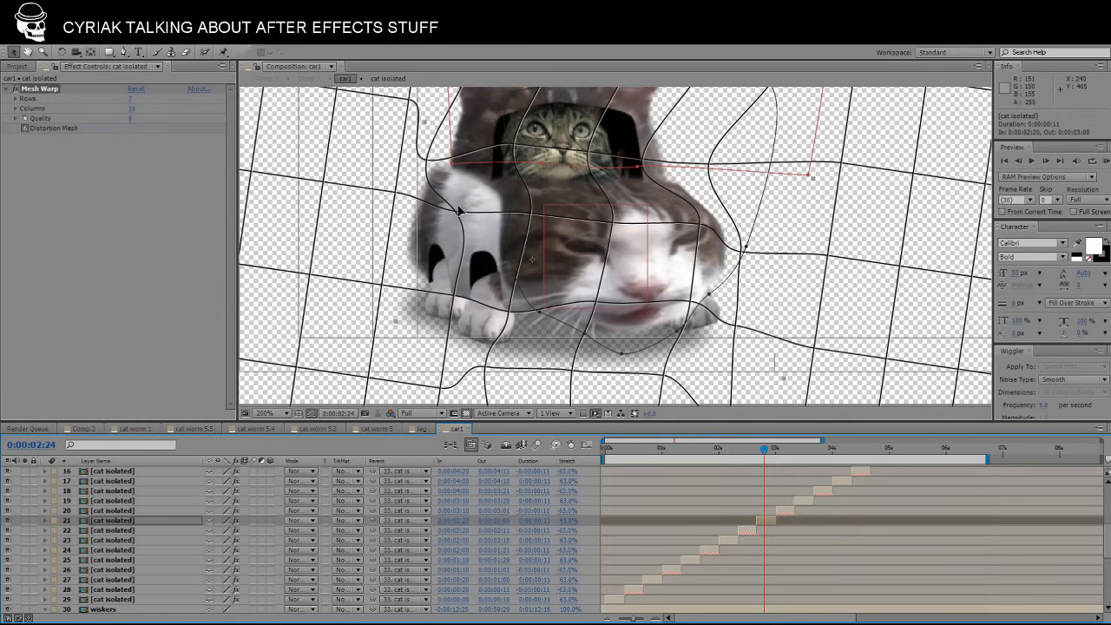
key(comma)
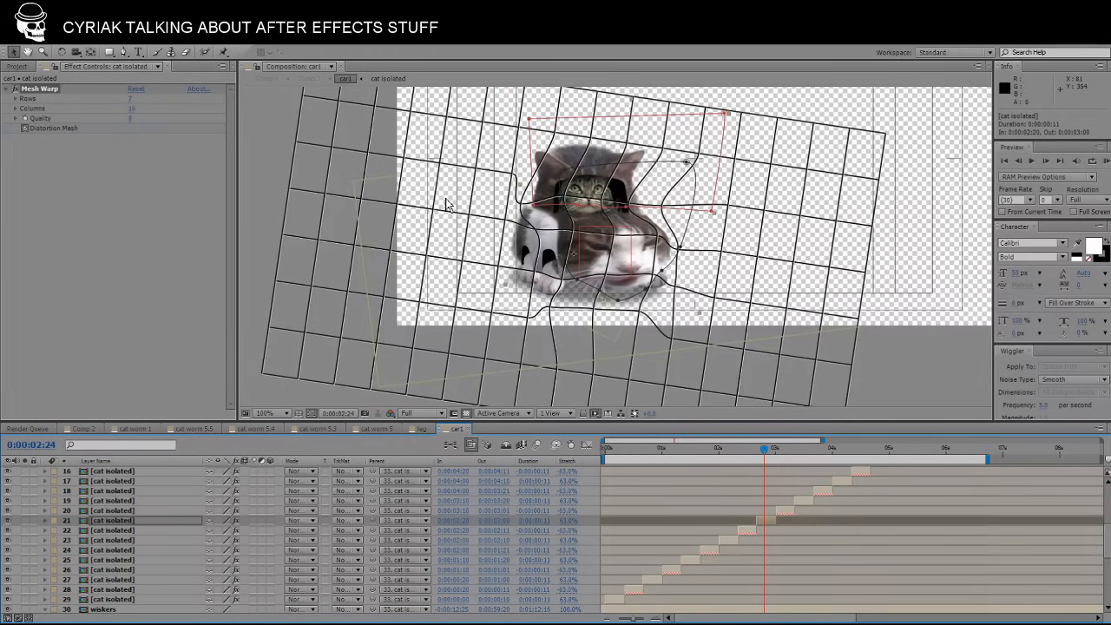
drag(548, 244, 570, 272)
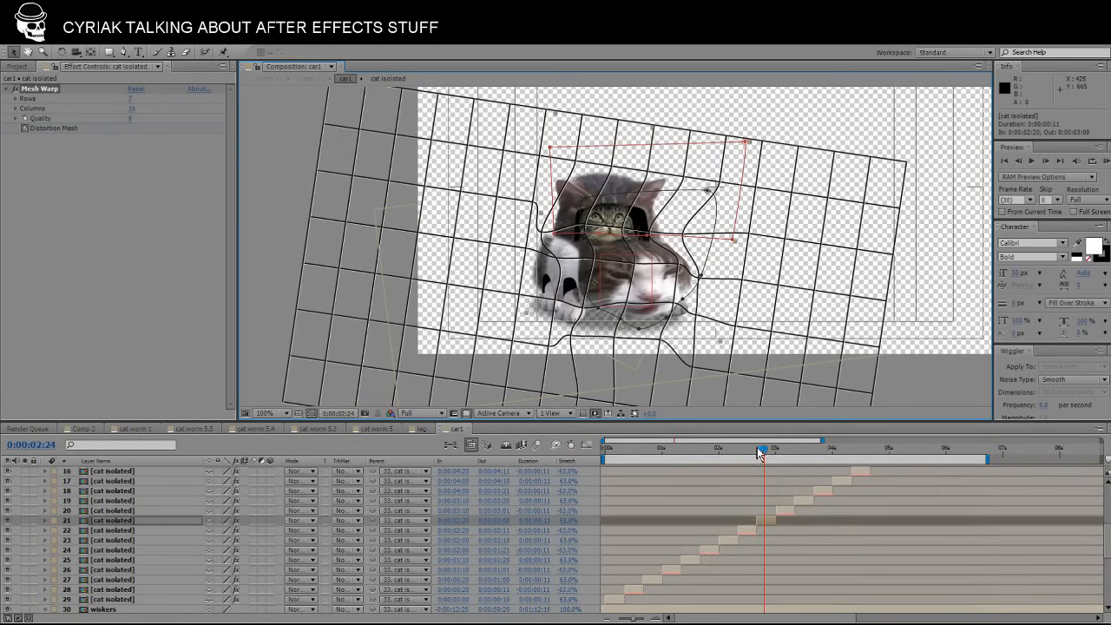
mouse_move(759, 452)
mouse_down()
mouse_move(748, 453)
mouse_move(762, 452)
mouse_up()
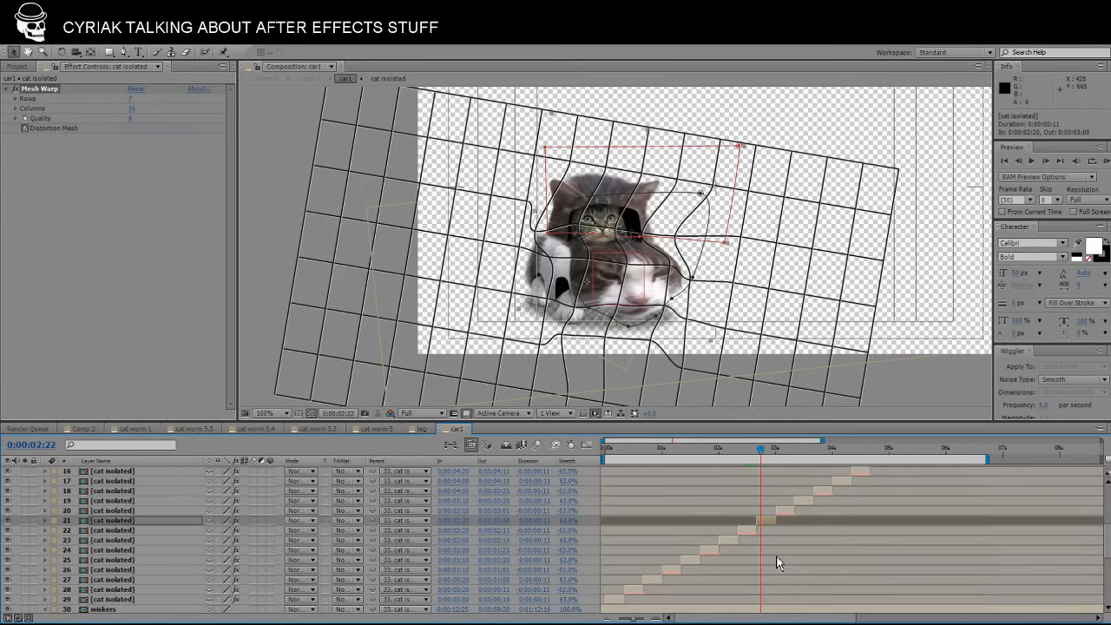
Find the wiskers layer 30, solo it briefly to inspect it and restore the full cat car view.
scroll(775, 560, down, 5)
scroll(775, 560, up, 3)
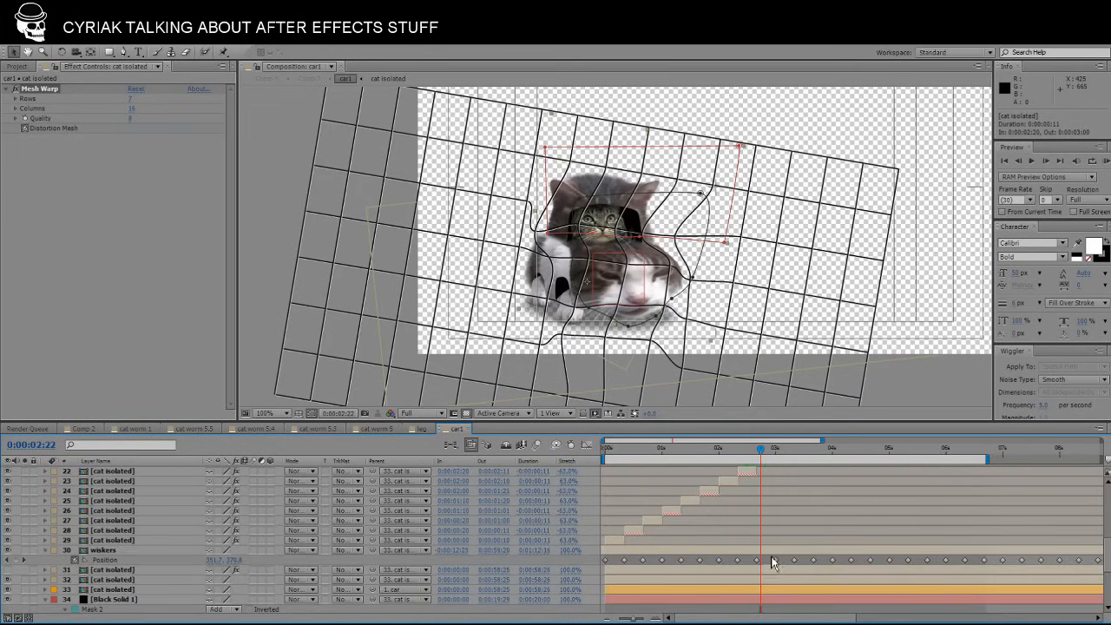
click(770, 551)
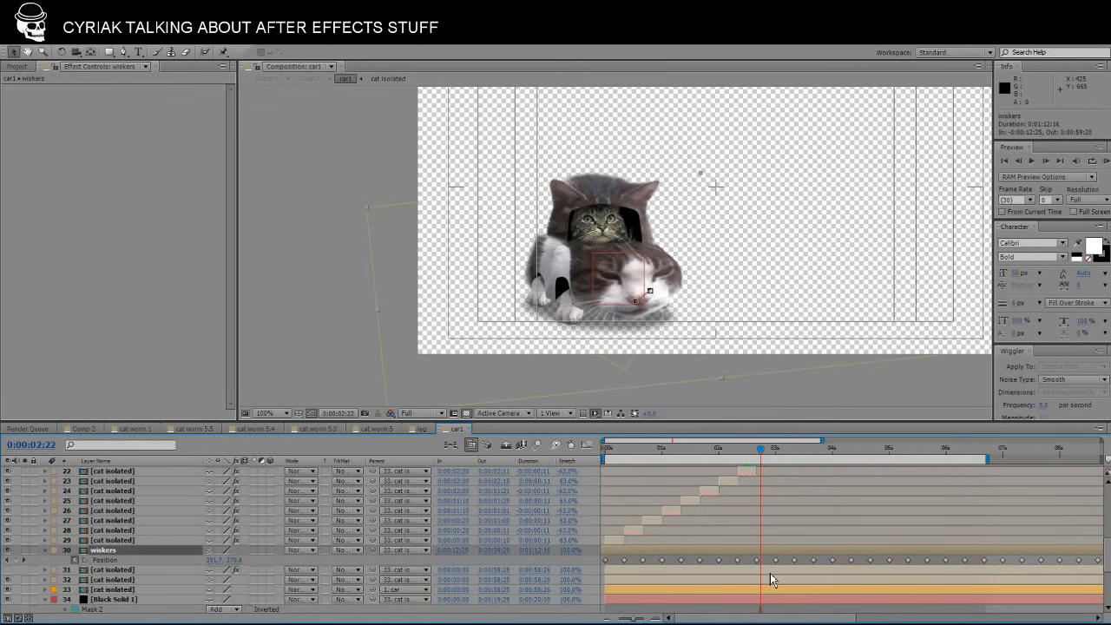
click(770, 580)
click(26, 552)
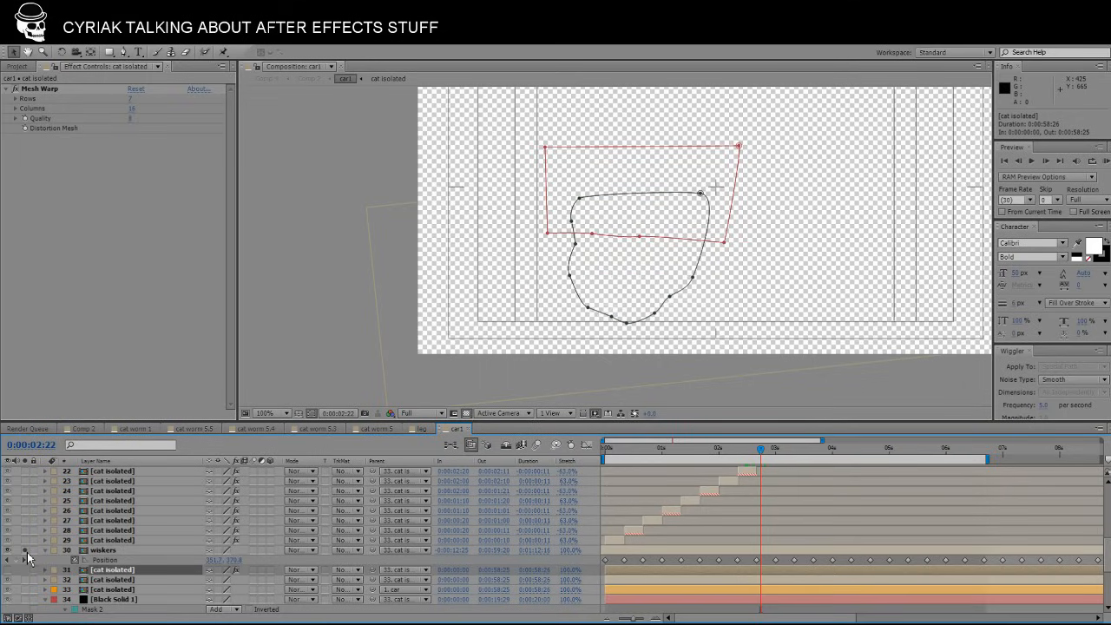
click(27, 553)
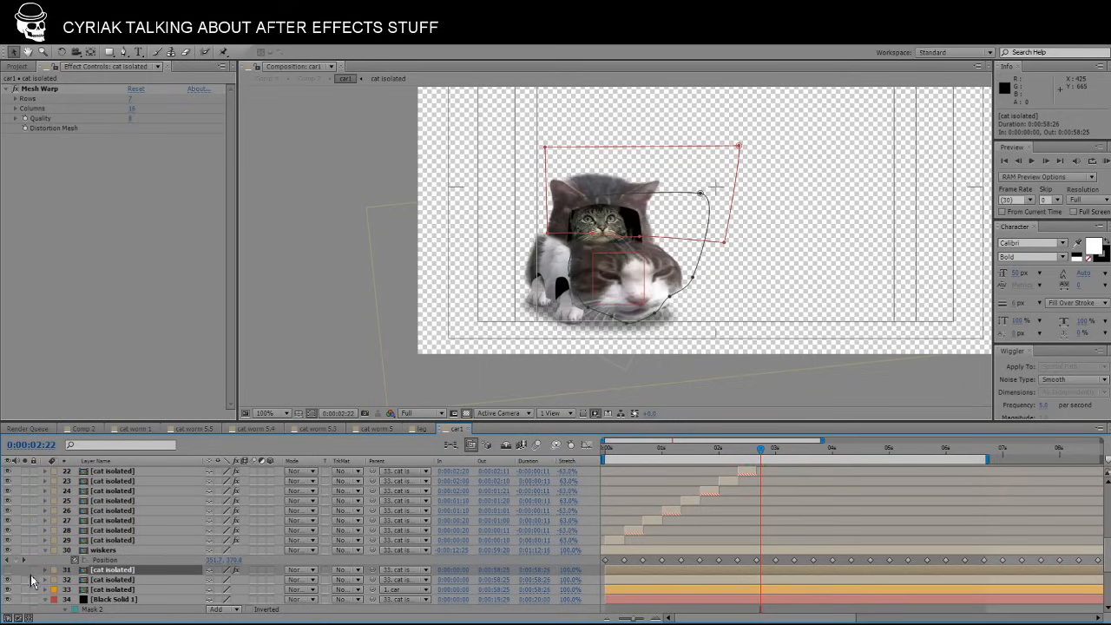
Solo cat isolated layers 32 and 33 to examine the car's side and roof pieces.
click(109, 581)
click(26, 589)
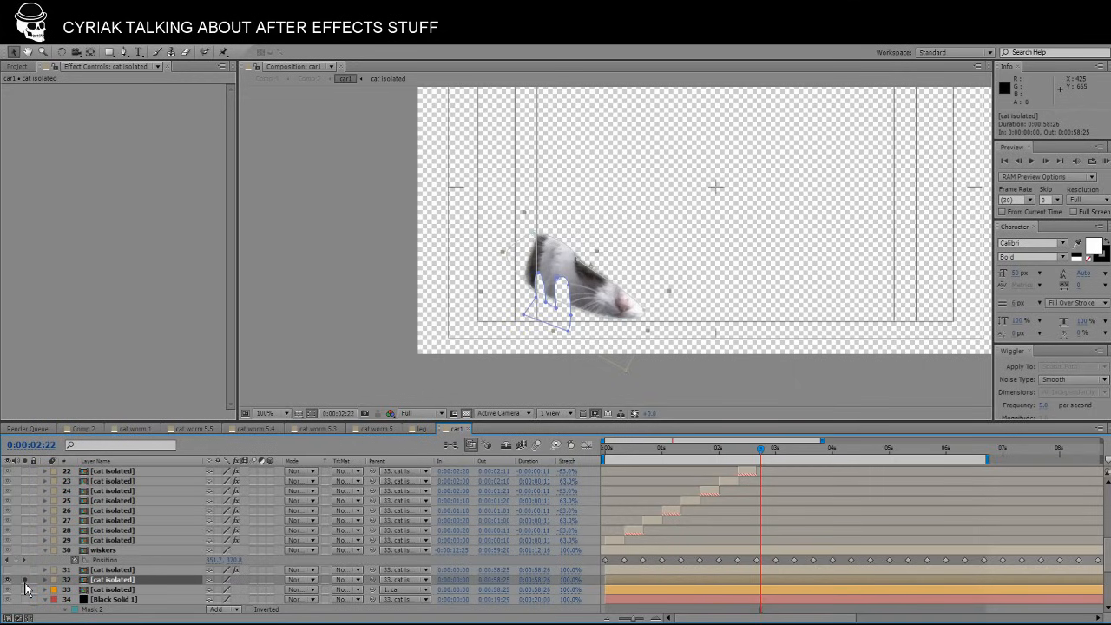
click(26, 599)
key(f)
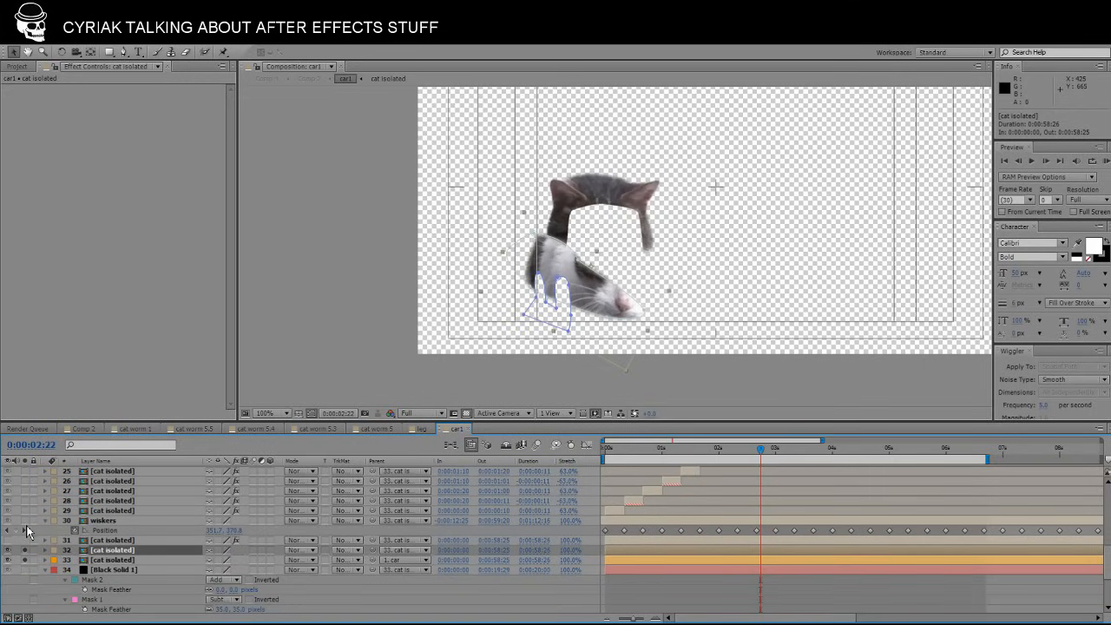
Briefly add the bonnet face layer 21 to the soloed body pieces, then unsolo layers 21, 32 and 33.
scroll(26, 531, up, 3)
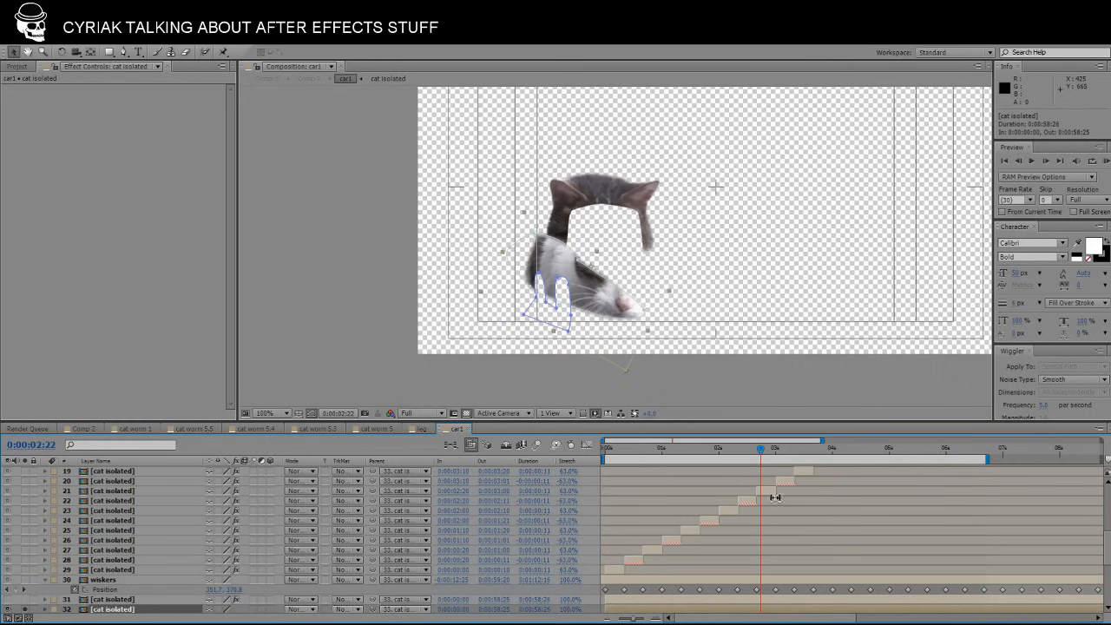
click(771, 491)
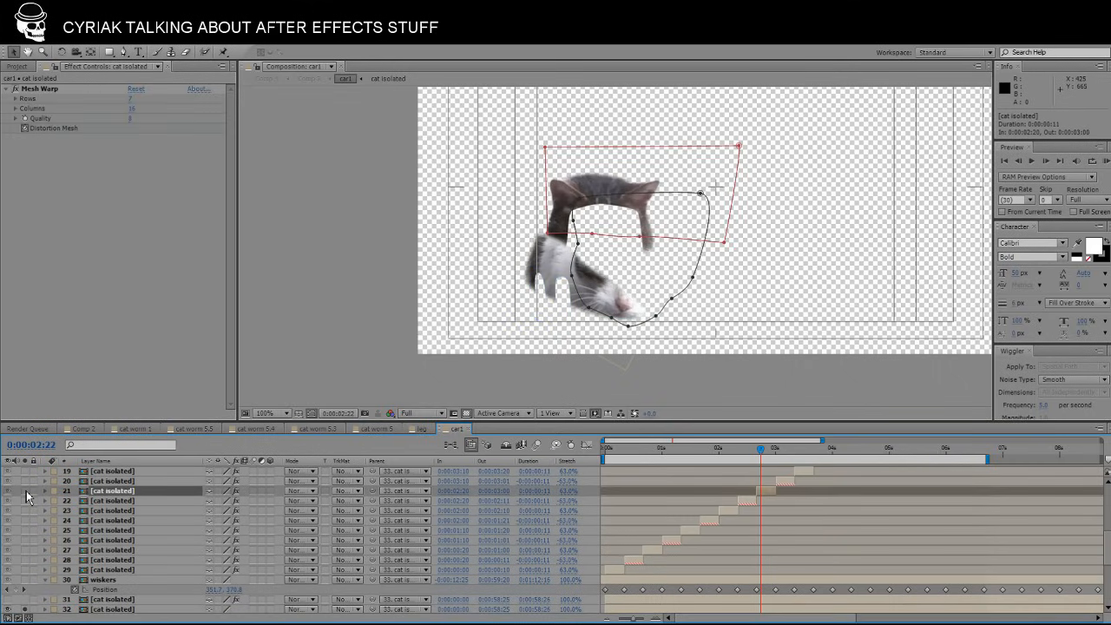
click(26, 491)
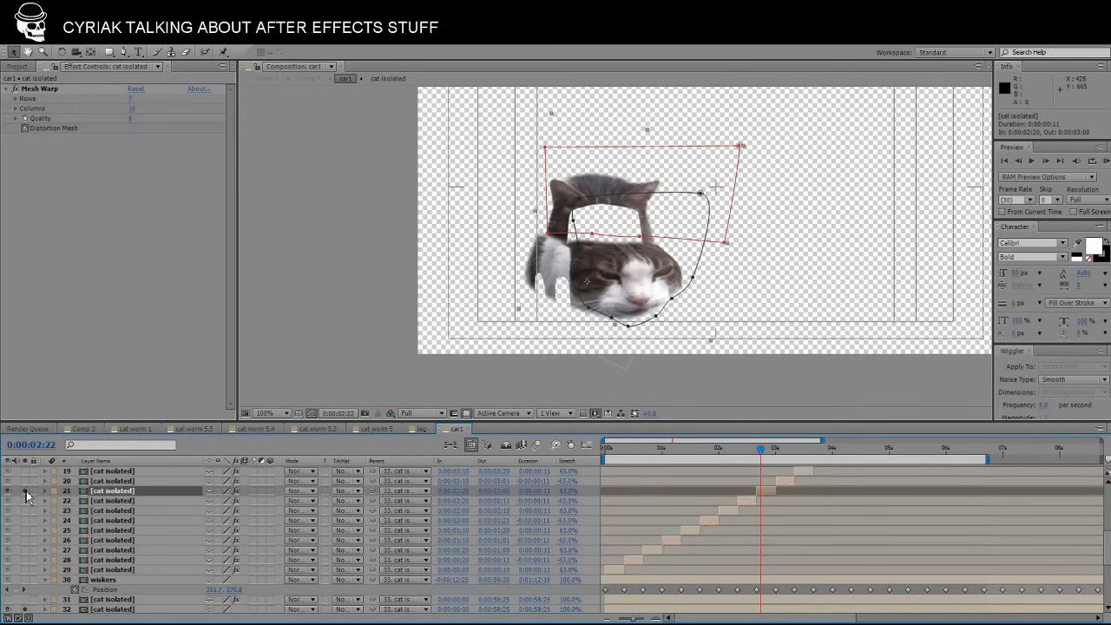
click(26, 490)
scroll(26, 603, down, 3)
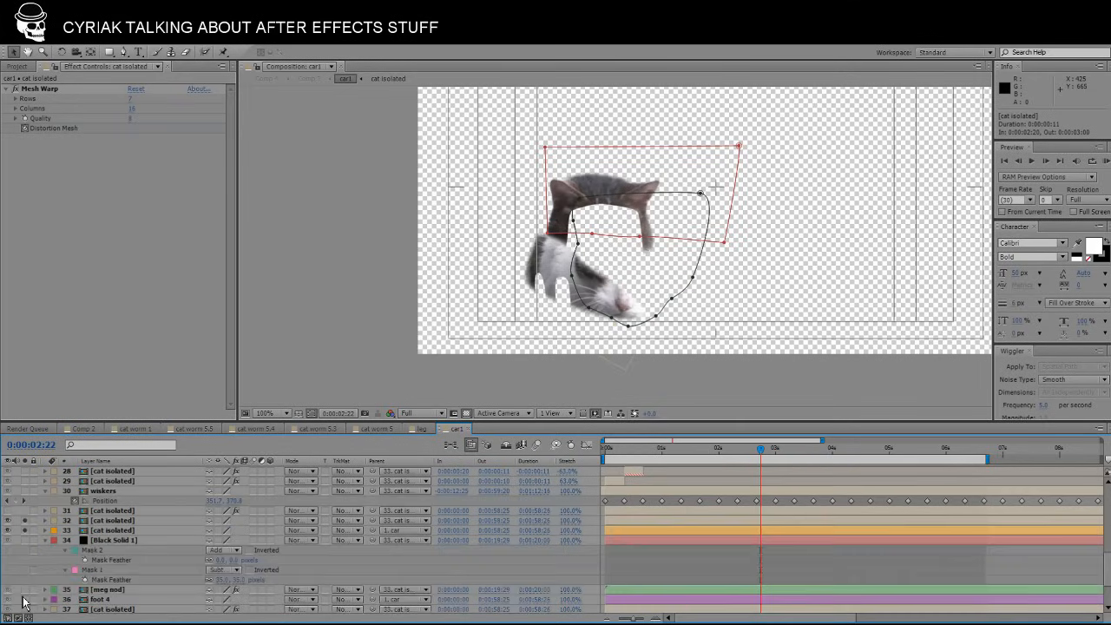
click(25, 519)
click(26, 530)
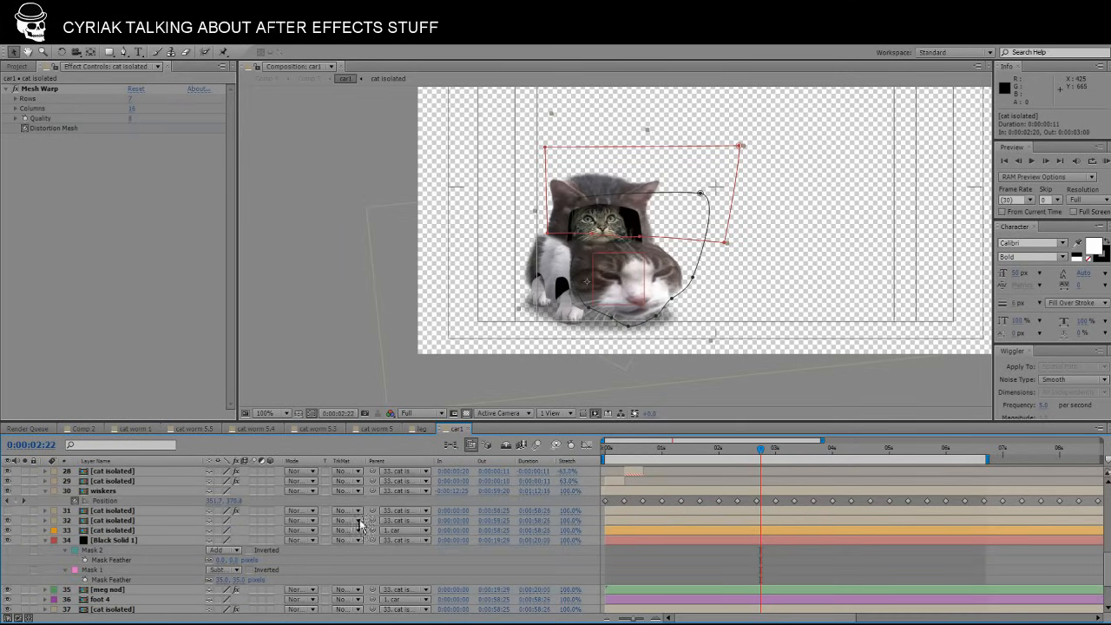
Inspect the foot 4 layer 36 with the cat car at 200%, and the road scroll layer 40.
scroll(782, 569, down, 2)
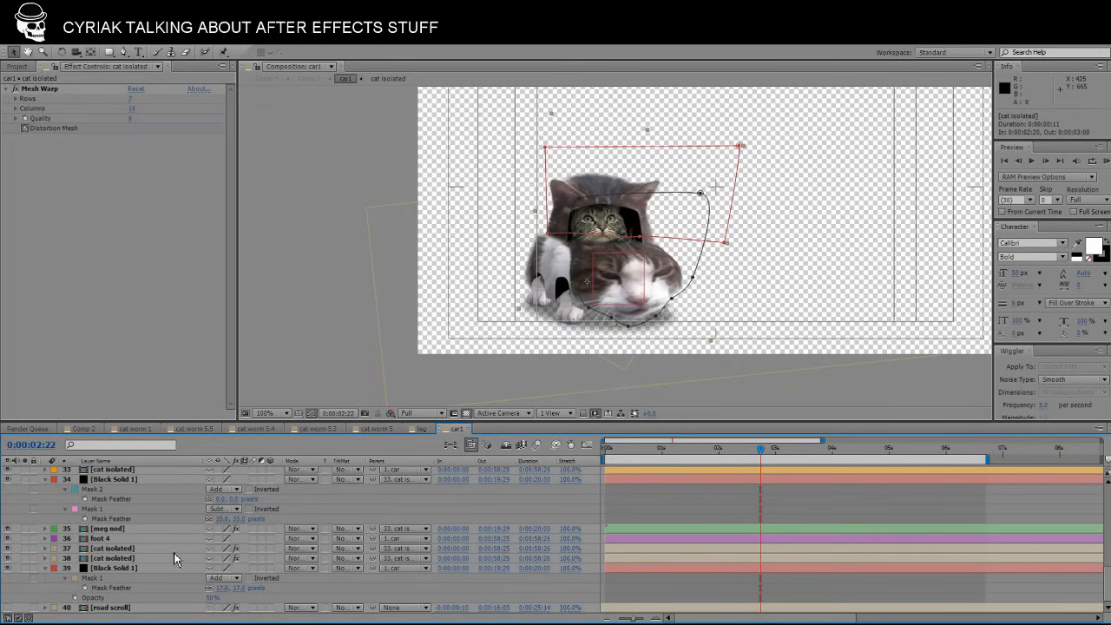
click(109, 539)
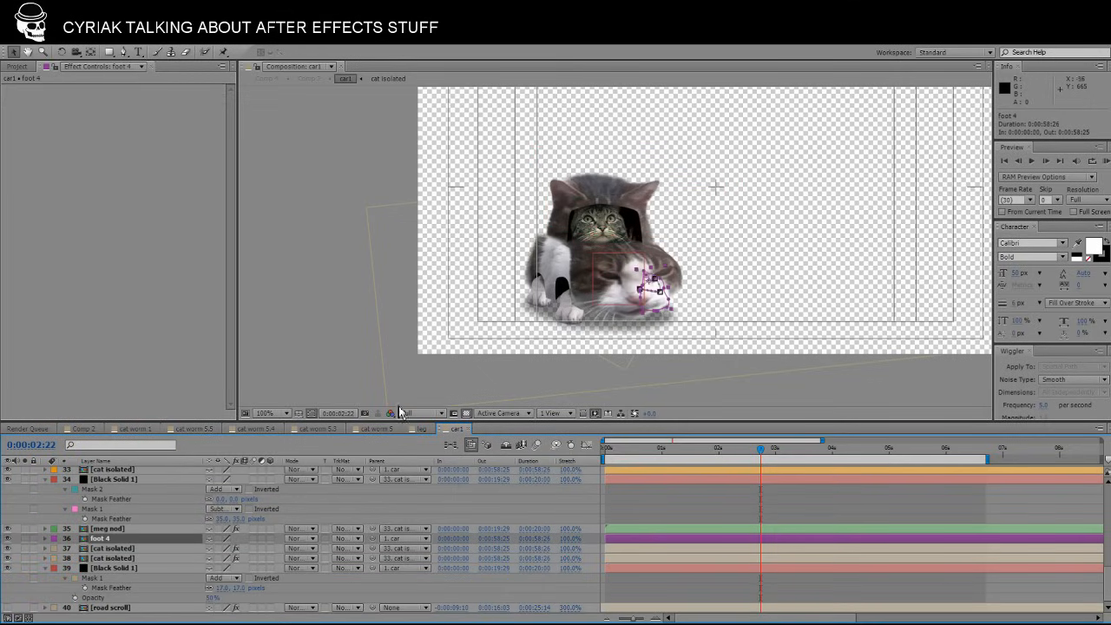
key(period)
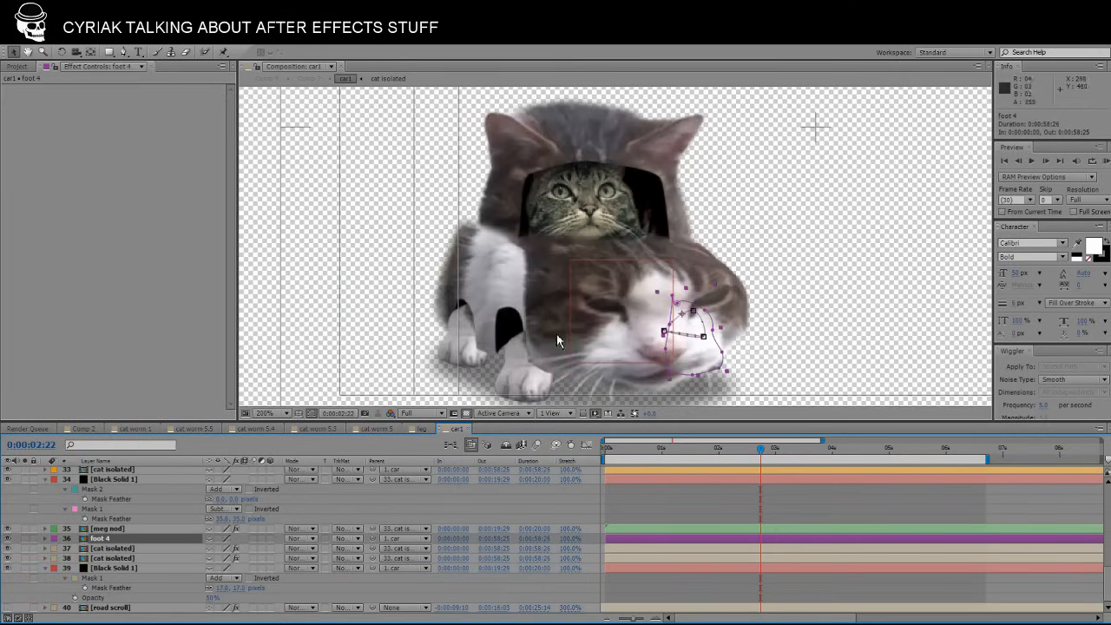
click(787, 610)
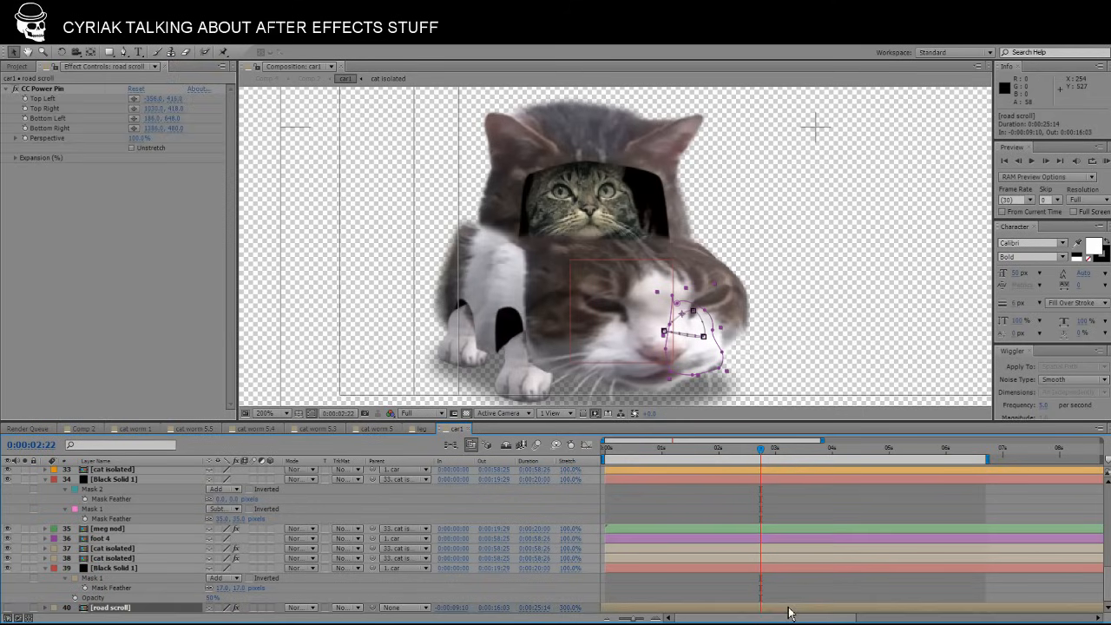
Open the foot 4 layer's source composition, cat isolated, and scrub it to 0:00:15:18 to view the whole cat.
click(104, 539)
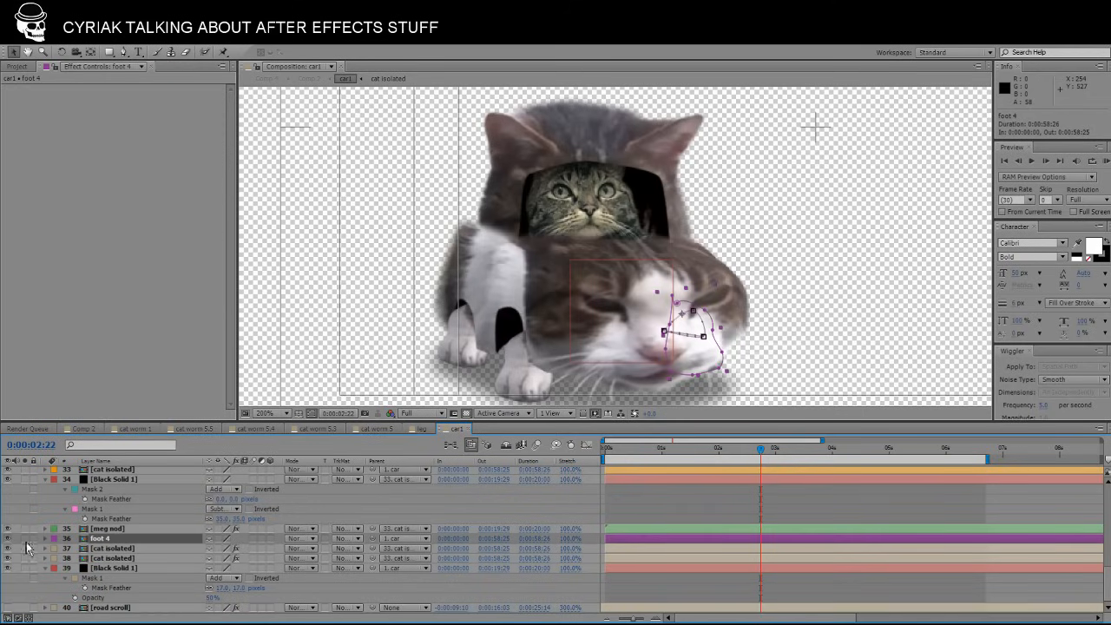
double_click(105, 538)
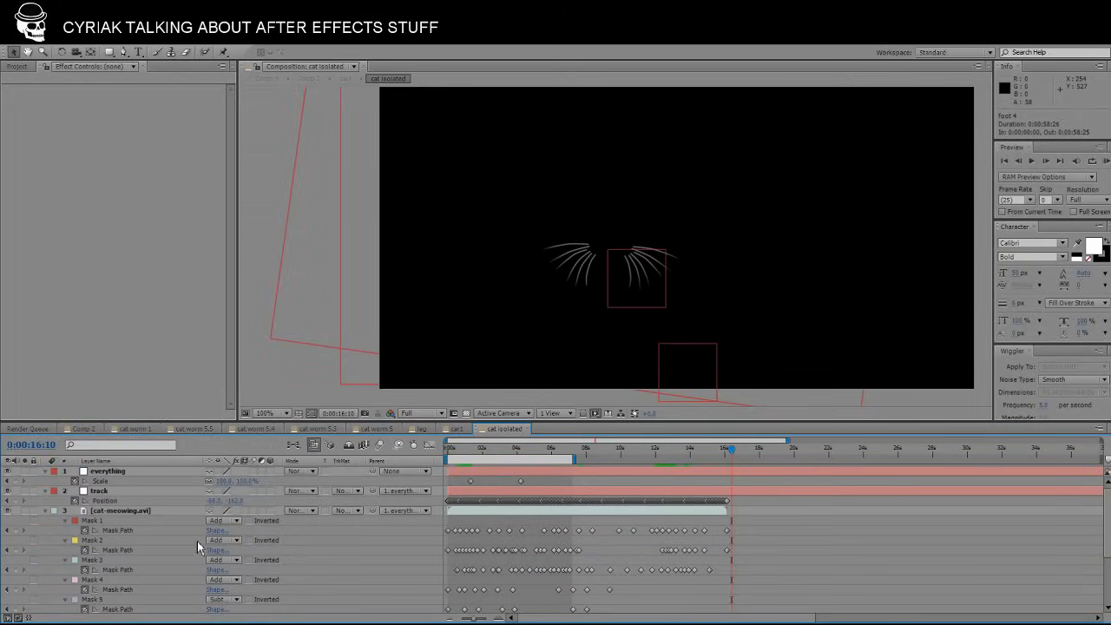
drag(734, 455, 723, 459)
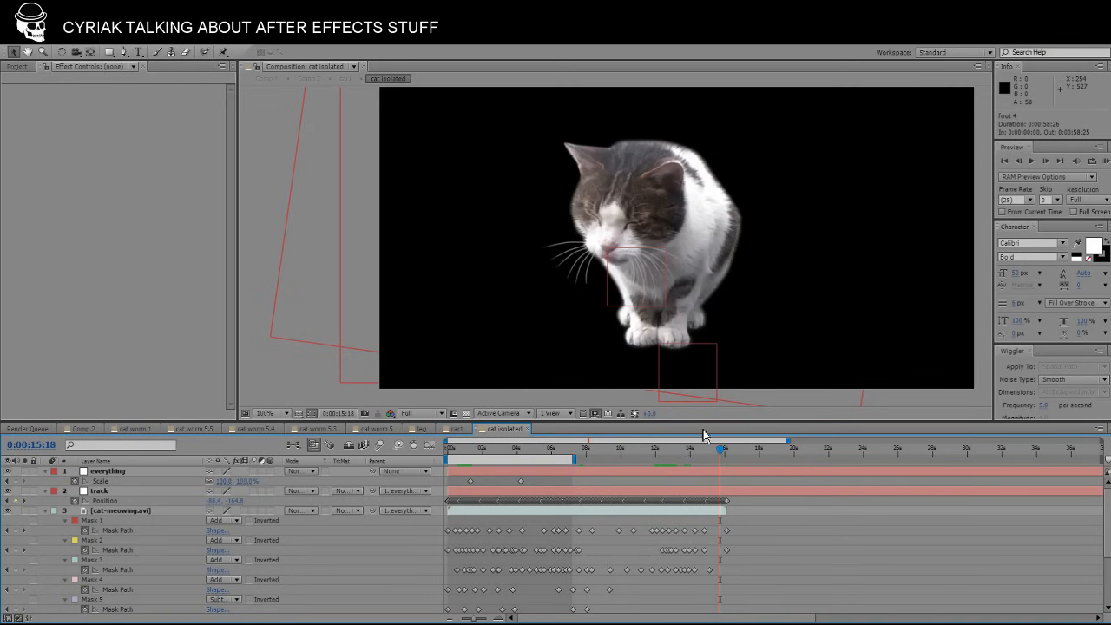
Return to Comp 2 and move the current time to 0:01:07:24 to view the multi-headed cat creature.
click(84, 427)
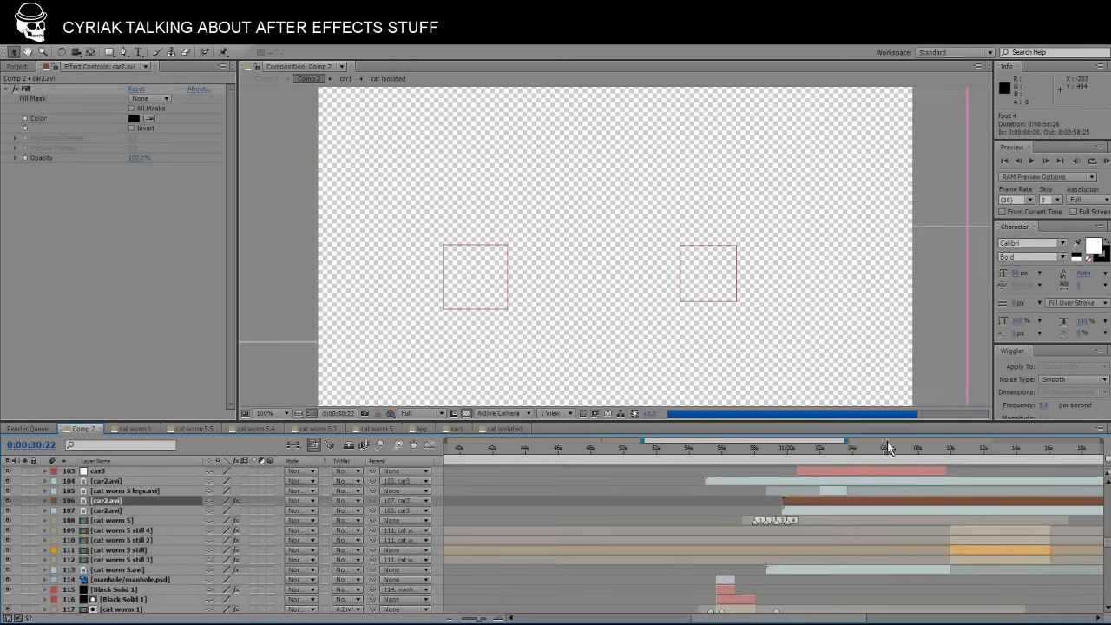
click(835, 450)
click(917, 452)
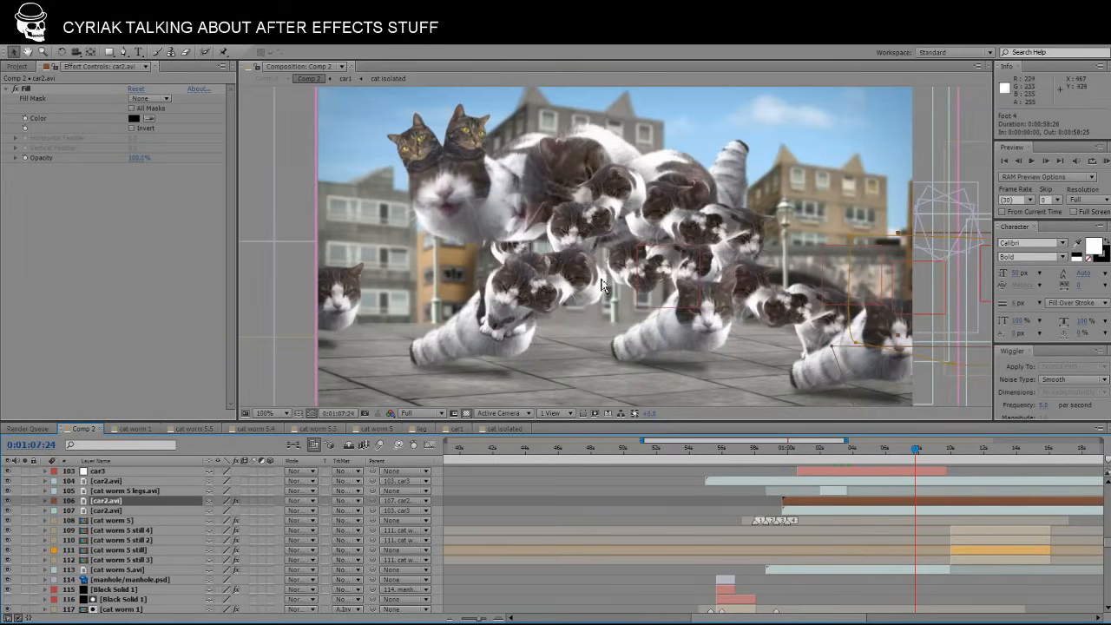
View Comp 2 at 50% and scrub through 0:01:12:24 to the cat tree scene at 0:01:18:16.
key(comma)
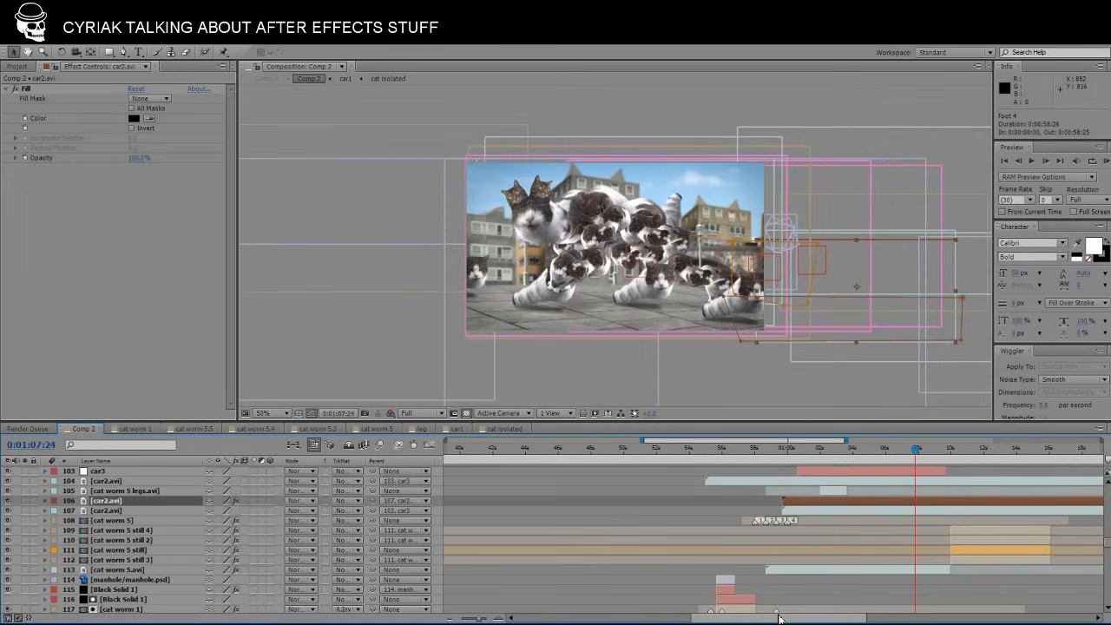
drag(795, 619, 883, 616)
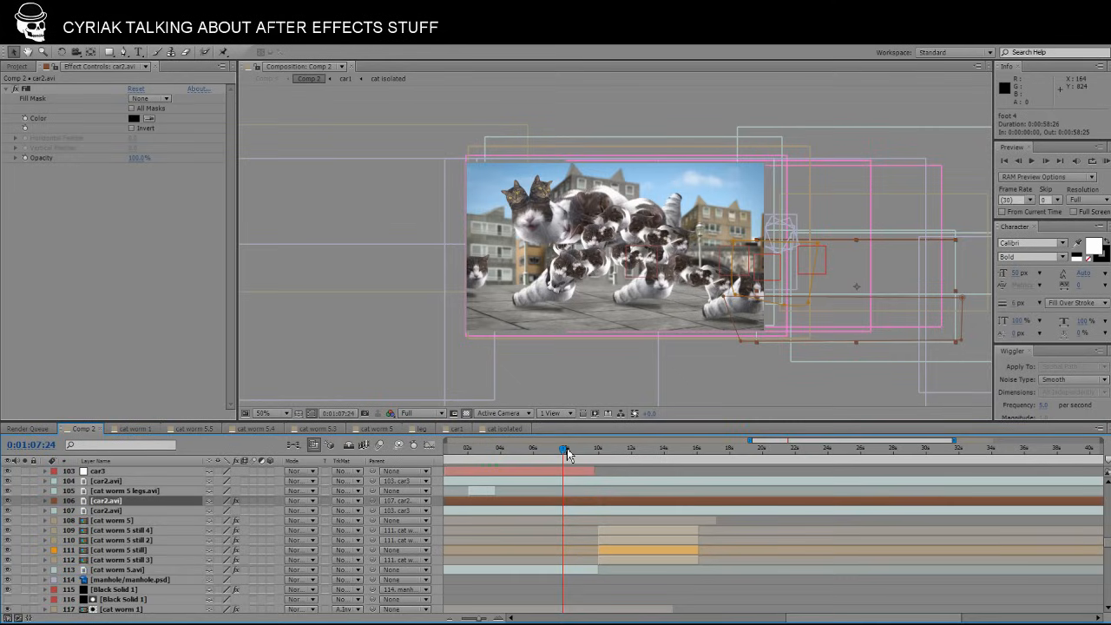
drag(566, 452, 625, 448)
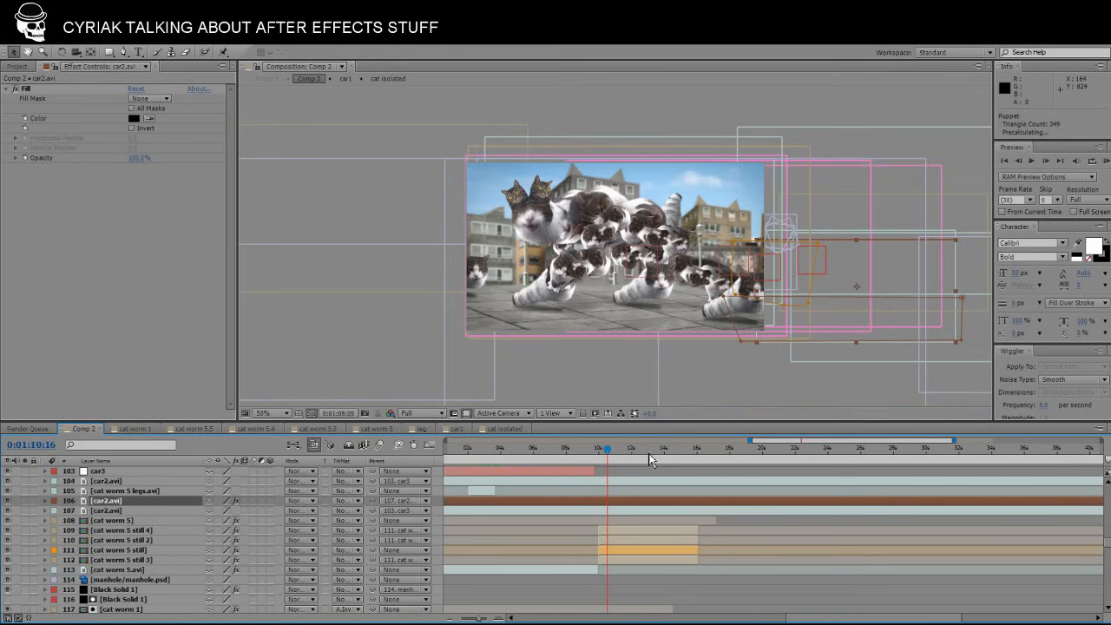
click(648, 454)
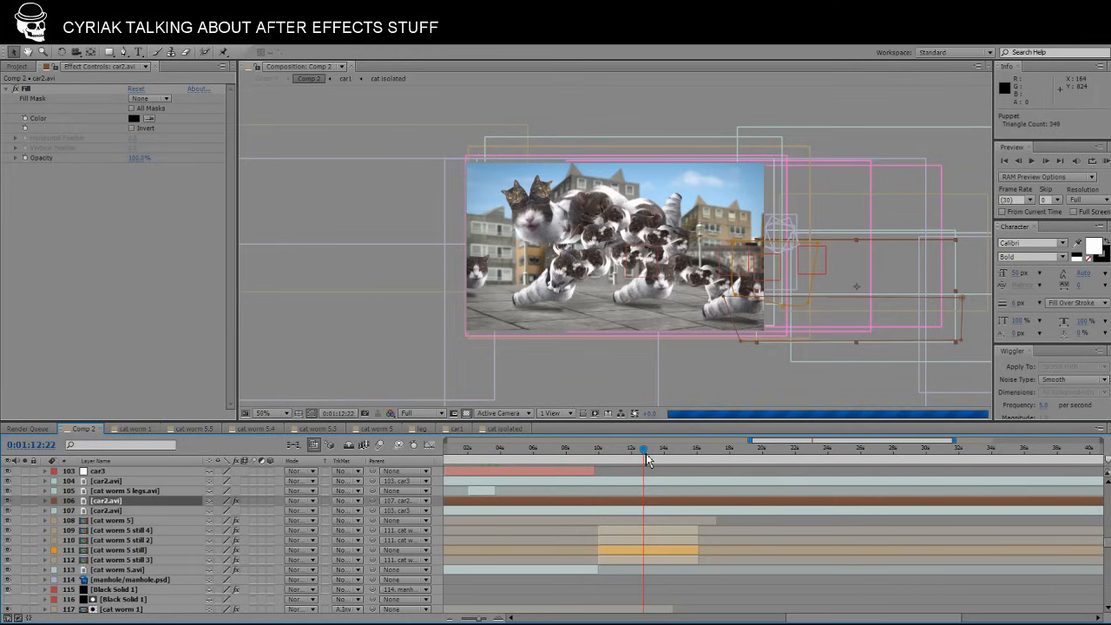
drag(646, 454, 647, 454)
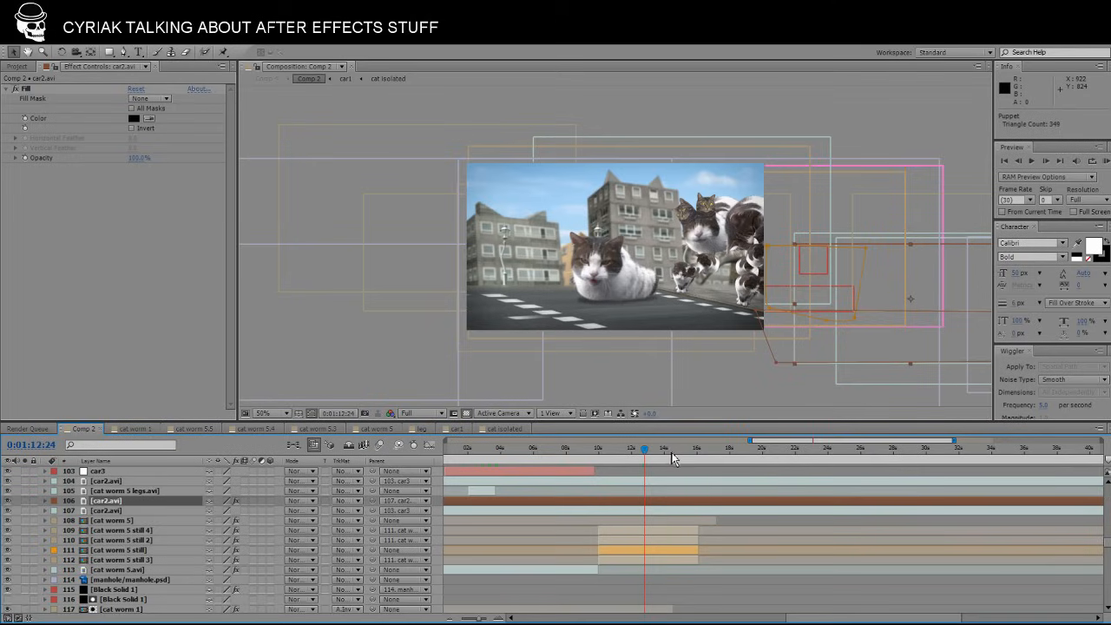
drag(673, 454, 740, 457)
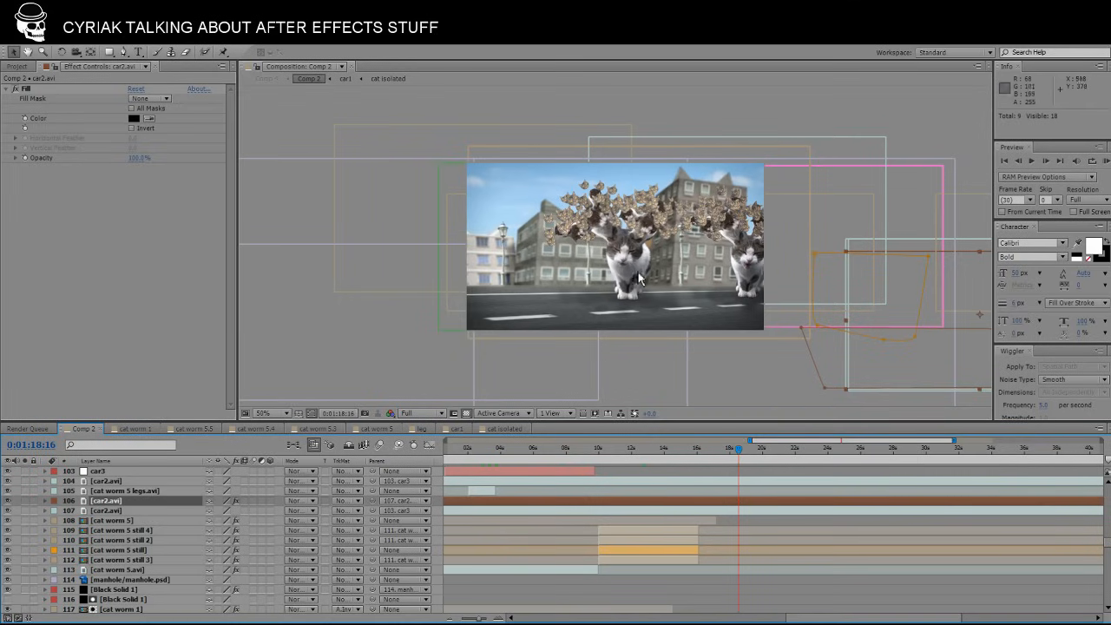
Examine the cat trees at 100% and locate the tree growing layers 98 to 100 in Comp 2.
scroll(643, 278, up, 2)
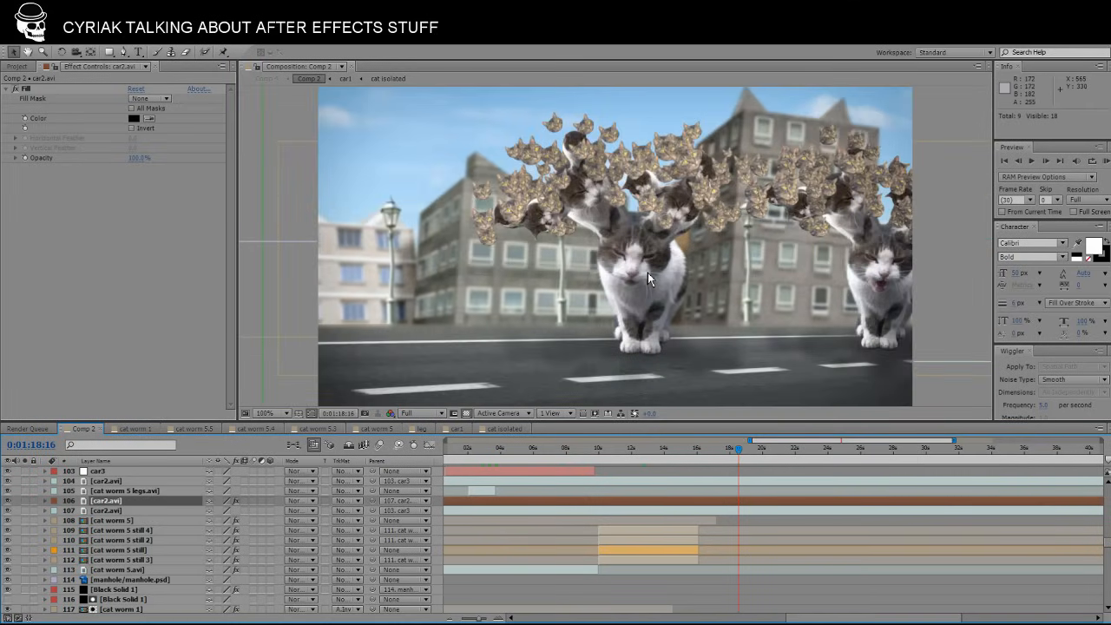
key(space)
drag(655, 216, 590, 217)
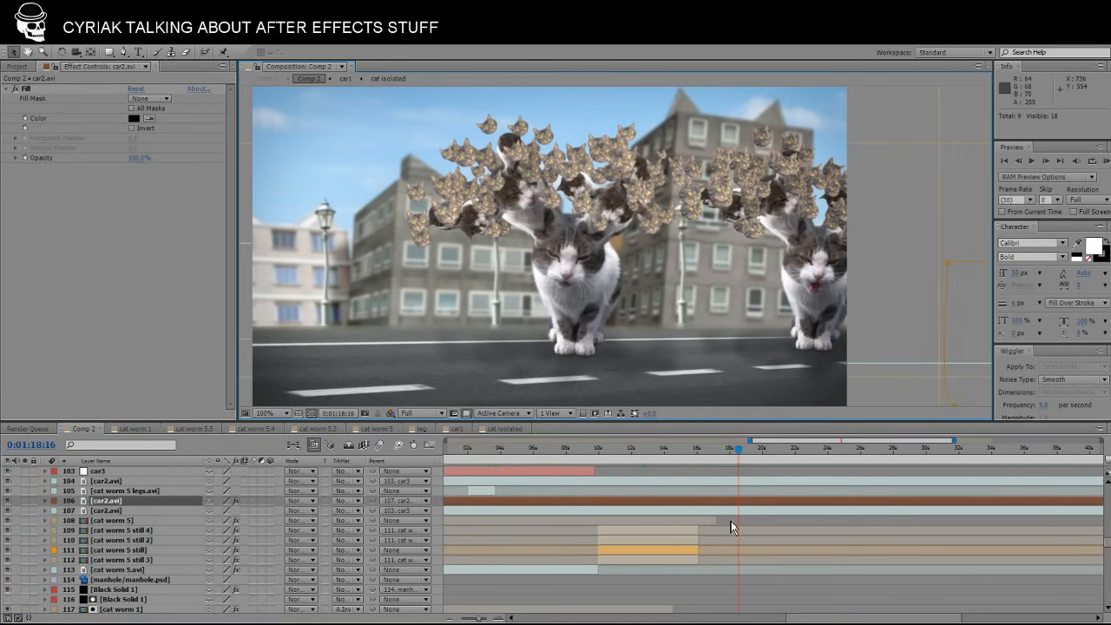
scroll(731, 520, up, 10)
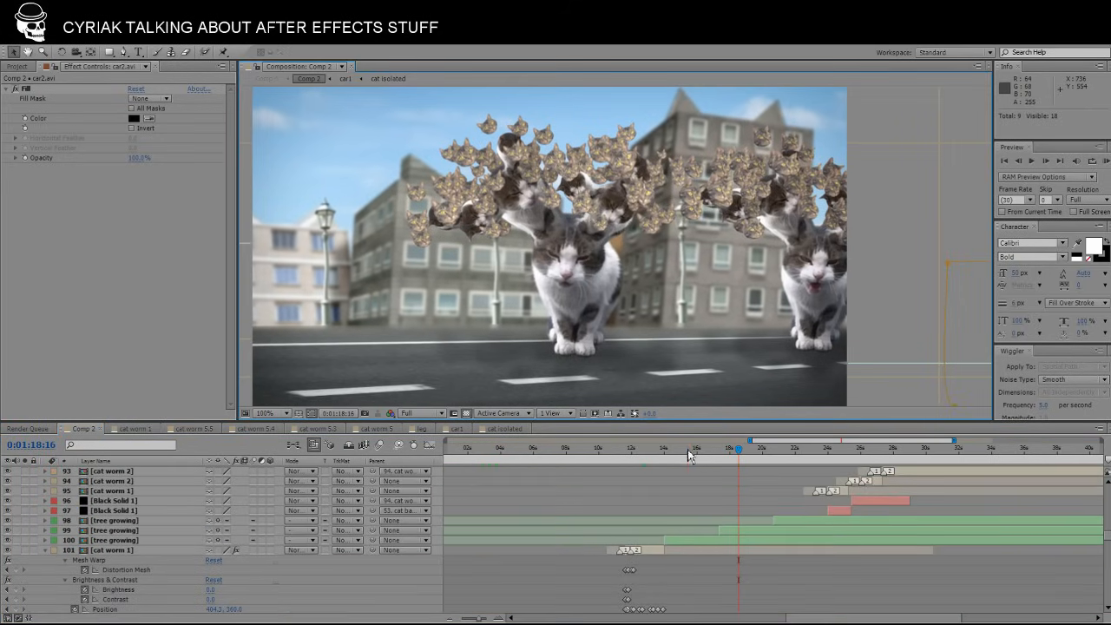
Move Comp 2's current time to 0:01:14:18 and open the source composition of tree growing layer 100.
mouse_move(688, 455)
mouse_down()
mouse_move(627, 456)
mouse_move(677, 460)
mouse_up()
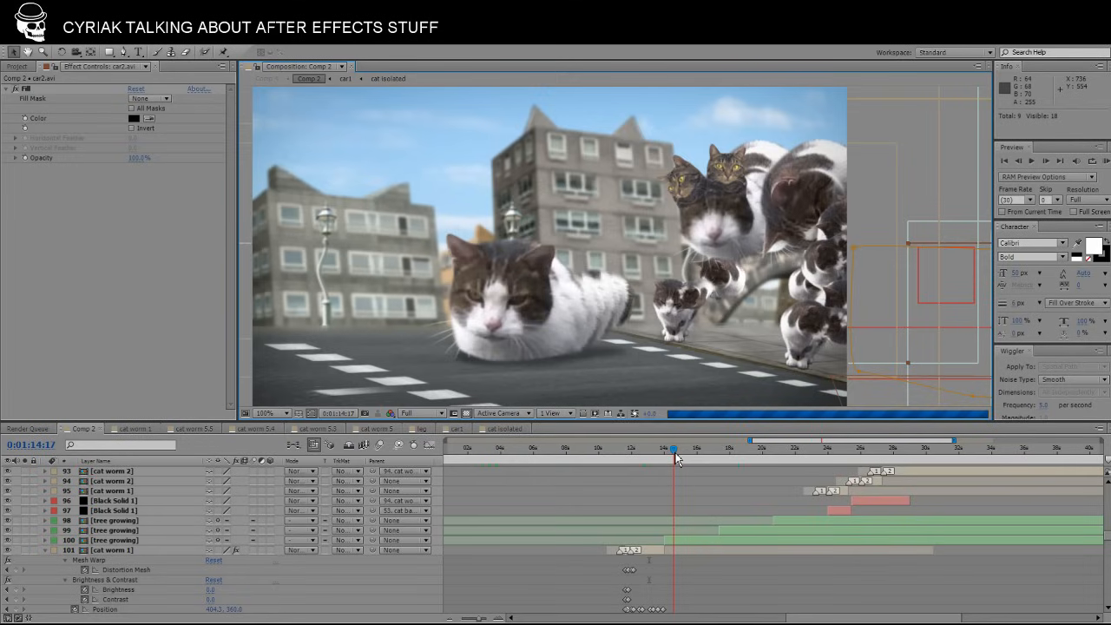
click(677, 458)
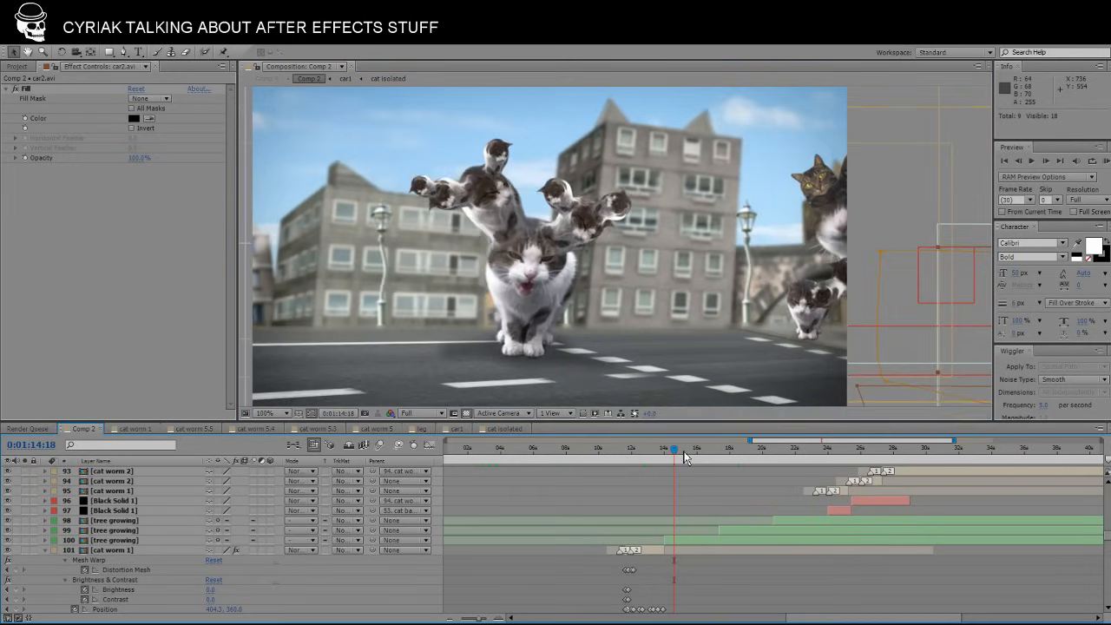
click(121, 540)
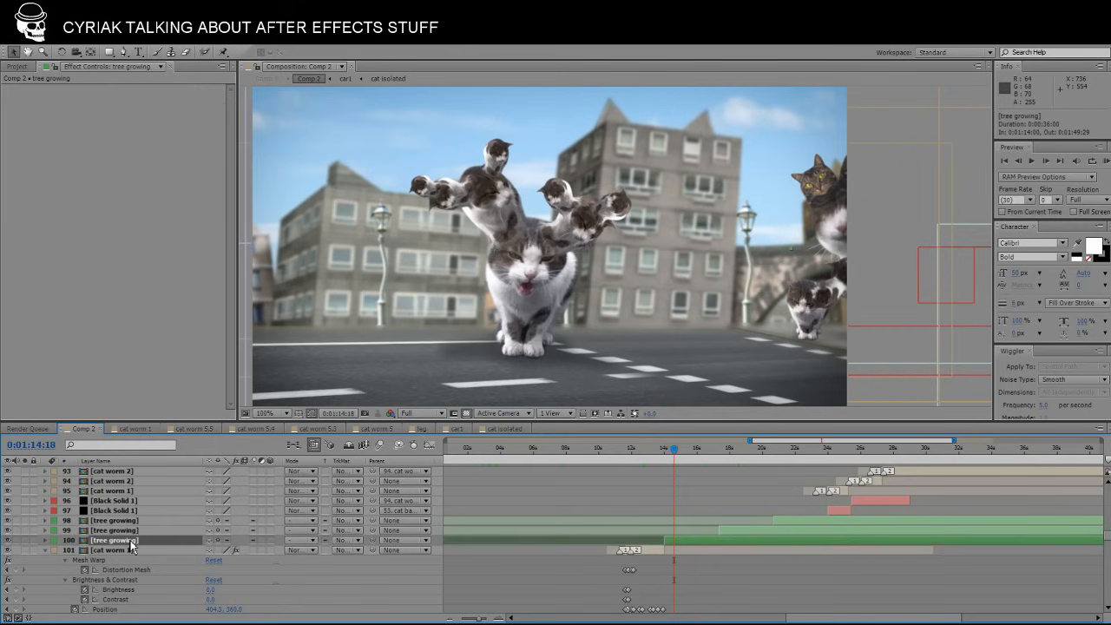
double_click(121, 540)
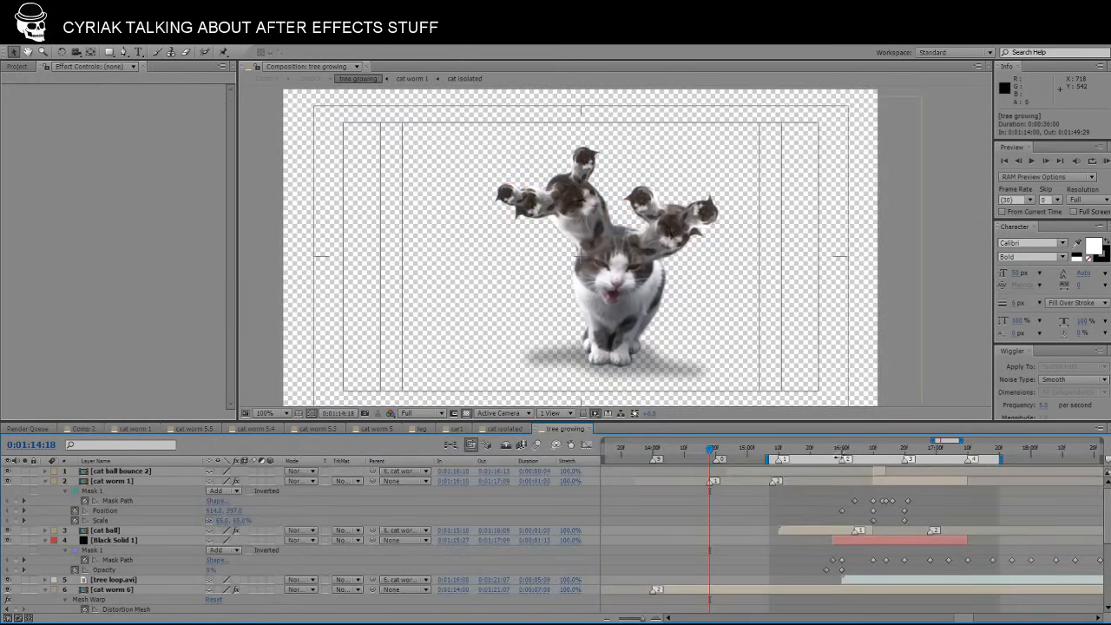
Scrub the tree growing composition from 0:01:14:03 to 0:01:15:07, and inspect the cat tree at 0:01:14:15 at 200%.
drag(705, 460, 664, 458)
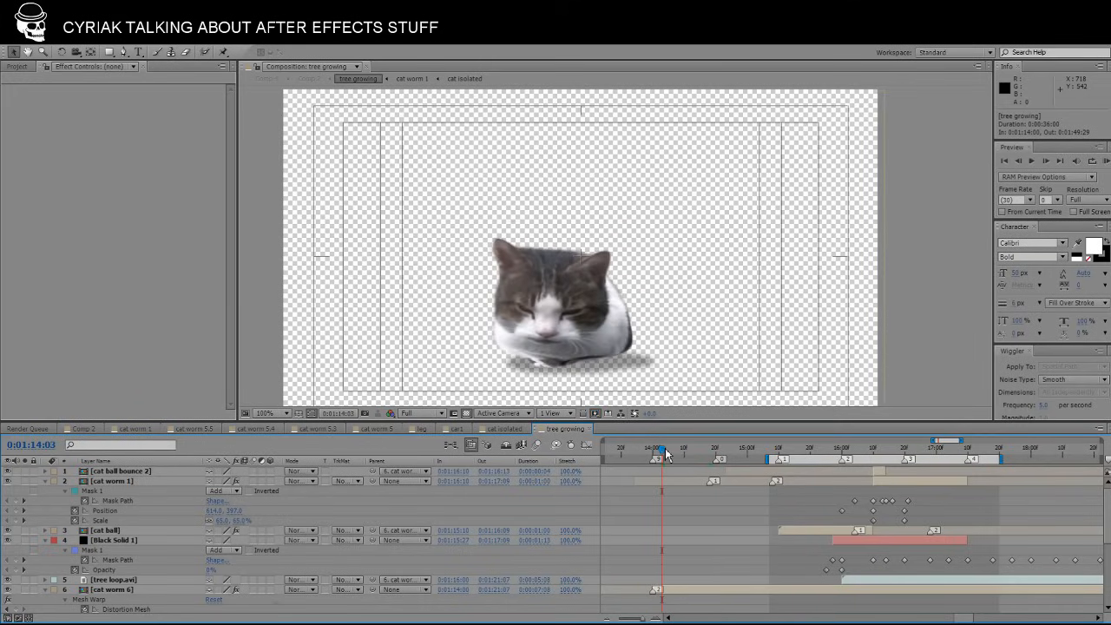
drag(663, 459, 768, 434)
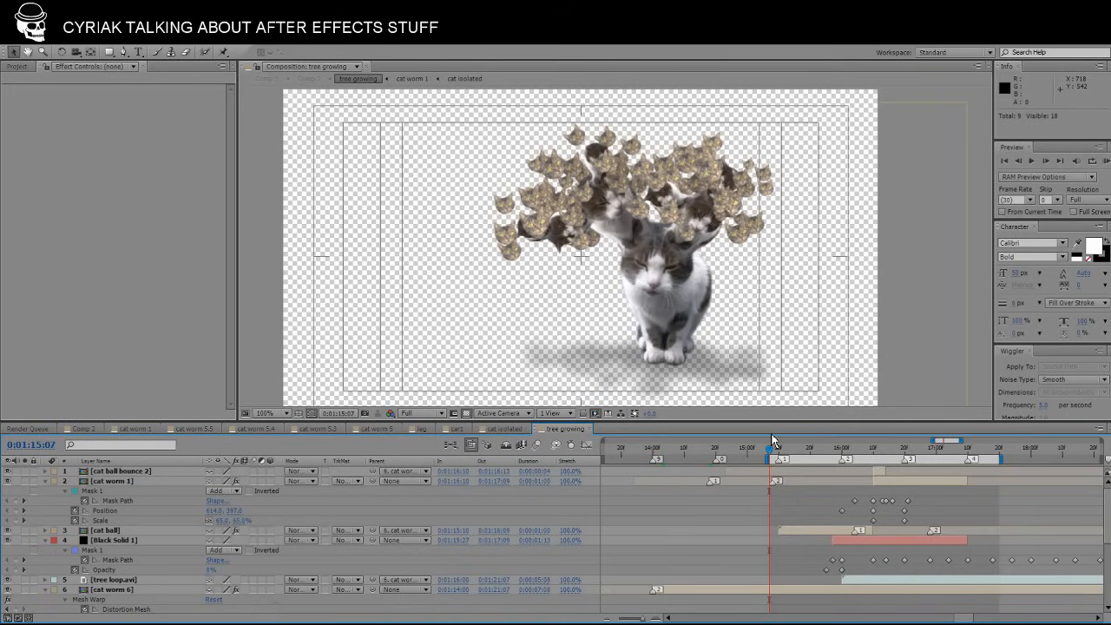
click(597, 413)
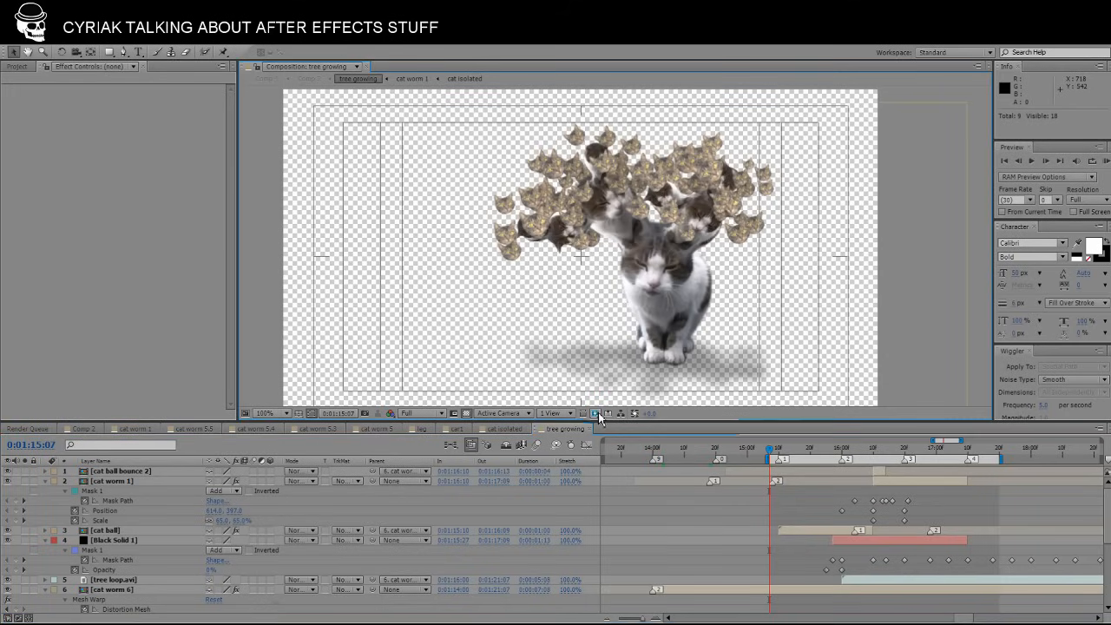
click(606, 429)
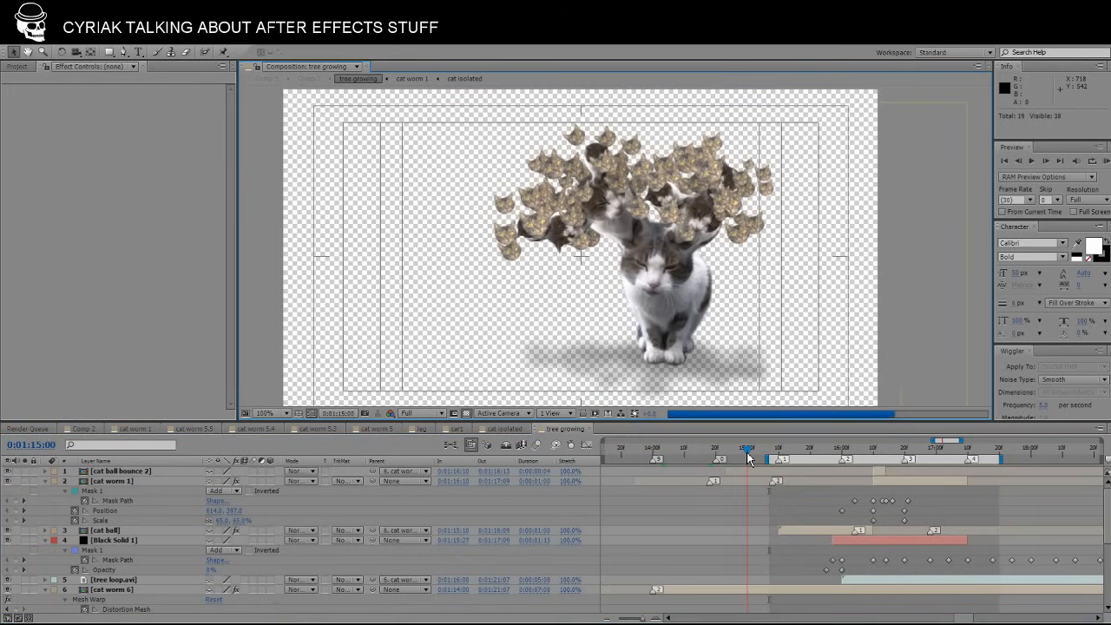
drag(749, 458, 703, 464)
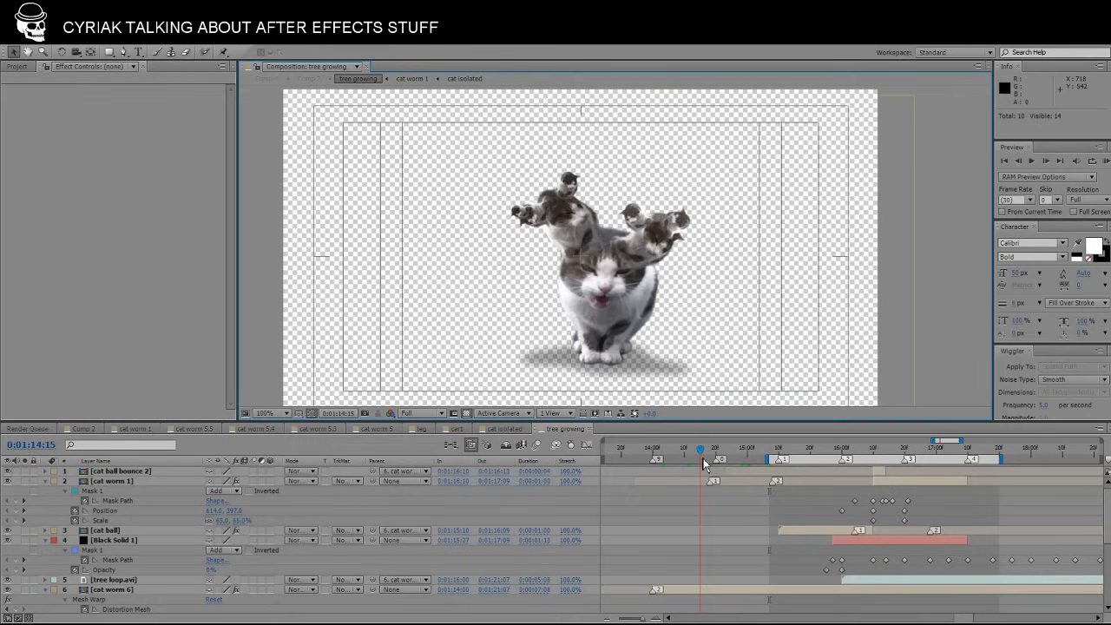
key(period)
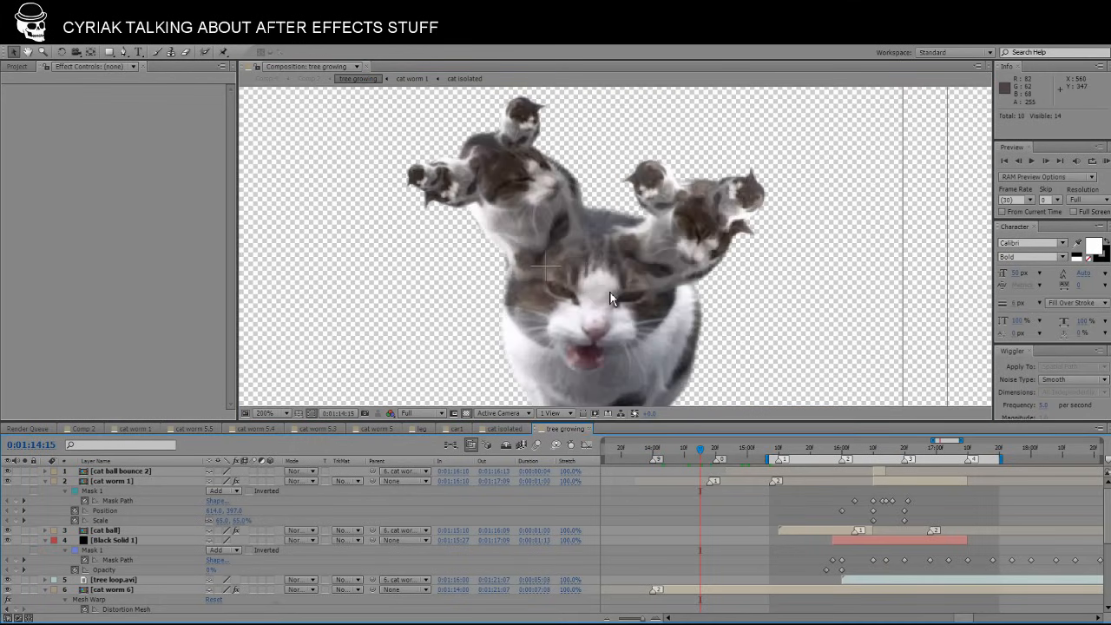
Scrub the enlarged cat tree between 0:01:14:13 and 0:01:14:21, and view it at 100% at 0:01:14:20.
mouse_move(679, 453)
mouse_down()
mouse_move(668, 454)
mouse_move(697, 454)
mouse_up()
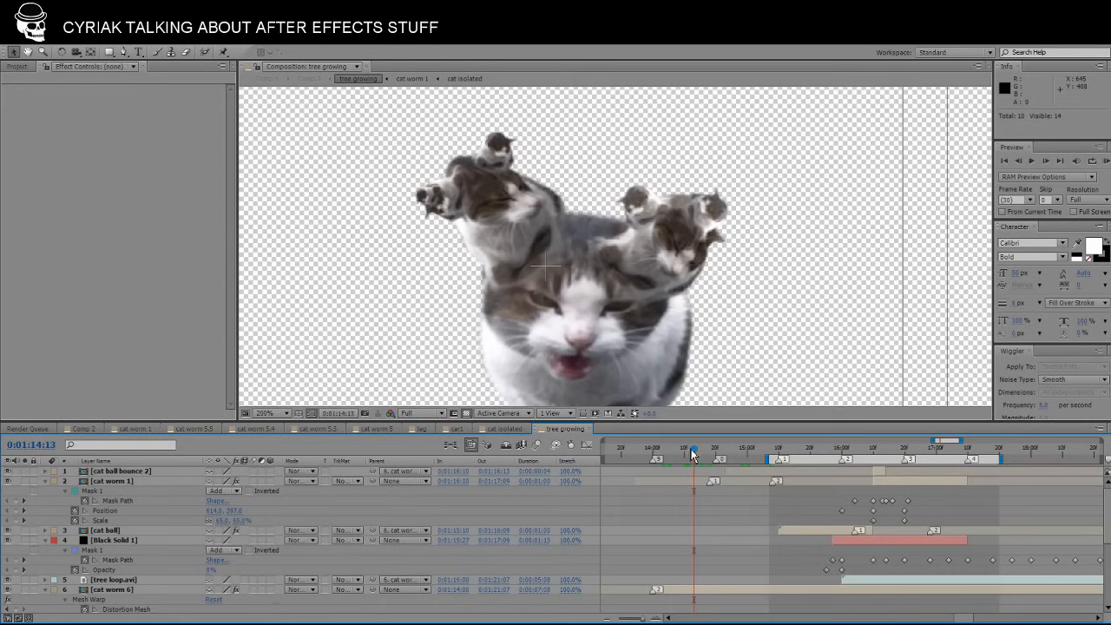
drag(693, 454, 721, 450)
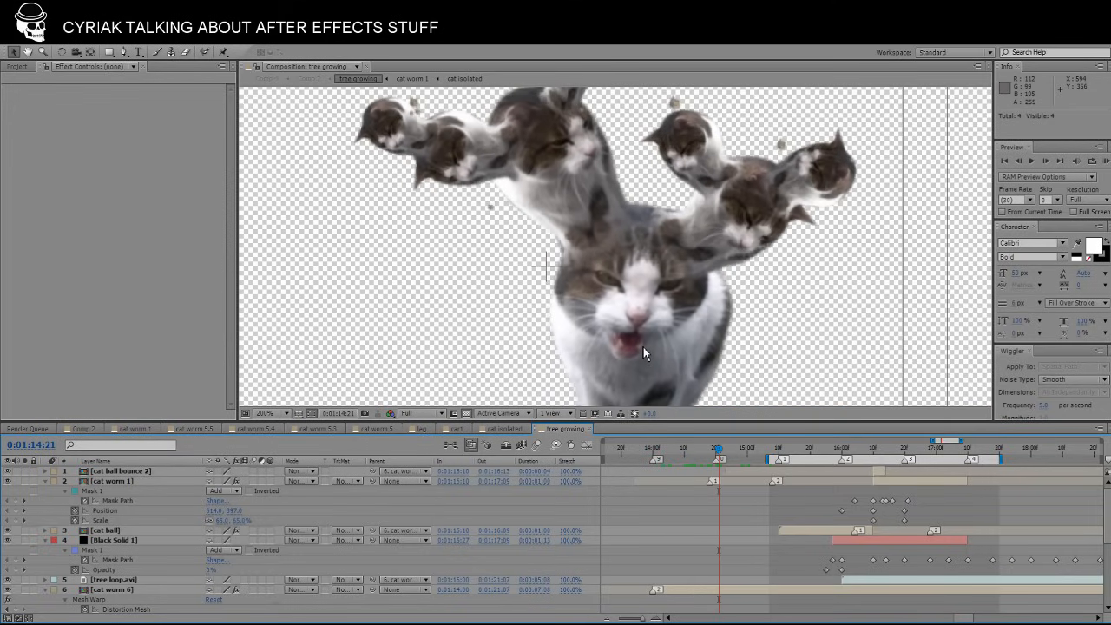
scroll(642, 345, down, 1)
click(717, 455)
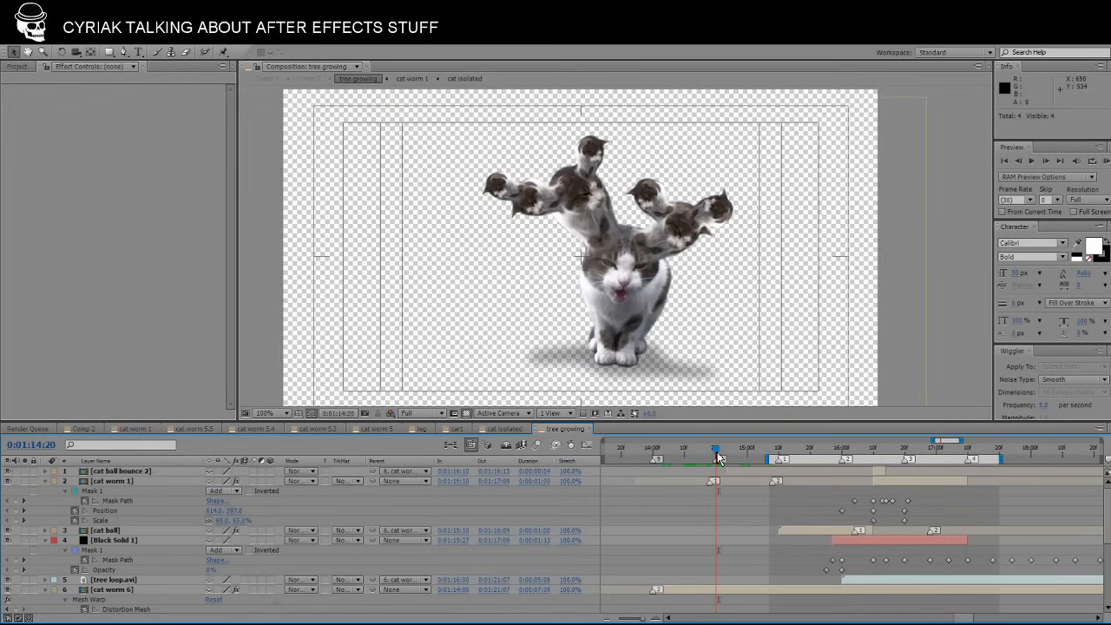
mouse_move(717, 456)
mouse_down()
mouse_move(672, 458)
mouse_move(718, 454)
mouse_up()
Select the cat worm 6 layer, review its keyframes at 0:01:14:18 and open its source composition.
click(661, 195)
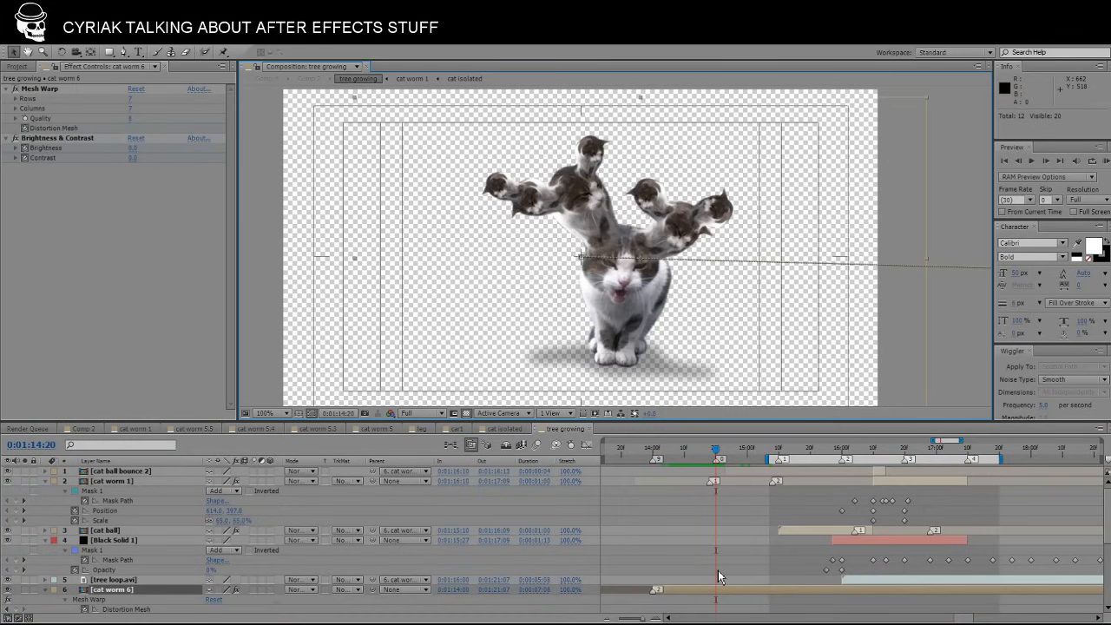
scroll(718, 570, down, 5)
scroll(717, 563, up, 5)
mouse_move(719, 460)
mouse_down()
mouse_move(651, 459)
mouse_move(710, 452)
mouse_up()
scroll(710, 595, down, 5)
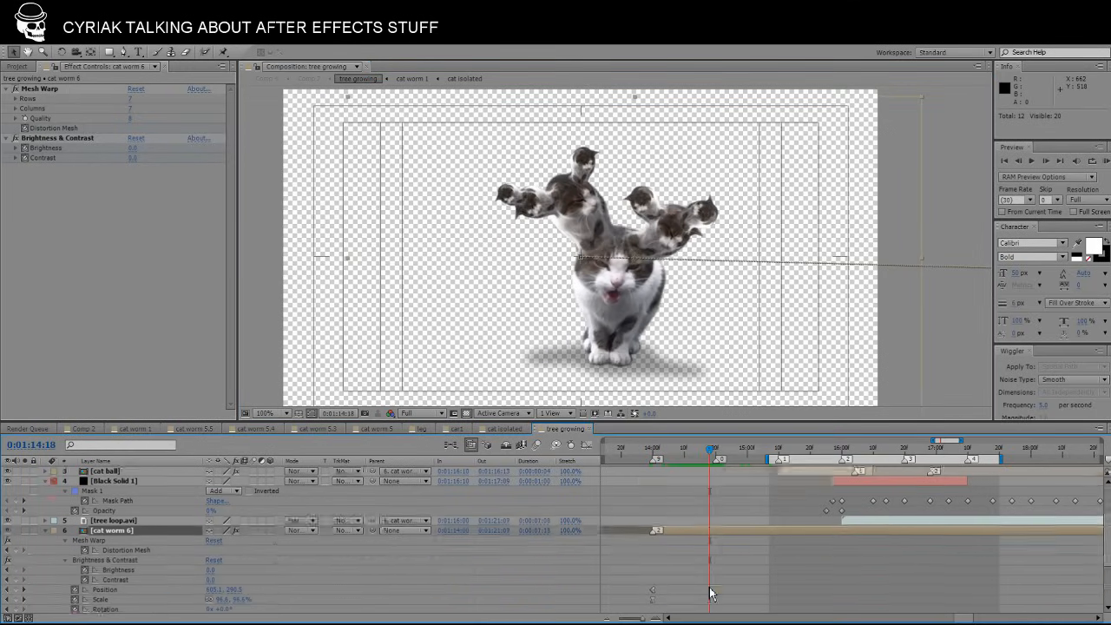
scroll(710, 594, up, 5)
double_click(710, 595)
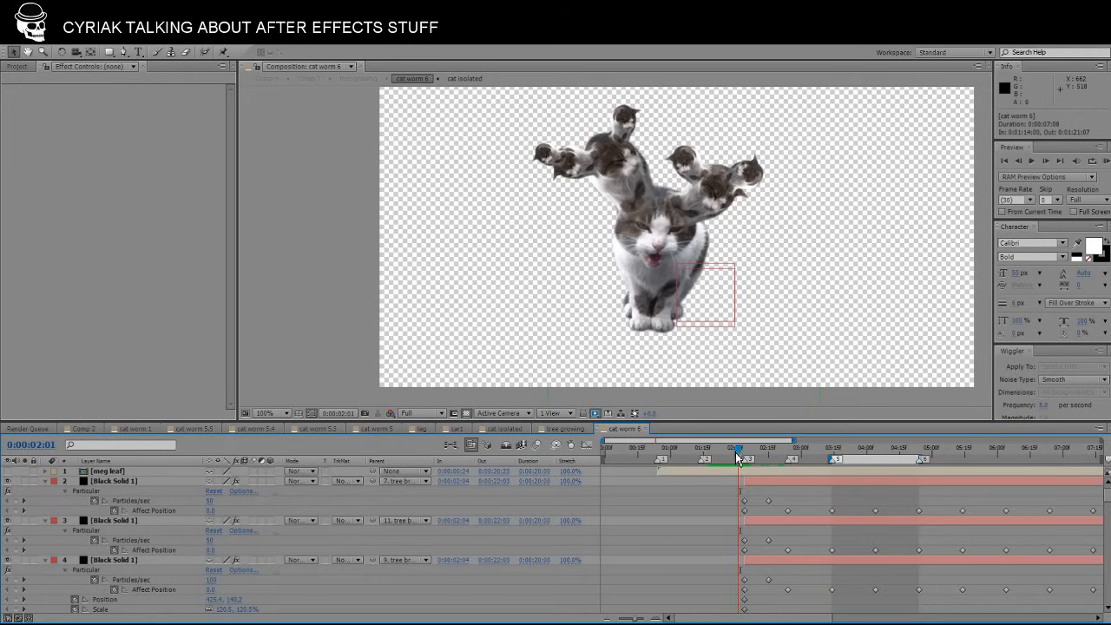
Examine the tree branch and cat isolated layers and their keyframes in cat worm 6.
mouse_move(735, 452)
mouse_down()
mouse_move(756, 448)
mouse_move(730, 448)
mouse_move(744, 451)
mouse_up()
scroll(746, 495, down, 5)
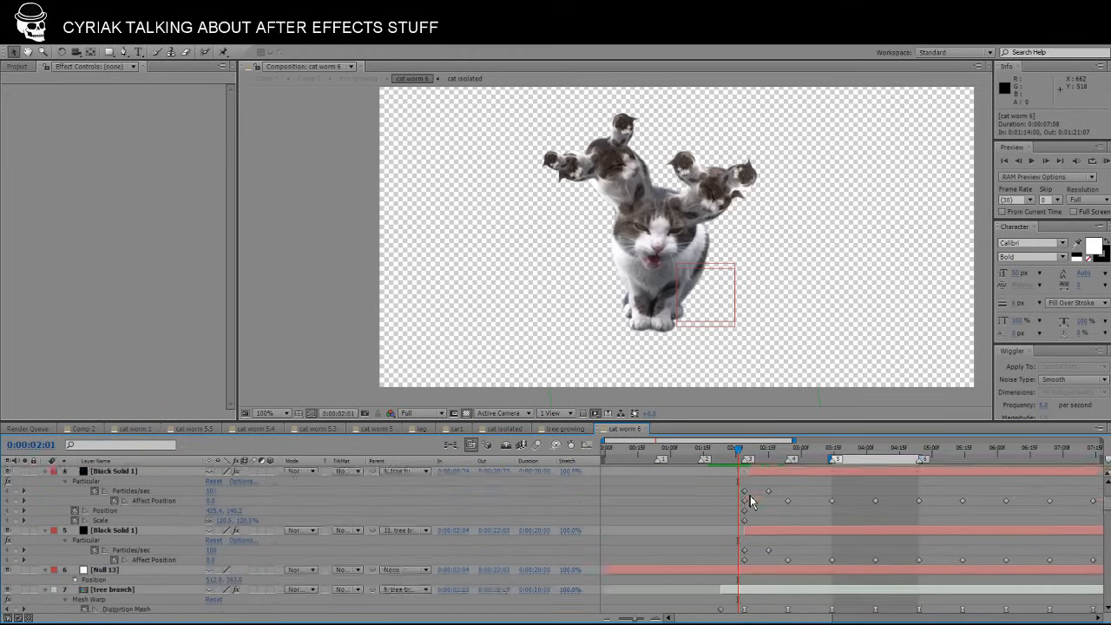
click(743, 502)
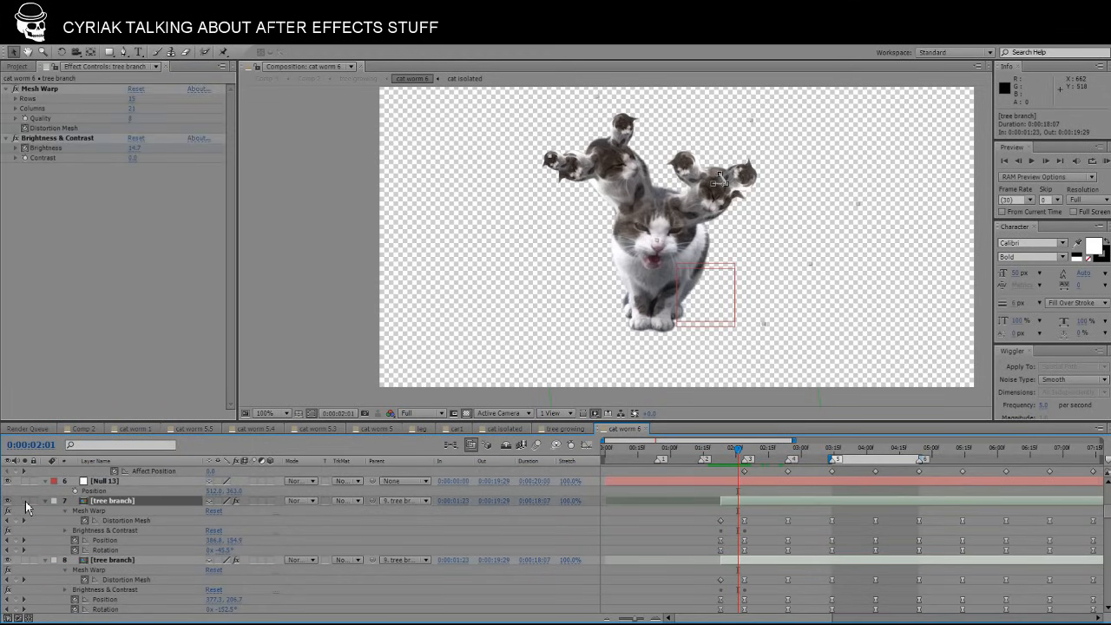
click(25, 502)
click(25, 502)
scroll(768, 569, down, 10)
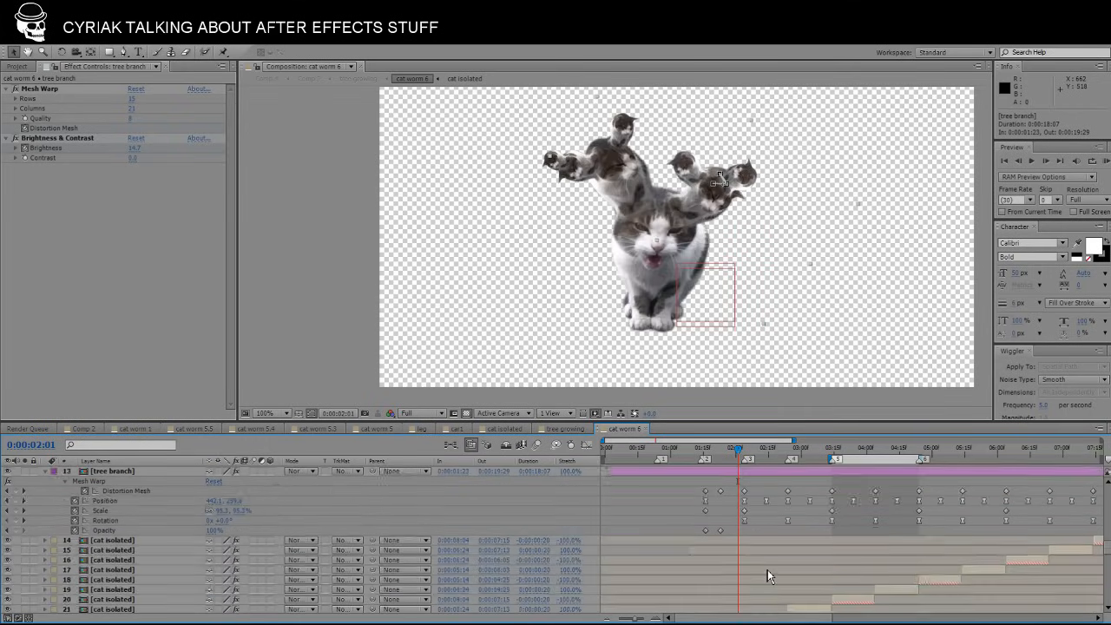
scroll(767, 570, down, 10)
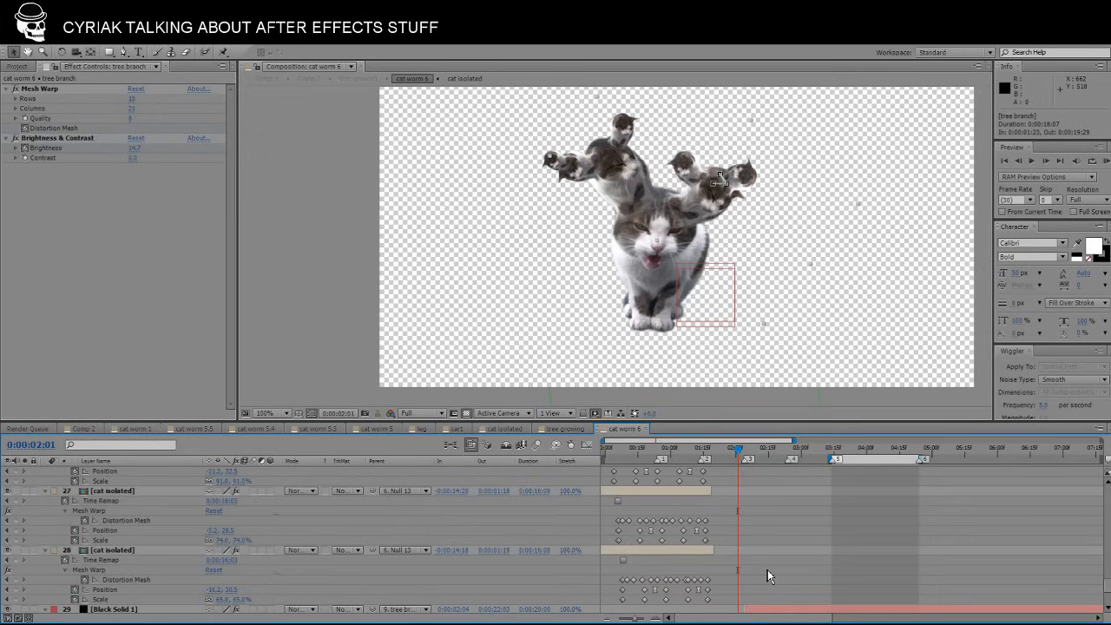
scroll(767, 569, up, 10)
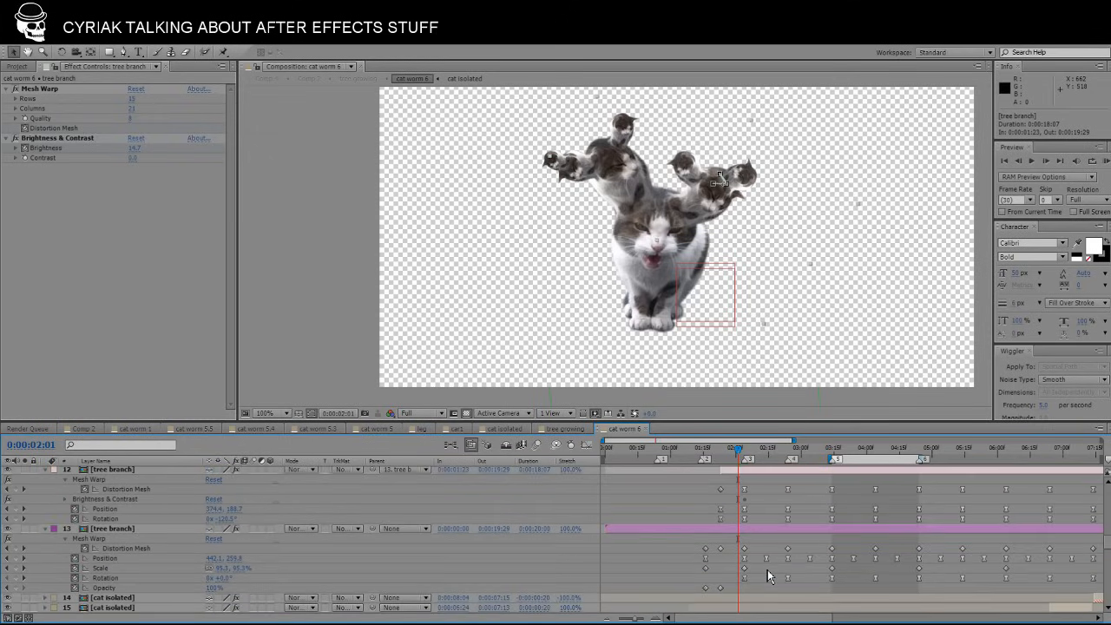
Solo tree branch layer 13 in cat worm 6 and move the current time to 0:00:02:04.
click(757, 529)
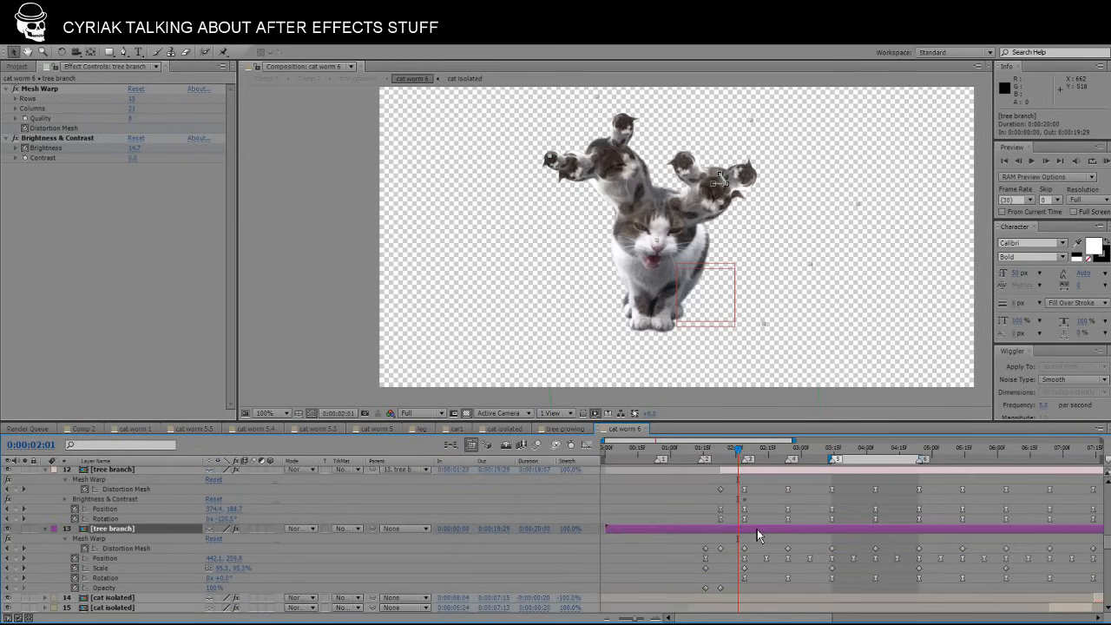
click(25, 530)
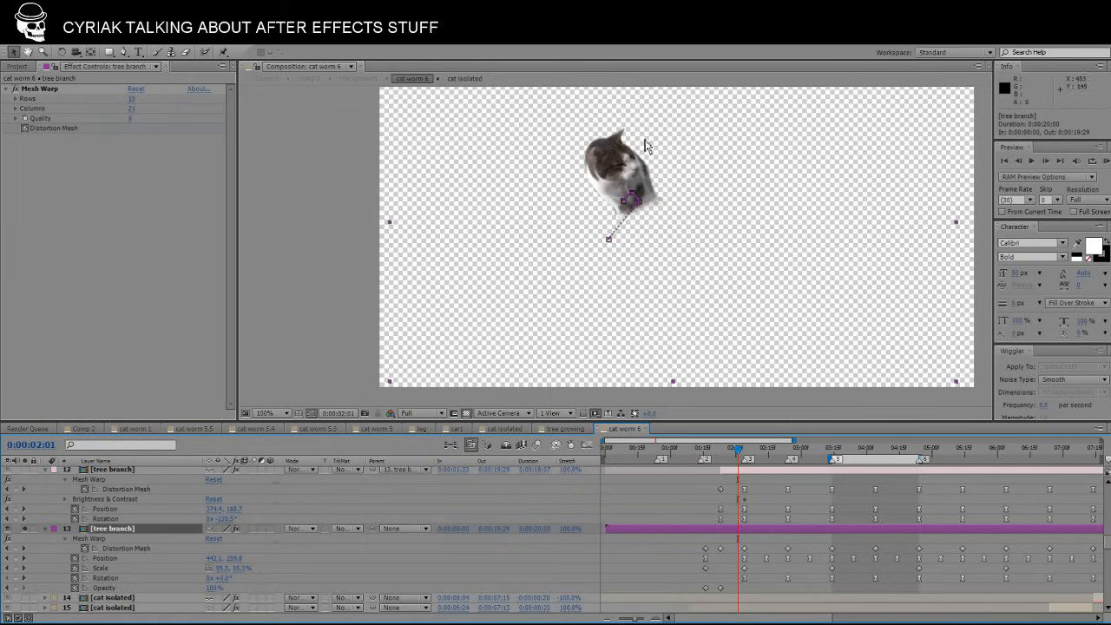
mouse_move(735, 458)
mouse_down()
mouse_move(709, 458)
mouse_move(747, 453)
mouse_move(708, 462)
mouse_move(747, 454)
mouse_up()
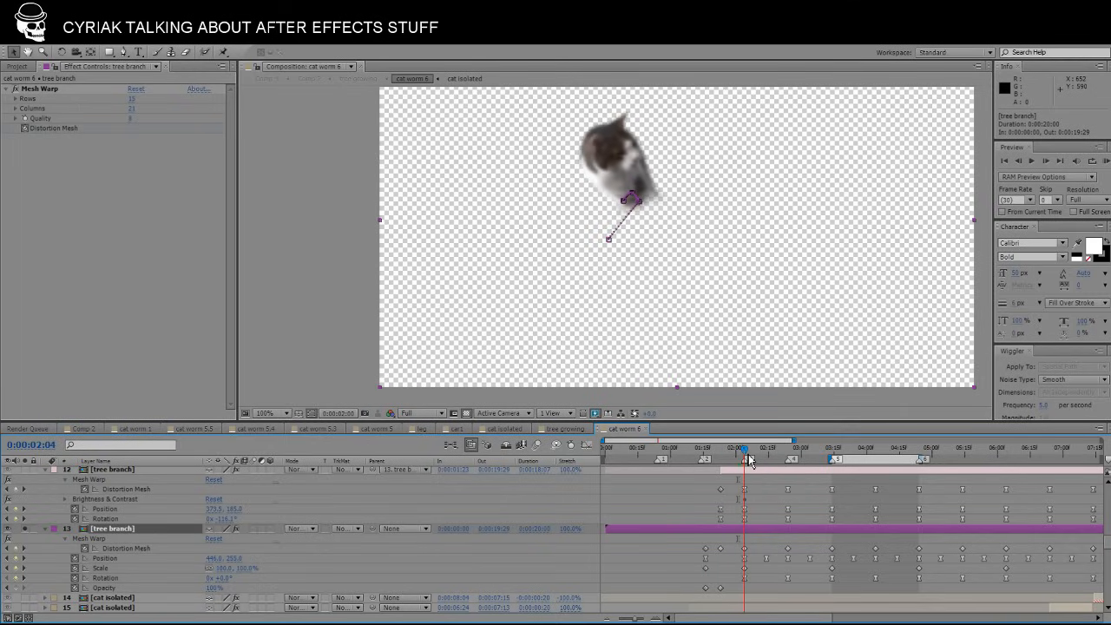
Solo cat isolated layer 23 alongside the tree branch and scrub back to 0:00:01:14.
scroll(787, 544, down, 5)
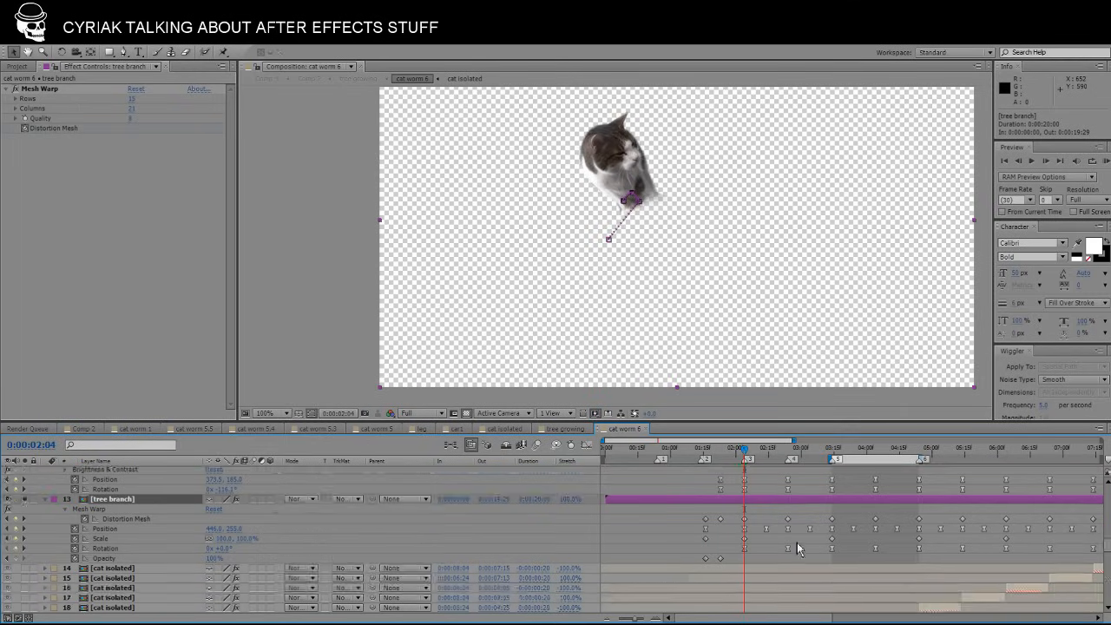
click(731, 580)
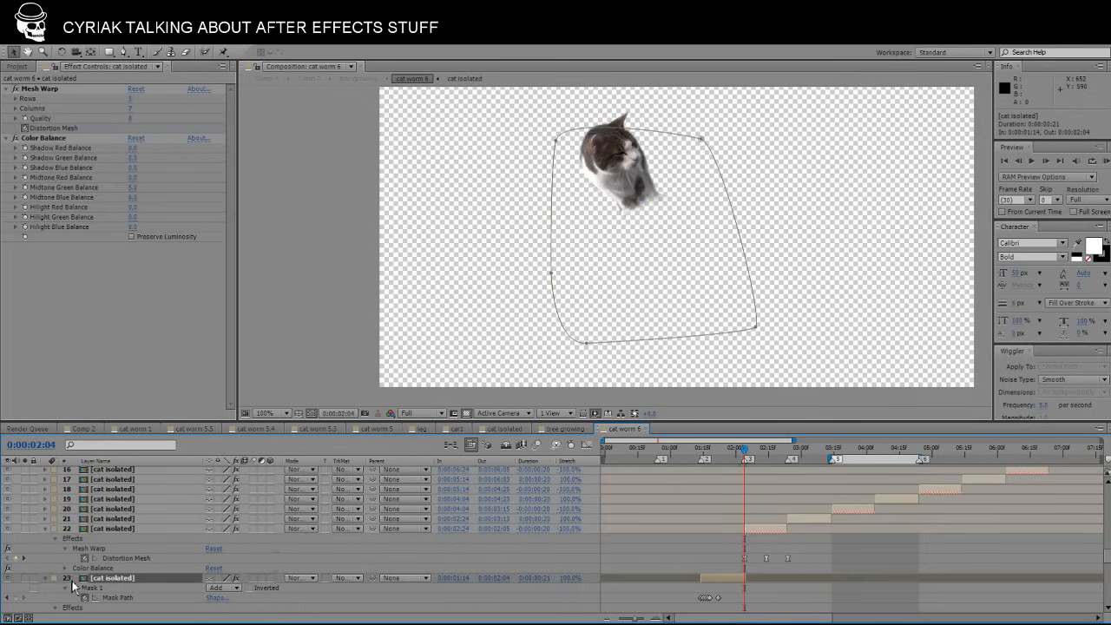
click(24, 578)
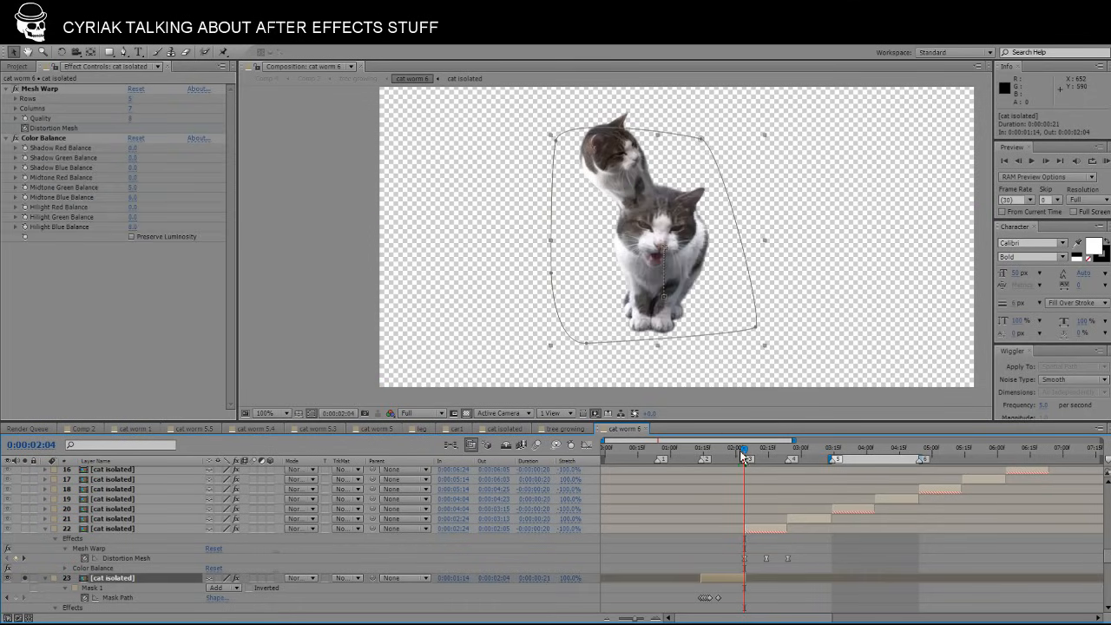
drag(742, 452, 703, 455)
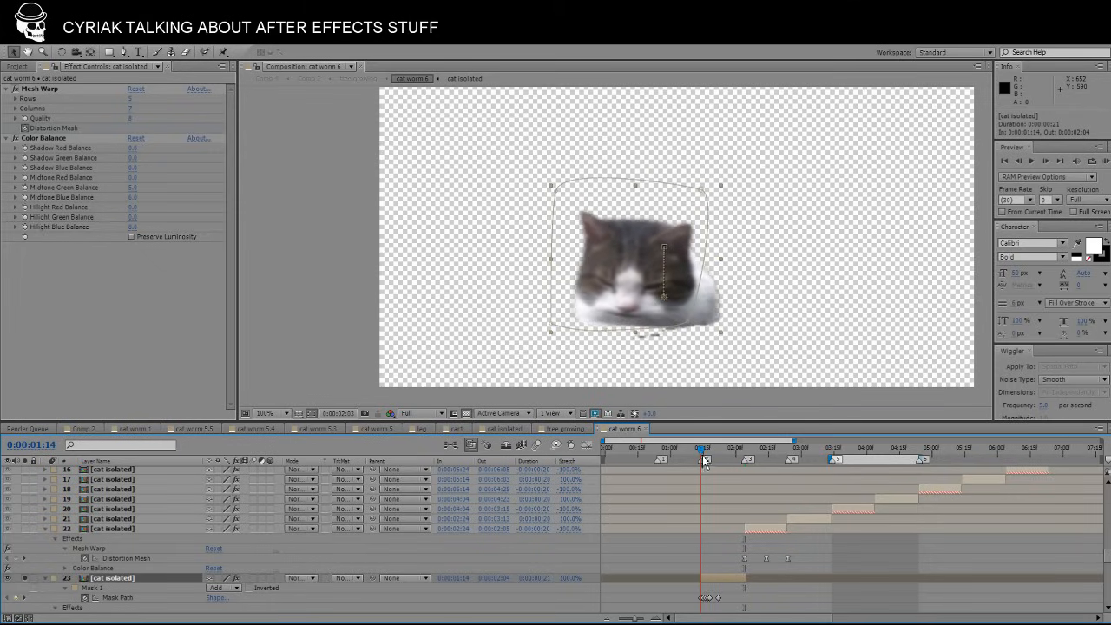
Inspect the soloed cat at 200%, then at 0:00:02:03 view the whole cat with its branch at 100%.
scroll(621, 286, up, 1)
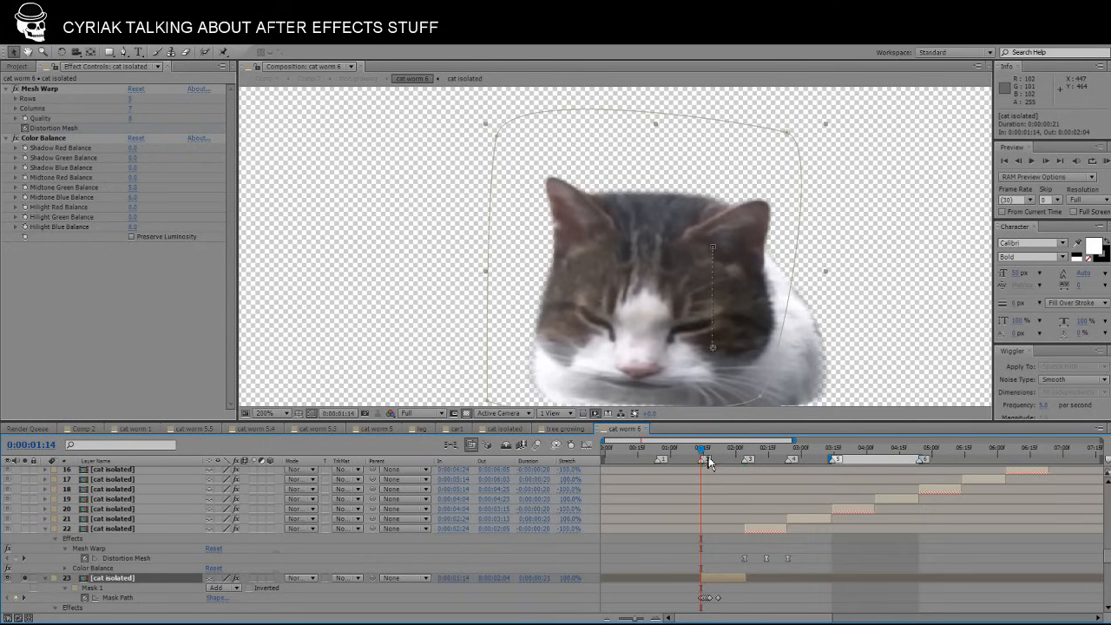
click(742, 455)
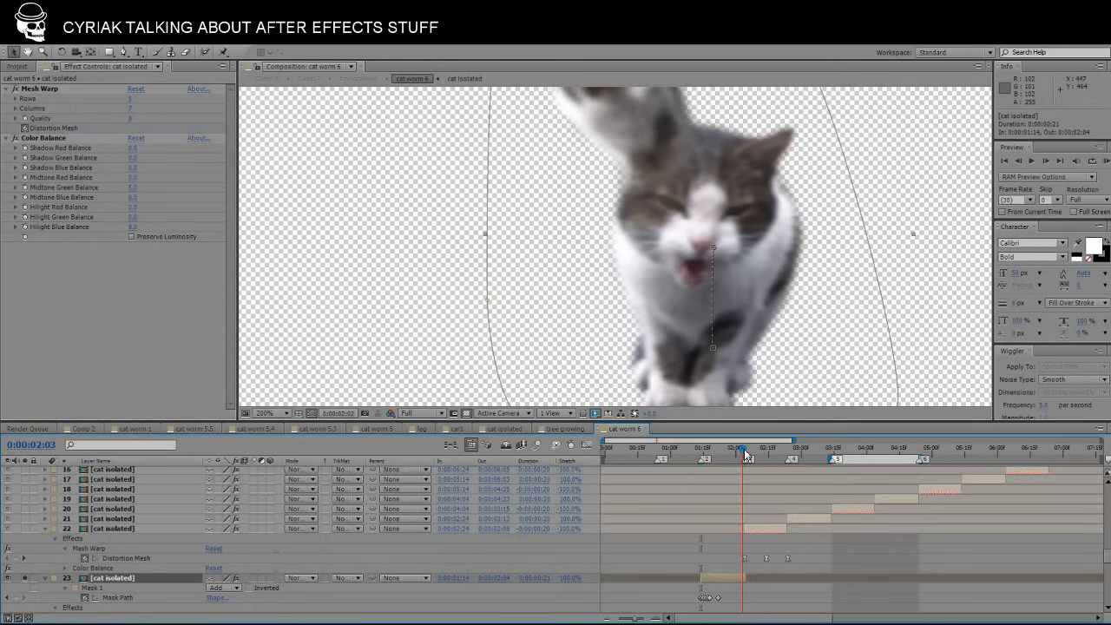
scroll(685, 238, down, 1)
drag(686, 239, 697, 273)
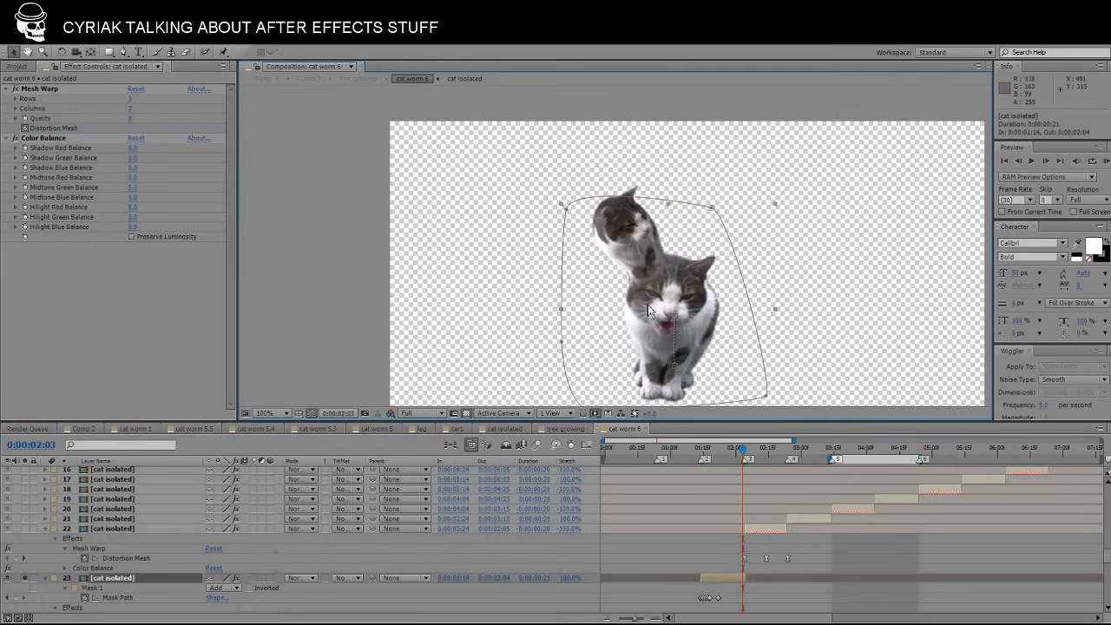
Display the Mesh Warp grid of tree branch layer 13 and scrub back to 0:00:01:16 to view its distortion.
scroll(747, 512, up, 4)
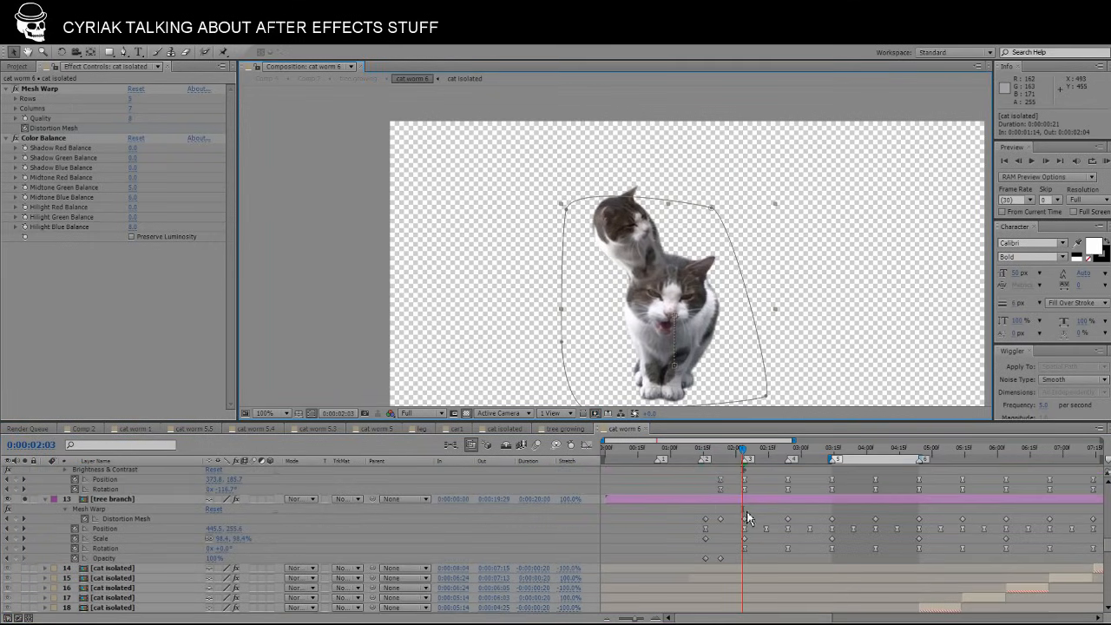
click(746, 502)
scroll(634, 212, up, 1)
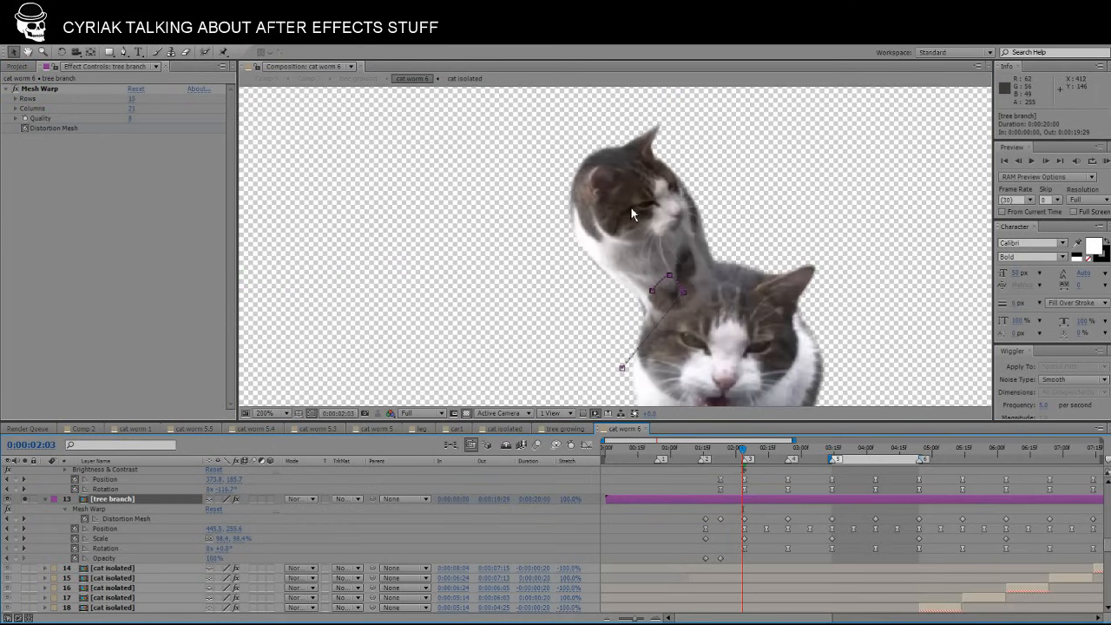
scroll(634, 212, down, 1)
click(28, 90)
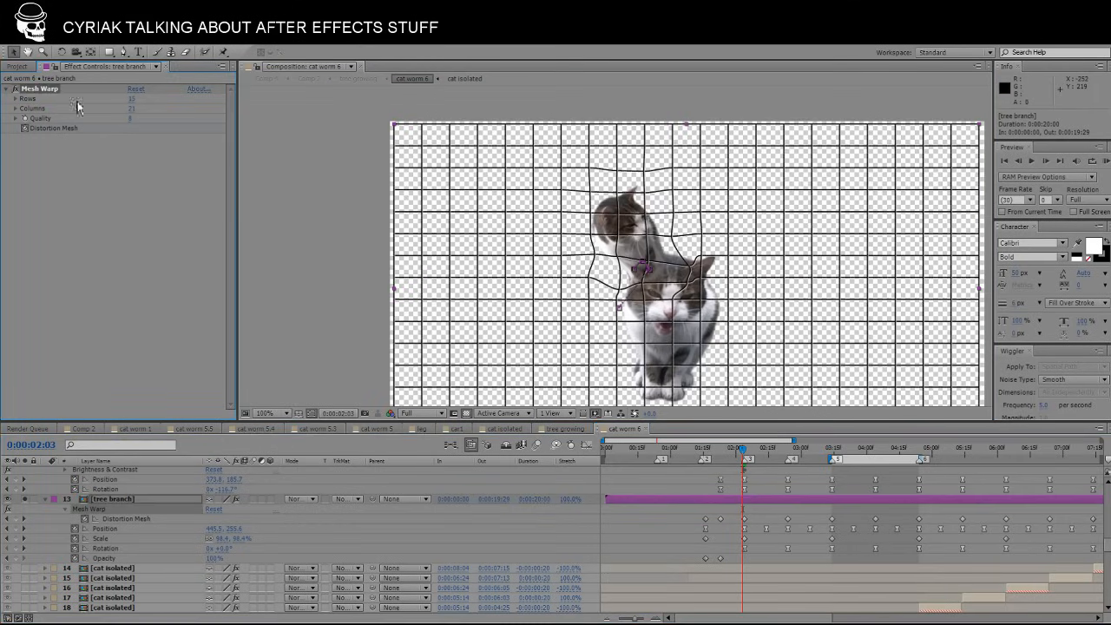
drag(742, 453, 706, 462)
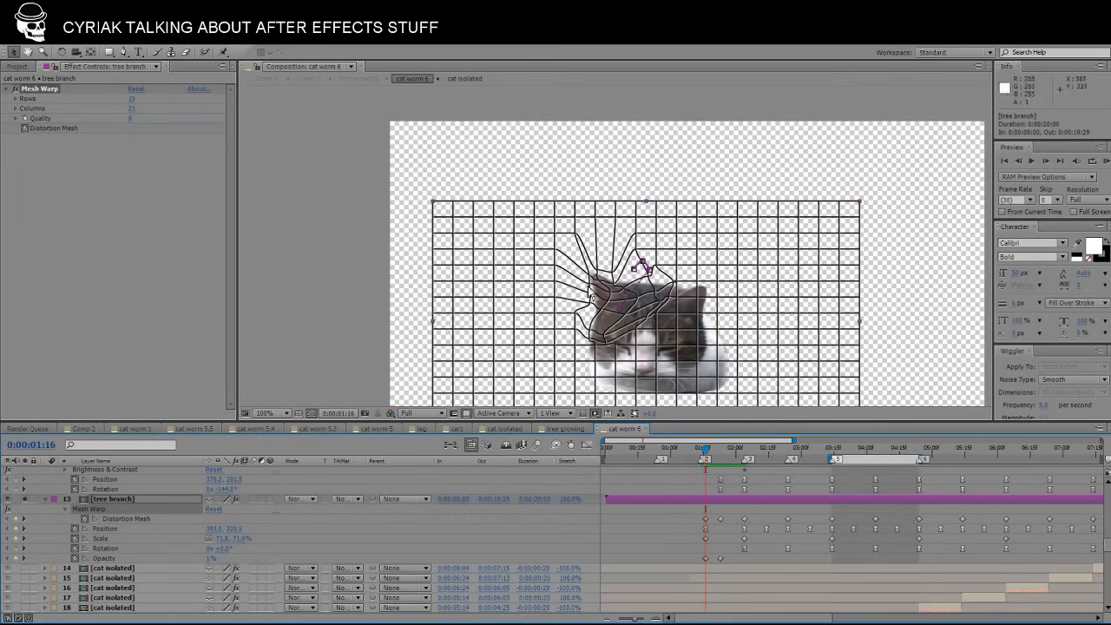
Inspect the tree branch at 200%, select its first Opacity keyframe at 0:00:01:16 and scrub to 0:00:01:28.
scroll(610, 296, up, 1)
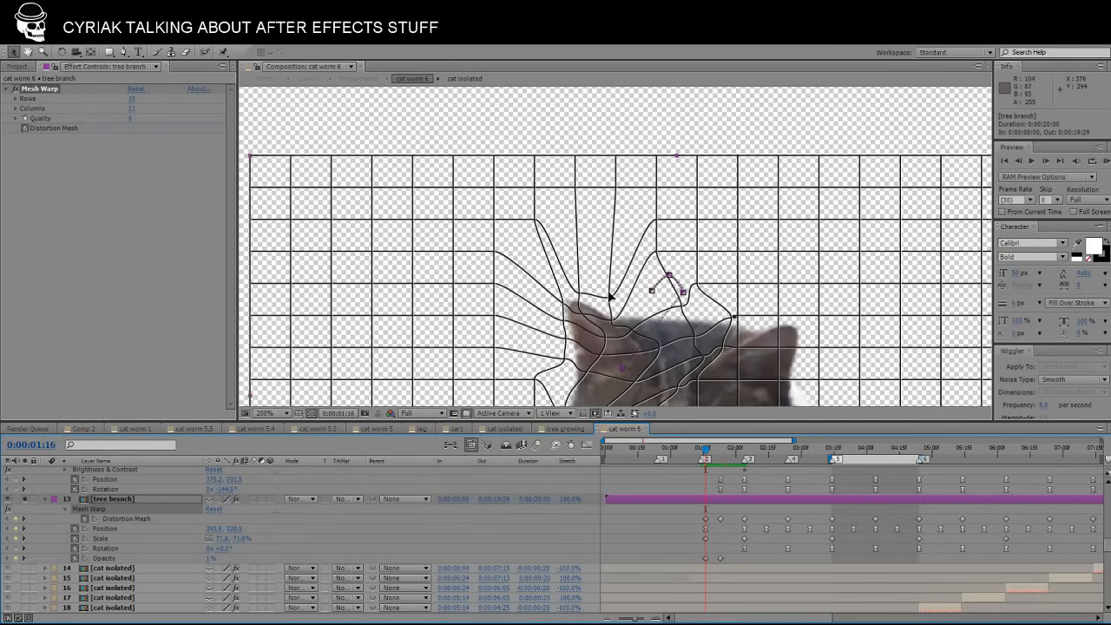
click(707, 559)
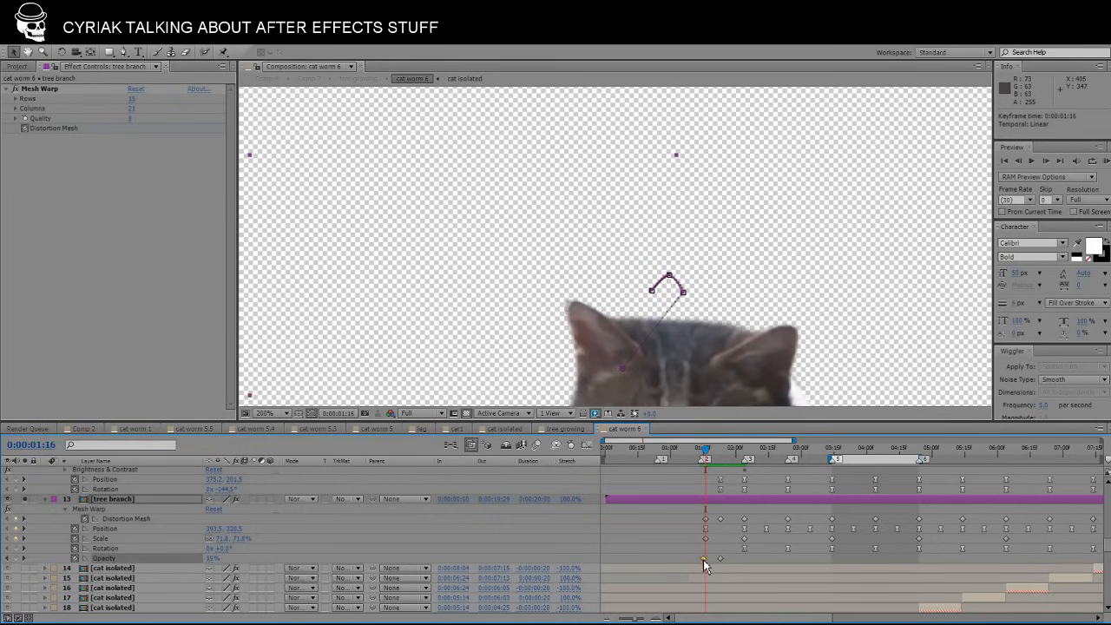
mouse_move(703, 560)
mouse_down()
mouse_move(627, 560)
mouse_move(709, 559)
mouse_up()
drag(705, 448, 734, 449)
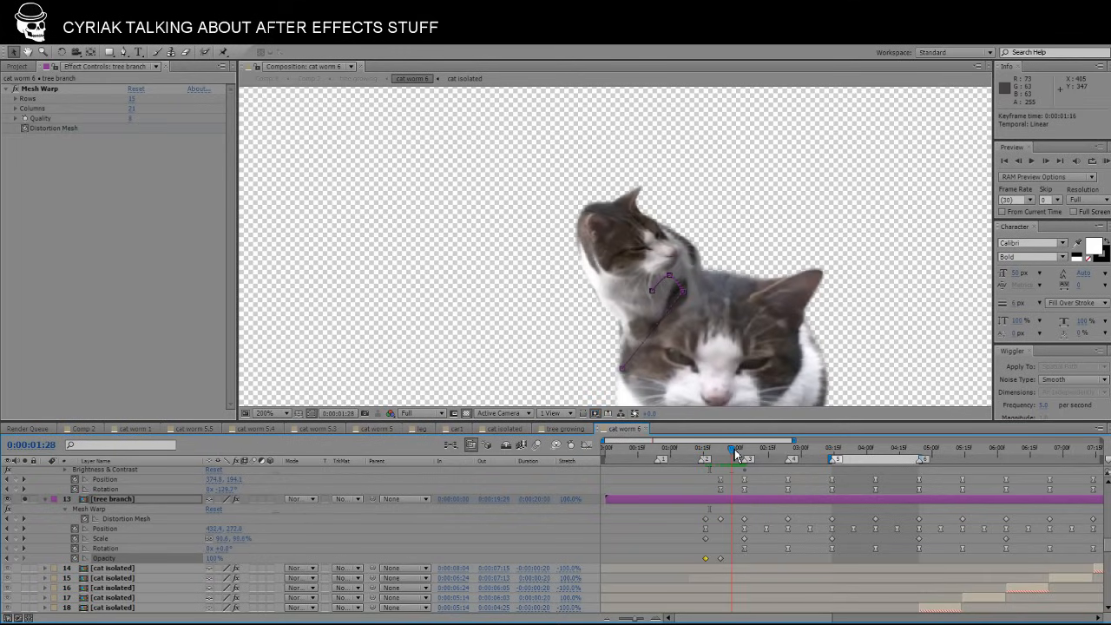
Display the Mesh Warp grid of cat isolated layer 23 and scrub to 0:00:02:04 to view its distortion.
scroll(738, 539, down, 5)
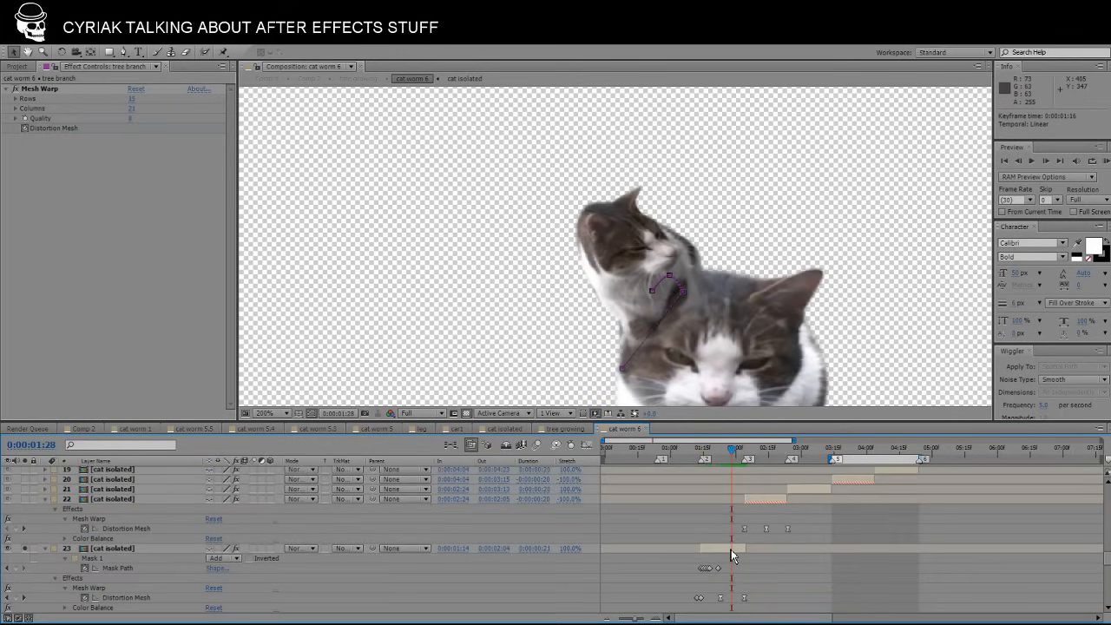
click(731, 550)
click(48, 89)
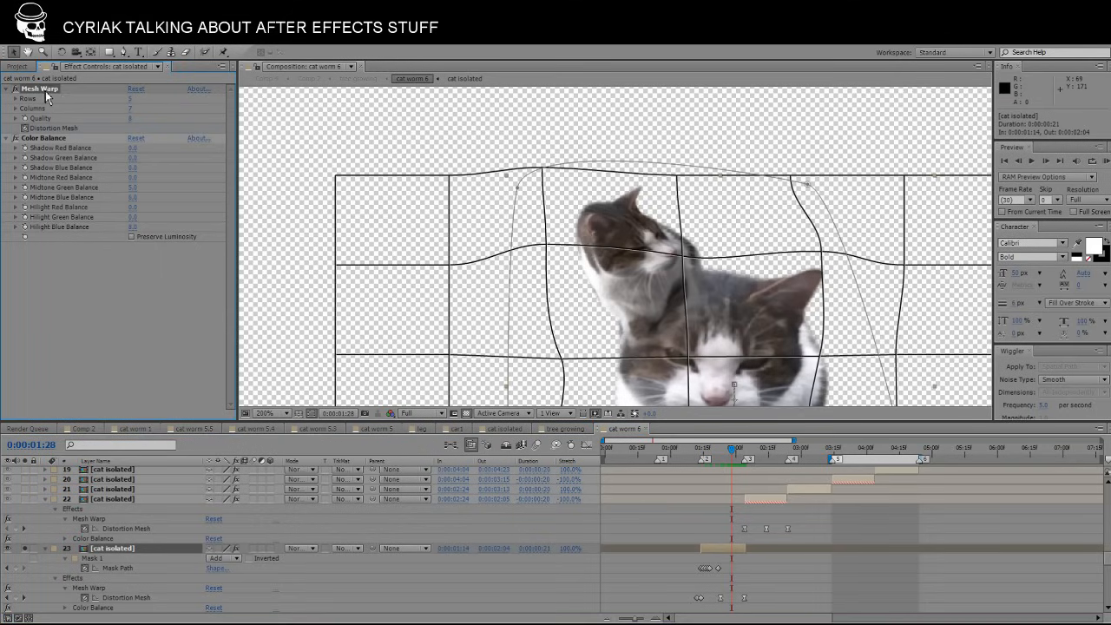
mouse_move(730, 449)
mouse_down()
mouse_move(700, 453)
mouse_move(760, 450)
mouse_move(707, 453)
mouse_move(744, 454)
mouse_up()
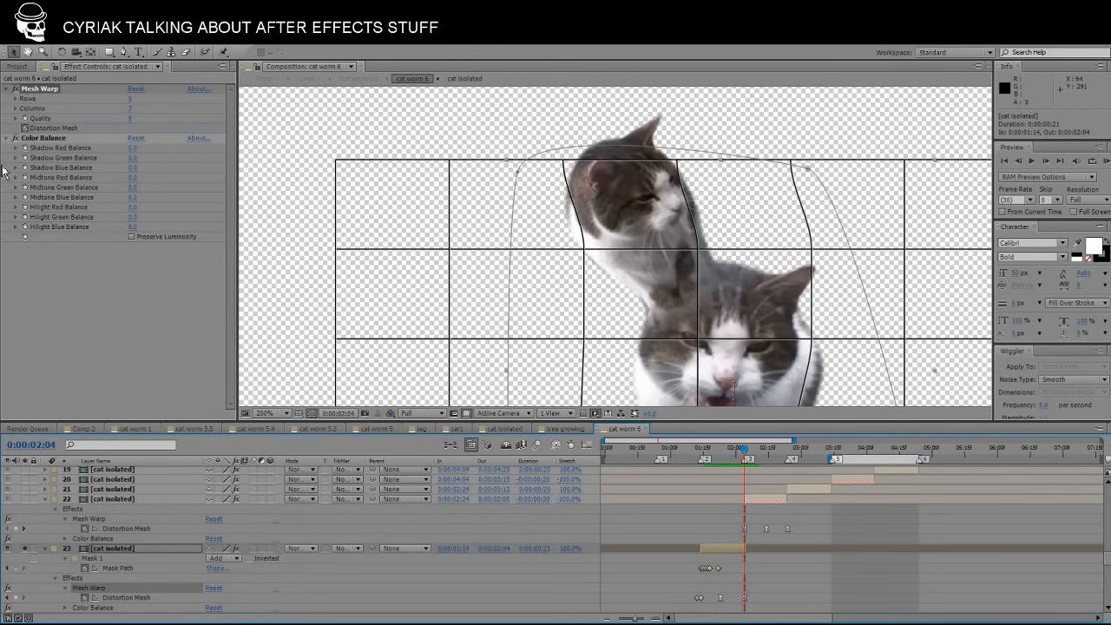
Unsolo cat isolated layer 23 and tree branch layer 13, and view the full cat tree at 100% at 0:00:03:03.
click(24, 550)
scroll(21, 513, up, 5)
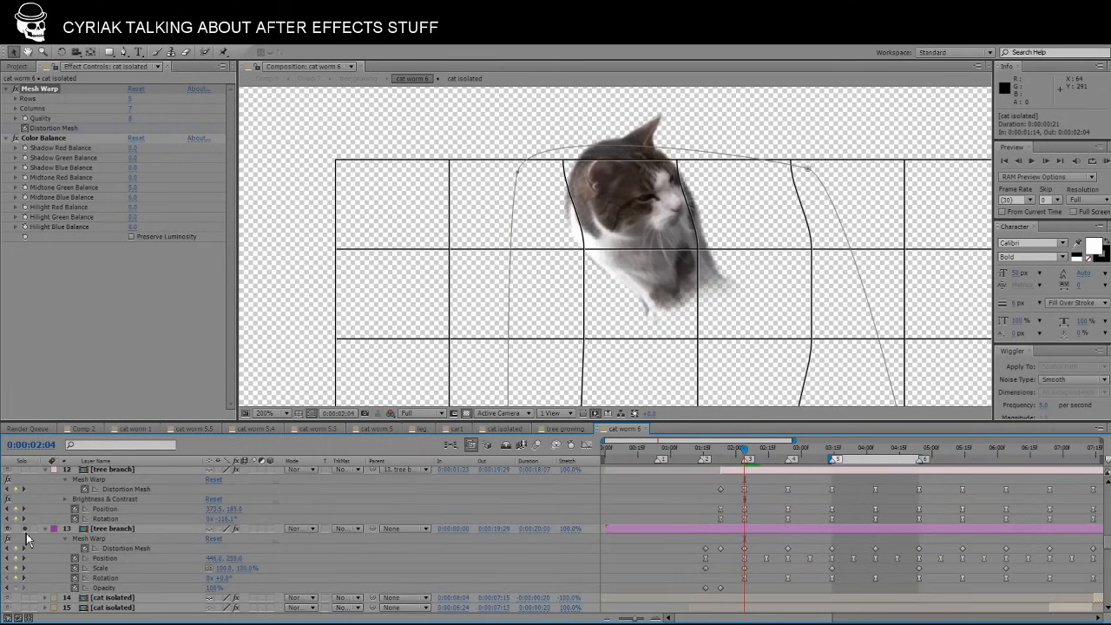
click(25, 529)
scroll(717, 328, down, 1)
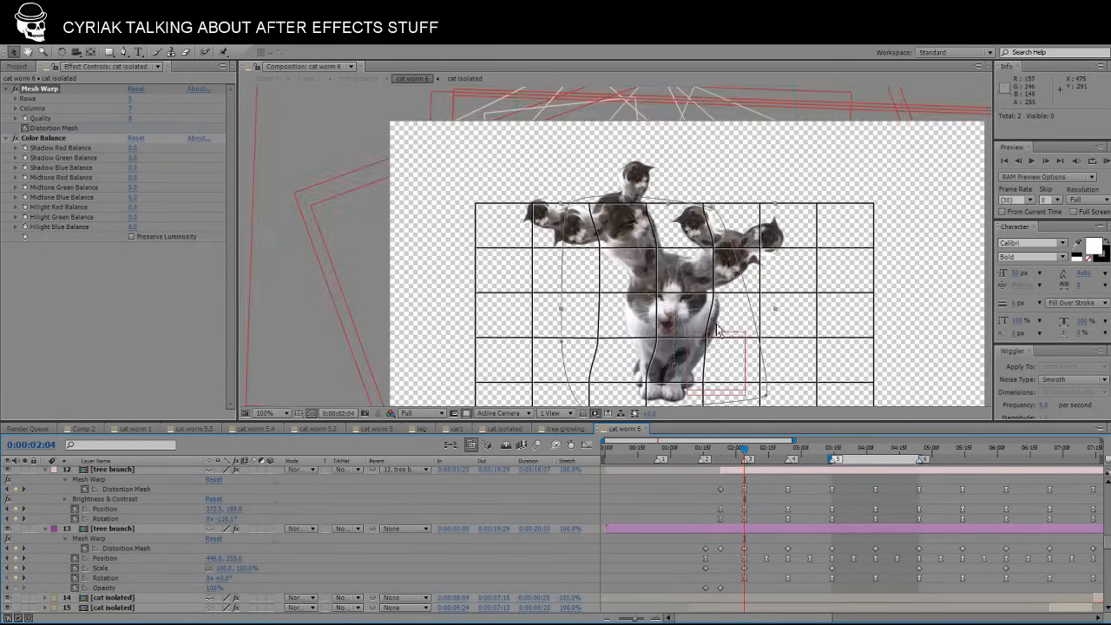
drag(733, 458, 808, 449)
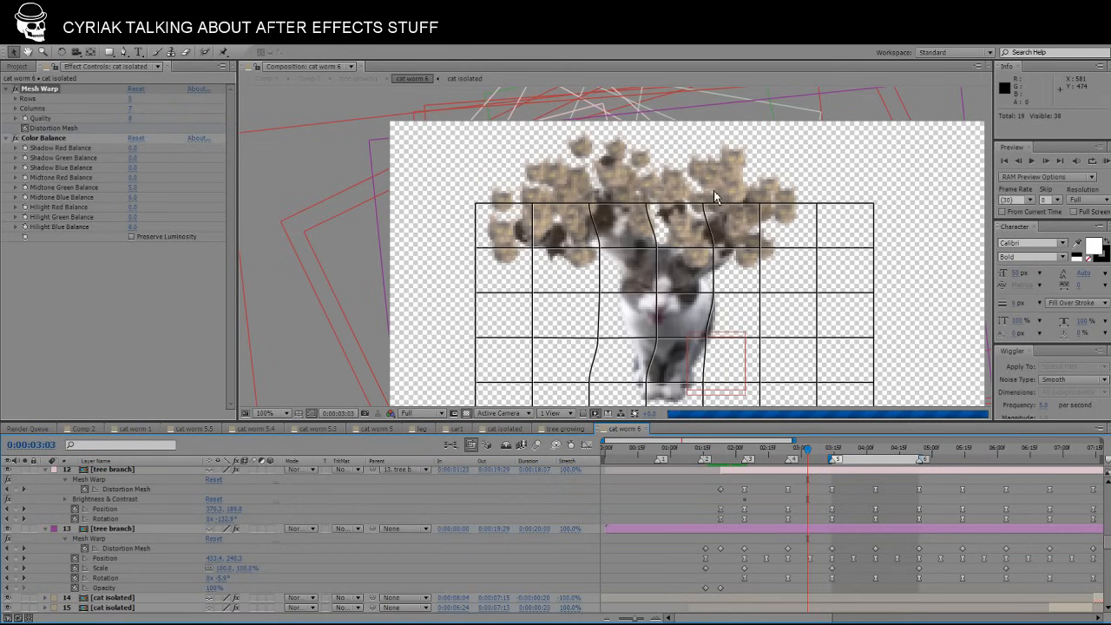
Show the Particular settings of Black Solid 1 layer 2 and where Particular sits among the Trapcode effects.
scroll(823, 484, up, 6)
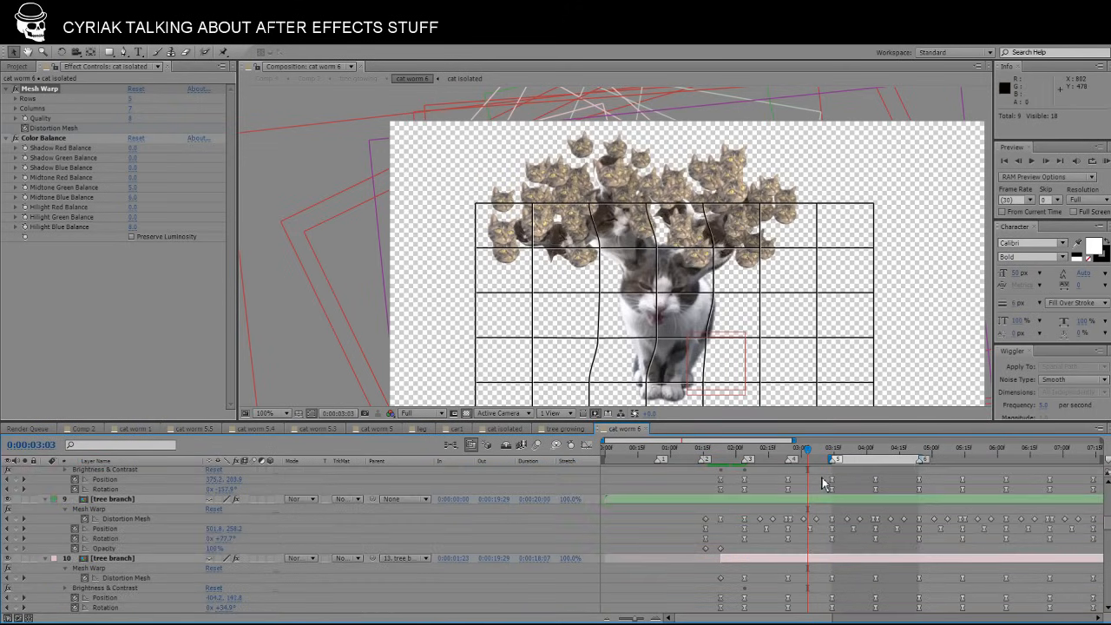
scroll(161, 518, up, 3)
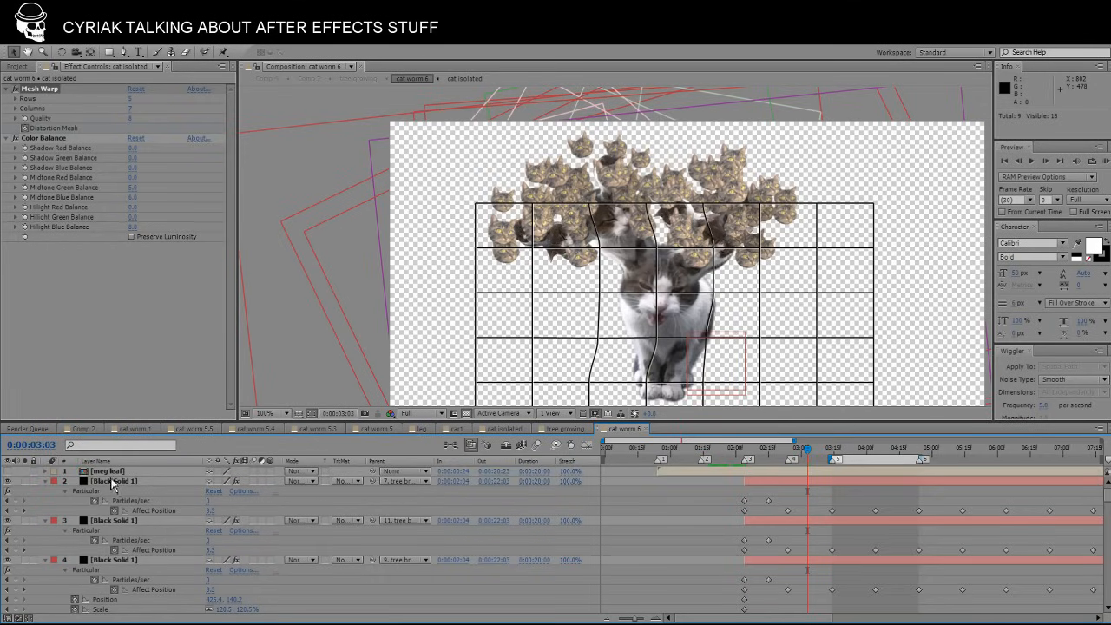
click(115, 481)
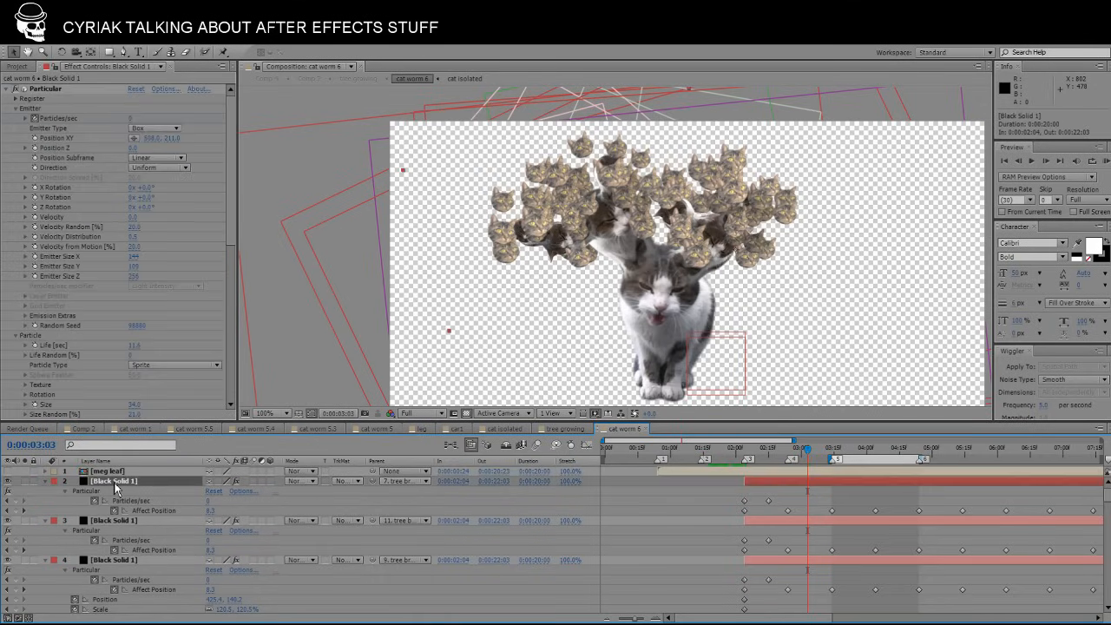
click(48, 90)
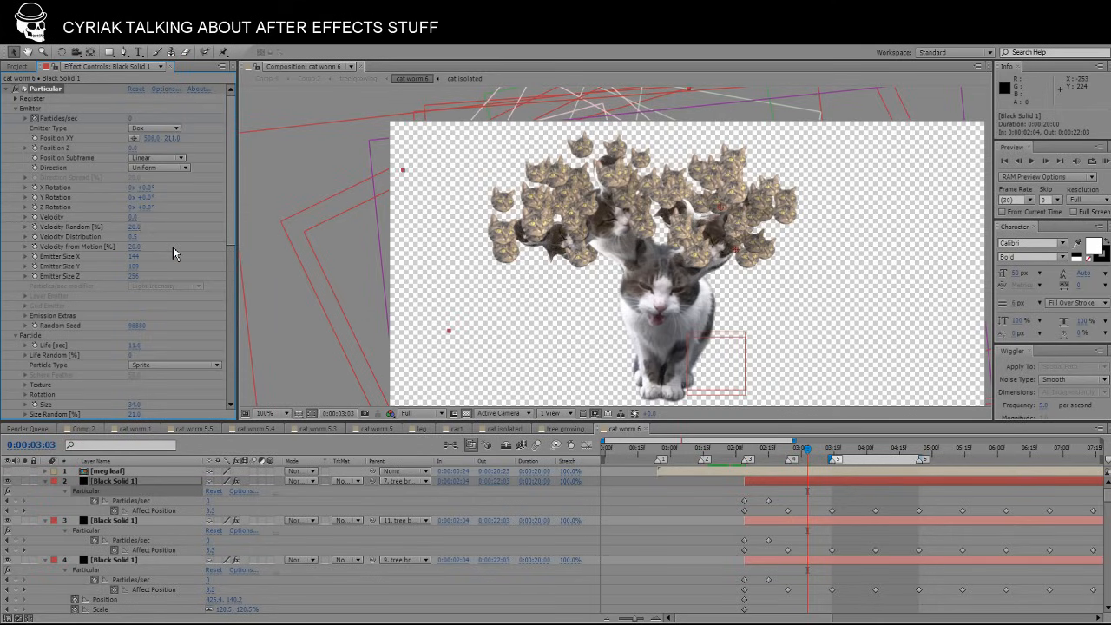
click(143, 45)
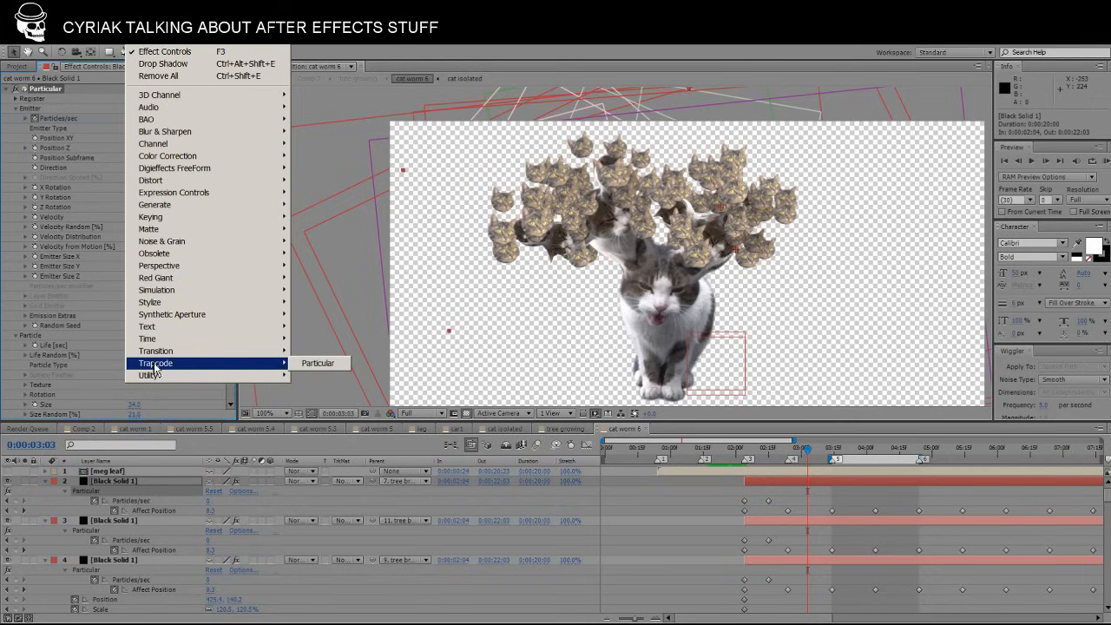
click(54, 92)
Review the emitter and particle settings of the Particular effect on Black Solid 1 layer 2.
click(692, 539)
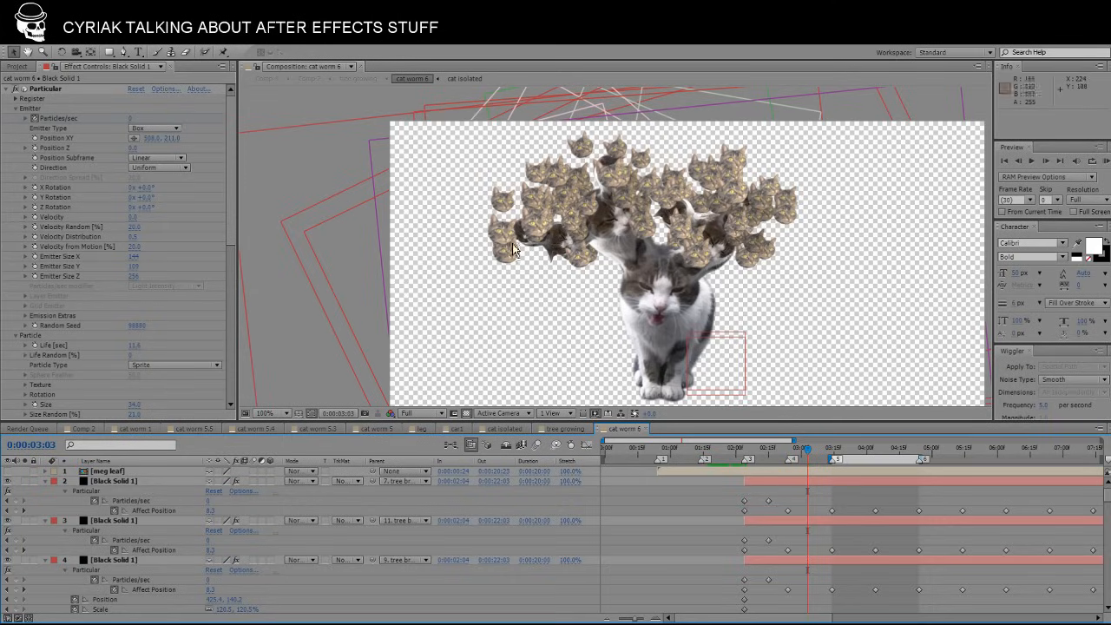
click(47, 92)
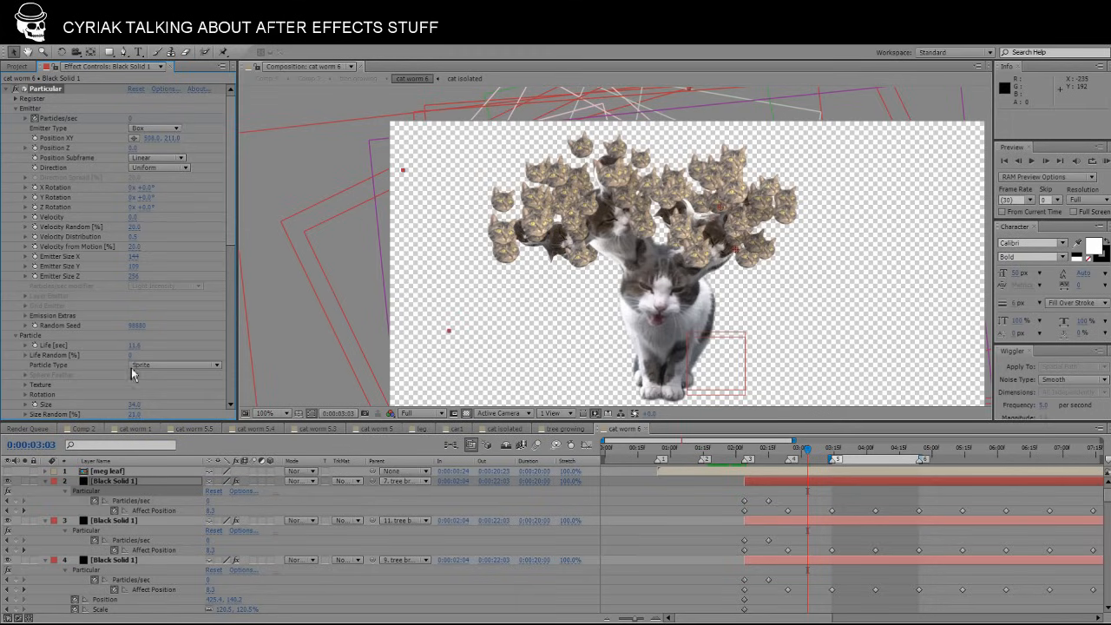
scroll(131, 368, down, 6)
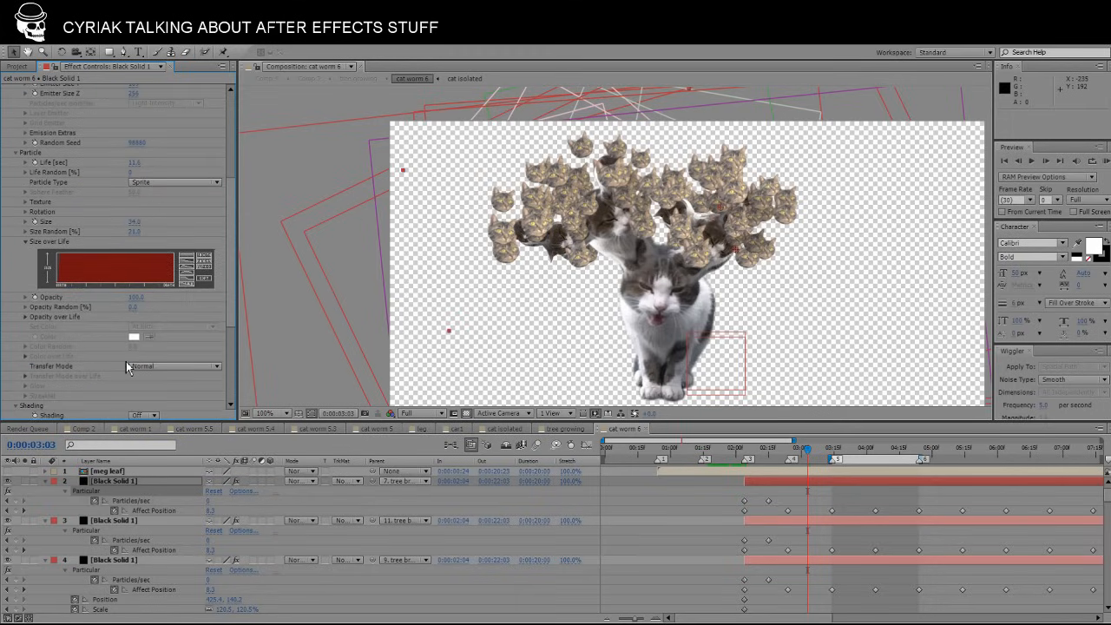
scroll(126, 365, up, 2)
Scrub between 0:00:02:19 and 0:00:03:22 to watch the cat-head leaf particles on the tree.
drag(814, 454, 799, 454)
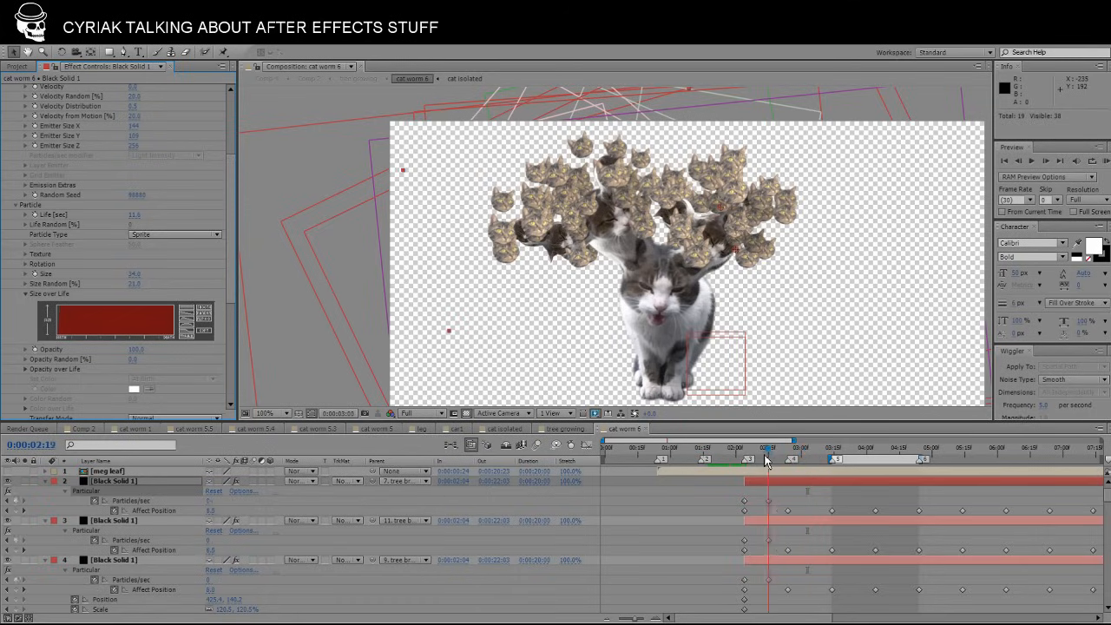
key(space)
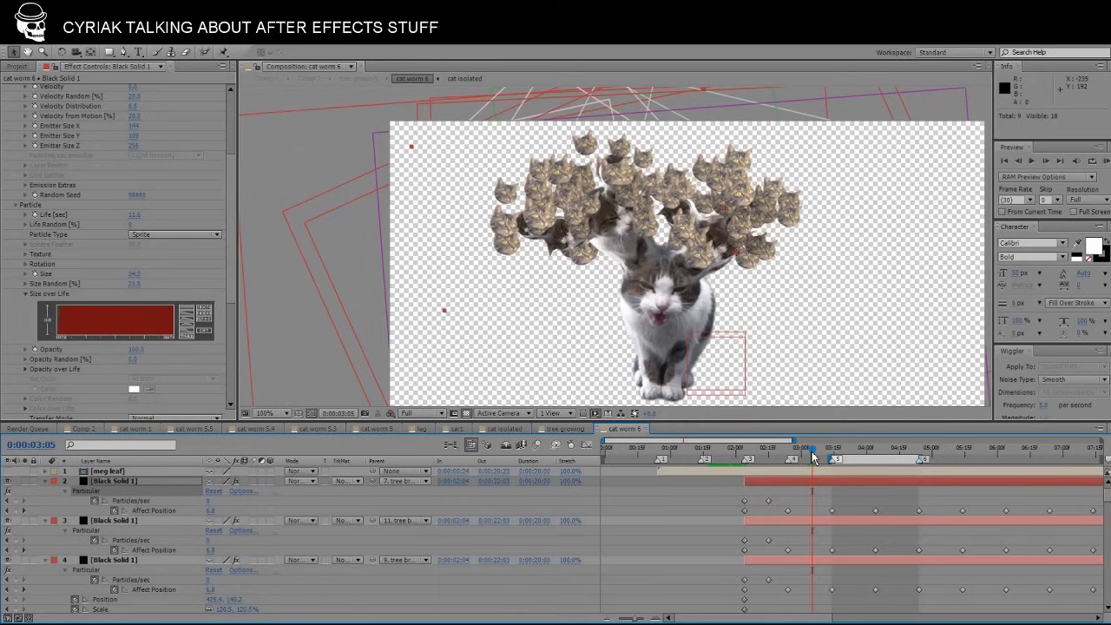
drag(814, 459, 850, 453)
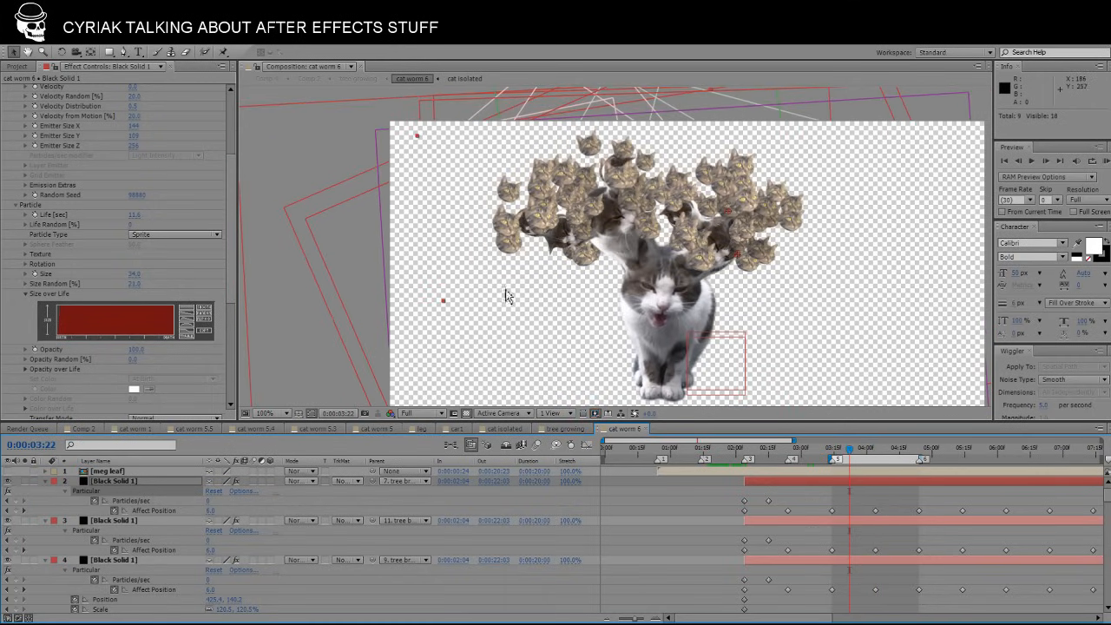
Select all Affect Position keyframes of Black Solid 1 layer 2 and scrub from 0:00:03:13 to 0:00:03:28.
scroll(42, 300, down, 3)
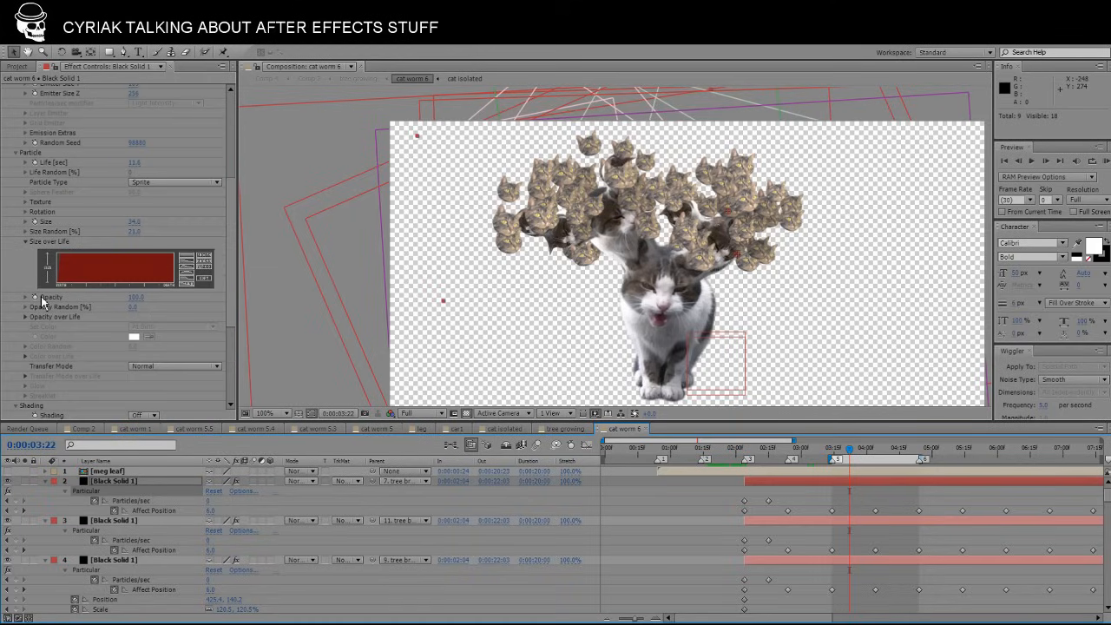
click(154, 511)
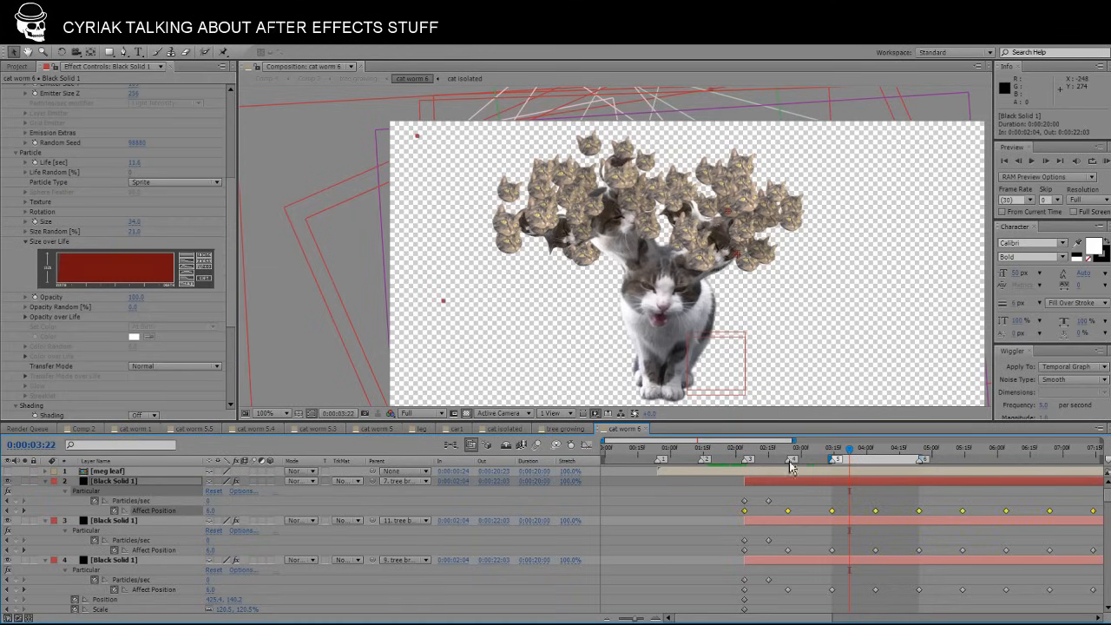
mouse_move(853, 456)
mouse_down()
mouse_move(882, 454)
mouse_move(833, 458)
mouse_up()
scroll(110, 315, down, 5)
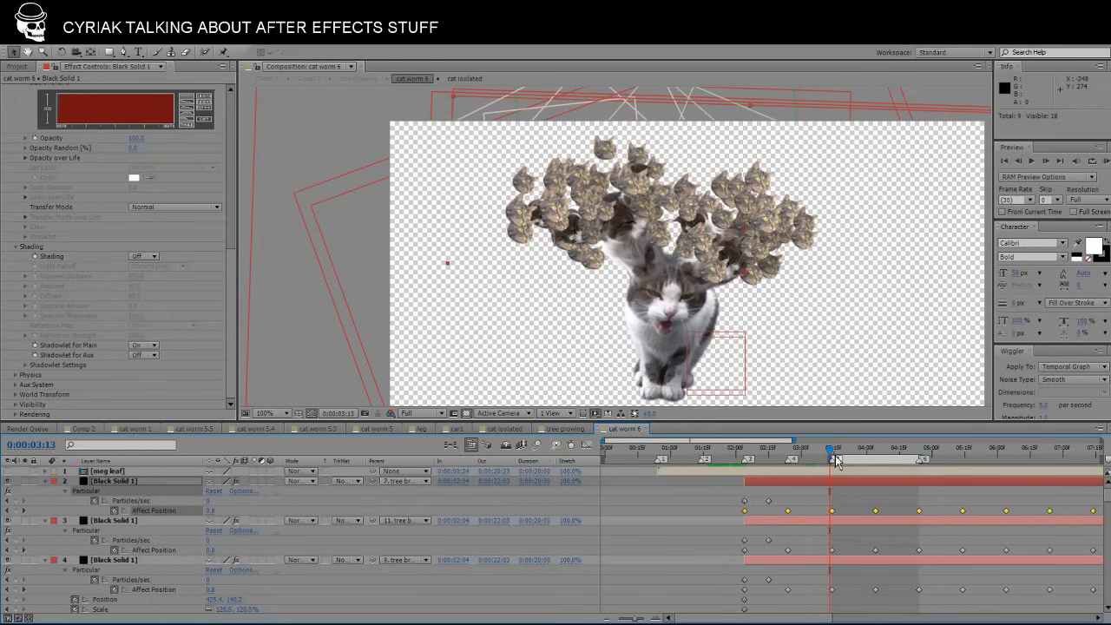
drag(838, 461, 863, 448)
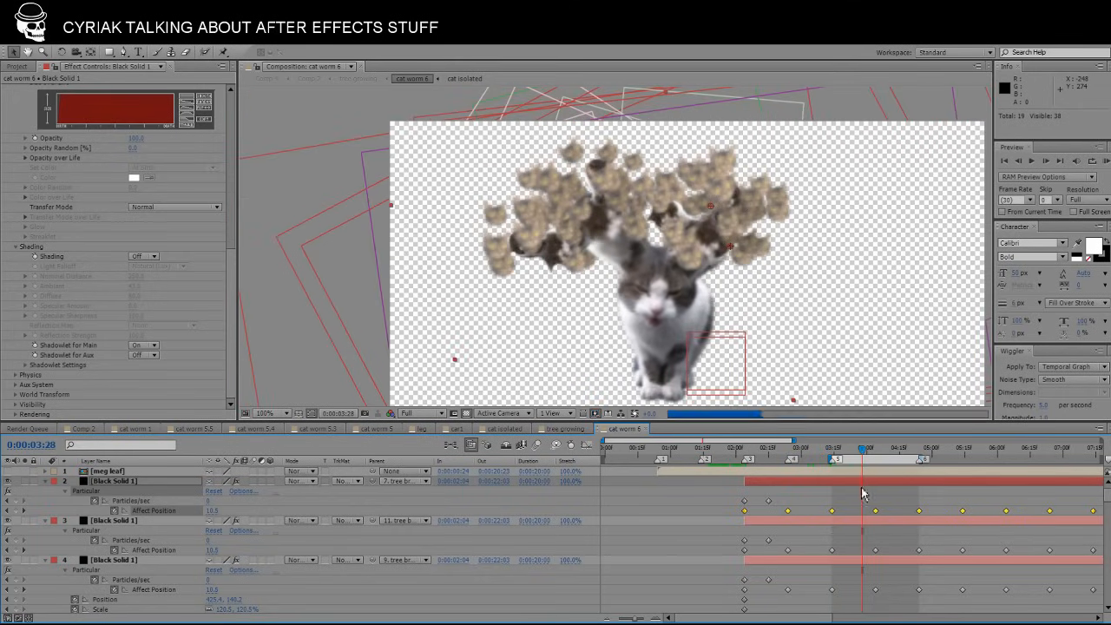
Expand Particular's World Transform and Physics groups to view the Turbulence Field settings, and scrub to 0:00:04:16.
click(16, 396)
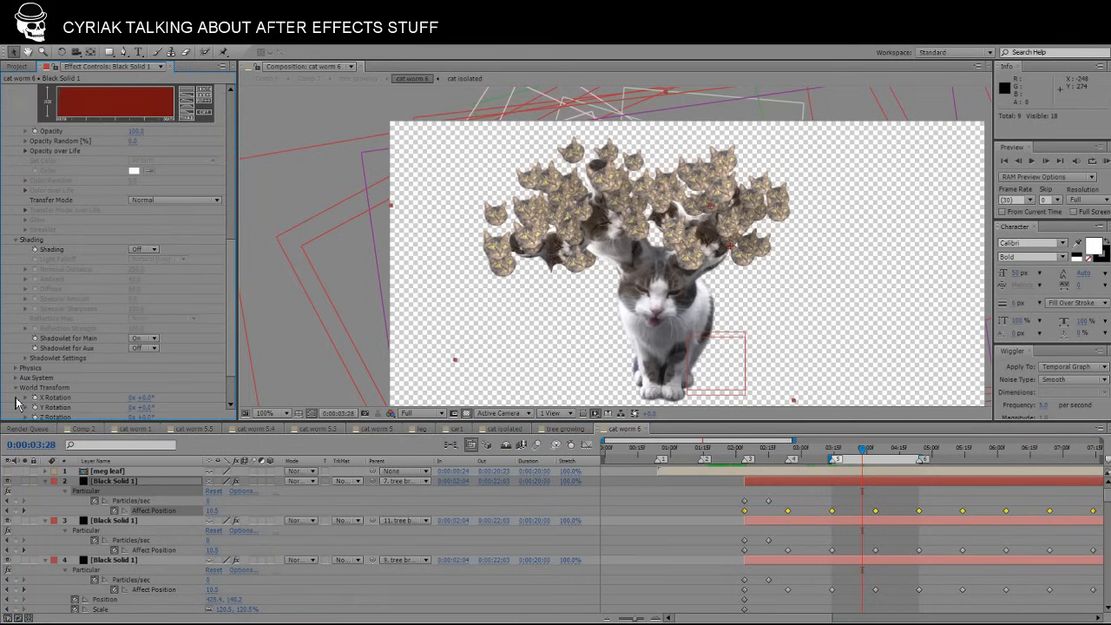
click(17, 369)
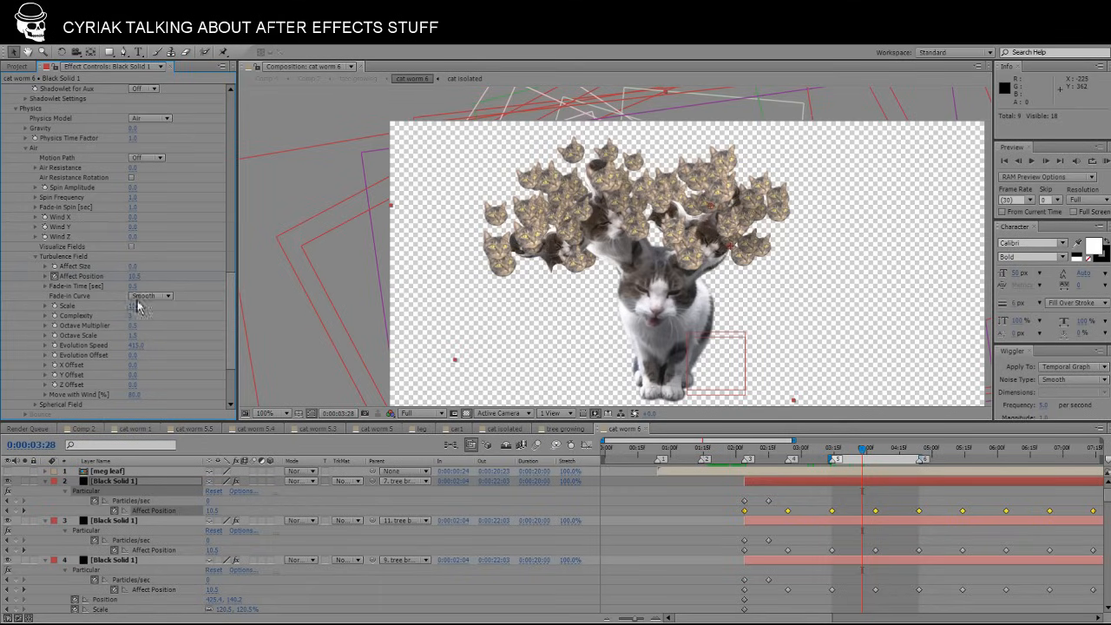
drag(872, 458, 901, 453)
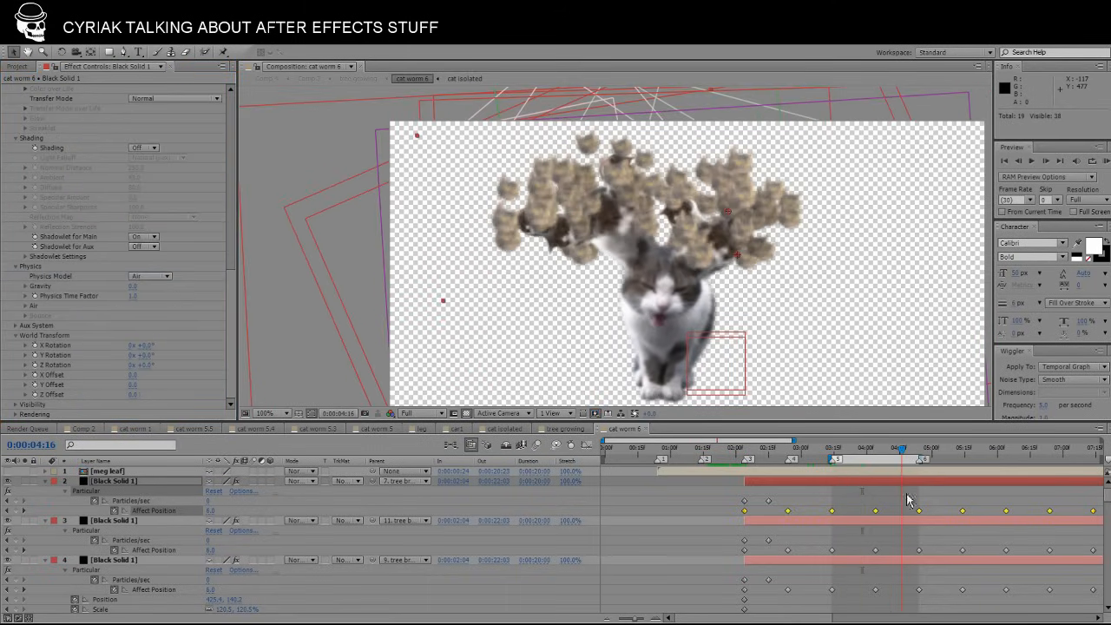
Select only the Affect Position keyframe at 0:00:04:04 and scrub back to 0:00:04:02 to view the leaves' movement.
click(876, 512)
click(876, 510)
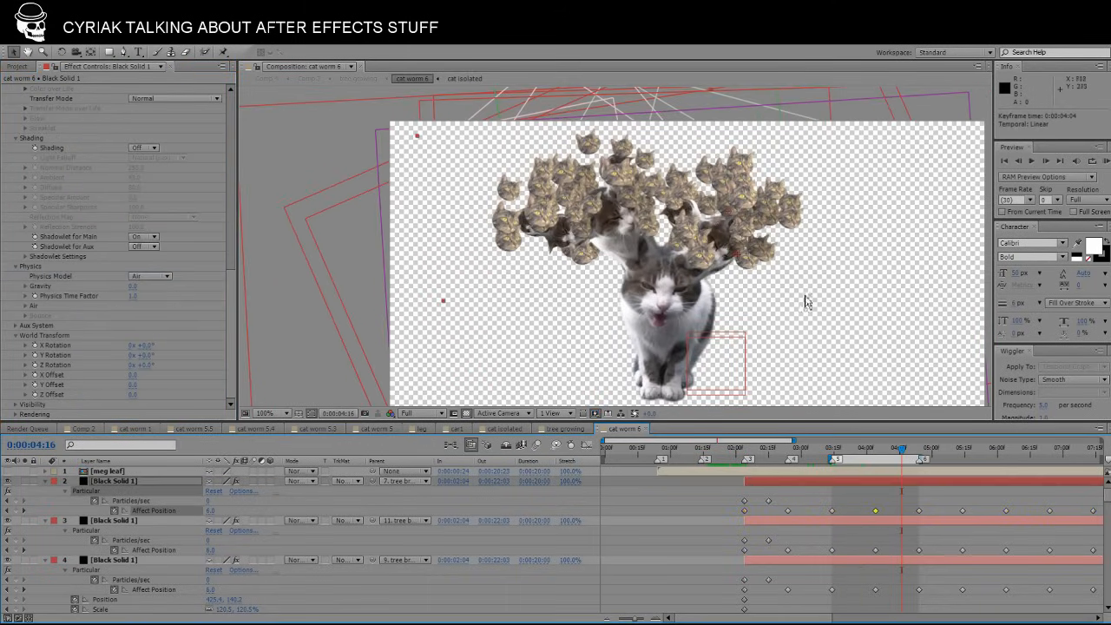
drag(907, 458, 872, 464)
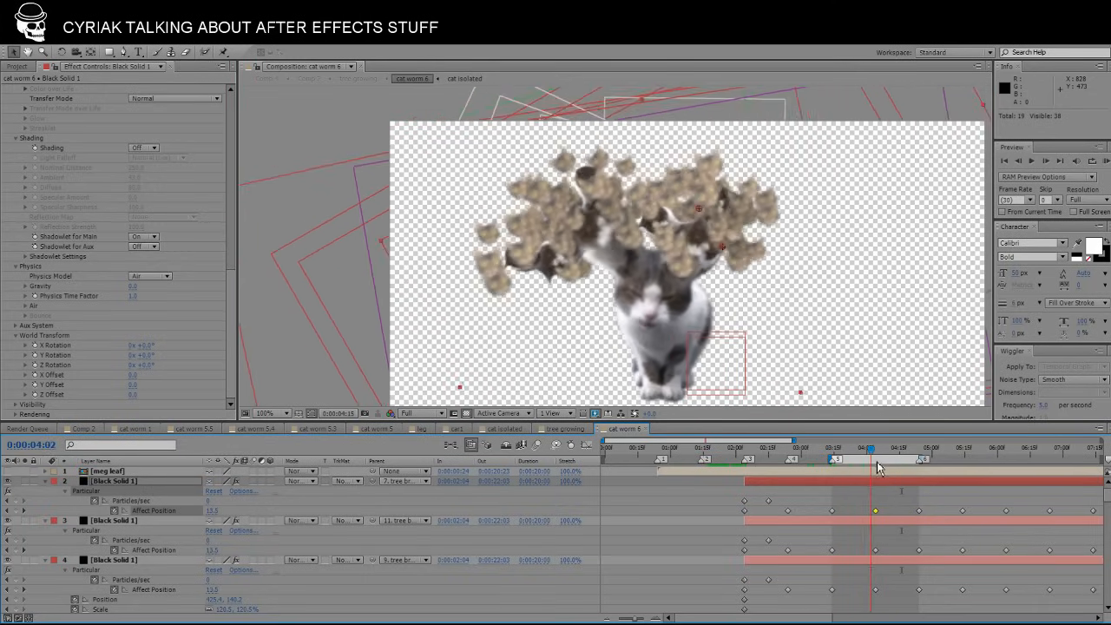
Return to Comp 2, scrub to 0:01:26:28 and view the whole scene at 50%.
click(83, 429)
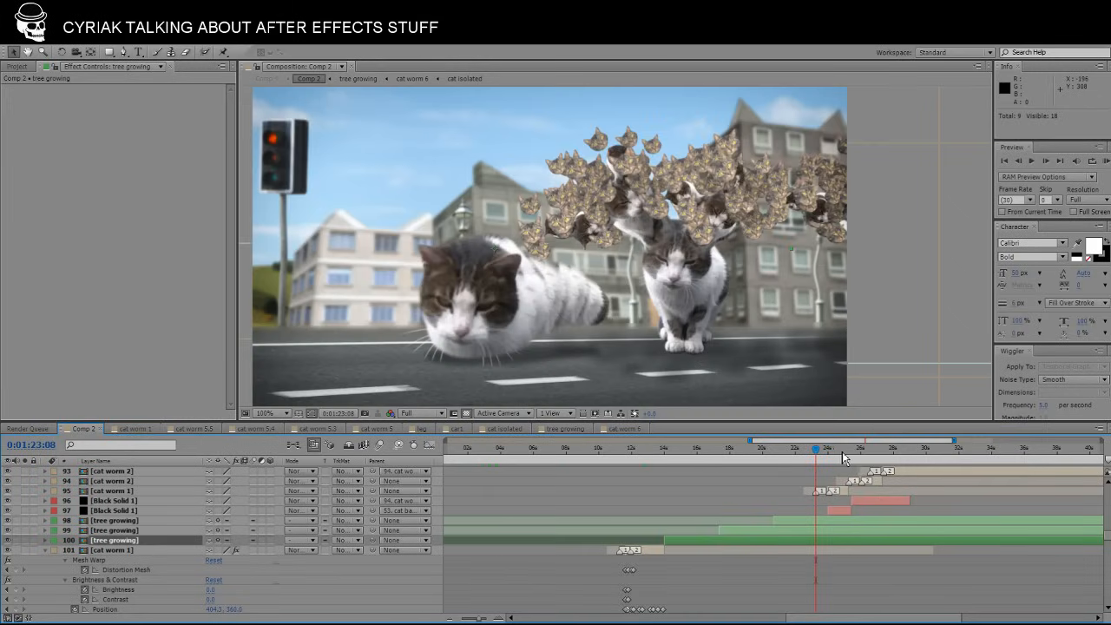
drag(843, 452, 876, 447)
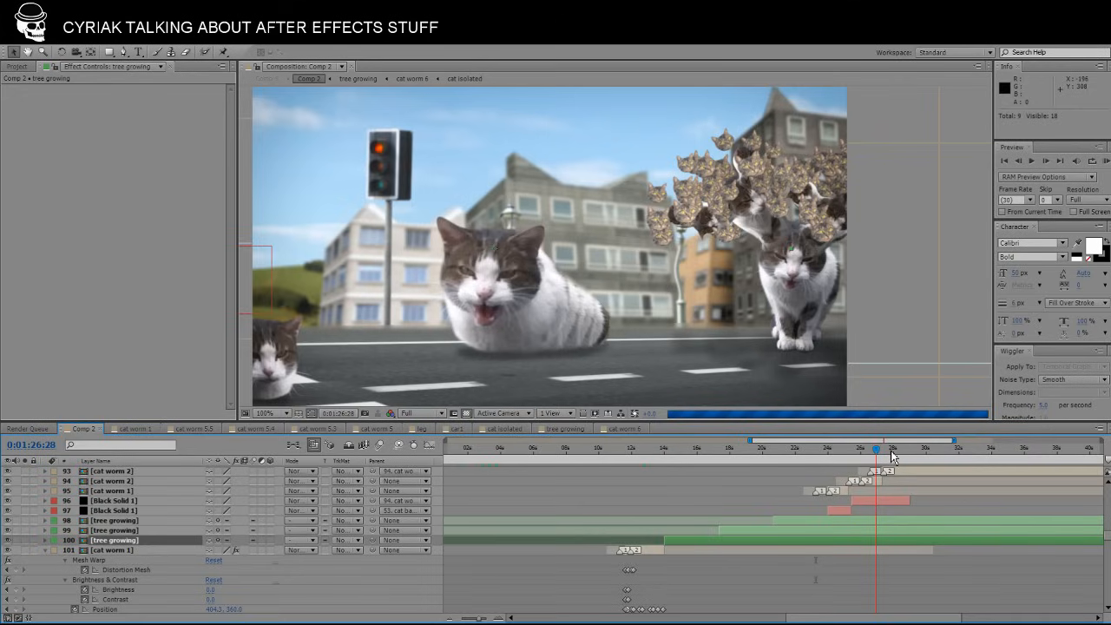
key(comma)
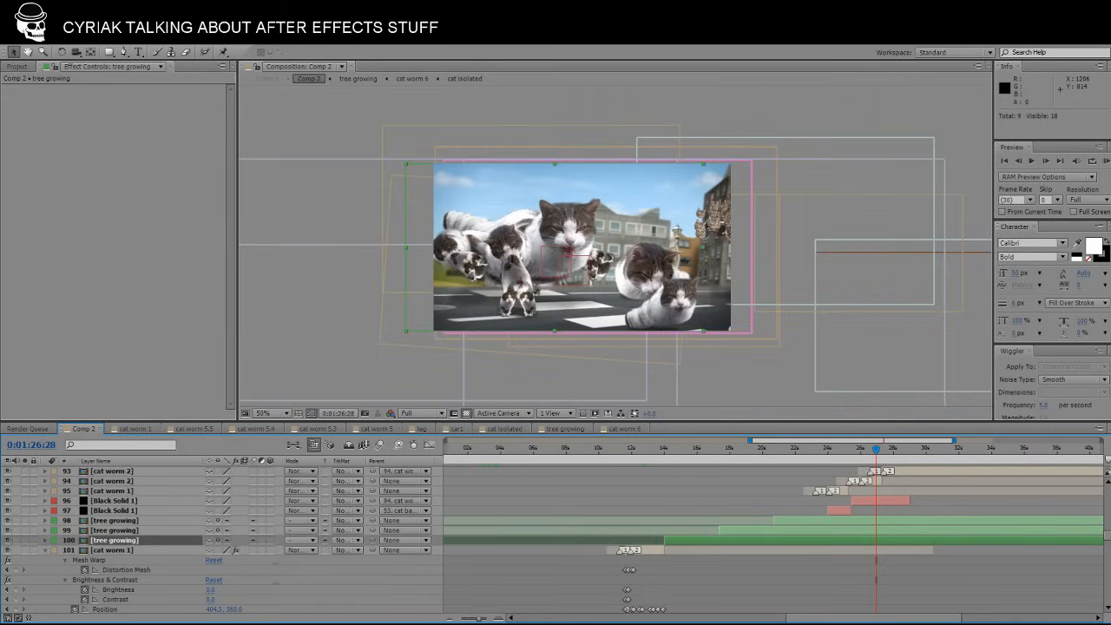
Scrub Comp 2 on to 0:01:28:07 to view the giant cat worms crossing the street.
drag(861, 619, 940, 620)
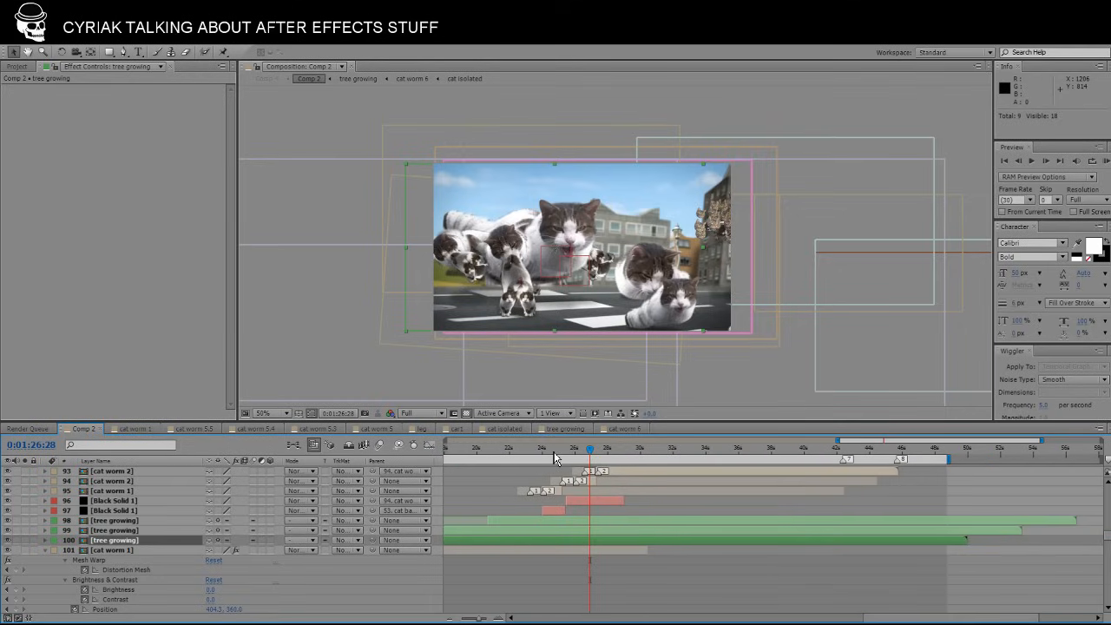
drag(592, 455, 606, 455)
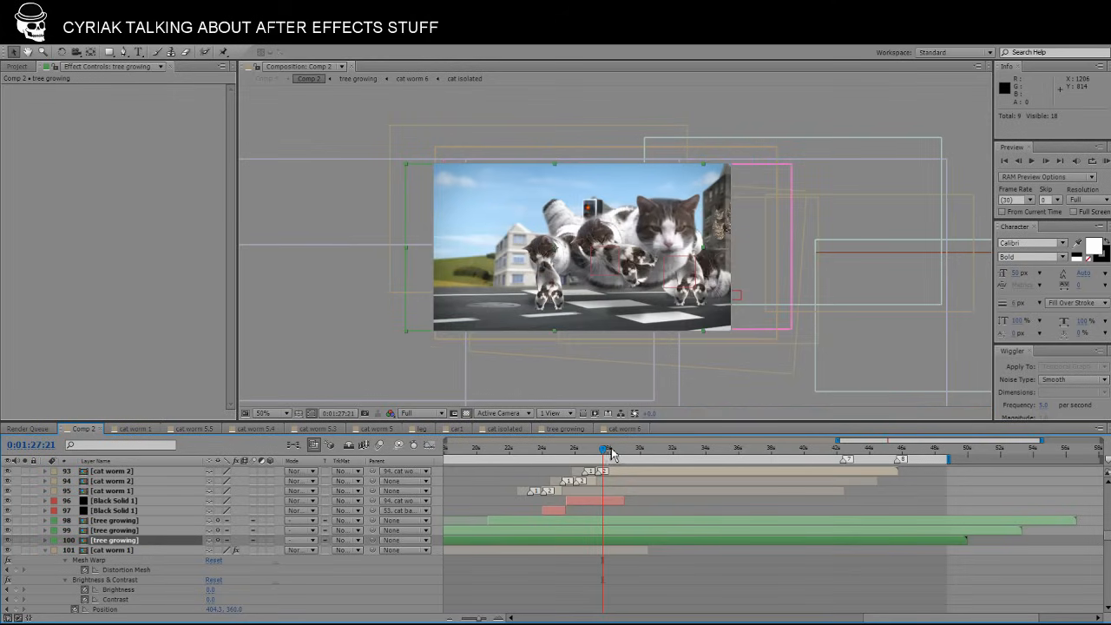
click(612, 455)
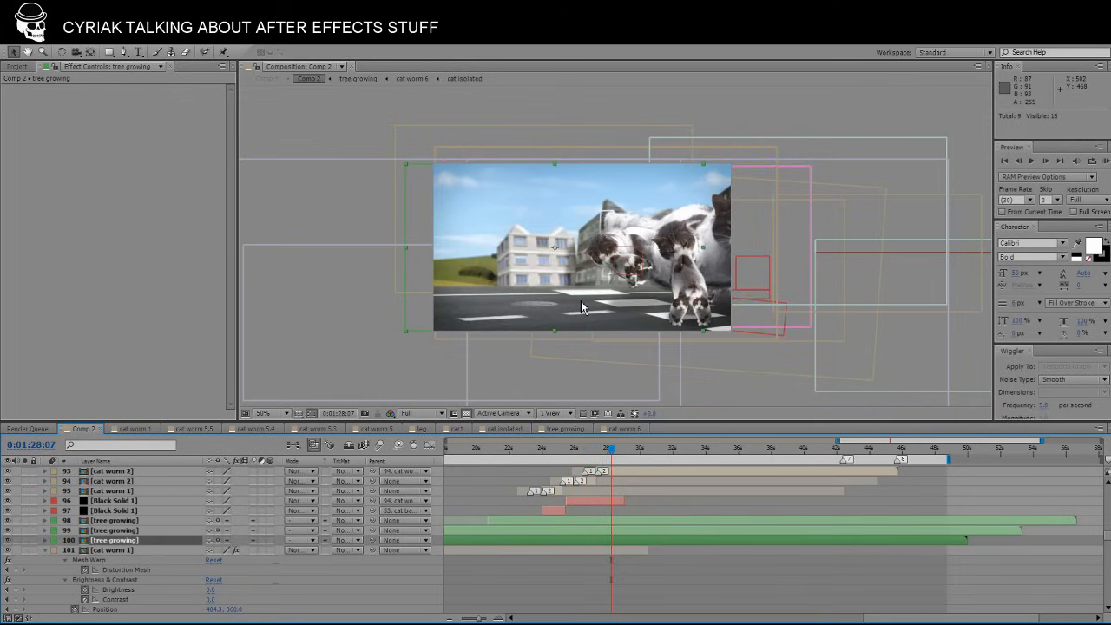
View Comp 2 at 100% and scrub between 0:01:27:23 and 0:01:29:13, stopping at 0:01:28:14, to examine the cat emerging from the manhole.
key(period)
click(625, 457)
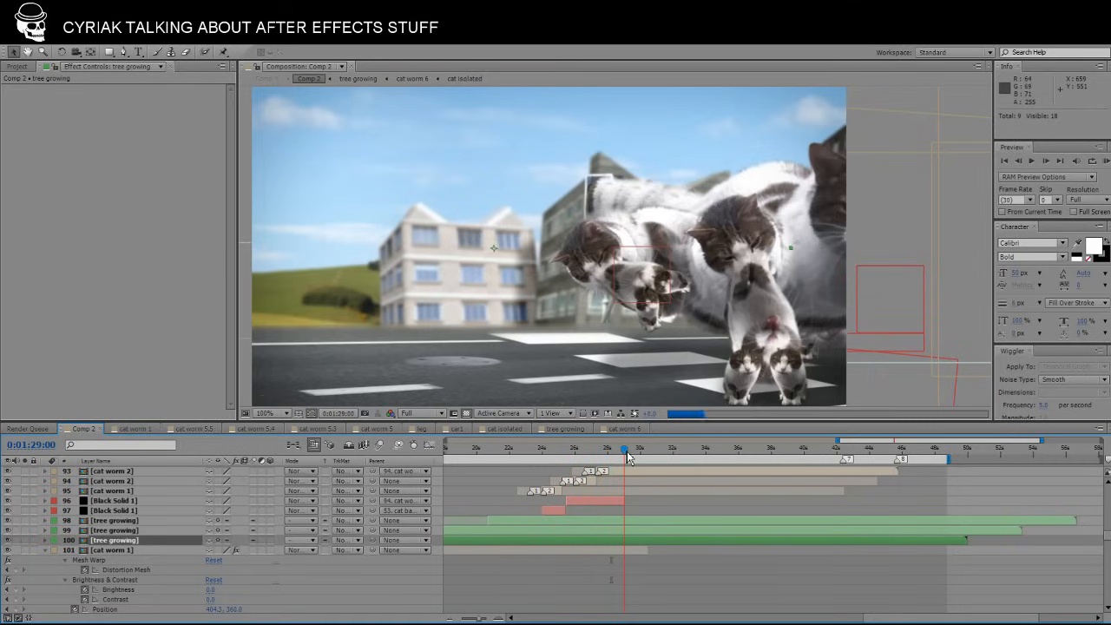
click(631, 456)
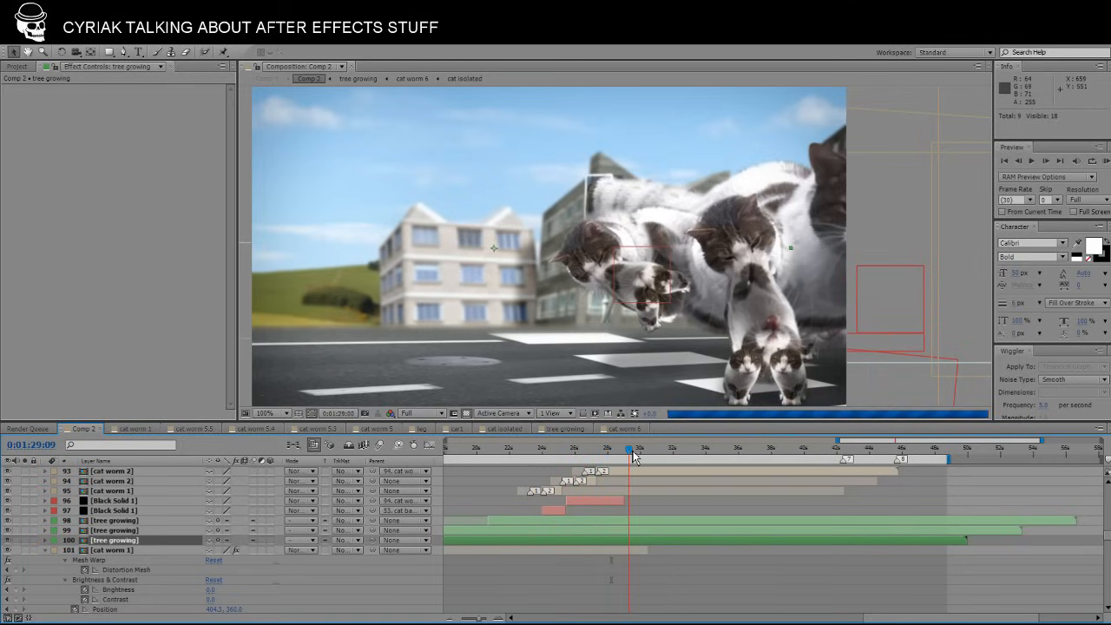
drag(631, 458, 605, 462)
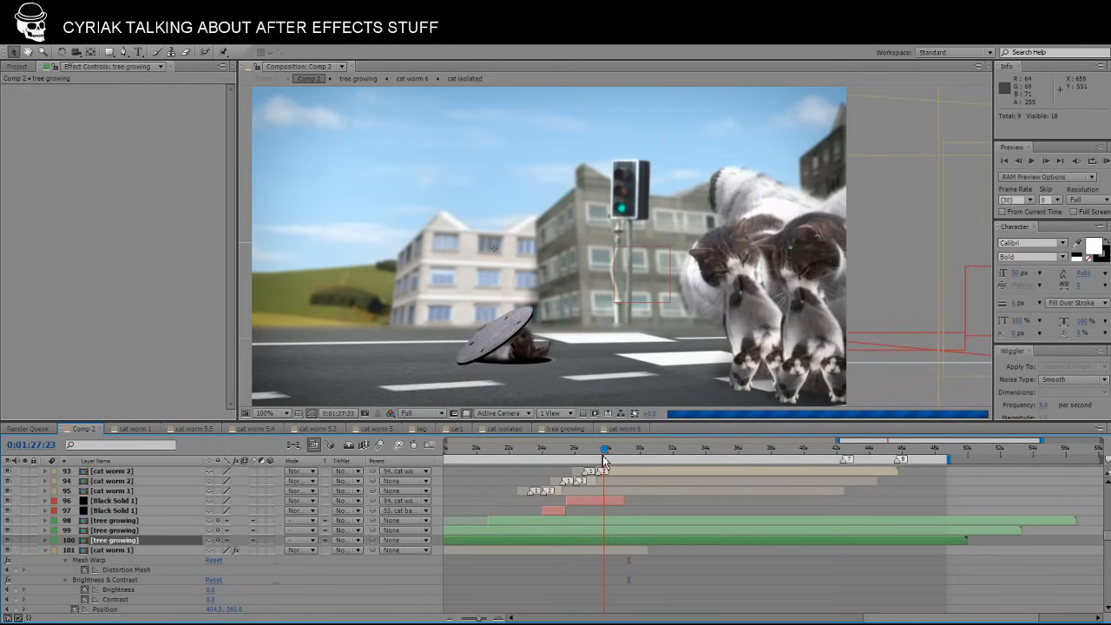
click(634, 456)
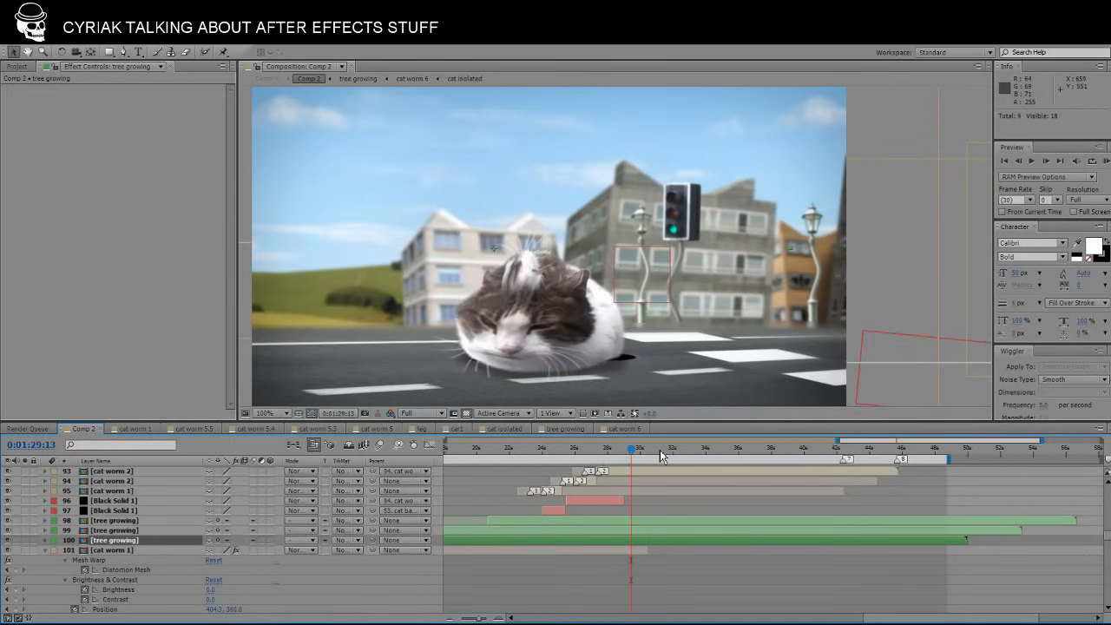
click(610, 455)
drag(608, 455, 616, 453)
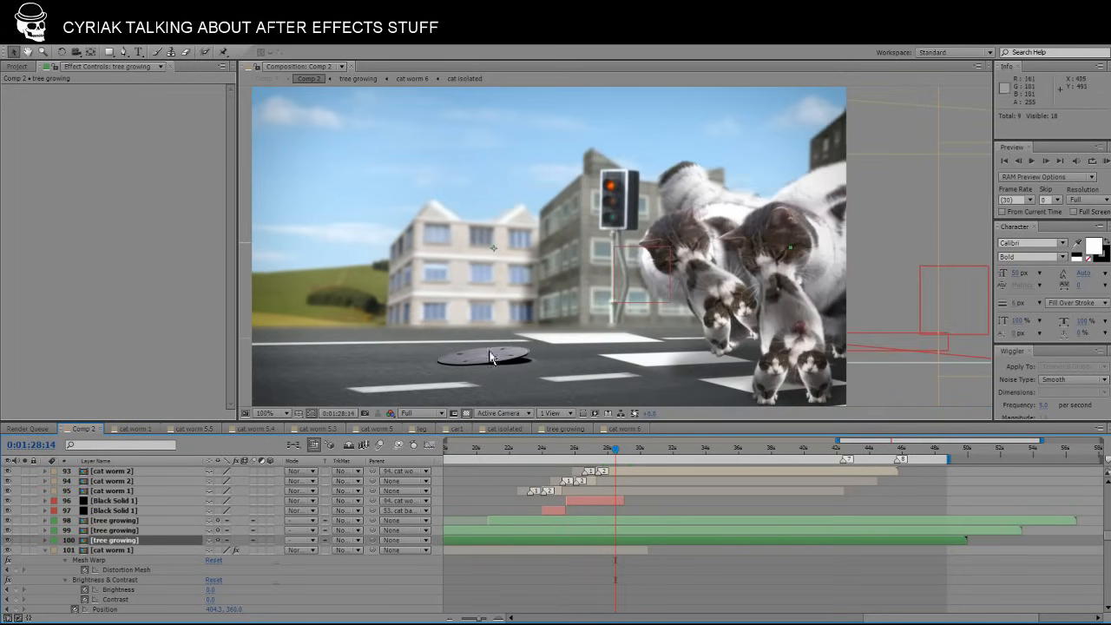
Bring layers 67 to 80 into view and scrub to 0:01:31:15 to examine the growing pile of cats.
scroll(639, 538, up, 4)
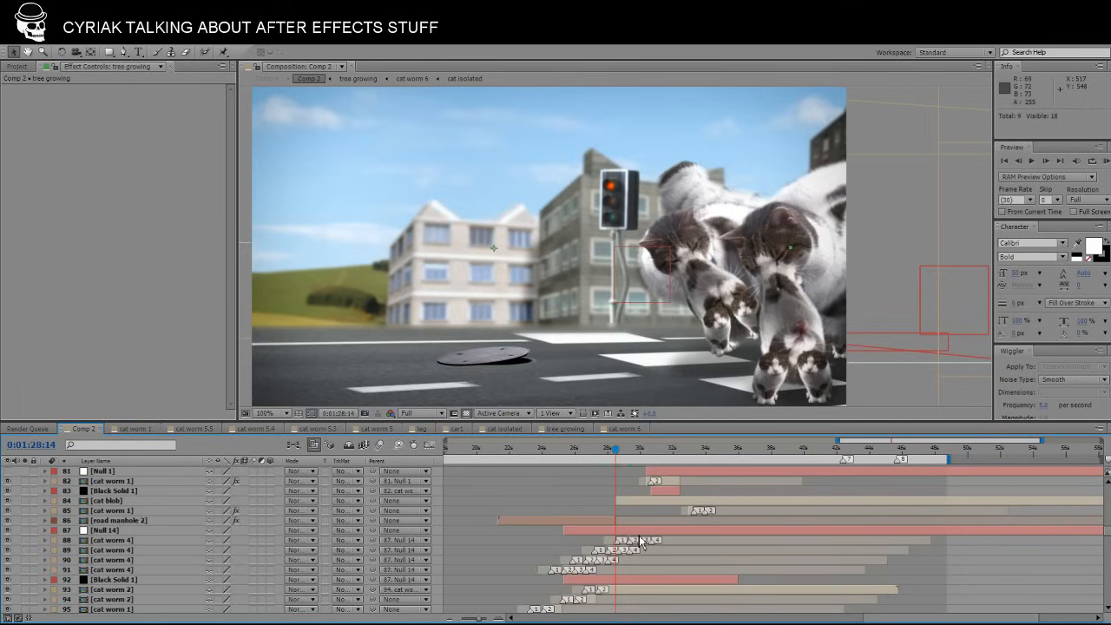
scroll(639, 538, up, 5)
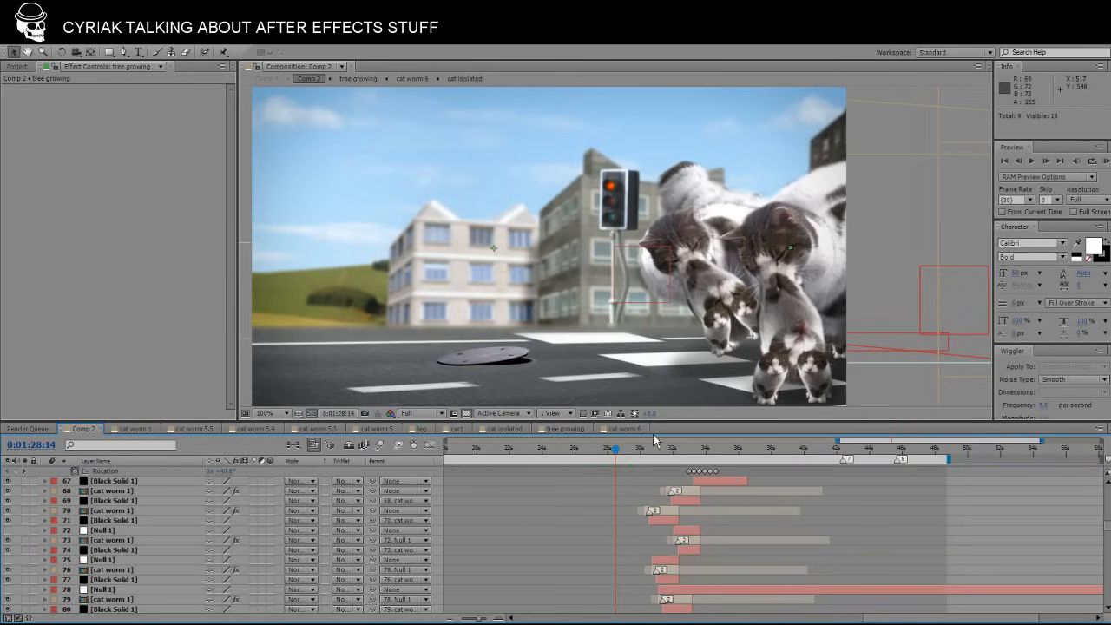
drag(660, 460, 673, 459)
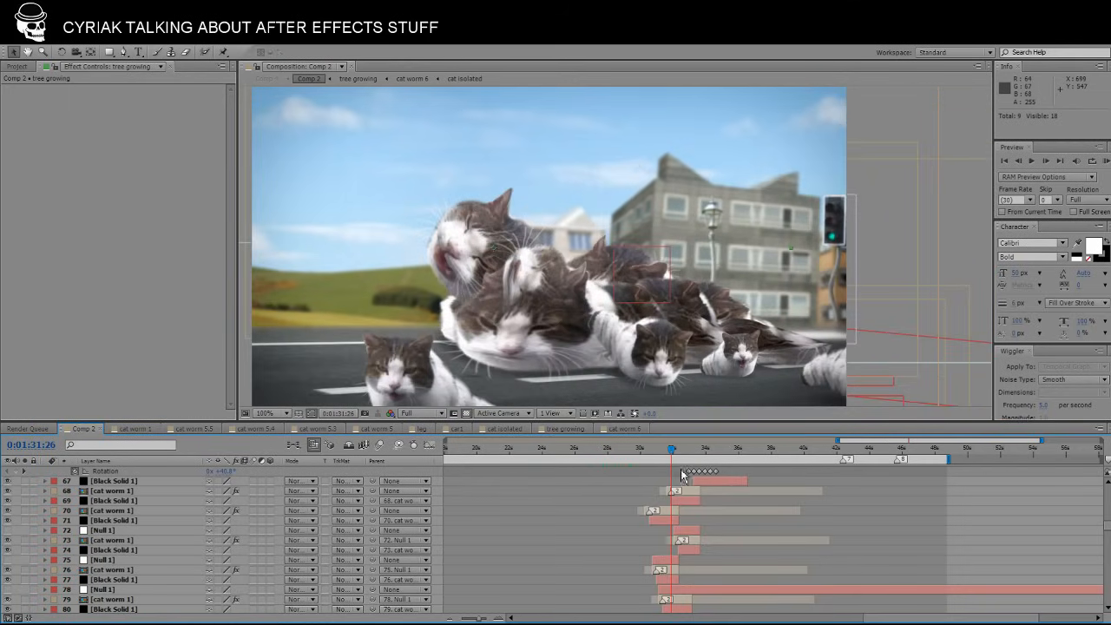
drag(672, 458, 667, 458)
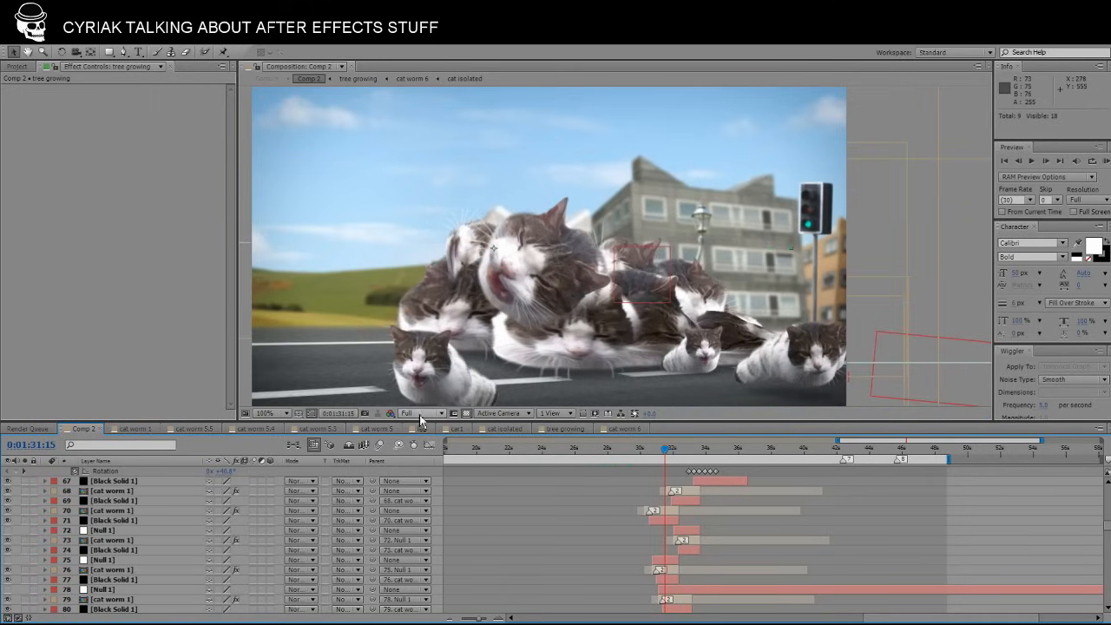
Set Comp 2's preview resolution to Half and scrub on to 0:01:32:15.
click(422, 414)
click(423, 460)
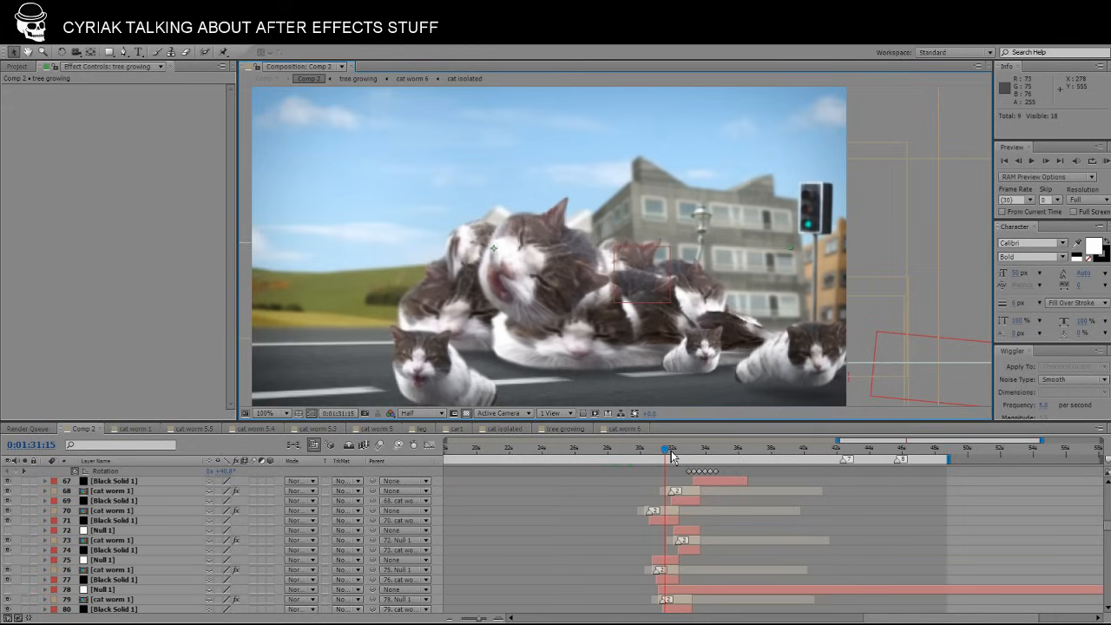
drag(671, 457, 682, 455)
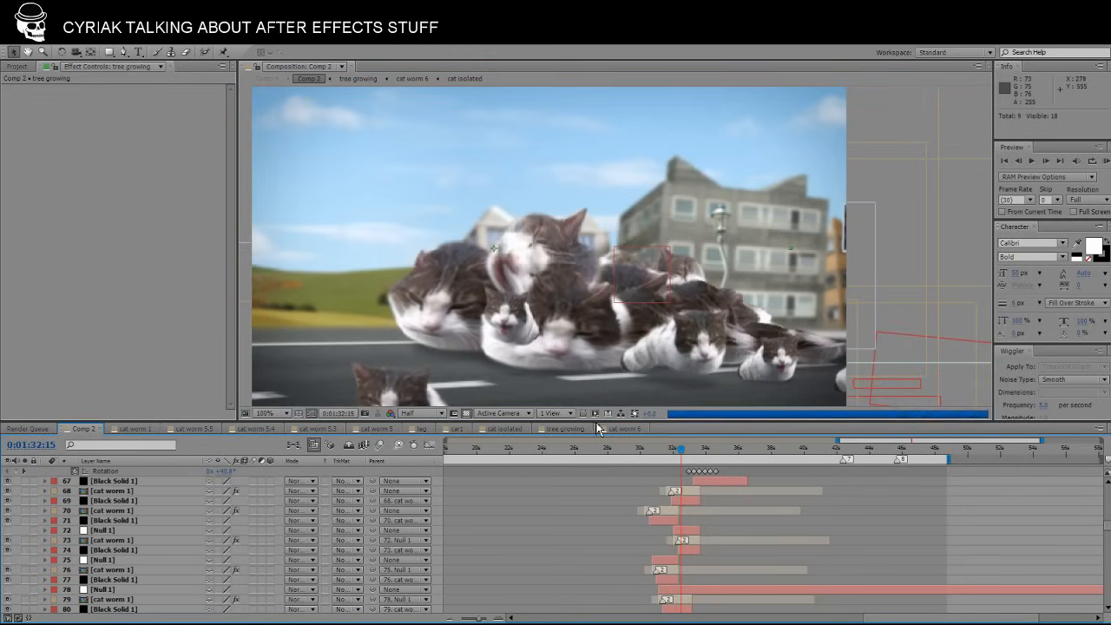
Change the Fast Previews mode and scrub Comp 2 back to 0:01:30:28.
click(595, 415)
click(651, 461)
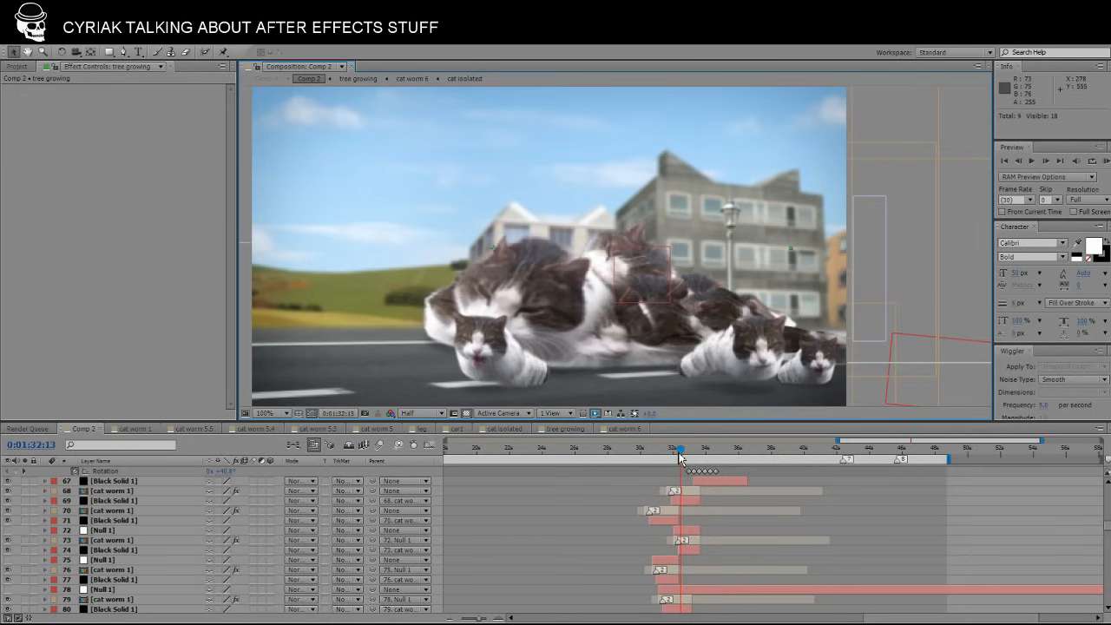
drag(681, 457, 673, 459)
drag(670, 454, 662, 458)
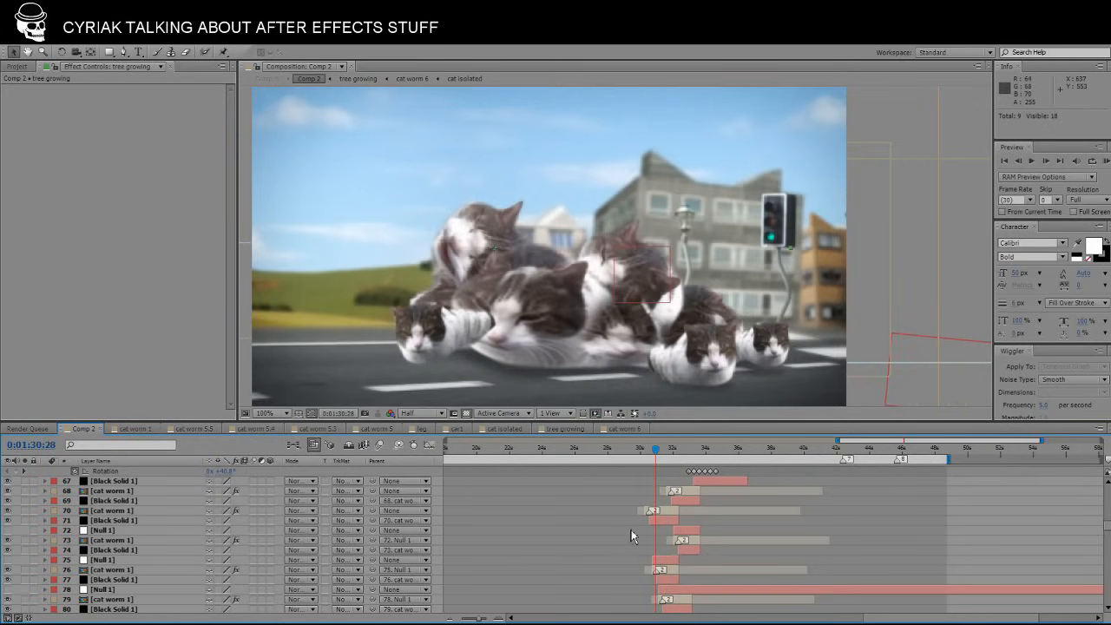
Look through the layers around Null 14 for the one holding the cat pile, checking cat worm 1 and briefly soloing cat worm 2.
scroll(677, 549, down, 4)
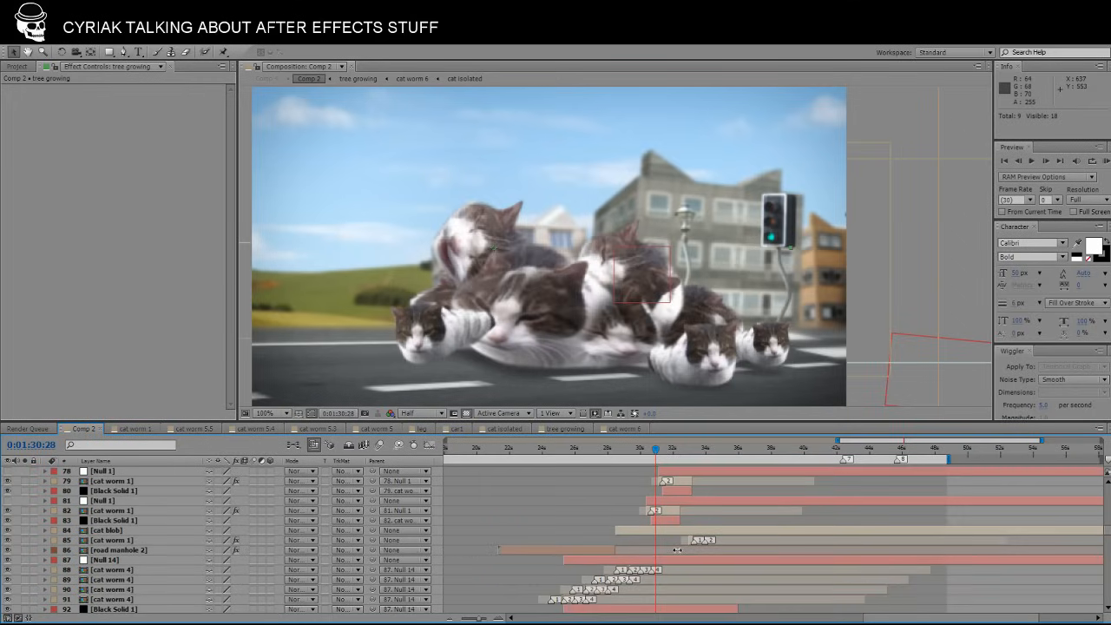
click(669, 545)
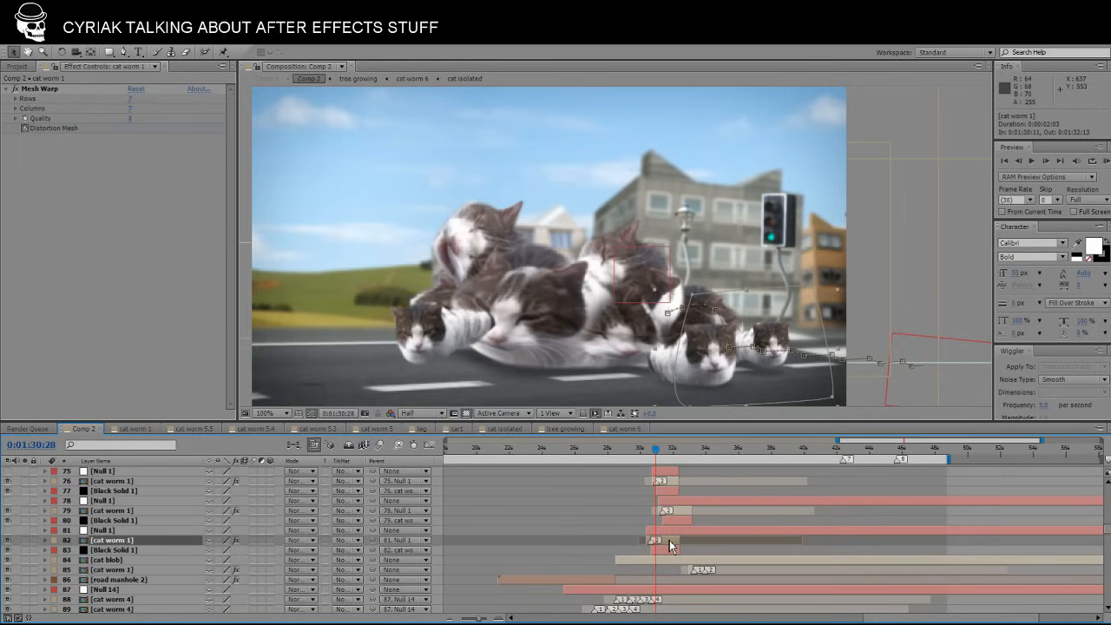
scroll(625, 557, down, 4)
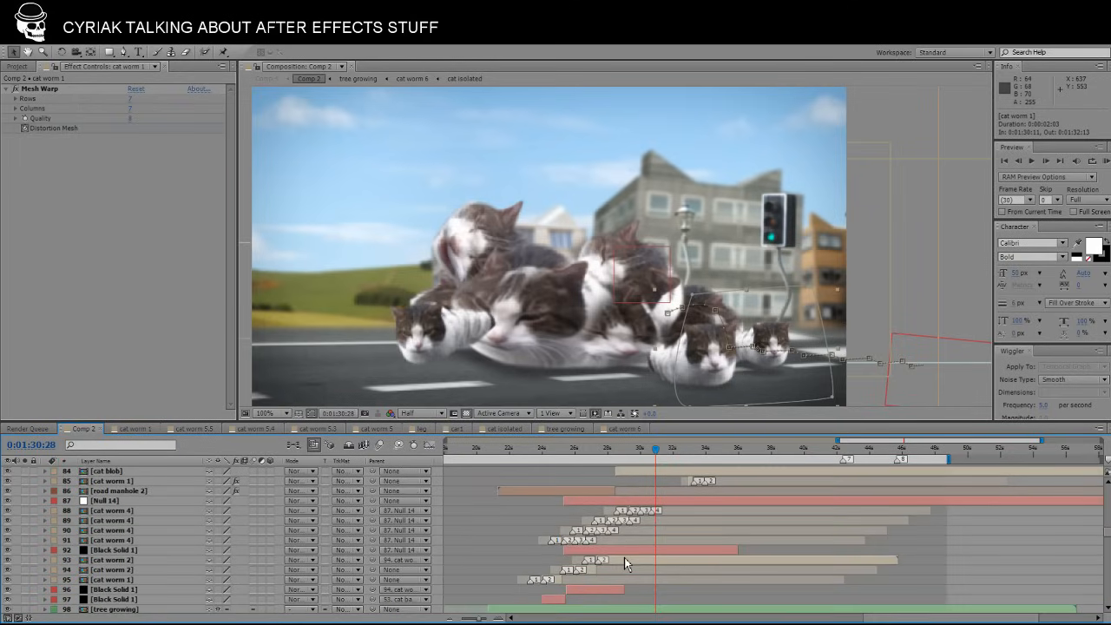
click(632, 560)
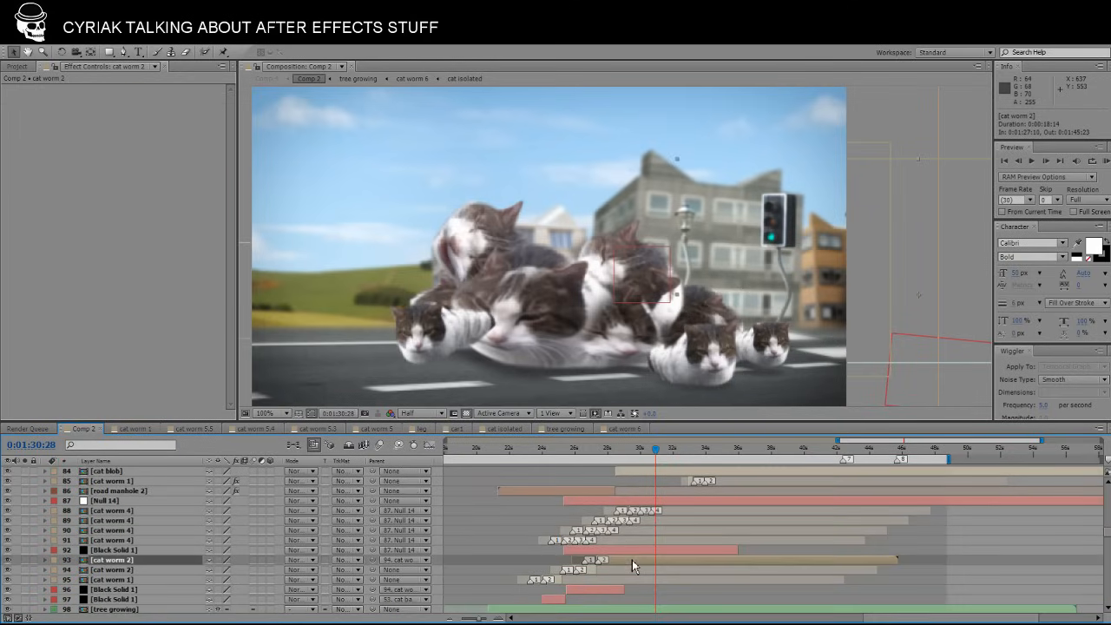
click(552, 326)
click(642, 502)
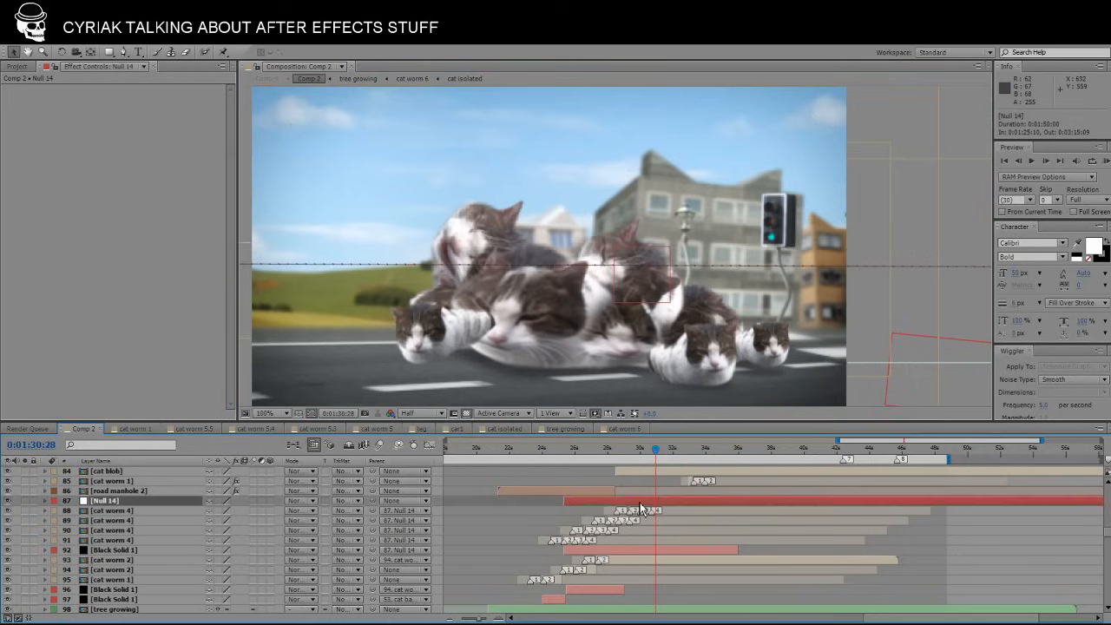
scroll(650, 509, down, 5)
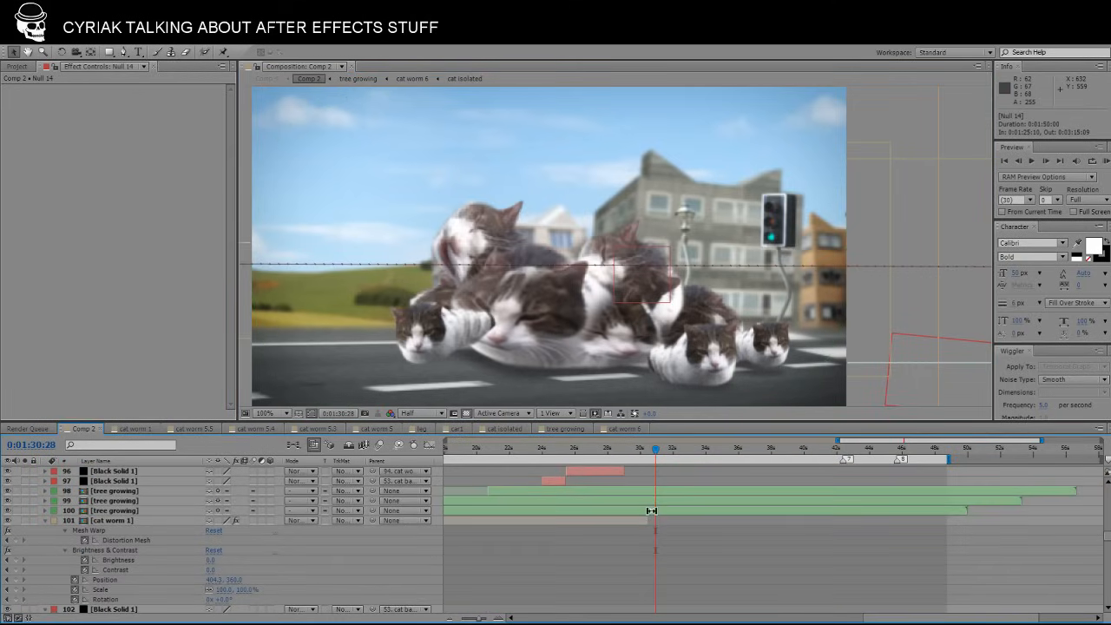
scroll(637, 505, up, 4)
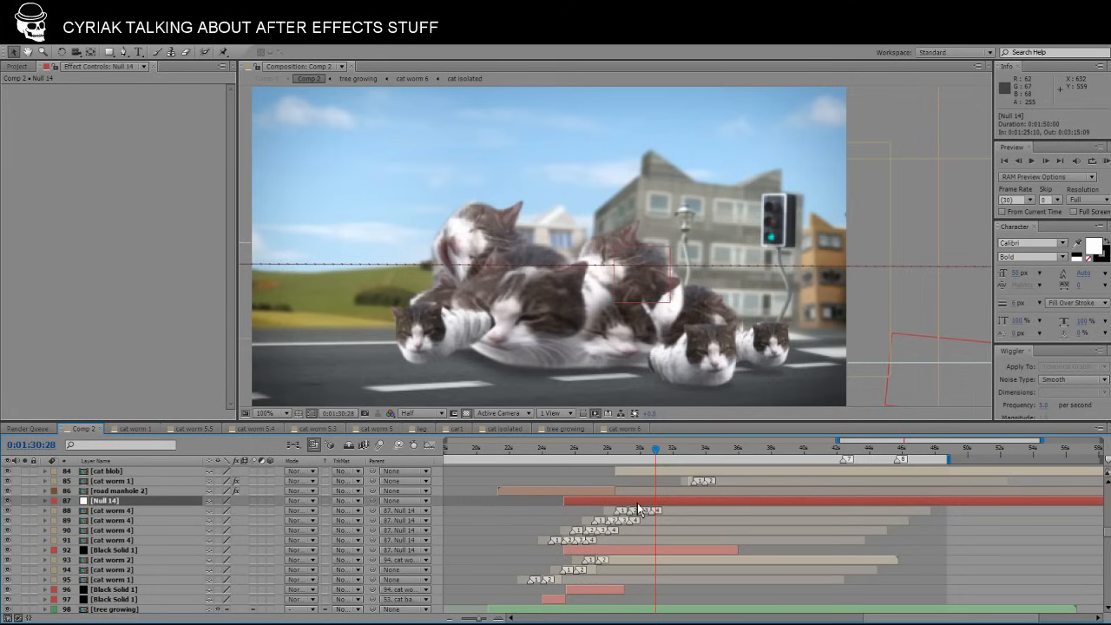
click(658, 561)
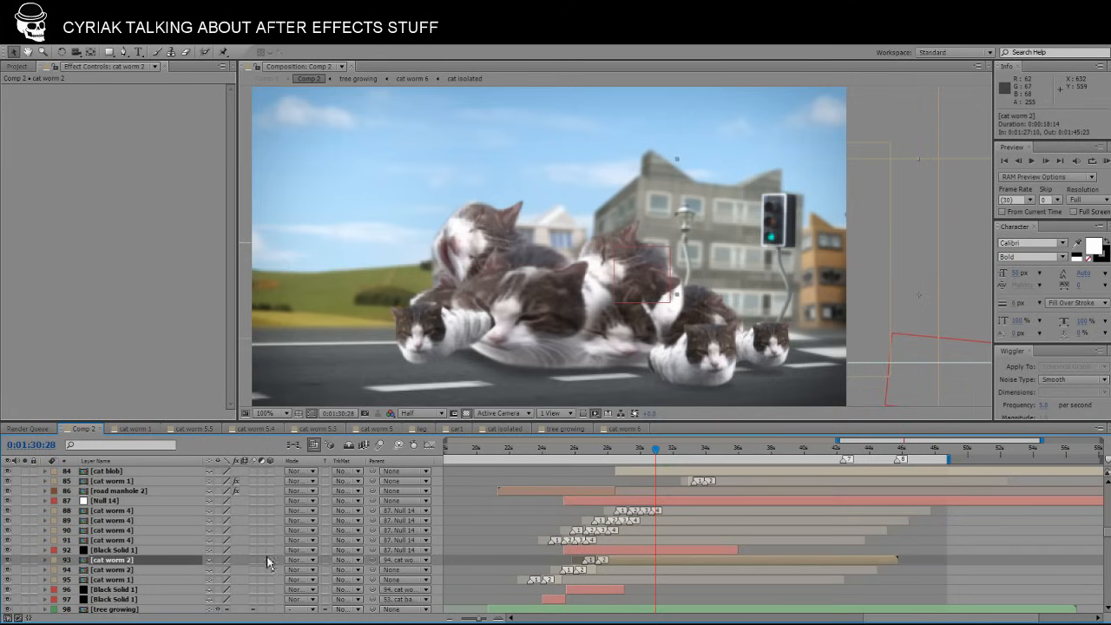
click(25, 562)
click(25, 561)
Solo the cat blob layer in Comp 2 and open its composition.
click(671, 474)
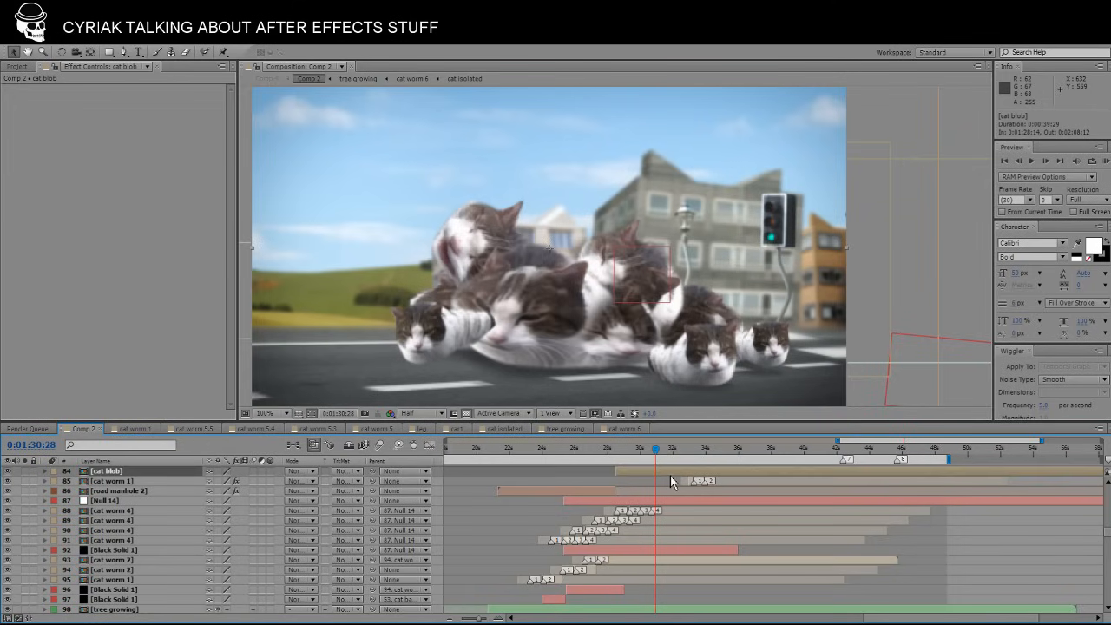
scroll(93, 491, up, 1)
click(24, 500)
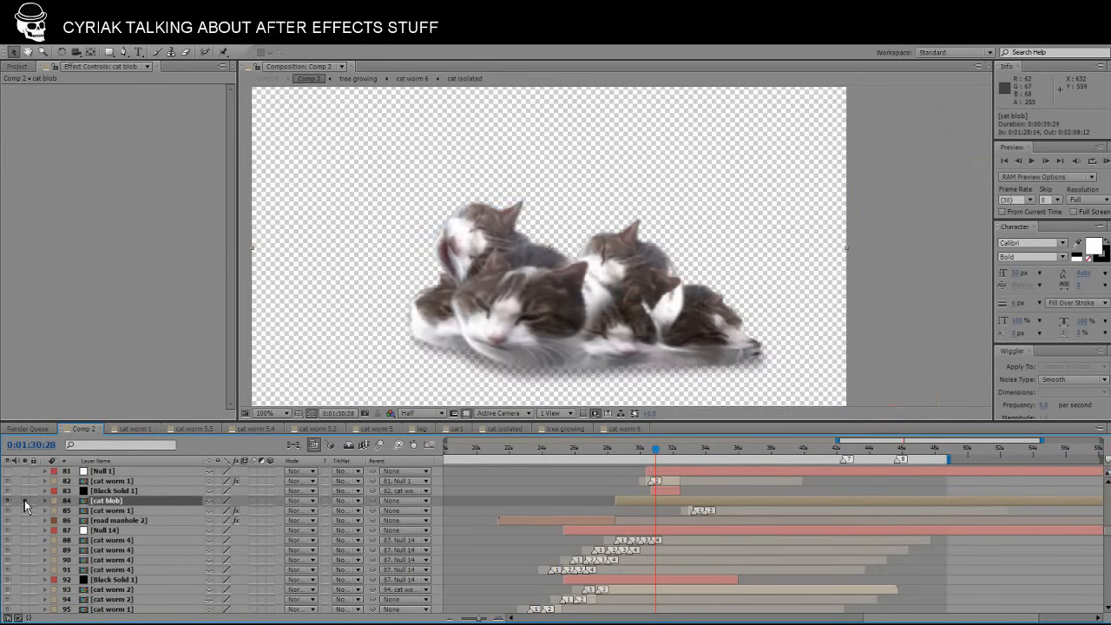
double_click(674, 501)
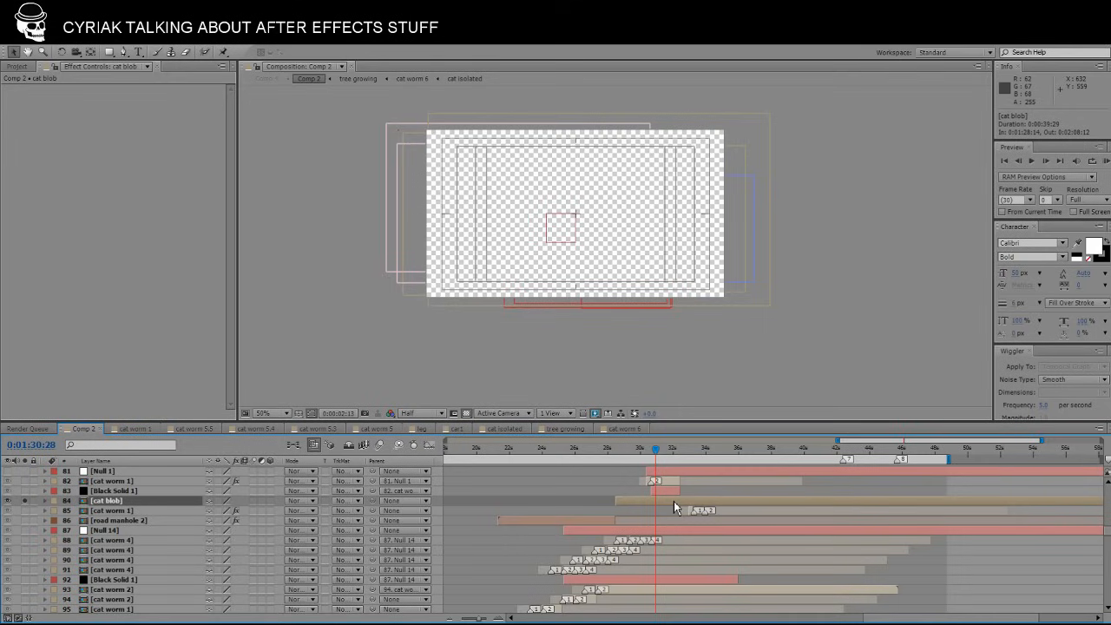
Scrub the cat blob composition to 0:00:03:18 at 100% and solo the cat blob blob layer 11.
drag(605, 455, 869, 433)
scroll(575, 283, up, 1)
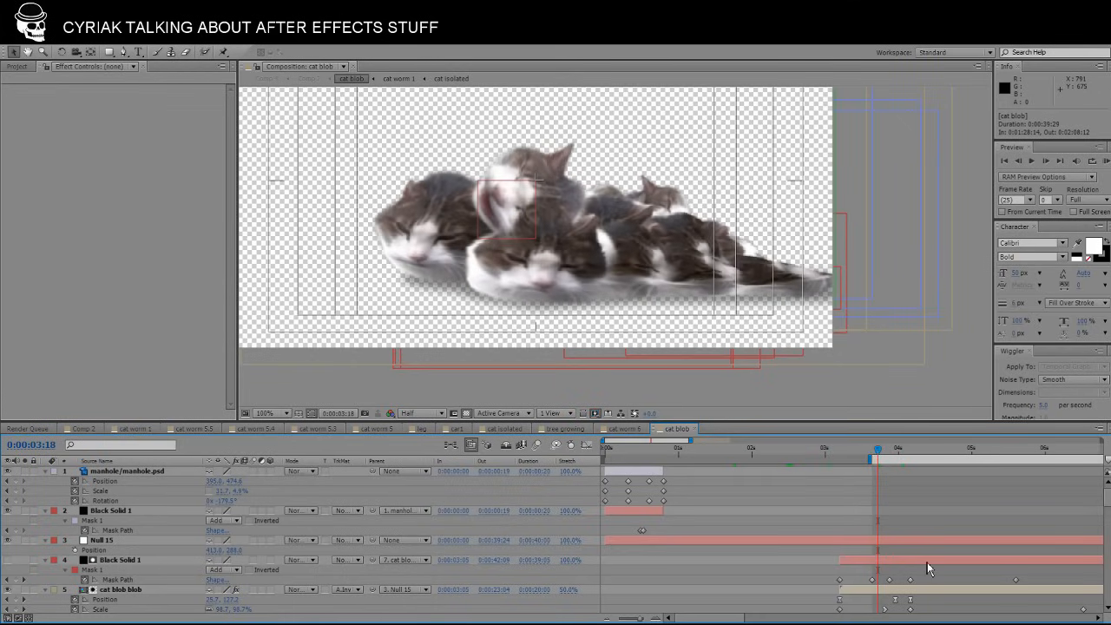
scroll(927, 563, down, 6)
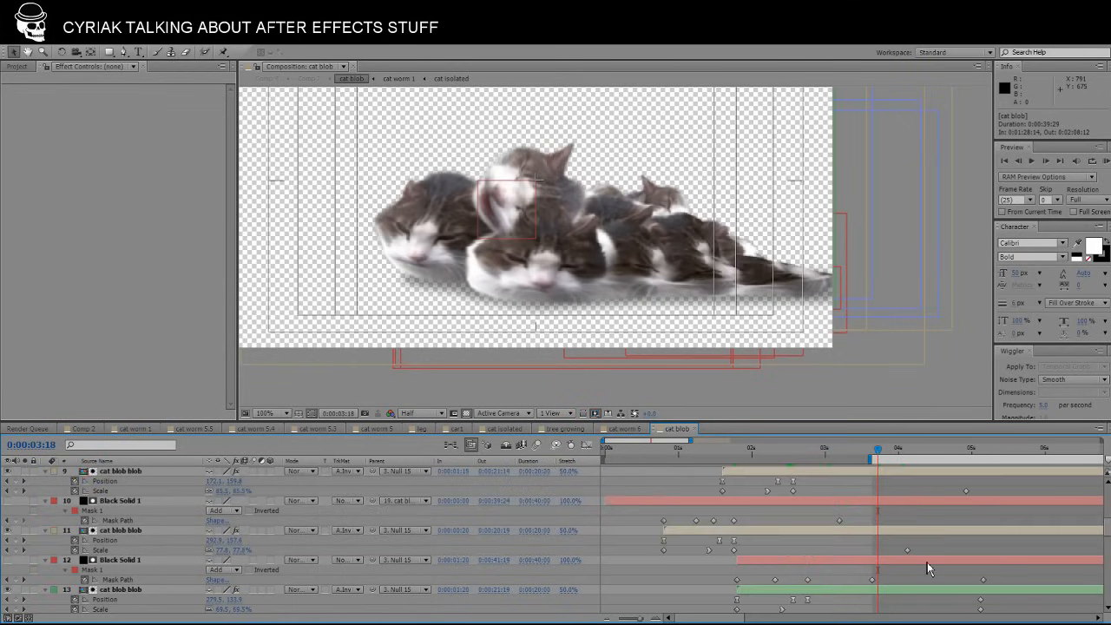
click(844, 531)
click(23, 530)
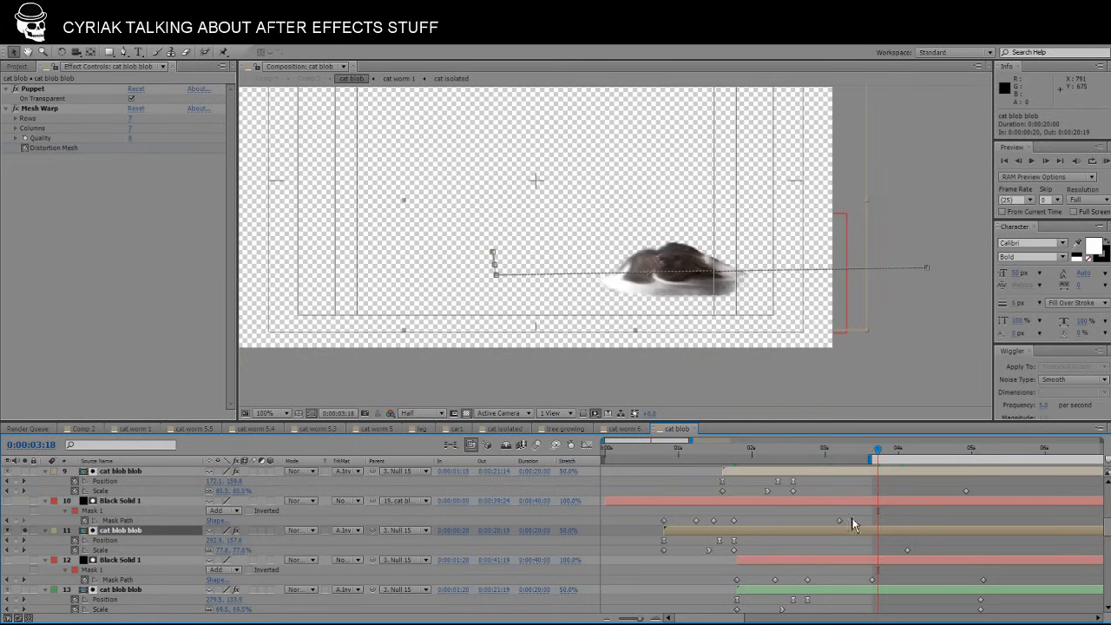
Set the preview resolution to Full and scrub from 0:00:00:23 to 0:00:03:20 to watch the single cat head's movement.
drag(745, 469, 673, 478)
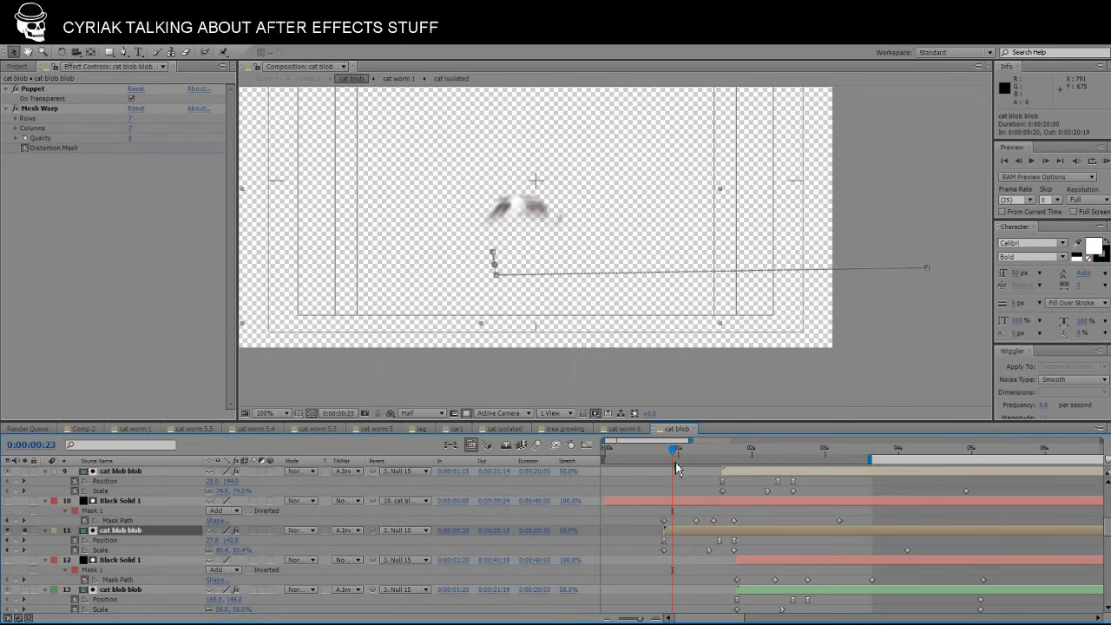
click(421, 413)
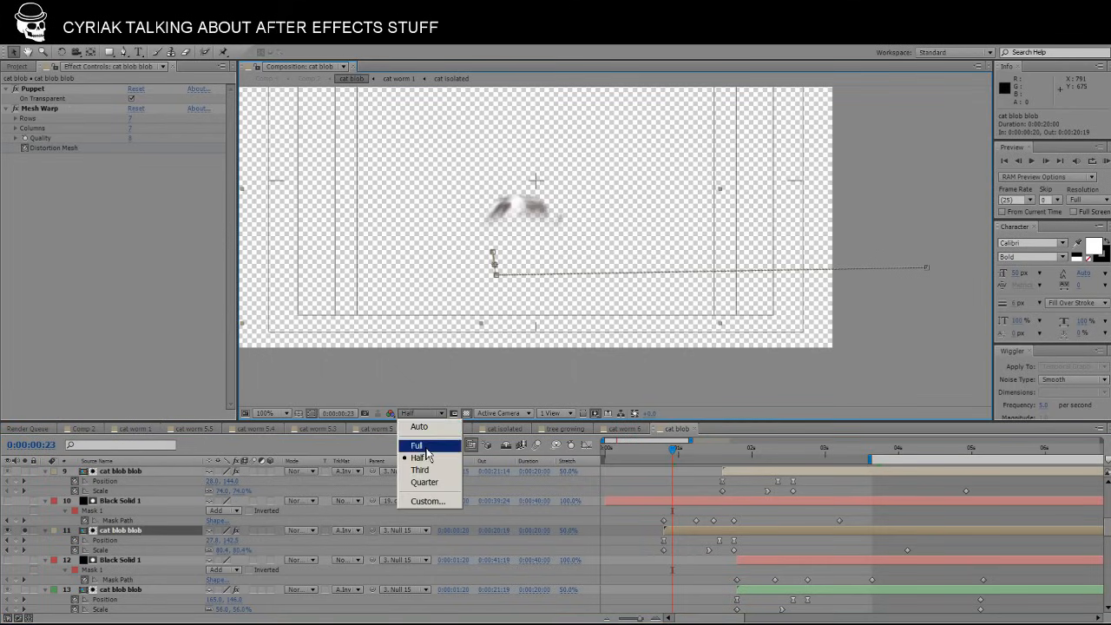
click(415, 441)
drag(671, 450, 880, 426)
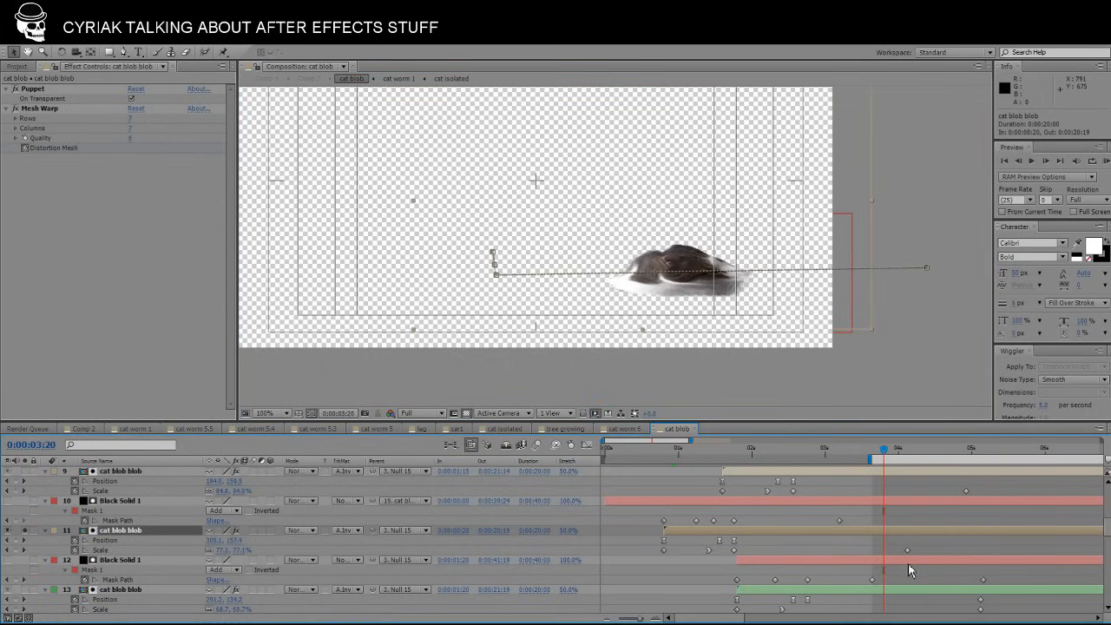
Select the Puppet effect on layer 11 and reveal the layer's keyframed properties, including its puppet pin positions.
click(908, 551)
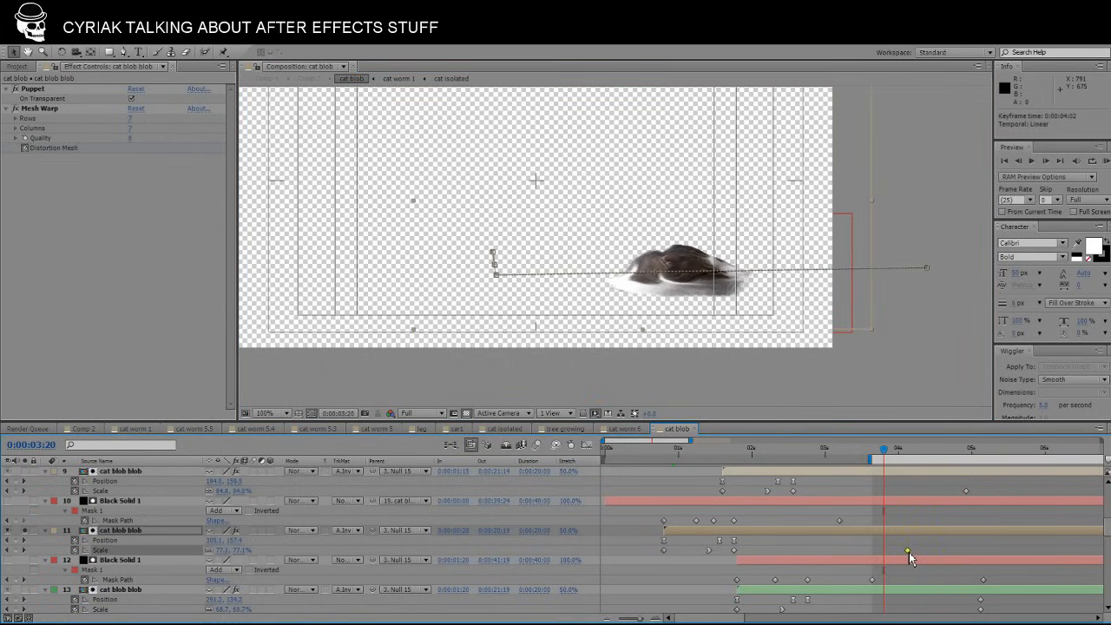
click(39, 108)
click(35, 91)
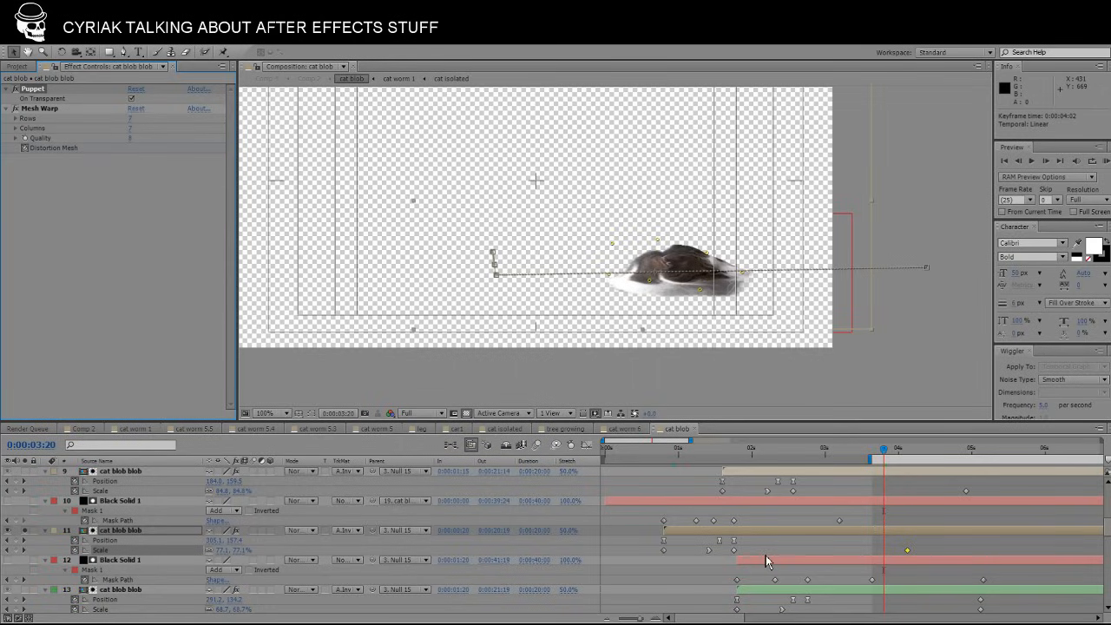
key(u)
scroll(808, 569, down, 1)
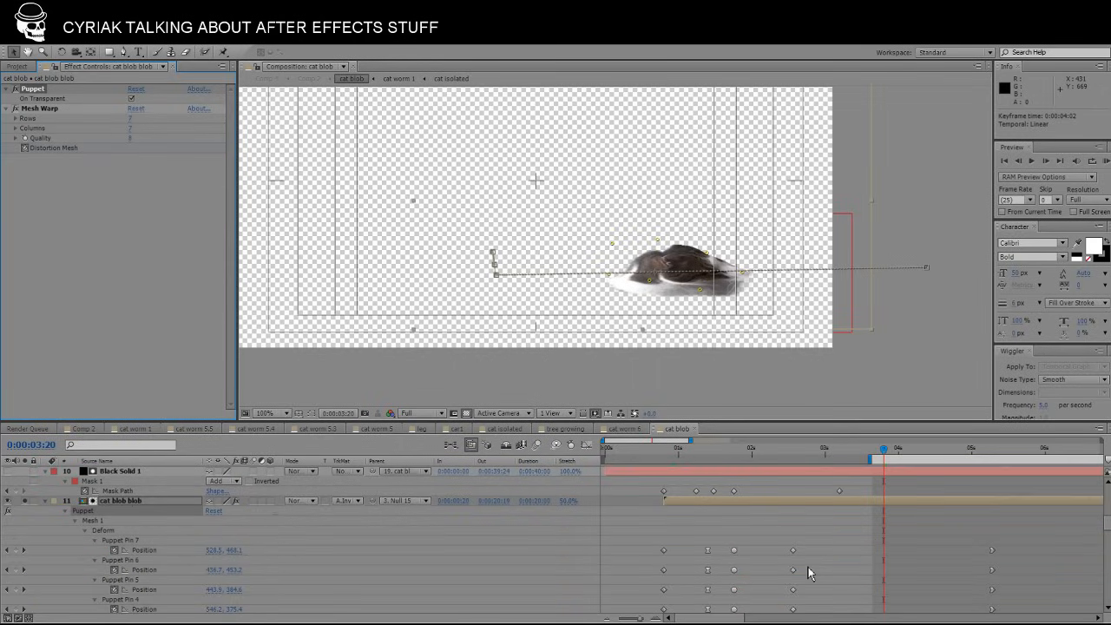
Select Puppet Pin 7's keyframe at 0:00:02:13, scrub back to 0:00:02:02, and select Puppet Pin 4 on the cat's head.
click(794, 551)
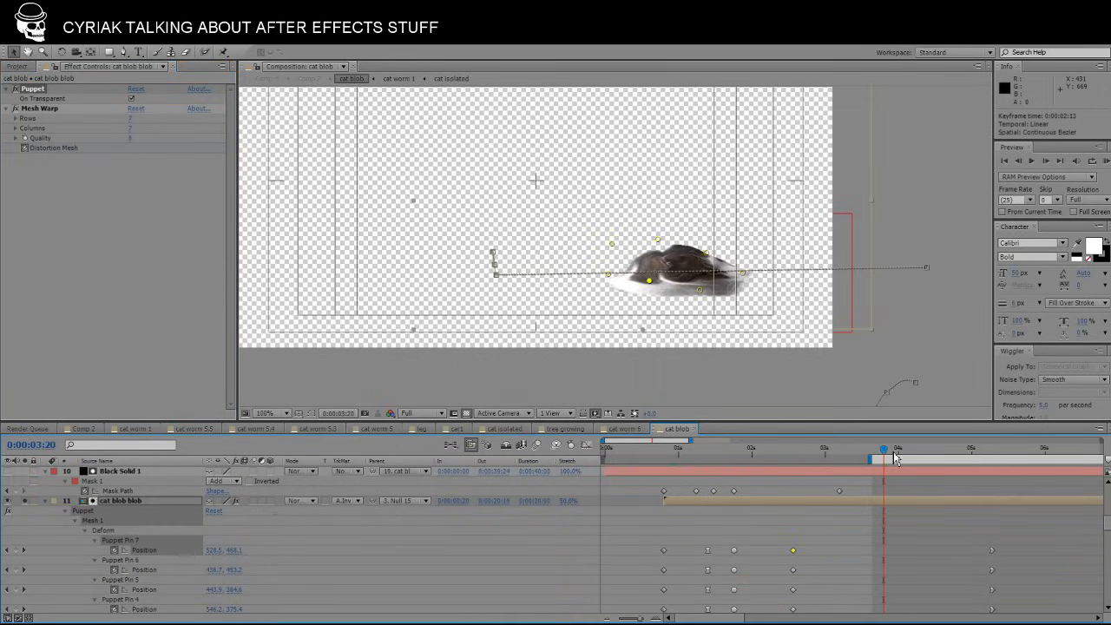
drag(883, 452, 758, 447)
click(550, 207)
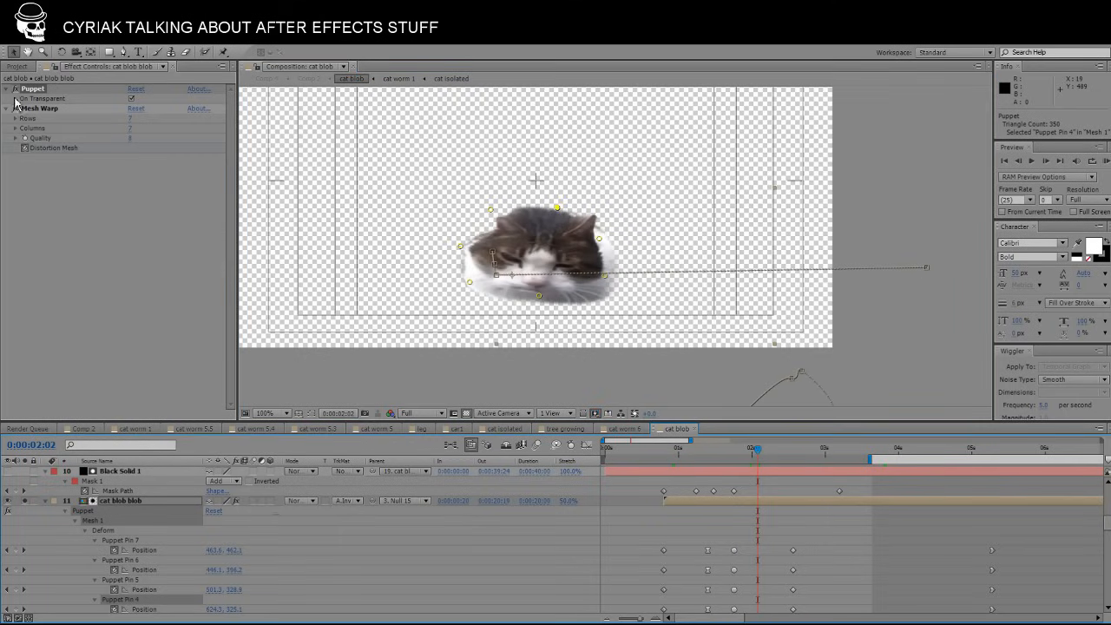
Select layer 11's Mesh Warp effect and scrub between 0:00:01:03 and 0:00:02:03 to watch the distortion mesh deform the cat head.
click(34, 109)
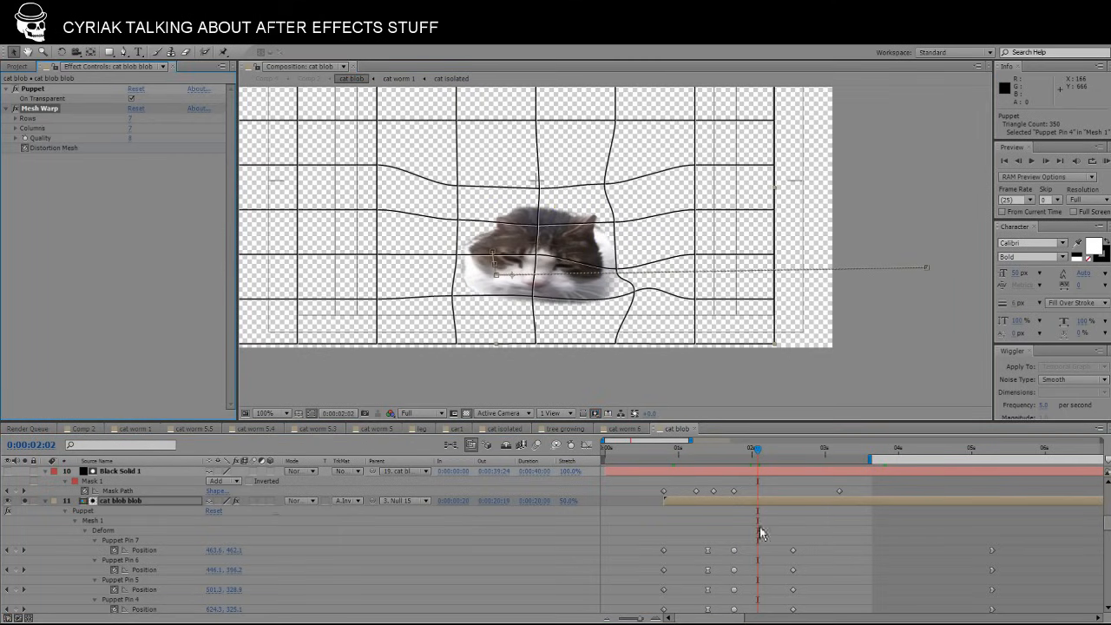
scroll(775, 532, down, 5)
drag(756, 447, 688, 459)
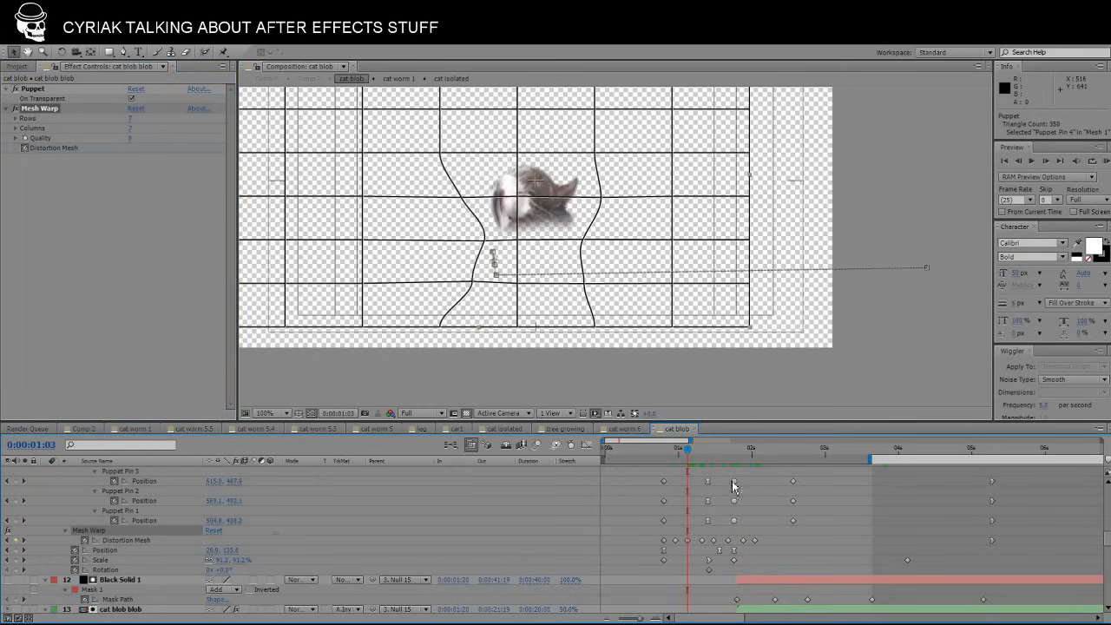
drag(669, 447, 761, 444)
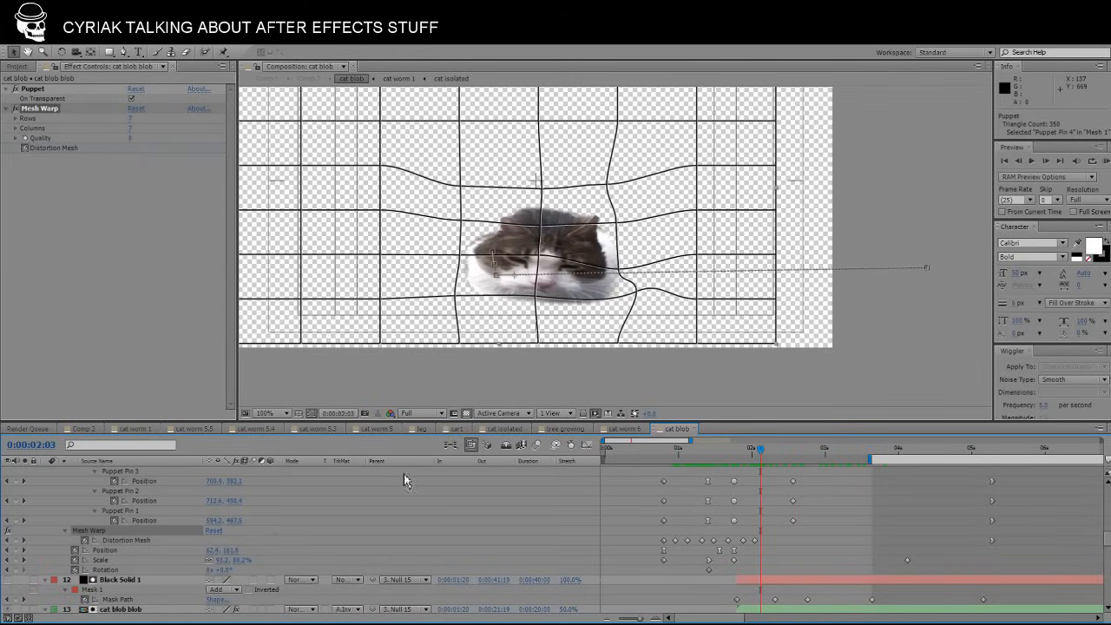
Select Puppet Pin 3's position keyframe at 0:00:02:13 and scrub back to 0:00:02:03.
drag(742, 456, 797, 446)
click(792, 480)
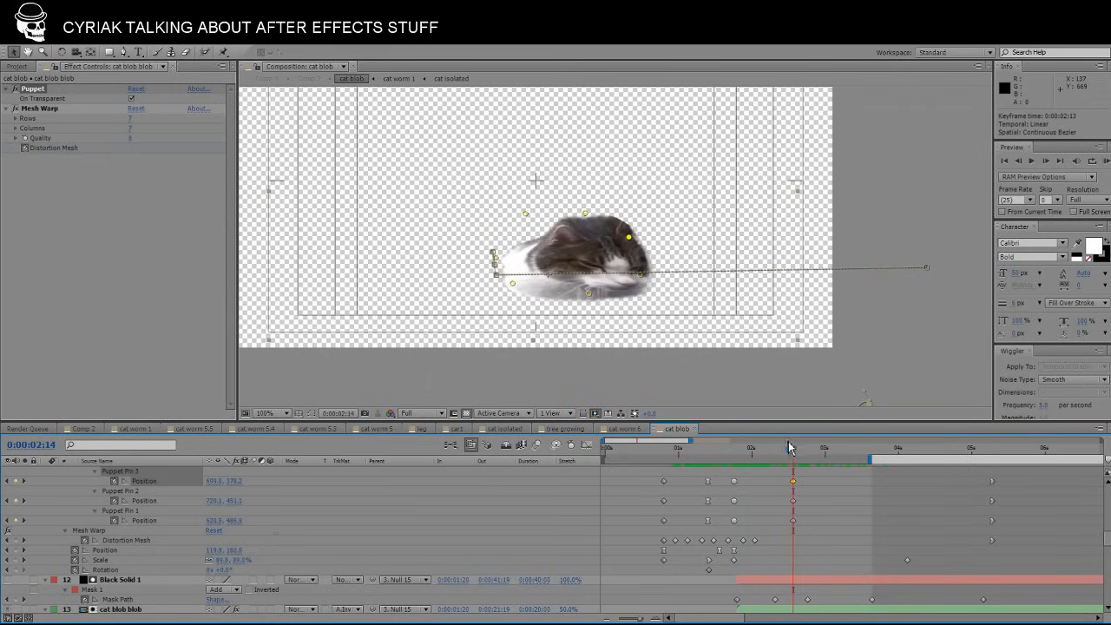
drag(826, 462, 761, 434)
Unsolo layer 11 and scrub the cat blob composition from 0:00:02:03 to 0:00:05:01 to watch all the heads together.
scroll(75, 542, up, 7)
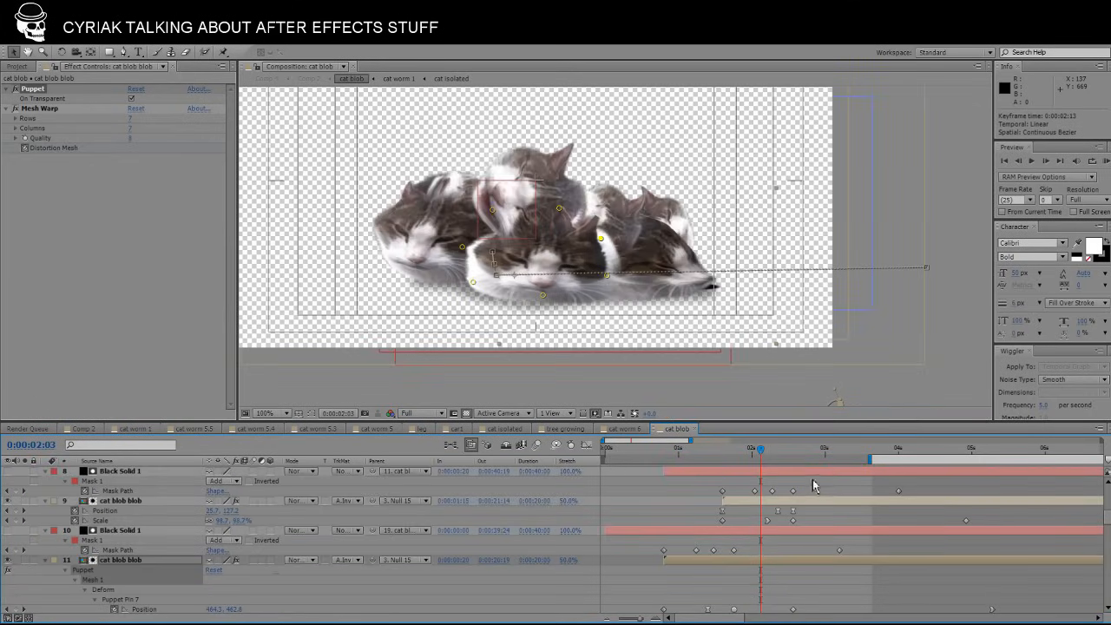
drag(779, 451, 941, 418)
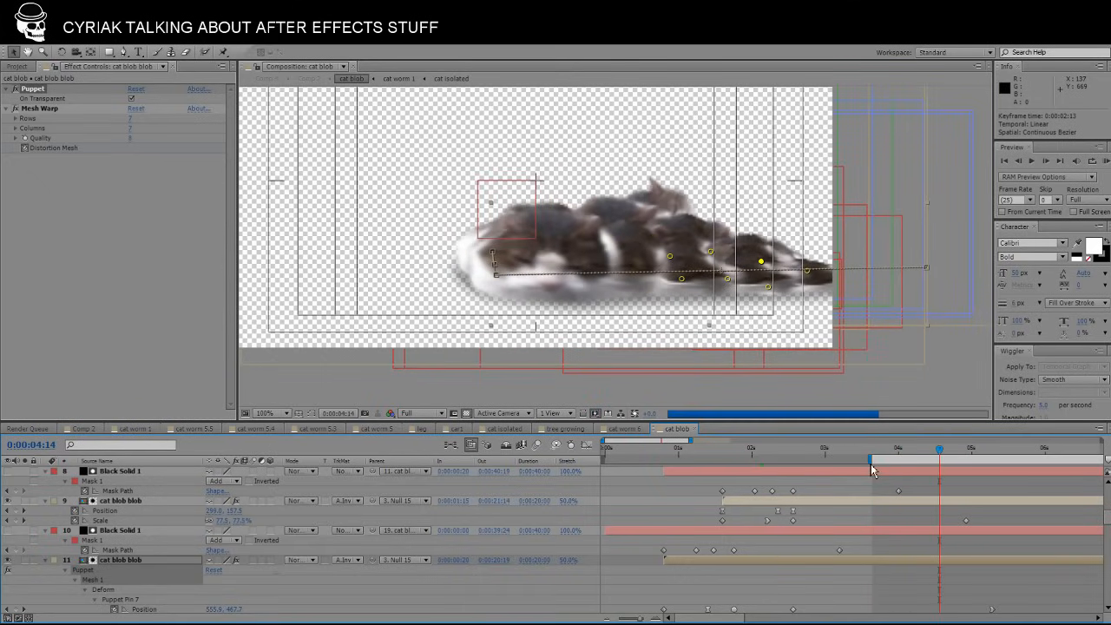
drag(940, 452, 974, 445)
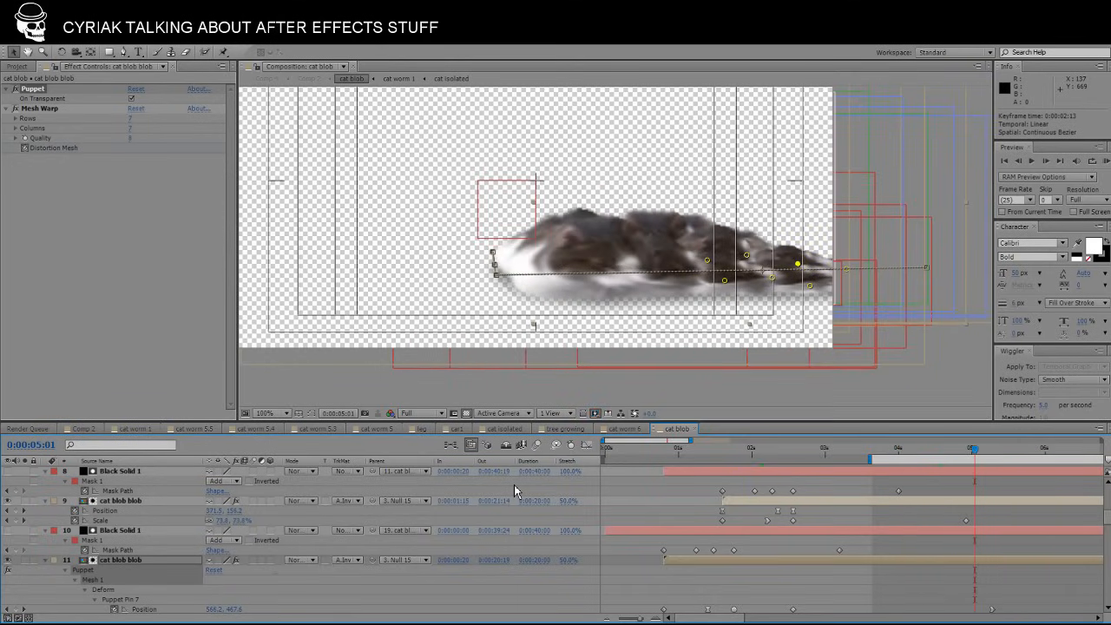
Return to Comp 2, unsolo the cat blob layer and scrub from 0:01:33:14 to 0:01:36:01 with the whole scene visible.
click(83, 429)
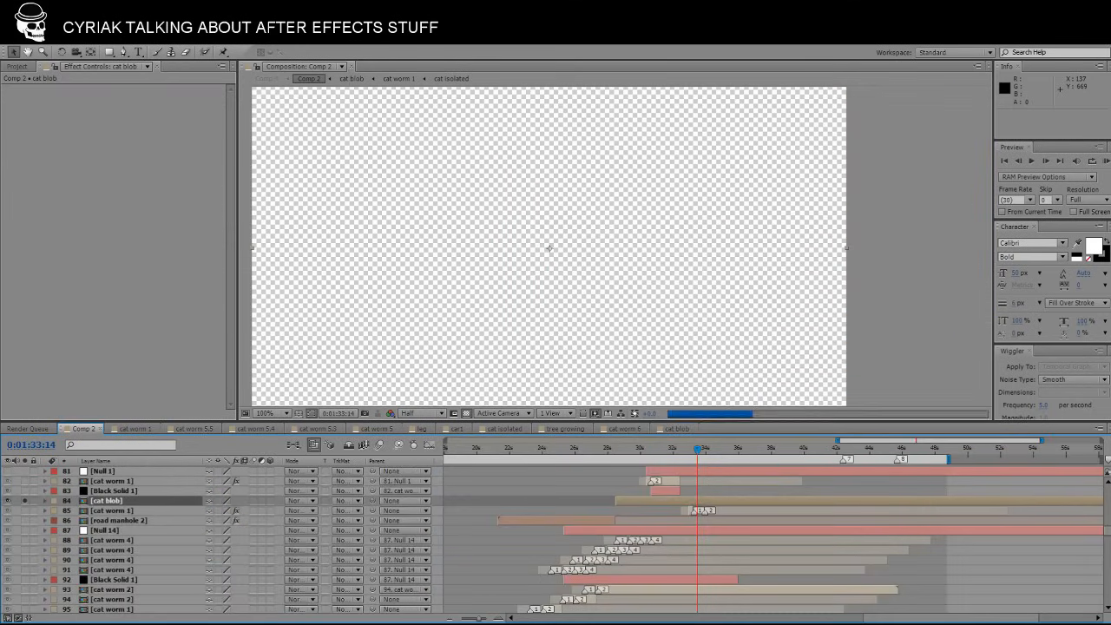
drag(918, 619, 935, 619)
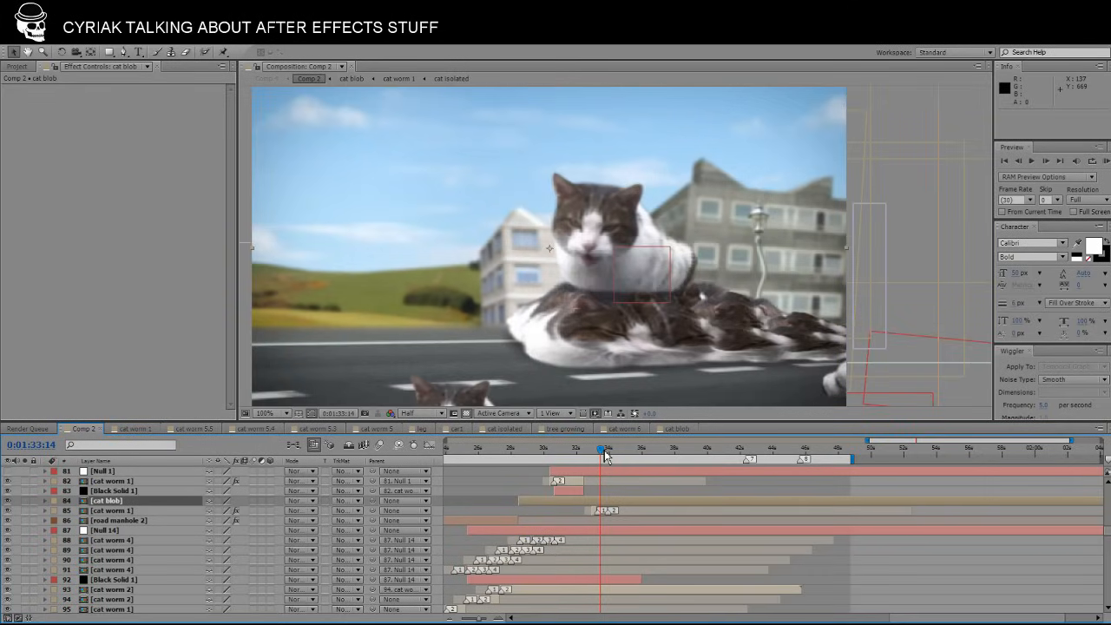
drag(613, 455, 647, 449)
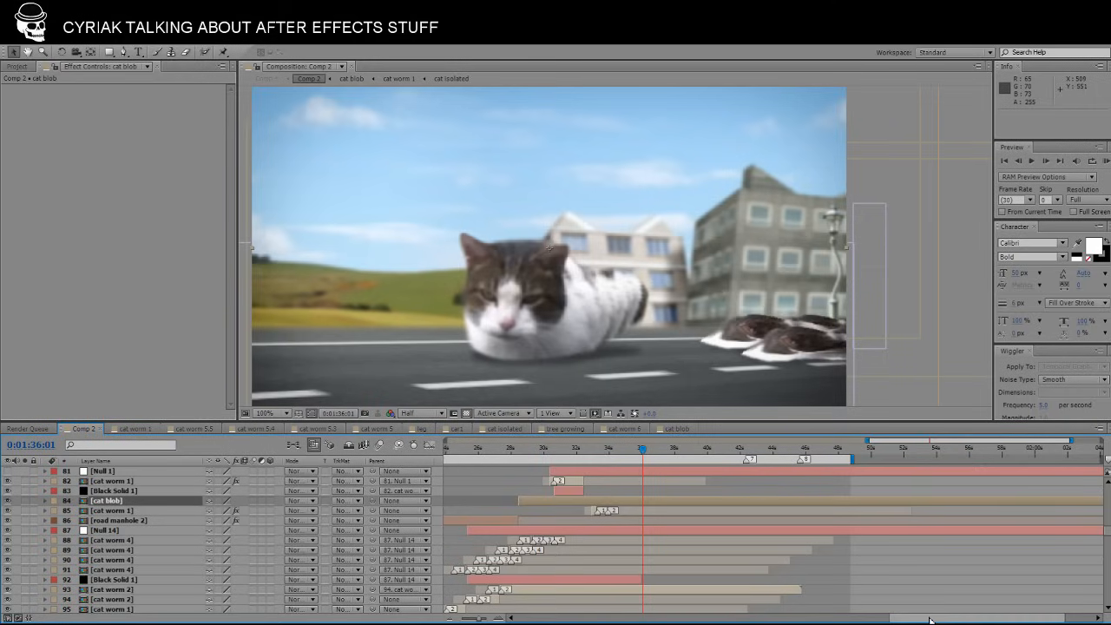
Deselect the cat blob layer and scrub Comp 2 forward to 0:01:43:02 and back to 0:01:34:09.
mouse_move(930, 619)
mouse_down()
mouse_move(620, 619)
mouse_move(931, 618)
mouse_move(931, 609)
mouse_up()
click(672, 493)
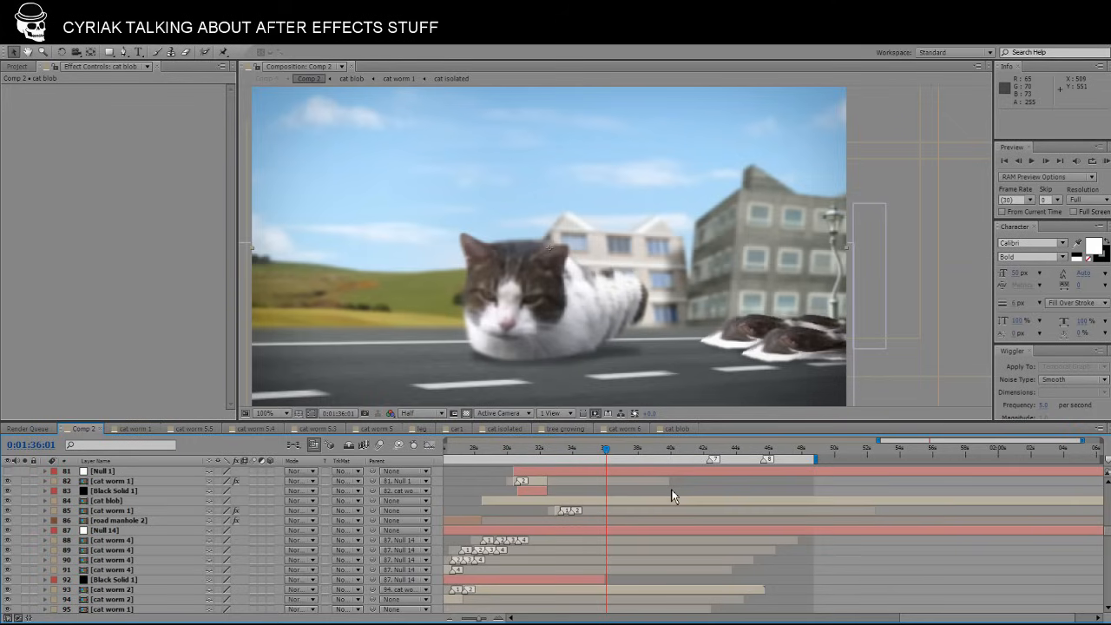
drag(612, 451, 638, 452)
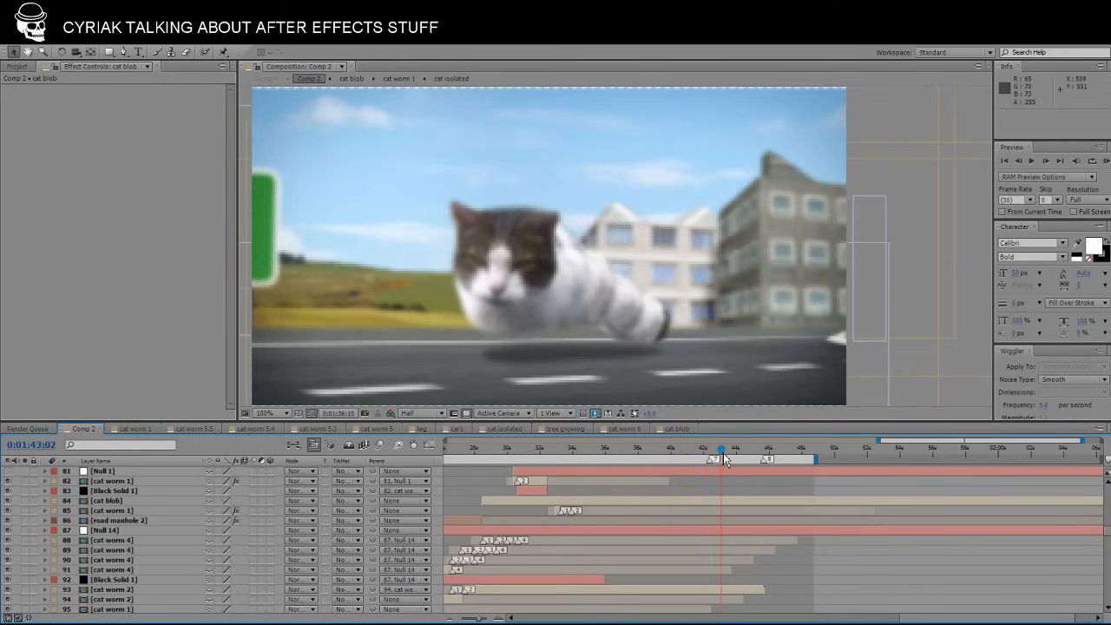
drag(726, 460, 616, 480)
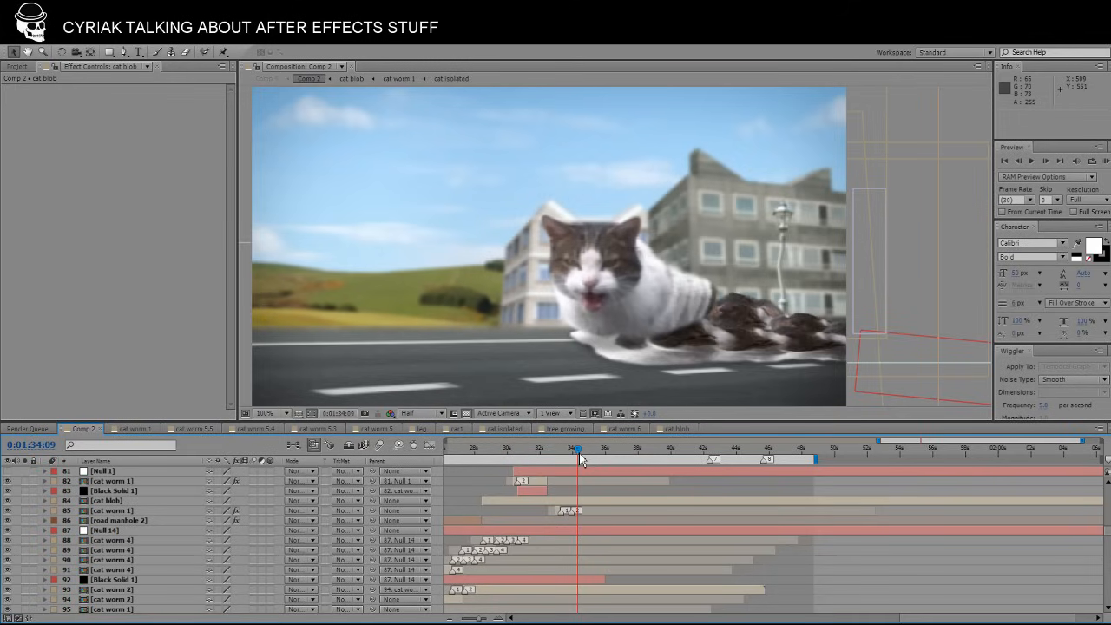
Step Comp 2 back through 0:01:28:03 to 0:01:25:09 to examine the cat worms beside the traffic light.
drag(580, 457, 479, 451)
drag(950, 619, 892, 618)
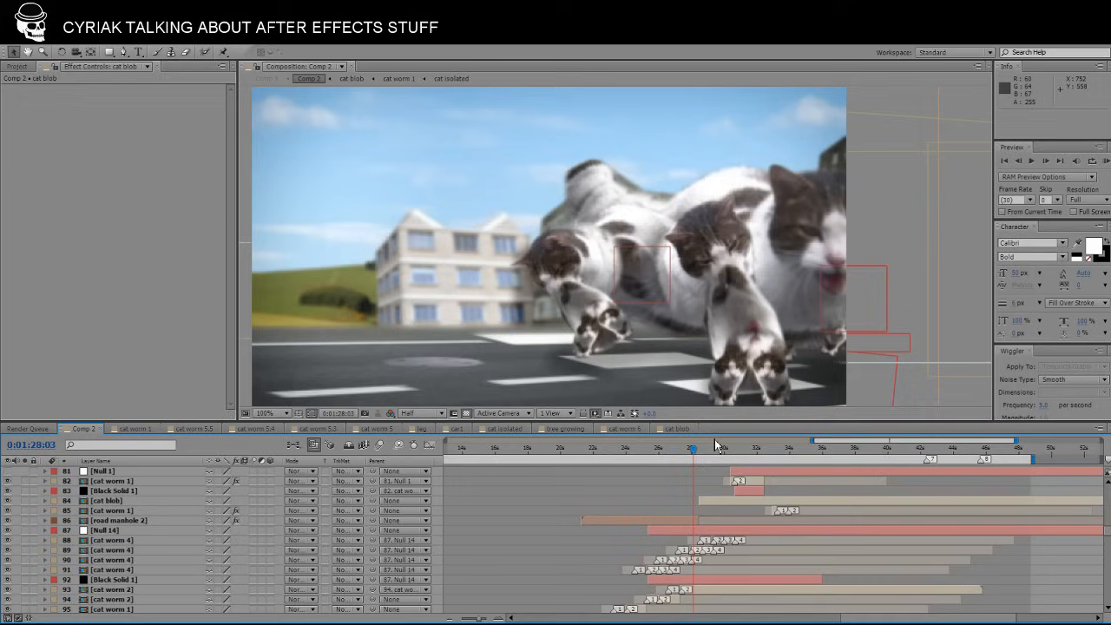
click(666, 452)
click(648, 451)
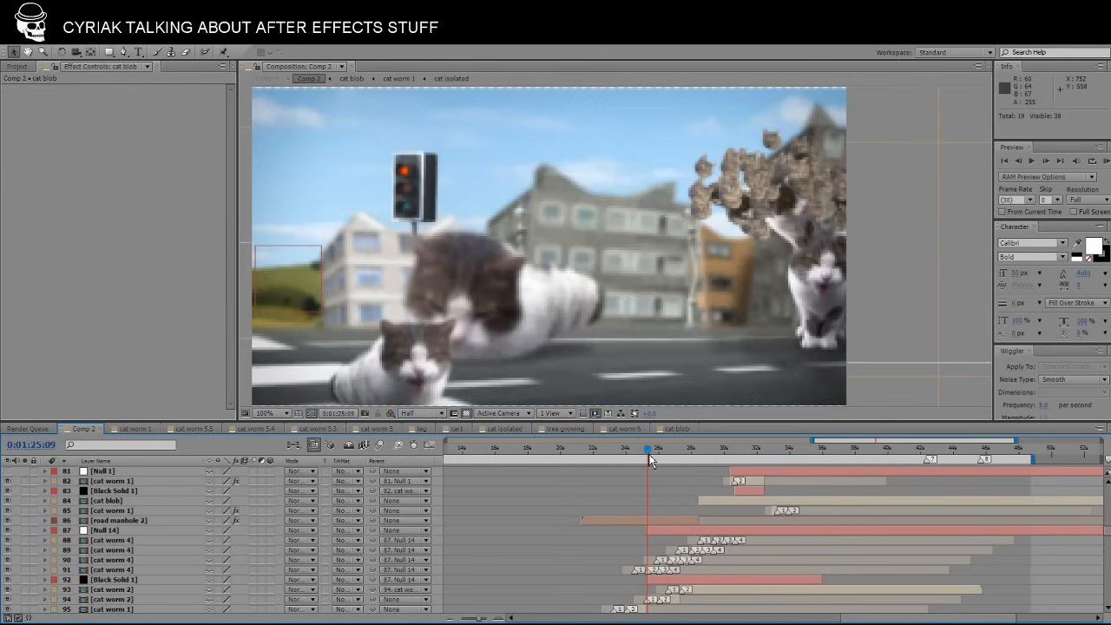
scroll(566, 318, down, 1)
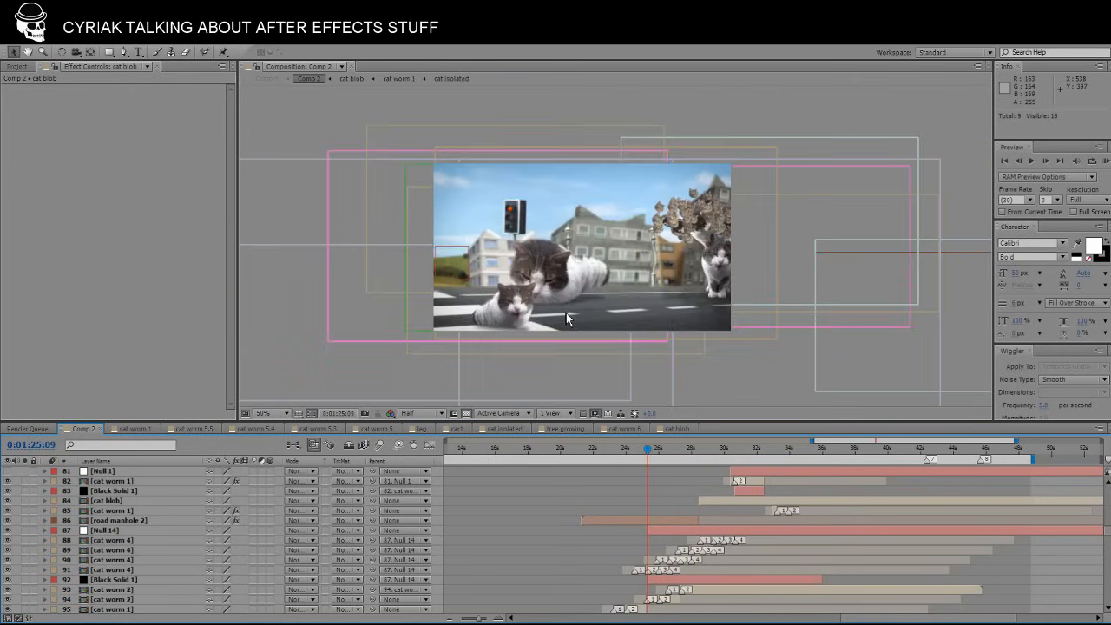
scroll(566, 318, up, 1)
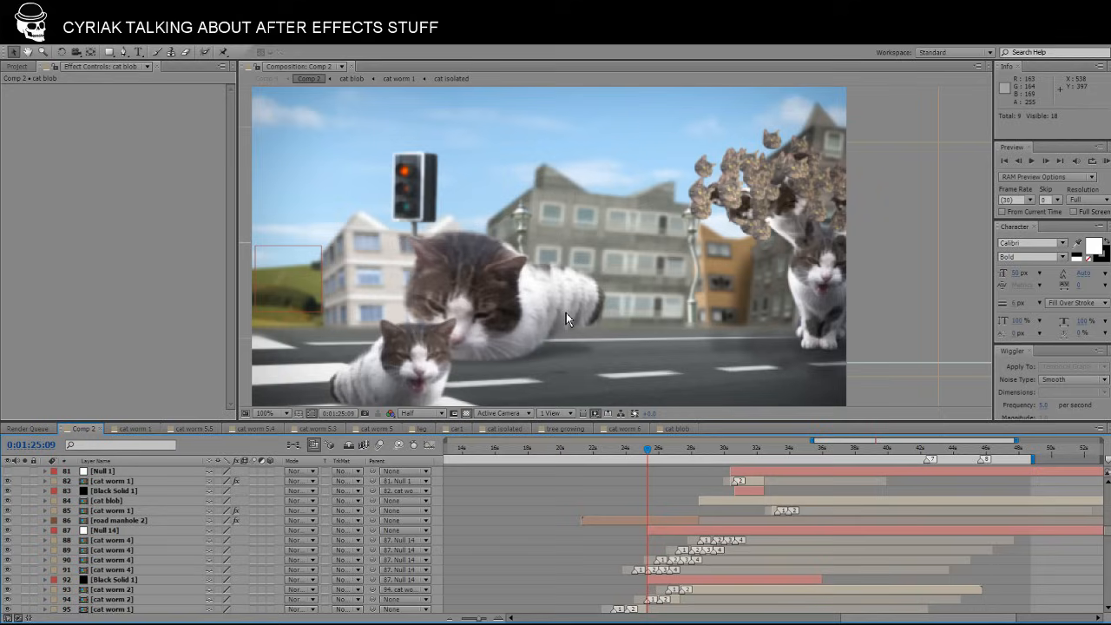
View Comp 2 at 0:01:27:20 and just beyond, and scrub back to 0:01:22:09 to inspect the cat trees.
click(685, 452)
click(725, 451)
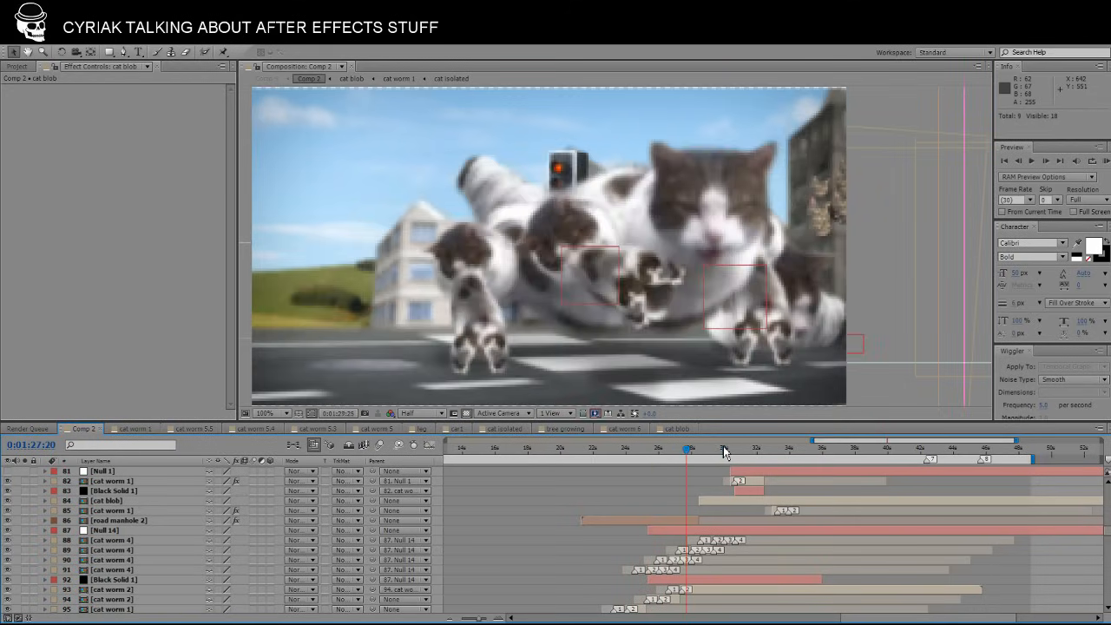
drag(728, 452, 734, 450)
drag(717, 451, 598, 470)
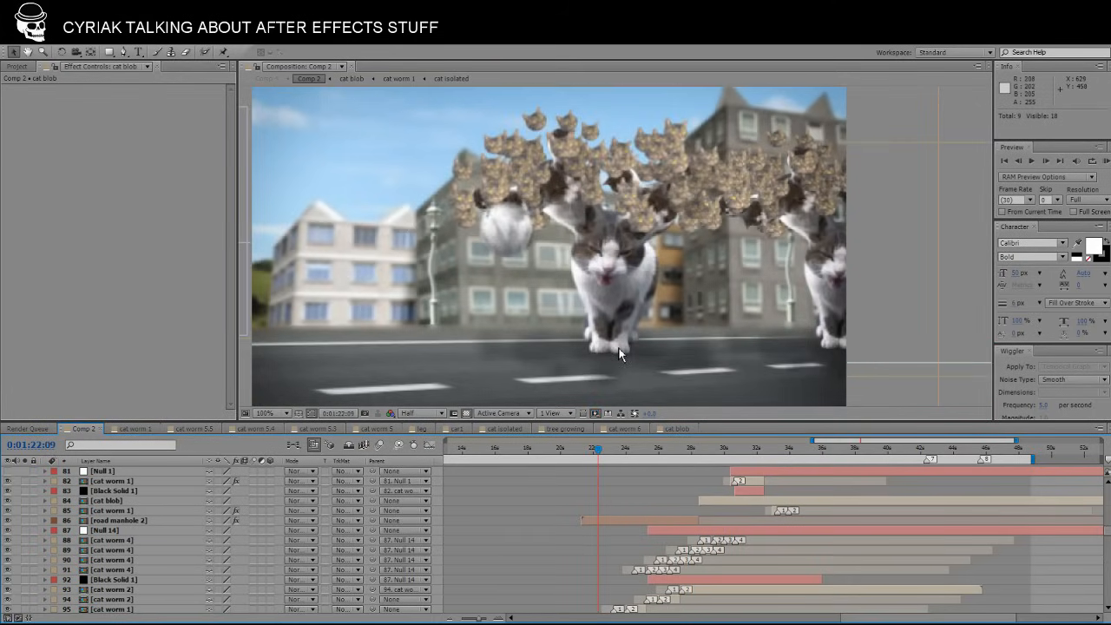
scroll(618, 350, down, 1)
scroll(618, 350, up, 2)
scroll(618, 350, down, 1)
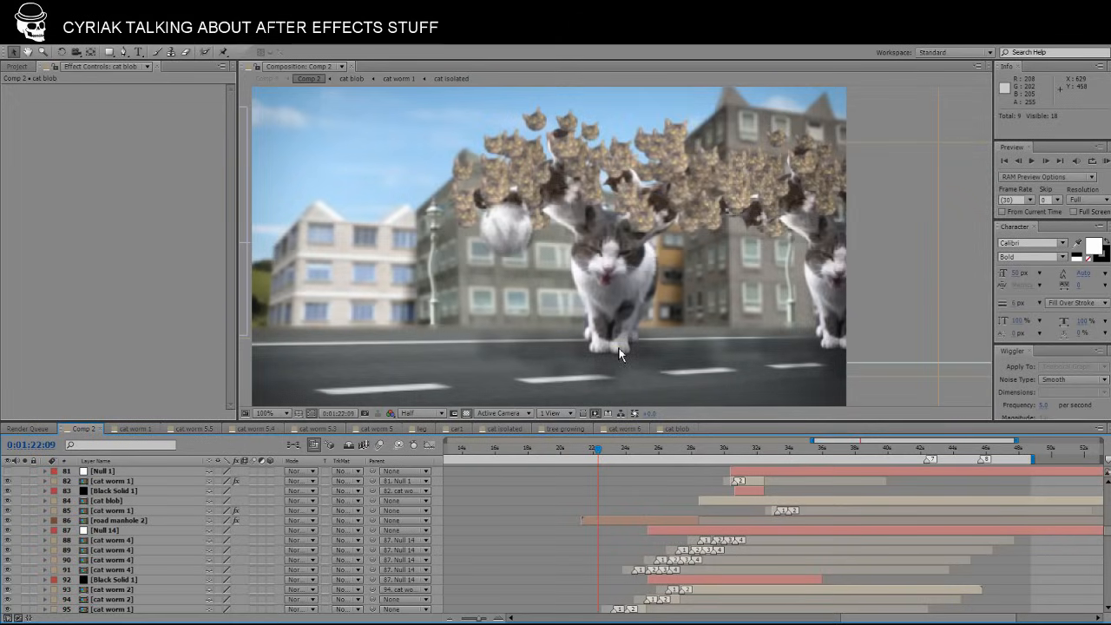
Scrub Comp 2 from 0:01:23:26 to its end at 0:01:47:24, and return to 0:01:22:27.
click(625, 452)
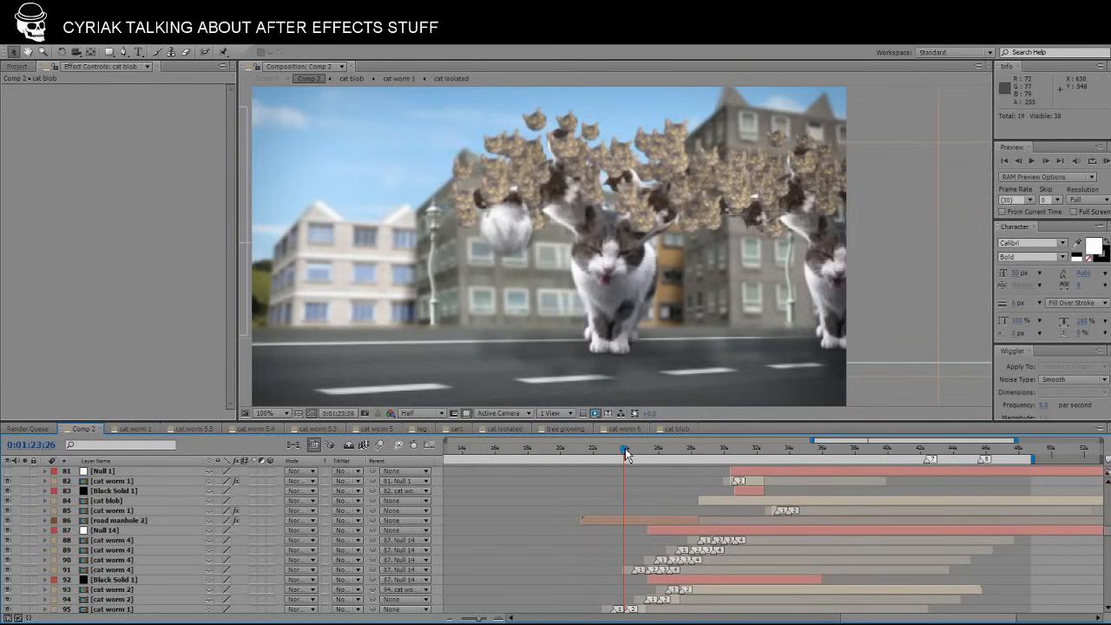
drag(627, 455, 1015, 445)
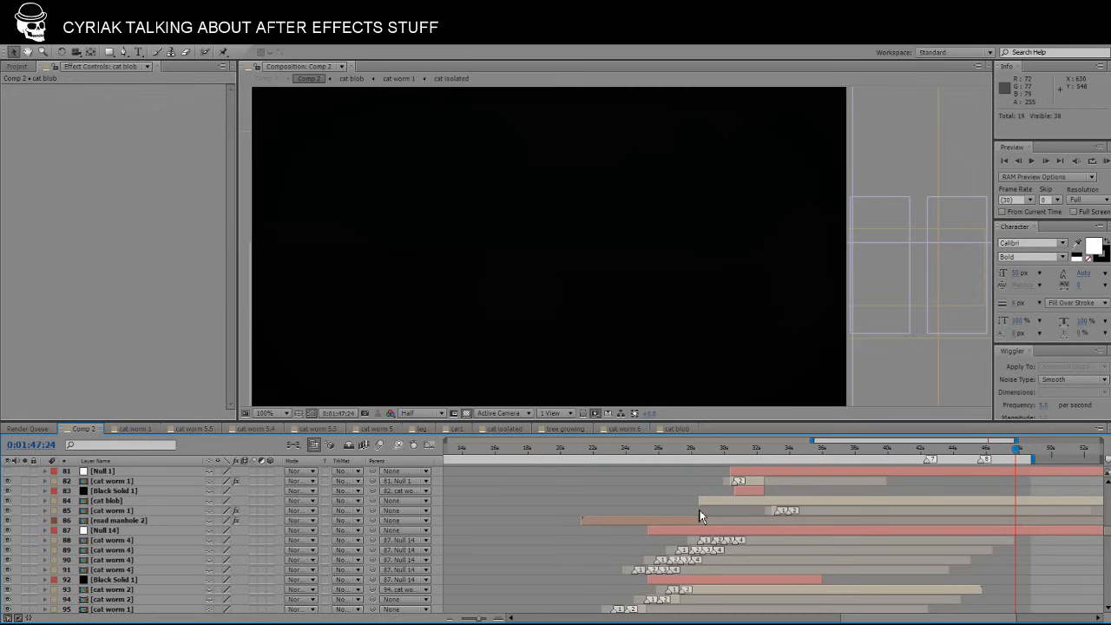
click(609, 458)
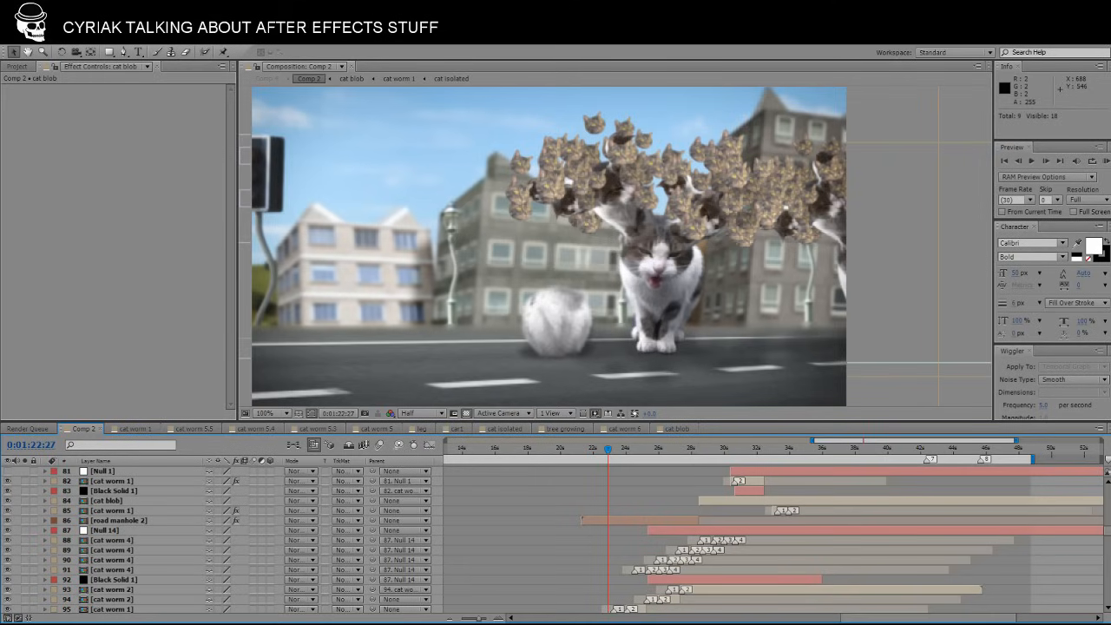
drag(923, 619, 897, 620)
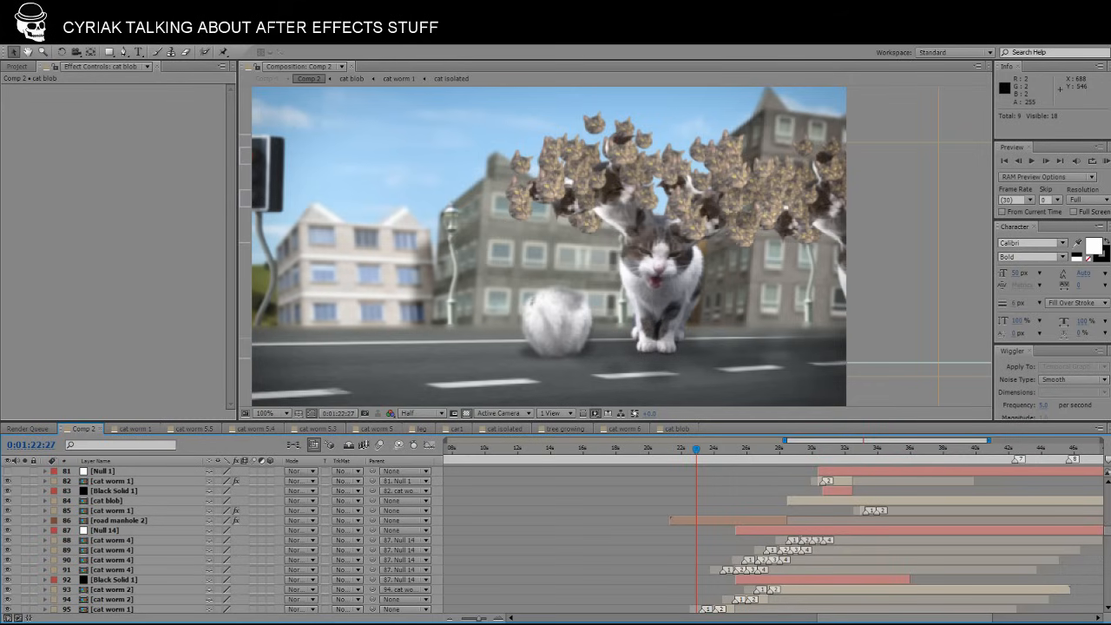
Switch to the OBS window.
key(alt+Tab)
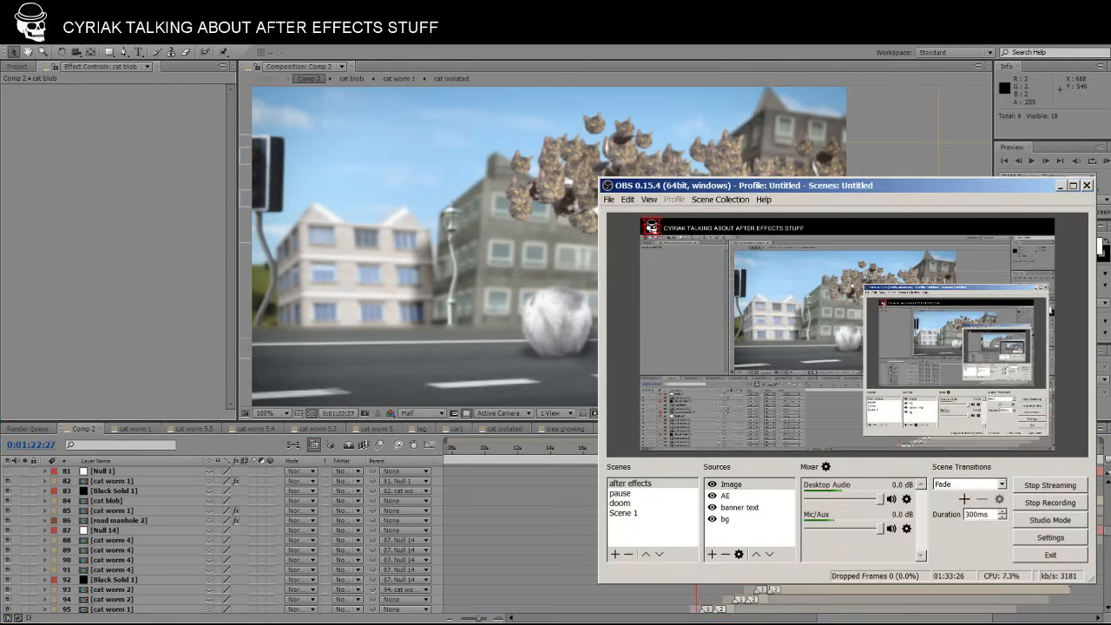